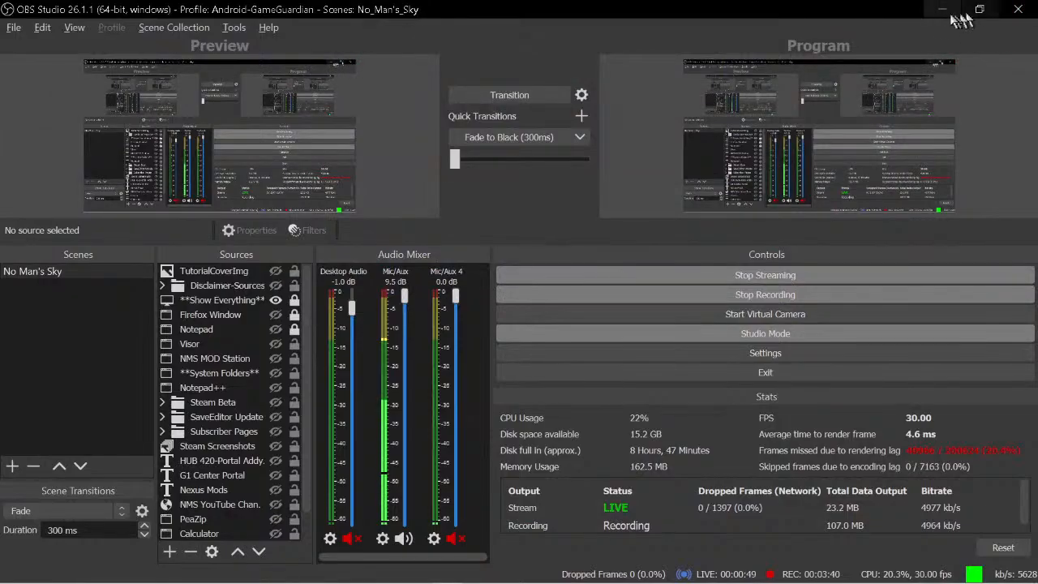
- Switch to Firefox and look through the No Man's Sky mods in the Nexus Mods profile's user files
click(943, 11)
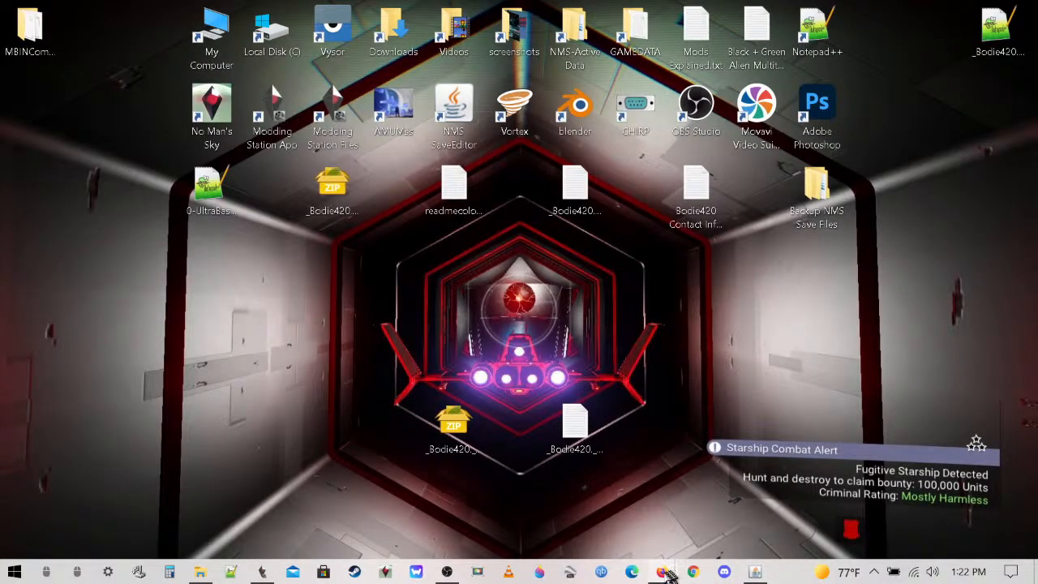
mouse_move(666, 574)
click(697, 467)
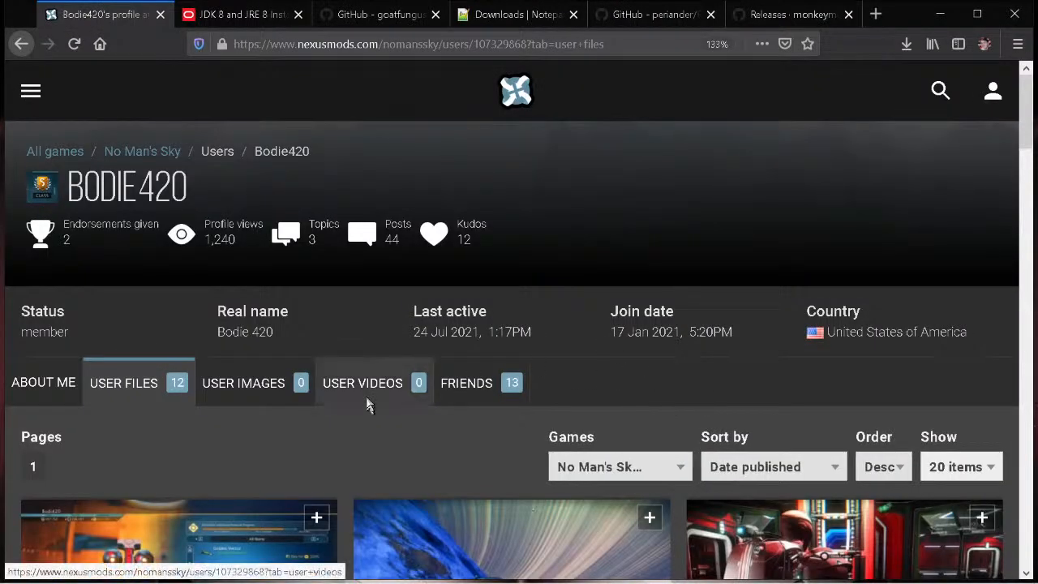
scroll(390, 341, down, 4)
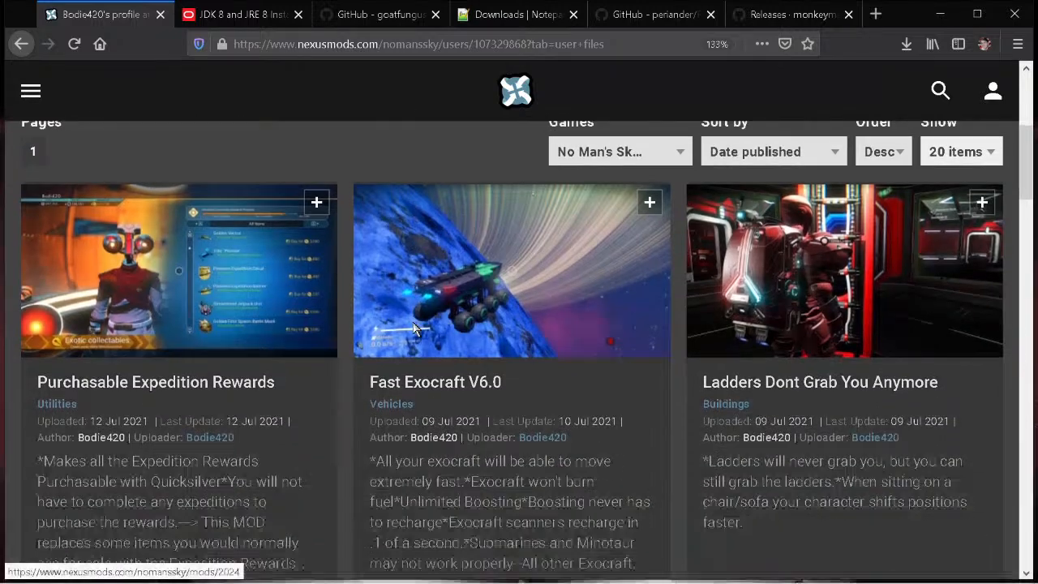
scroll(415, 328, down, 12)
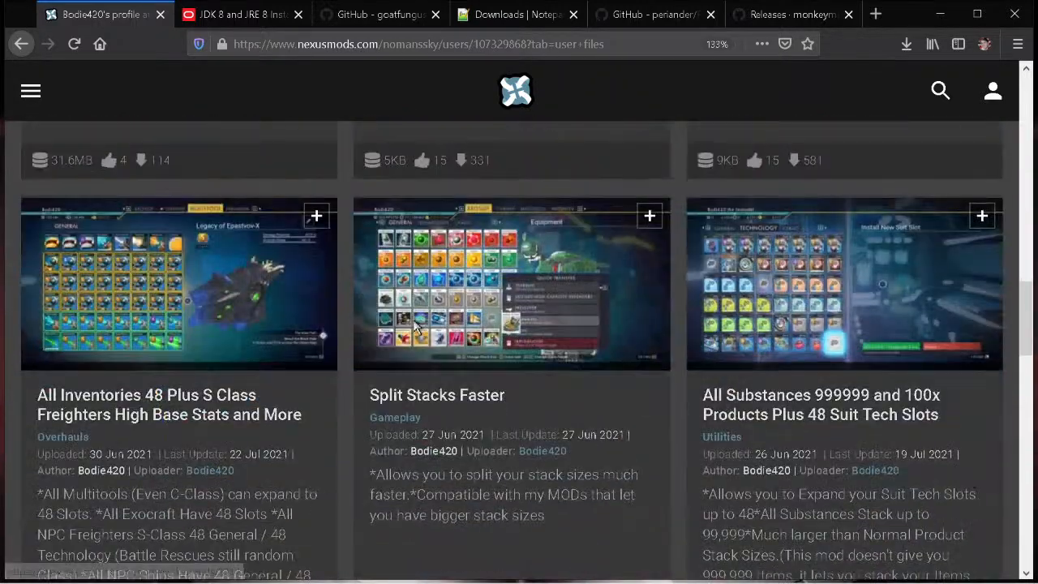
scroll(415, 325, down, 7)
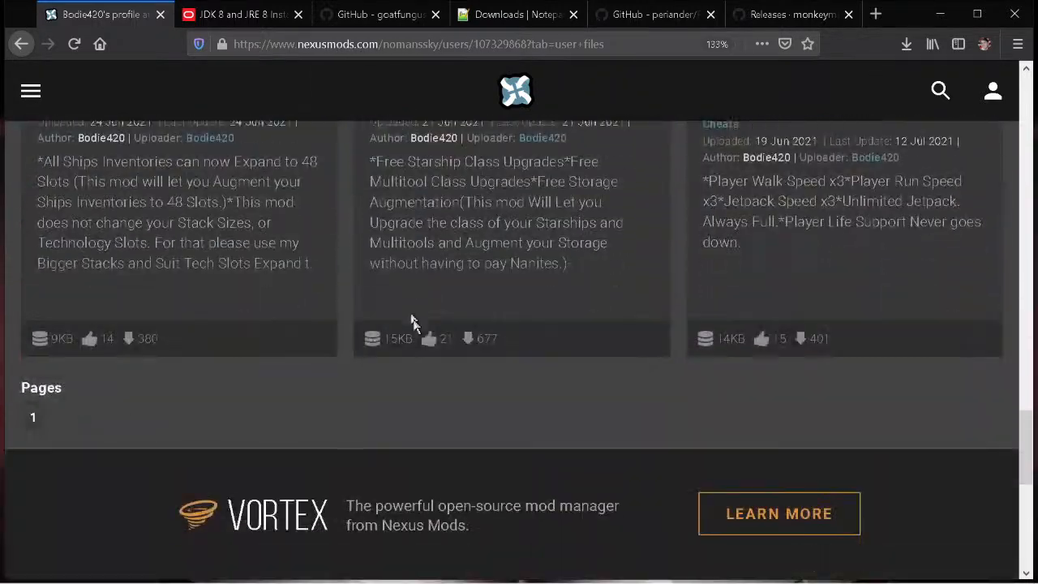
scroll(411, 322, up, 8)
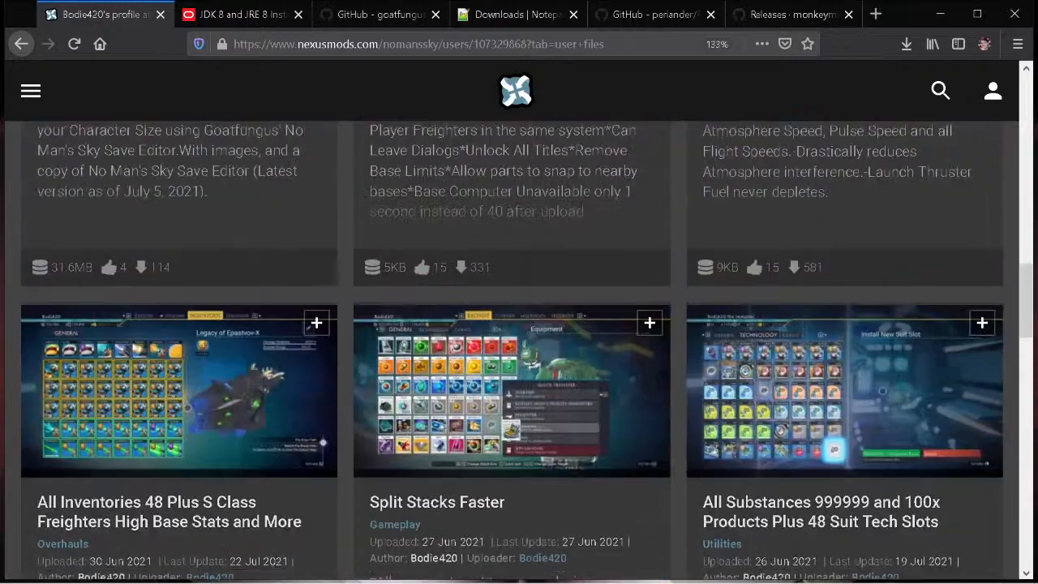
scroll(411, 321, up, 10)
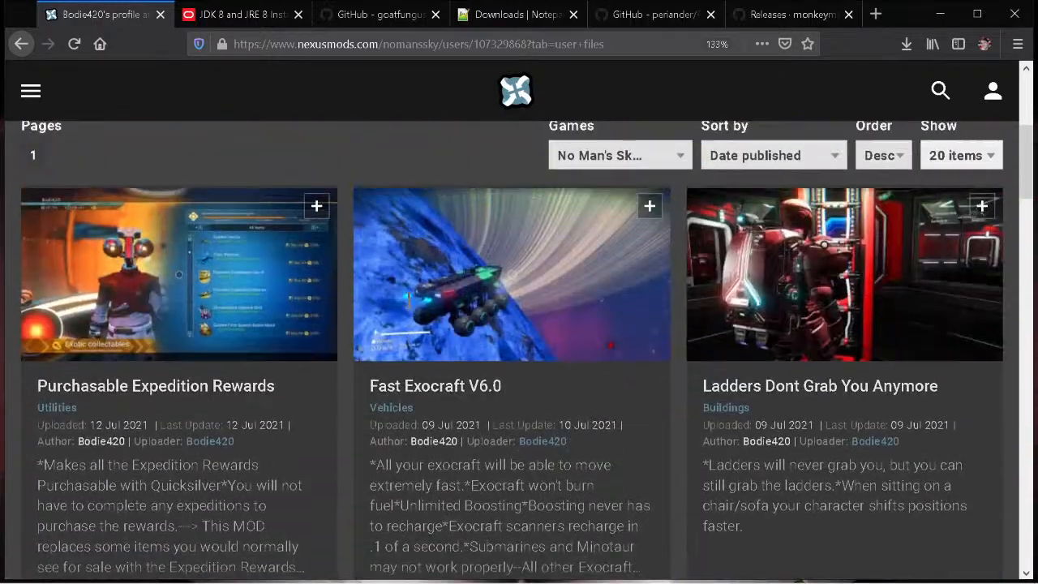
scroll(409, 304, up, 4)
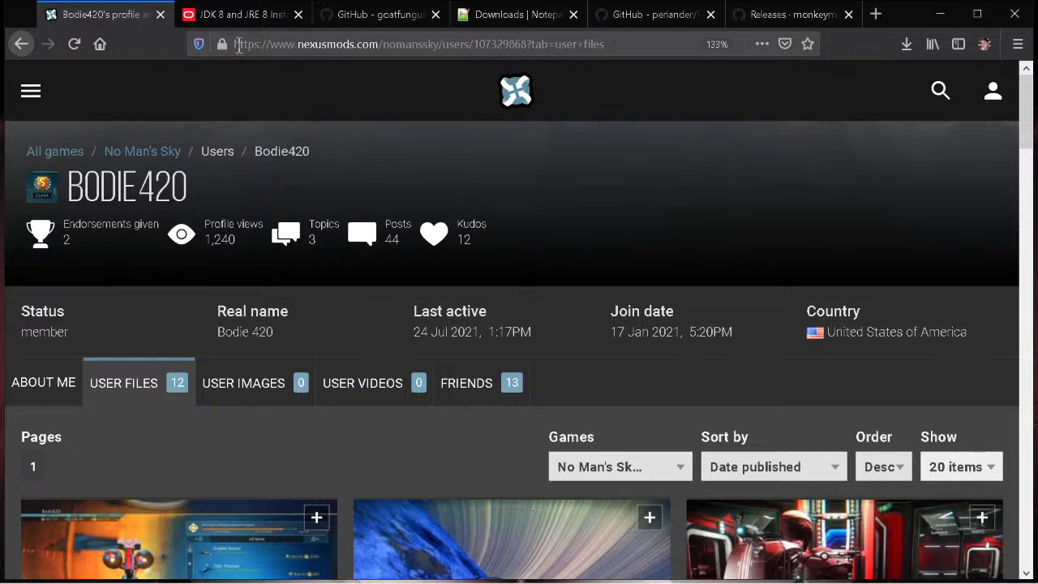
- Review the JDK 8 and JRE 8 installation guide and the download options of the NMSSaveEditor GitHub repository
click(251, 12)
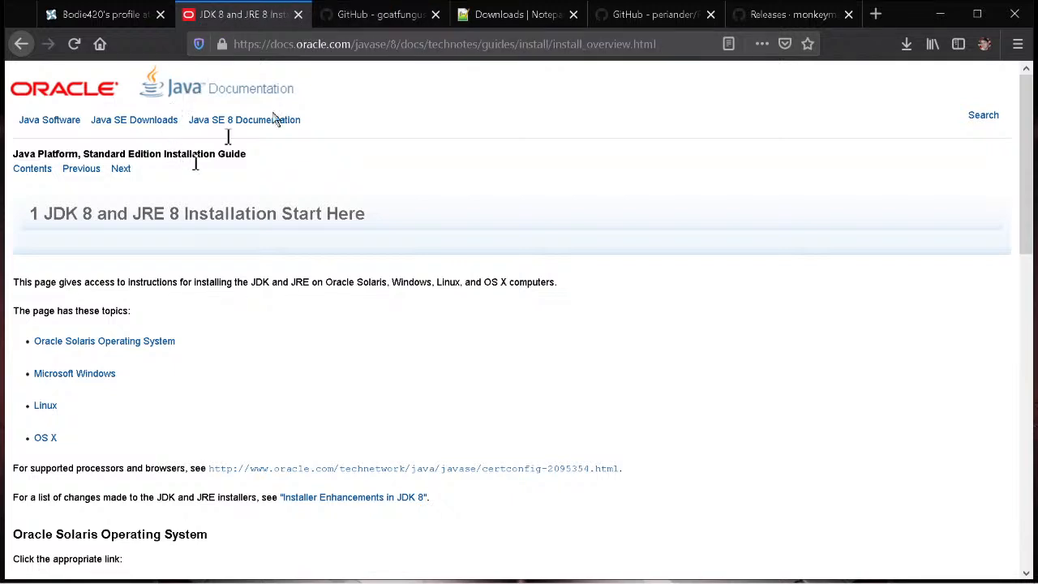
click(412, 17)
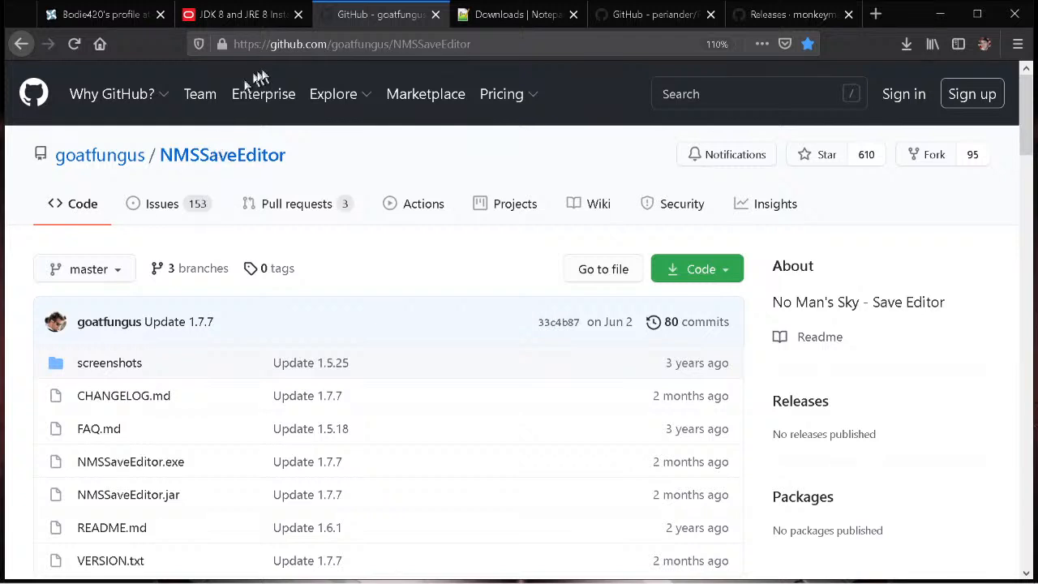
click(247, 22)
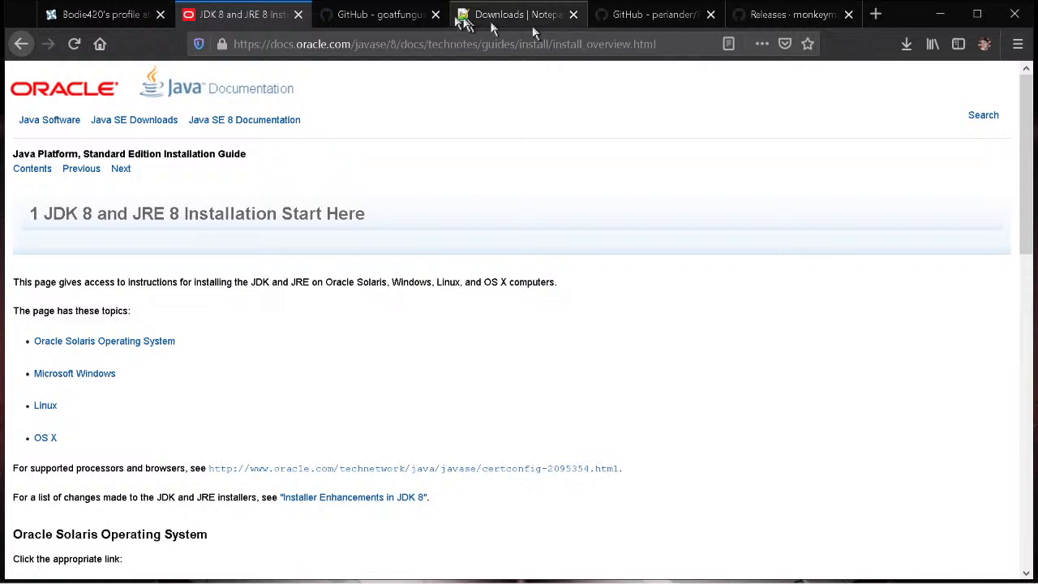
click(371, 18)
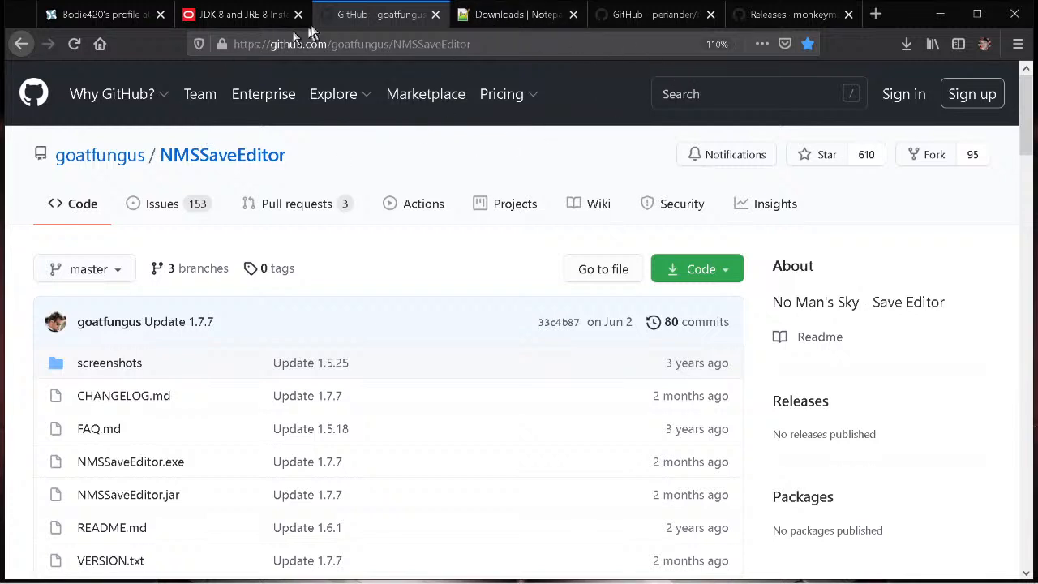
click(721, 274)
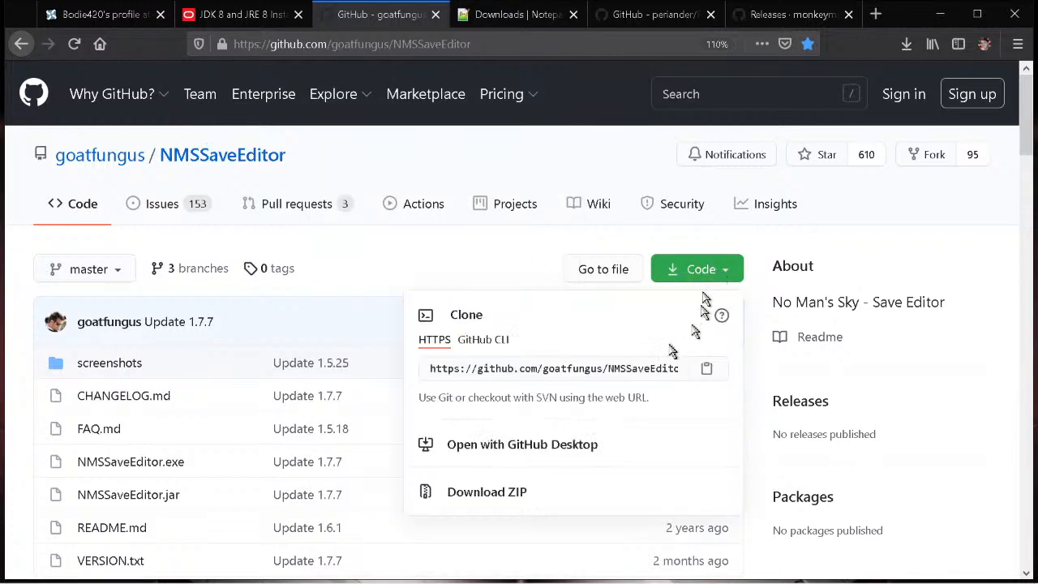
click(358, 154)
click(215, 15)
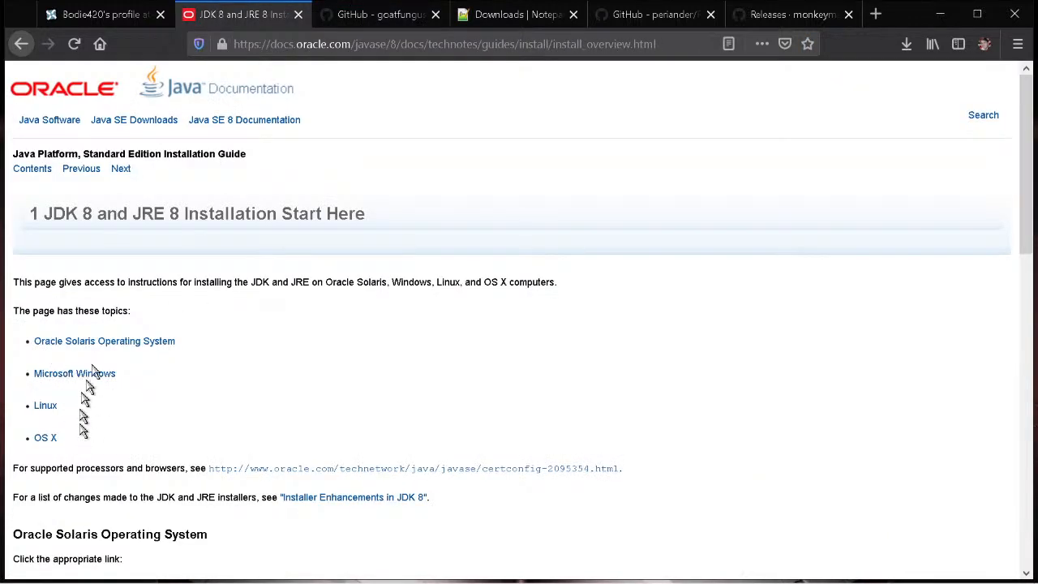
- Return to the NMSSaveEditor repository's download options and open the downloaded NMSSaveEditor-master.zip archive
click(357, 15)
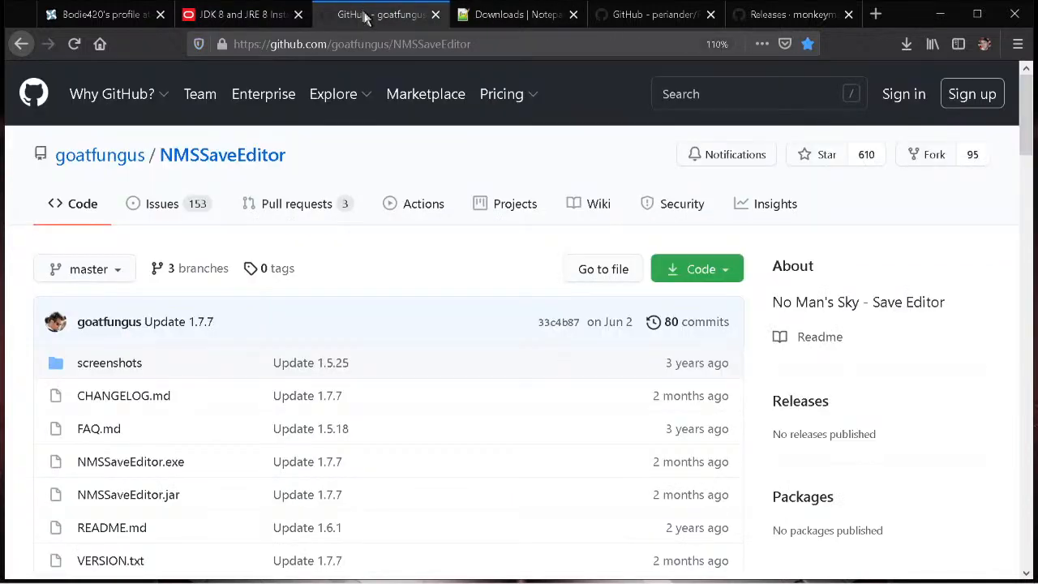
click(724, 272)
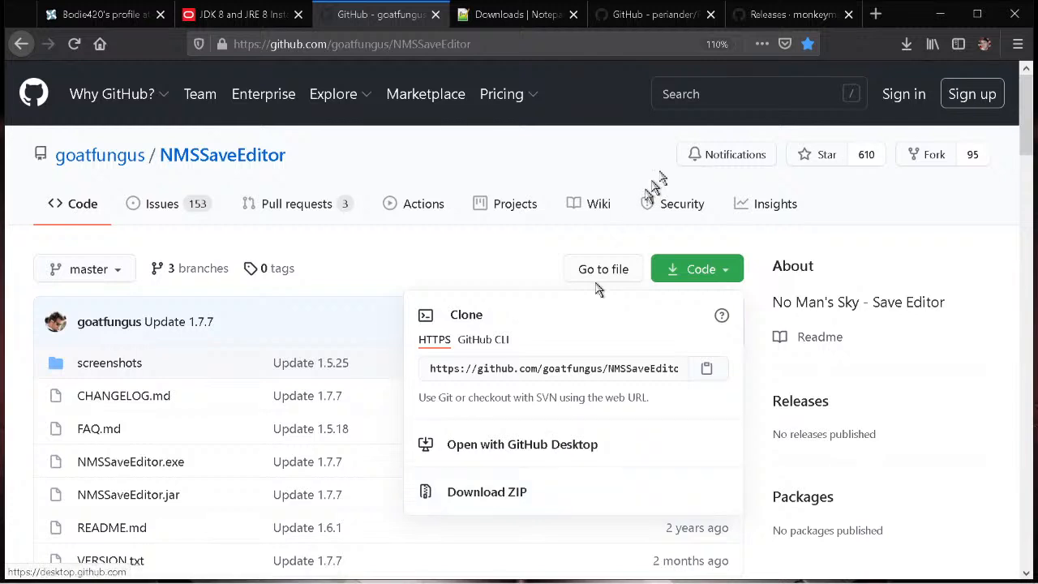
click(907, 45)
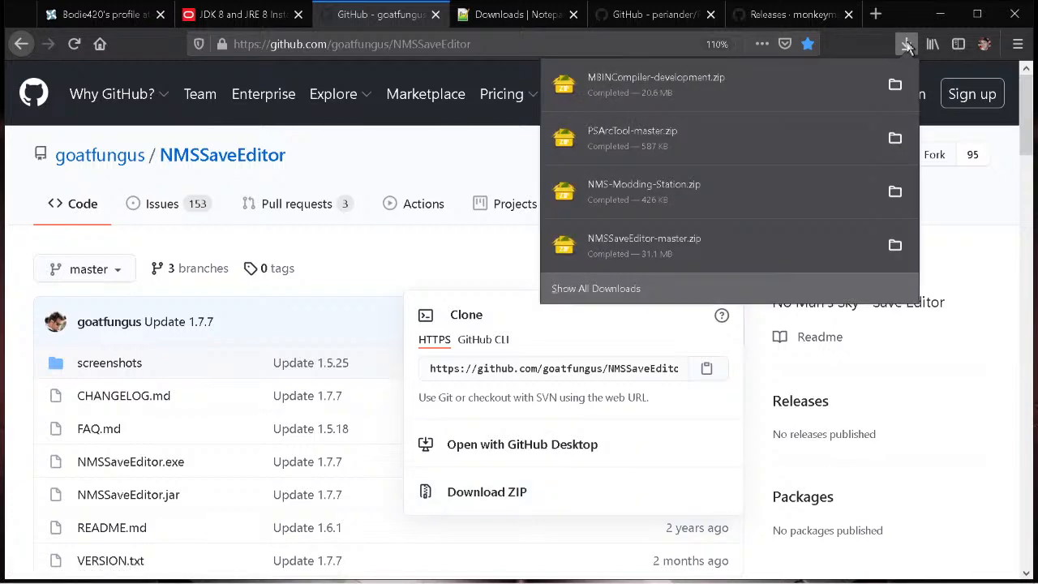
click(612, 253)
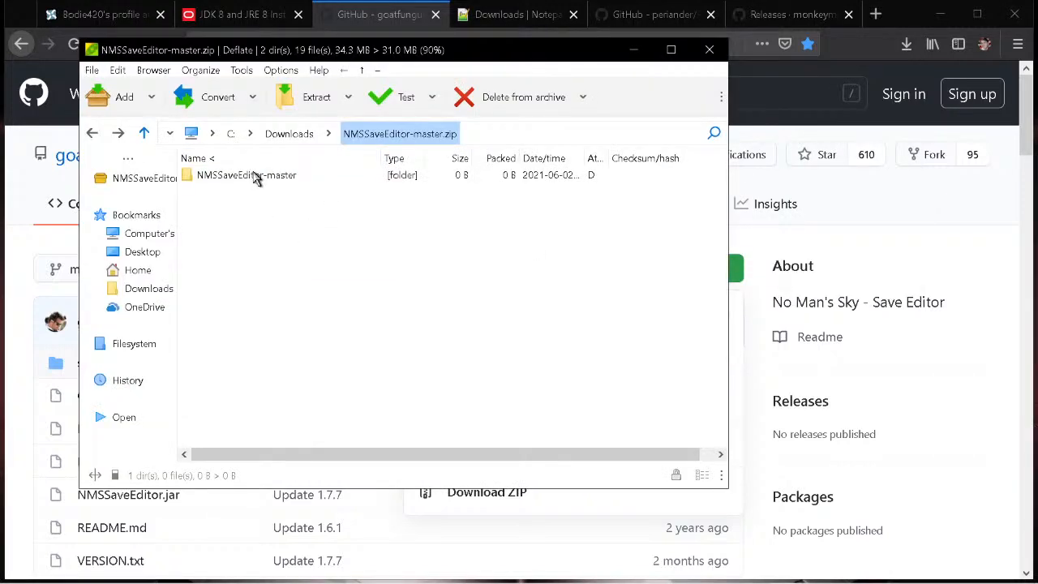
- Bring up the extraction settings for the NMSSaveEditor-master folder in the archive
click(255, 178)
click(343, 98)
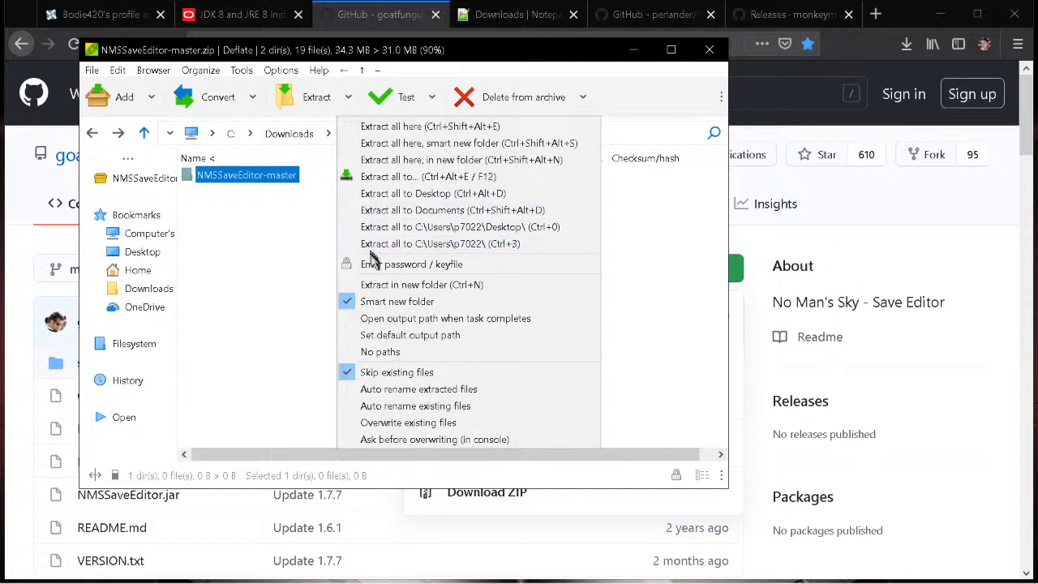
click(267, 197)
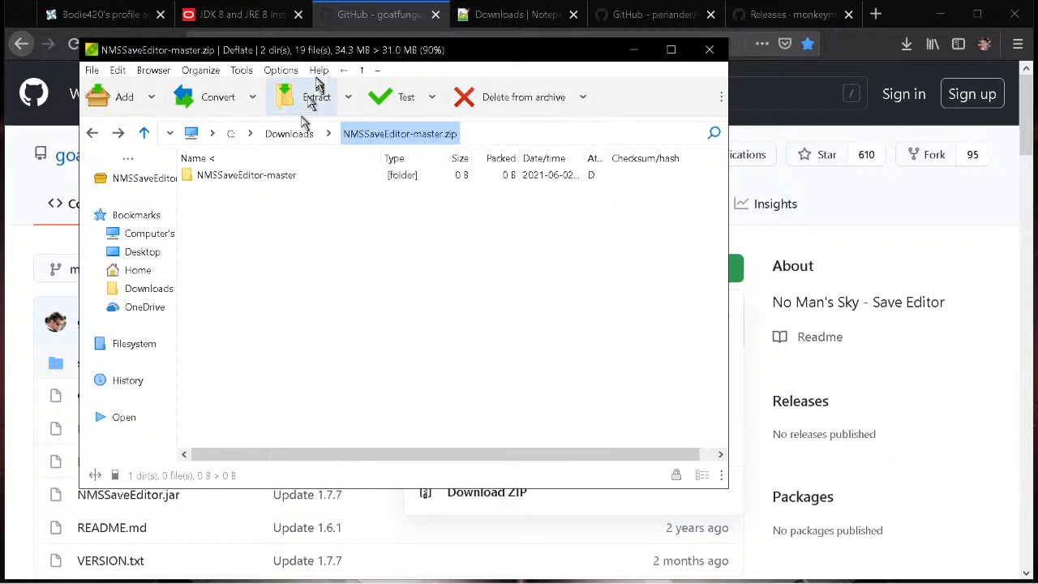
click(308, 100)
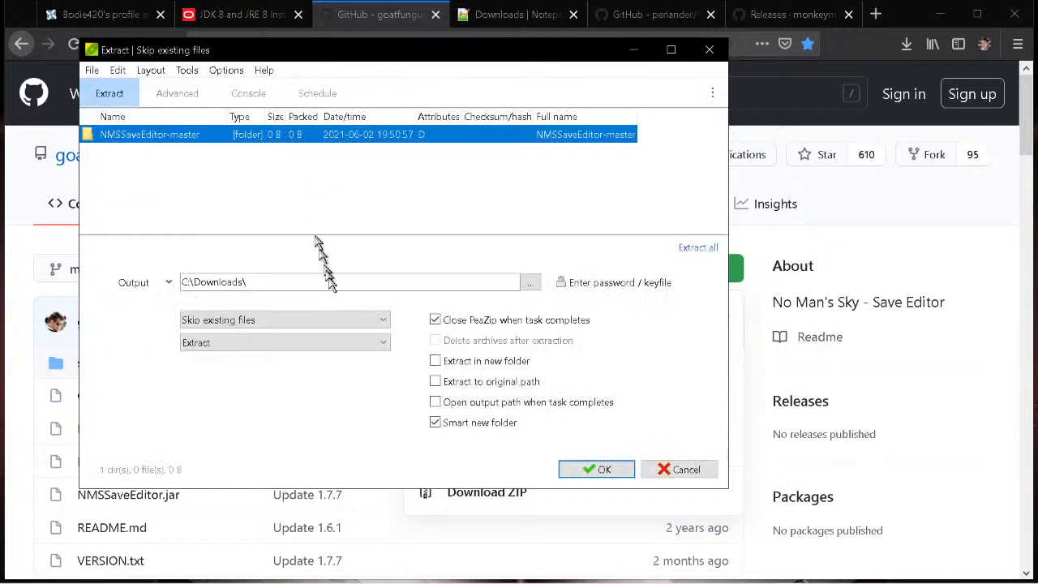
- Browse for an output directory on the Desktop and create a folder there named NMS Modding
click(529, 281)
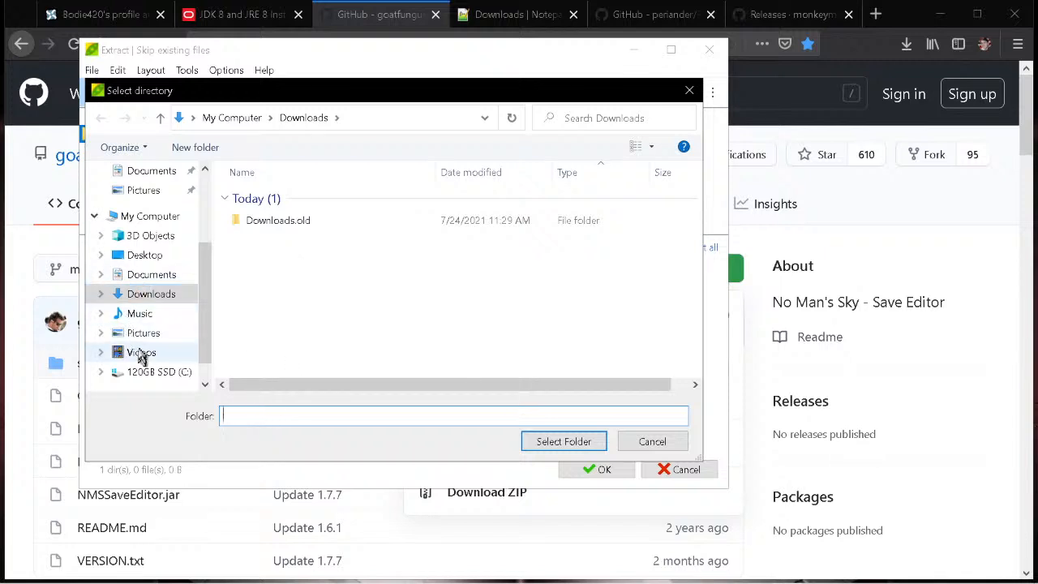
click(143, 256)
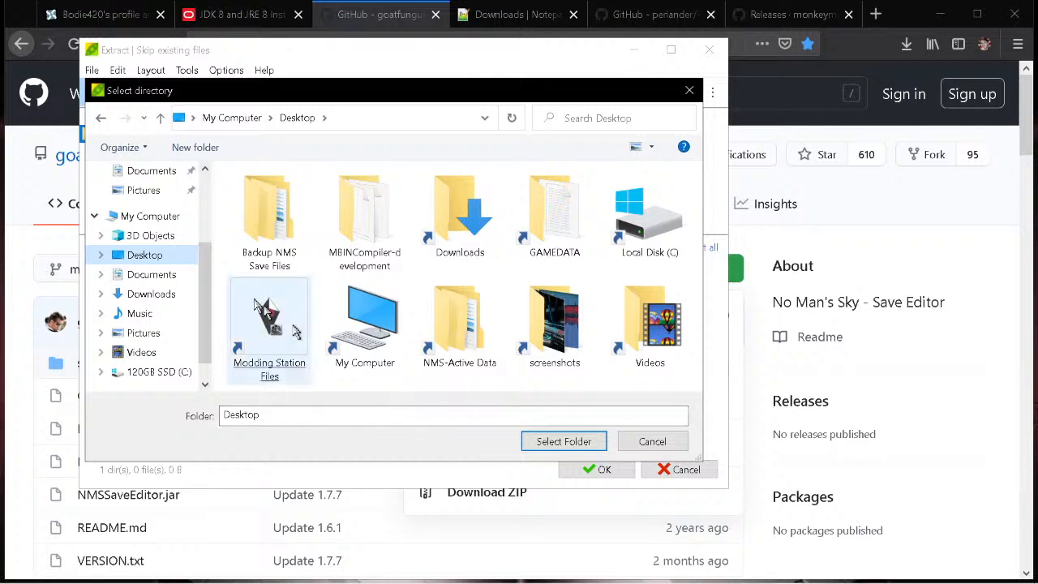
right_click(223, 244)
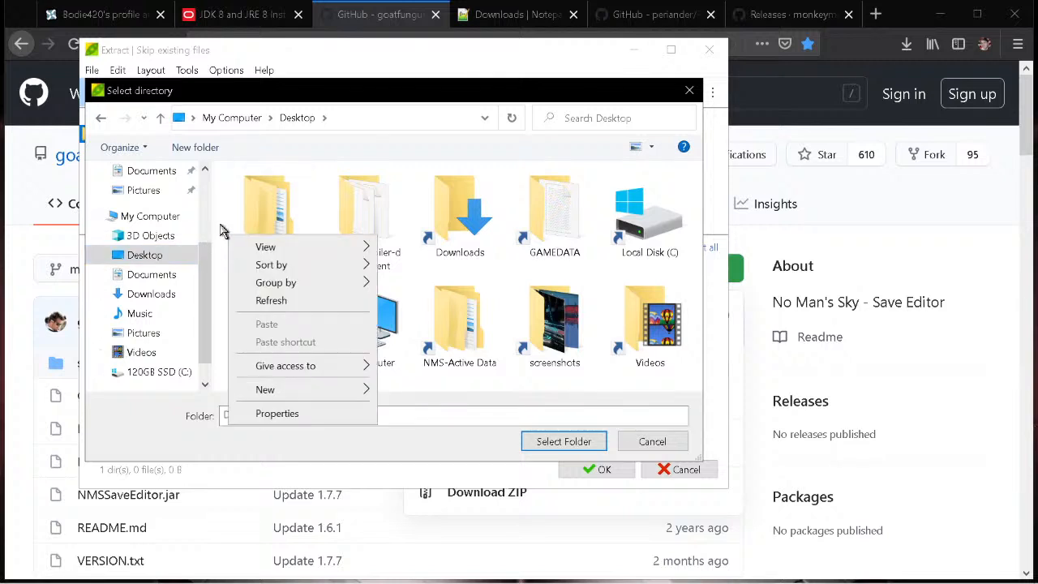
click(223, 231)
right_click(220, 226)
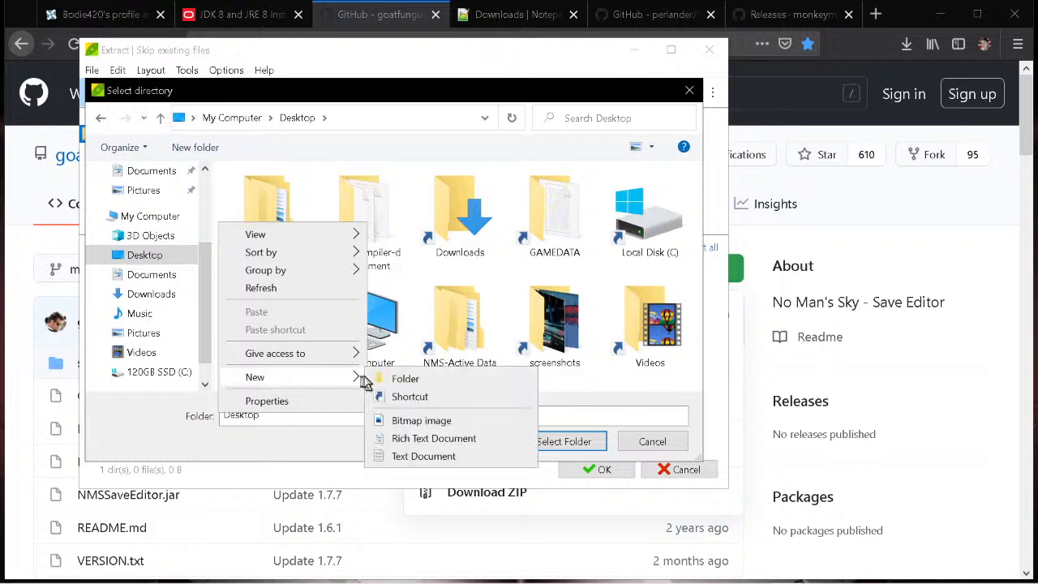
click(387, 379)
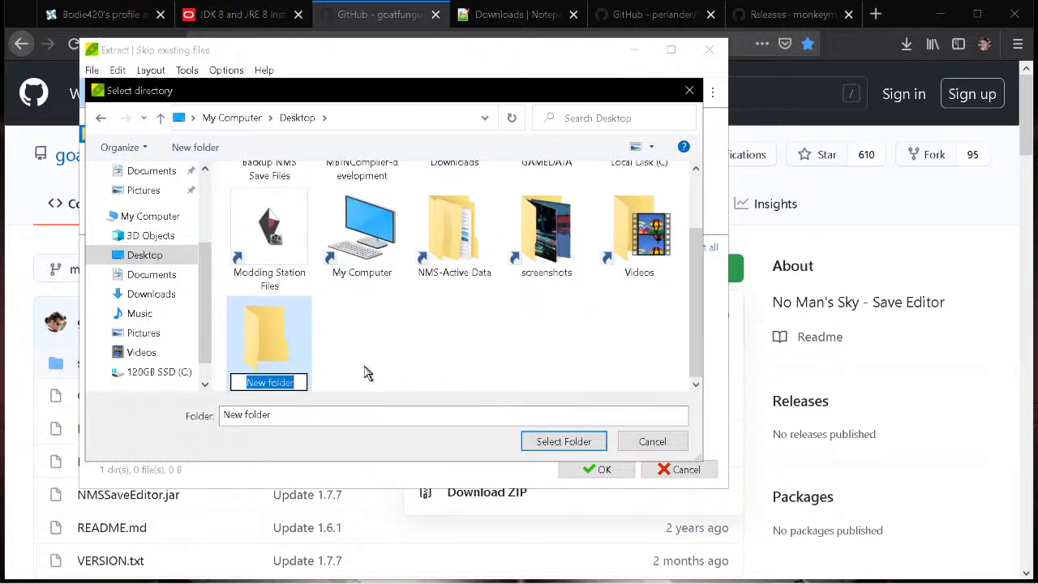
text(NMS)
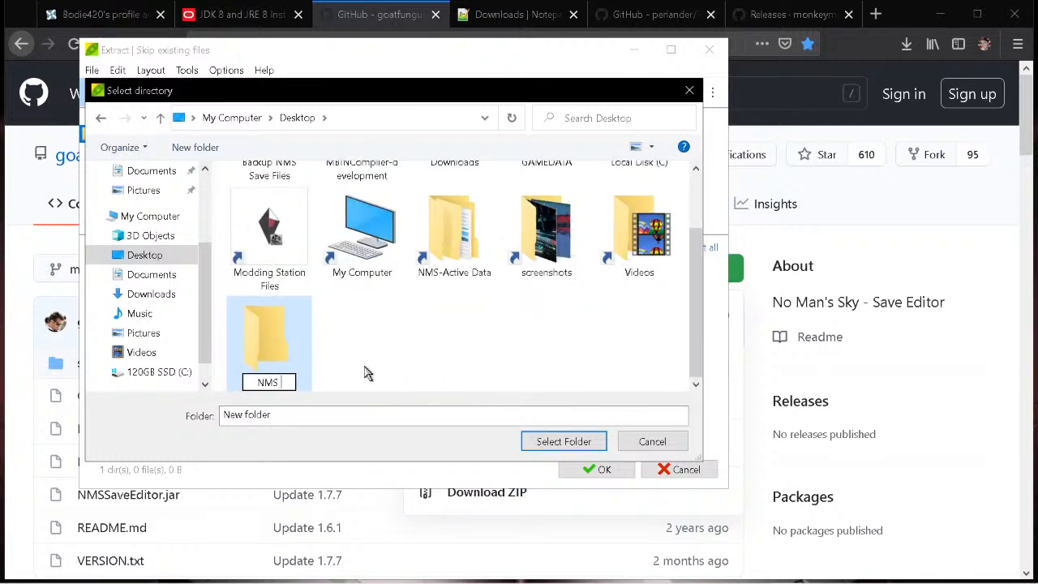
text( Modding)
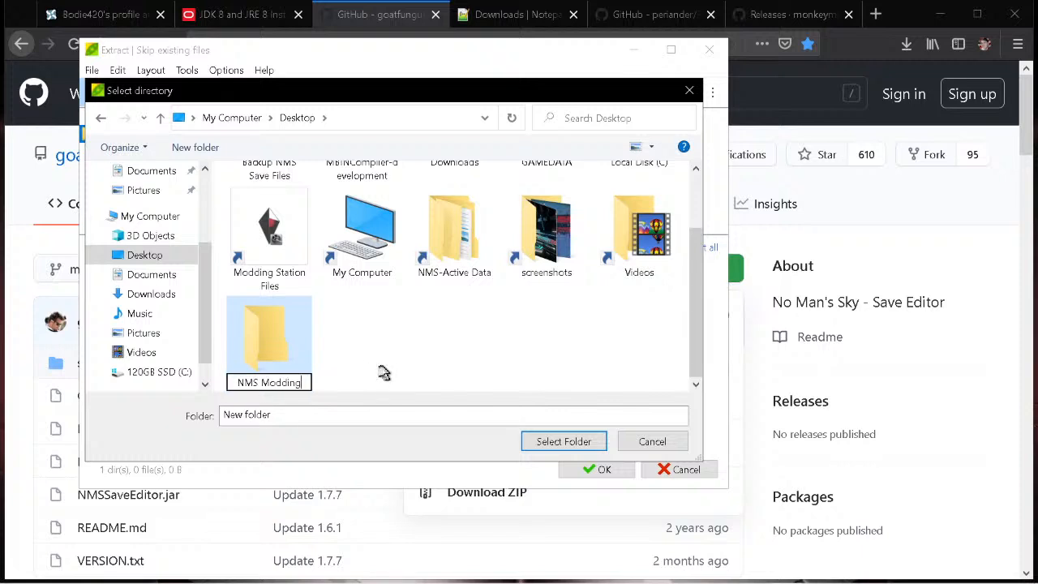
click(419, 366)
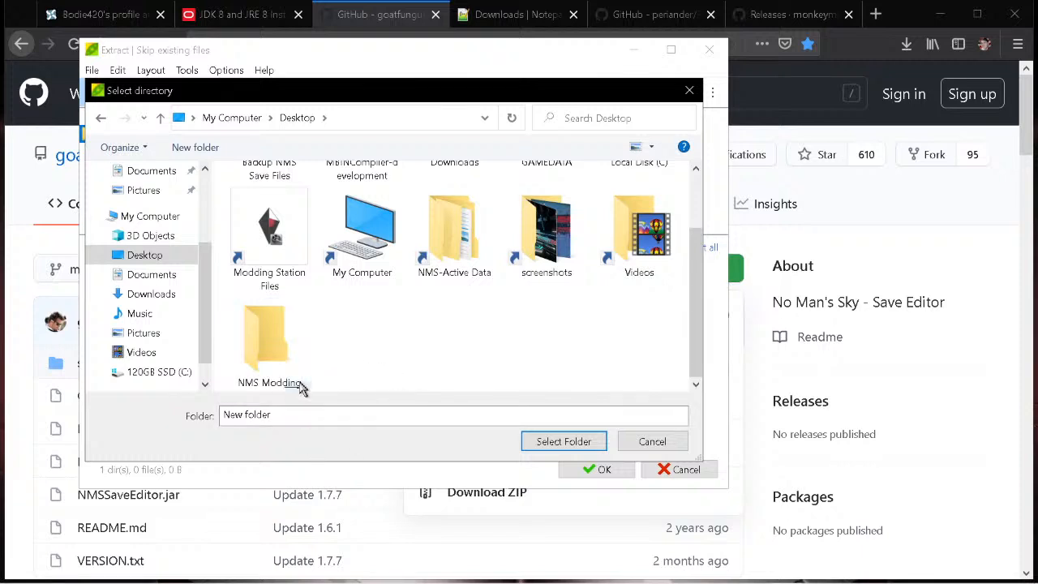
- Choose the NMS Modding folder as the output path and extract the NMSSaveEditor-master folder into it
double_click(267, 337)
click(560, 443)
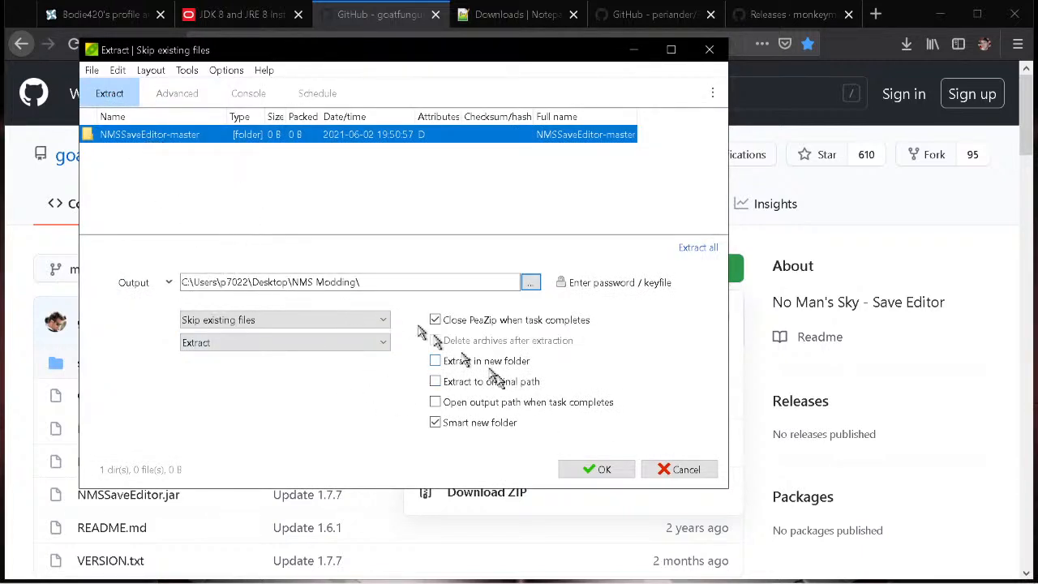
click(604, 470)
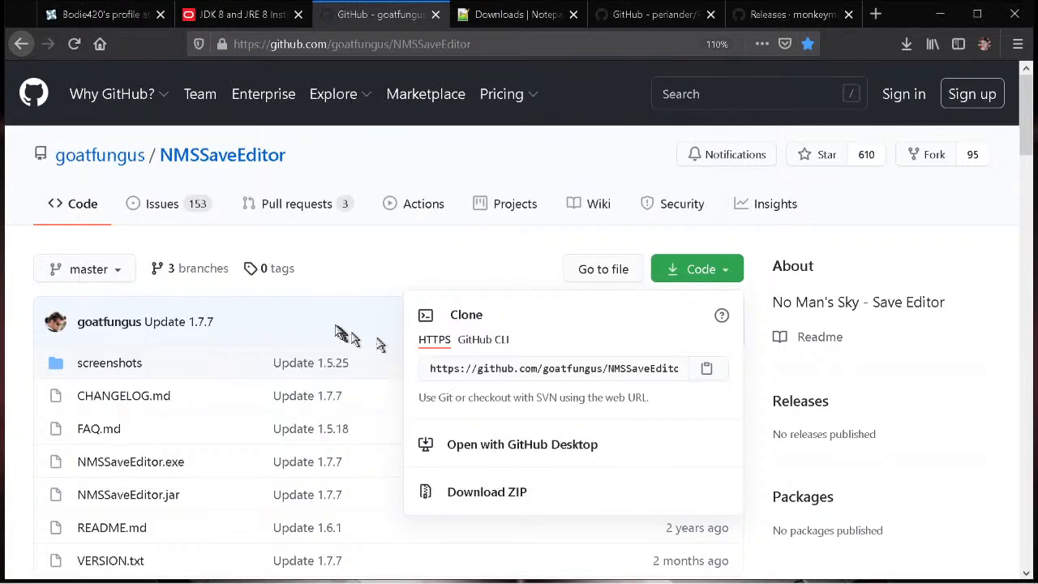
- Open the Notepad++ 8.1.2 release page and locate the 64-bit x64 installer download
click(468, 19)
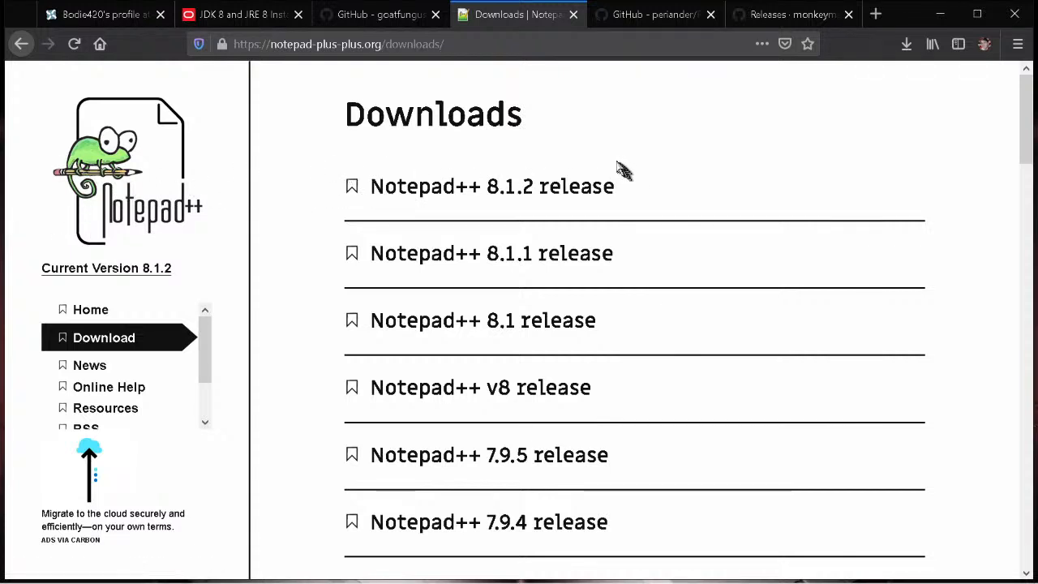
click(464, 190)
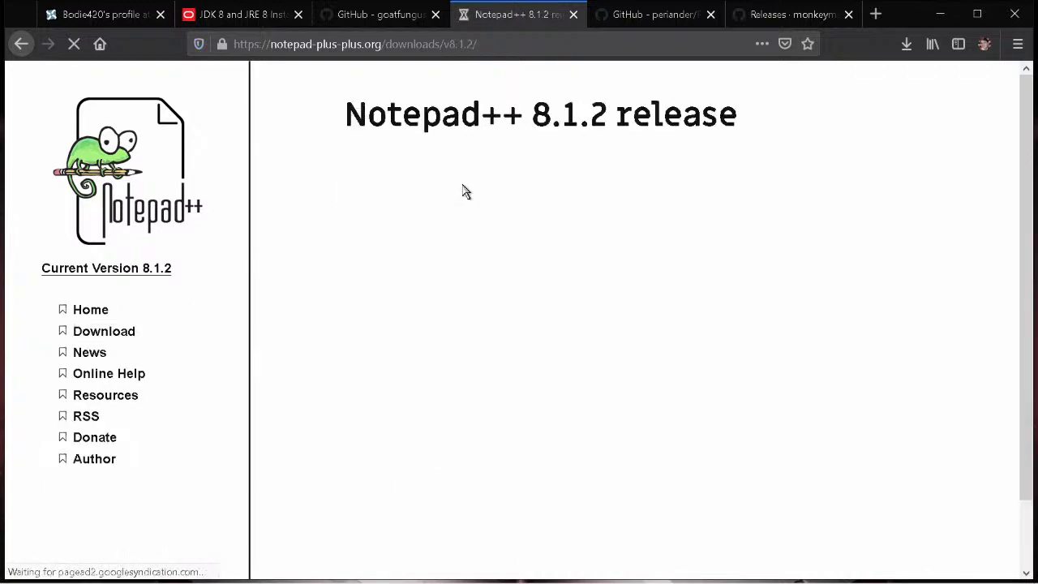
scroll(466, 288, down, 5)
scroll(473, 294, down, 5)
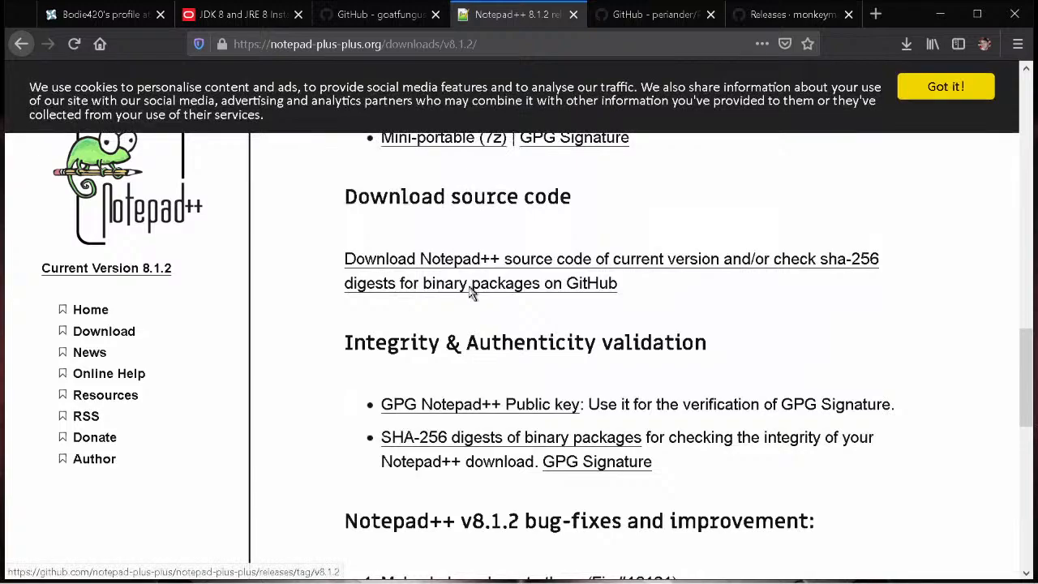
scroll(472, 294, up, 5)
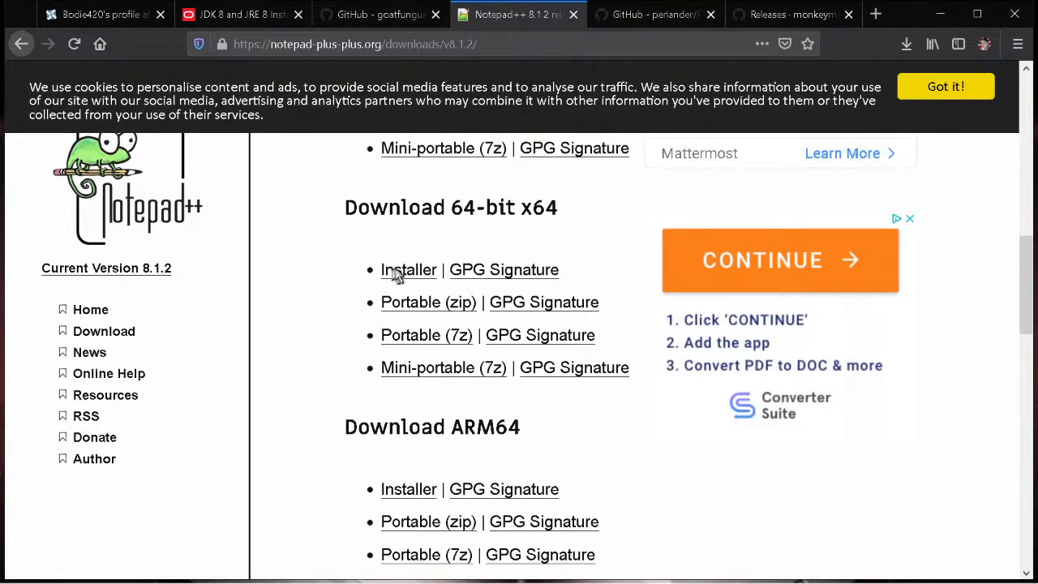
- Examine the 32-bit and 64-bit download options and the web address of the Notepad++ 8.1.2 release page
scroll(410, 268, up, 2)
scroll(413, 202, up, 4)
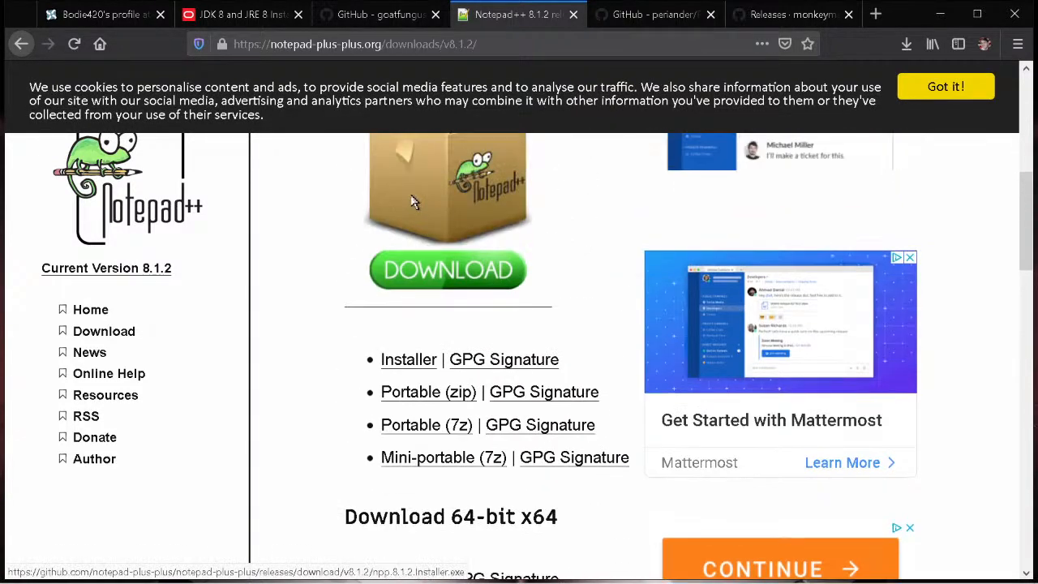
scroll(447, 355, down, 4)
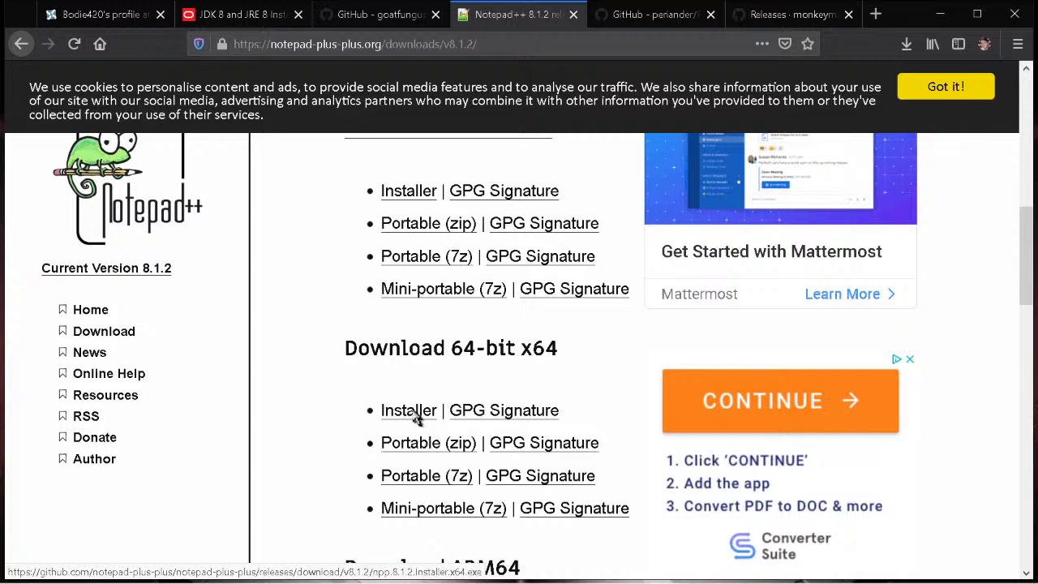
scroll(438, 386, up, 5)
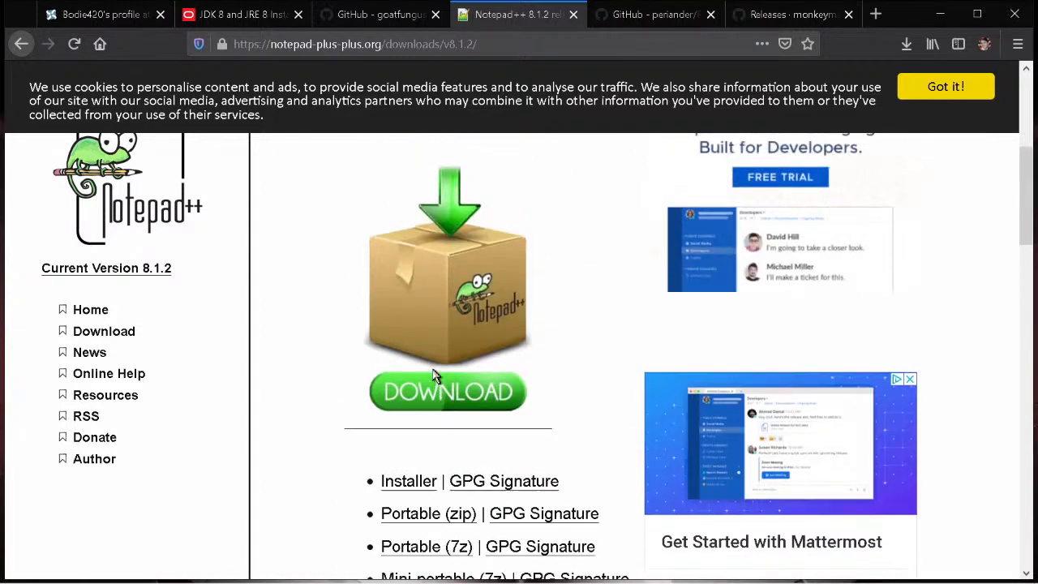
scroll(433, 370, up, 1)
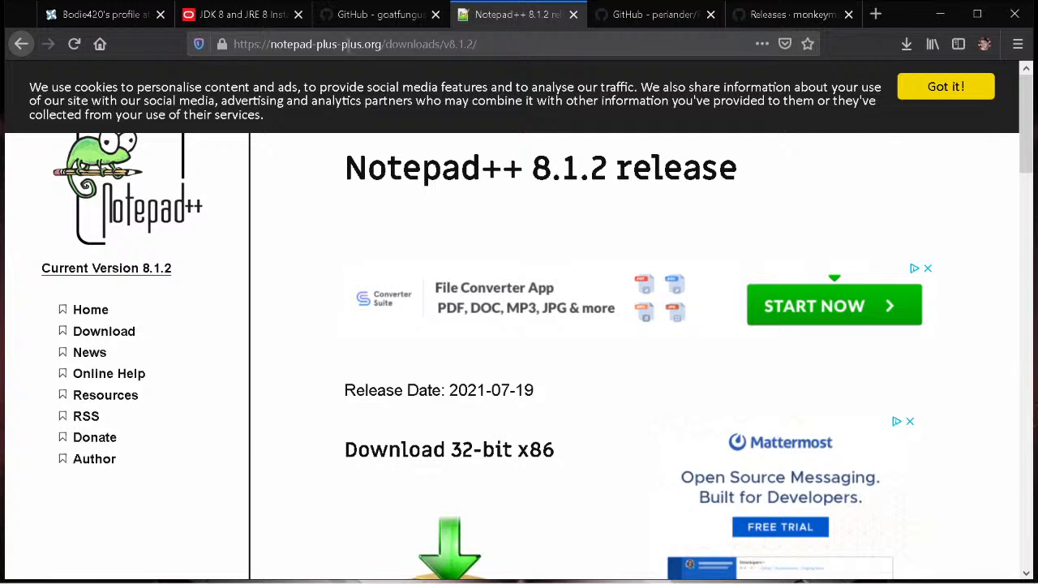
click(349, 43)
click(296, 45)
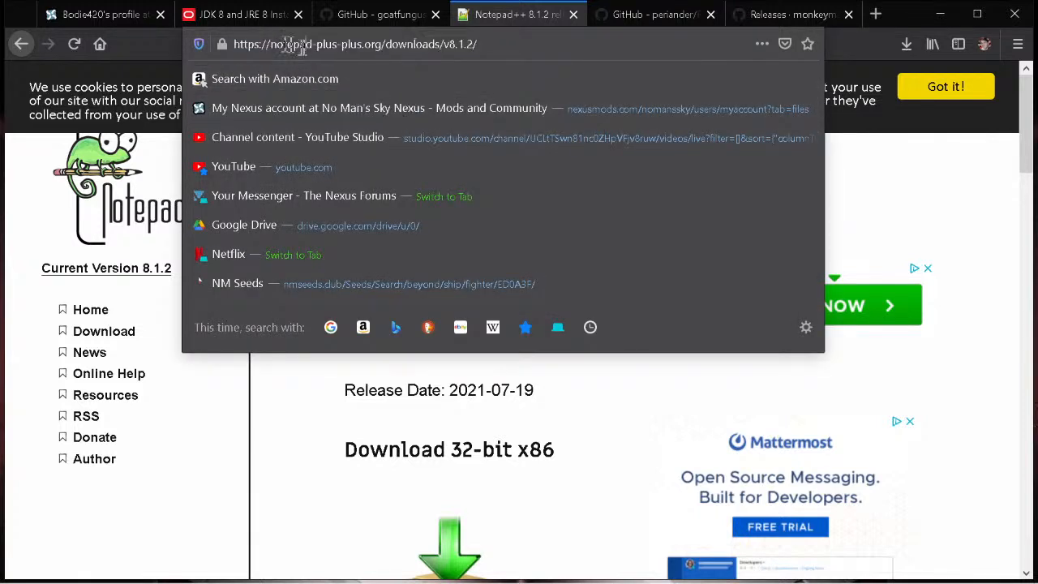
click(172, 48)
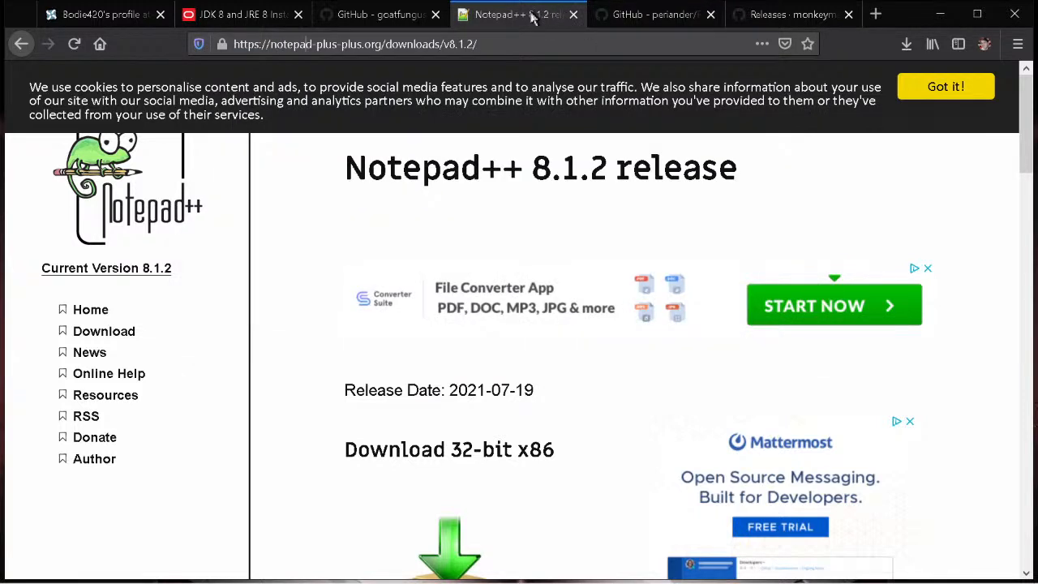
- Go to the PSArcTool repository on GitHub and view its code download options
click(642, 17)
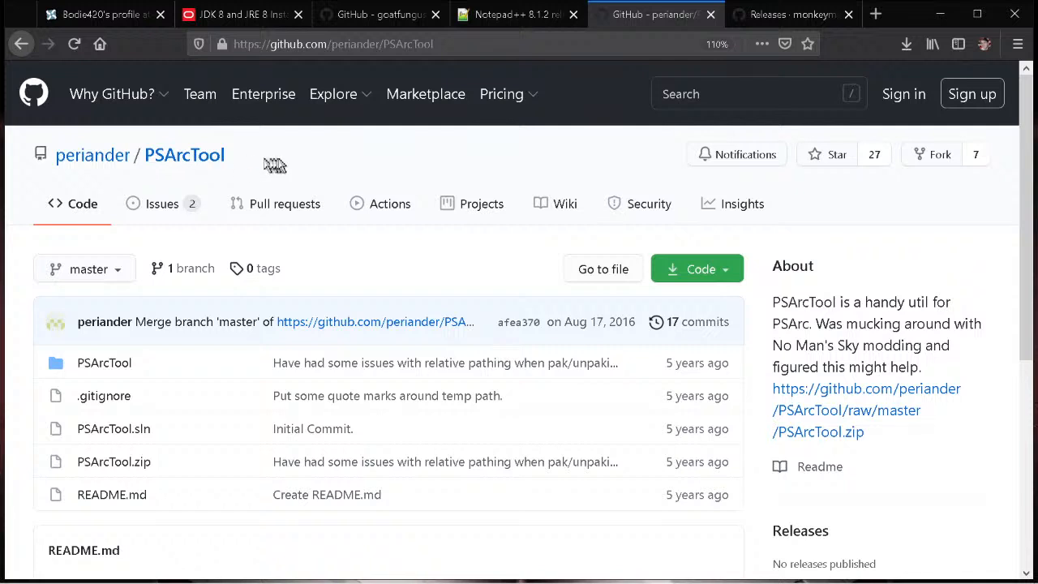
click(684, 273)
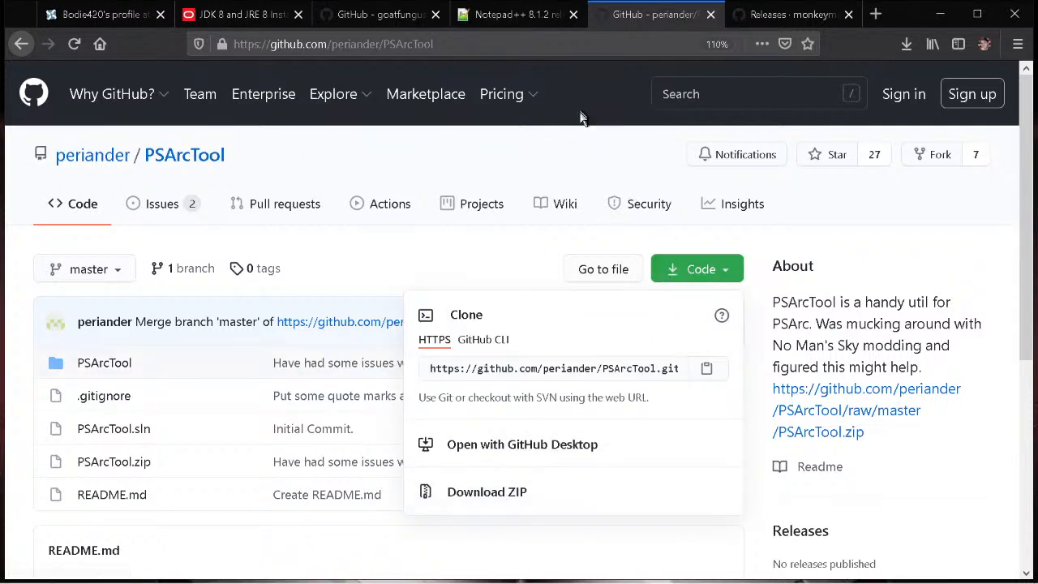
click(588, 146)
- Open the downloaded PSArcTool-master.zip and bring up the extraction settings for its PSArcTool-master folder
click(932, 43)
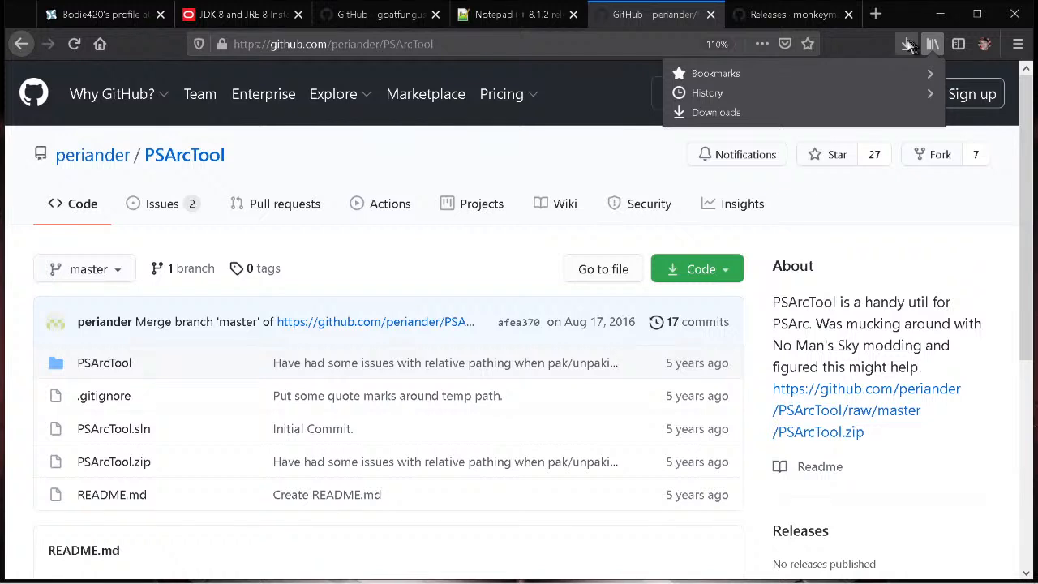
click(908, 44)
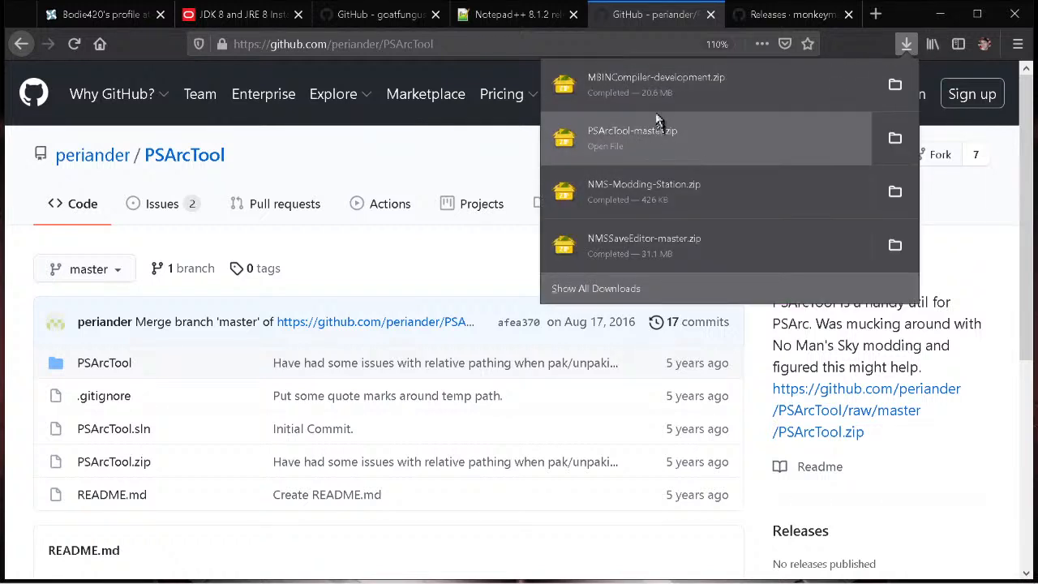
click(622, 188)
click(623, 142)
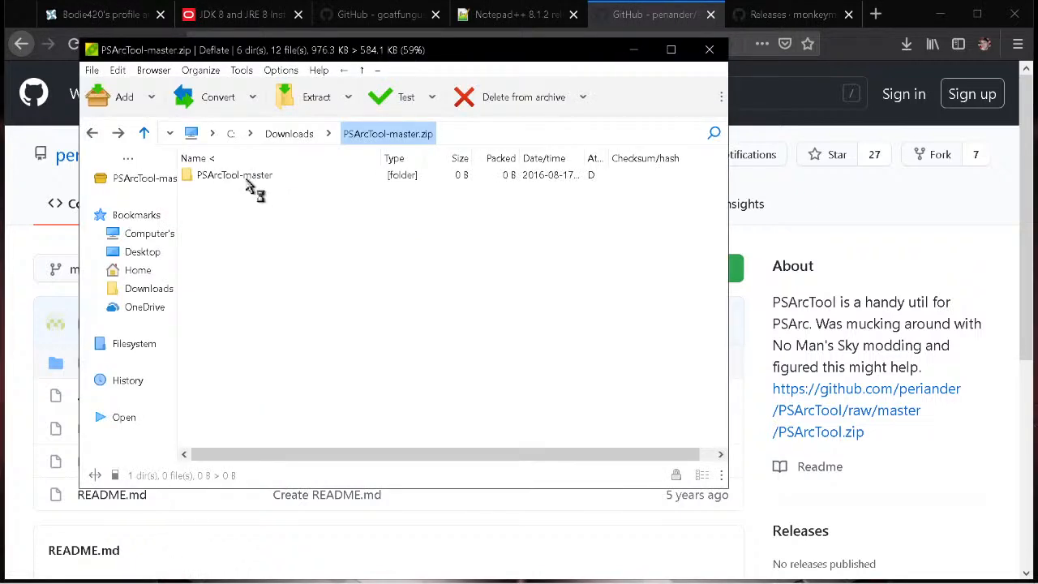
click(240, 176)
click(306, 97)
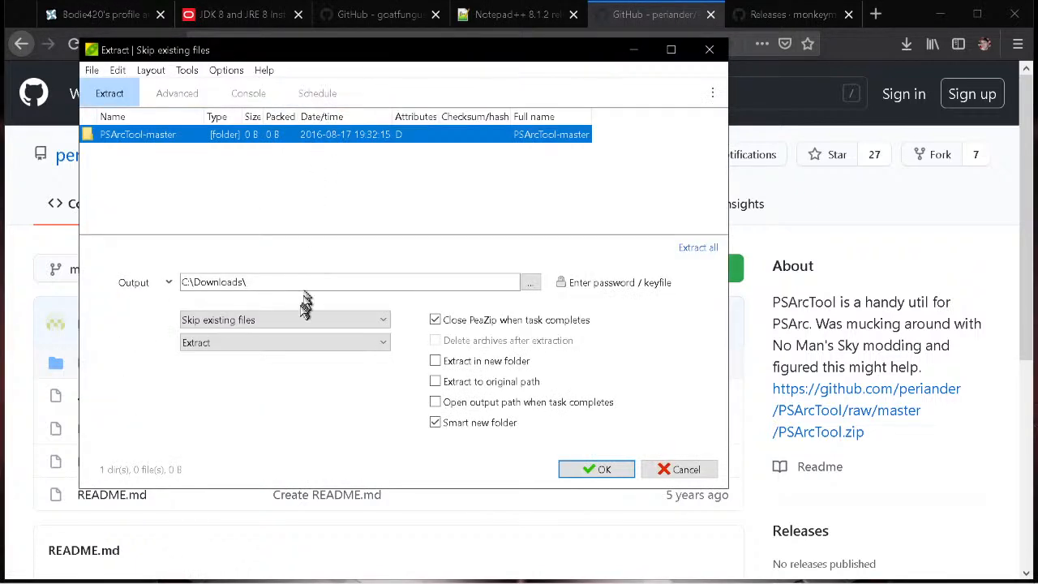
- Set the NMS Modding folder on the Desktop as the output path and extract the PSArcTool-master folder into it
click(530, 282)
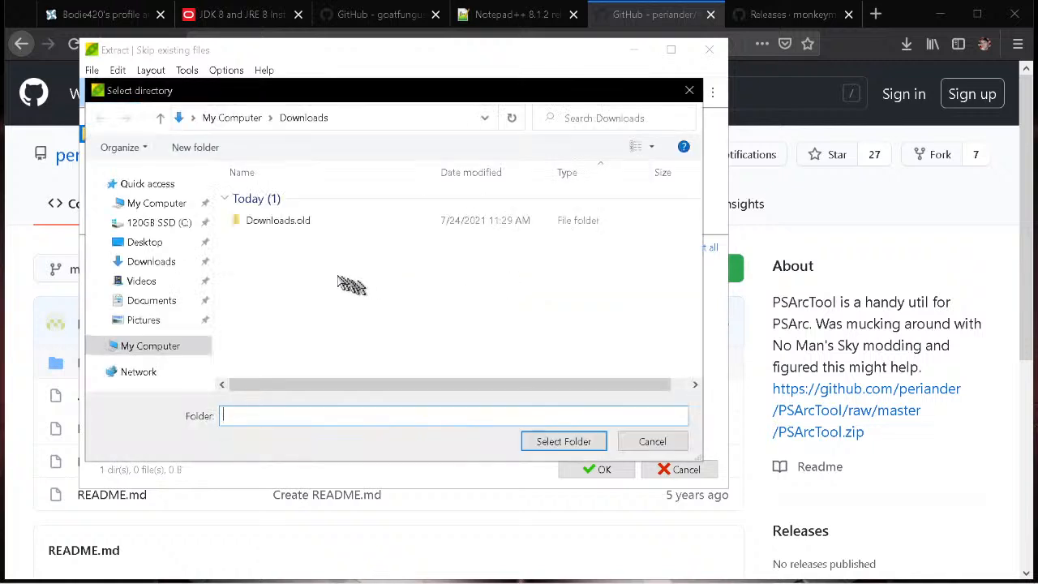
click(126, 258)
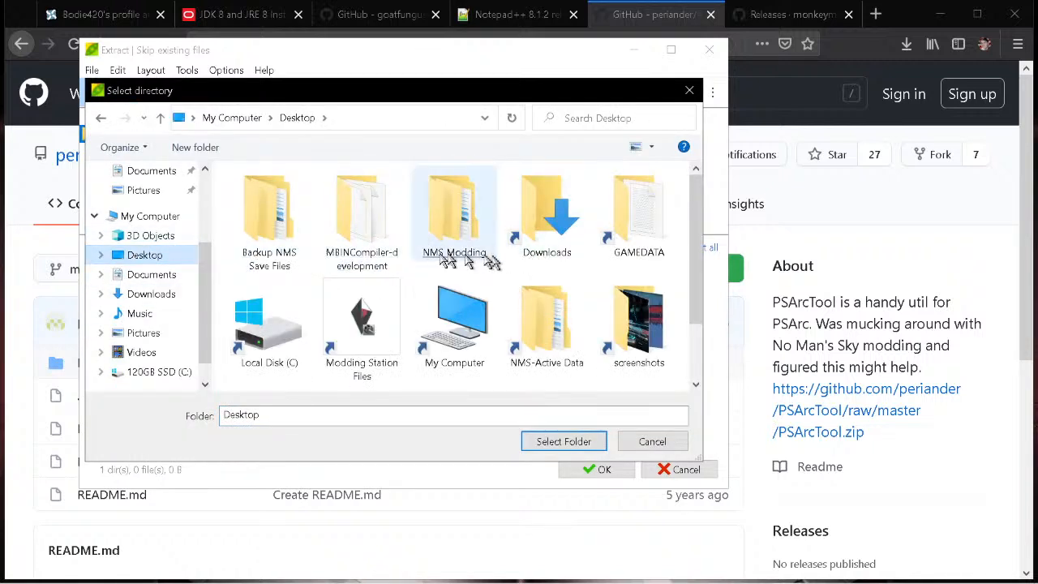
scroll(421, 257, down, 1)
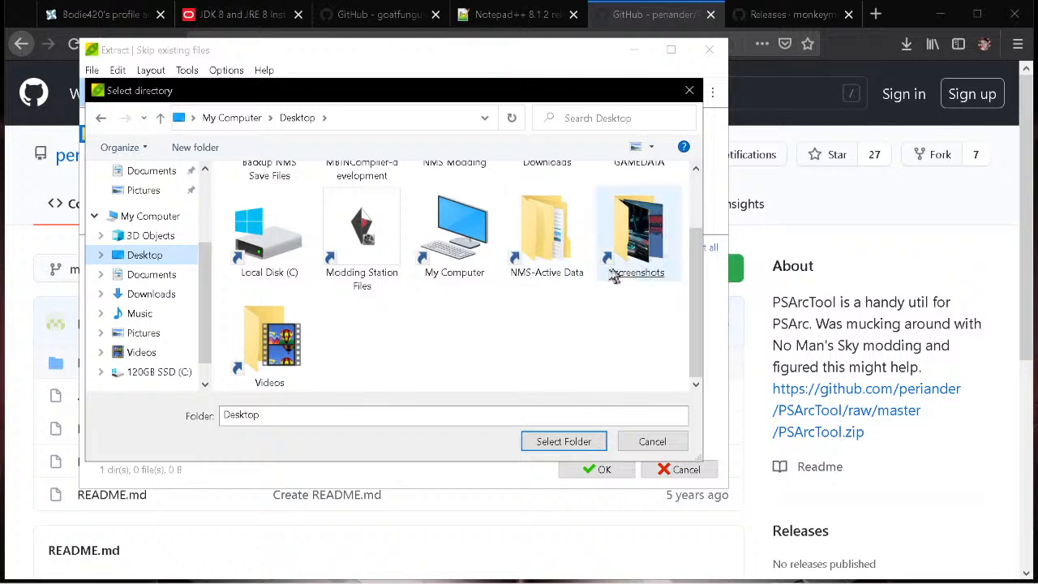
scroll(500, 287, up, 1)
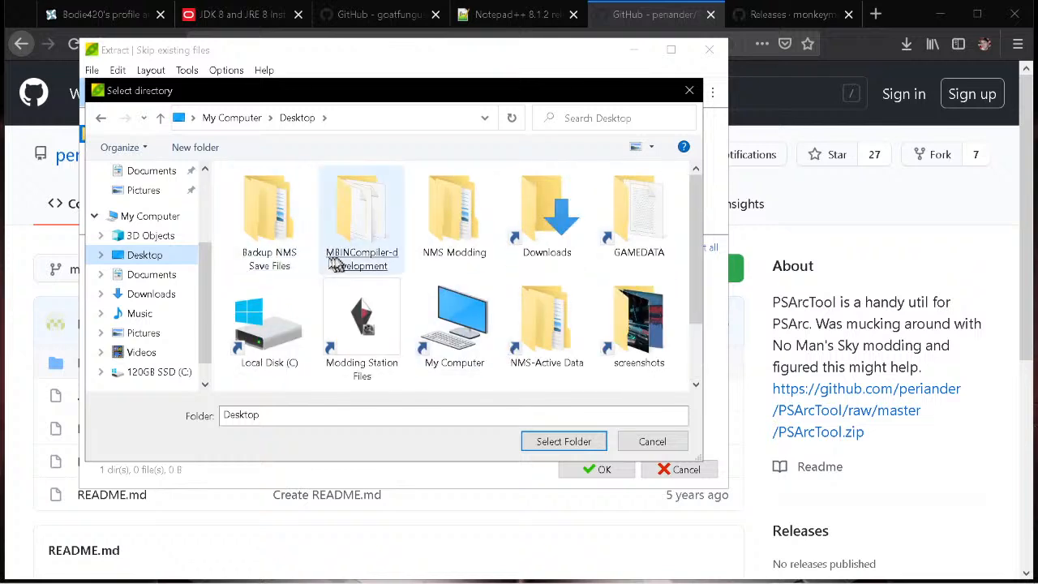
double_click(456, 248)
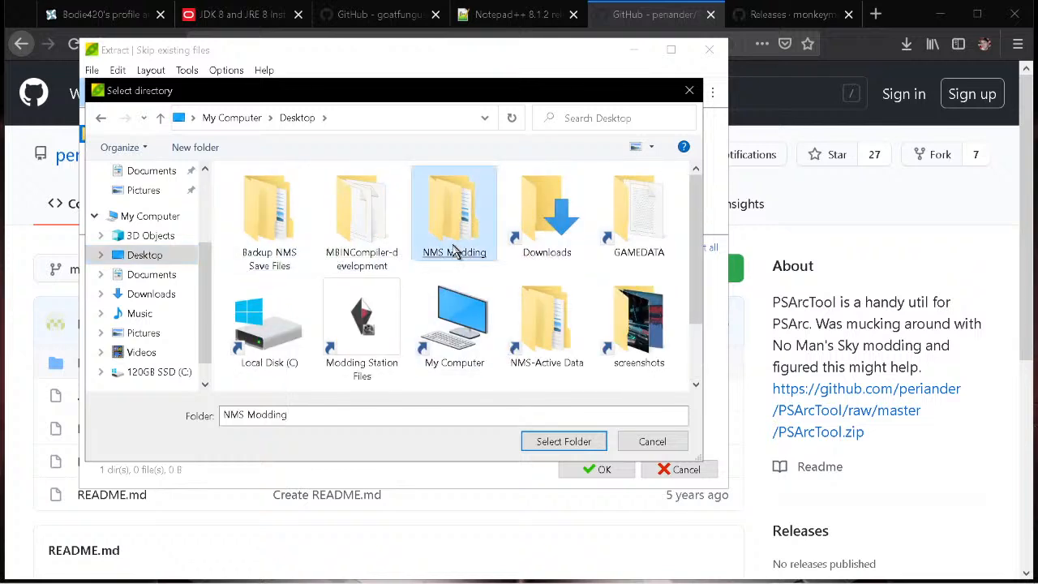
click(570, 442)
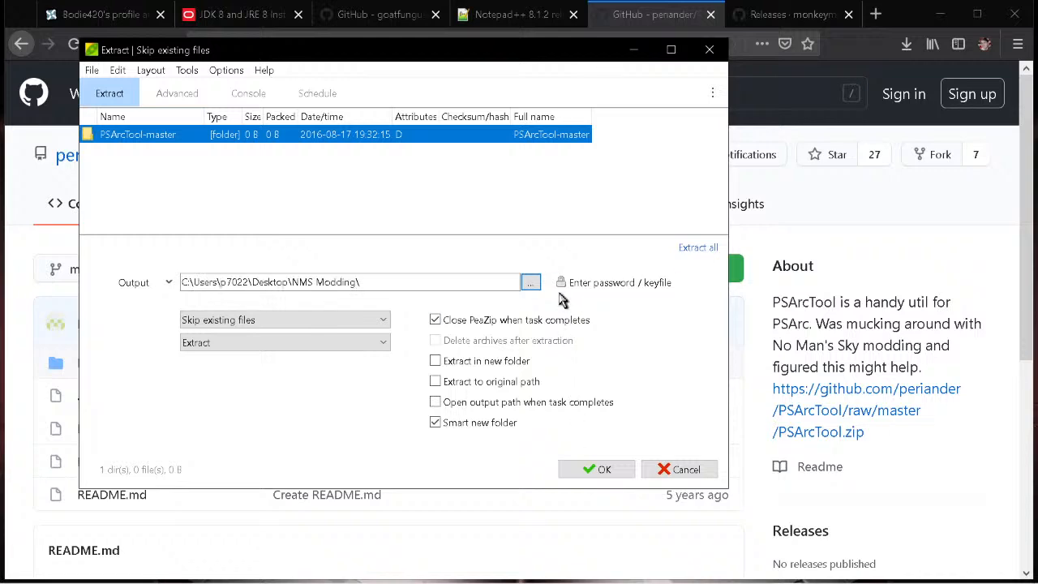
click(604, 473)
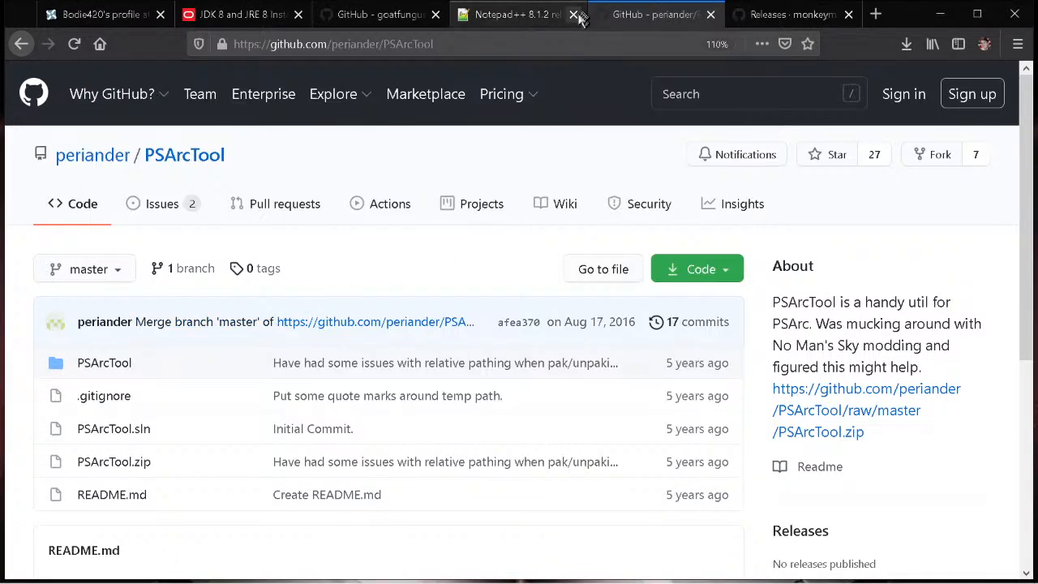
- Open the MBINCompiler v3.53.0-pre2 release page on GitHub and look over its assets
click(788, 18)
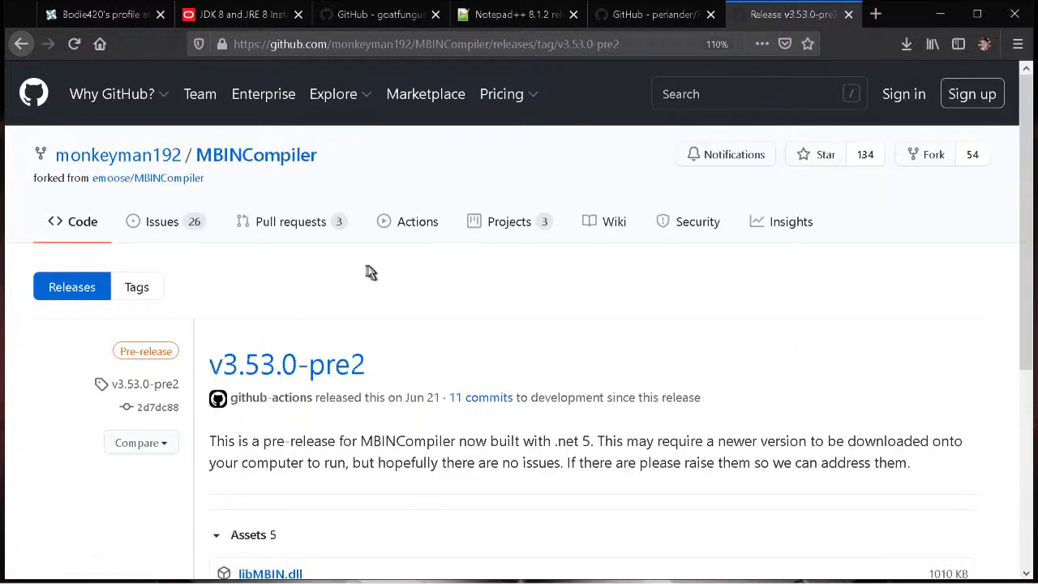
scroll(375, 288, down, 4)
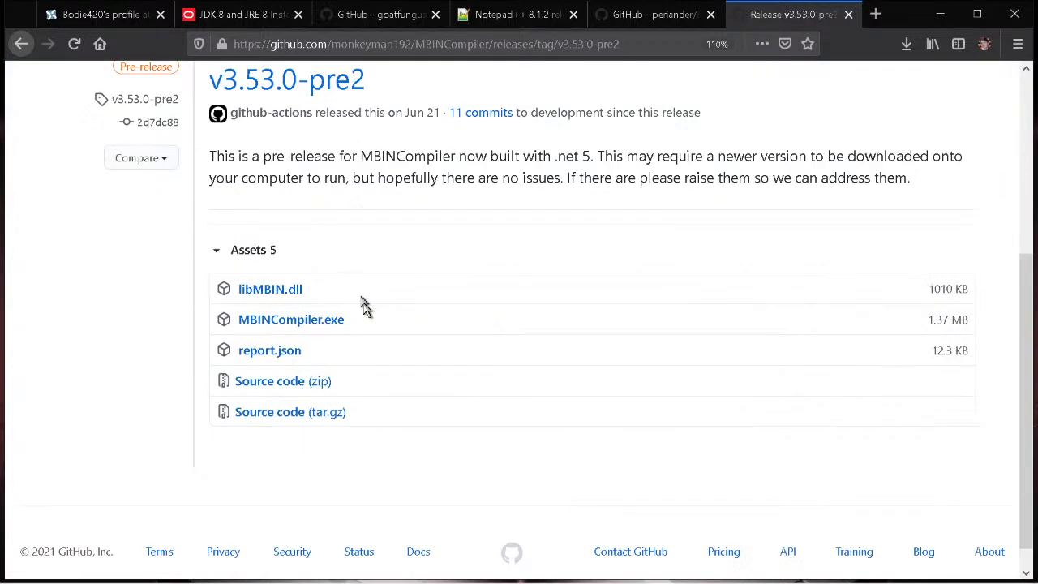
scroll(444, 322, up, 2)
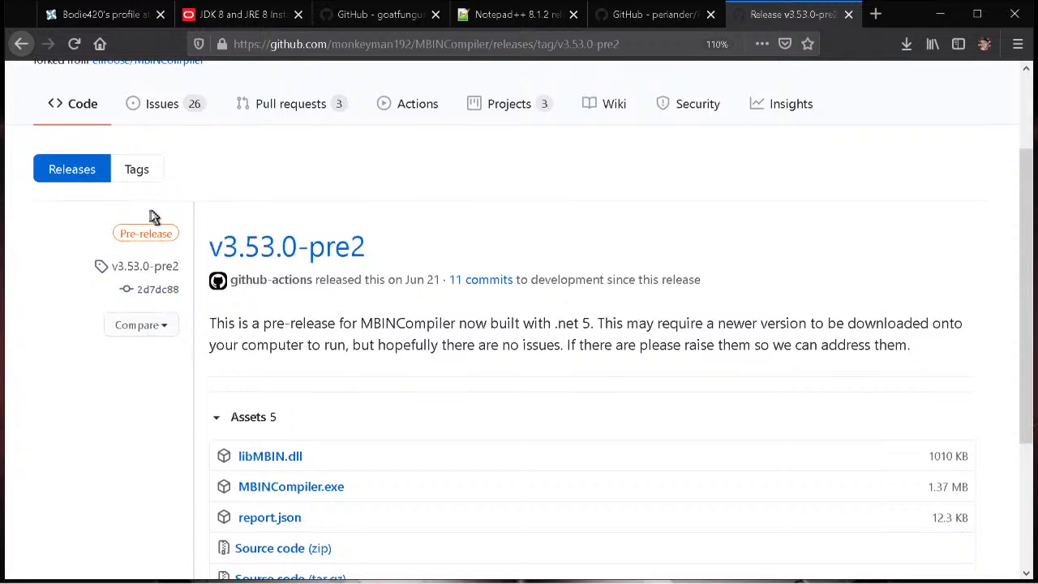
scroll(154, 216, up, 2)
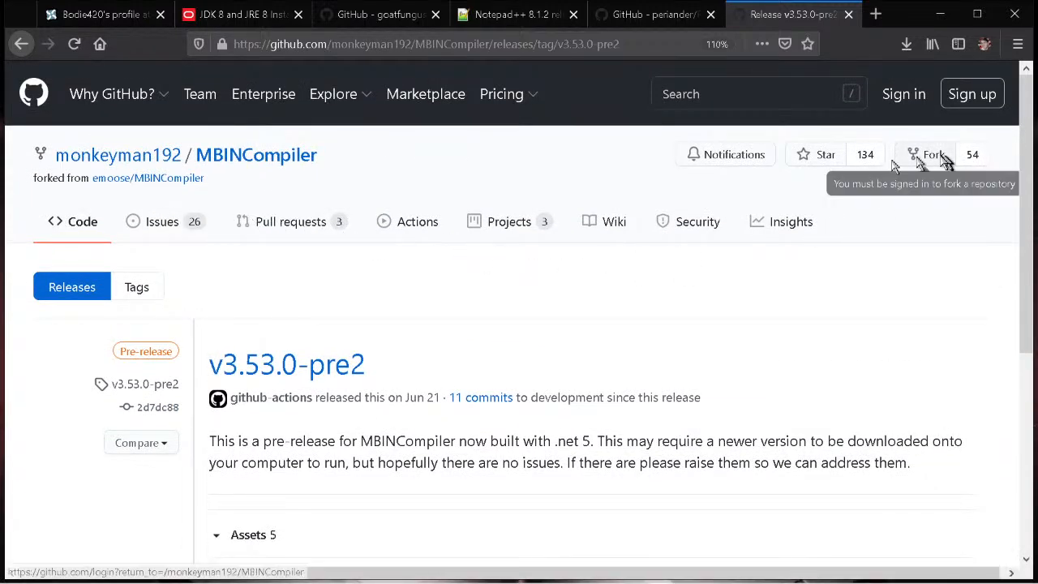
scroll(514, 241, down, 2)
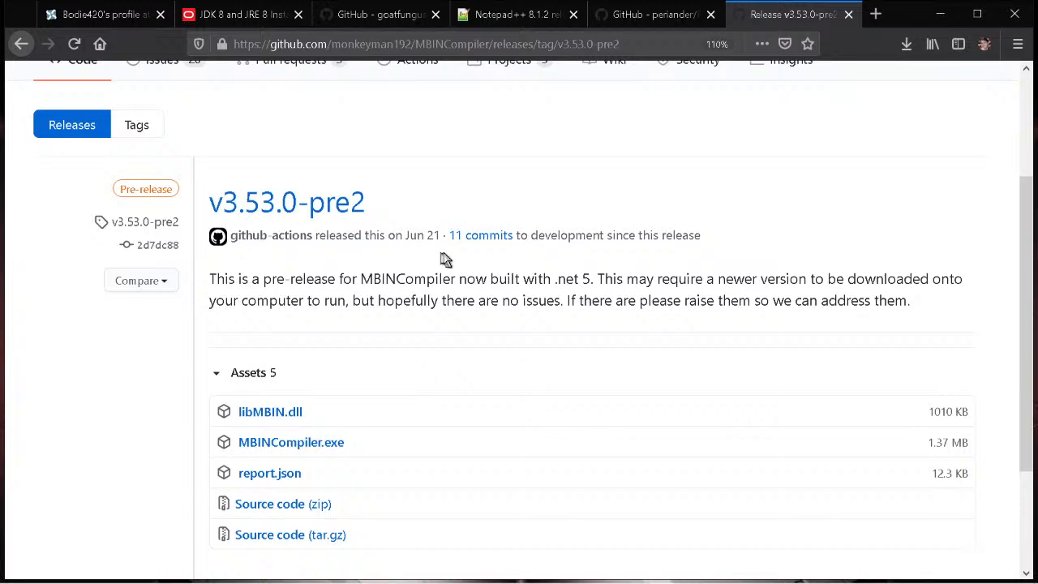
- Remove MBINCompiler-development.zip from the browser's download history
click(906, 46)
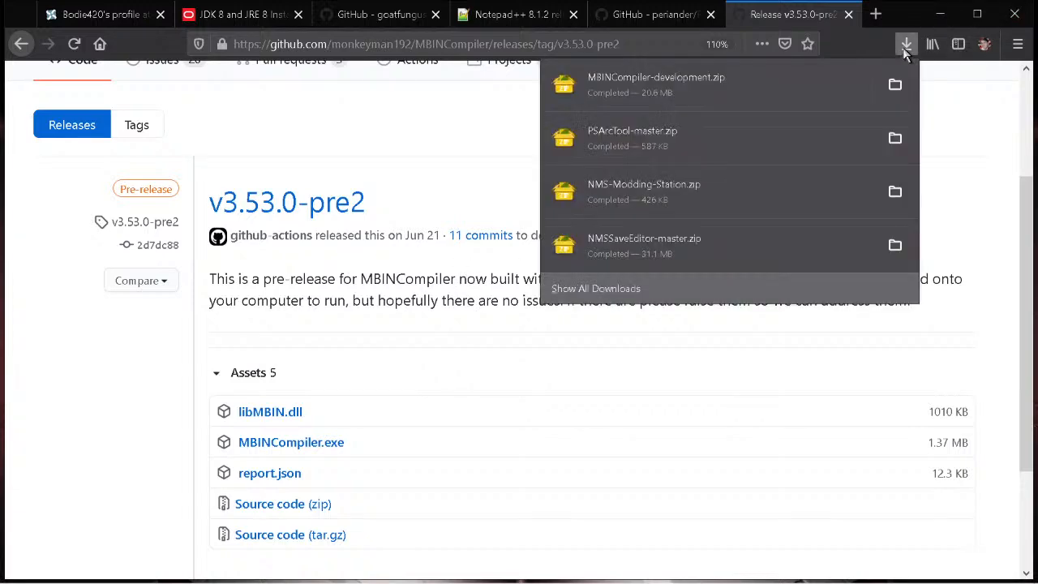
click(447, 183)
scroll(424, 139, up, 4)
scroll(424, 140, down, 3)
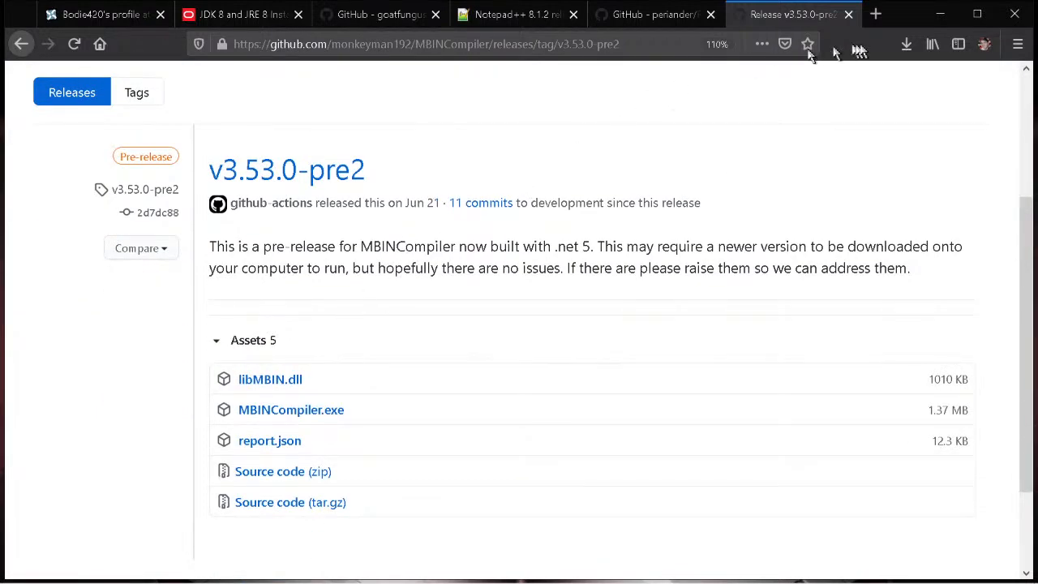
click(906, 43)
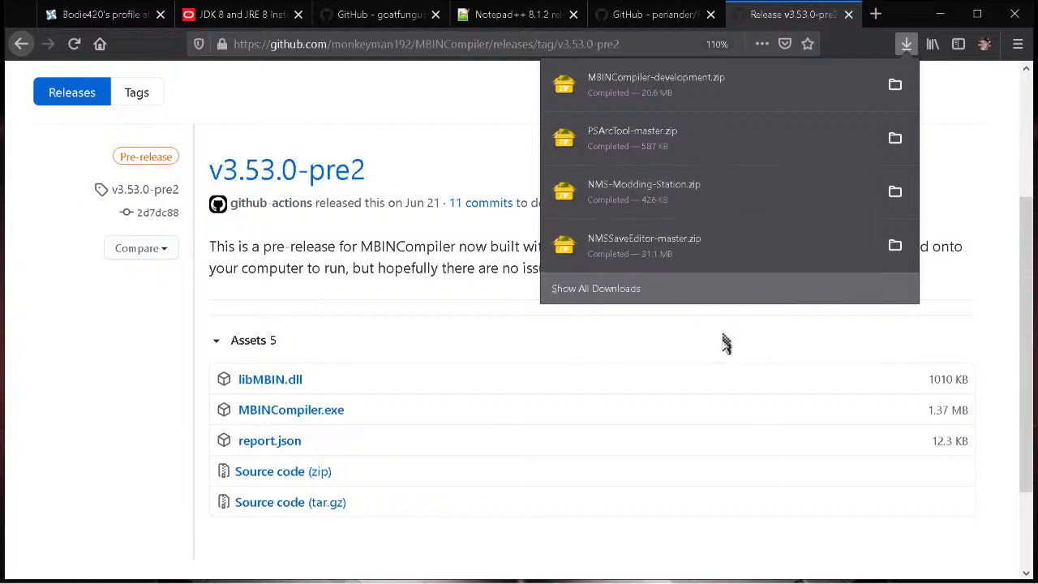
right_click(885, 84)
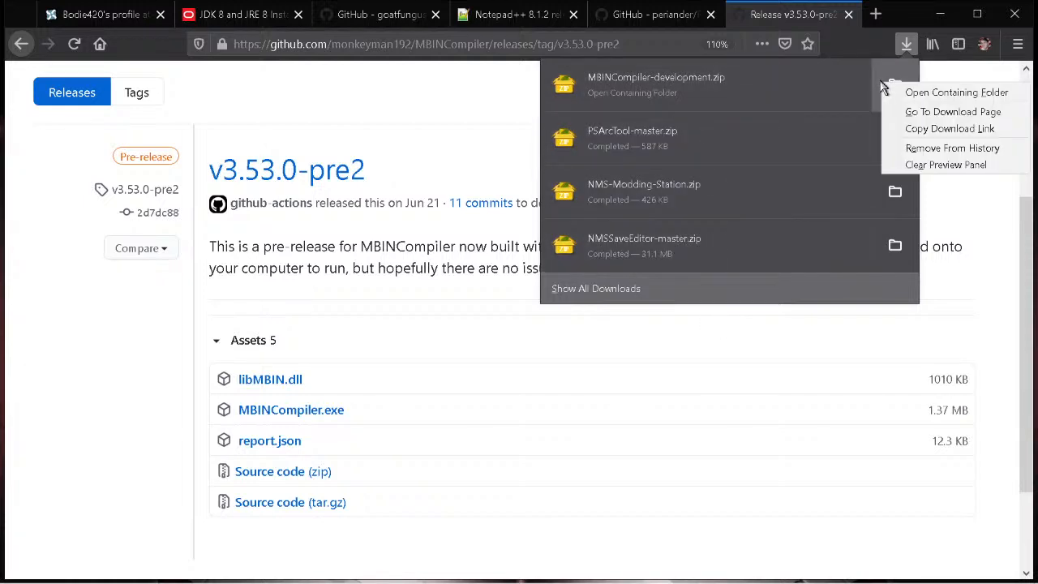
click(919, 149)
click(456, 94)
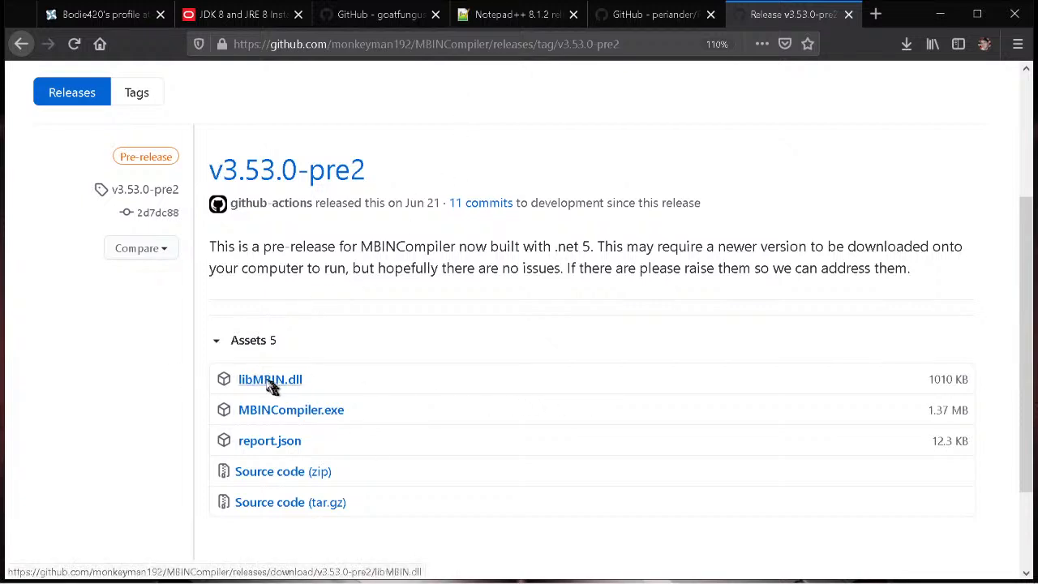
- Download MBINCompiler.exe from the v3.53.0-pre2 release assets and save the file
scroll(262, 345, down, 3)
scroll(262, 347, up, 5)
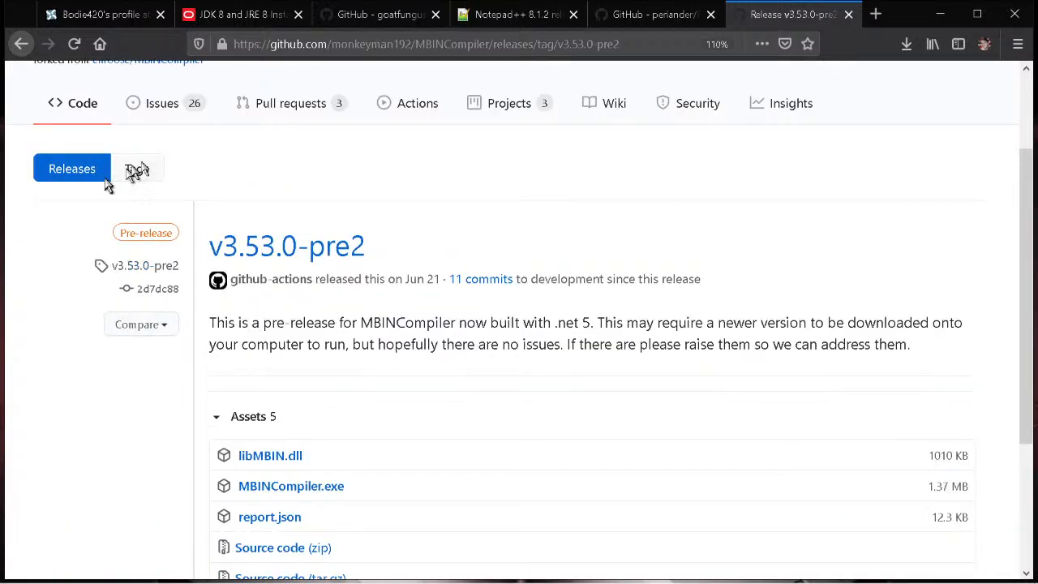
scroll(471, 197, up, 3)
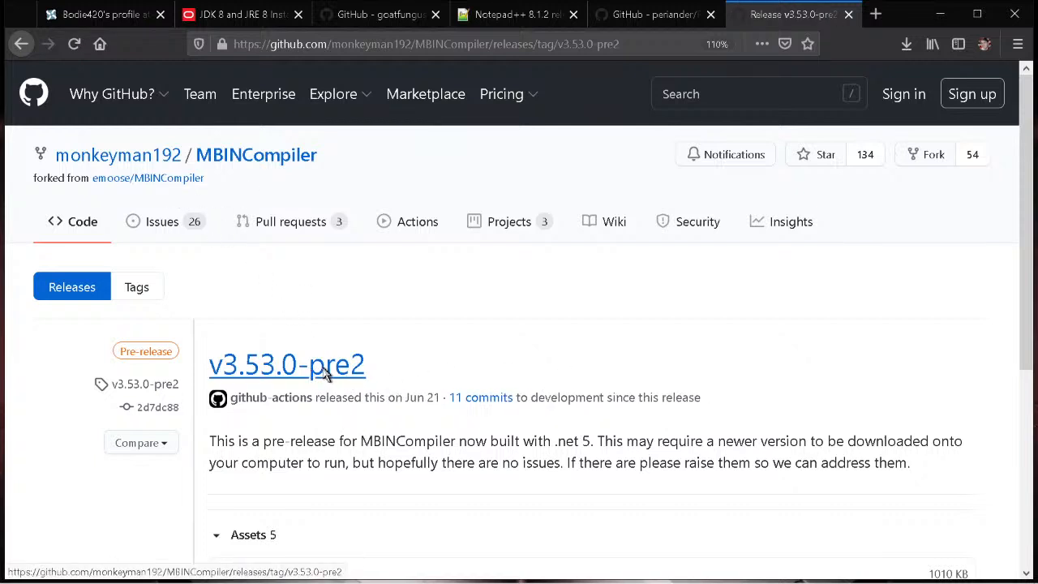
click(907, 44)
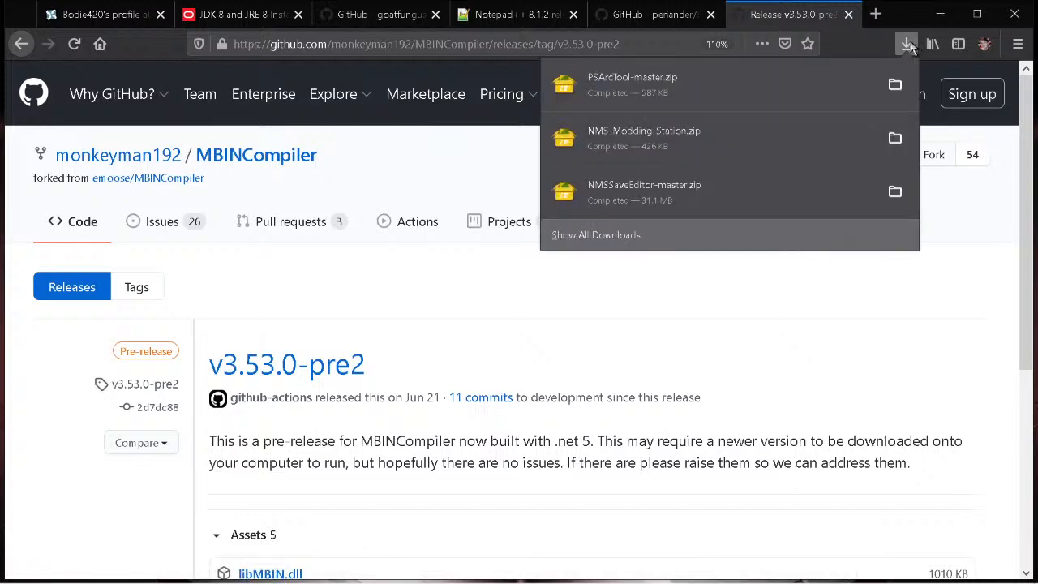
click(909, 46)
scroll(406, 357, down, 4)
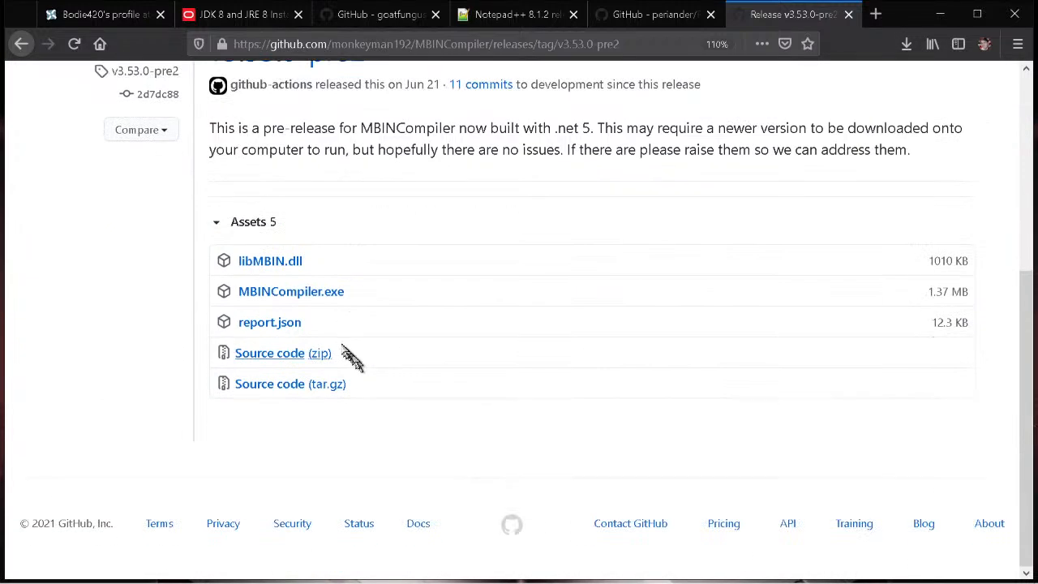
click(290, 296)
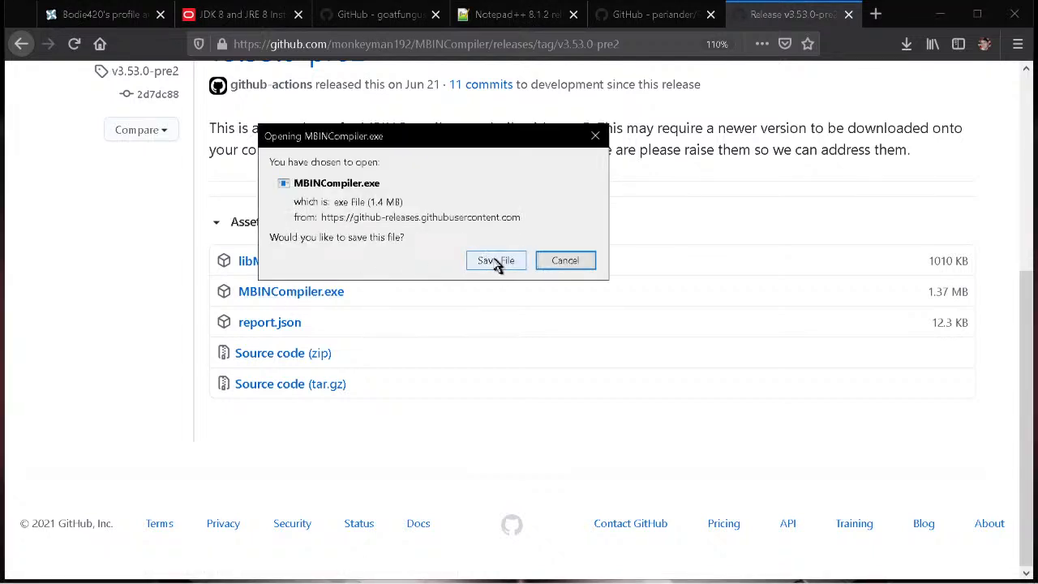
click(496, 261)
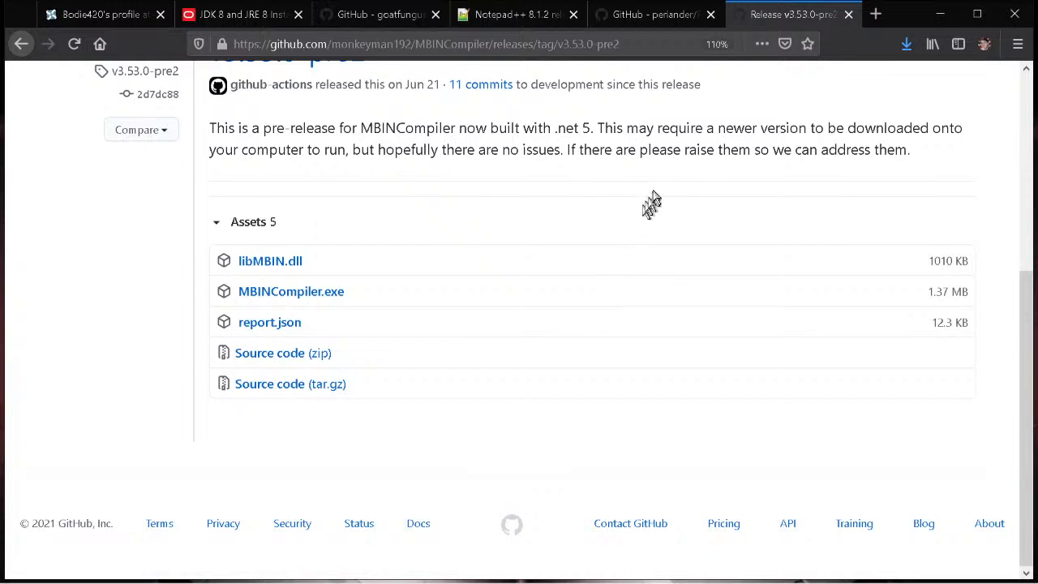
- Show the downloaded MBINCompiler.exe in the Downloads folder and copy it into the NMS Modding folder on the desktop
click(907, 45)
right_click(745, 86)
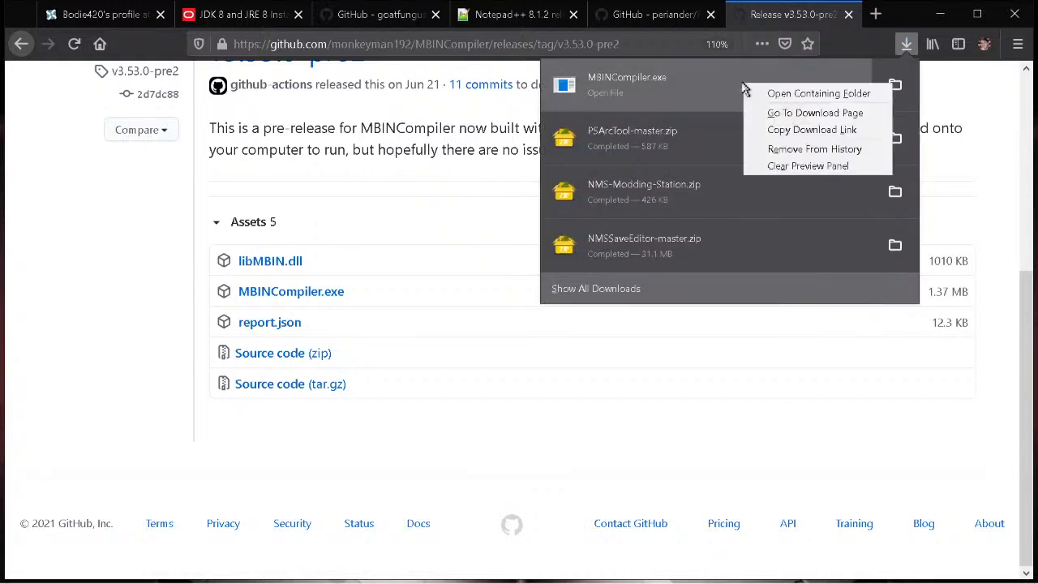
click(761, 98)
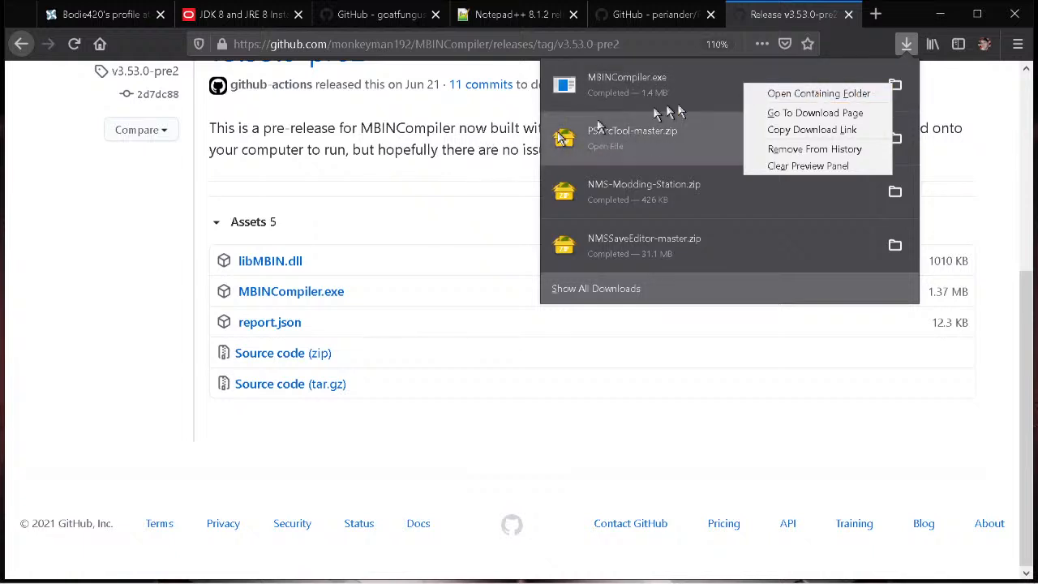
click(852, 99)
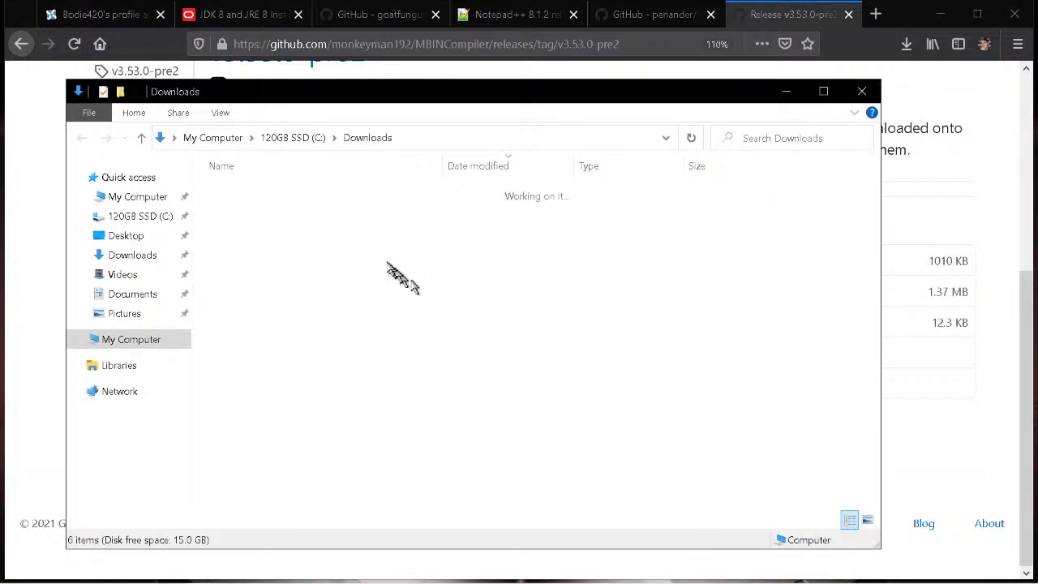
click(349, 235)
click(280, 212)
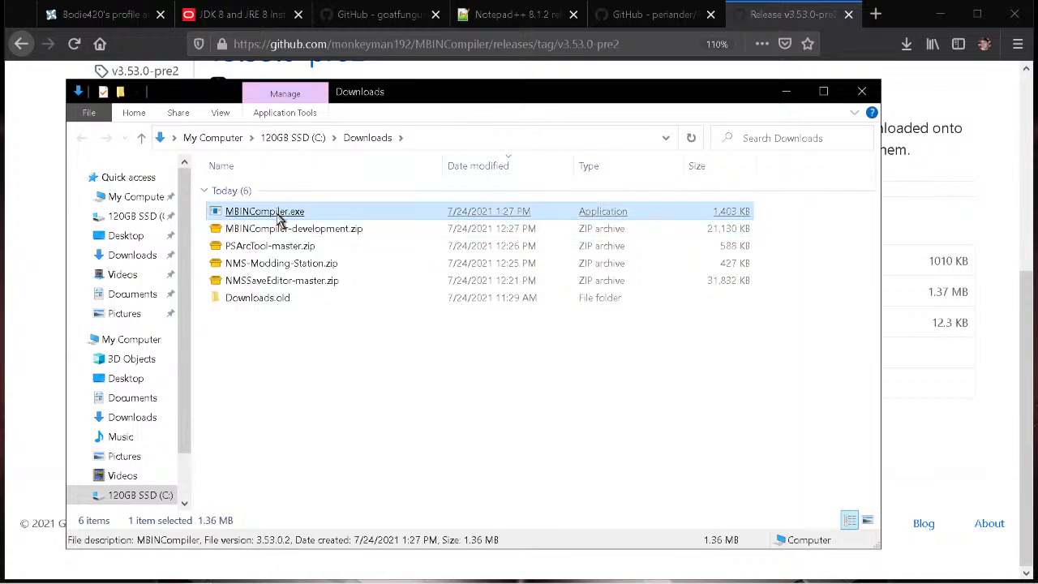
right_click(280, 215)
click(328, 489)
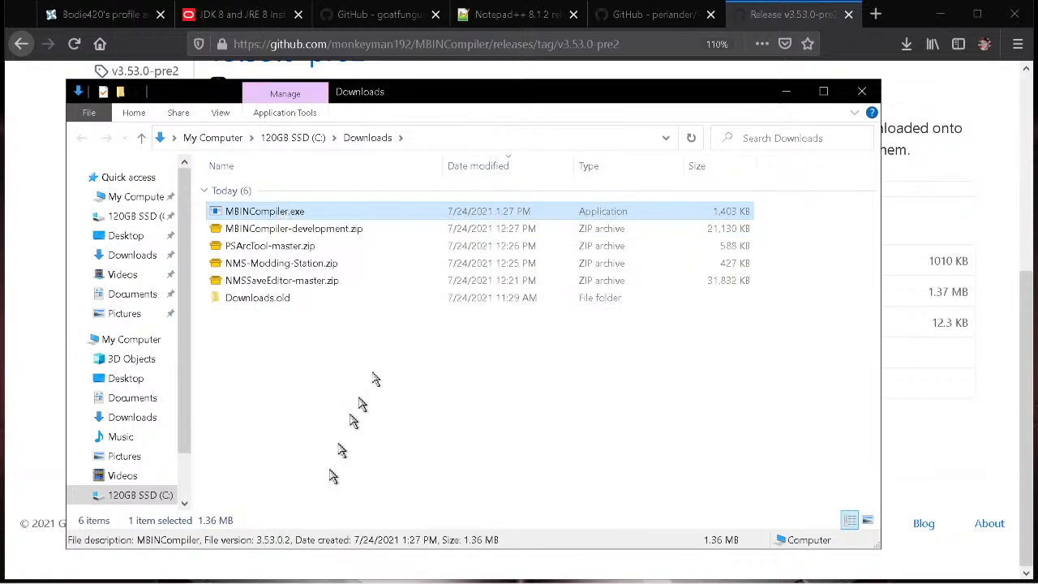
click(942, 18)
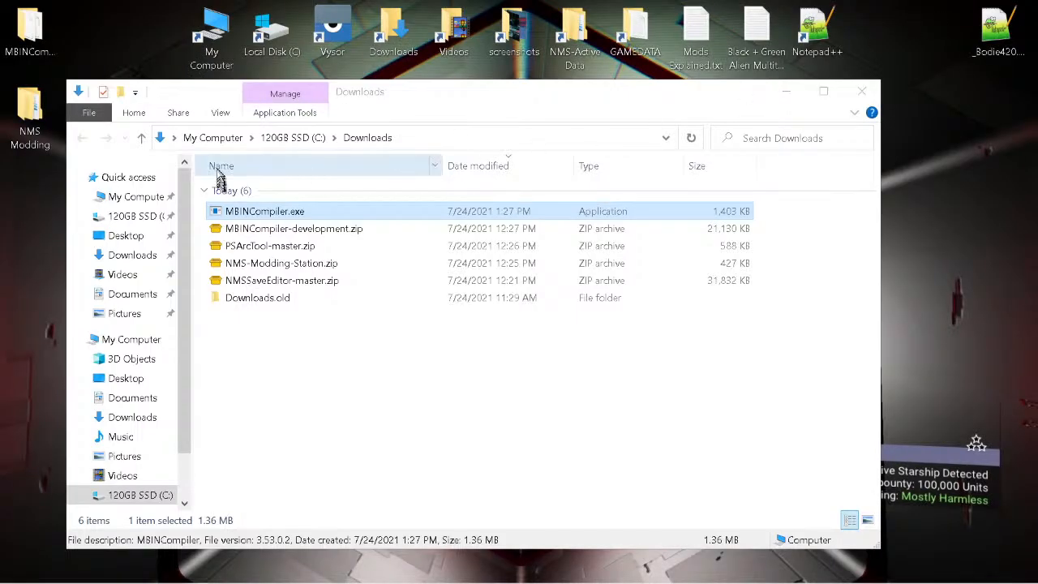
click(29, 123)
right_click(28, 128)
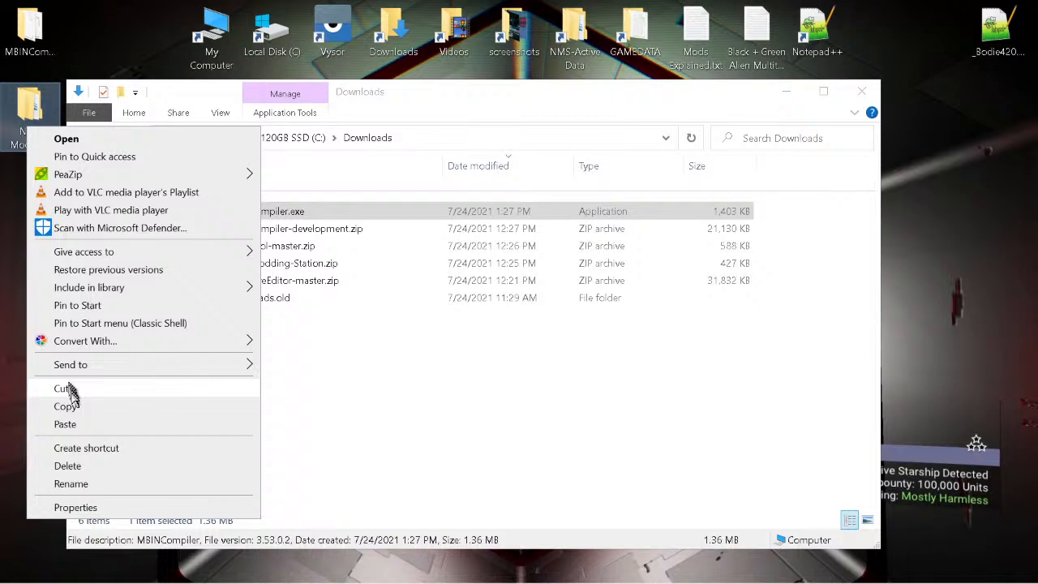
click(68, 424)
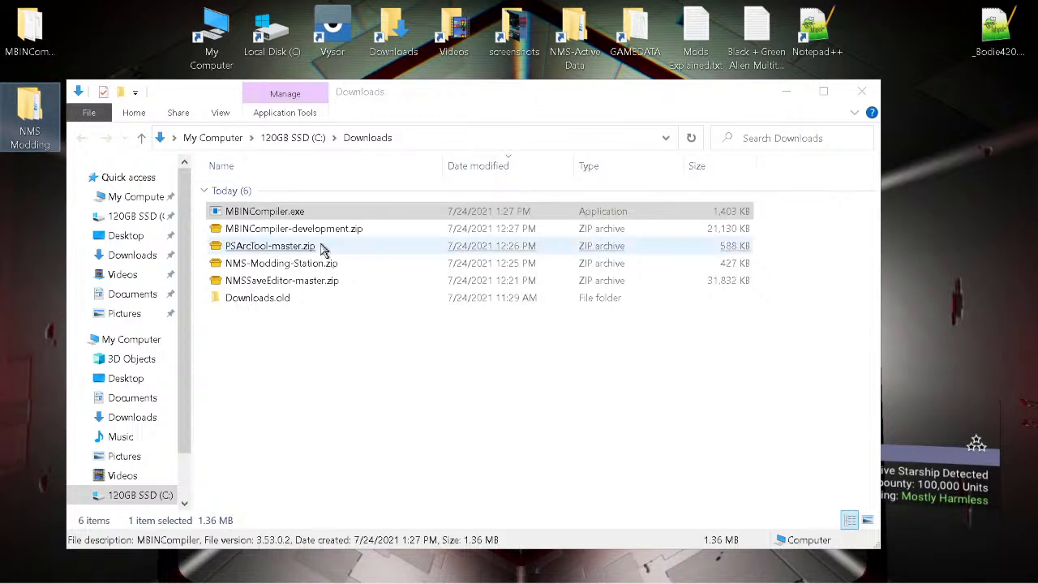
- Return to the MBINCompiler v3.53.0-pre2 release page in Firefox and download libMBIN.dll, saving the file
mouse_move(655, 580)
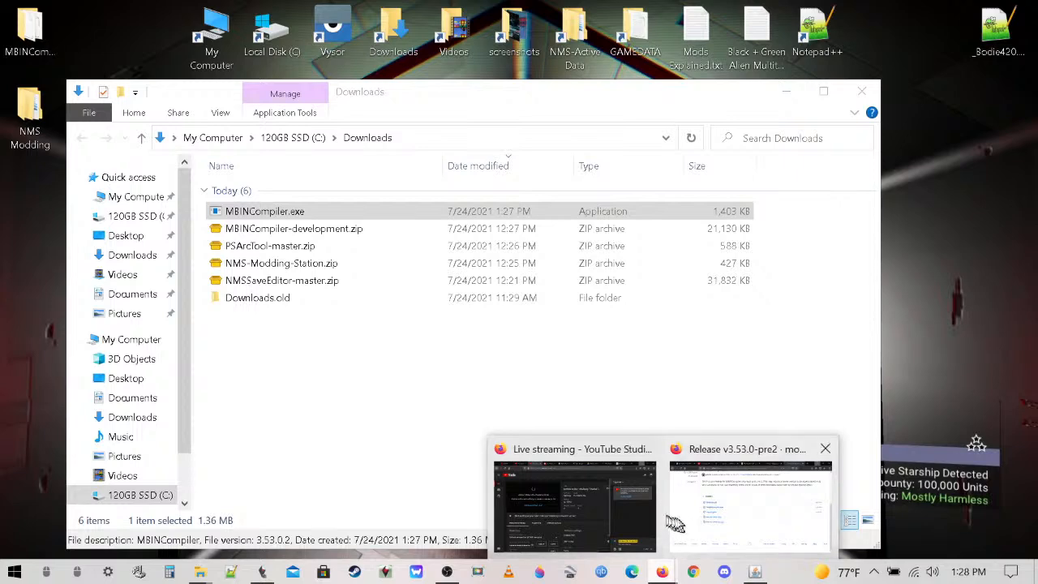
click(722, 511)
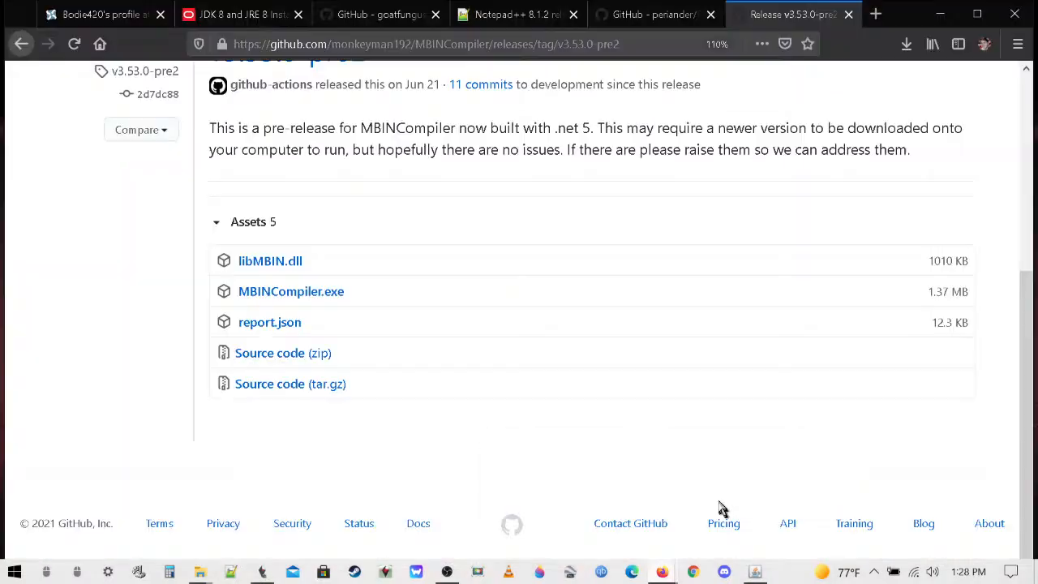
click(261, 267)
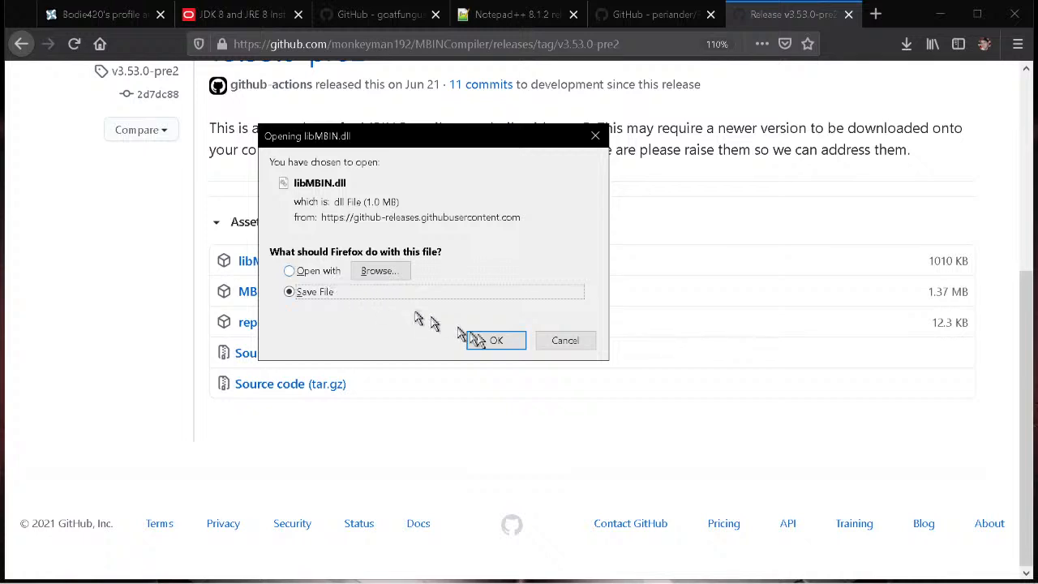
click(490, 341)
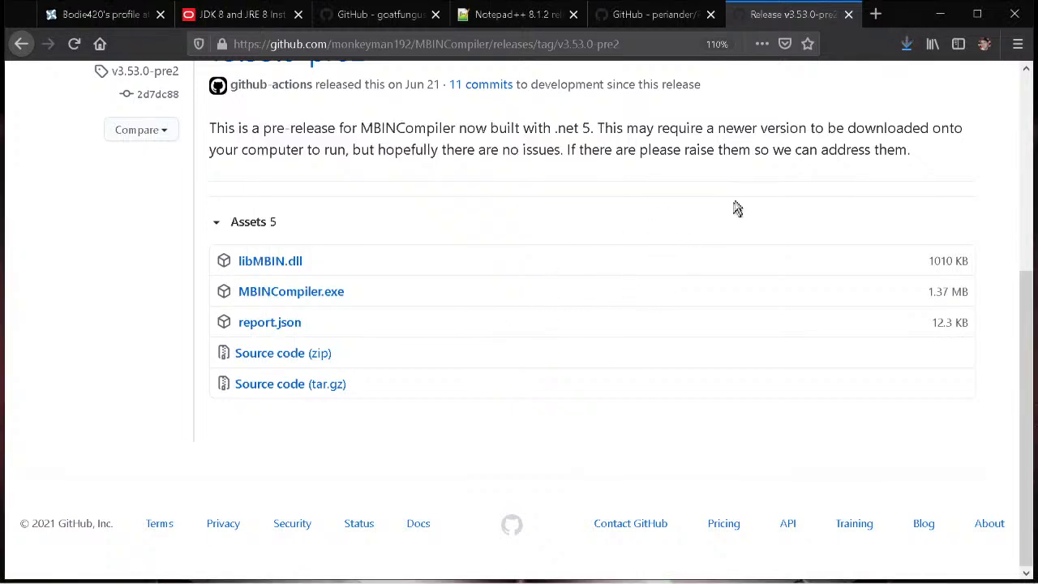
- Copy the downloaded libMBIN.dll from the Downloads folder into the NMS Modding folder on the desktop
click(905, 46)
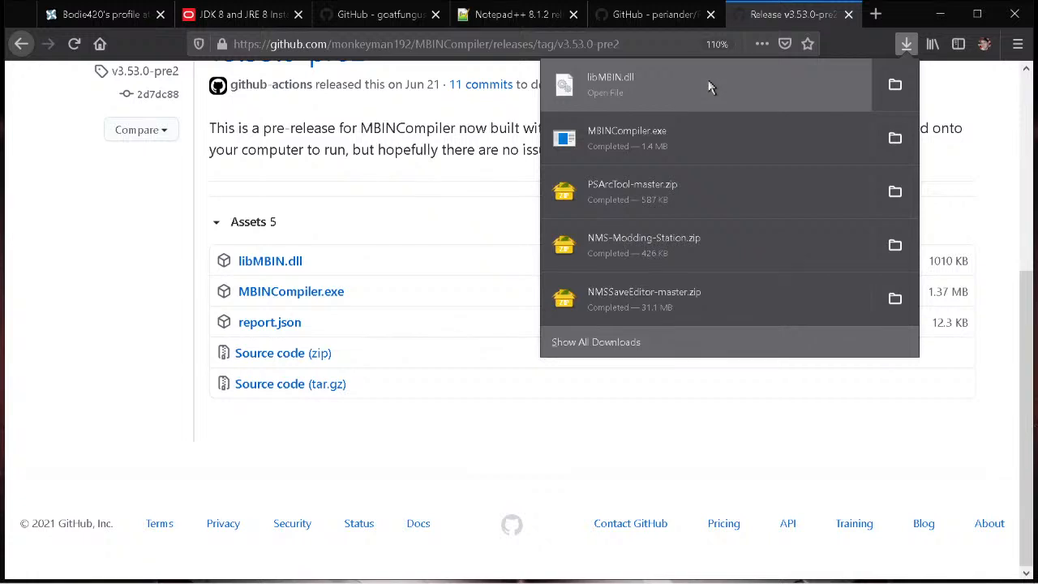
click(894, 84)
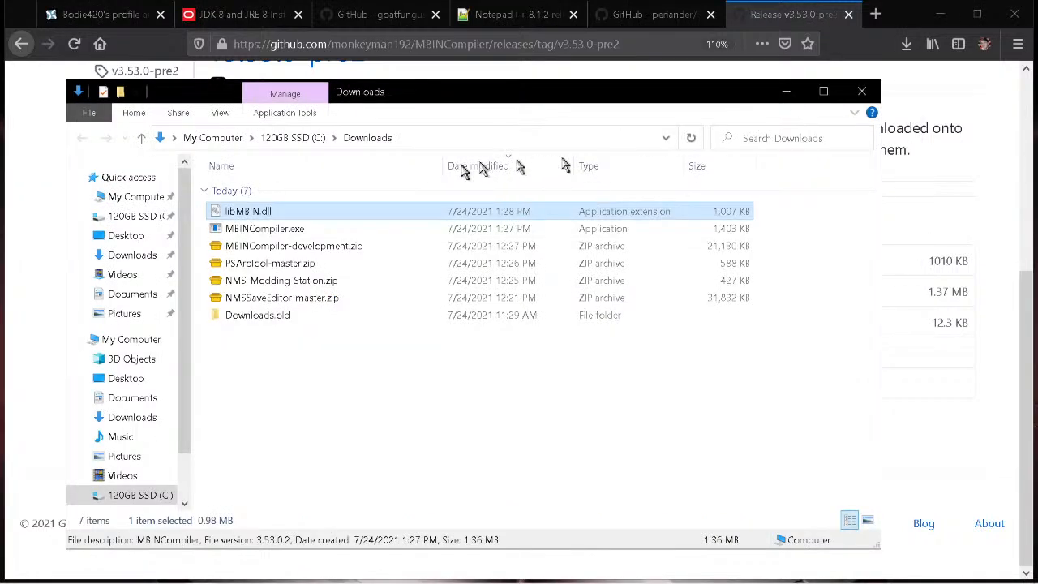
right_click(248, 213)
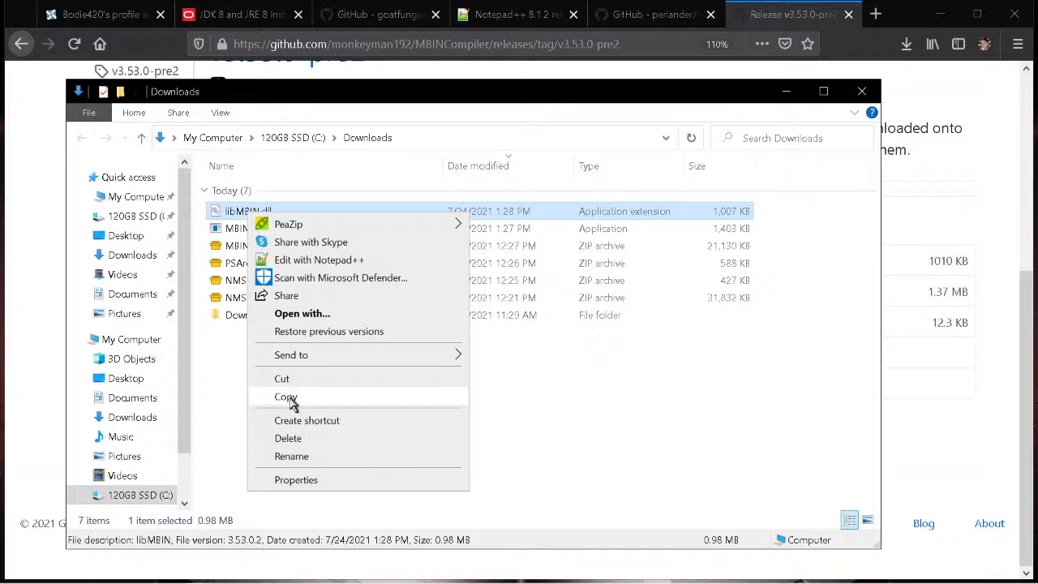
click(290, 399)
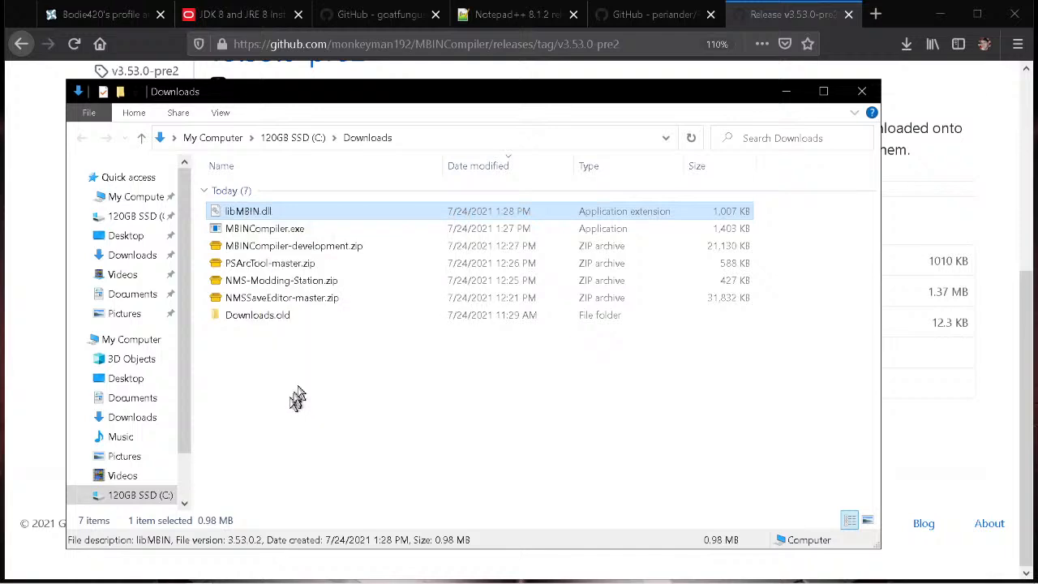
click(941, 16)
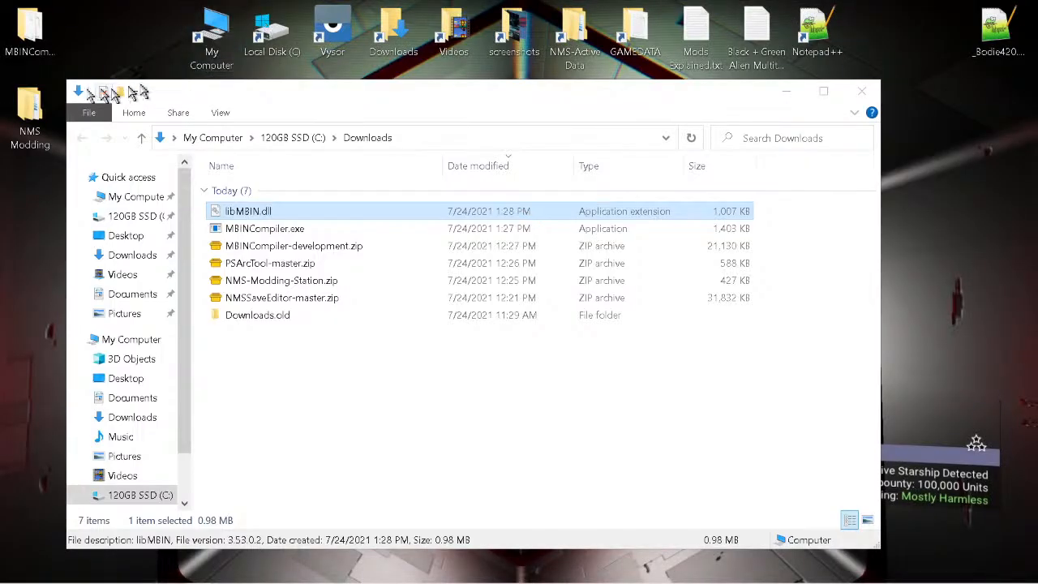
right_click(25, 103)
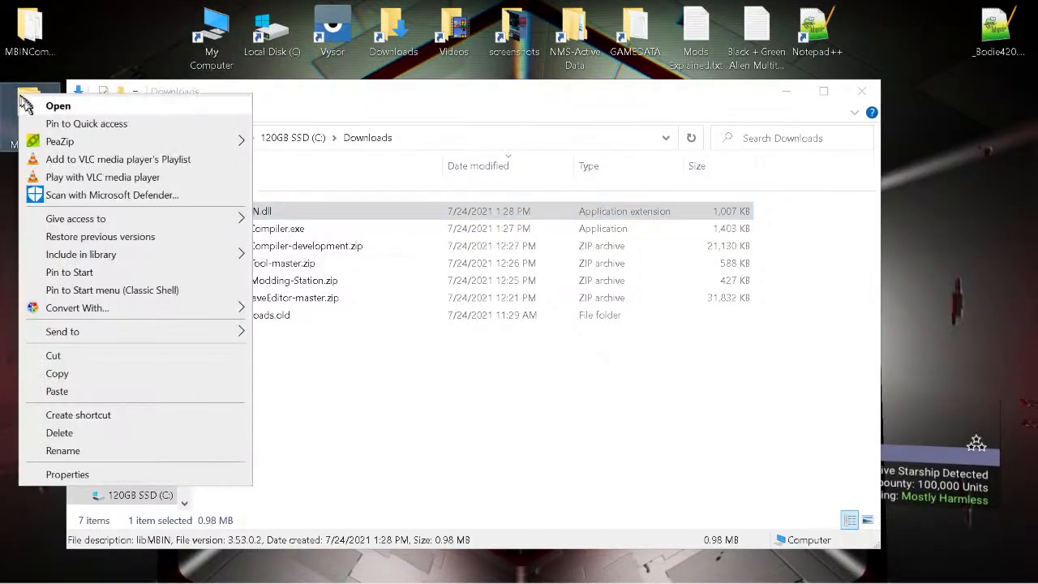
click(72, 394)
- Switch back to the MBINCompiler release page in Firefox and download report.json, choosing to save the file
mouse_move(370, 579)
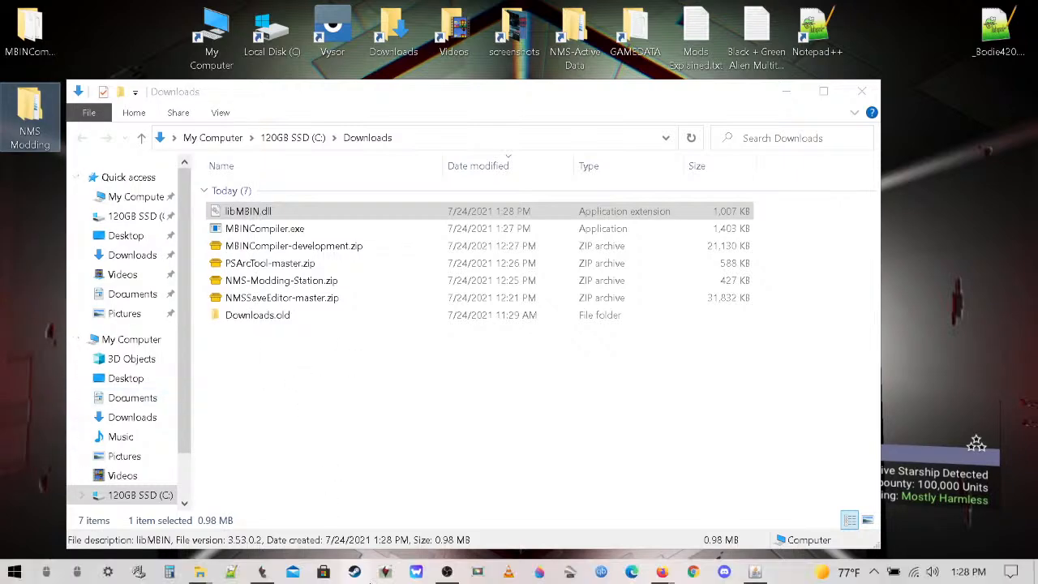
mouse_move(659, 572)
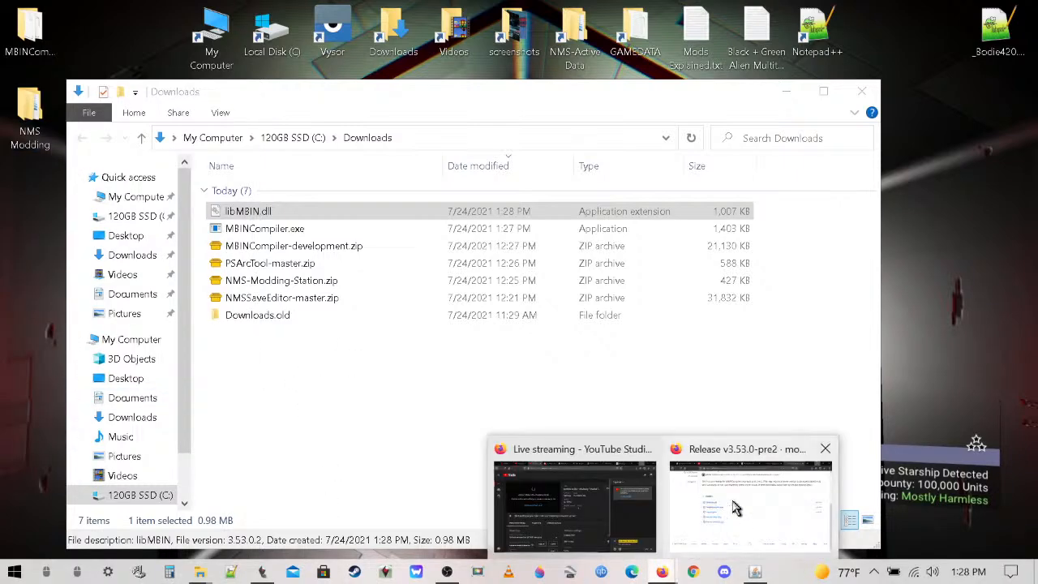
click(734, 507)
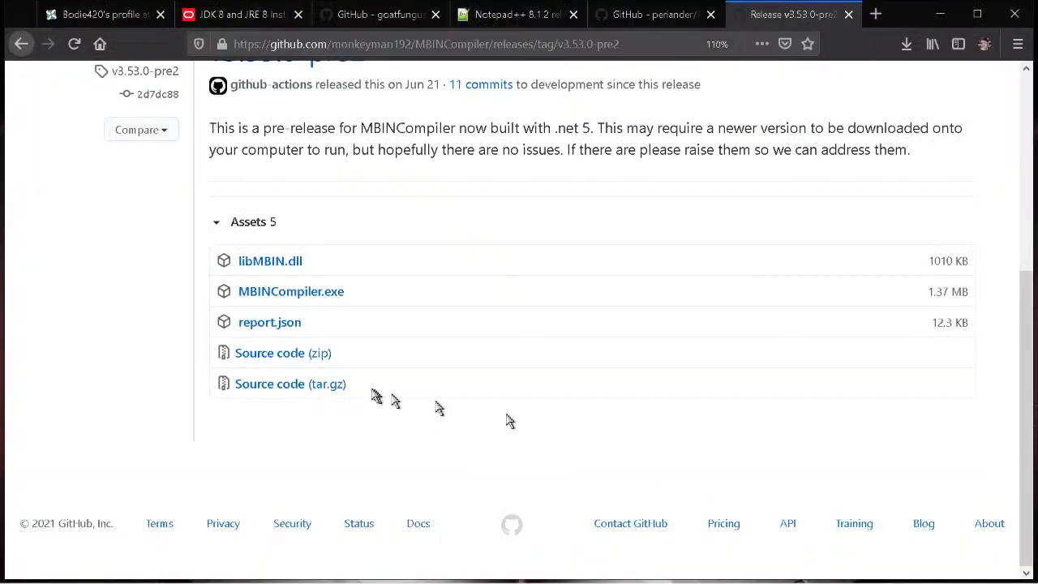
click(270, 325)
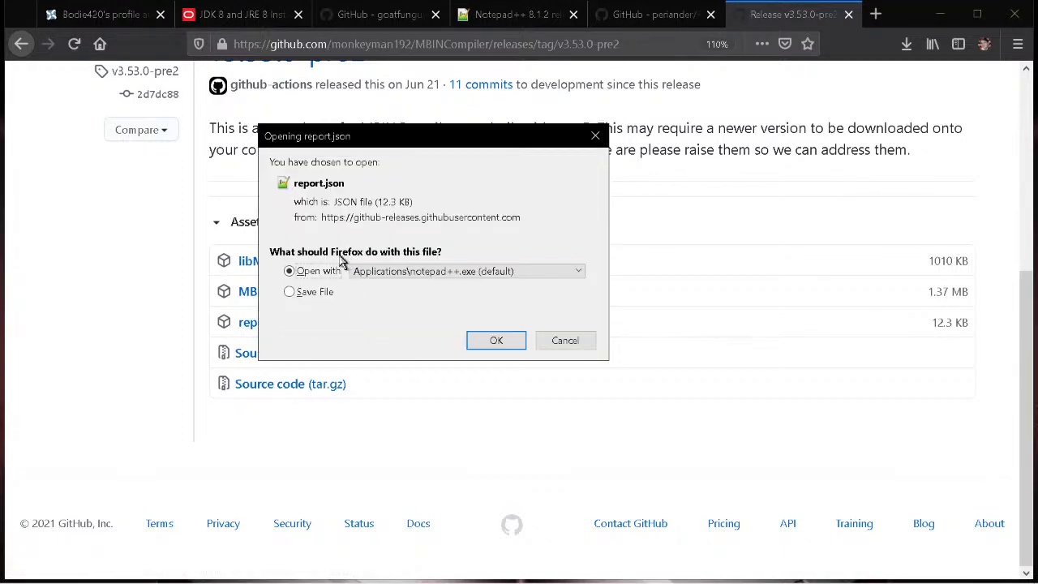
click(290, 292)
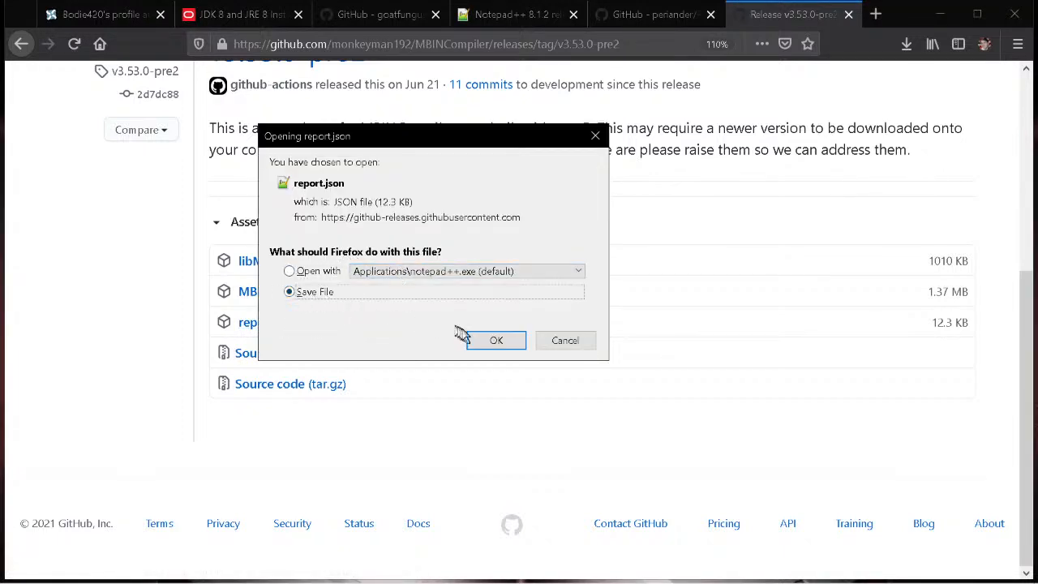
click(494, 341)
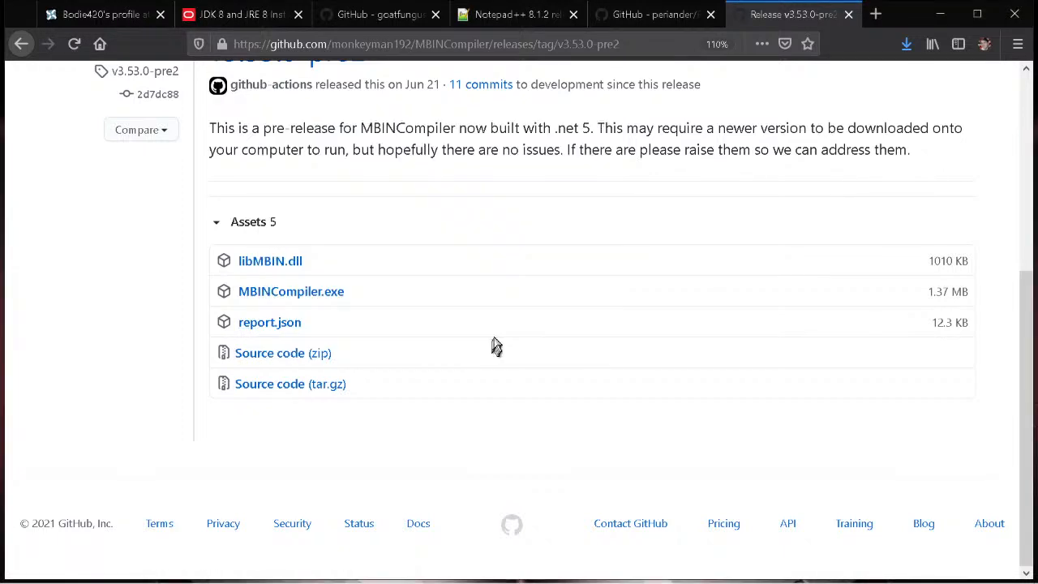
- Copy the downloaded report.json from the Downloads folder into the NMS Modding folder on the desktop
click(910, 47)
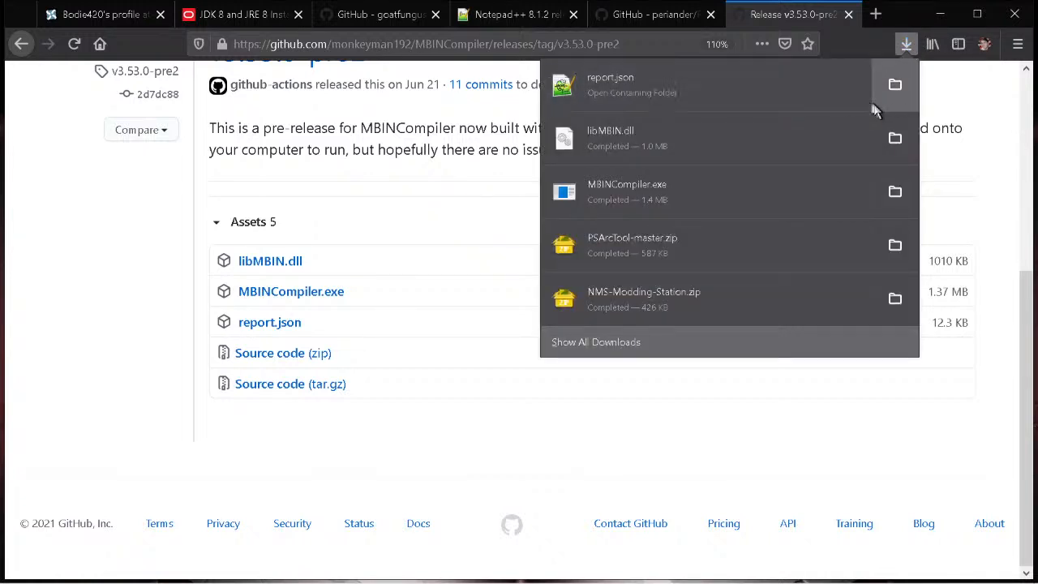
click(895, 85)
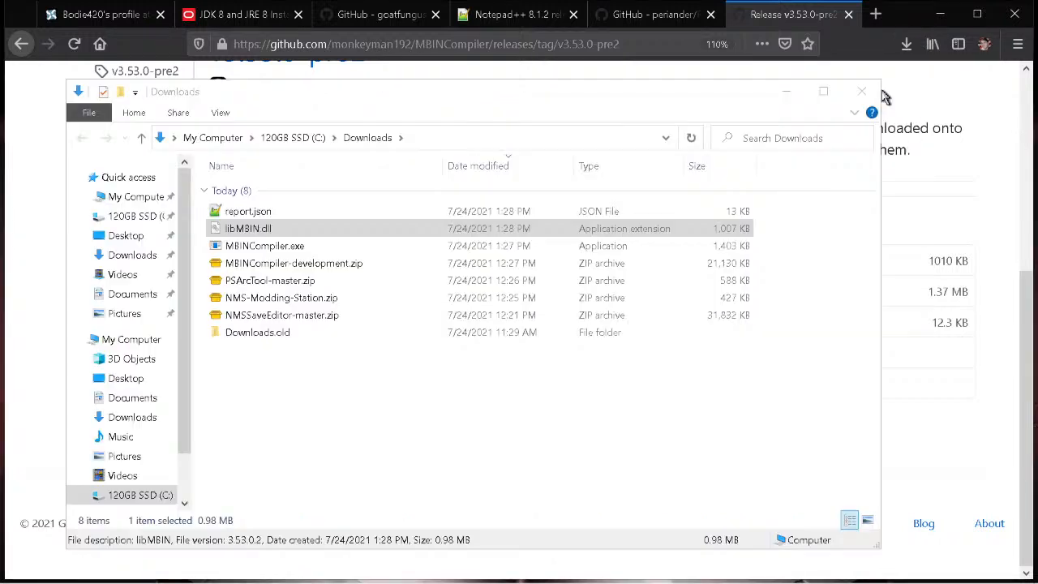
right_click(248, 212)
click(310, 417)
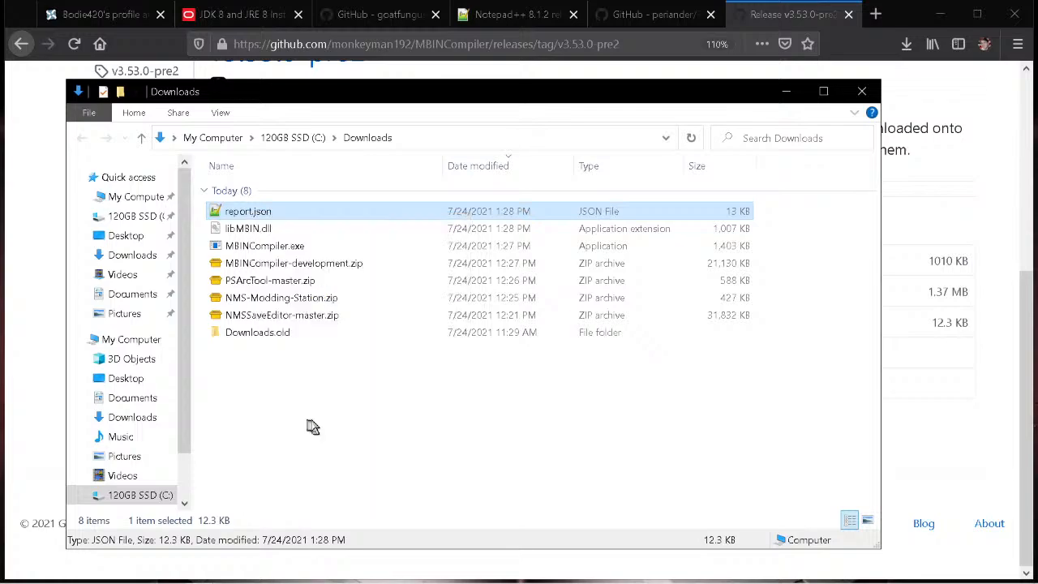
click(939, 14)
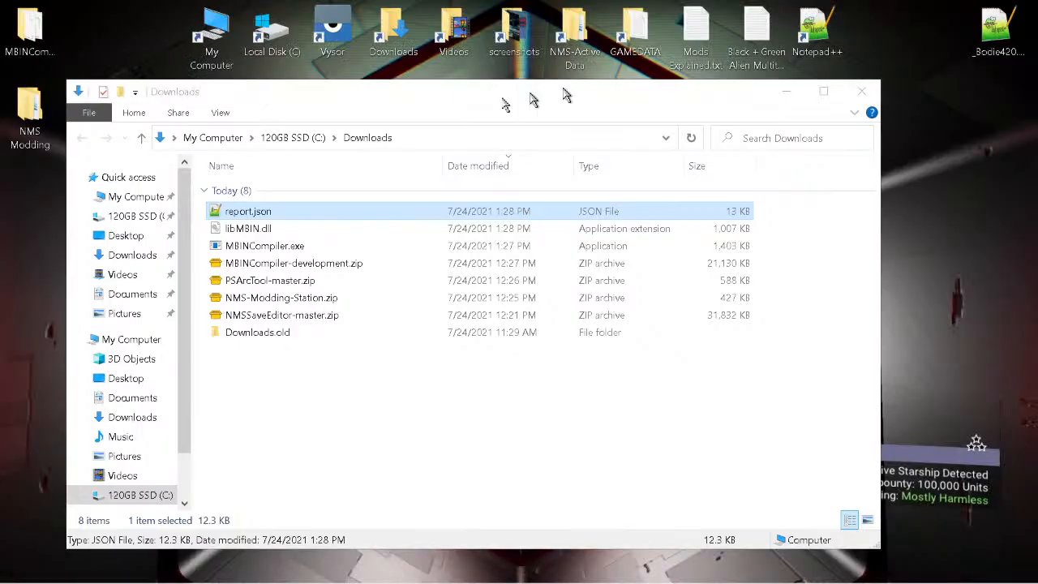
right_click(31, 114)
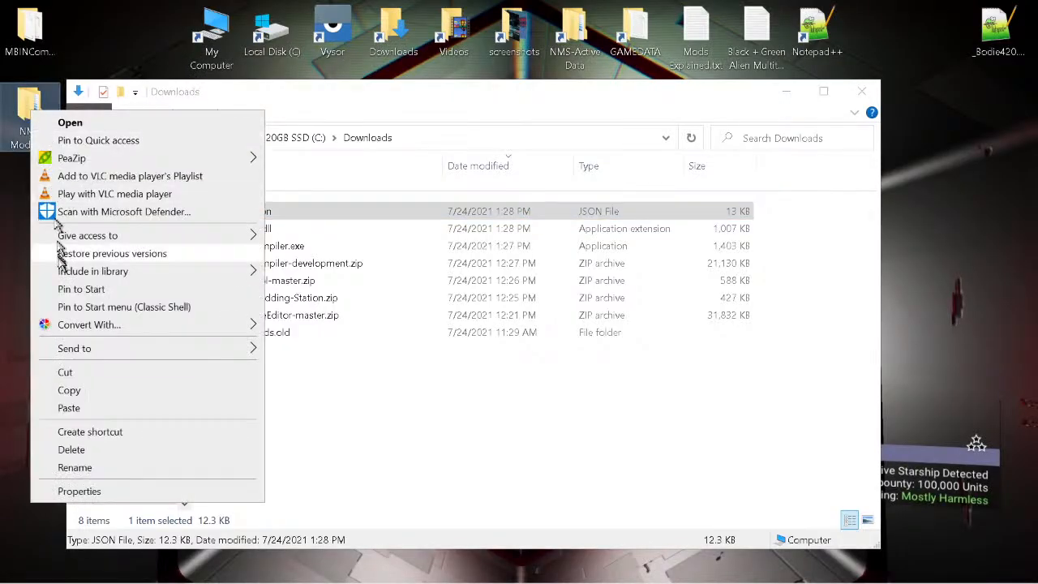
click(69, 408)
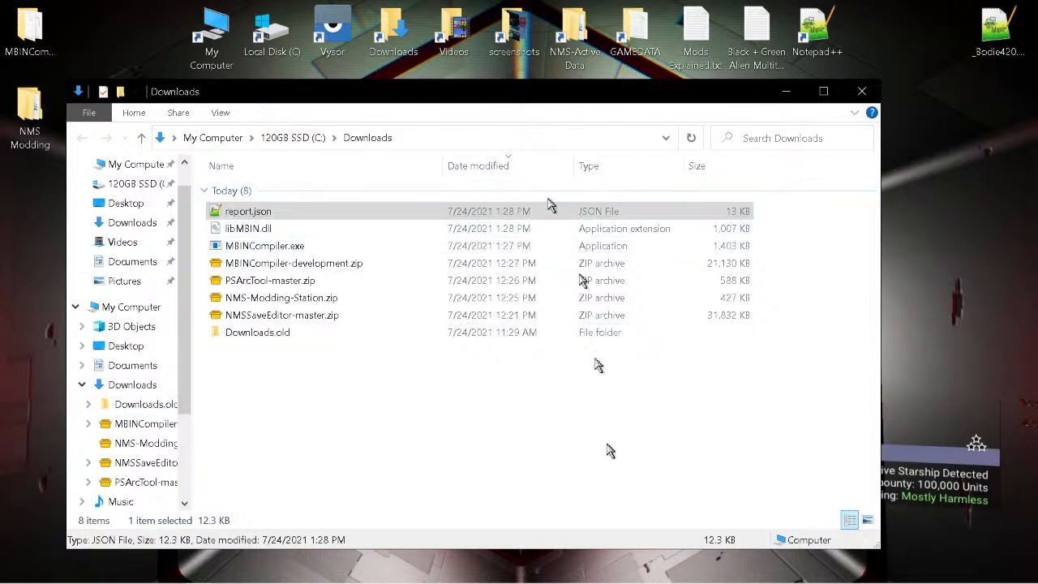
- Bring the running No Man's Sky Save Editor forward, minimize it and start closing it
mouse_move(552, 580)
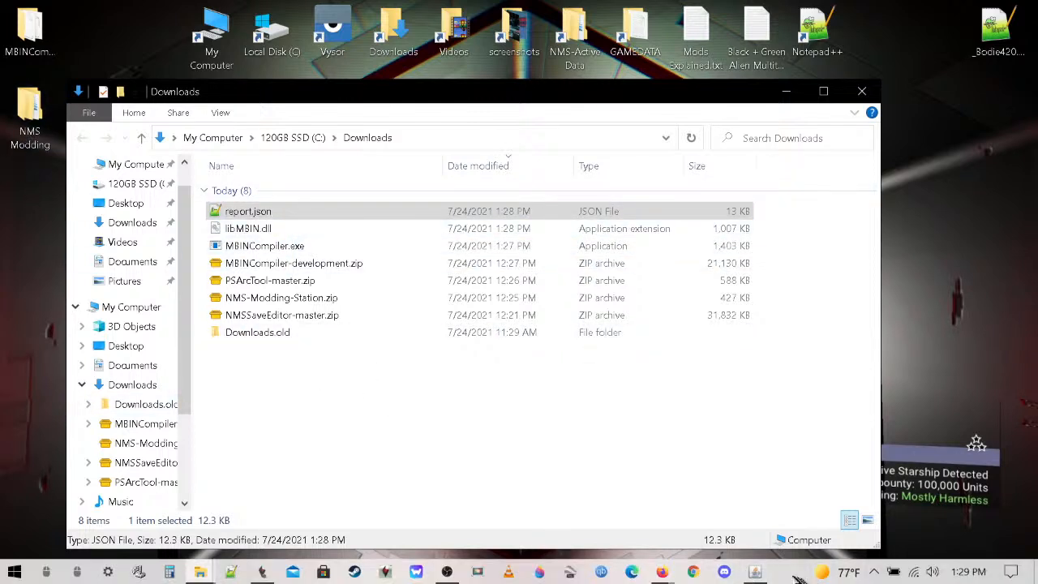
click(755, 571)
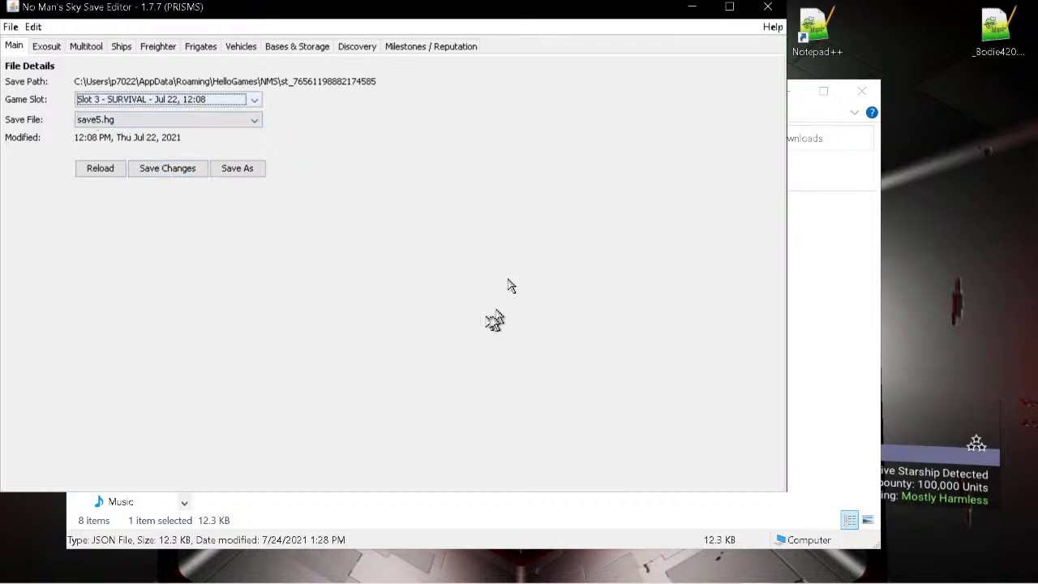
click(691, 7)
mouse_move(751, 573)
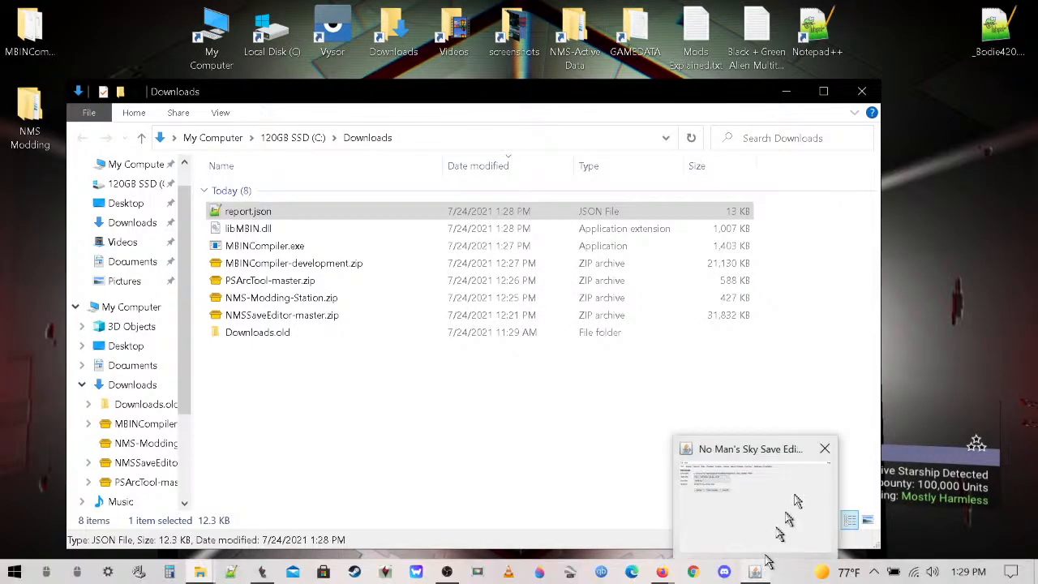
click(846, 454)
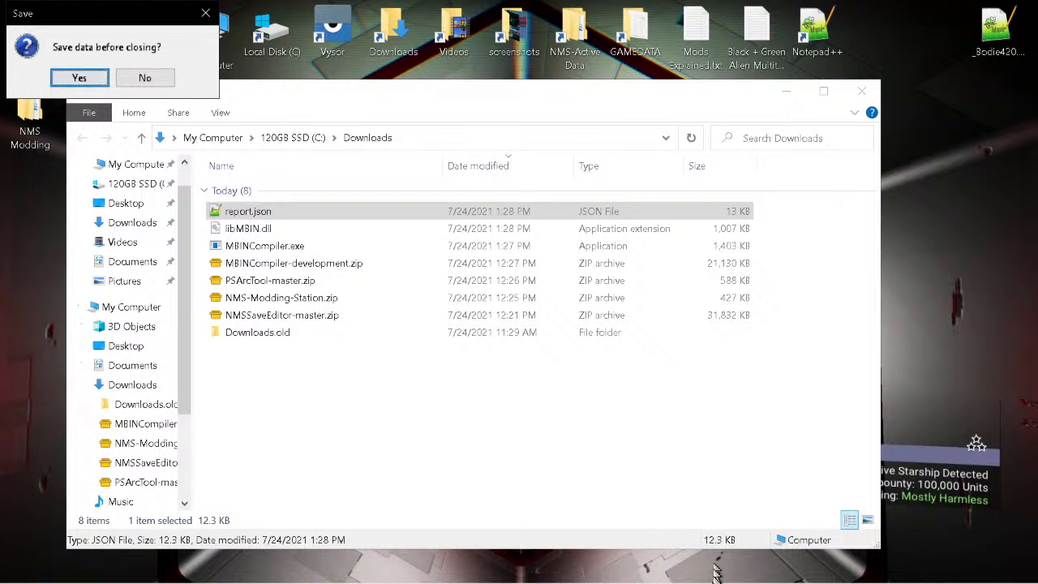
- Return to the MBINCompiler release page in Firefox, download the source code zip and show it in the Downloads folder
mouse_move(703, 582)
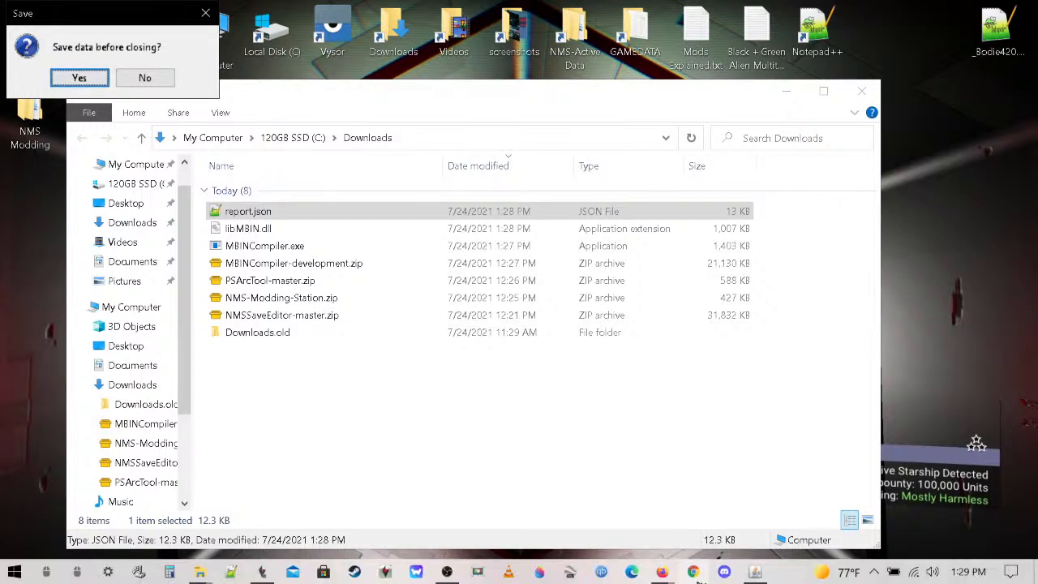
mouse_move(661, 574)
click(696, 532)
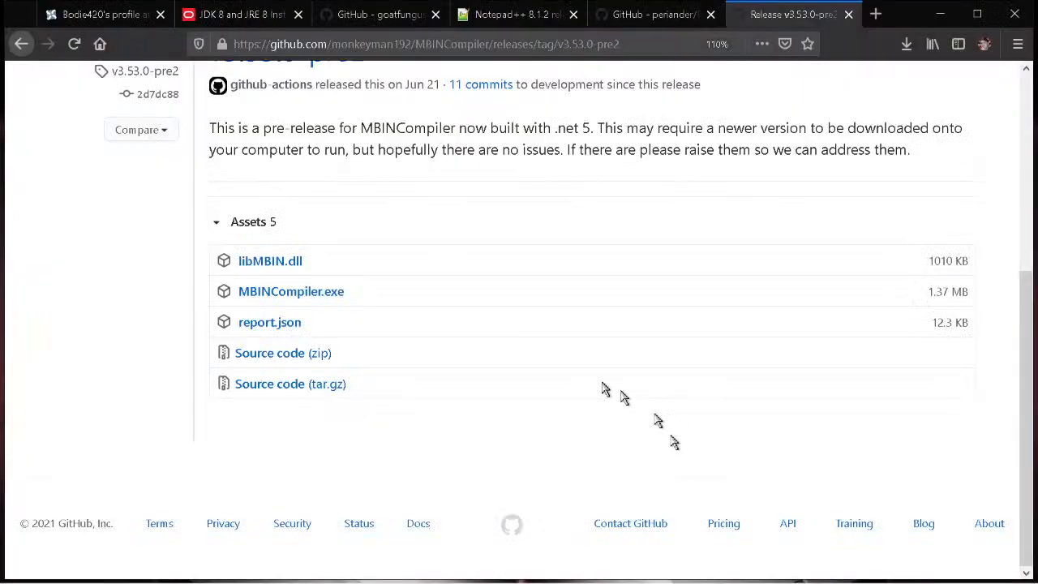
click(280, 366)
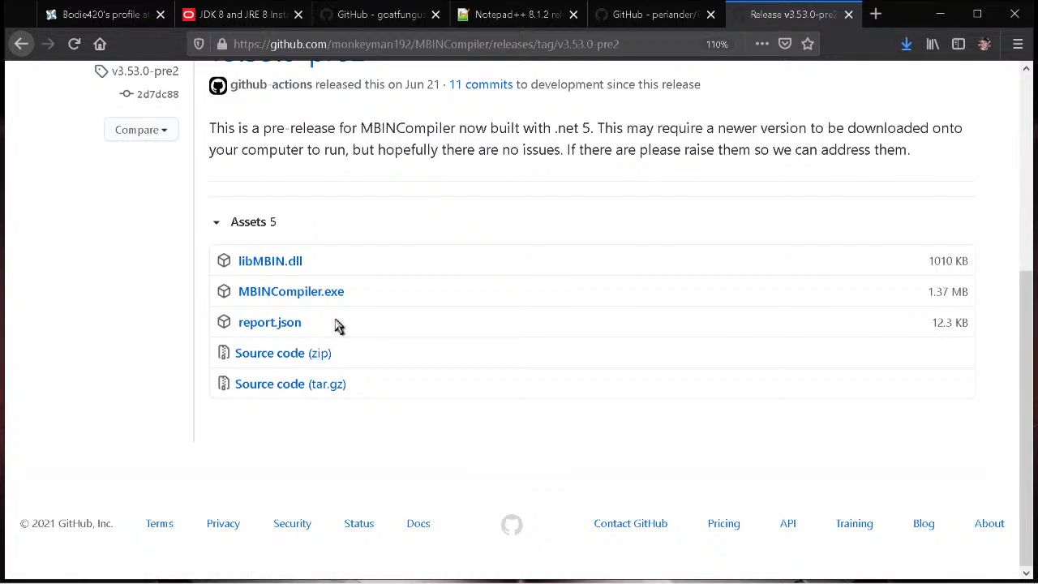
click(906, 43)
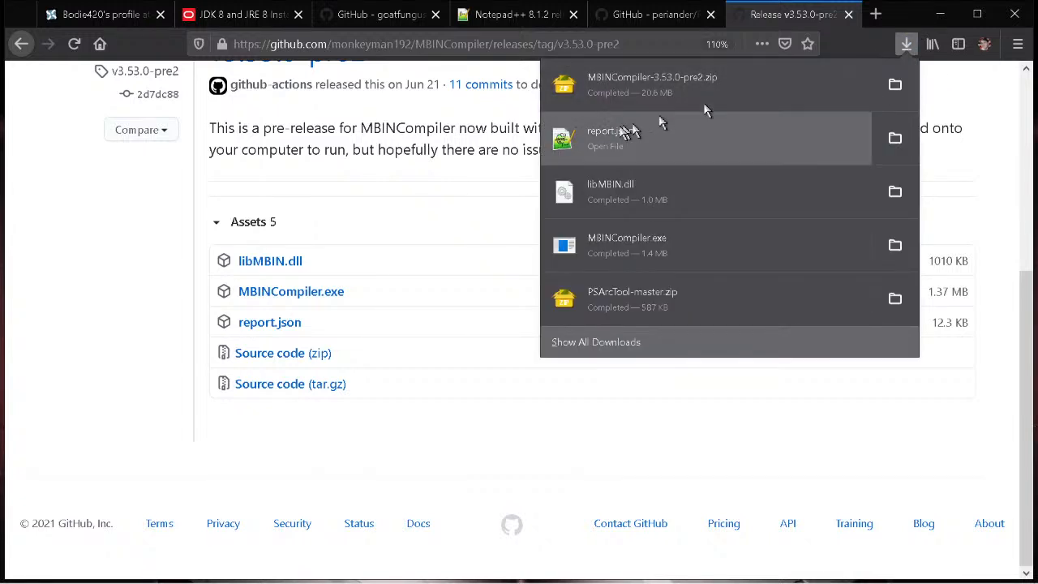
click(895, 85)
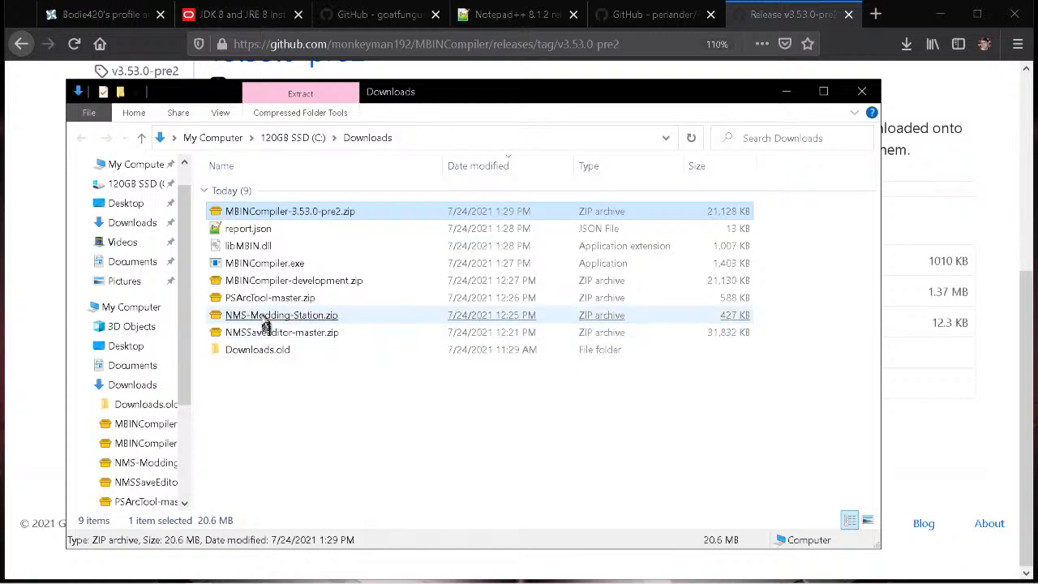
- Look over the downloaded files in the Downloads folder and minimize its window
click(258, 280)
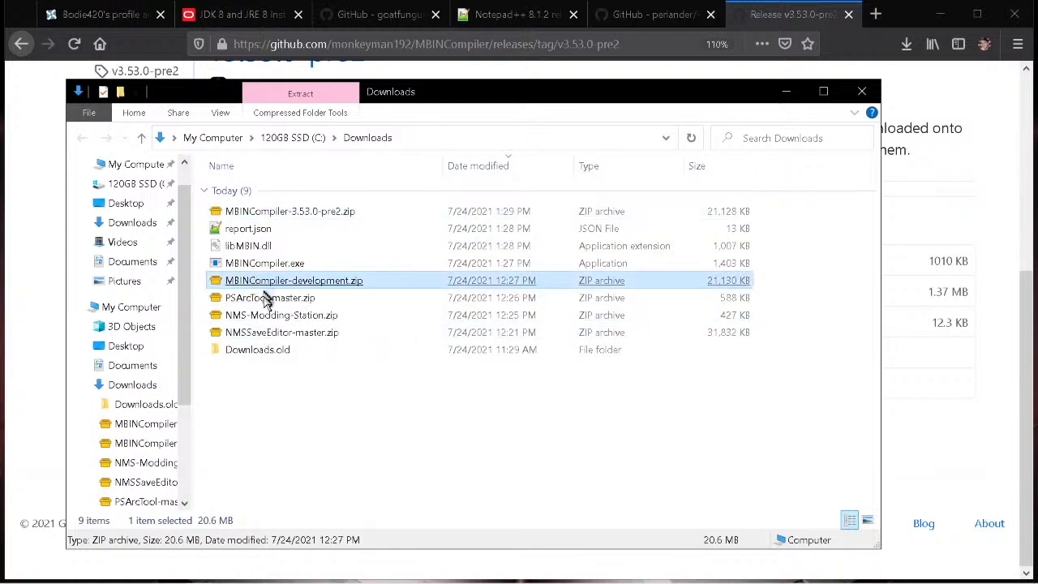
click(268, 370)
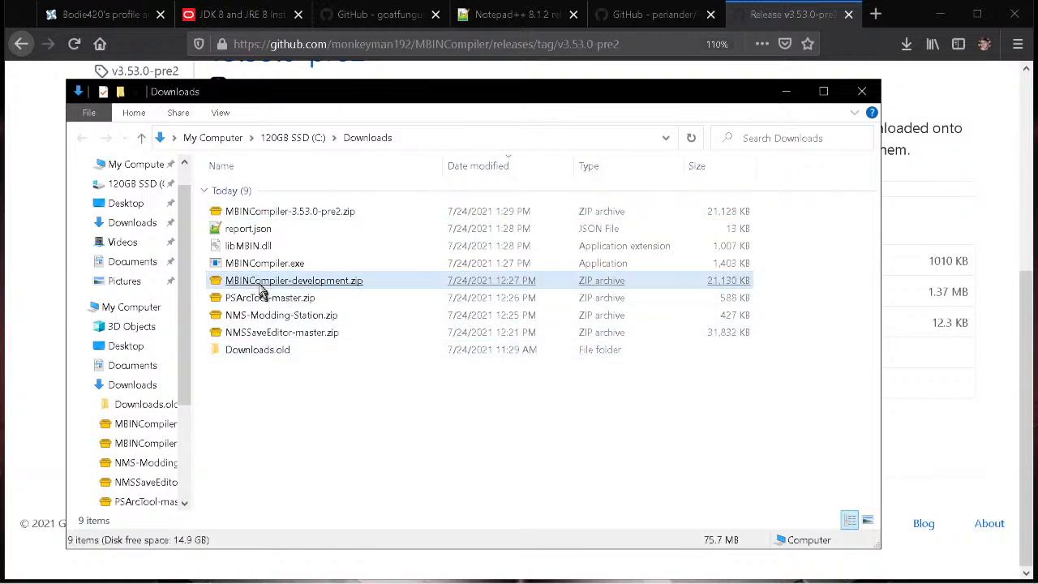
click(415, 190)
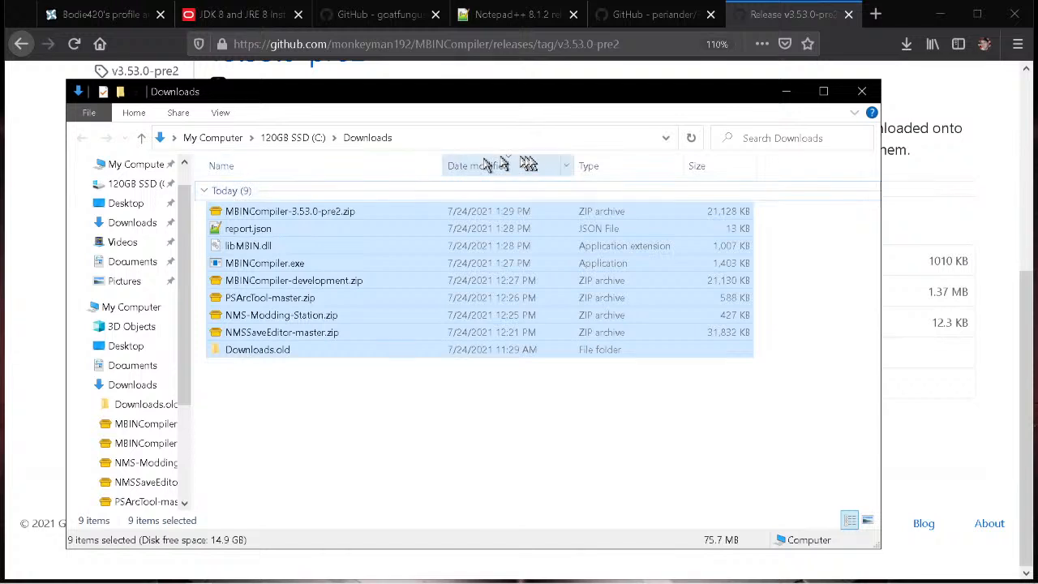
click(774, 406)
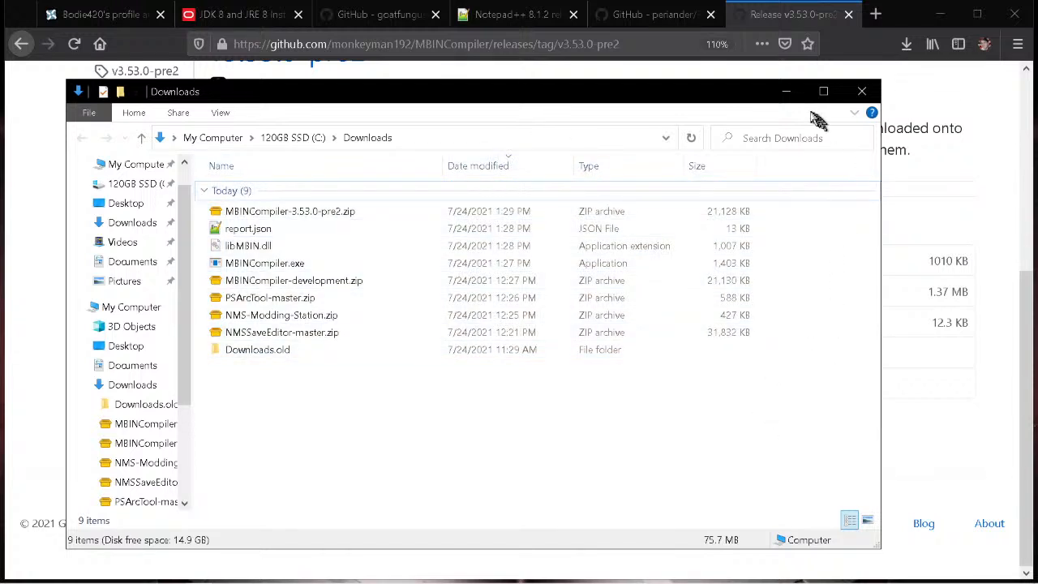
click(787, 91)
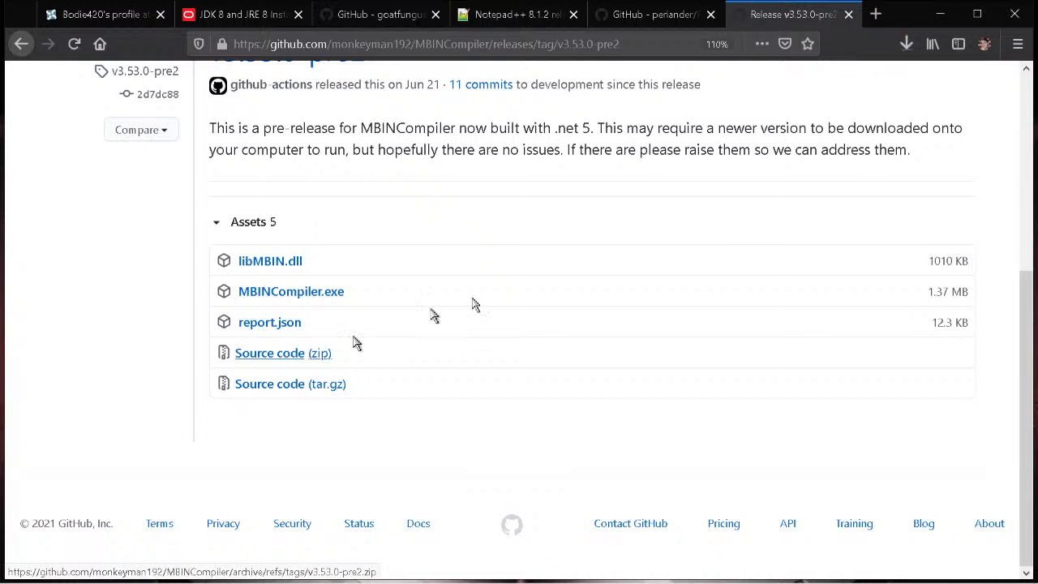
- Open MBINCompiler-3.53.0-pre2(2).zip from the recent downloads in PeaZip and start extracting its MBINCompiler-3.53.0-pre2 folder
click(905, 44)
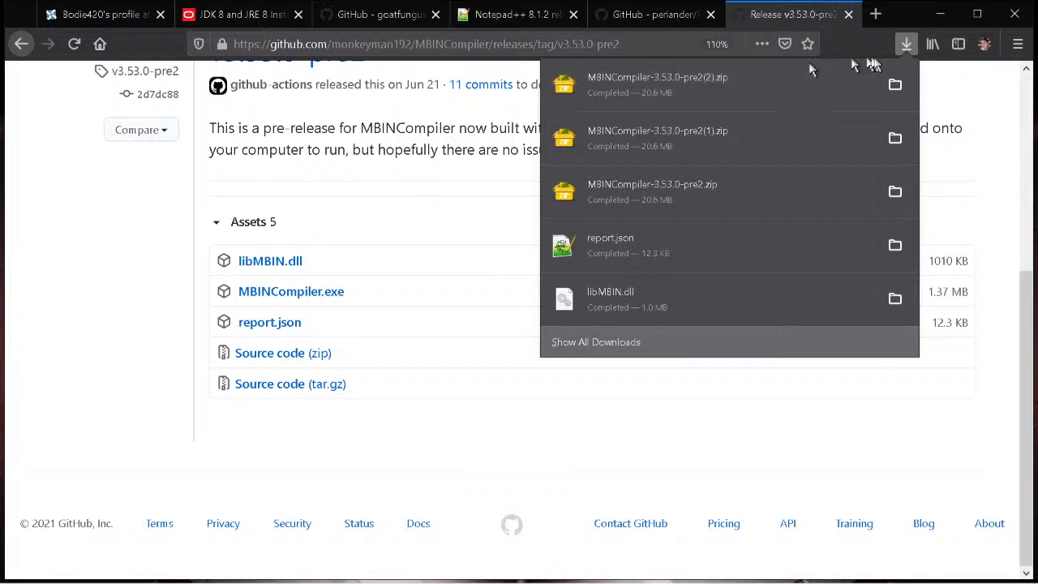
click(895, 84)
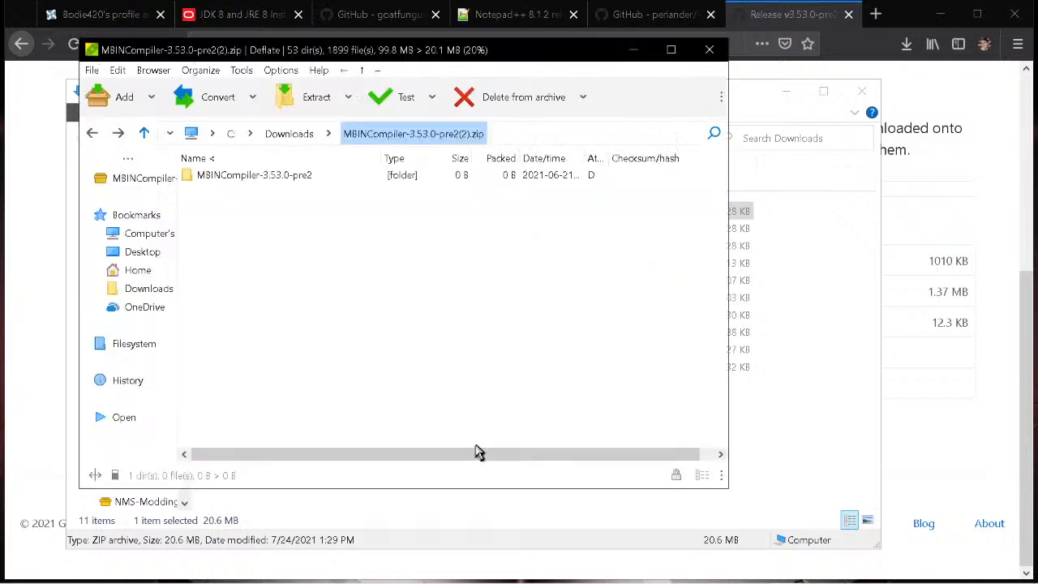
click(254, 178)
right_click(254, 179)
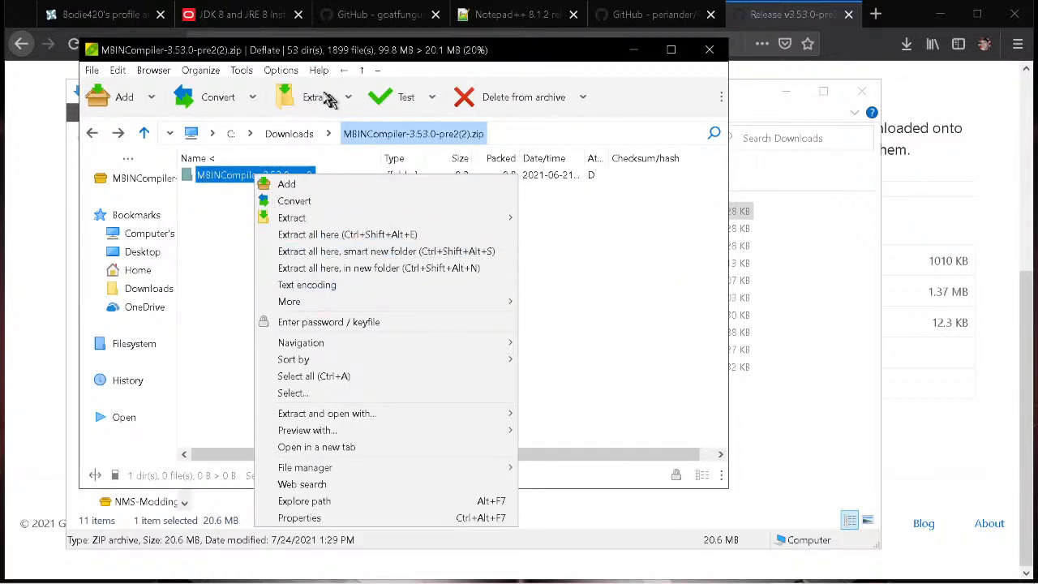
click(348, 99)
click(350, 99)
click(350, 101)
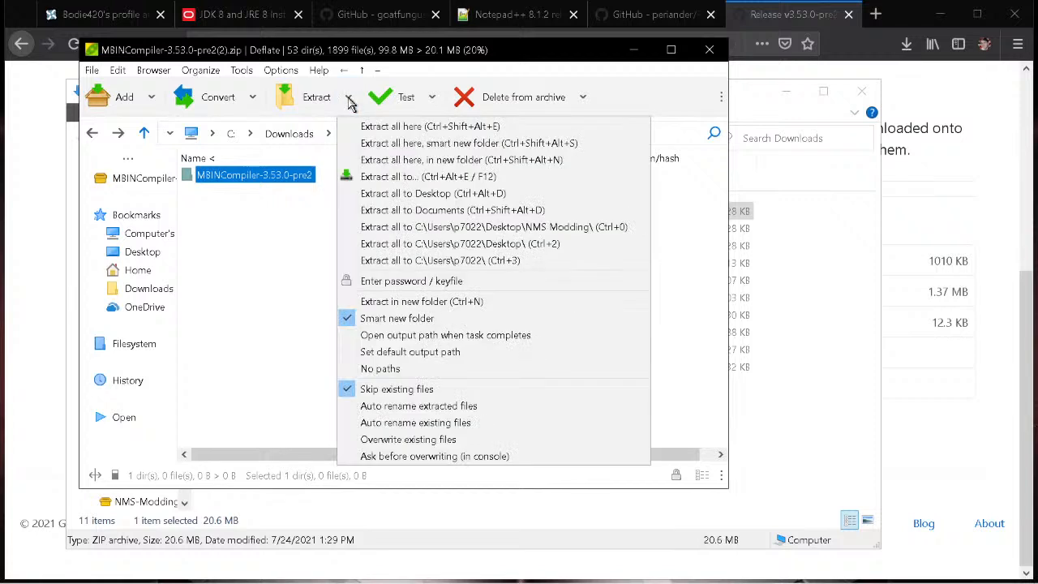
click(317, 99)
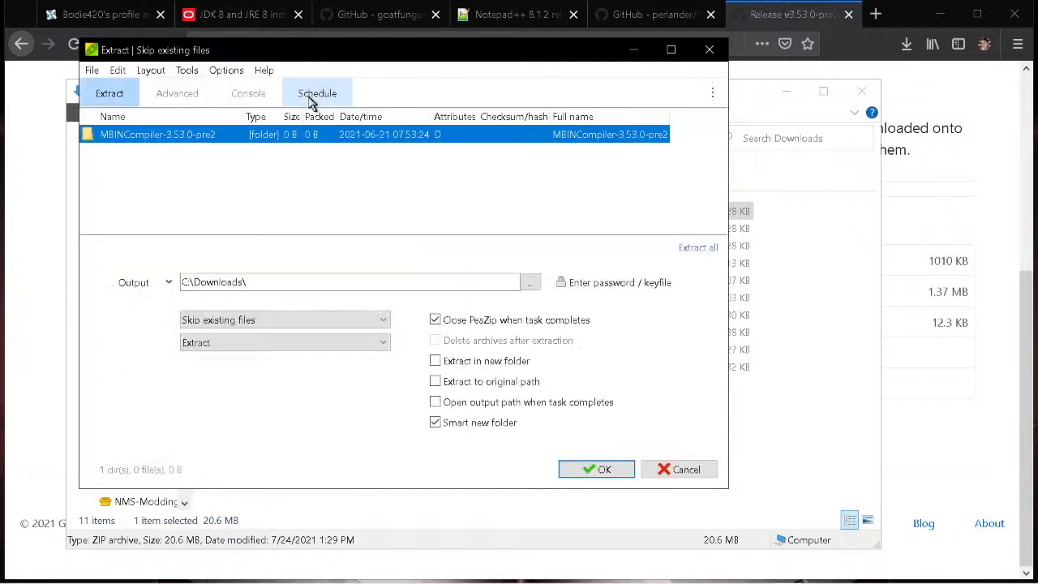
- Set the extraction output to the NMS Modding folder on the desktop and run the extraction
click(529, 282)
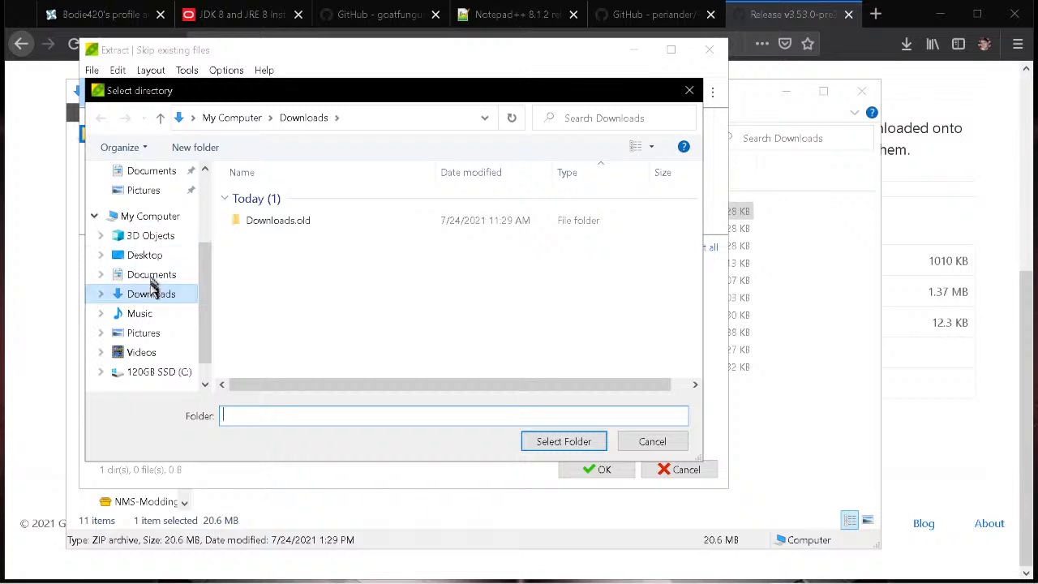
click(129, 255)
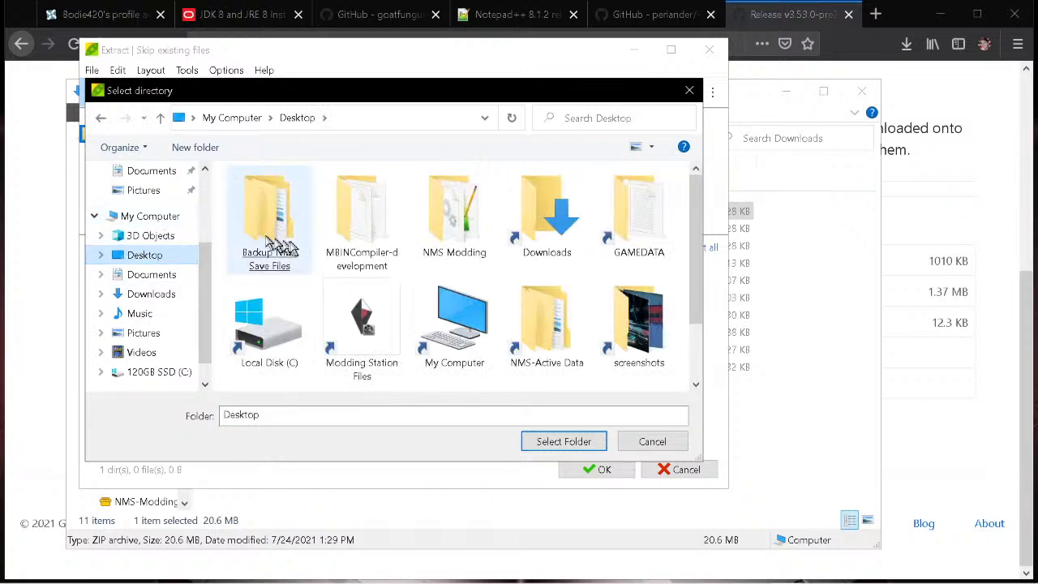
double_click(435, 231)
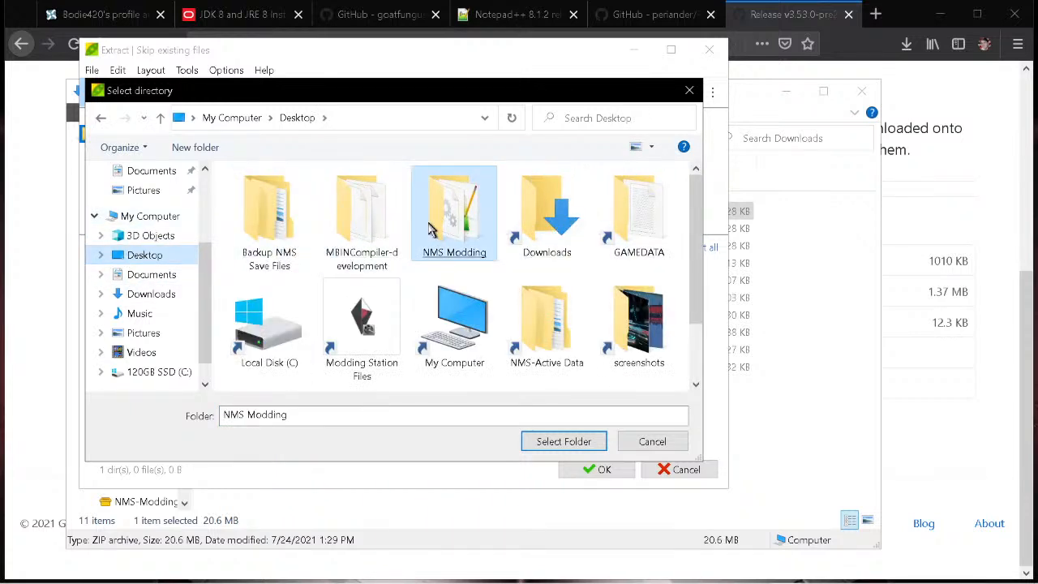
click(558, 441)
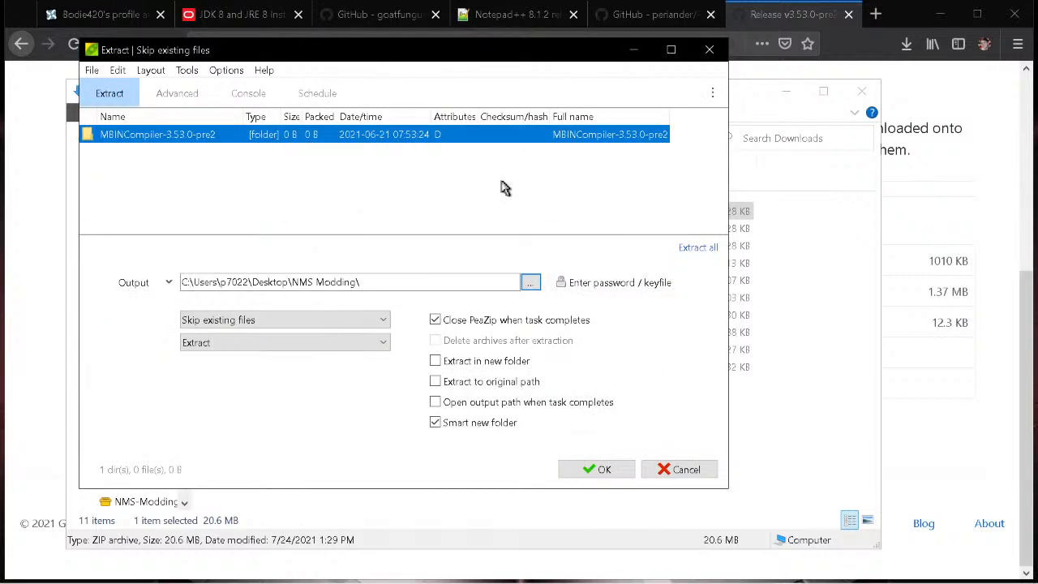
click(597, 471)
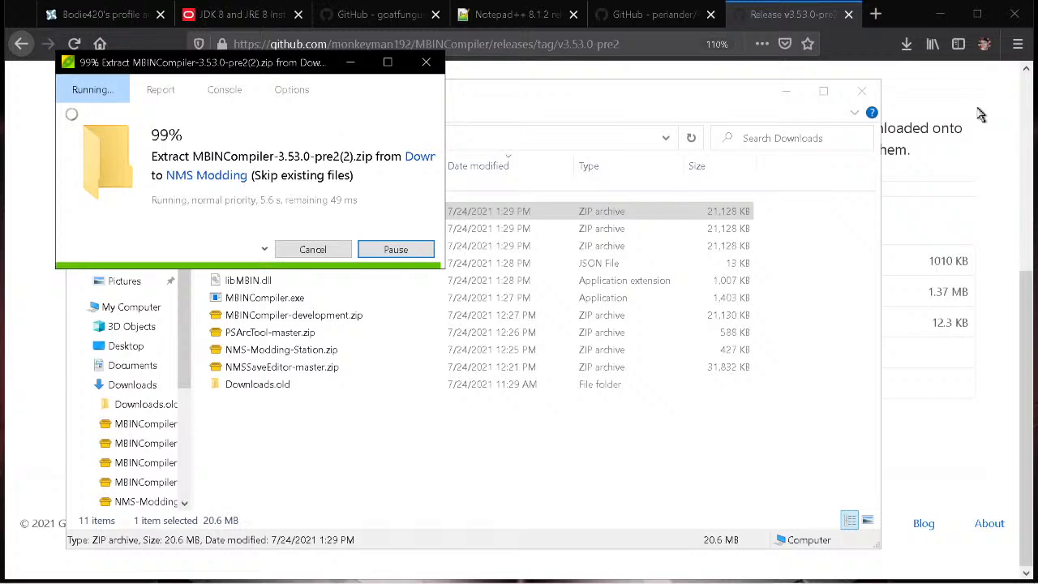
click(981, 115)
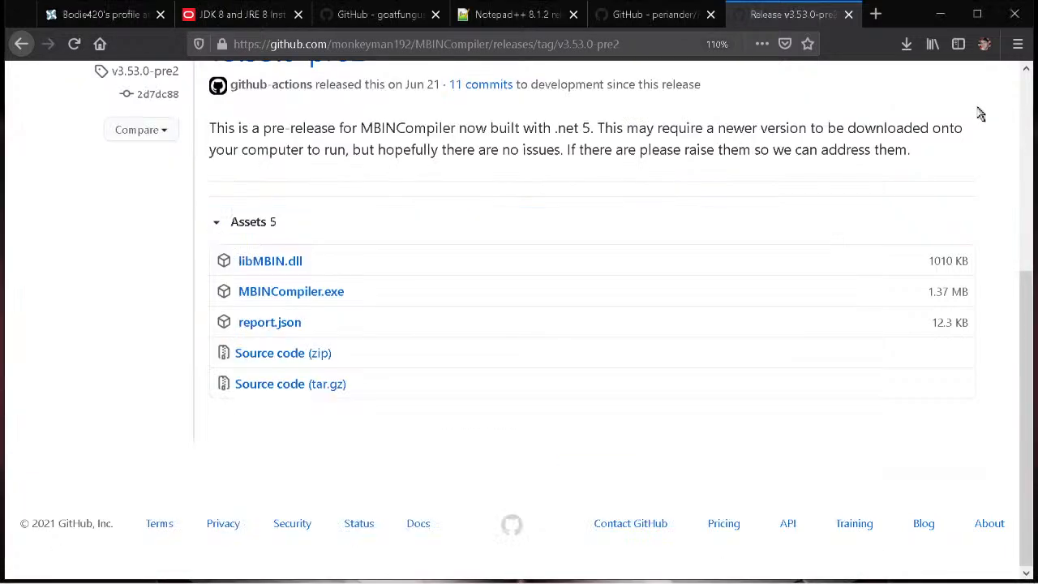
click(294, 385)
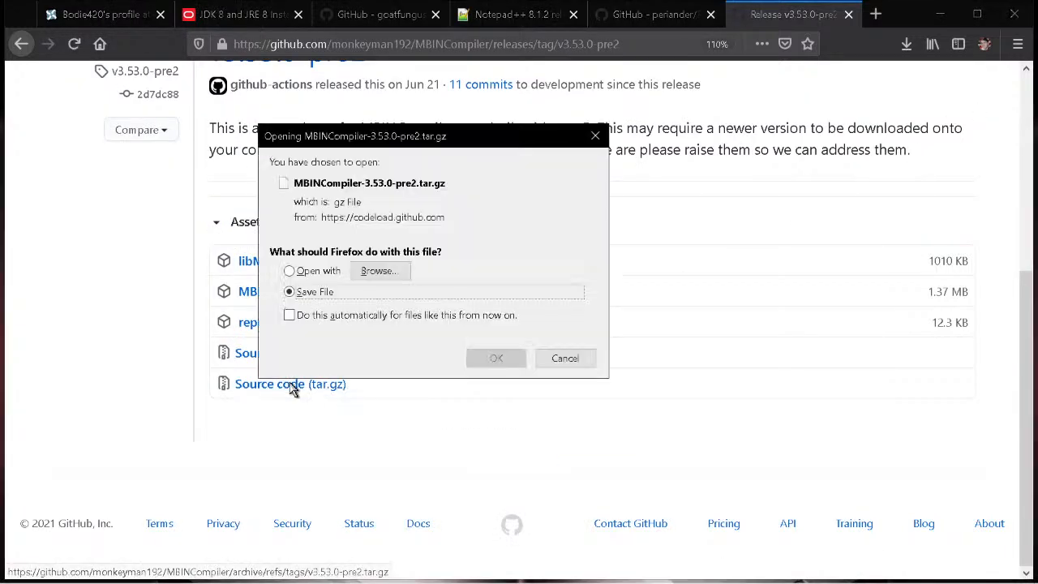
click(376, 429)
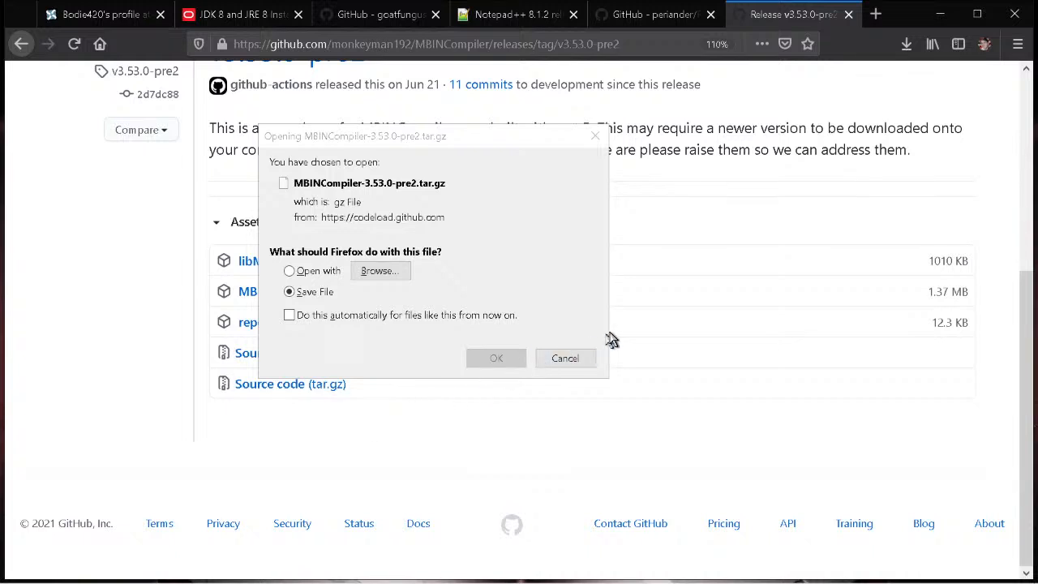
click(566, 359)
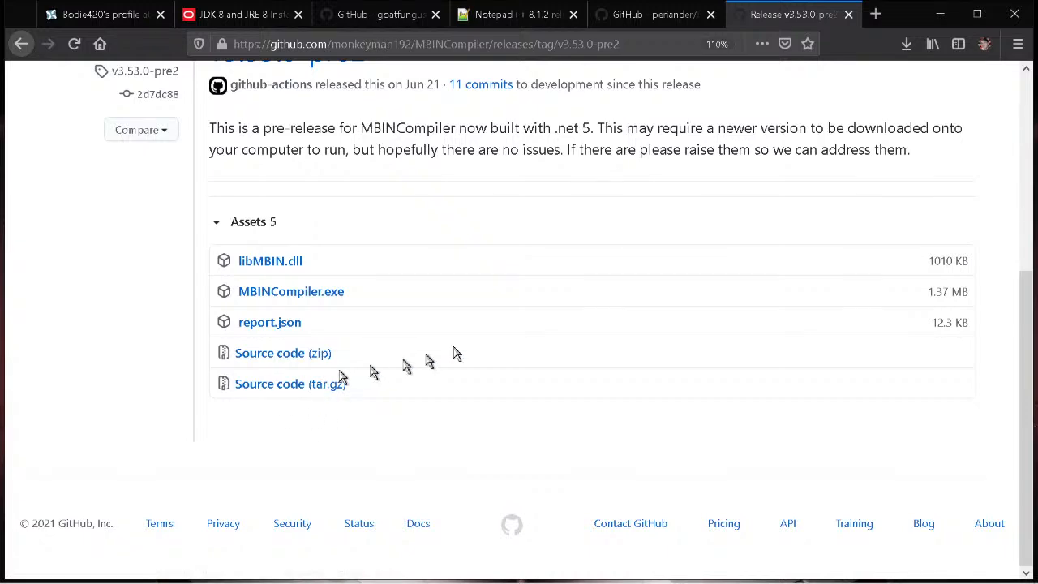
scroll(743, 260, up, 2)
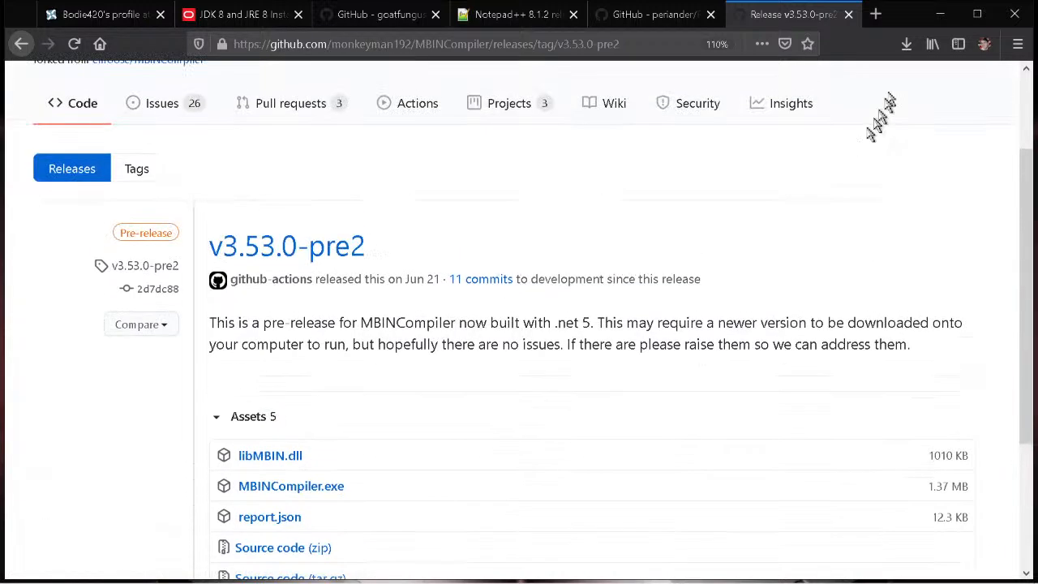
scroll(717, 199, up, 2)
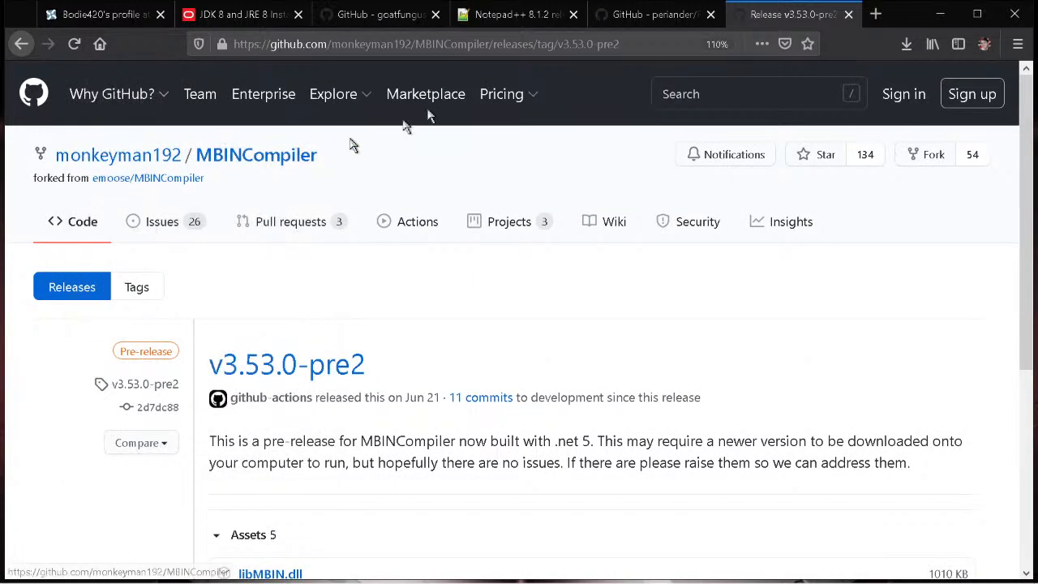
click(659, 18)
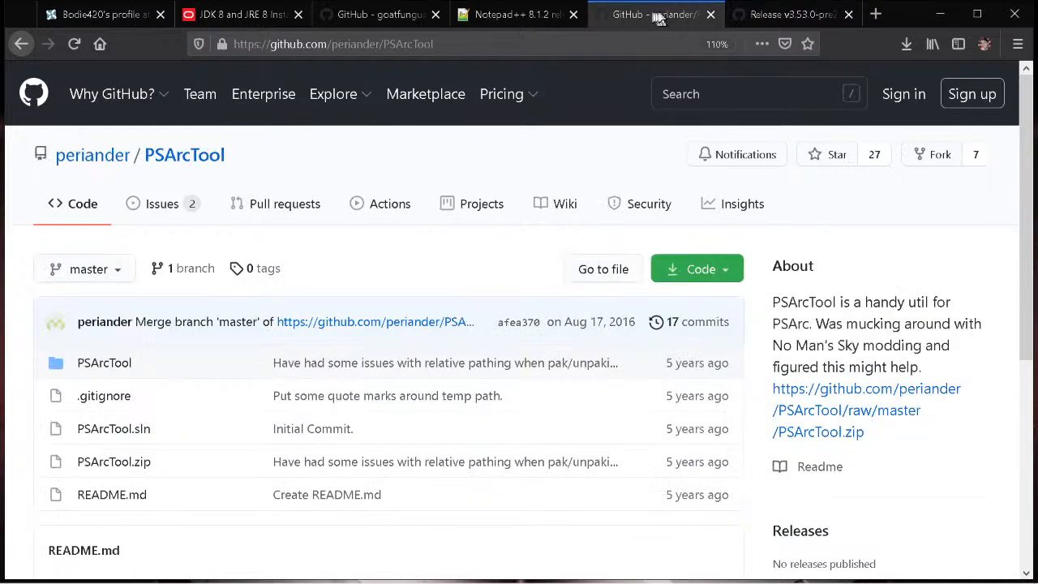
click(784, 19)
click(656, 16)
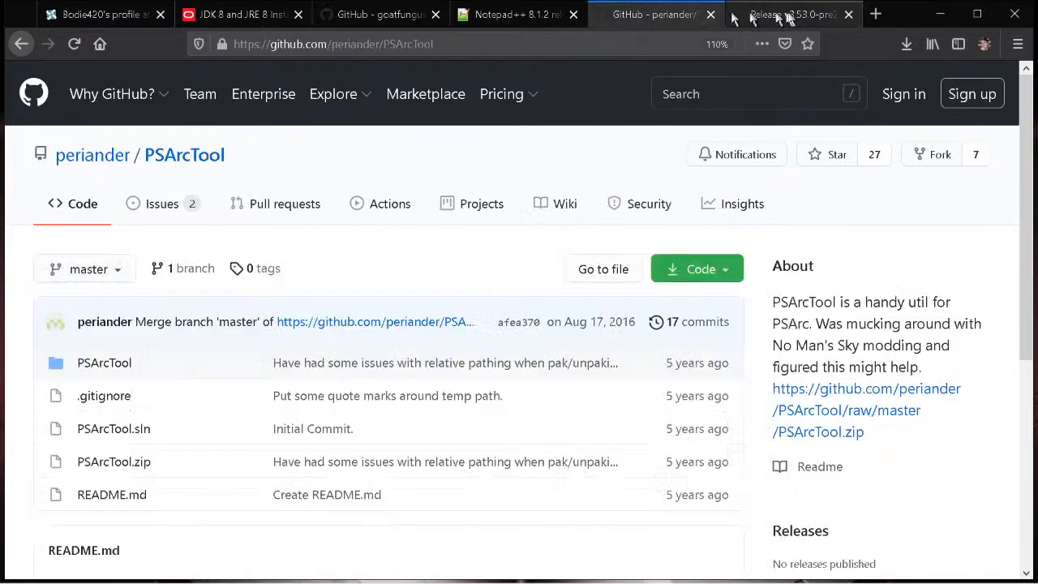
click(791, 16)
- Search Google for "nms modding station" in a new browser tab
click(876, 15)
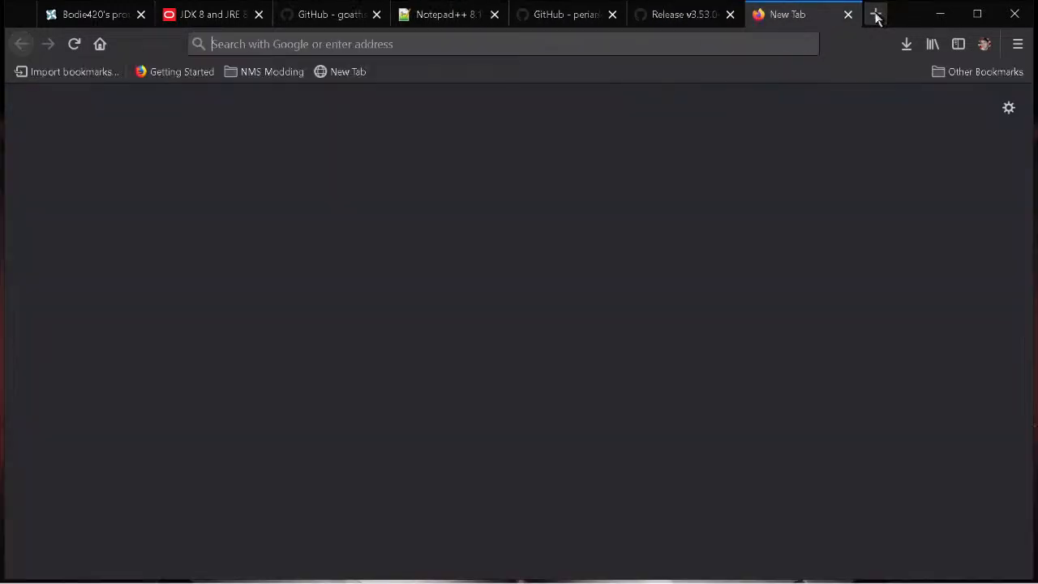
click(377, 51)
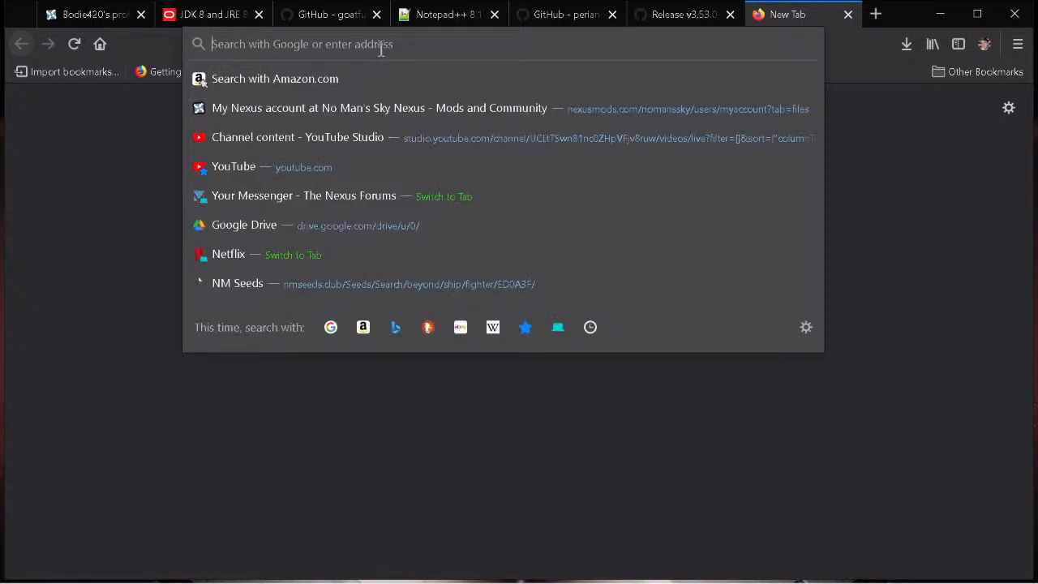
text(nms mo)
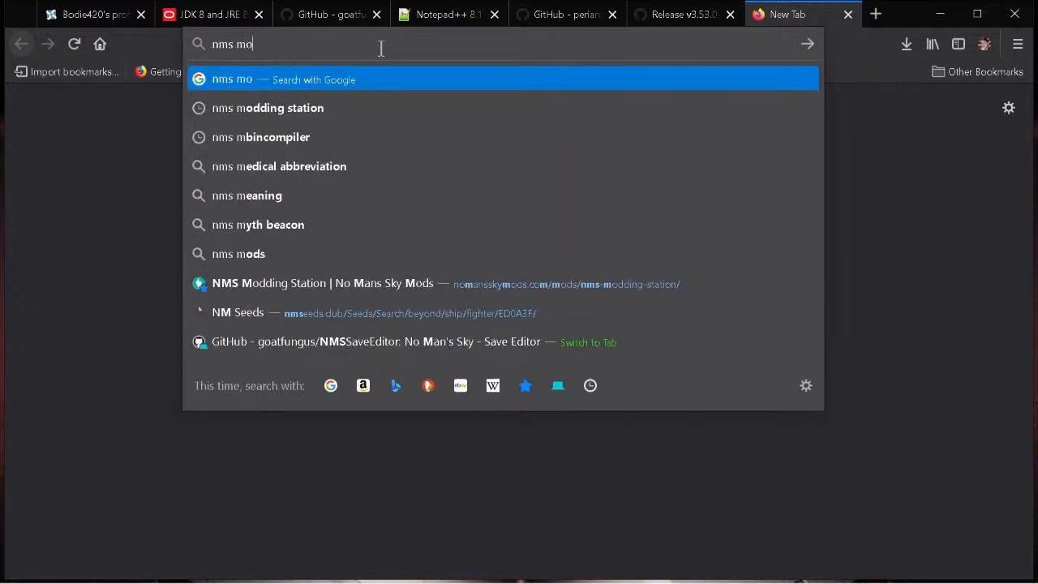
text(dding sta)
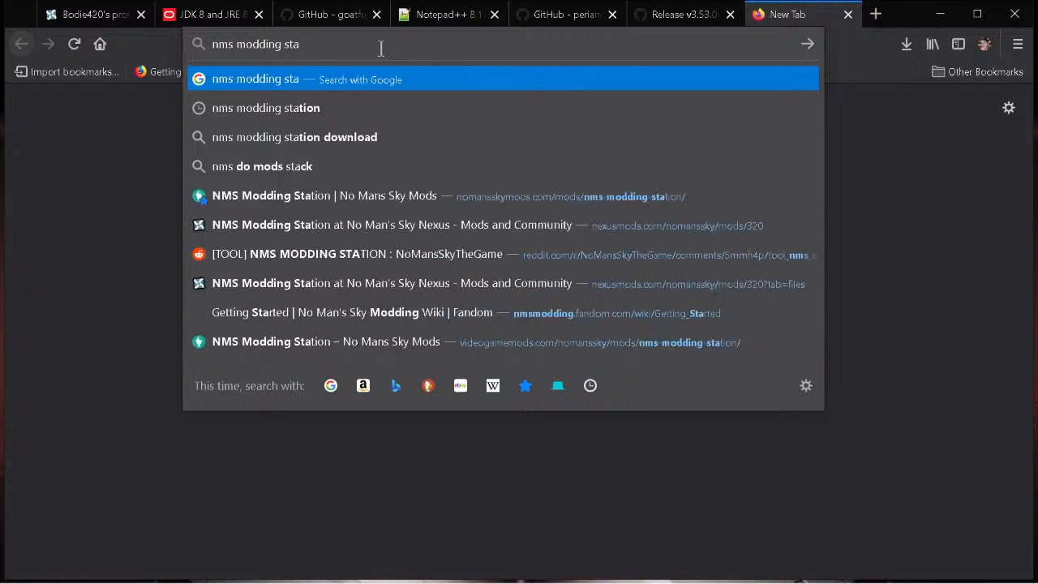
text(tion)
key(Return)
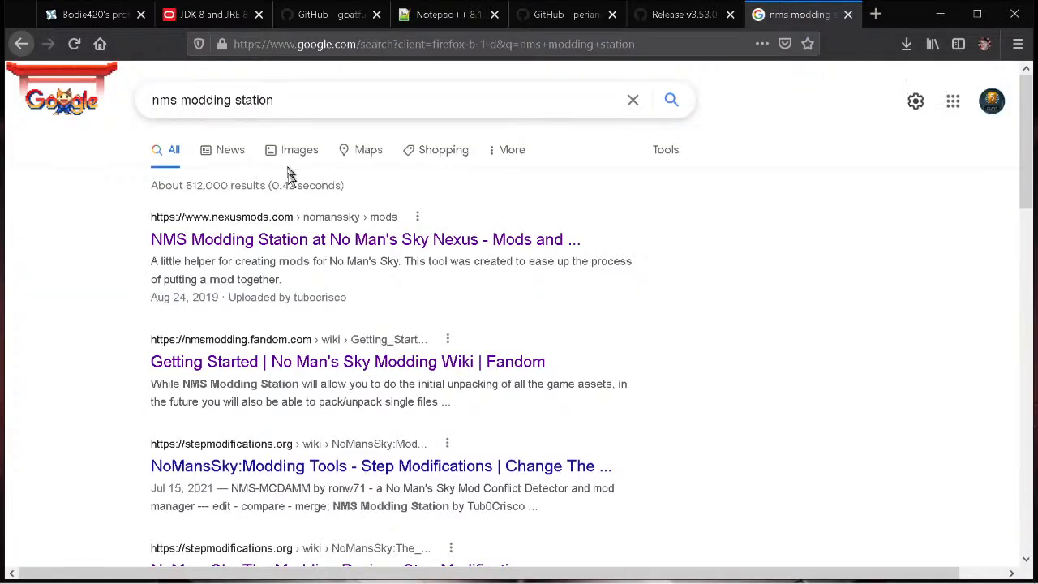
- Check the Nexus Mods result and look through the other search results for NMS Modding Station
click(248, 241)
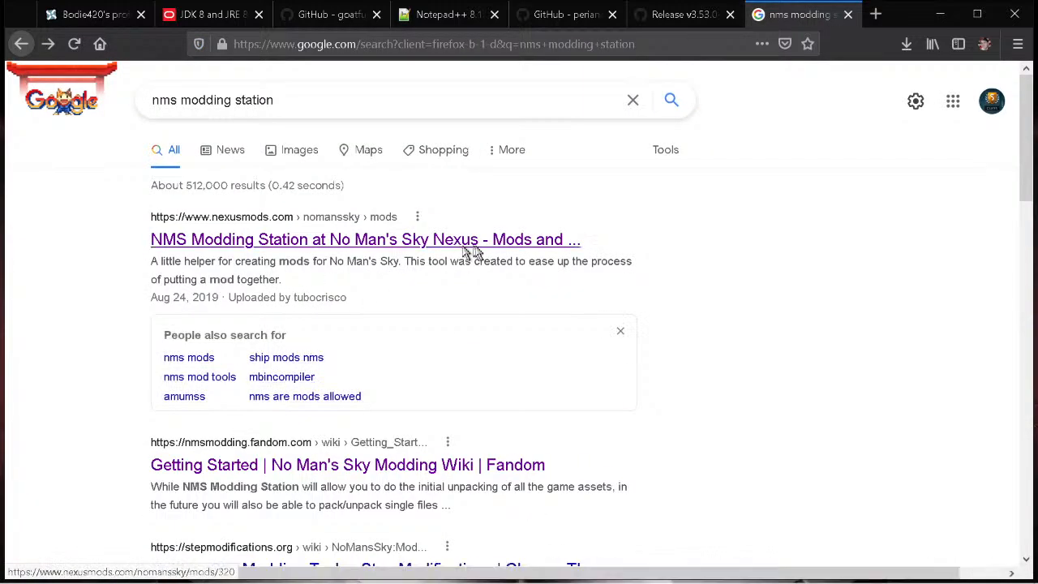
scroll(570, 278, down, 3)
scroll(570, 278, down, 1)
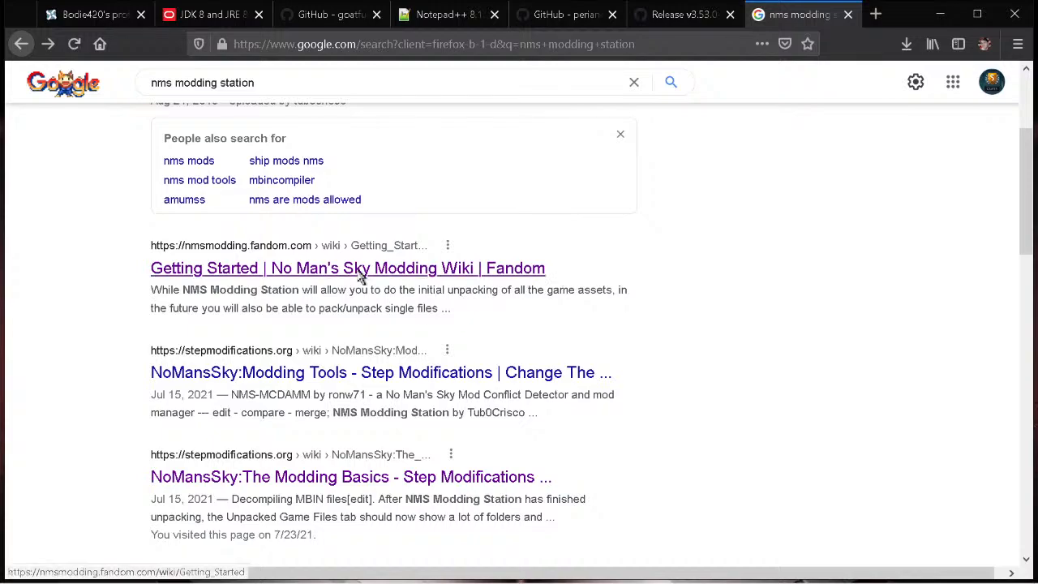
scroll(354, 269, up, 1)
scroll(354, 269, down, 1)
scroll(354, 267, up, 3)
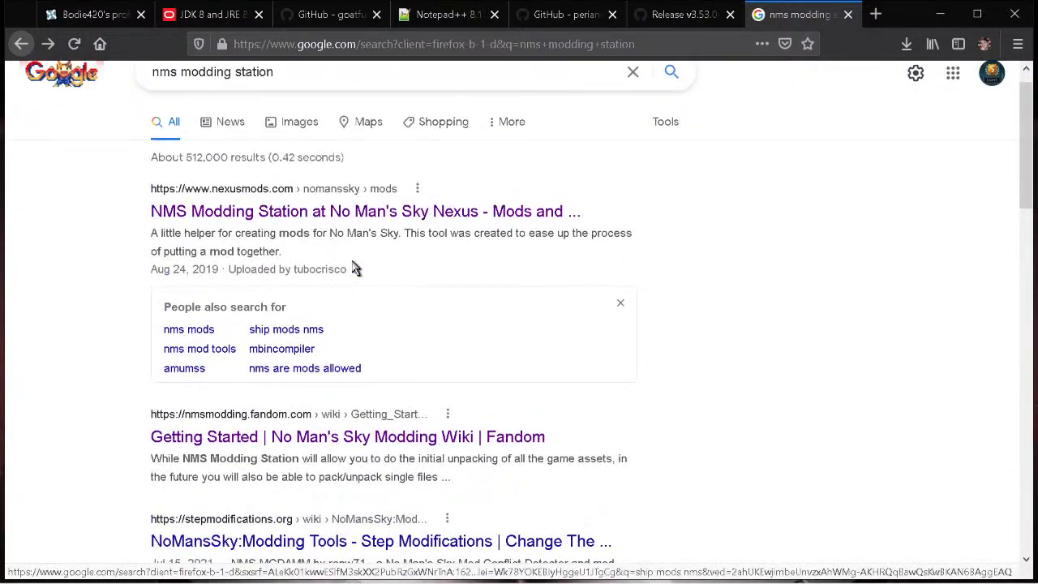
scroll(355, 268, down, 3)
scroll(354, 267, down, 2)
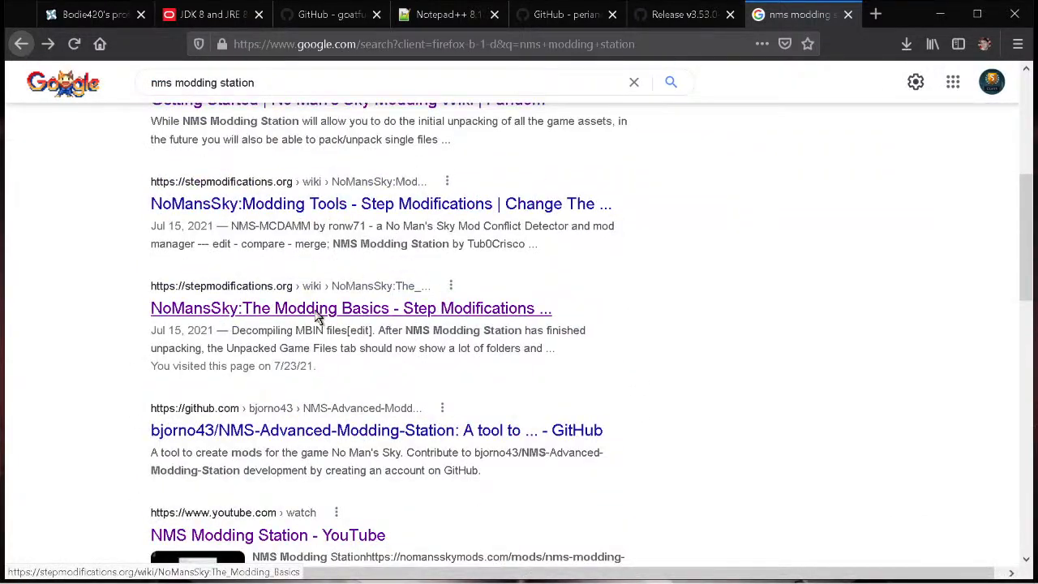
scroll(315, 314, down, 3)
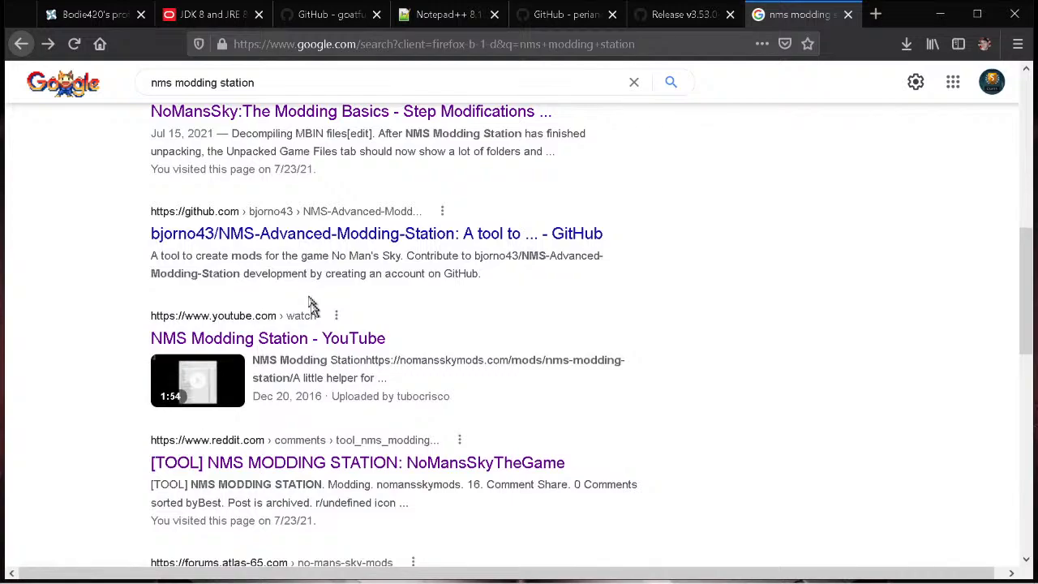
scroll(315, 307, down, 2)
scroll(317, 292, up, 5)
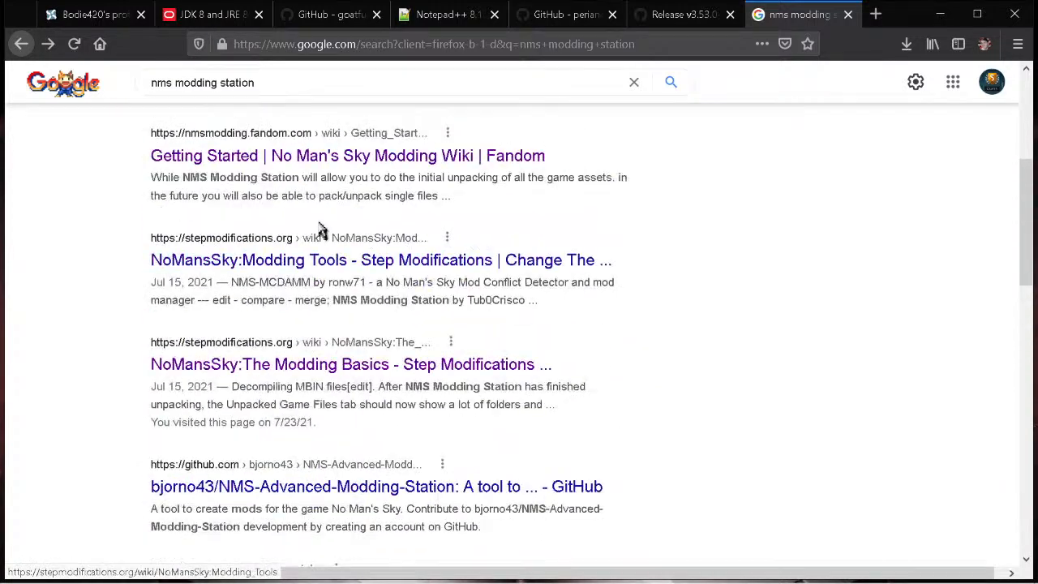
scroll(320, 231, up, 4)
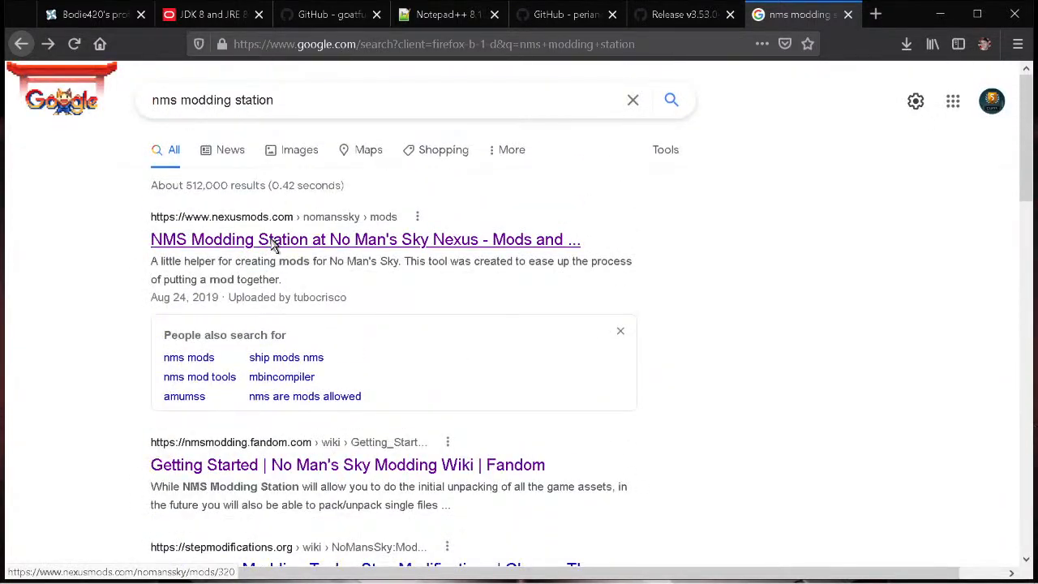
- Open the NMS Modding Station page on Nexus Mods and request its manual download
click(276, 241)
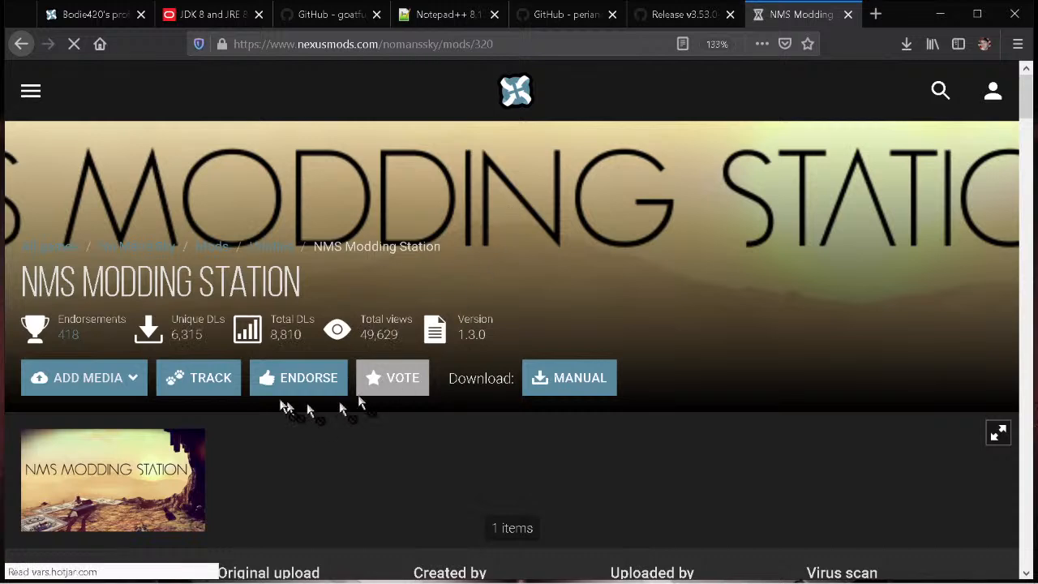
click(565, 388)
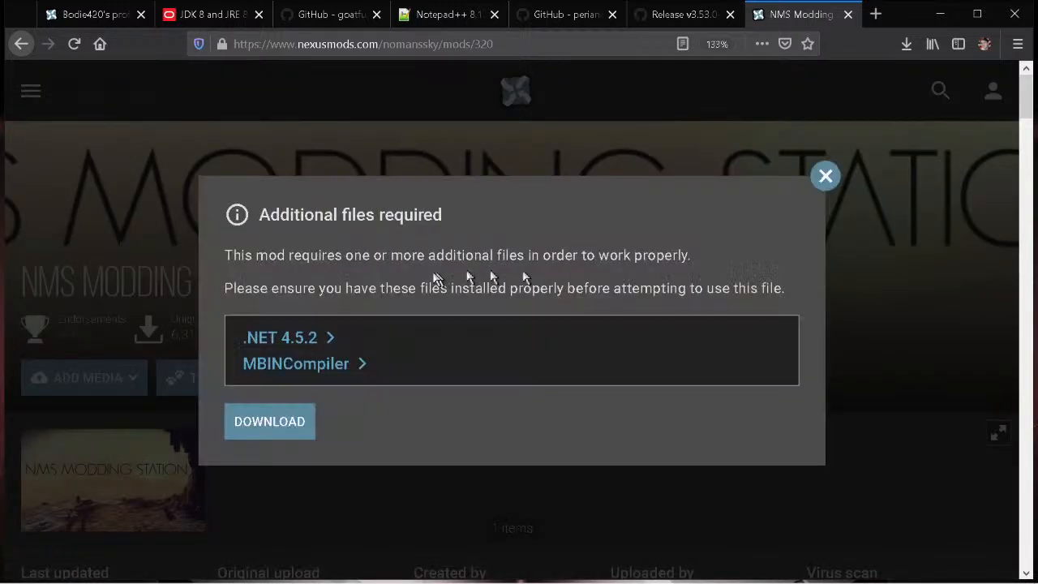
- View the Microsoft download page for the required .NET 4.5.2 and close it
click(305, 344)
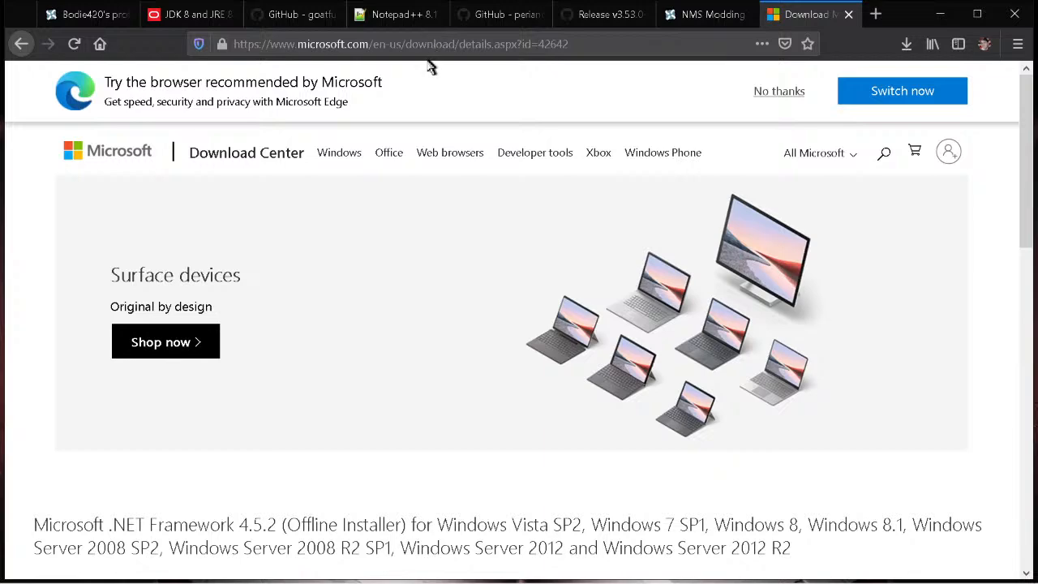
scroll(386, 299, down, 3)
scroll(383, 295, up, 3)
click(849, 16)
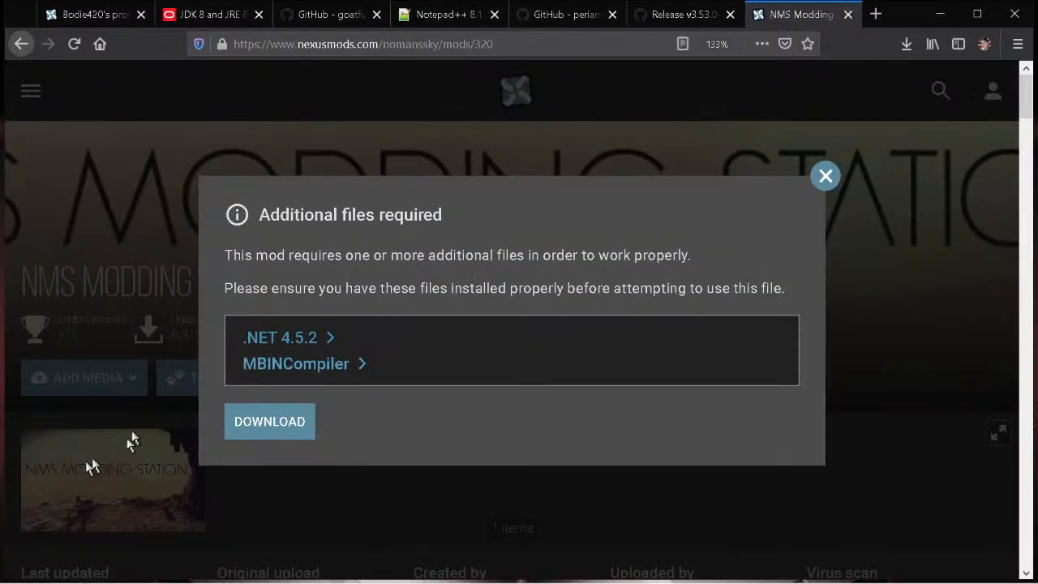
- Continue past the additional files notice and get NMS Modding Station with the slow download
click(296, 434)
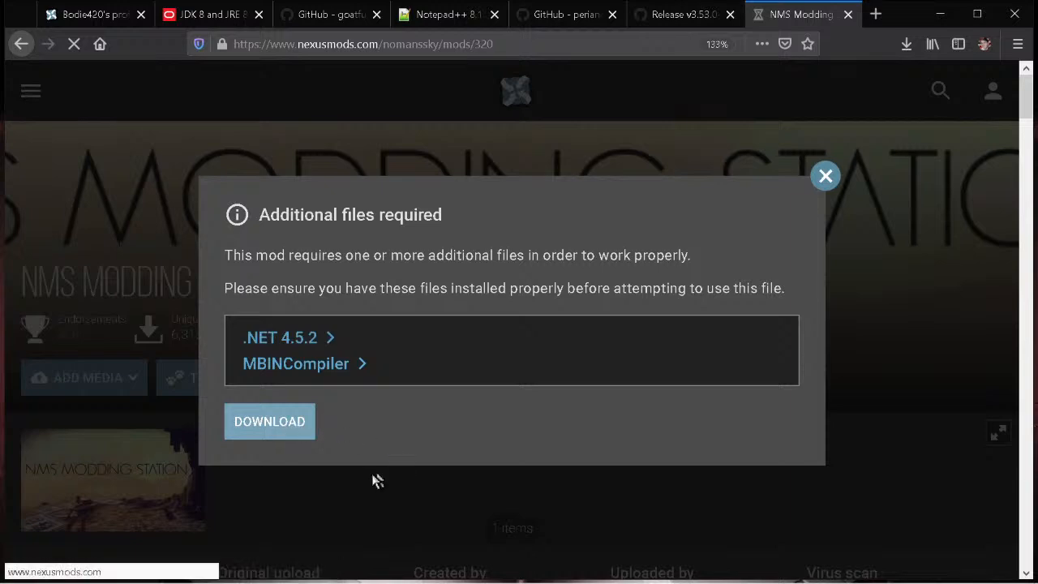
scroll(378, 473, down, 5)
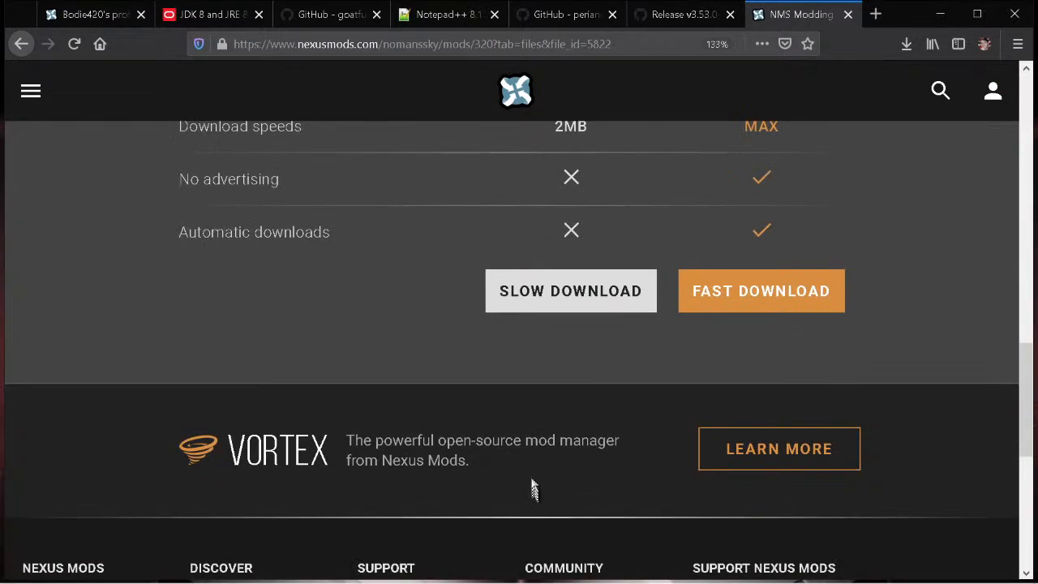
click(543, 297)
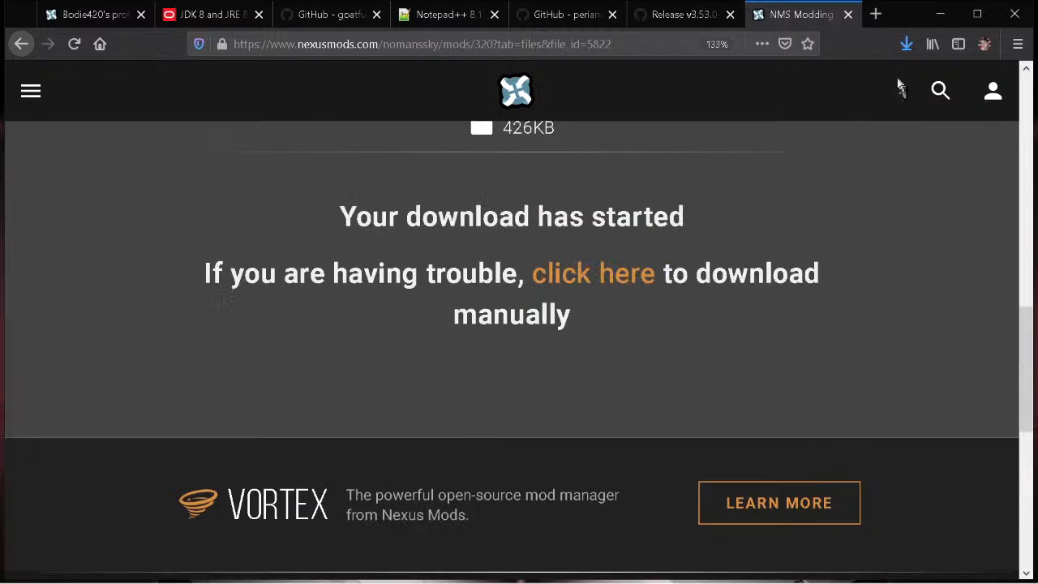
- Show the downloaded NMS Modding Station-320-1-3-0-1566687273.zip in the Downloads folder
click(907, 44)
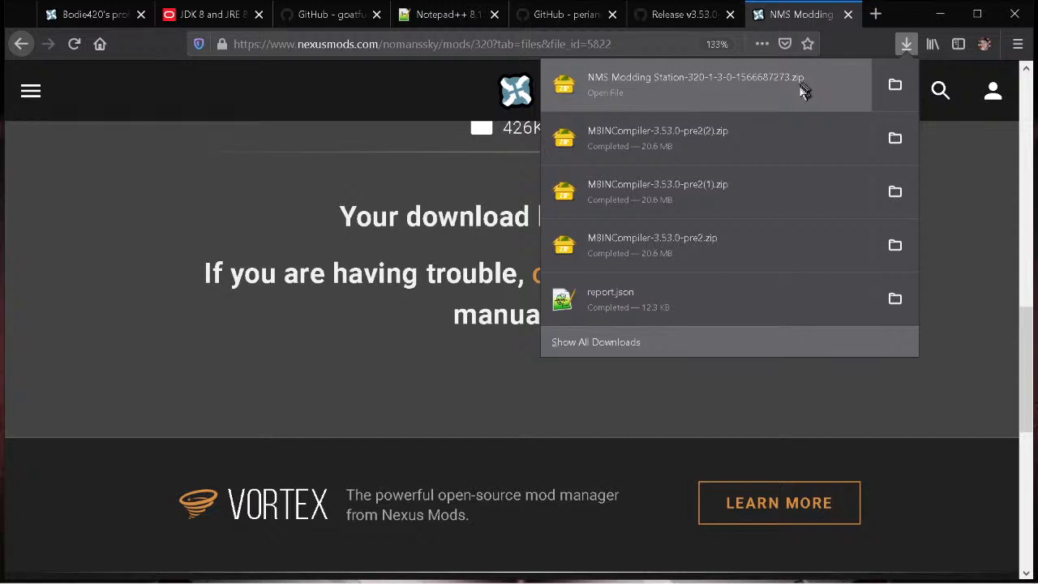
click(955, 241)
scroll(933, 235, up, 1)
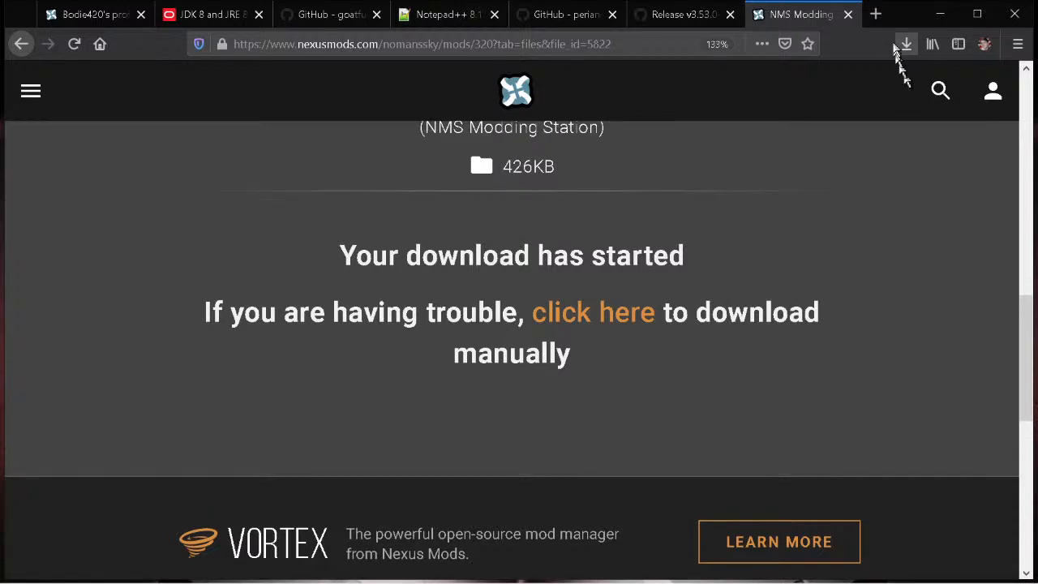
click(906, 45)
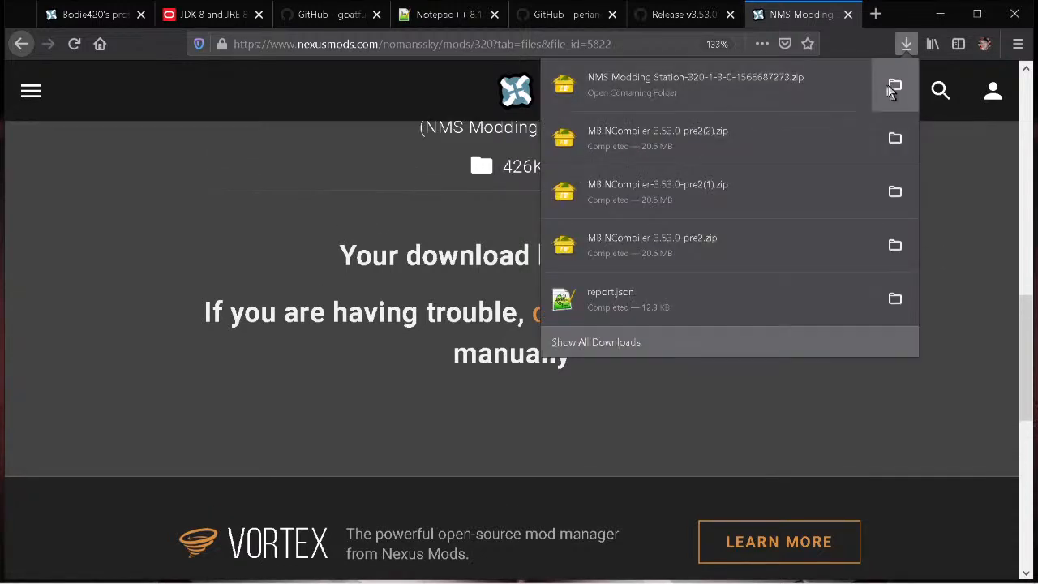
click(893, 84)
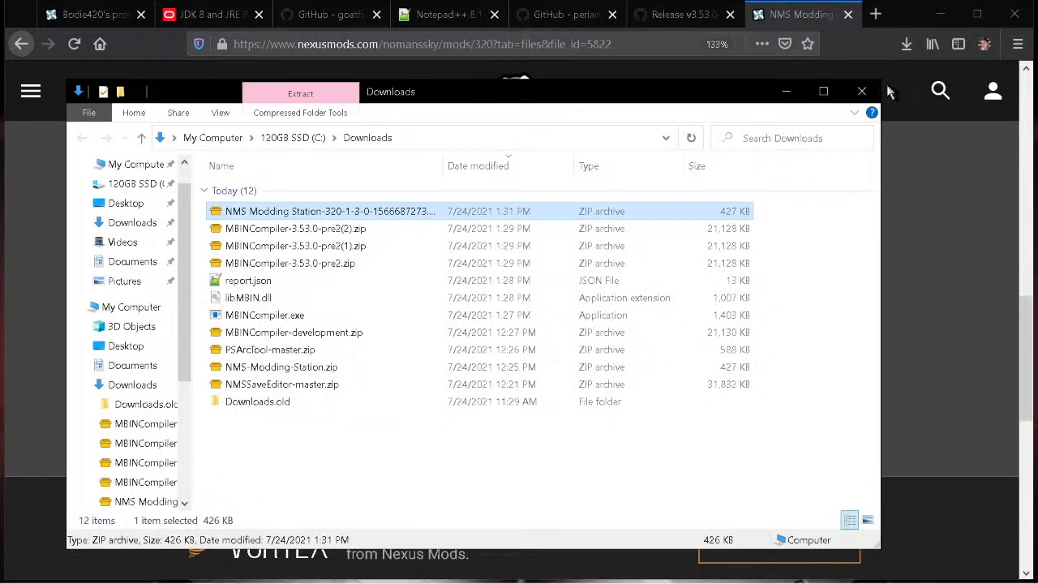
- Open the NMS Modding Station zip in PeaZip and start extracting its contents
right_click(336, 213)
click(286, 209)
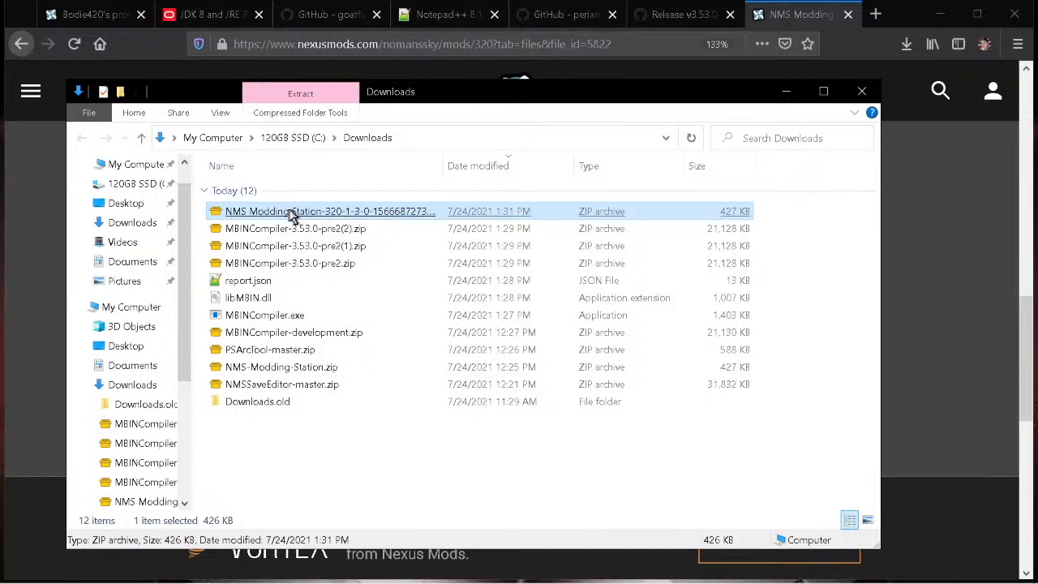
click(290, 211)
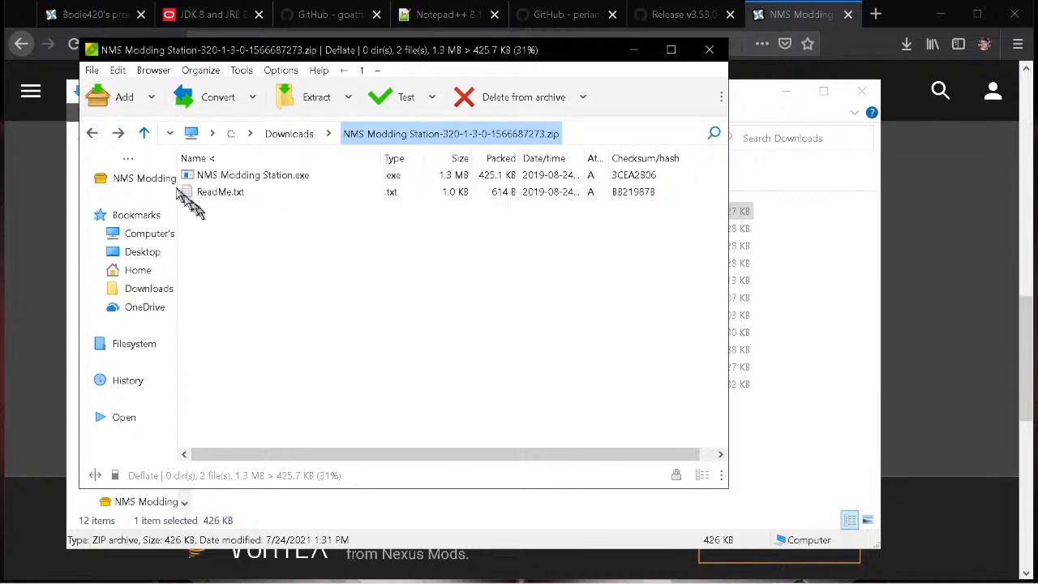
click(312, 101)
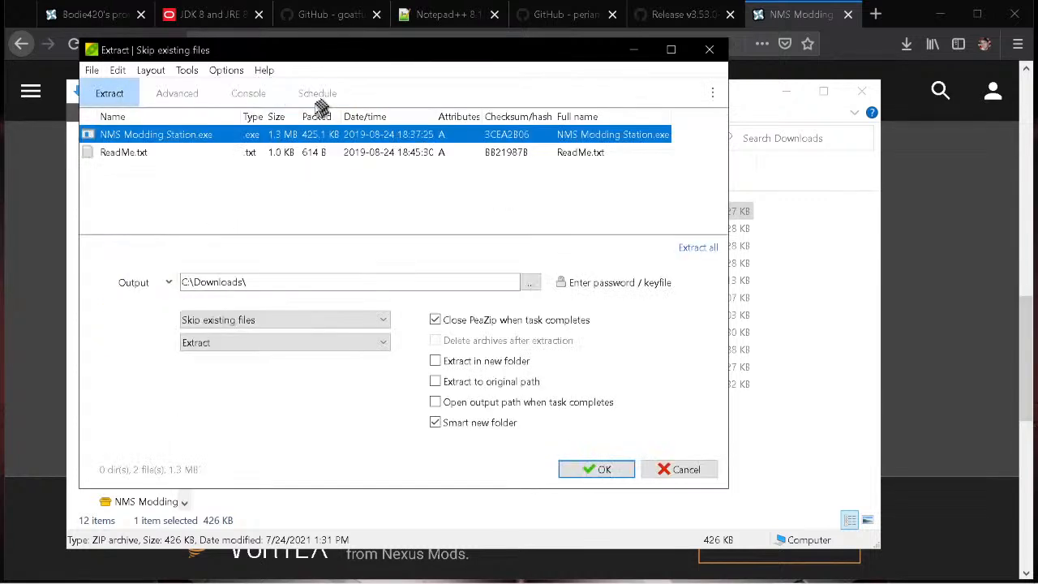
- Set the extraction output to the desktop's NMS Modding folder and extract the NMS Modding Station files there
click(530, 282)
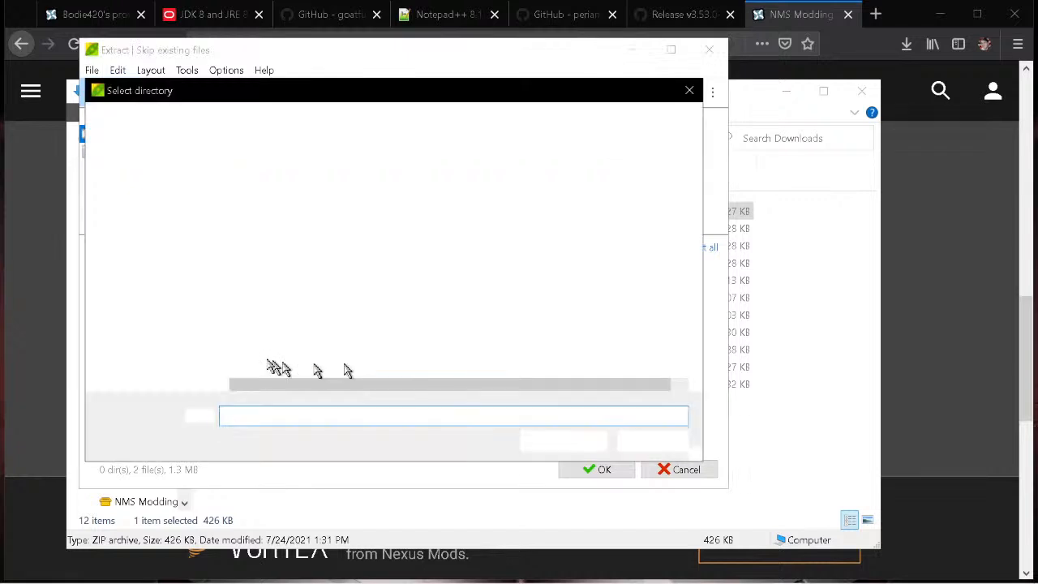
click(134, 256)
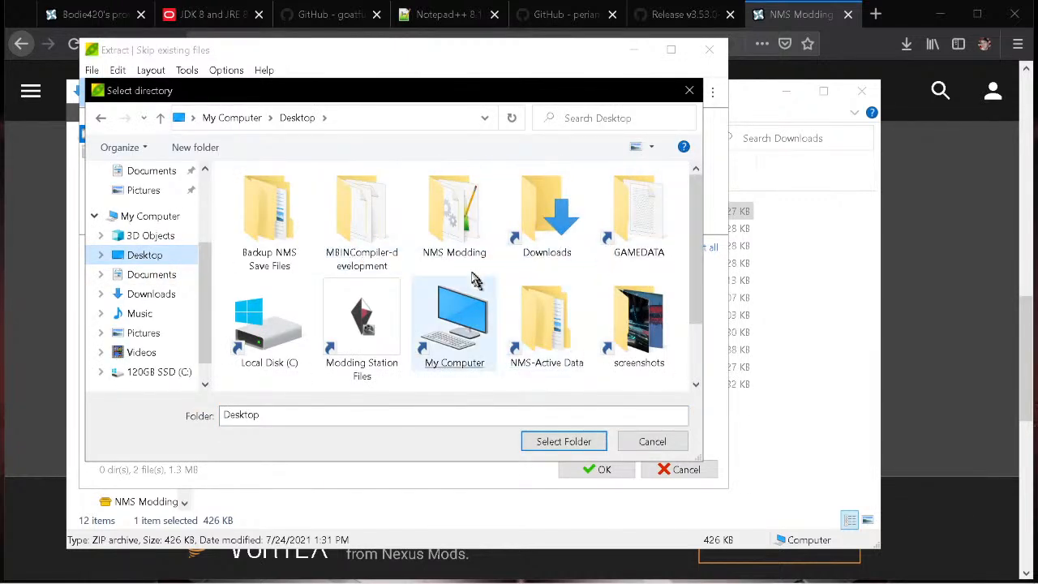
double_click(442, 231)
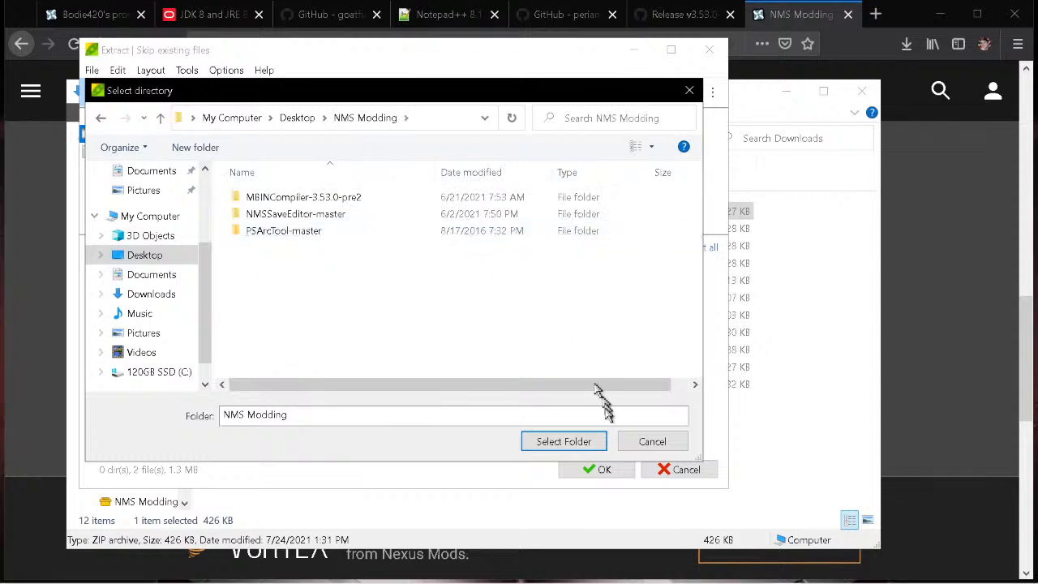
click(570, 446)
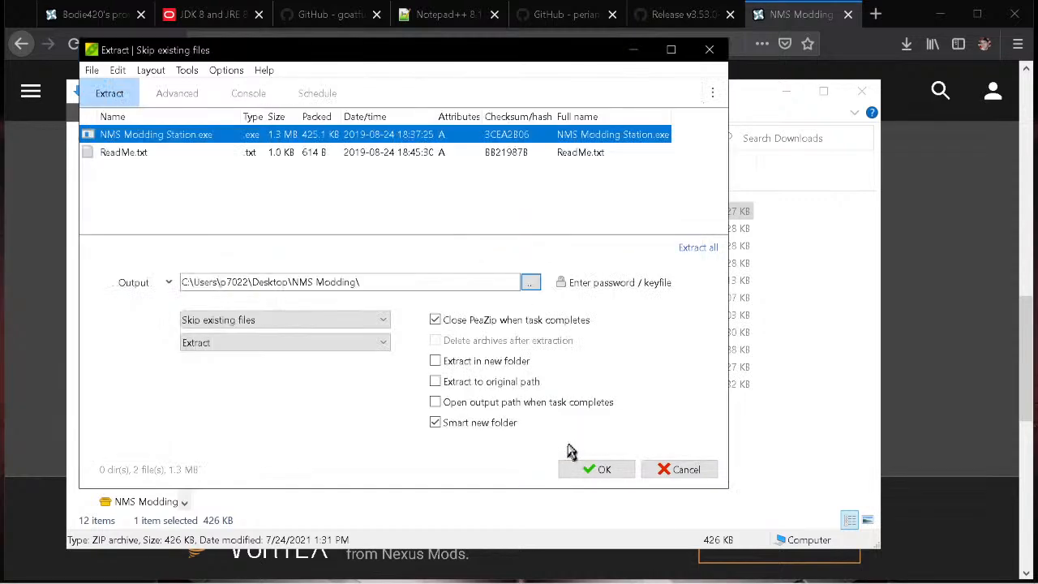
click(604, 471)
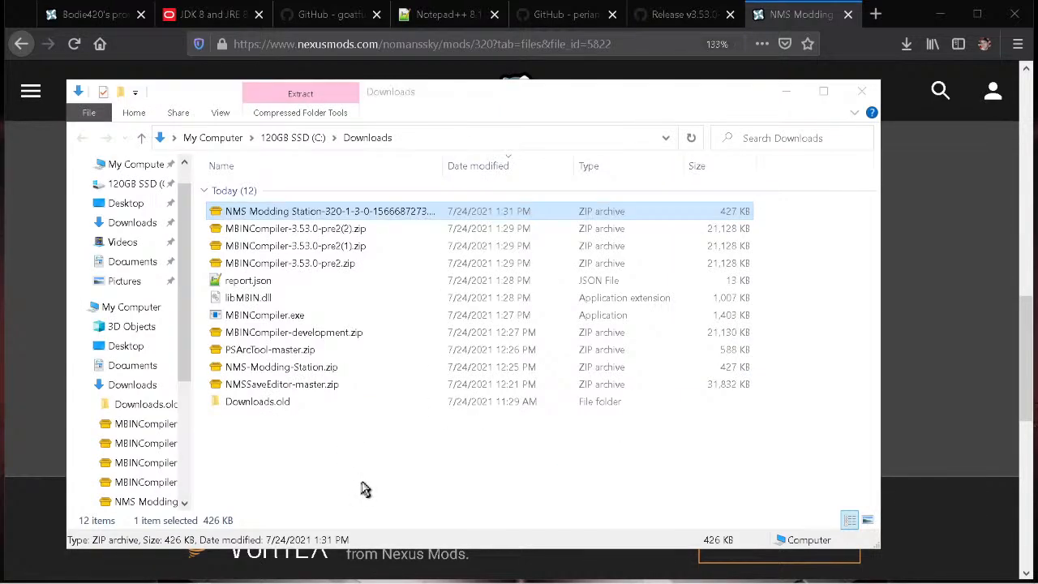
- Close the Downloads window, minimize the browser and decline saving data in the save prompt on the desktop
click(863, 91)
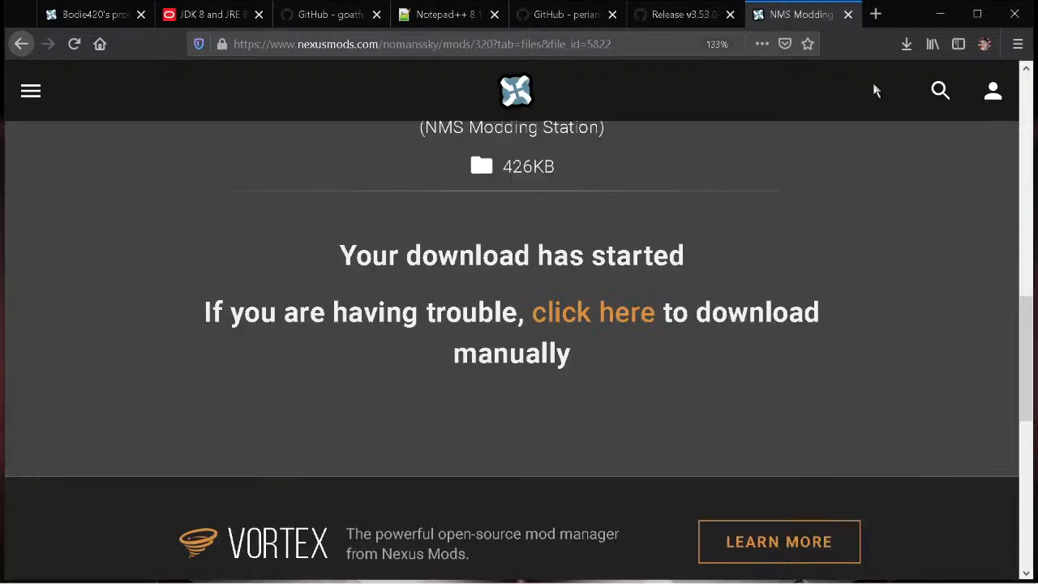
click(940, 13)
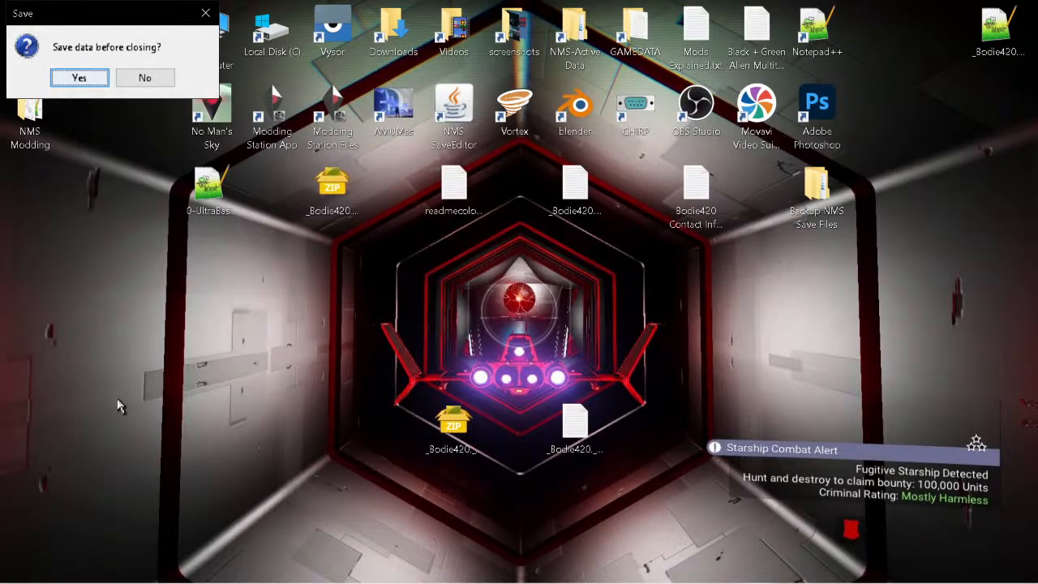
click(161, 79)
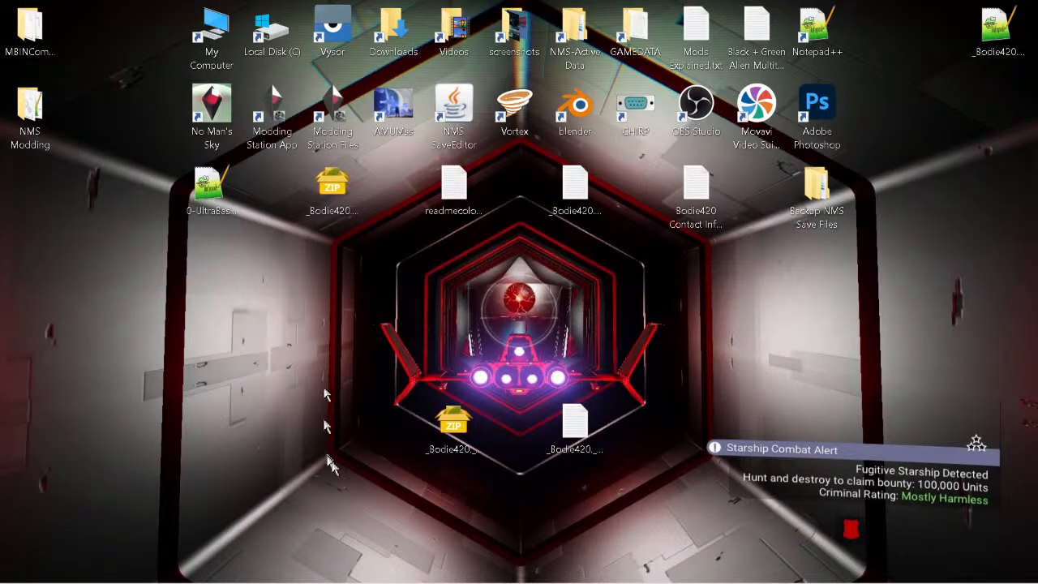
- Open the NMS Modding folder on the desktop and look over the tools extracted into it
right_click(28, 42)
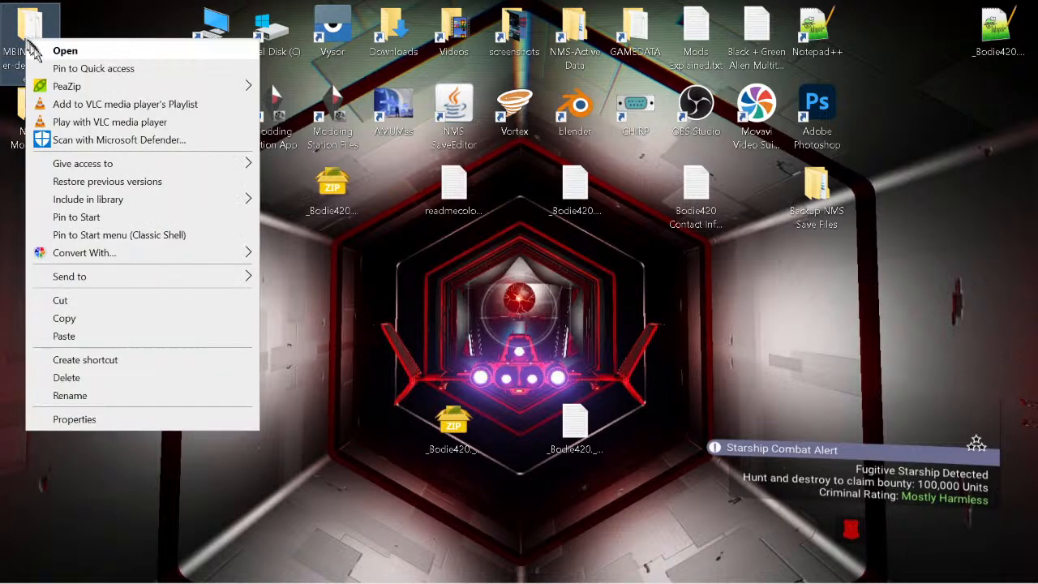
click(585, 464)
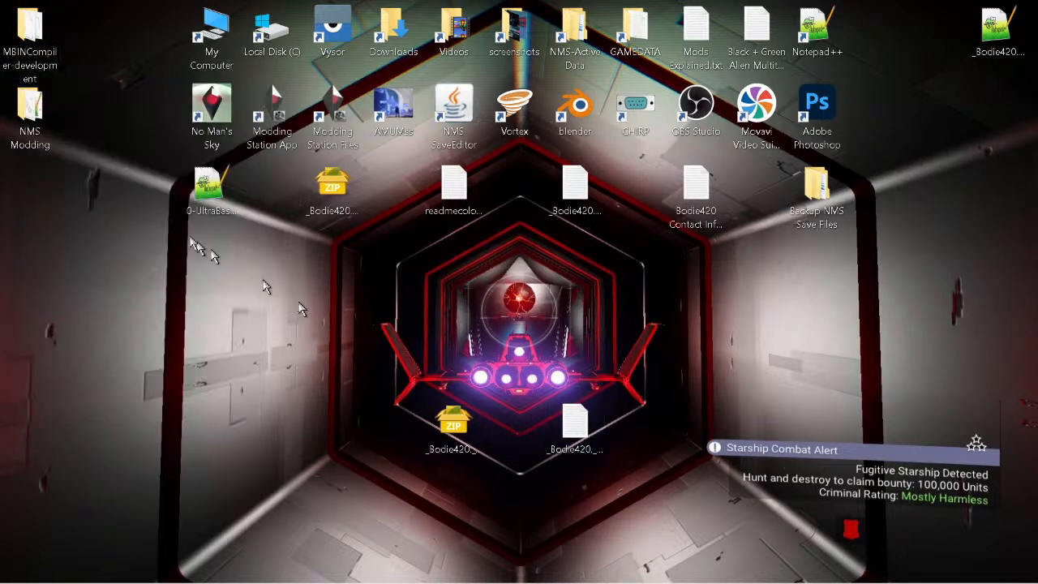
double_click(30, 113)
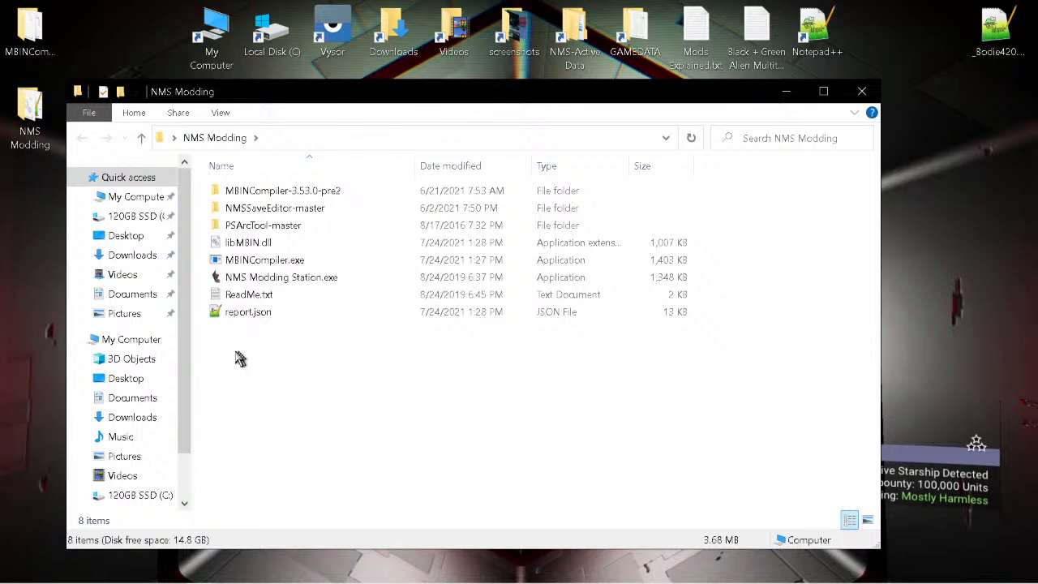
drag(285, 414, 240, 186)
click(276, 391)
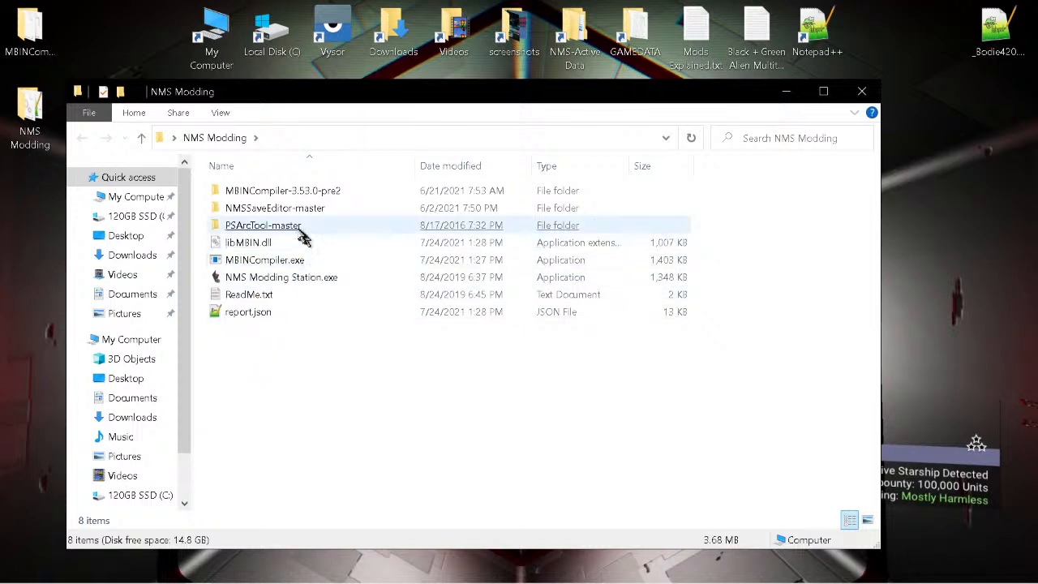
- Open the NMSSaveEditor-master folder and launch NMSSaveEditor.jar
click(274, 210)
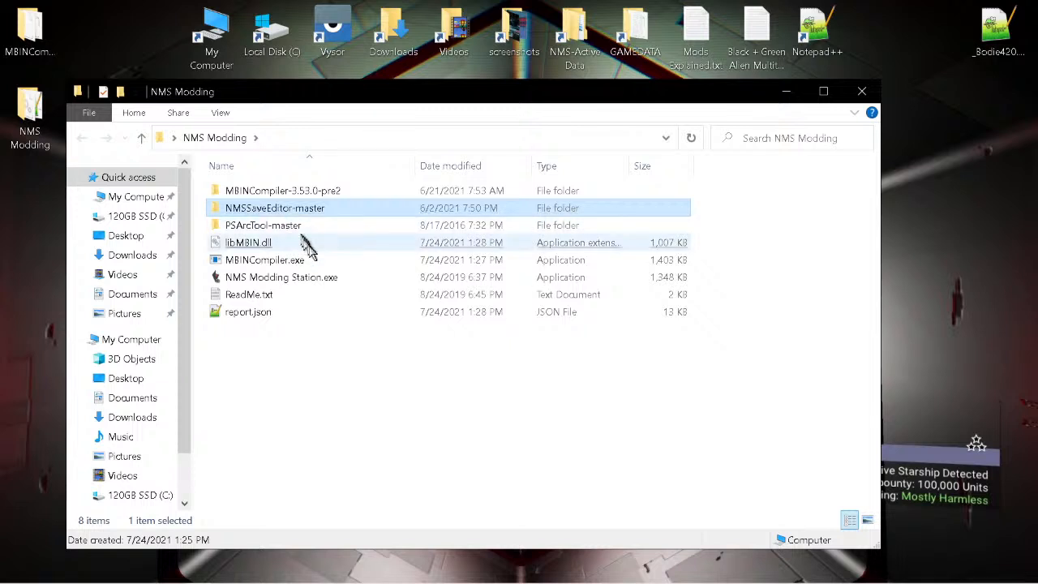
double_click(243, 209)
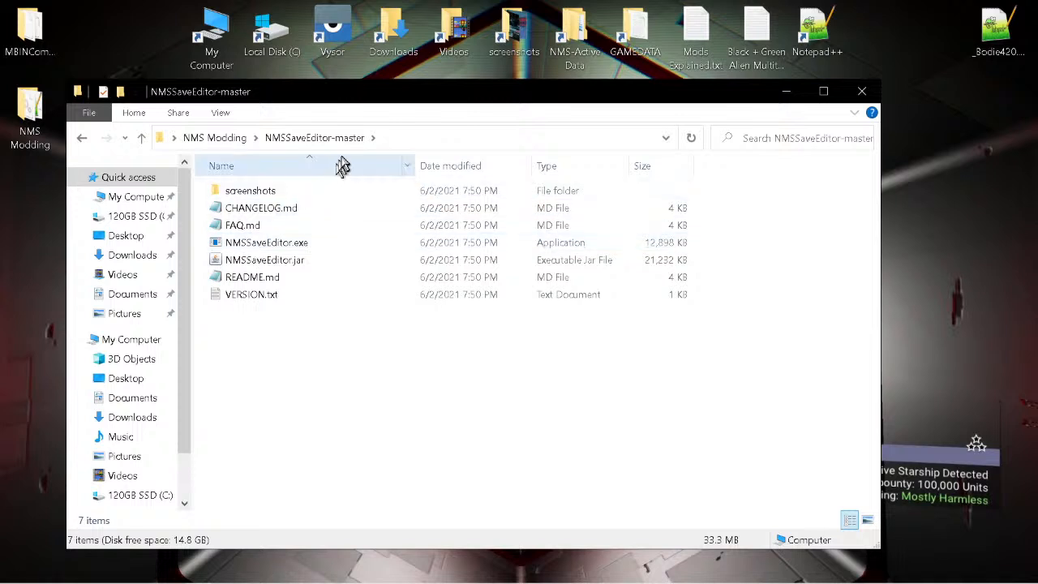
click(277, 266)
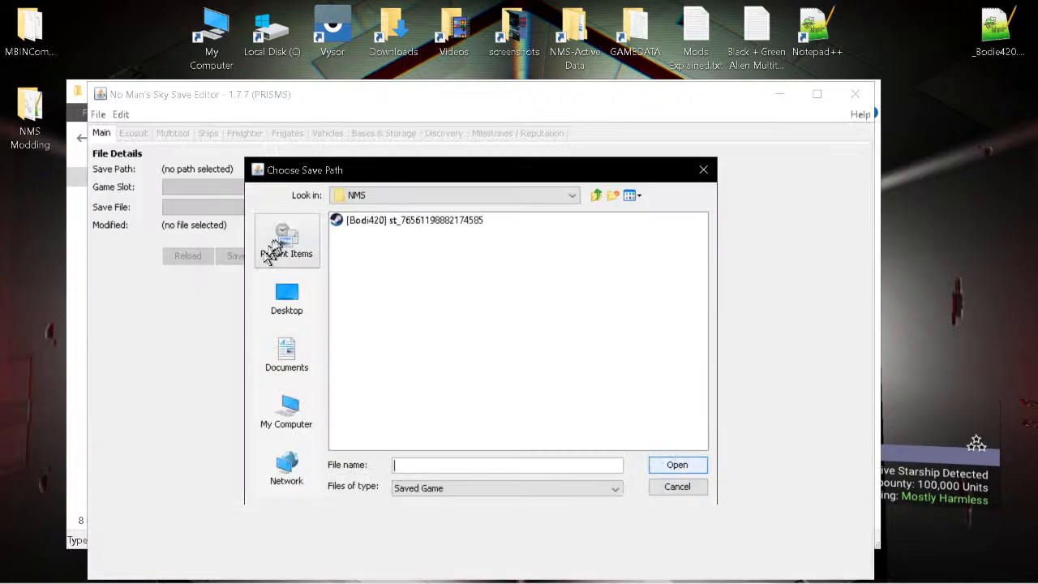
- Choose the Steam account's folder inside NMS as the save path and load the Slot 1 - NORMAL game
click(398, 220)
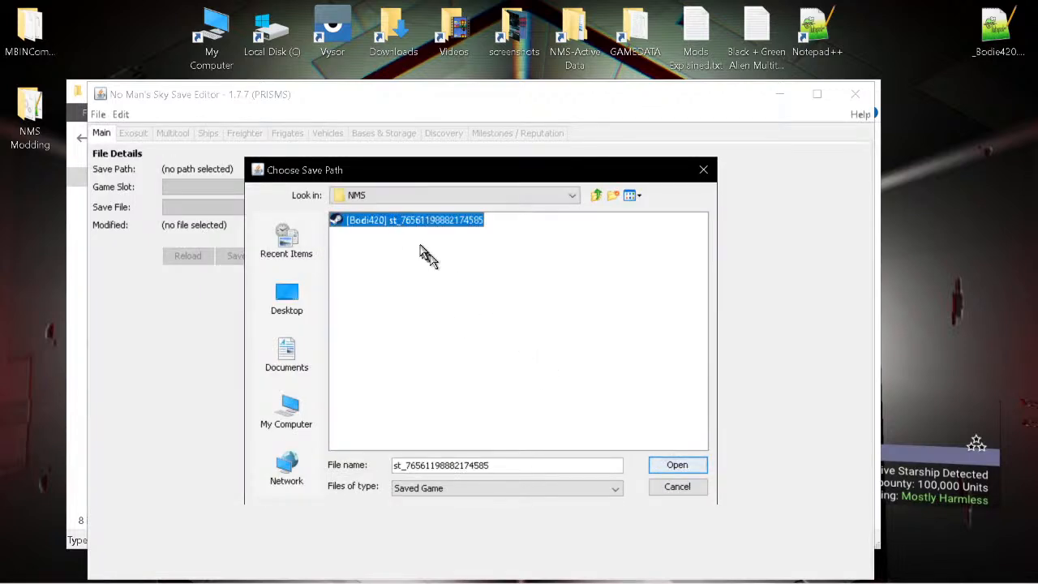
click(679, 470)
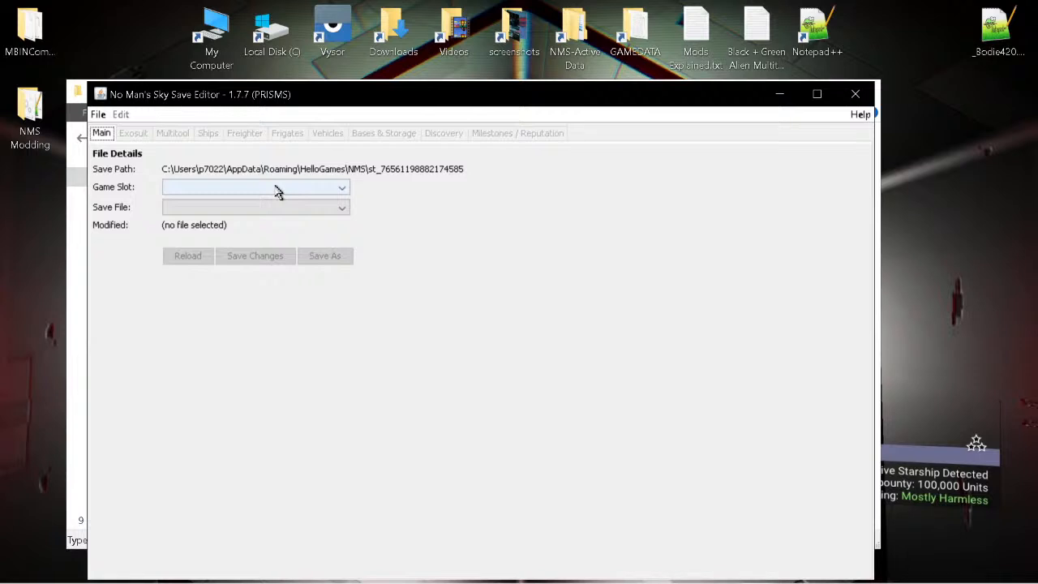
click(275, 190)
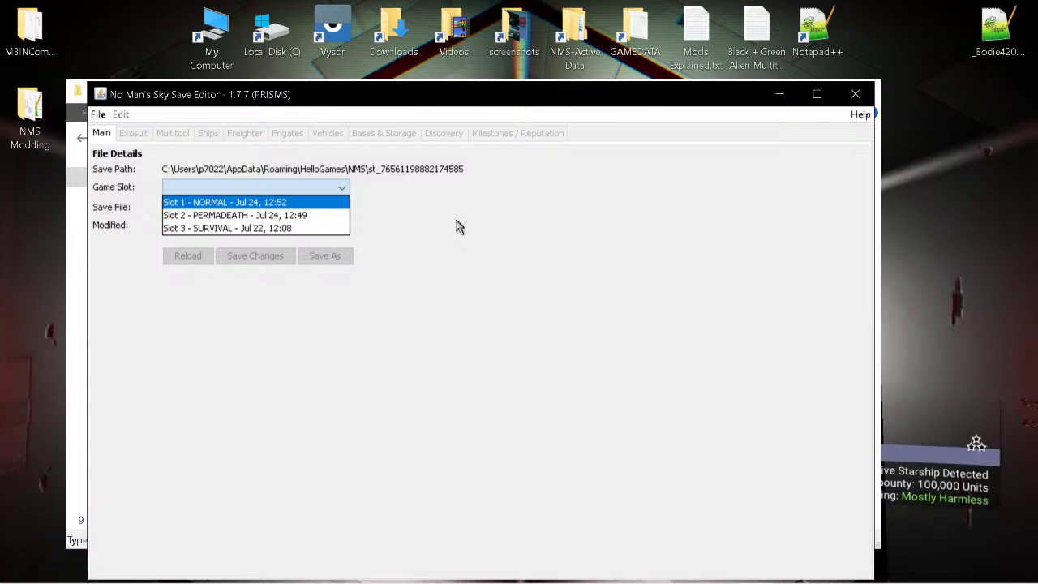
key(Return)
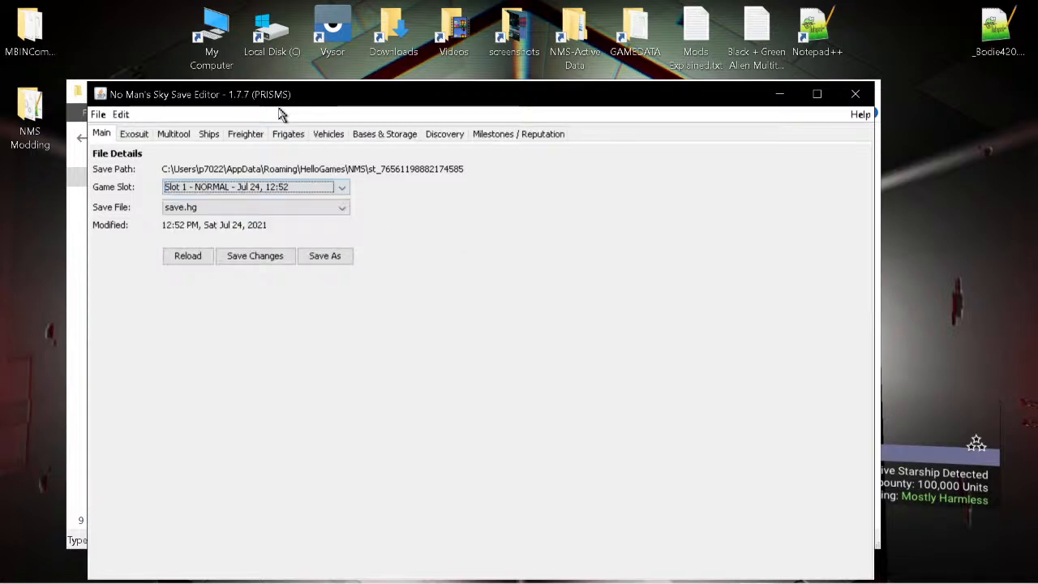
- Review the exosuit stats and inventory, and the multitool's details and class options
click(140, 138)
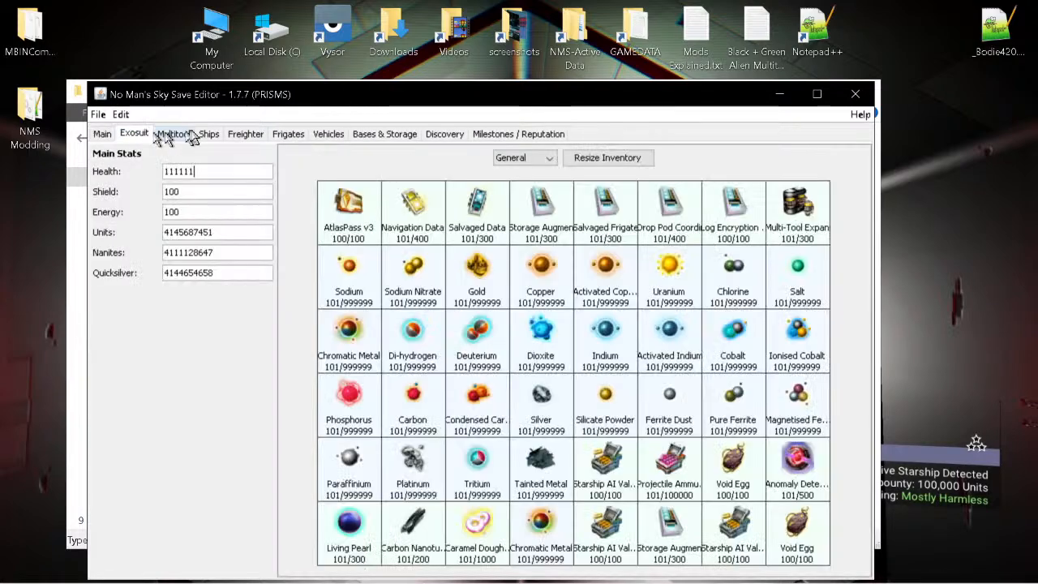
click(175, 136)
click(135, 135)
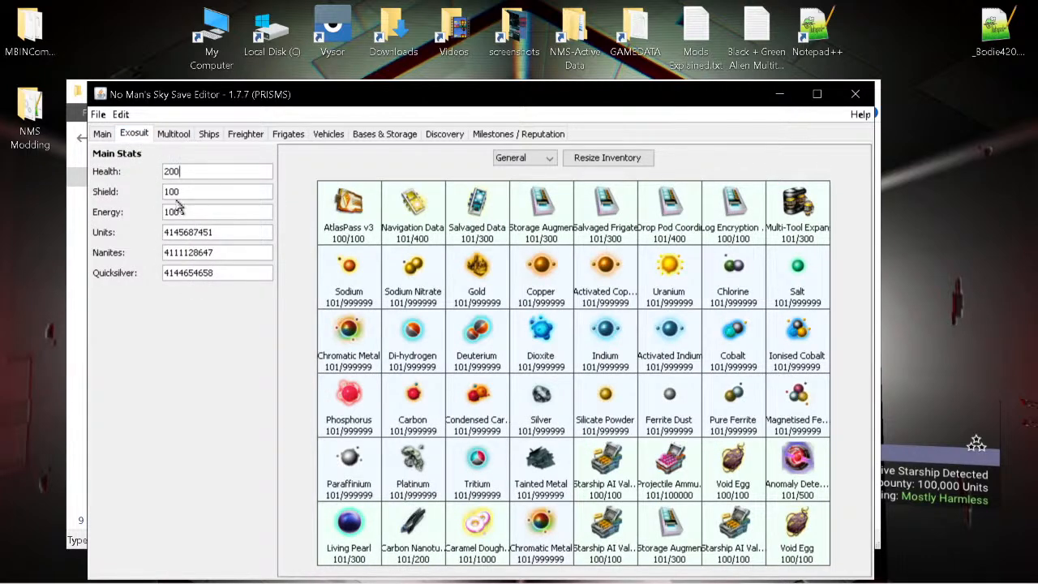
click(176, 137)
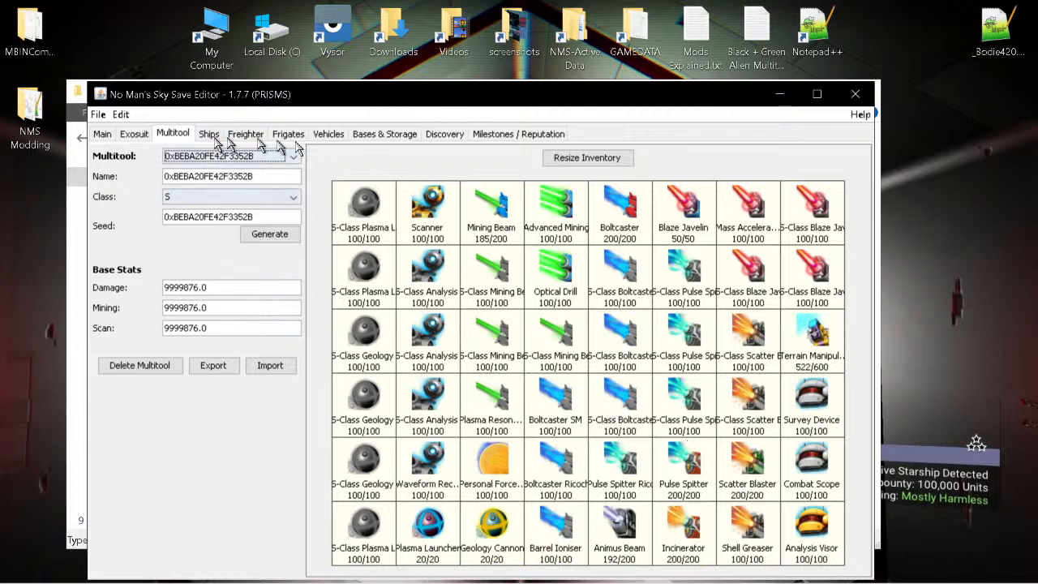
click(258, 197)
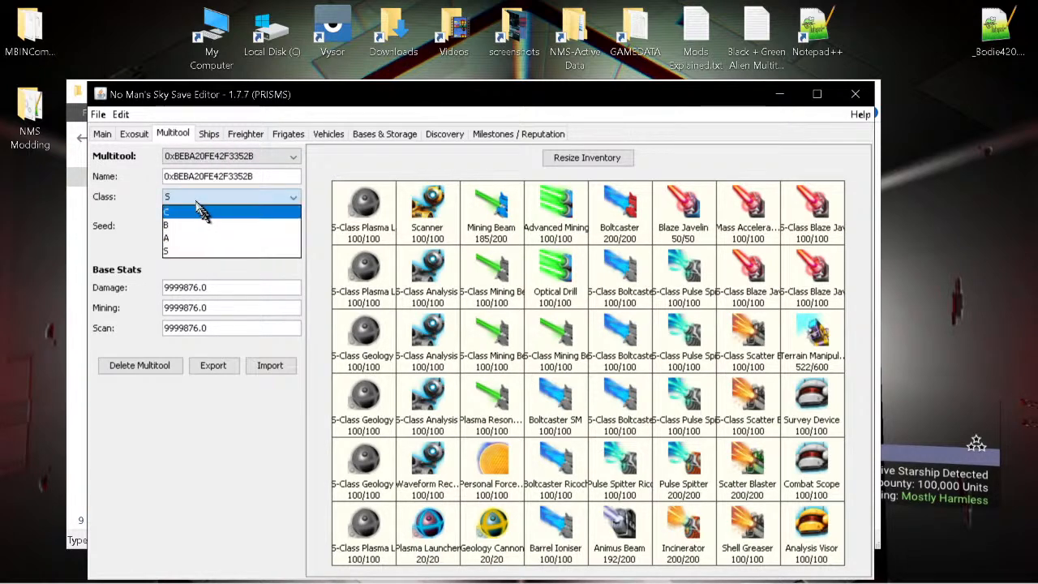
click(143, 200)
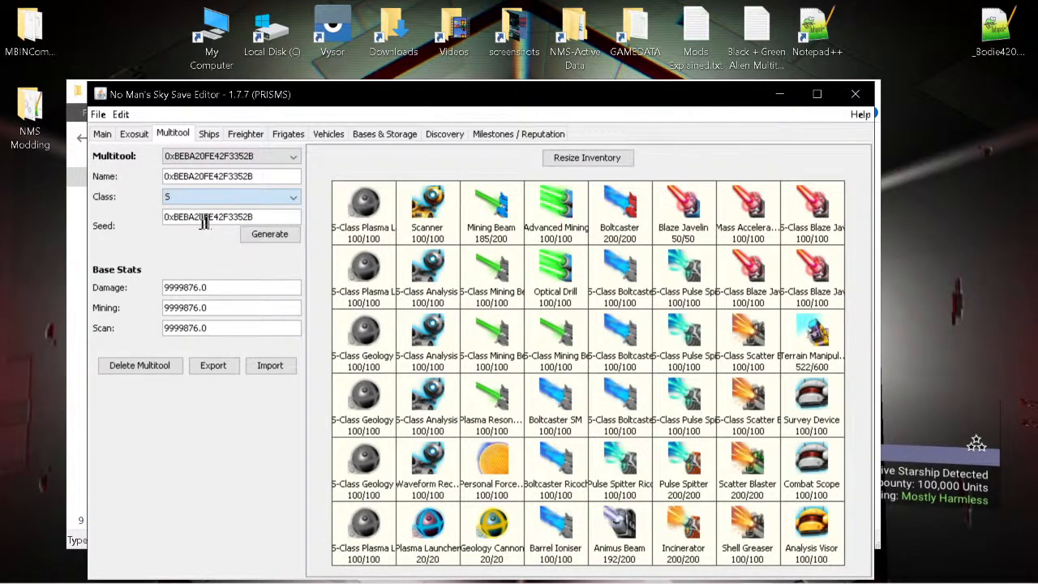
- Review the Sparky 420 ship's type options and display its Technology inventory
click(209, 135)
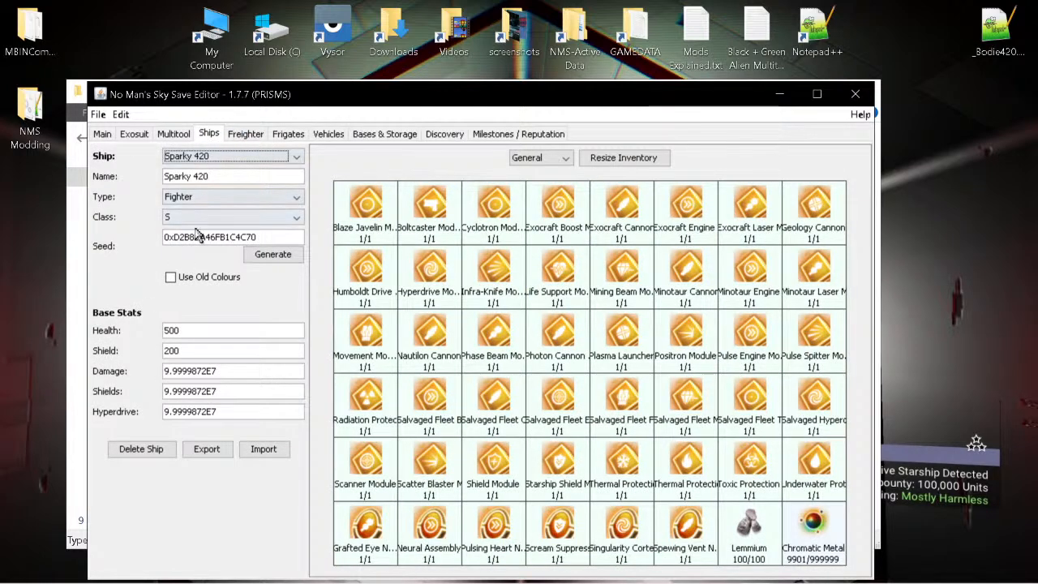
click(266, 175)
click(230, 199)
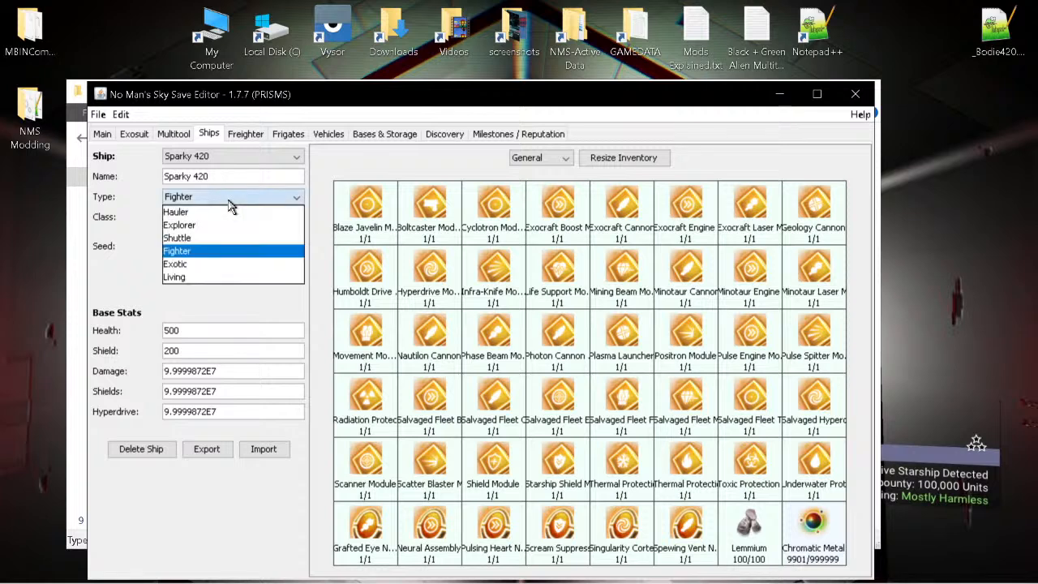
click(230, 203)
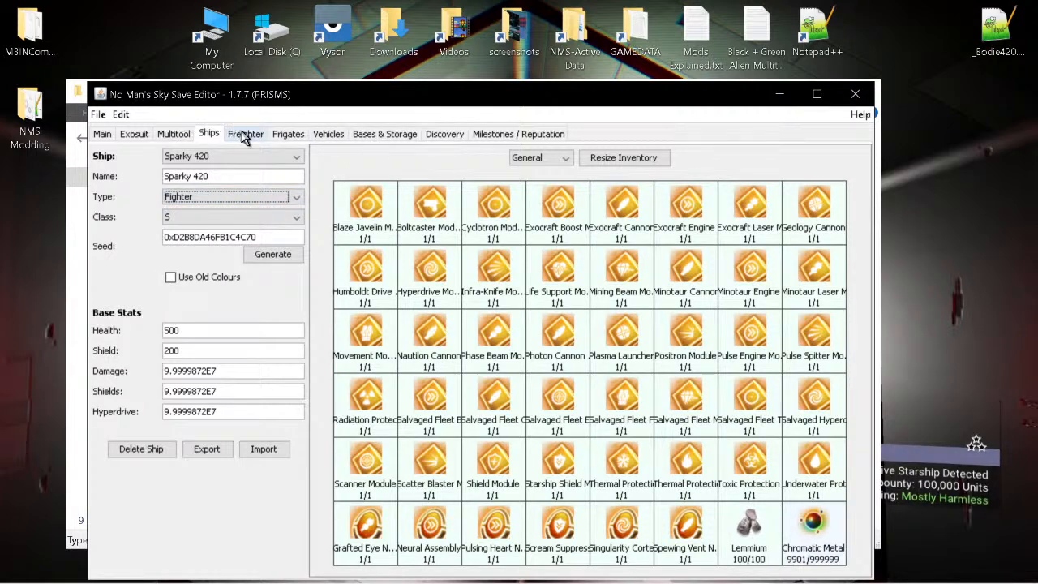
click(226, 206)
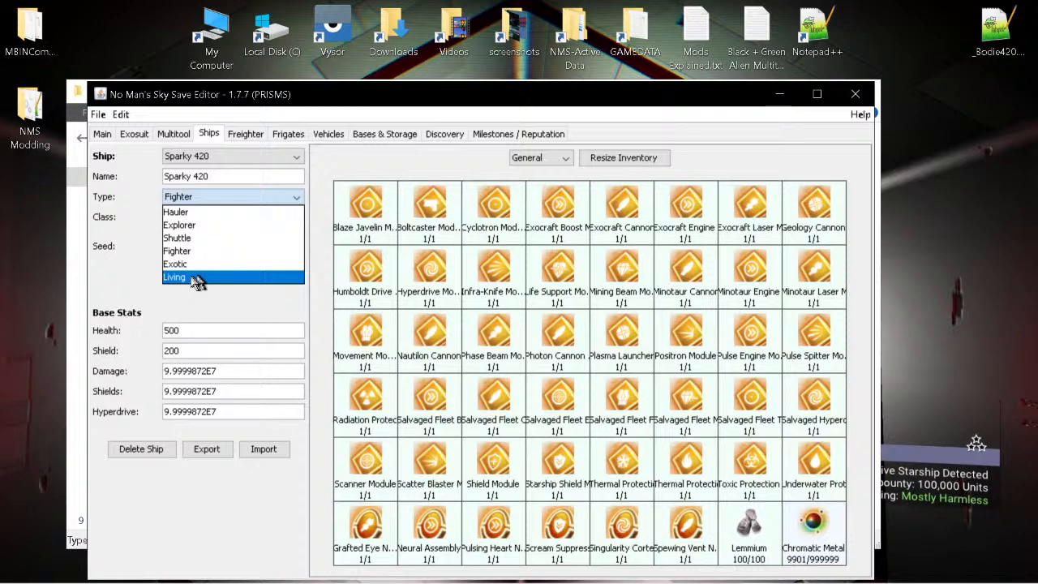
click(118, 177)
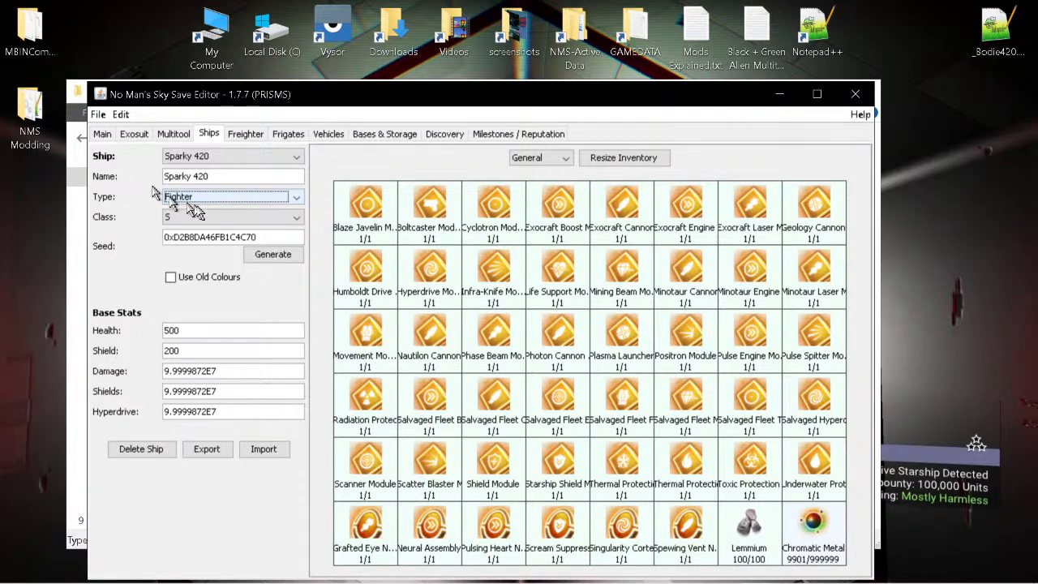
click(539, 157)
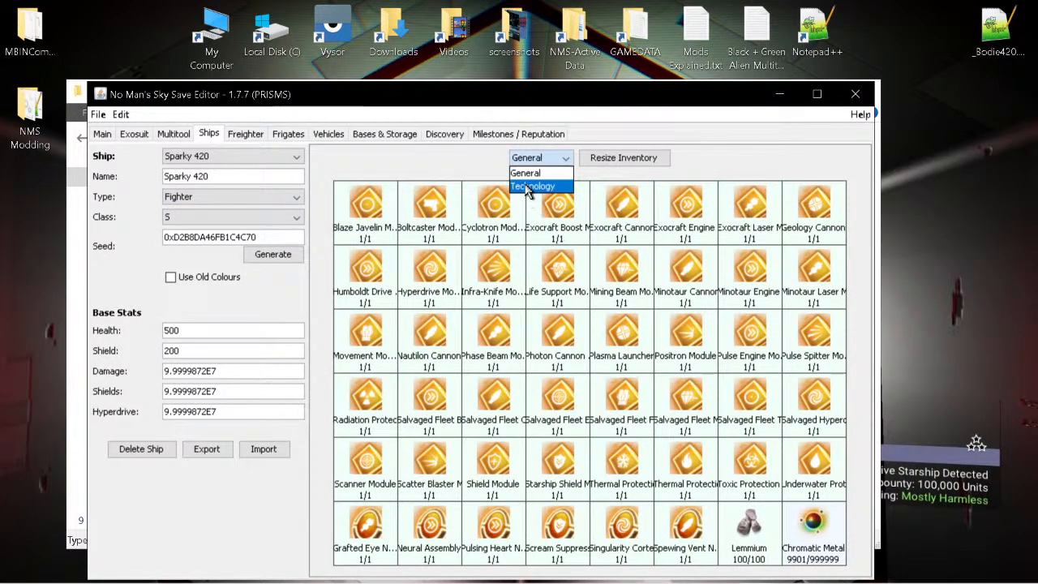
click(528, 187)
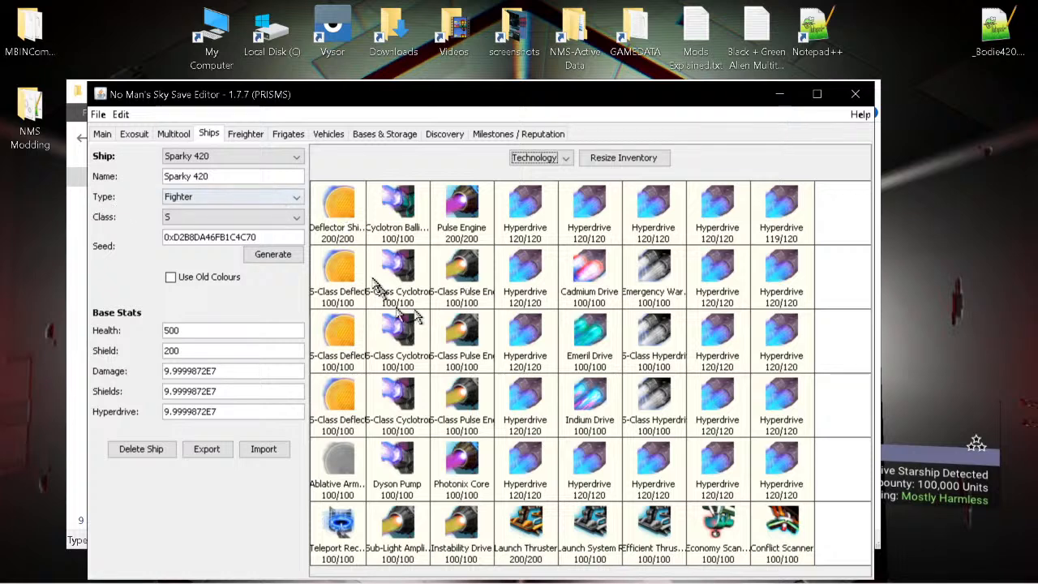
- Look over the freighter details and delete the frigate Normandy [29] from the frigate list
click(245, 135)
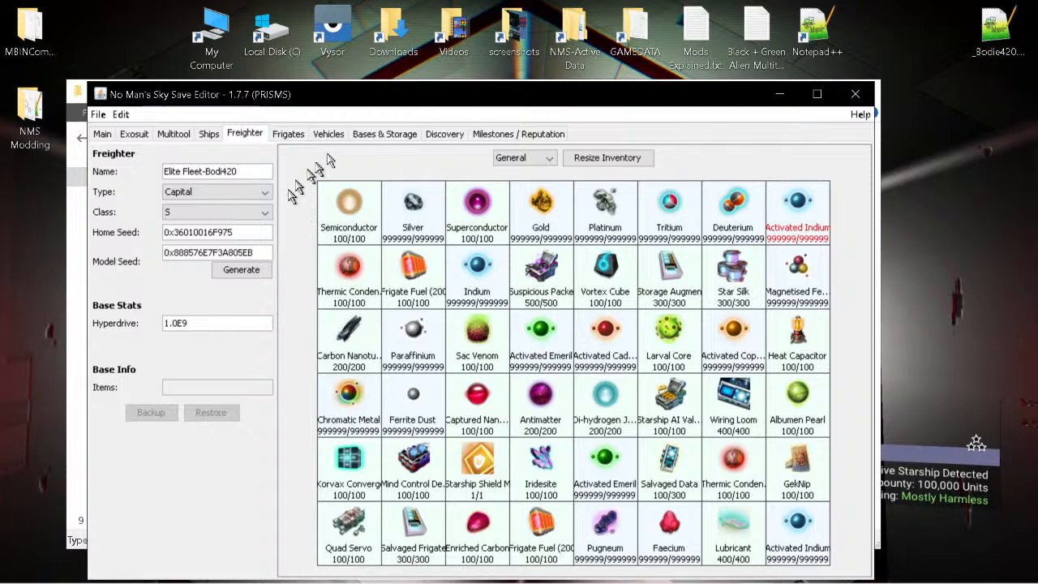
click(287, 133)
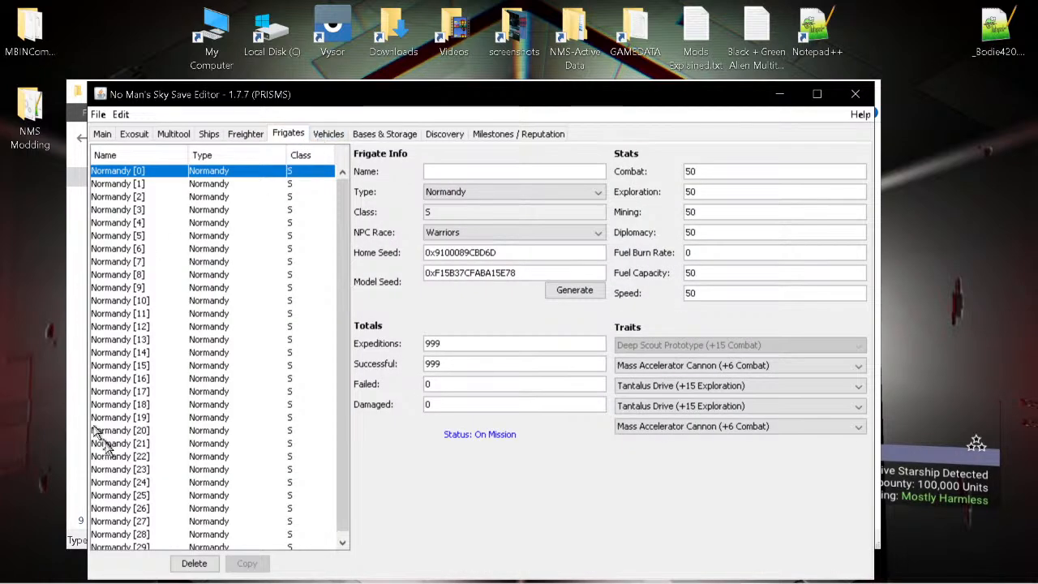
scroll(200, 235, down, 1)
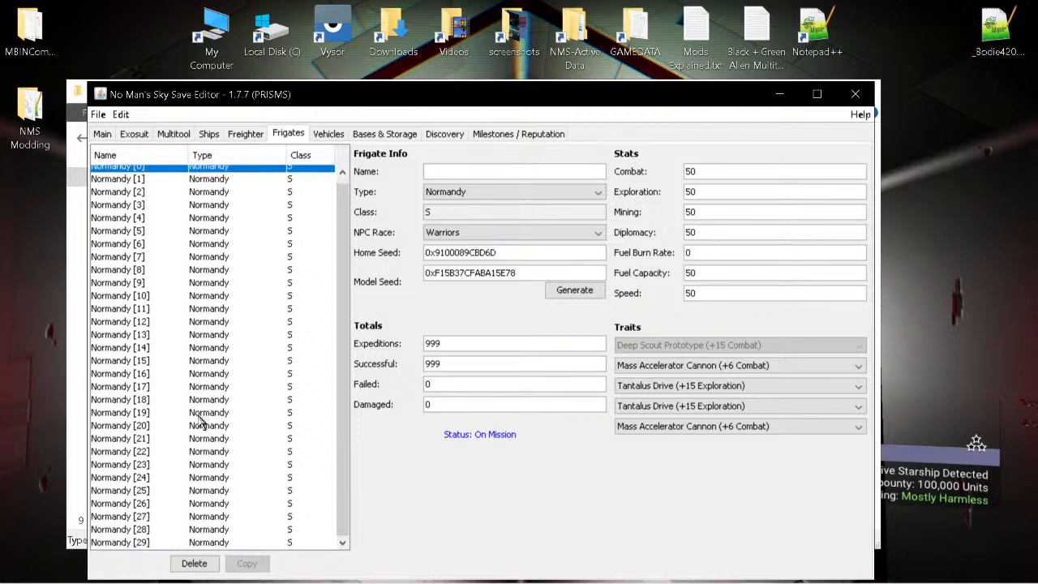
click(206, 542)
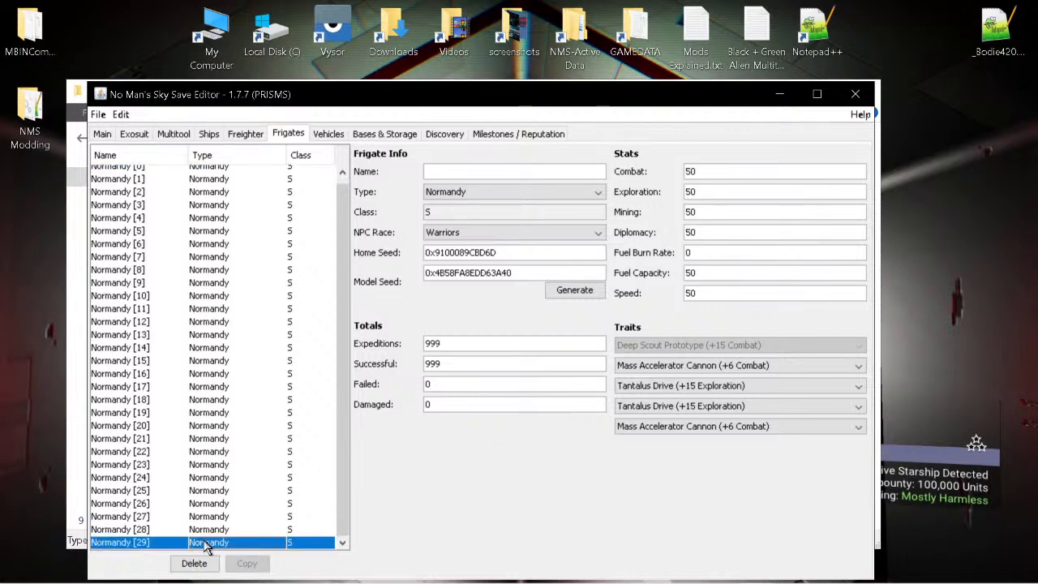
click(197, 564)
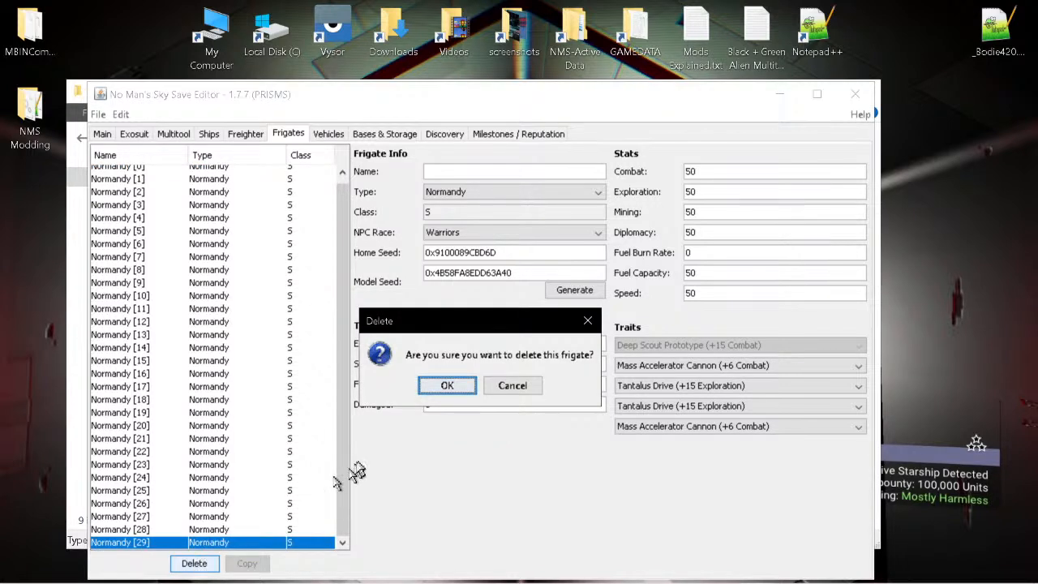
click(441, 389)
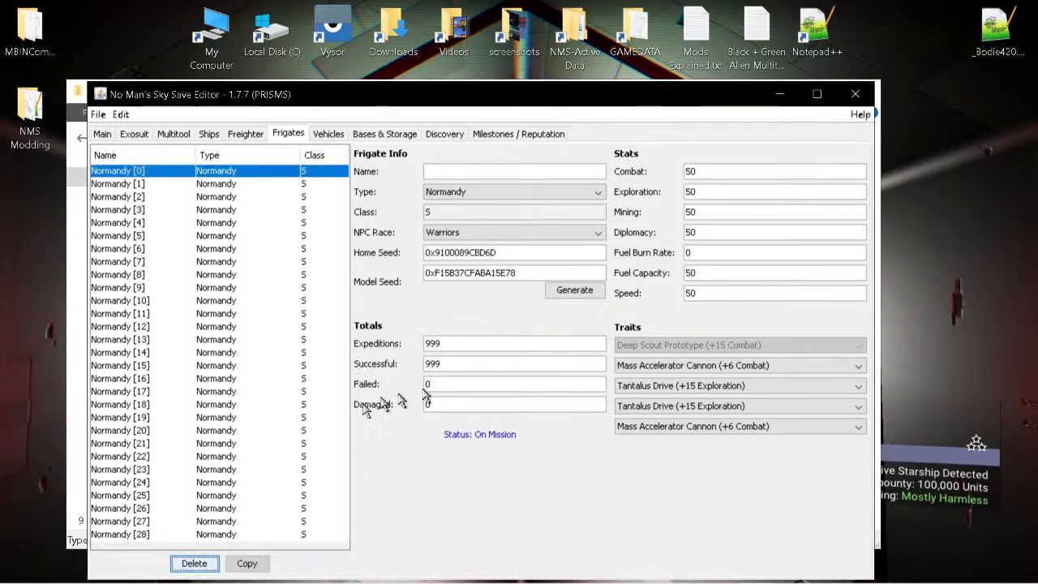
- Delete the frigate Normandy [27] and confirm the deletion
click(214, 525)
click(203, 563)
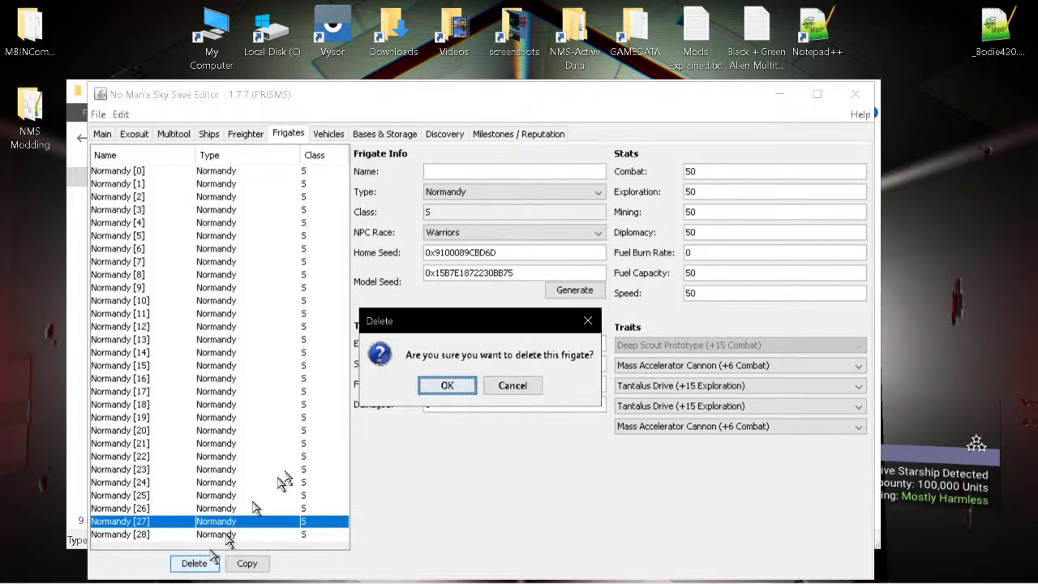
click(410, 387)
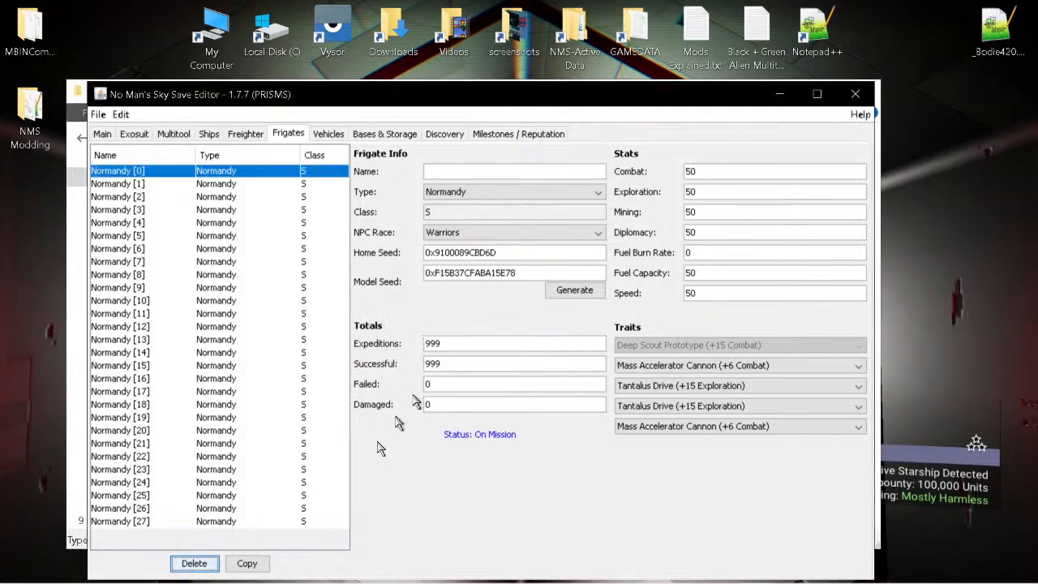
- Try to delete the frigate Normandy [0]
click(203, 562)
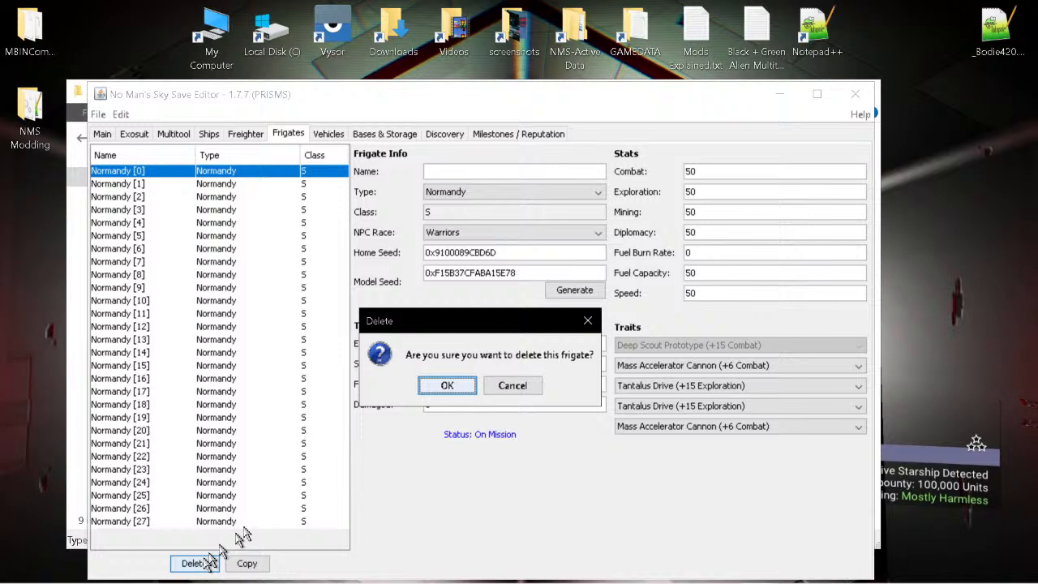
click(437, 386)
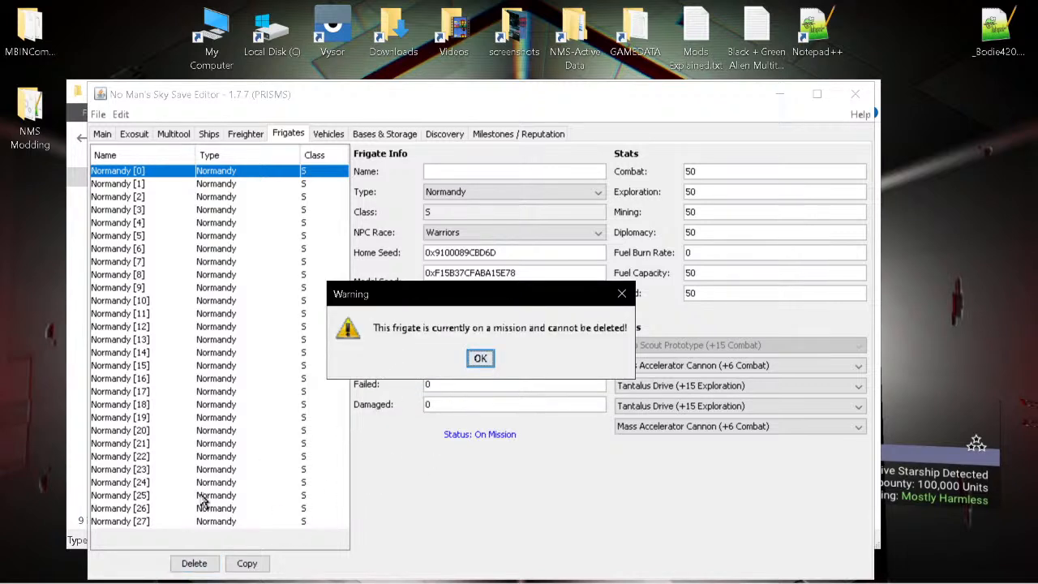
click(480, 358)
- Delete the frigate Normandy [26] and confirm the deletion
click(228, 512)
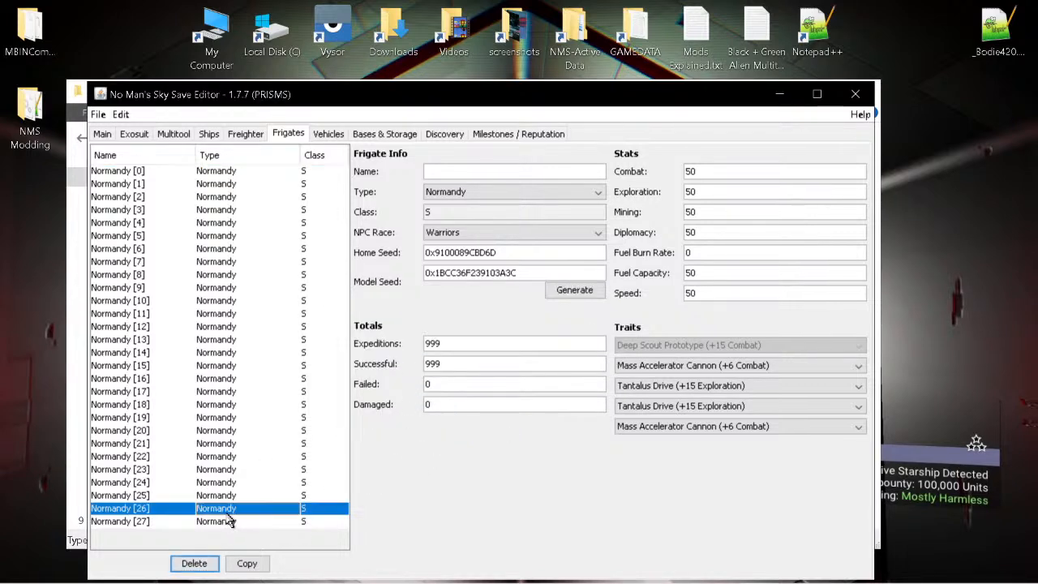
click(194, 563)
click(448, 386)
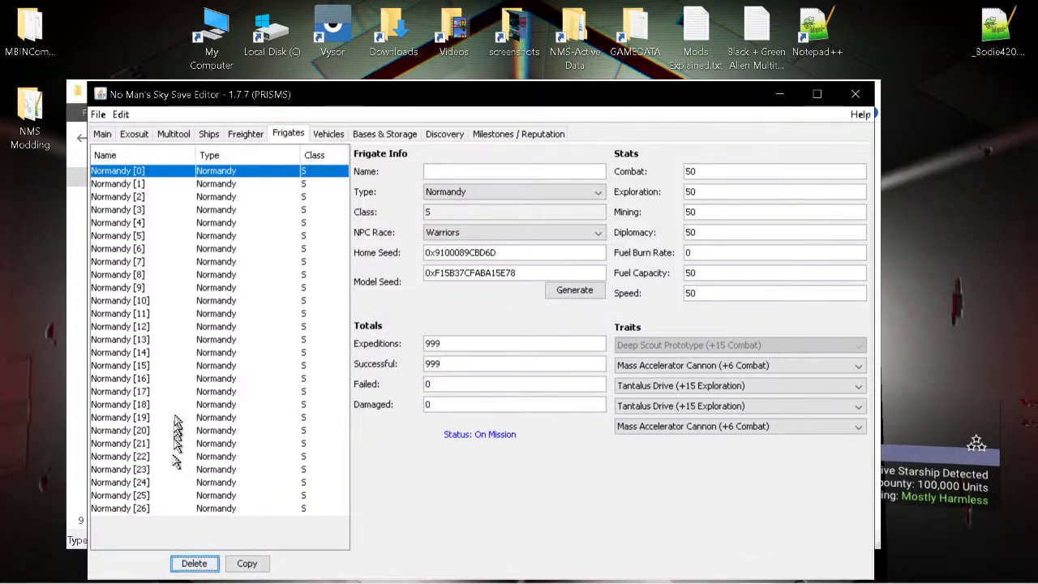
- Copy the frigate Normandy [1] three times, filling the frigate list back up to Normandy [29]
click(200, 184)
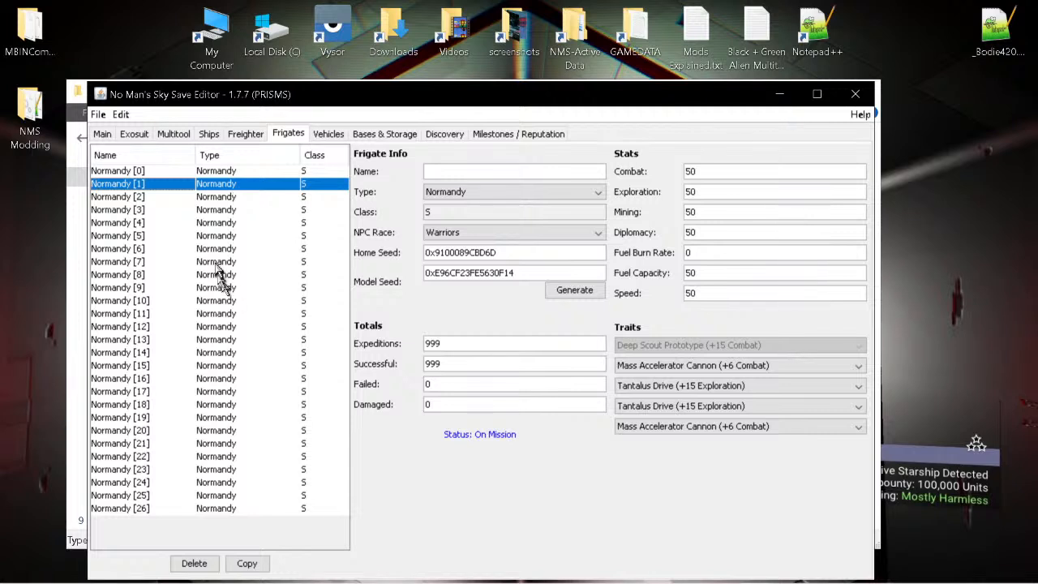
click(247, 566)
click(247, 565)
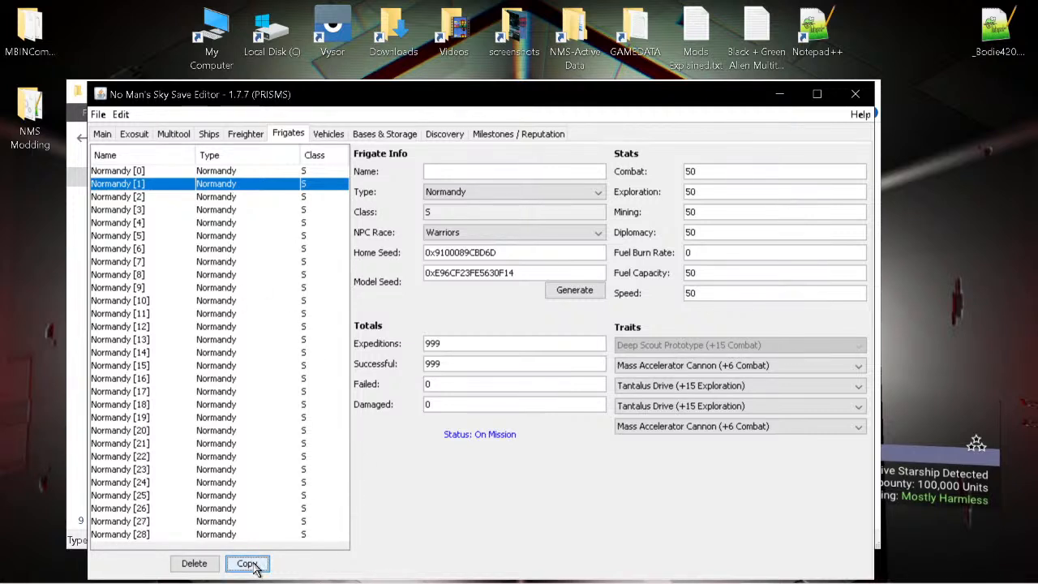
click(255, 566)
scroll(177, 482, down, 1)
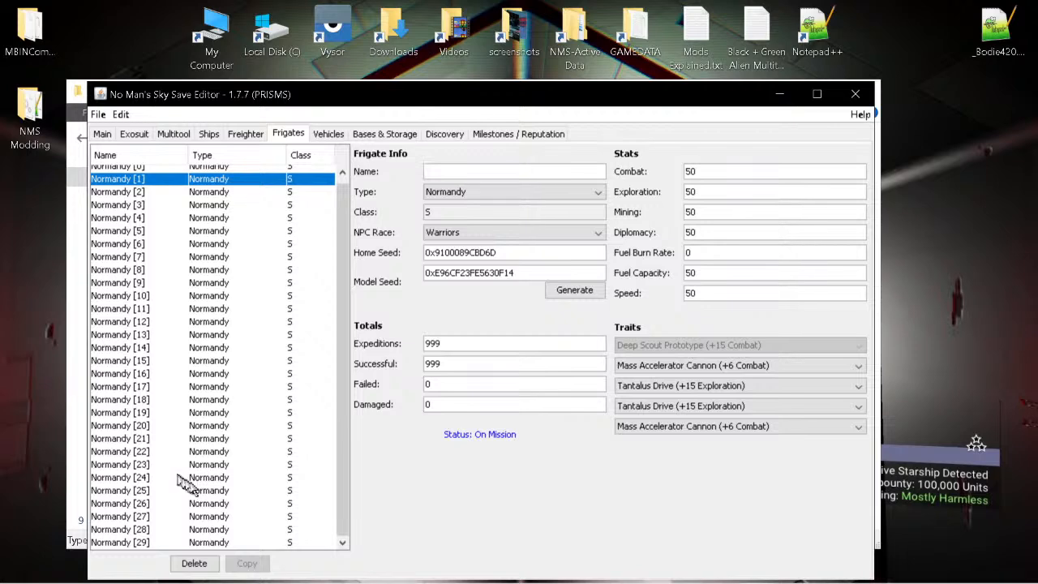
scroll(172, 466, up, 1)
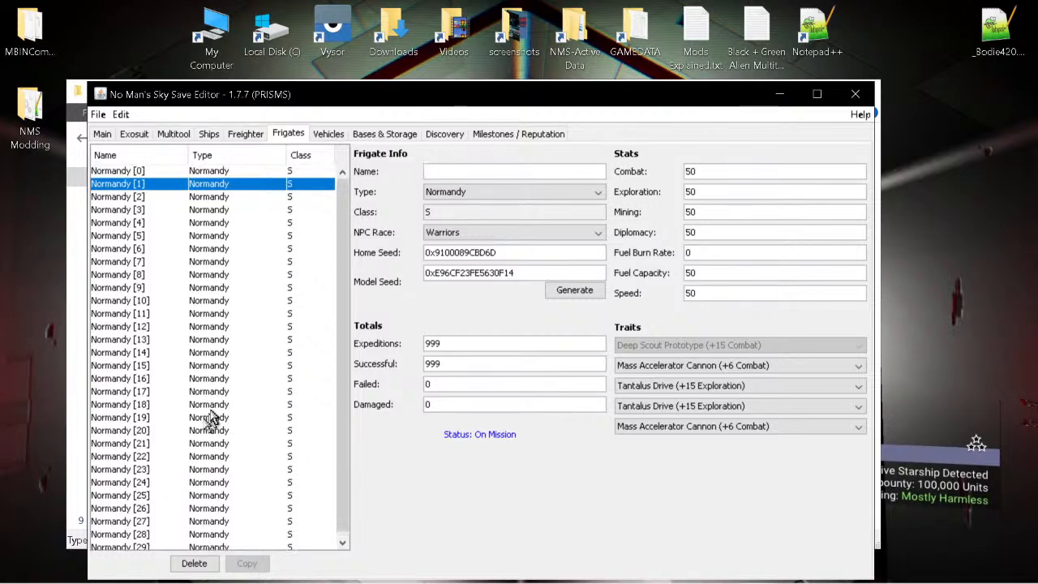
scroll(215, 403, down, 1)
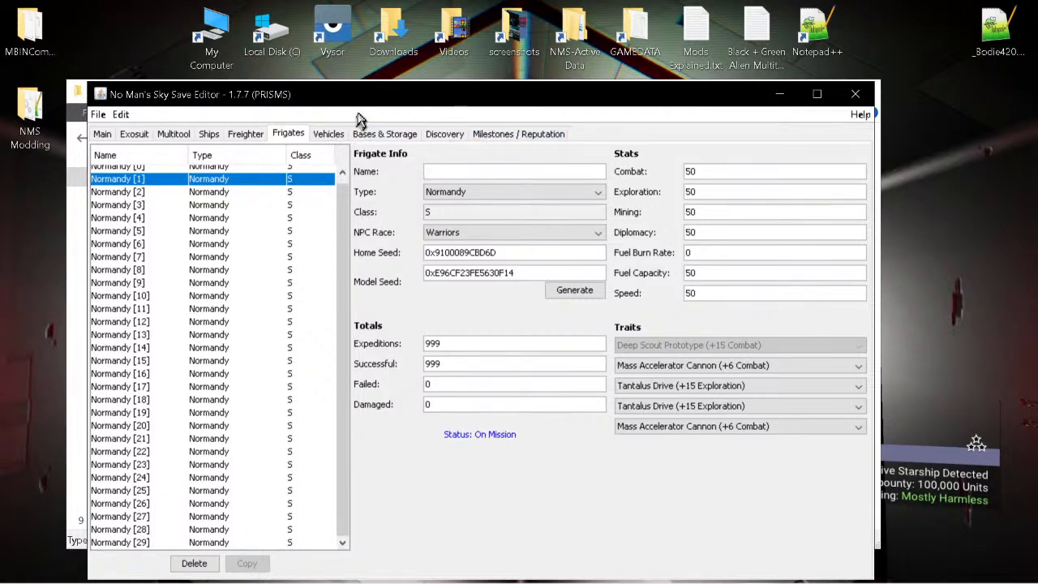
- Start adding an item to the Roamer's free slot beside Ferrite Dust, with type Product and category Curiosity
click(328, 134)
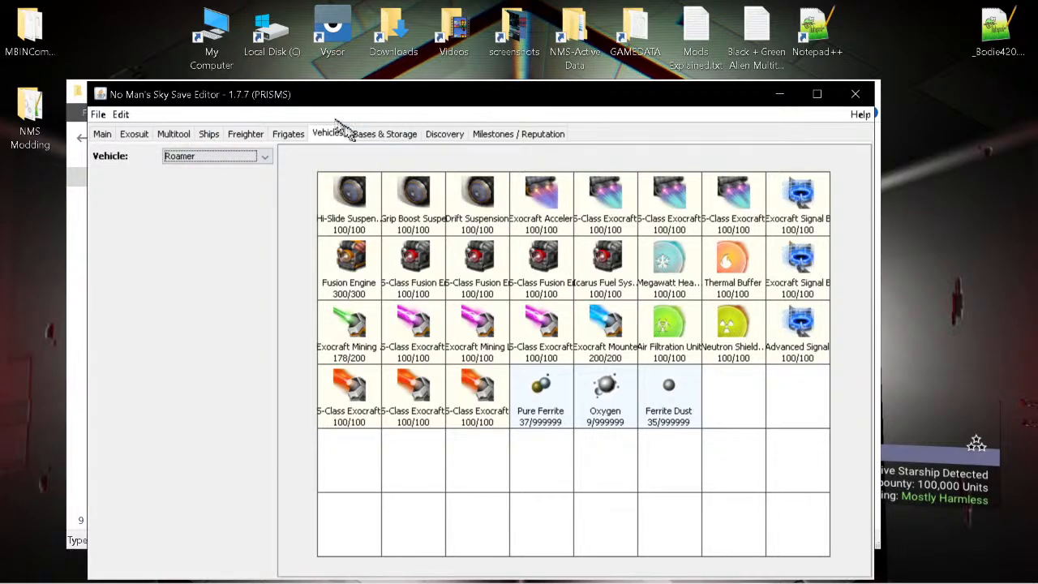
right_click(718, 387)
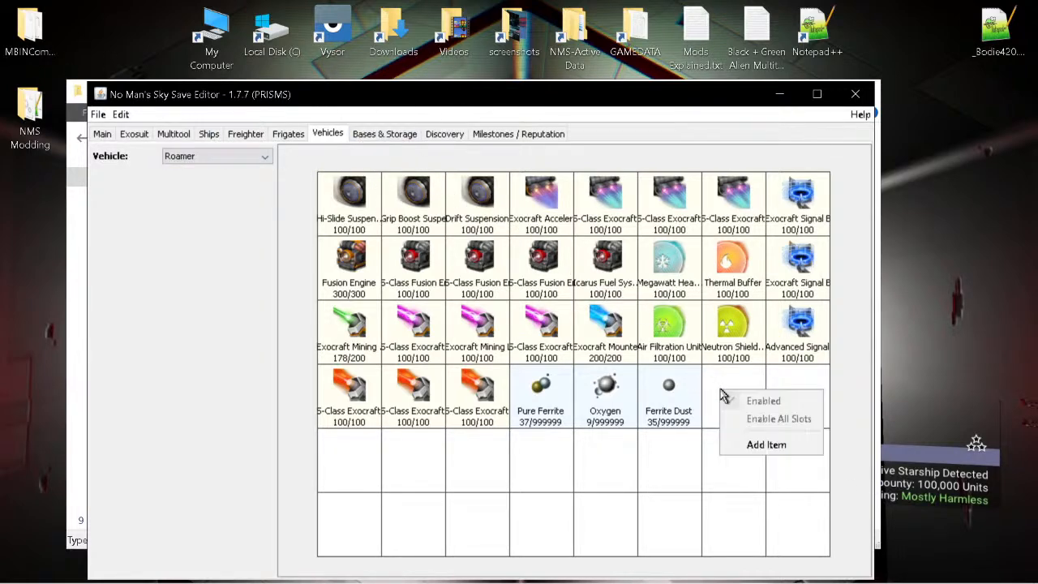
click(745, 448)
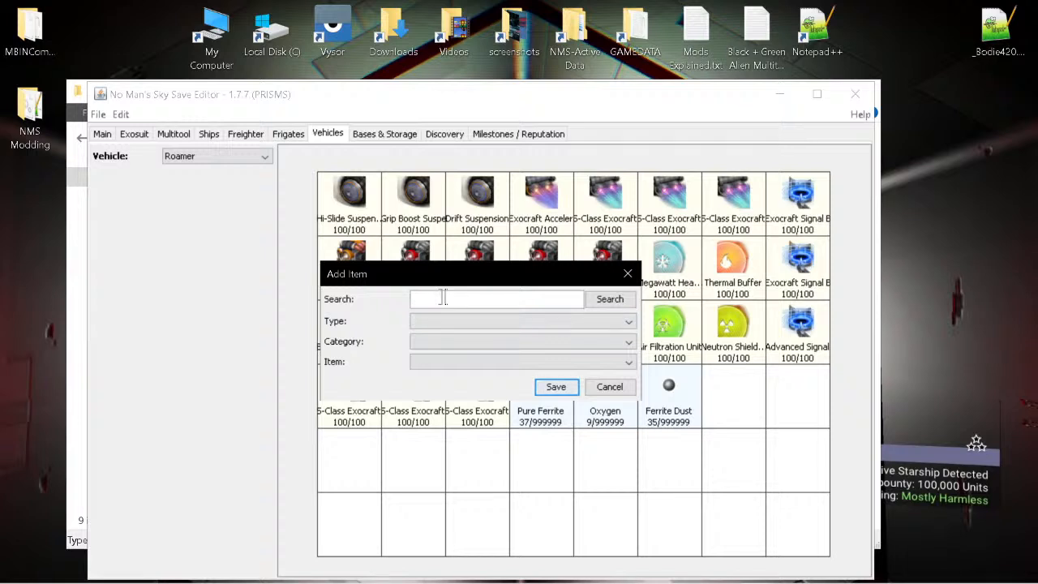
click(544, 335)
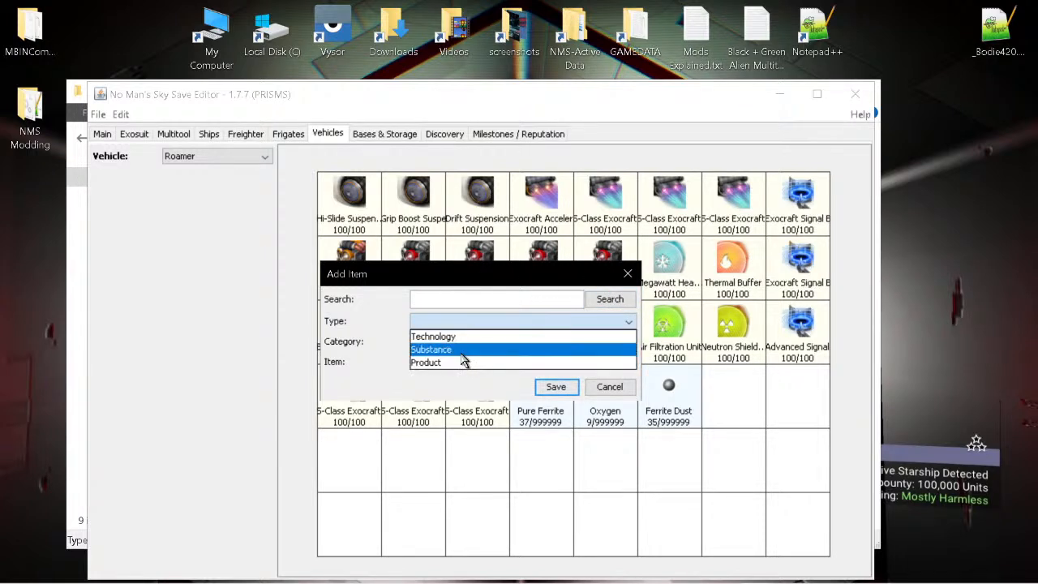
click(466, 372)
click(458, 342)
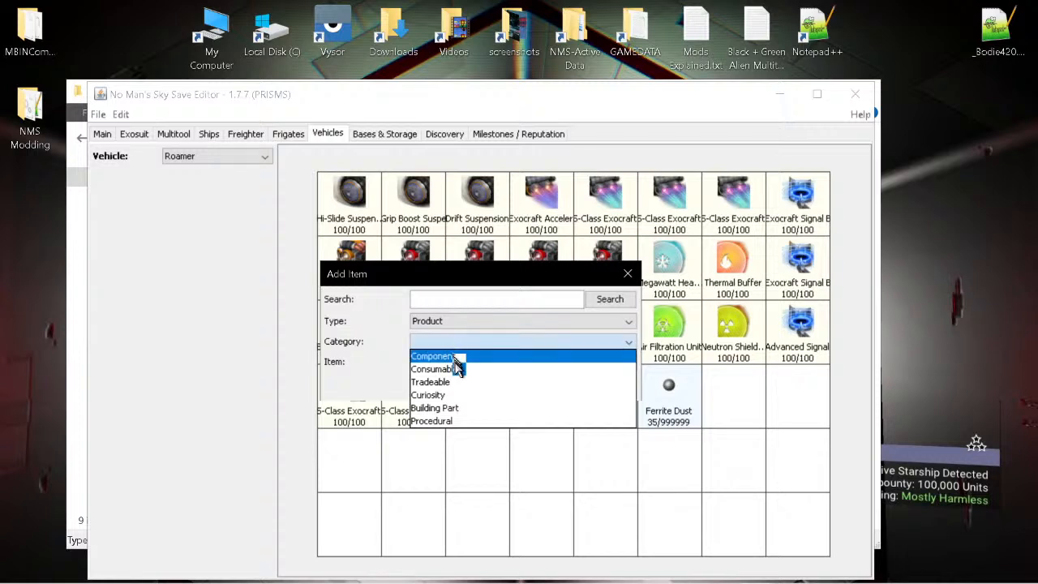
click(455, 395)
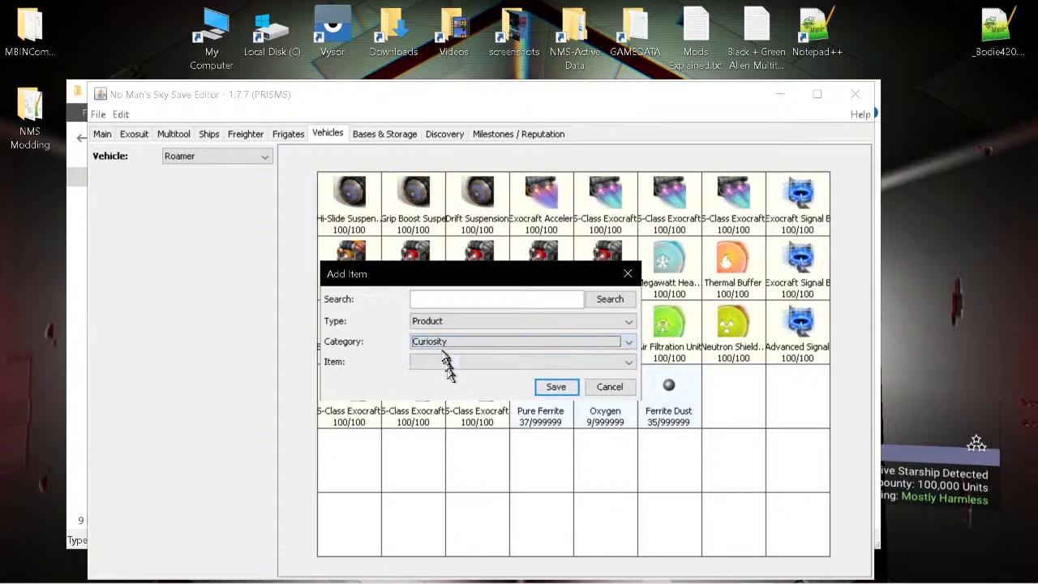
- Choose Void Egg as the new item and save it to the Roamer's inventory
click(452, 362)
click(453, 376)
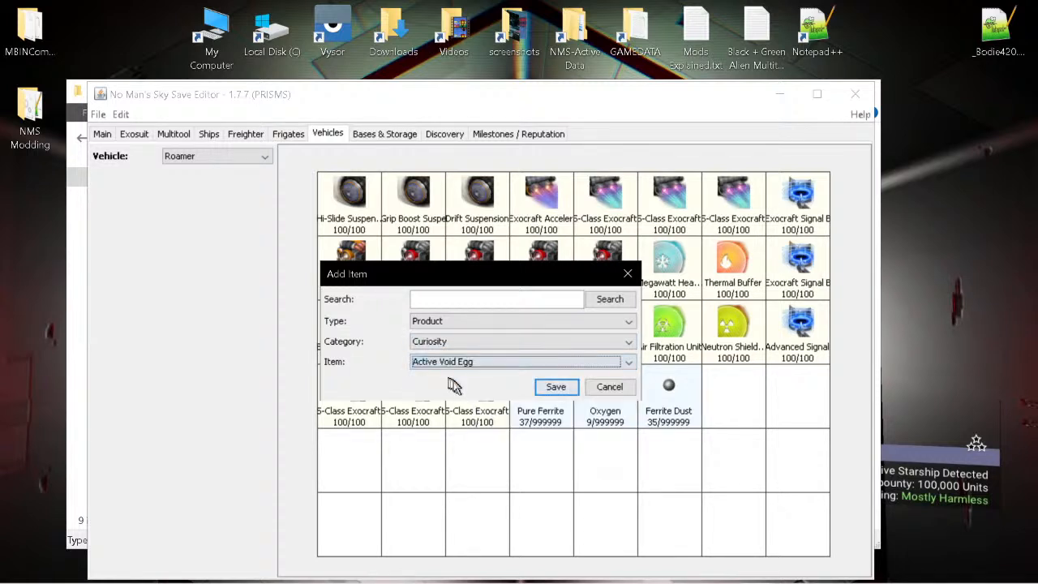
click(491, 363)
scroll(519, 418, down, 15)
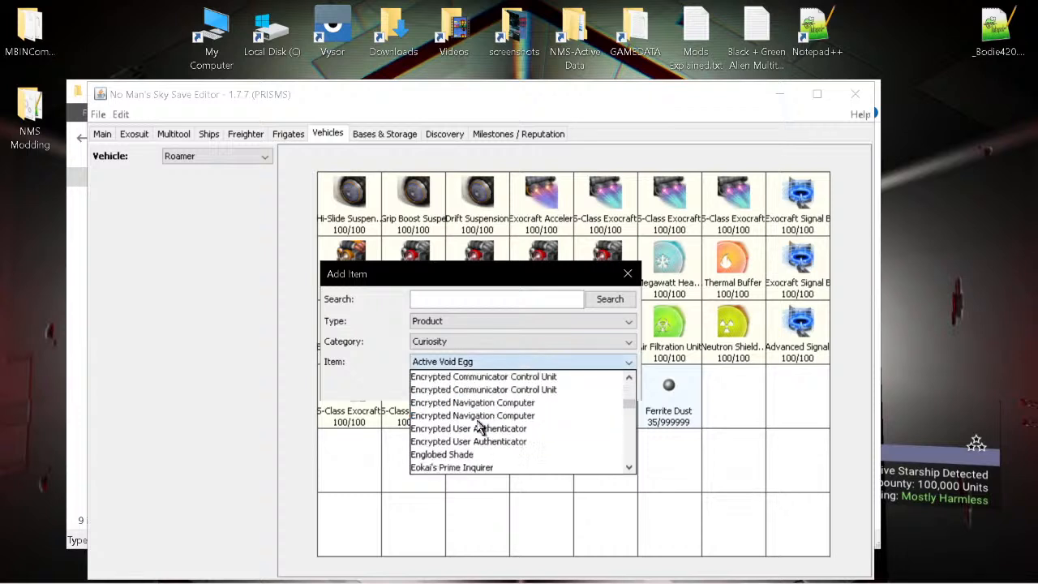
drag(631, 413, 639, 496)
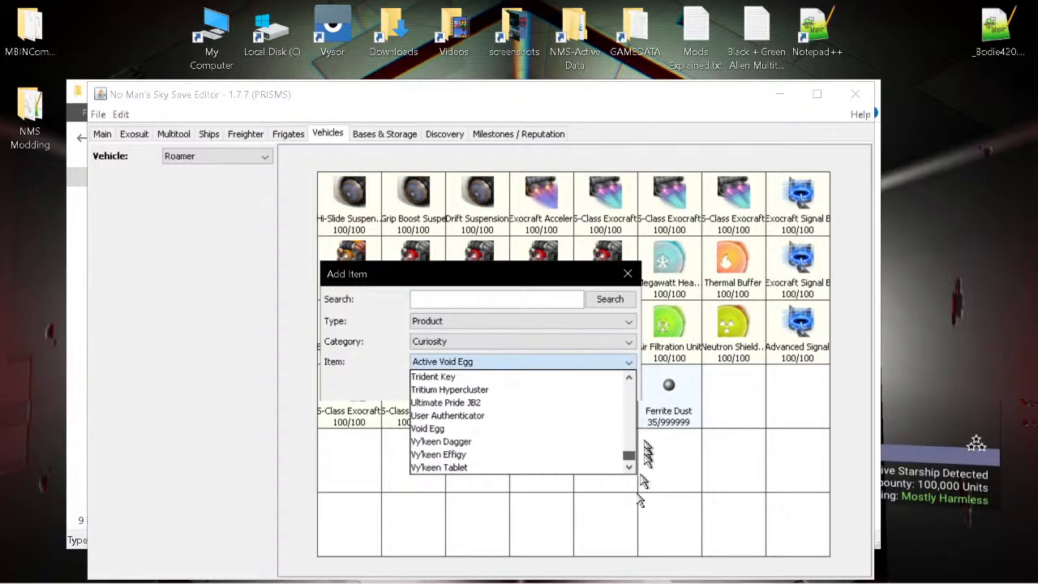
click(443, 429)
click(555, 387)
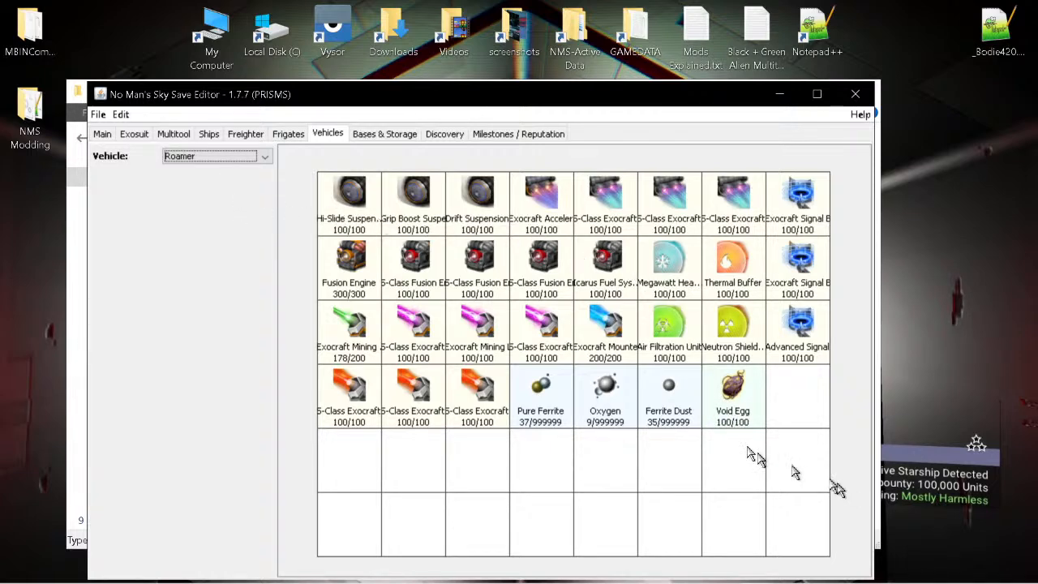
- Add a second Void Egg to the last slot in the fourth row of the Roamer's inventory
right_click(792, 391)
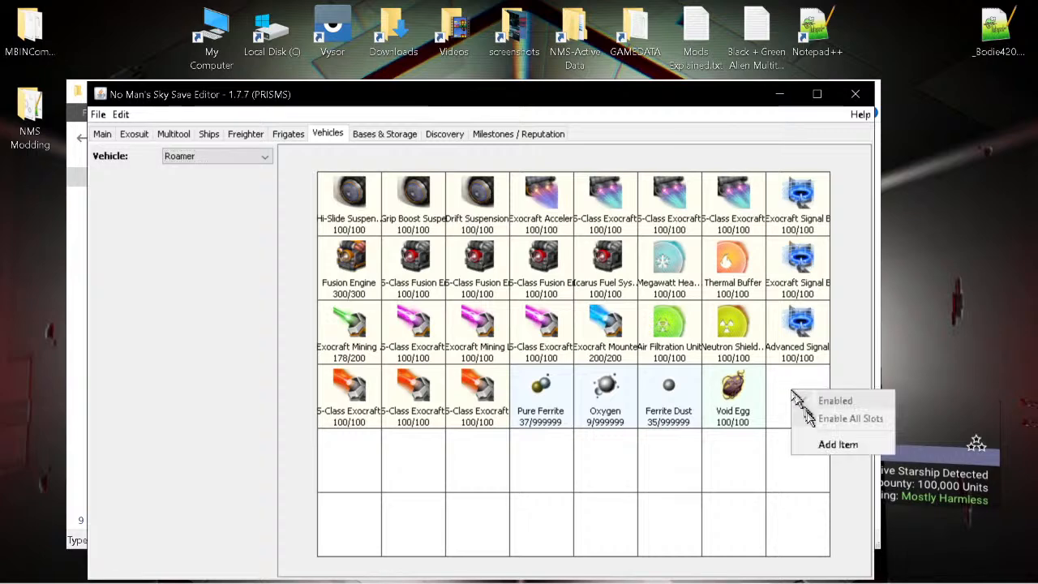
click(831, 443)
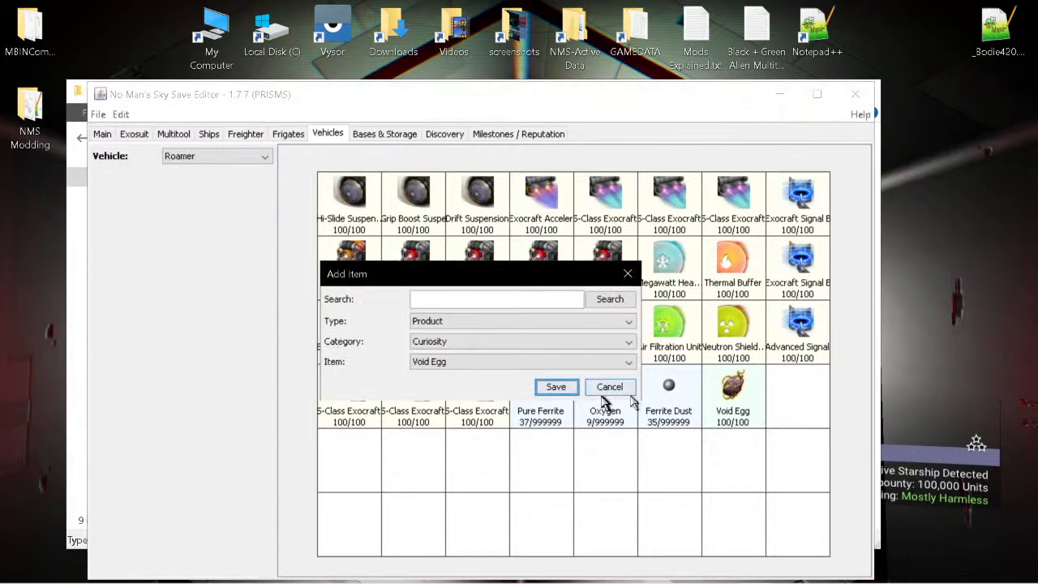
click(556, 387)
- Add Aloe Flesh, a Consumable product, to the second slot in the fifth row of the Roamer's inventory
right_click(412, 442)
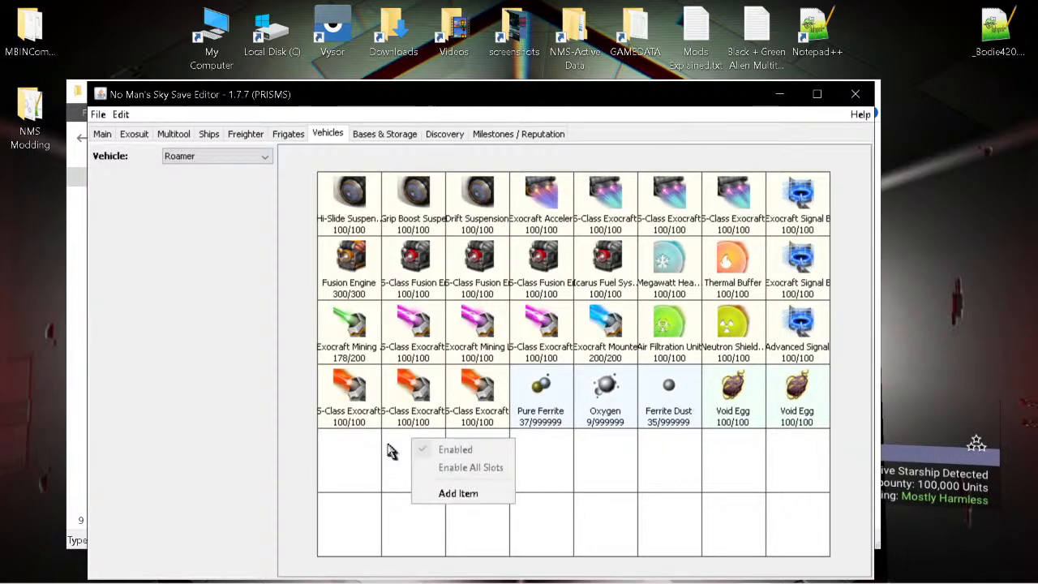
click(434, 494)
click(456, 343)
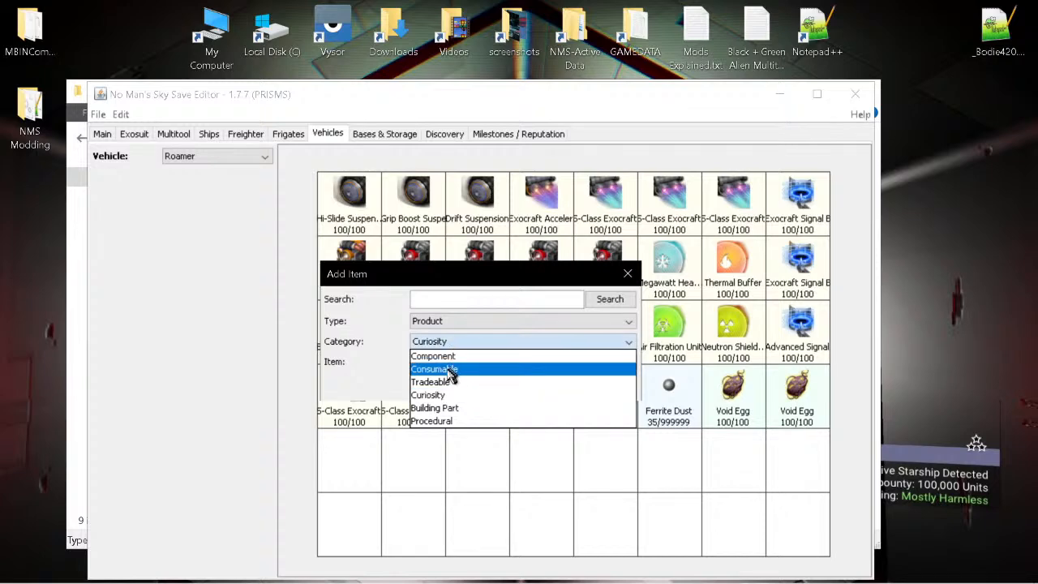
click(446, 369)
click(447, 362)
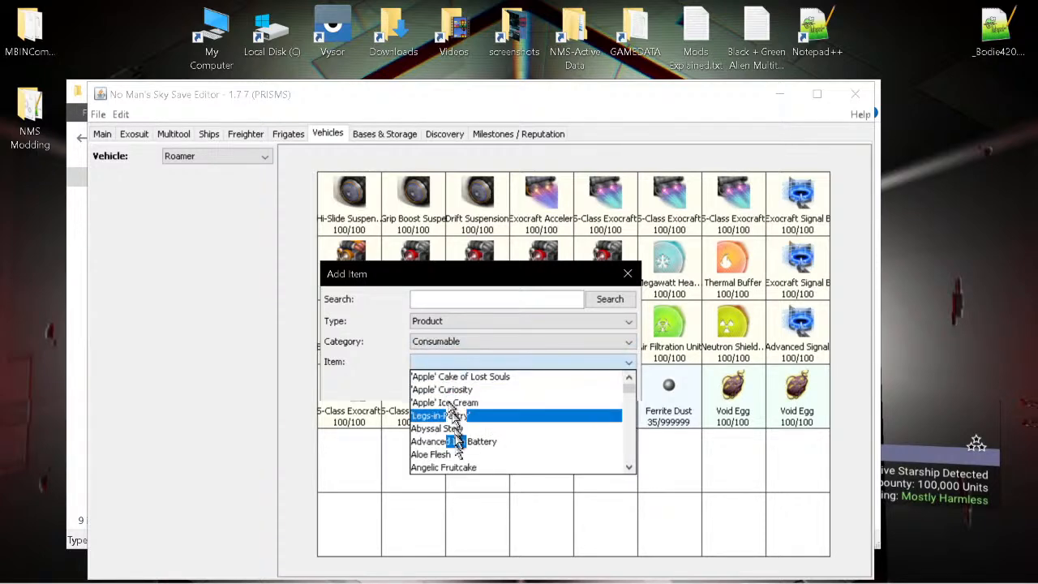
click(444, 454)
click(556, 387)
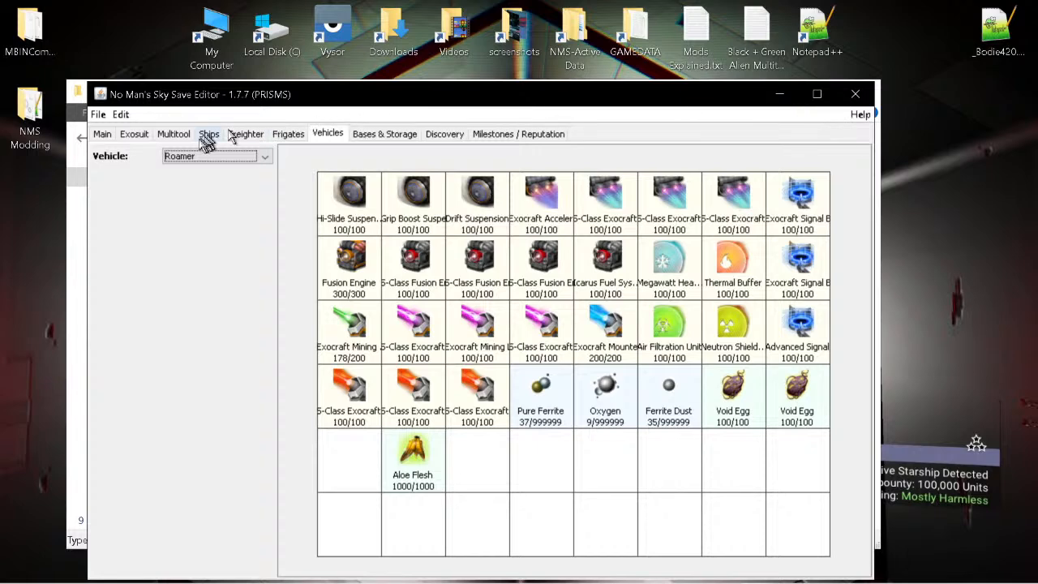
click(285, 138)
click(245, 135)
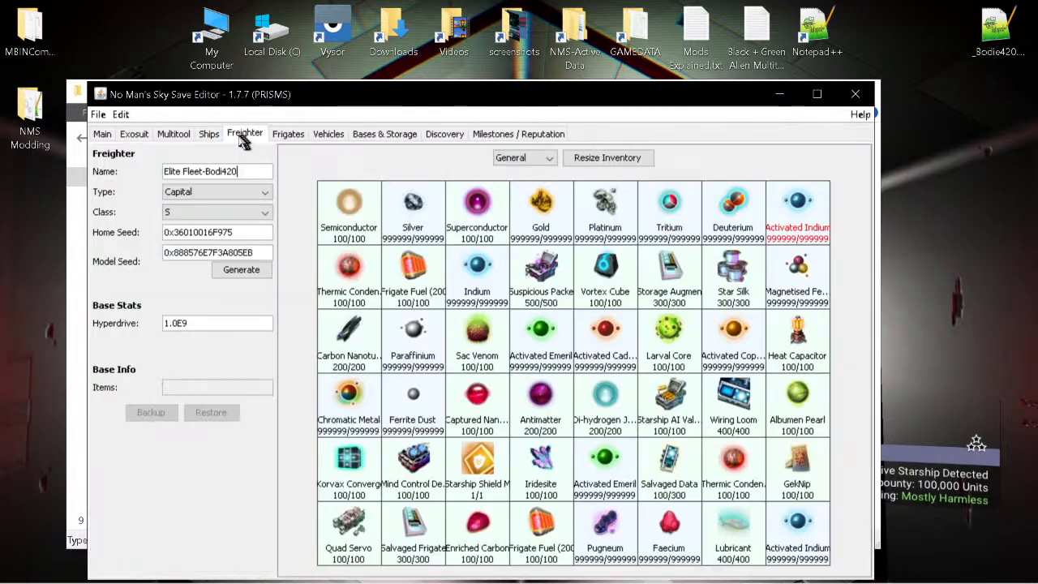
click(299, 138)
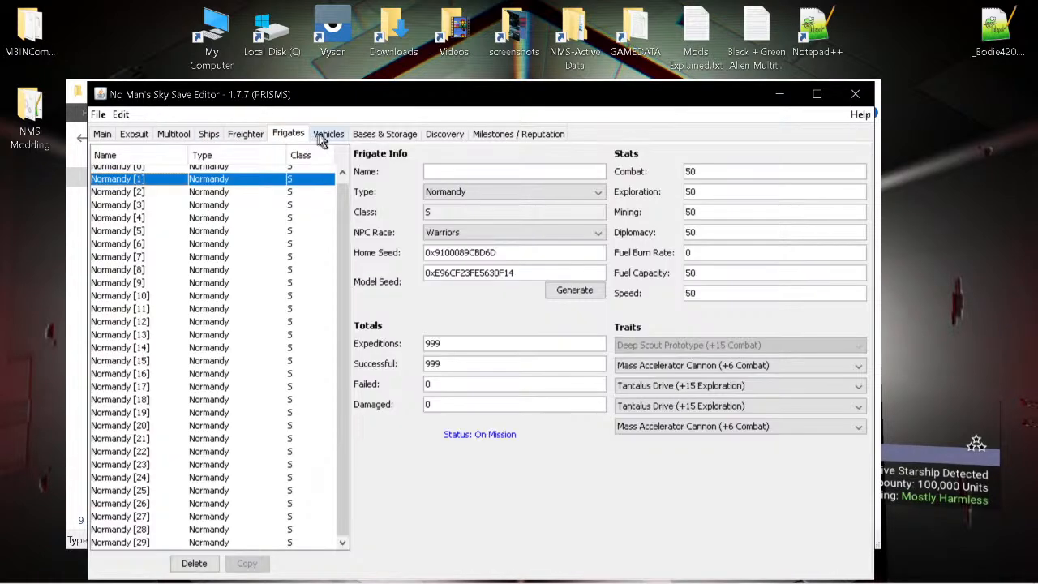
- Delete the Aloe Flesh and the second Void Egg from the Roamer's inventory
click(324, 136)
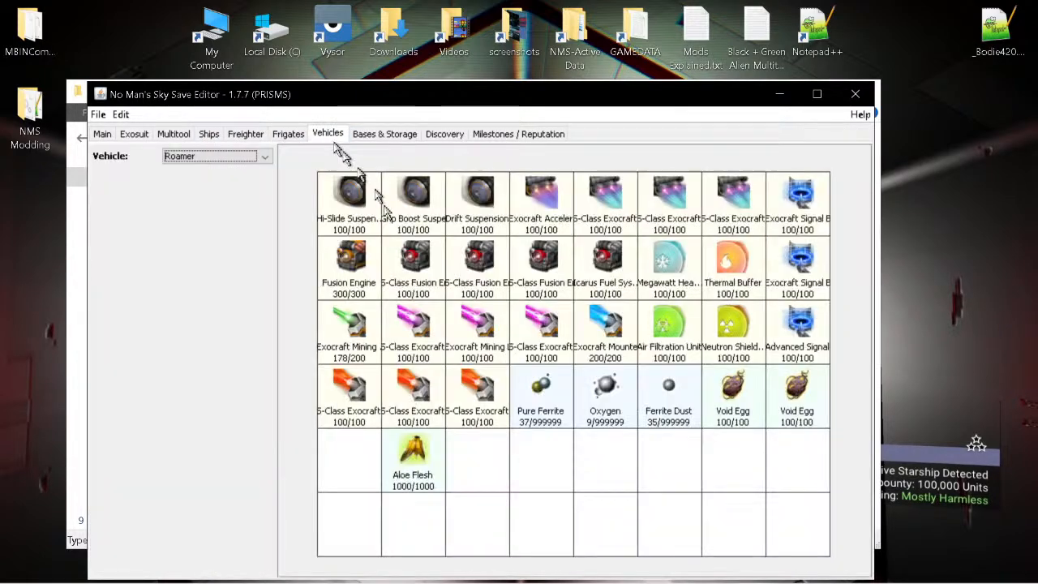
right_click(426, 452)
click(451, 556)
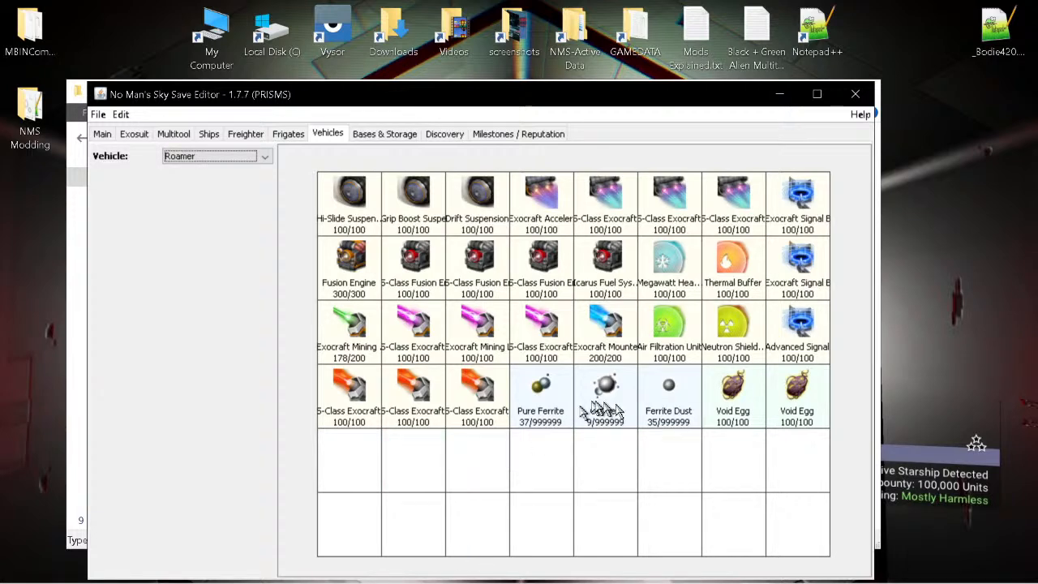
right_click(795, 405)
click(823, 509)
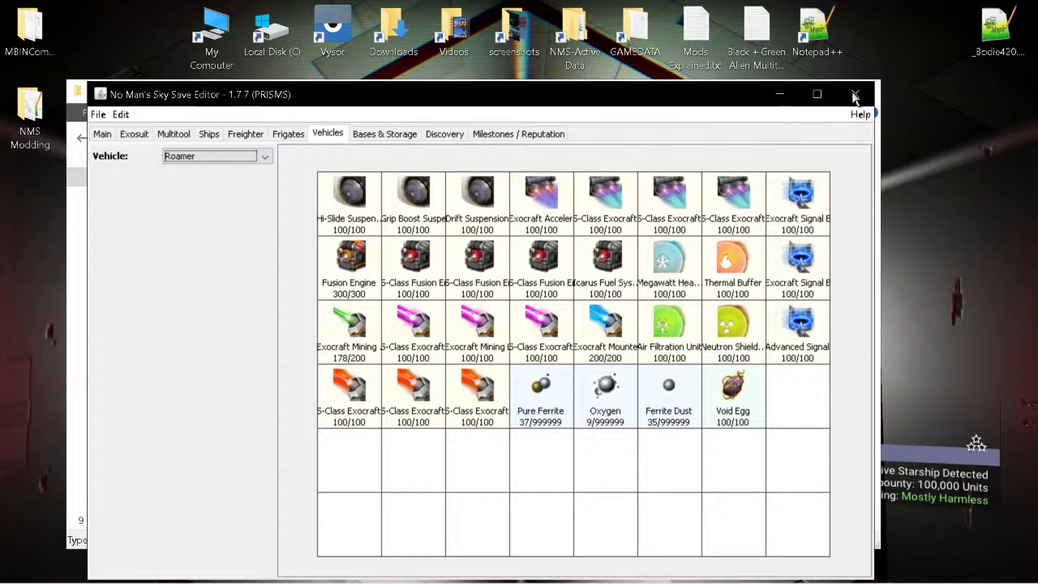
- Add every technology in the Add Known Technologies list to the save's known technologies
click(371, 134)
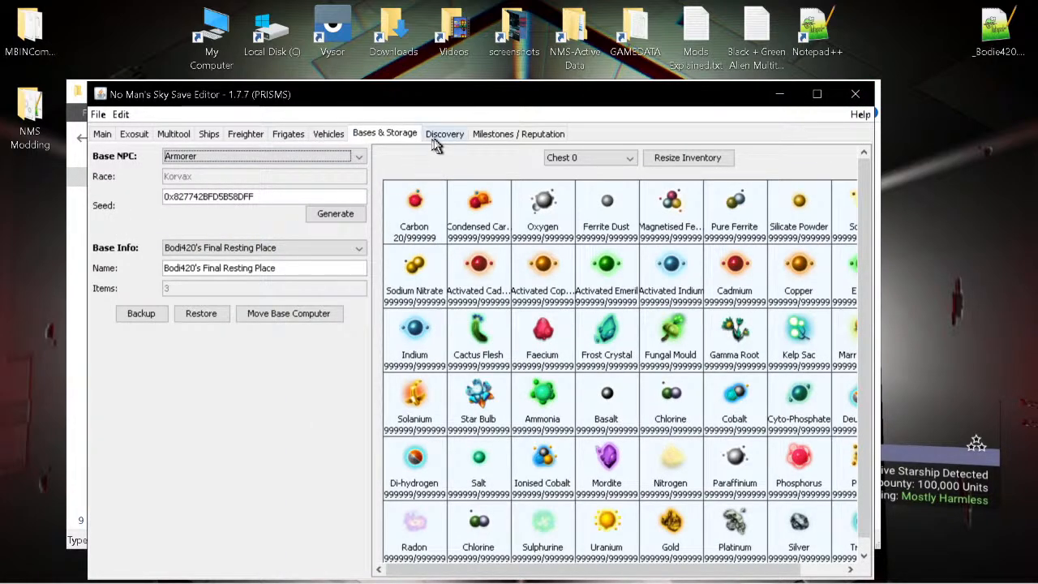
click(442, 135)
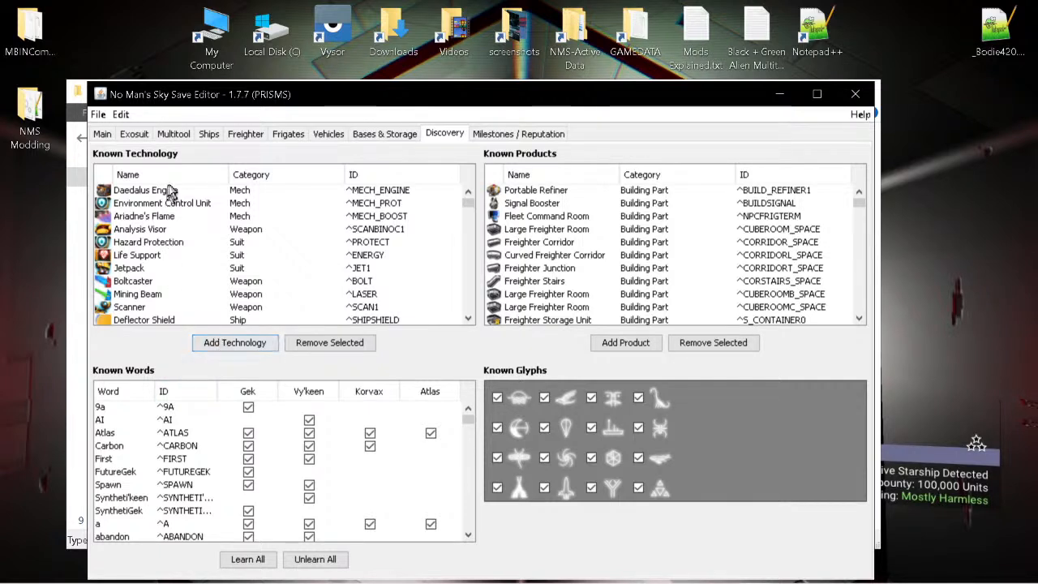
click(240, 344)
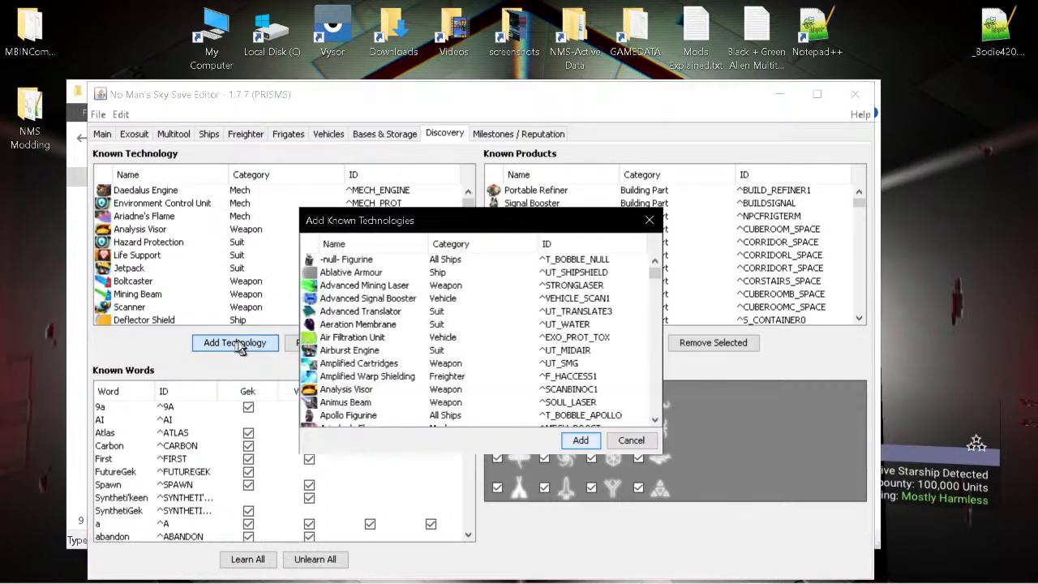
click(379, 313)
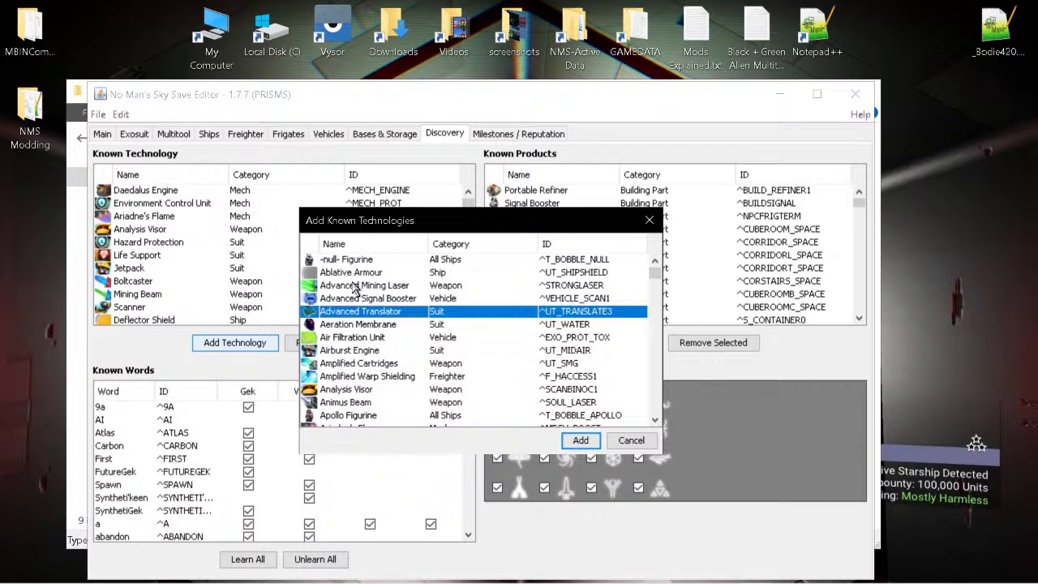
key(ctrl+a)
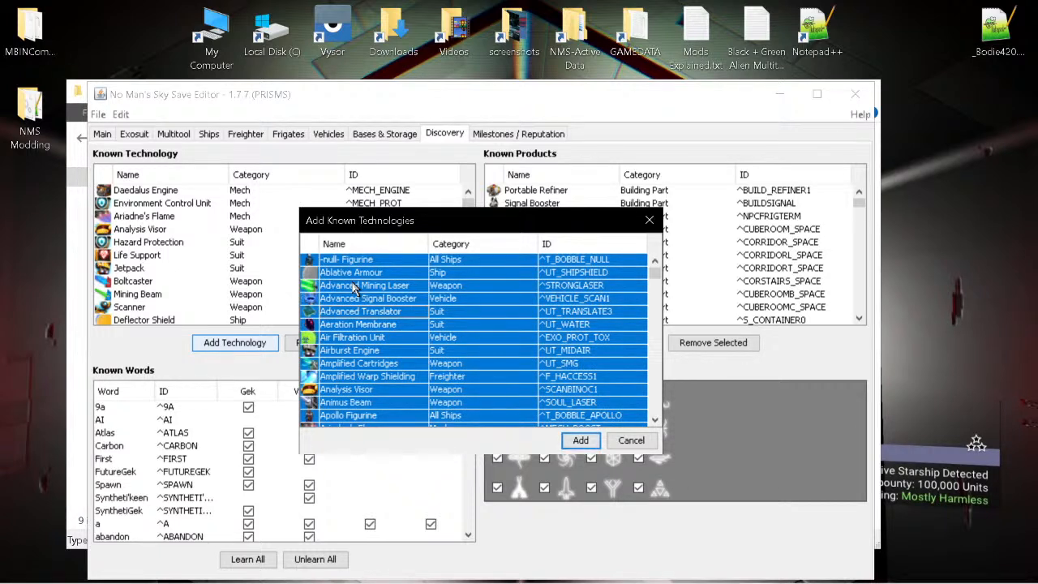
click(579, 441)
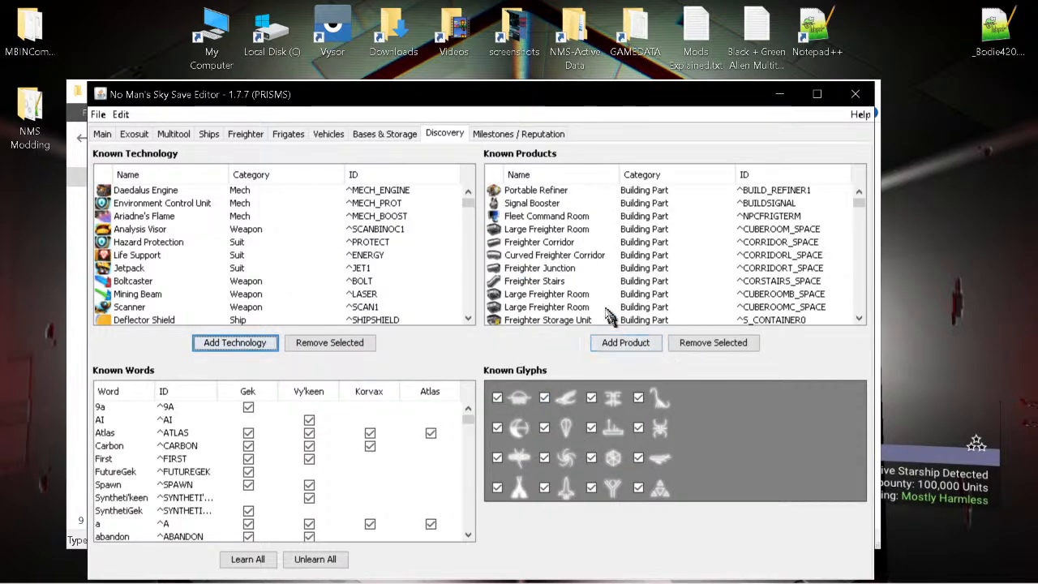
- Add every product in the Add Known Products list to the save's known products
click(621, 342)
click(584, 263)
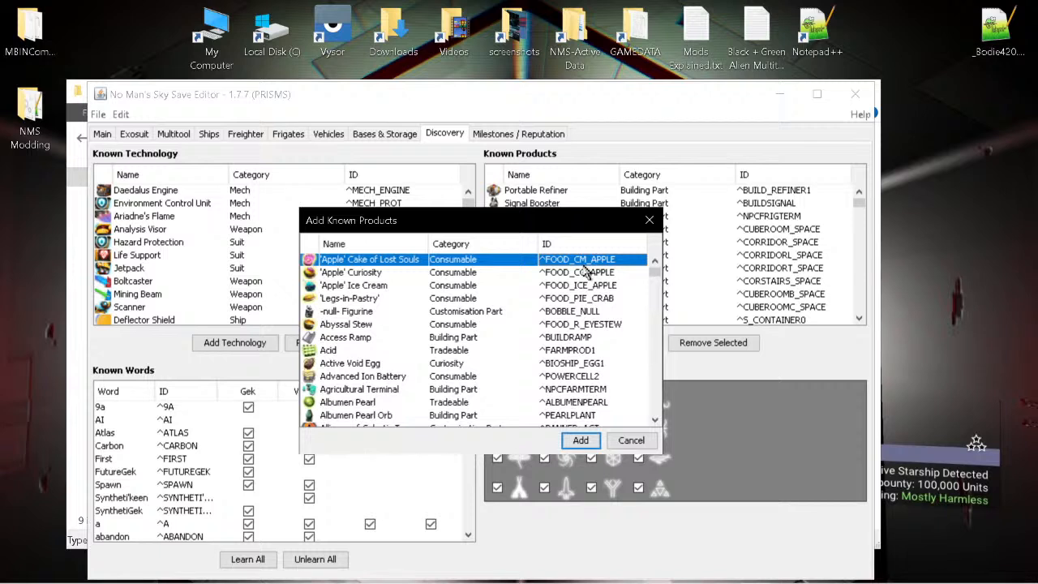
key(ctrl+a)
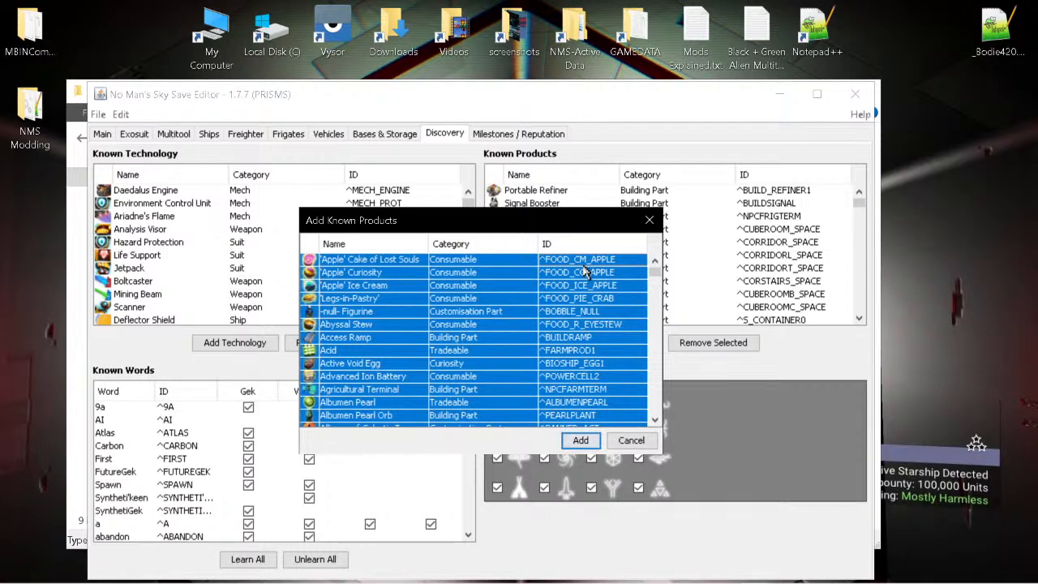
click(581, 440)
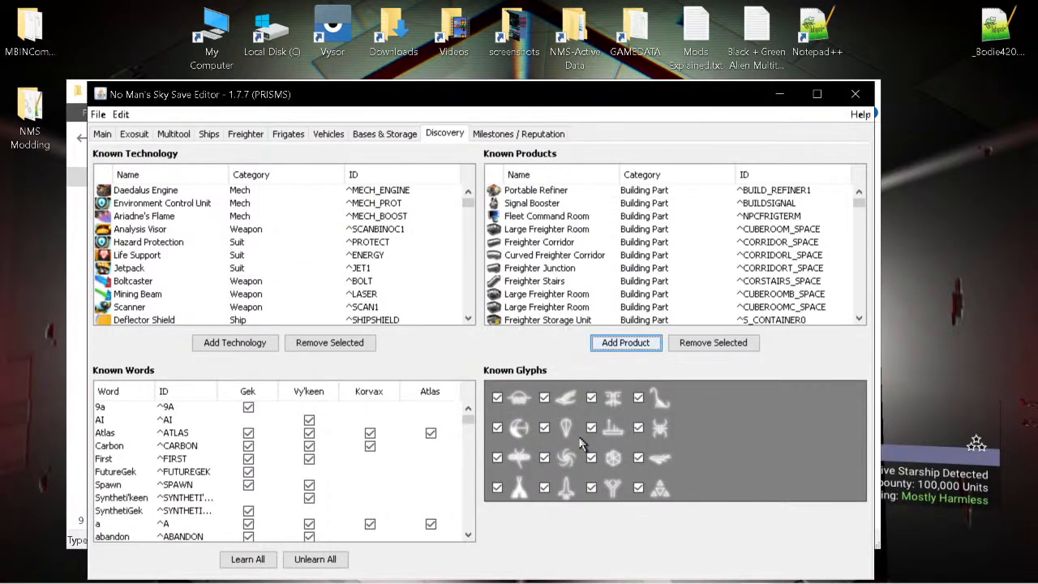
- Unlearn all known words for every race, and learn all of them again
click(497, 398)
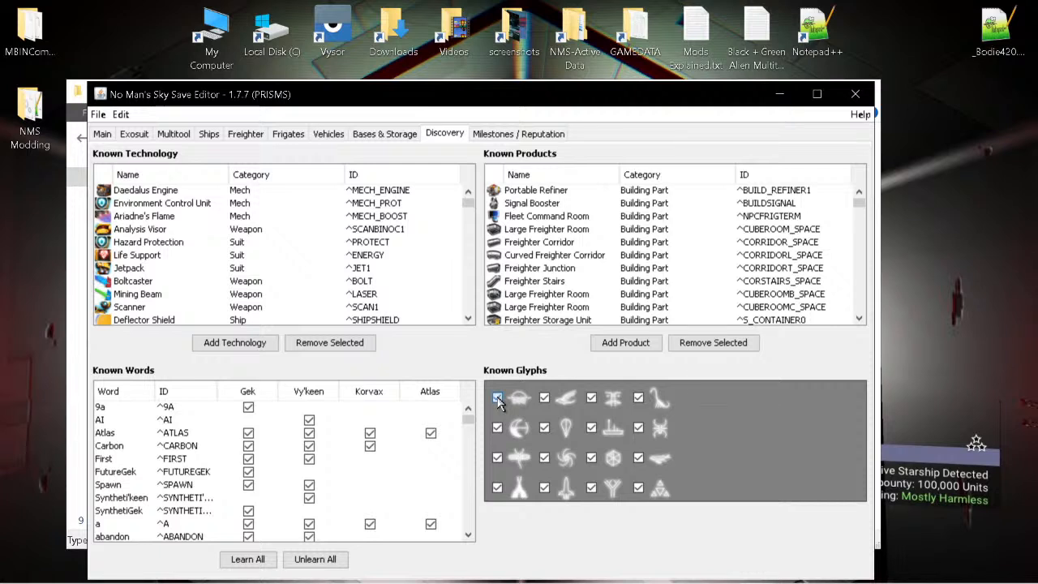
click(497, 398)
click(308, 559)
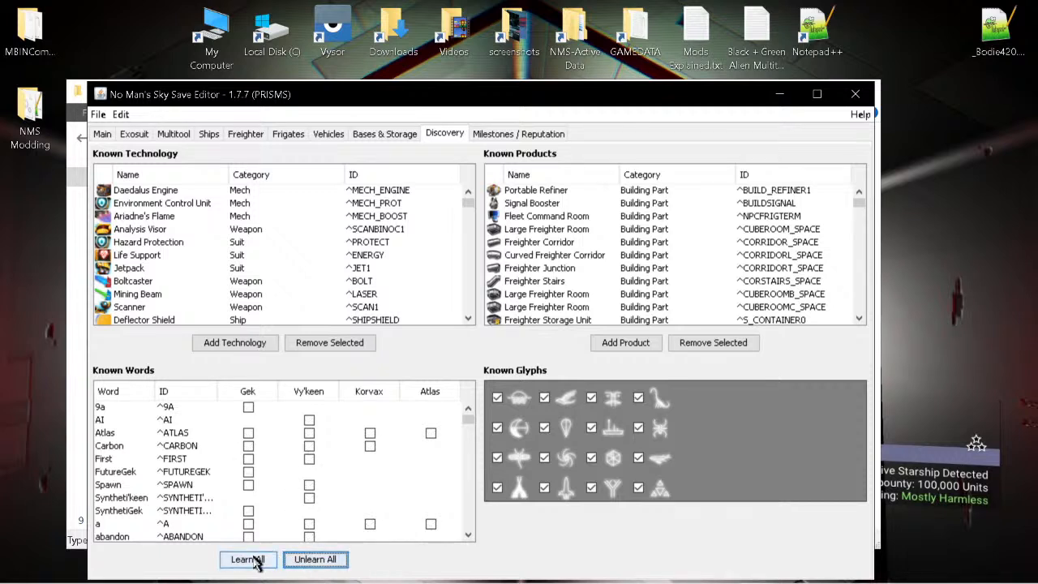
click(251, 560)
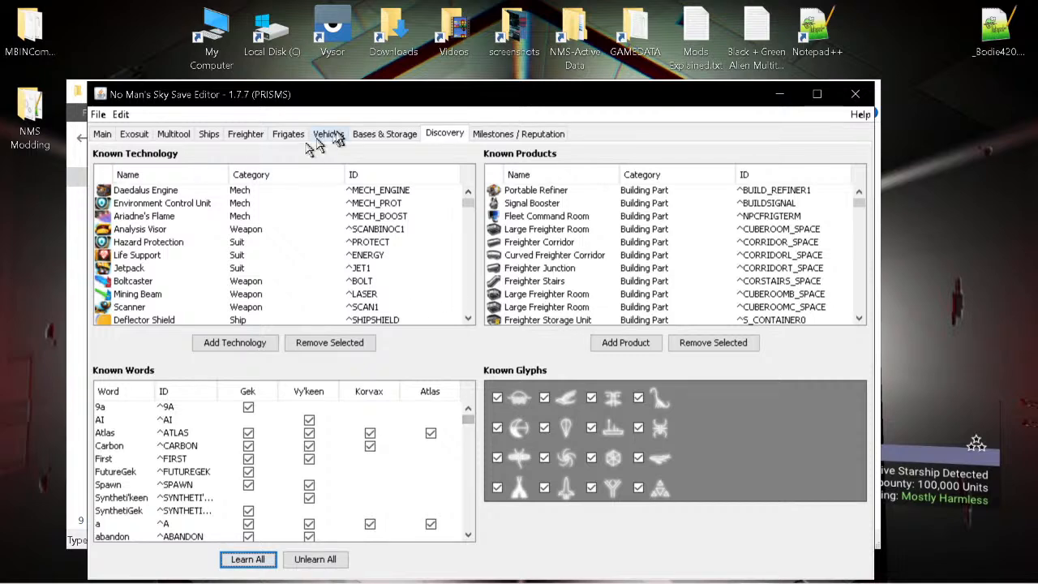
- Close the save editor without saving the data, and minimize the NMSSaveEditor-master folder window
click(853, 96)
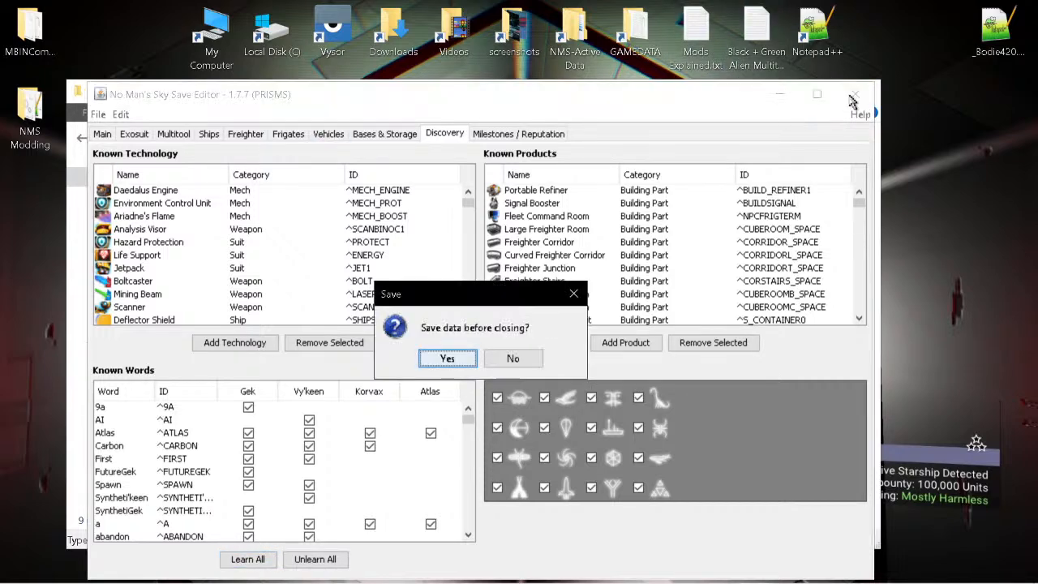
click(510, 359)
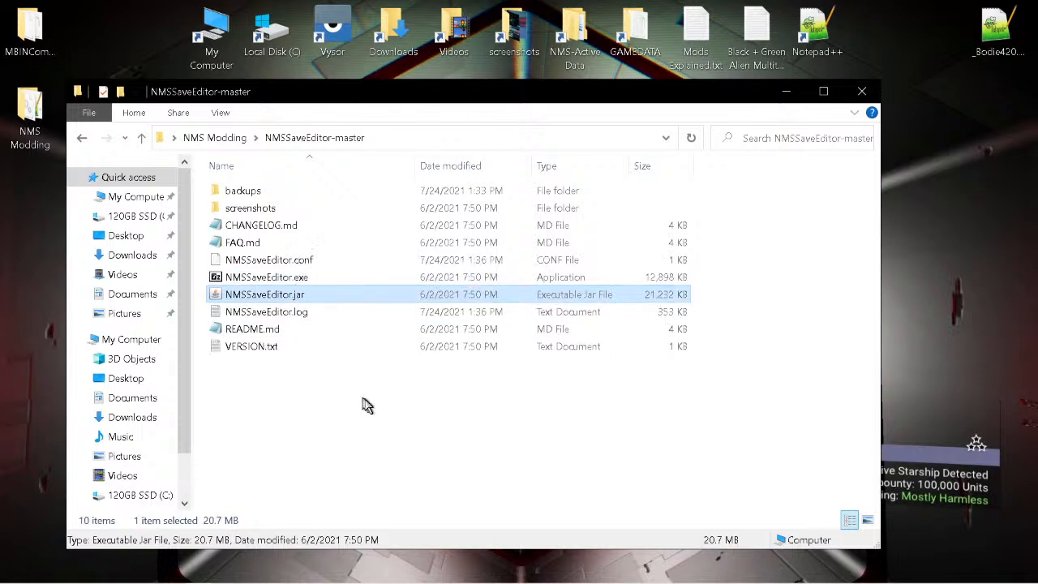
click(241, 277)
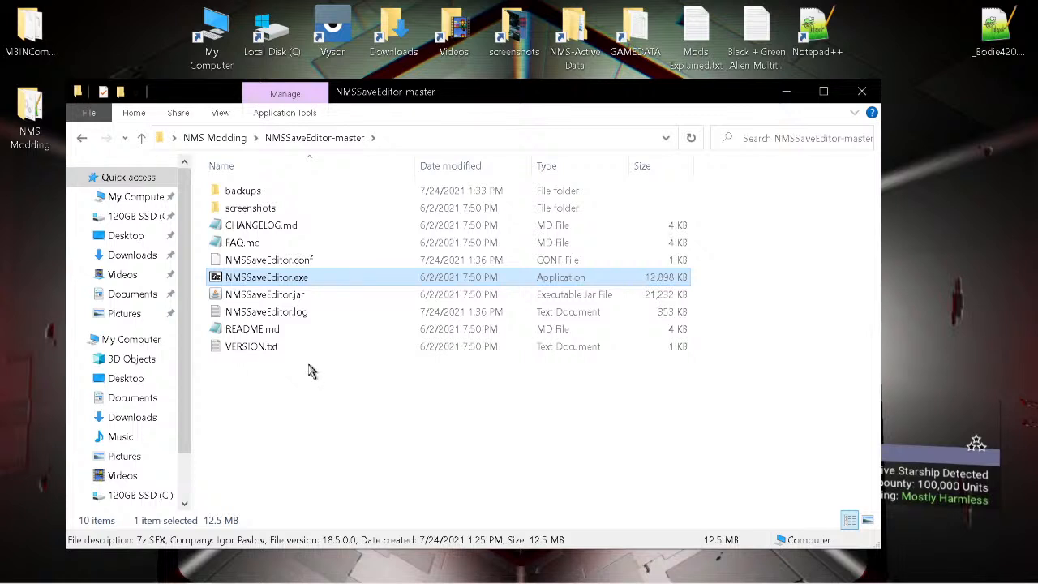
click(786, 93)
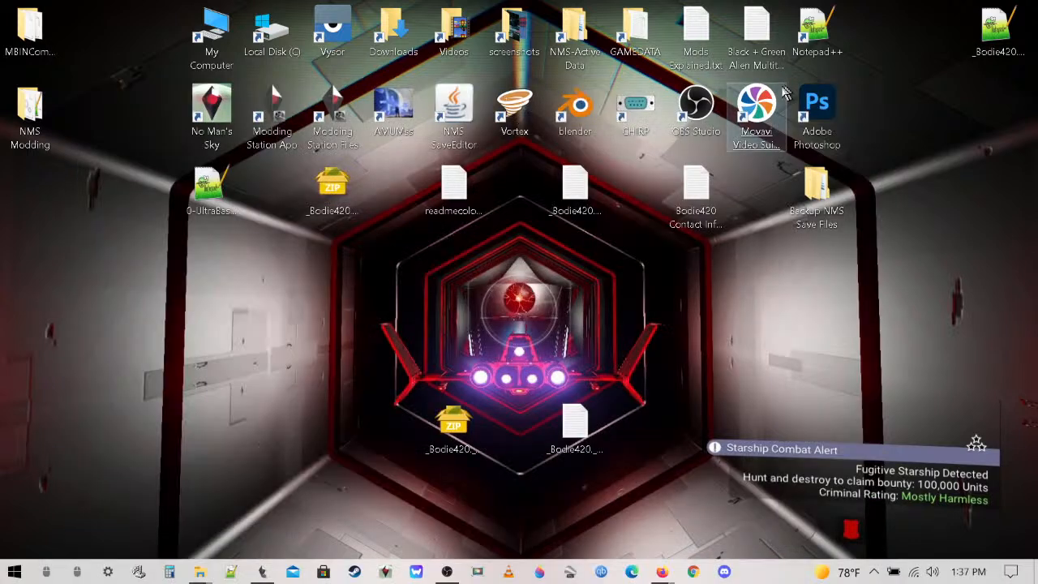
- Browse the local C: drive to the game folder Program Files (x86)\Steam\steamapps\common\No Man's Sky
click(376, 361)
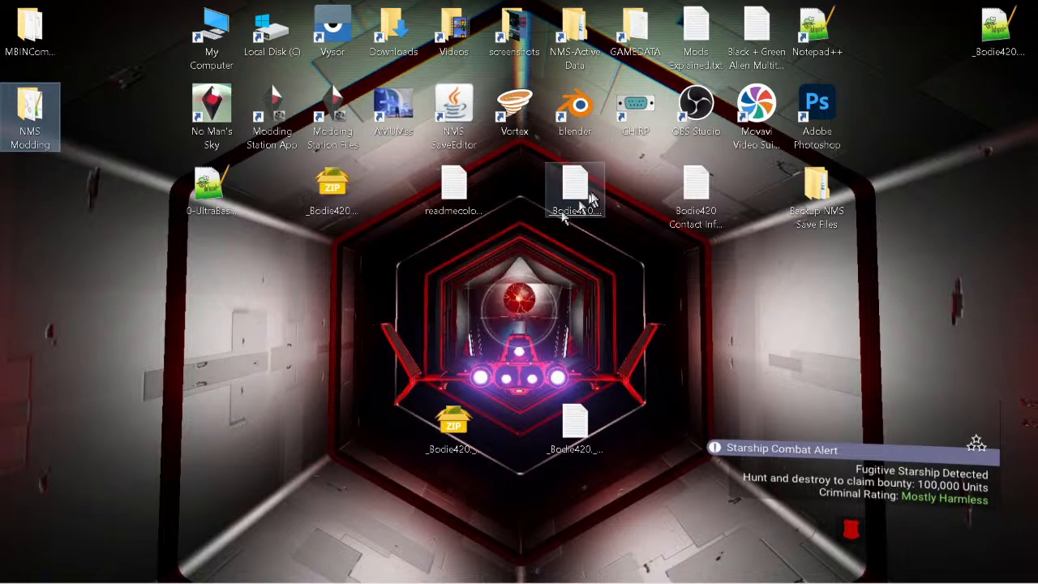
mouse_move(144, 579)
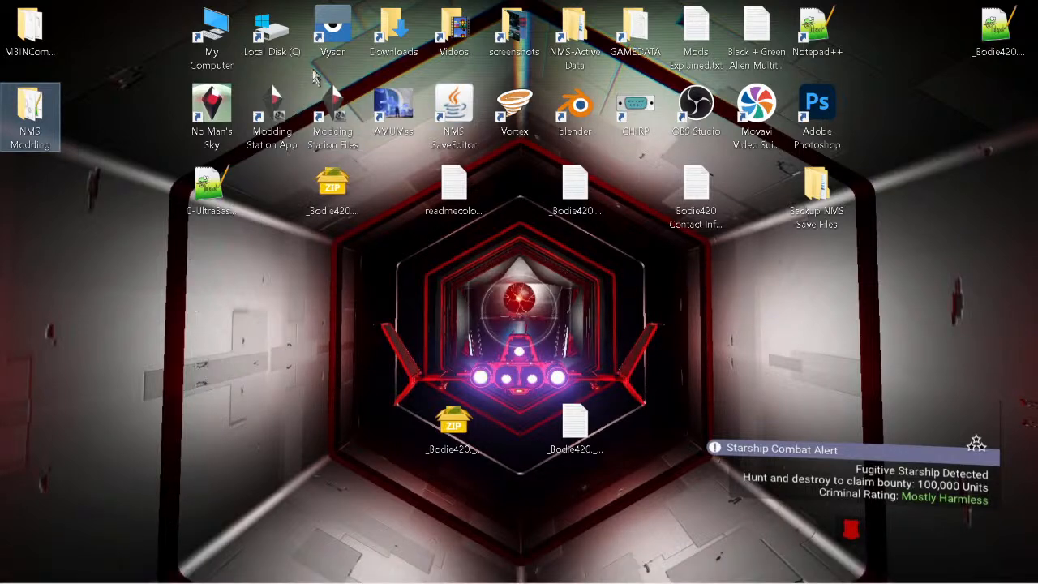
double_click(280, 38)
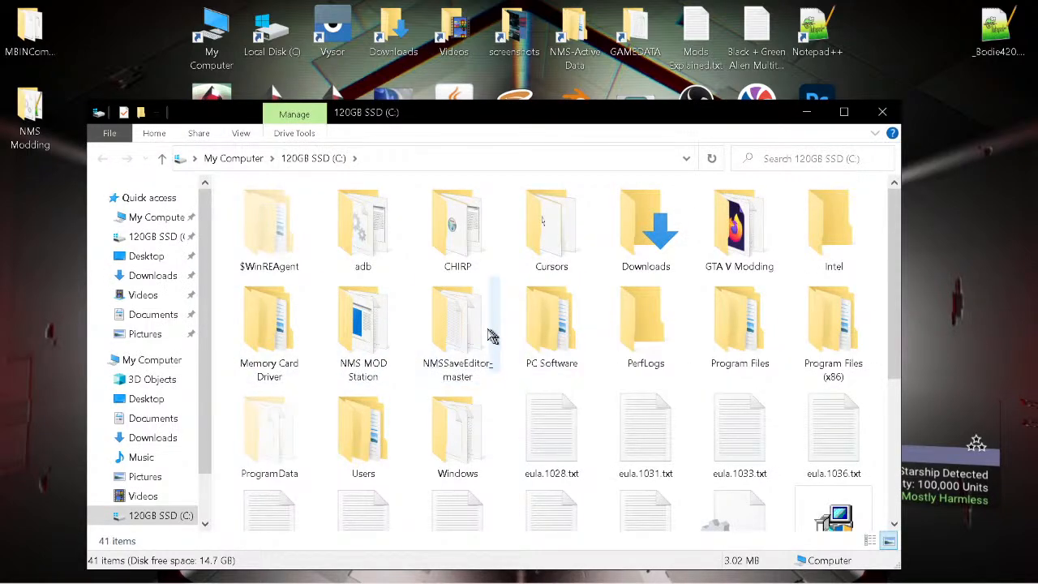
double_click(834, 354)
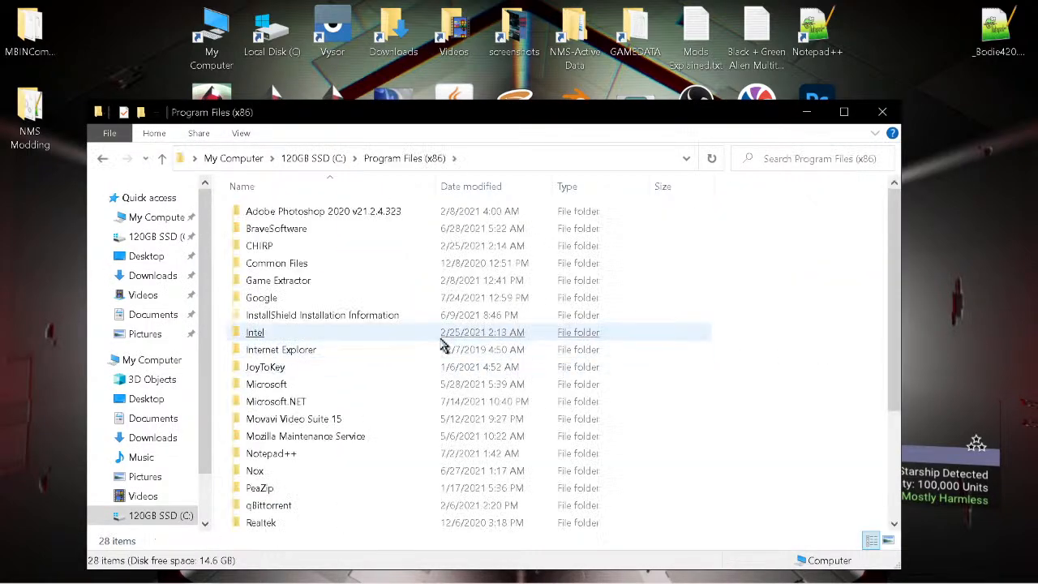
scroll(440, 343, down, 3)
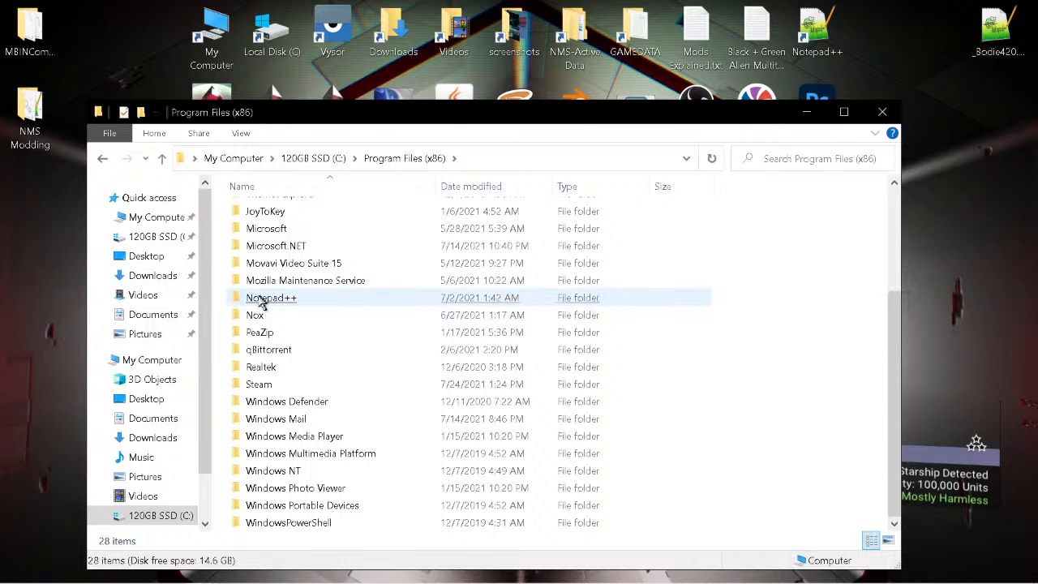
double_click(259, 386)
scroll(266, 342, down, 4)
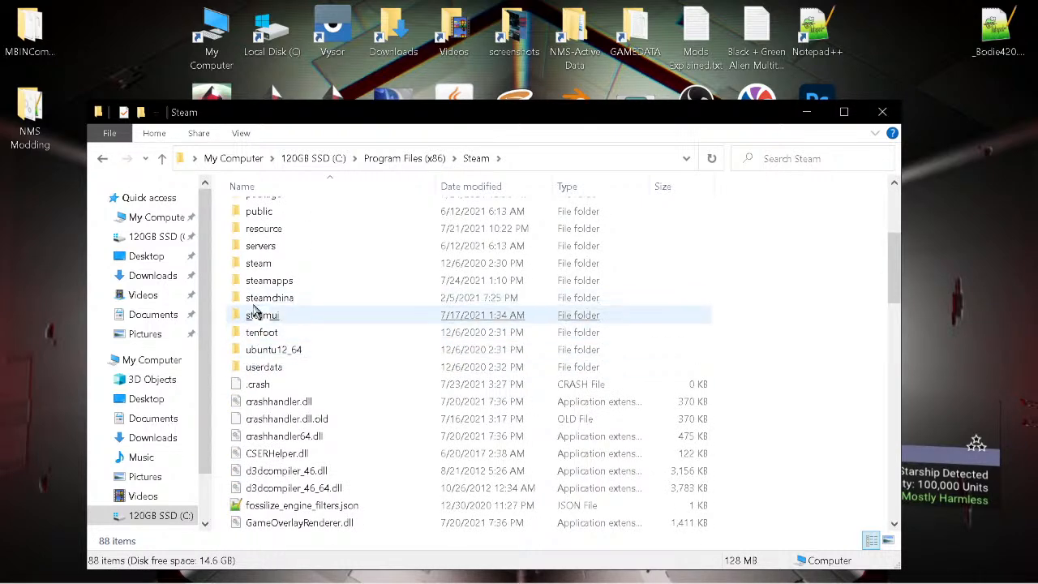
double_click(280, 284)
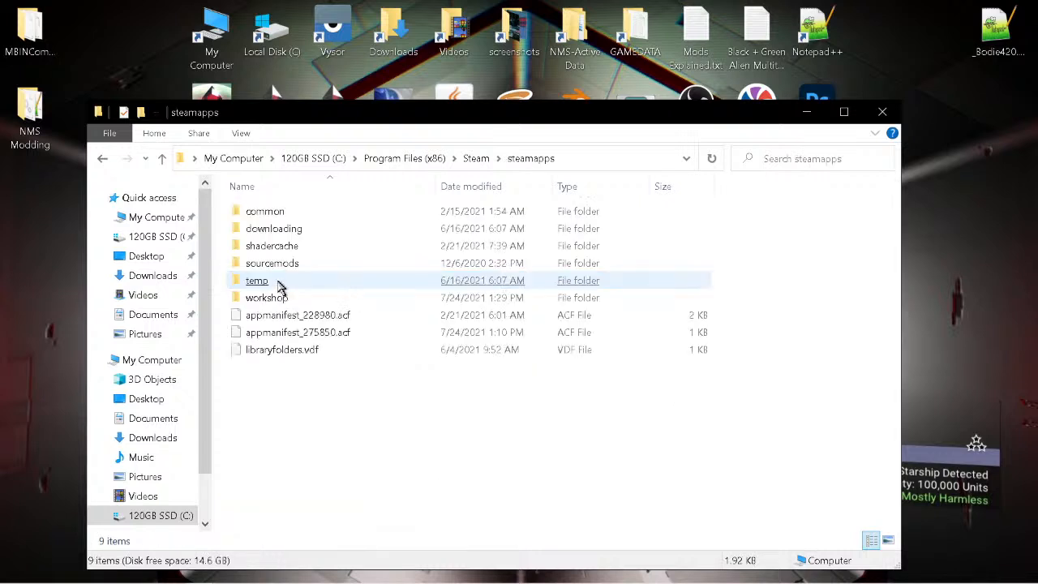
double_click(268, 213)
double_click(268, 215)
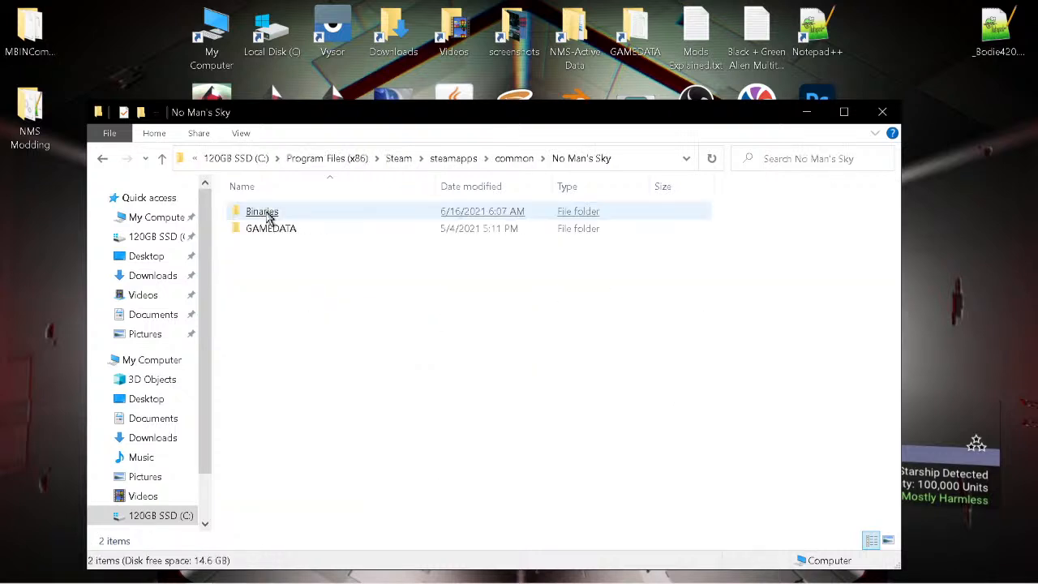
- Open the game's GAMEDATA folder and go into its PCBANKS subfolder
click(267, 216)
double_click(261, 230)
double_click(261, 230)
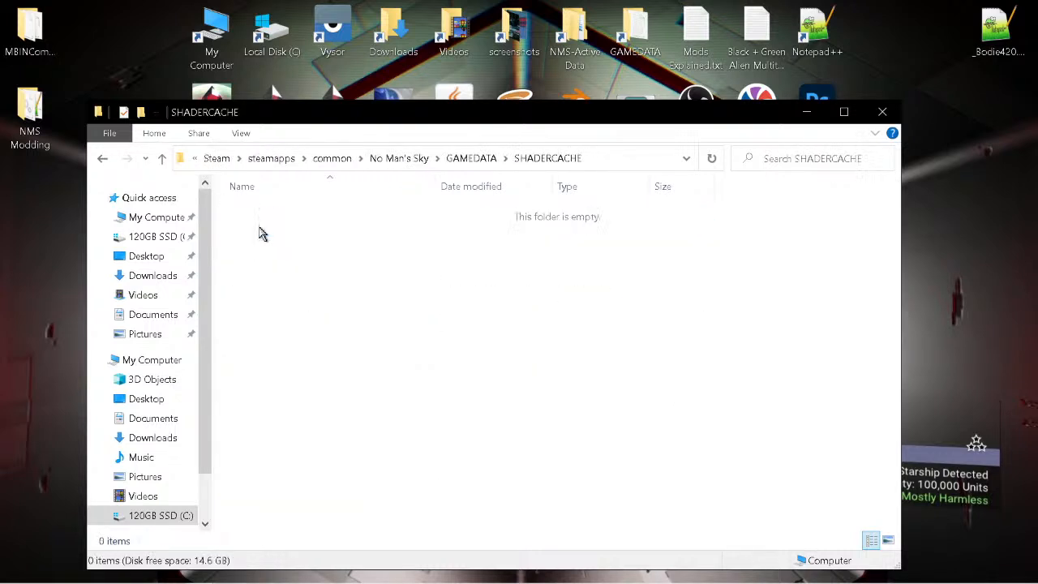
click(162, 159)
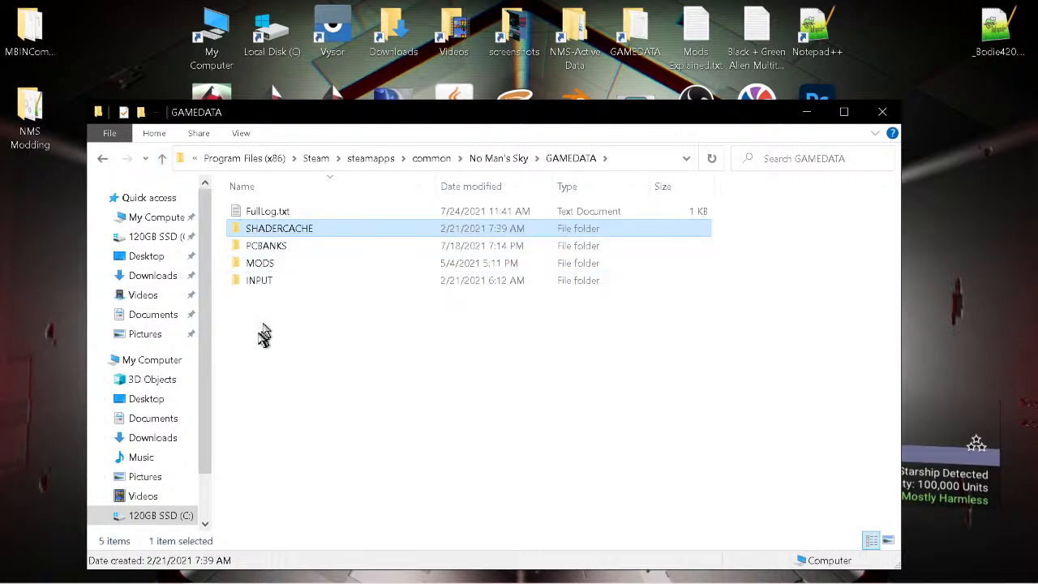
click(261, 265)
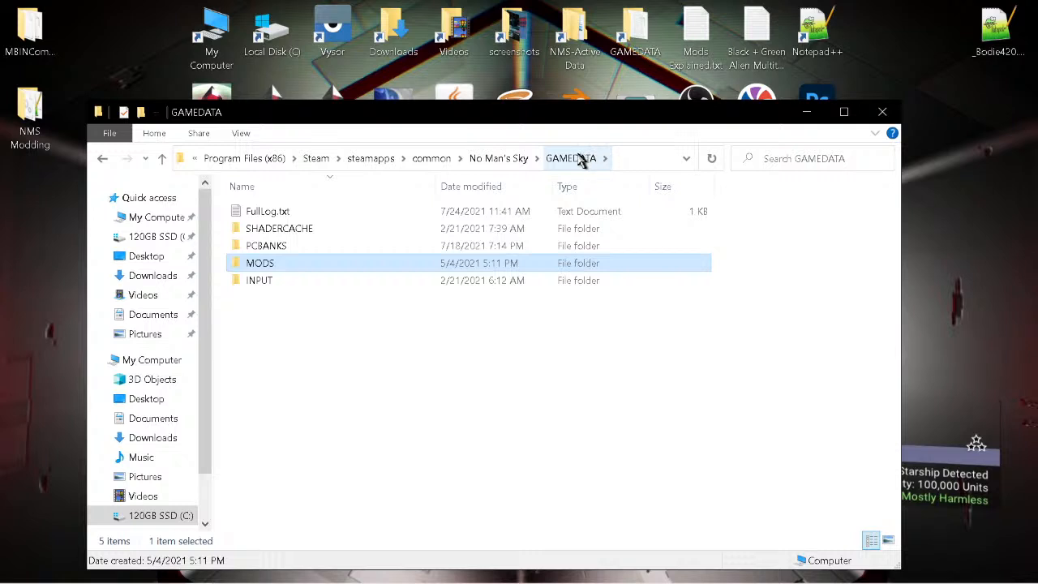
double_click(258, 247)
click(258, 246)
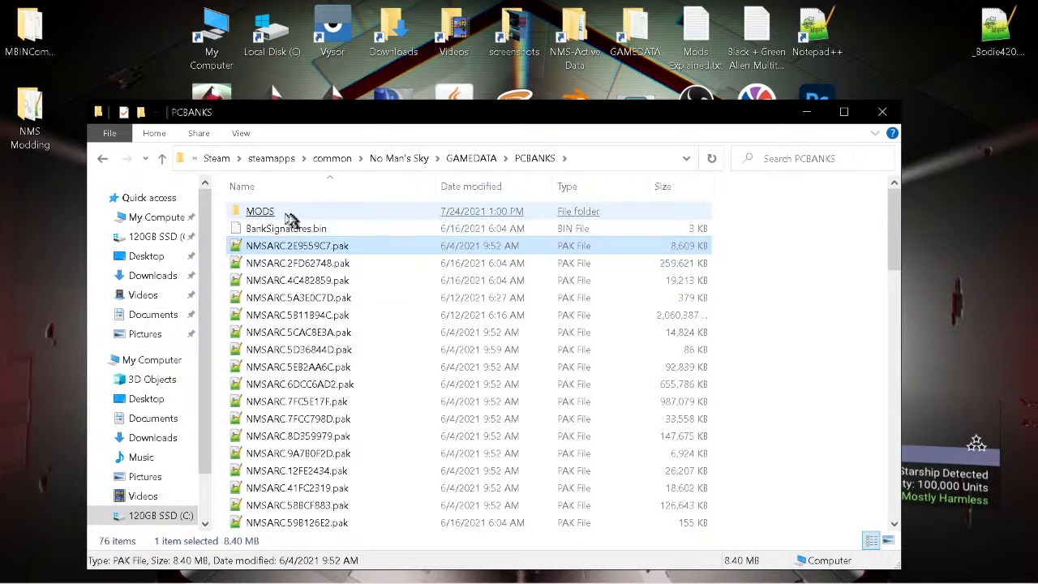
- Point out the MODS folder and the BankSignatures.bin file in PCBANKS, and close the folder window
click(272, 215)
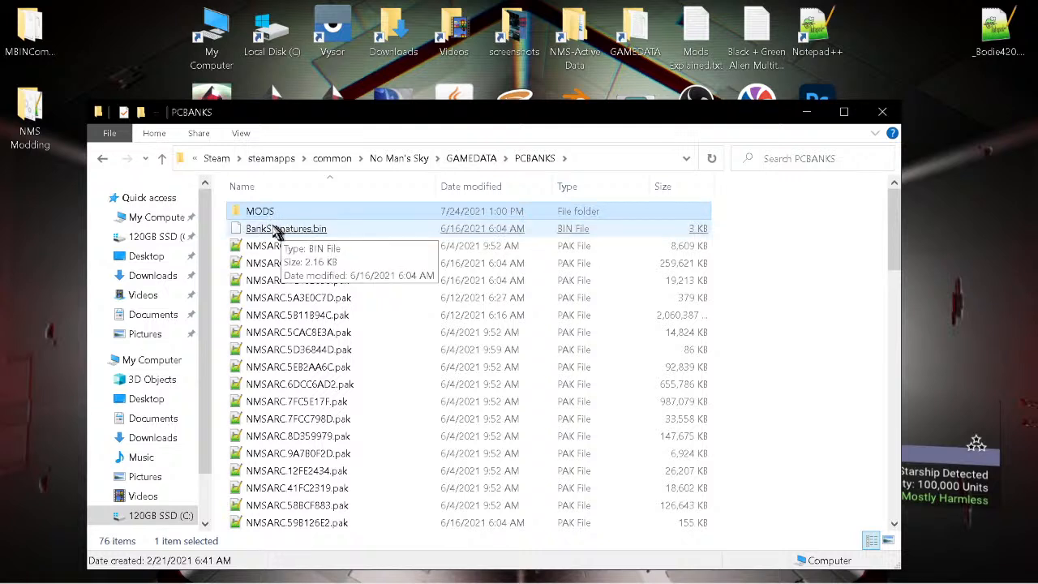
click(296, 234)
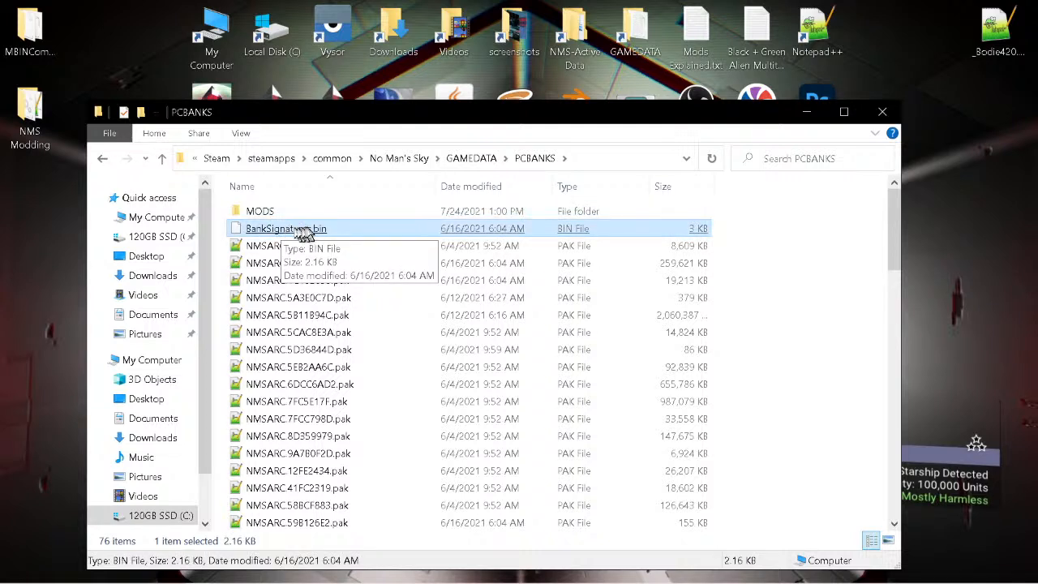
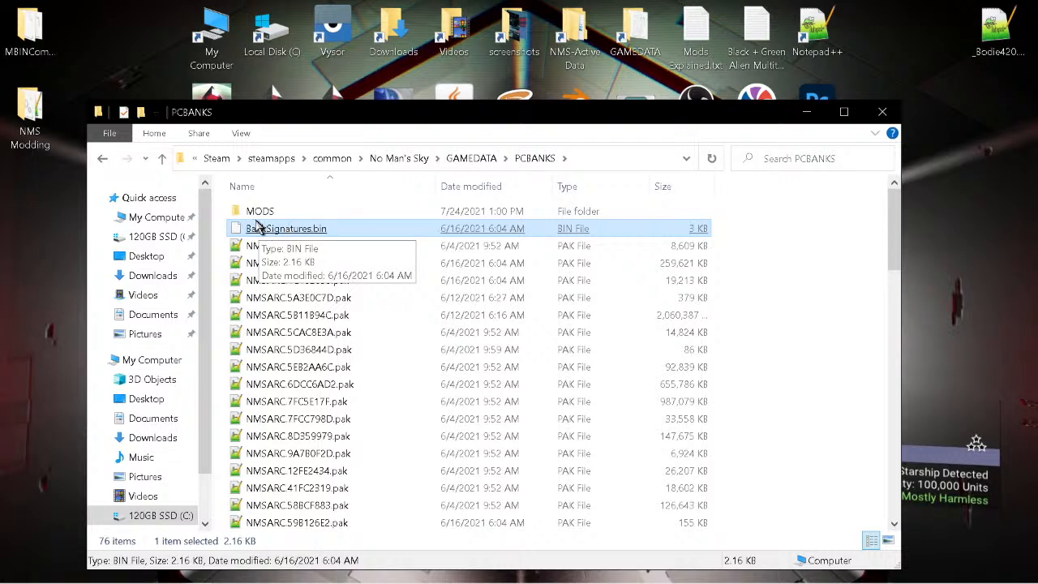
click(277, 213)
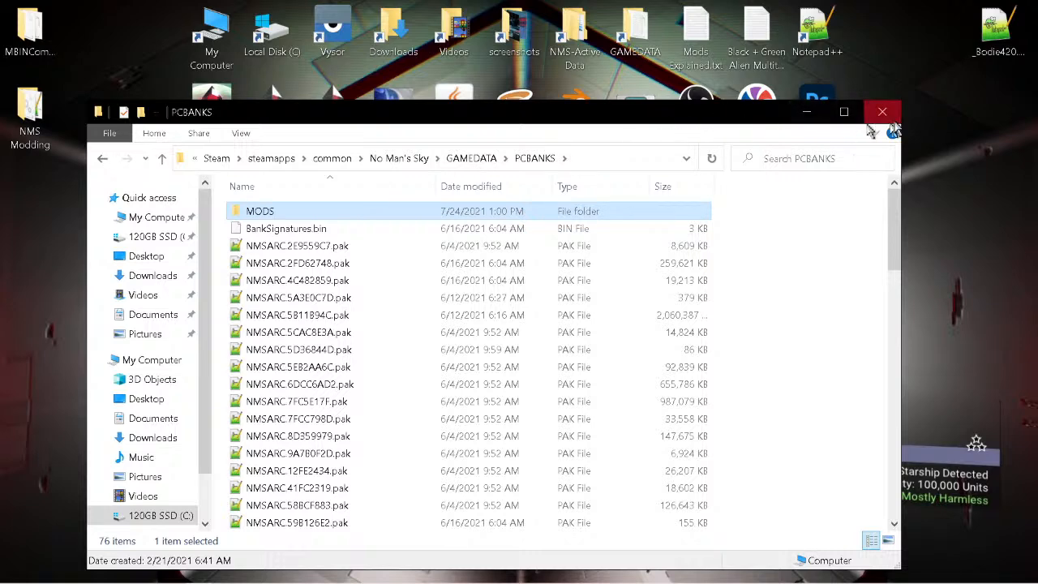
click(882, 112)
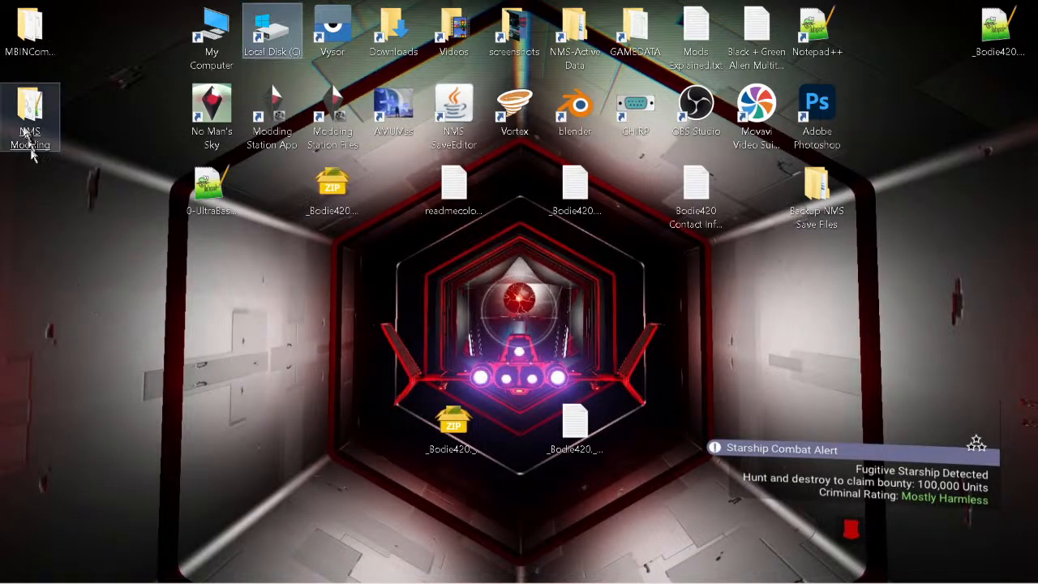
- Open the NMS Modding folder from the desktop and launch NMS Modding Station.exe
double_click(25, 122)
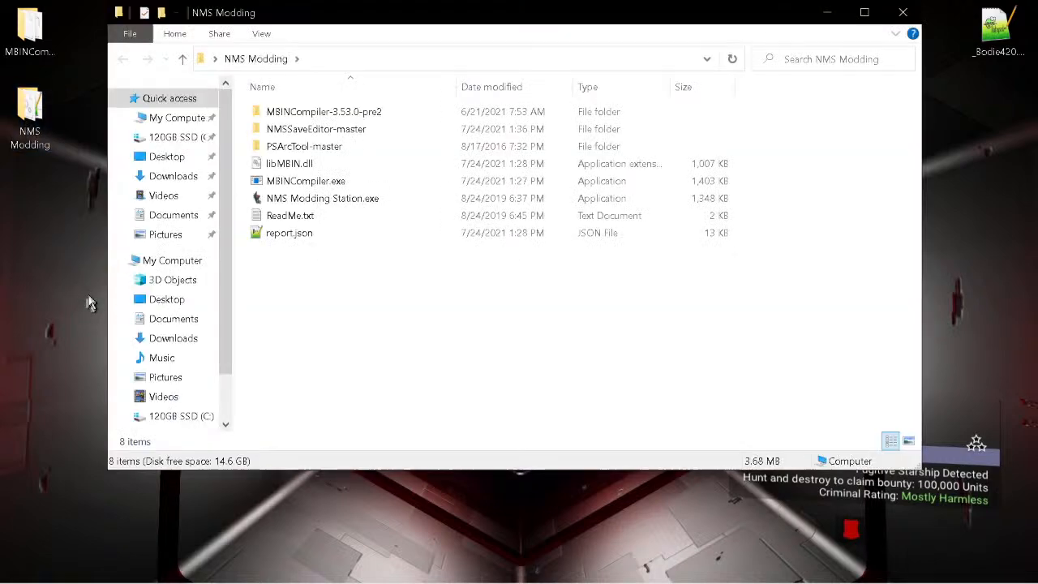
drag(350, 319, 300, 116)
click(316, 363)
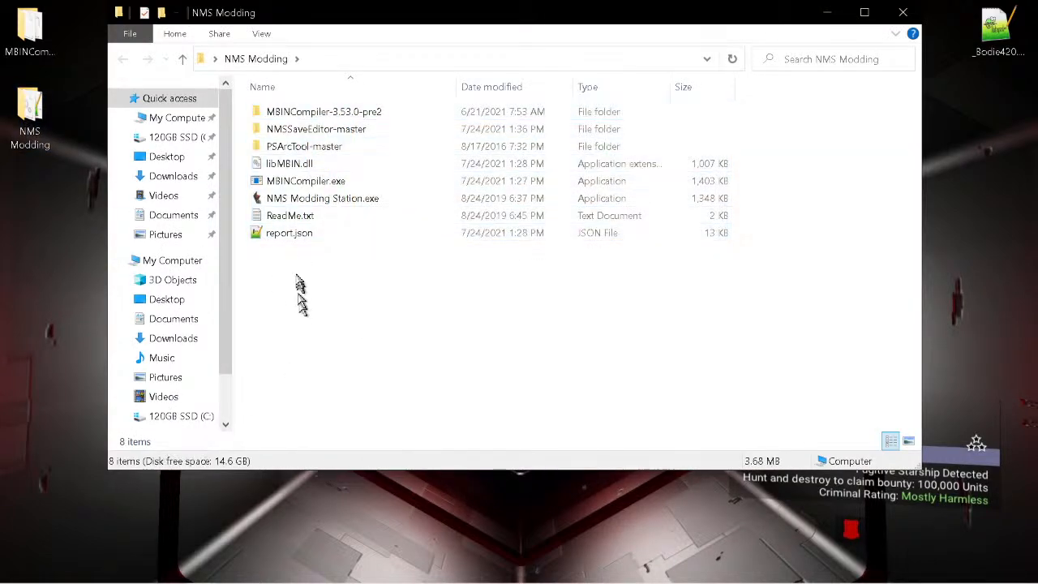
click(310, 203)
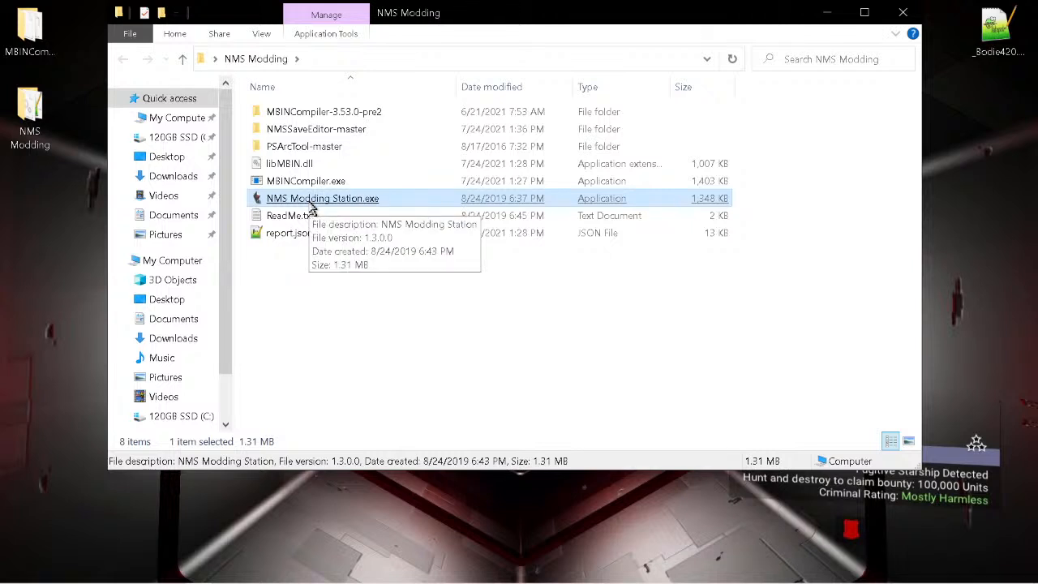
double_click(312, 208)
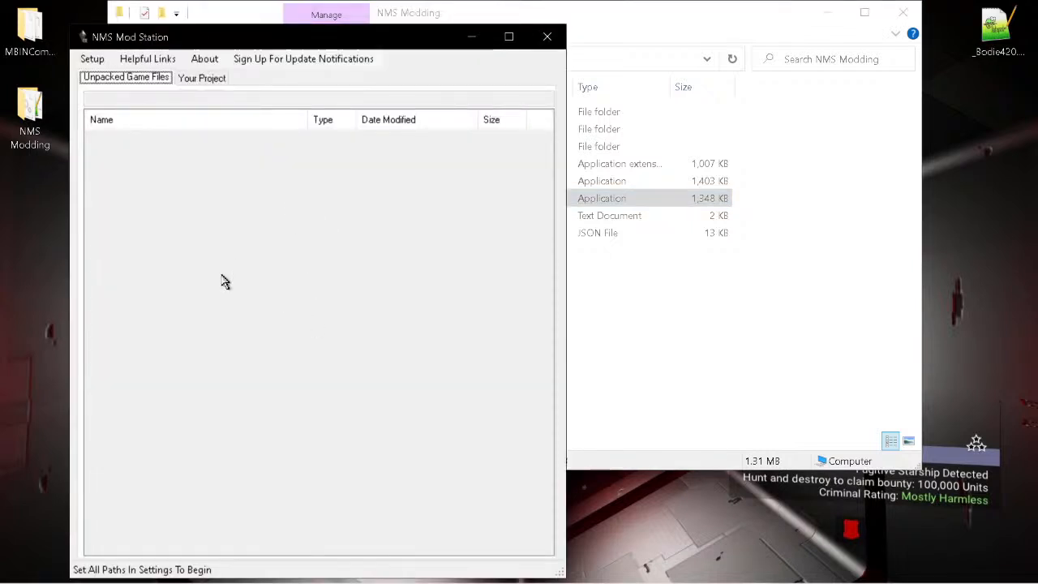
- Open the mod station's settings and, for the Unpacked Game Files Path, expand the NMS Modding folder on the desktop
click(92, 60)
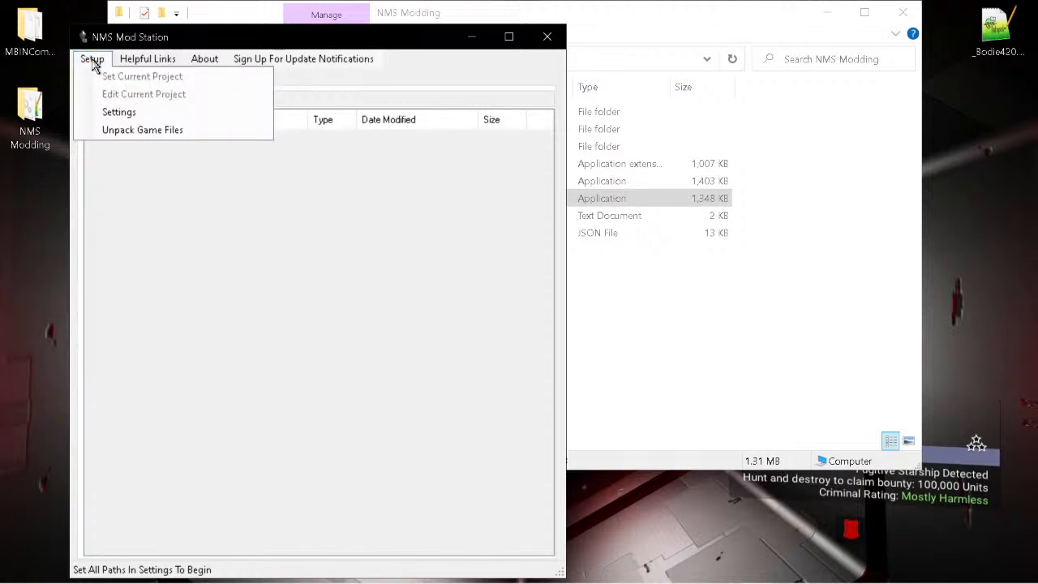
click(119, 114)
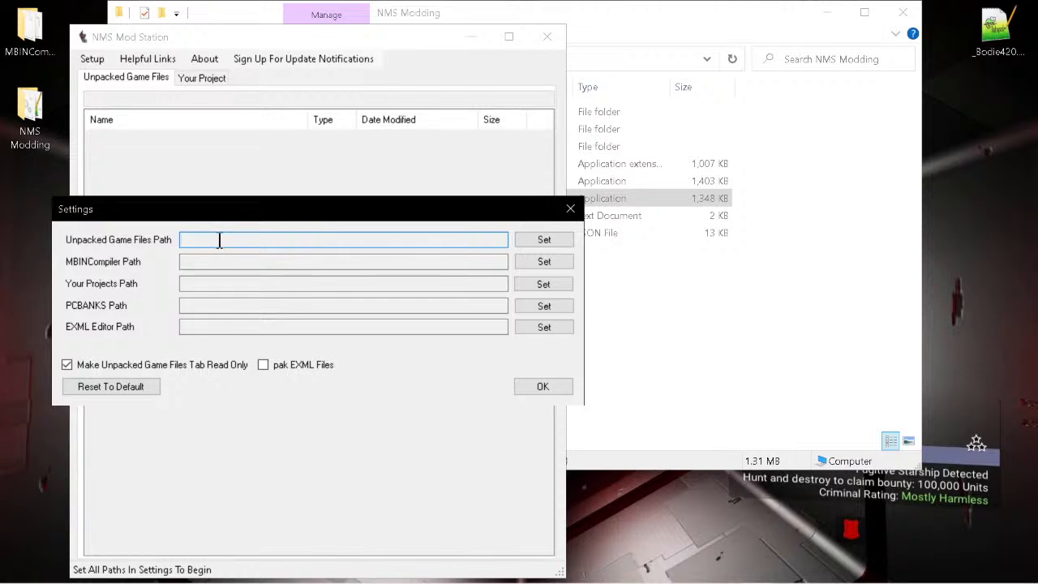
click(548, 240)
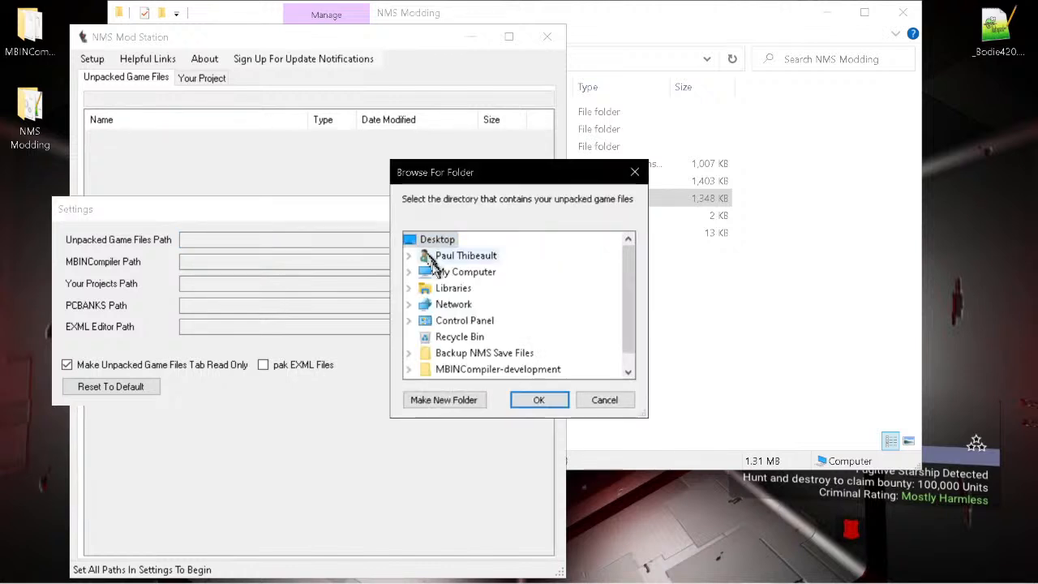
scroll(434, 270, down, 1)
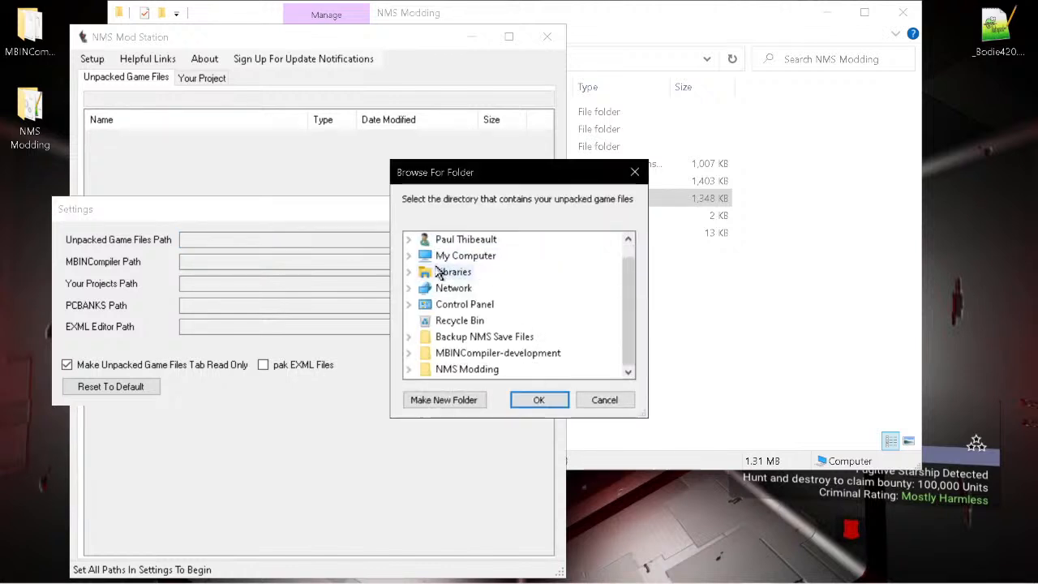
click(408, 370)
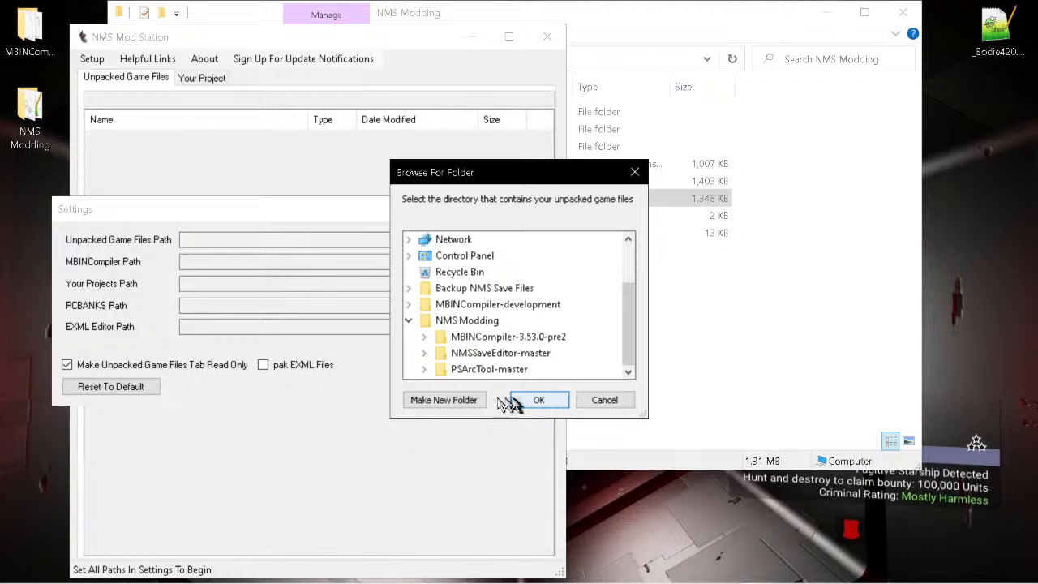
click(431, 401)
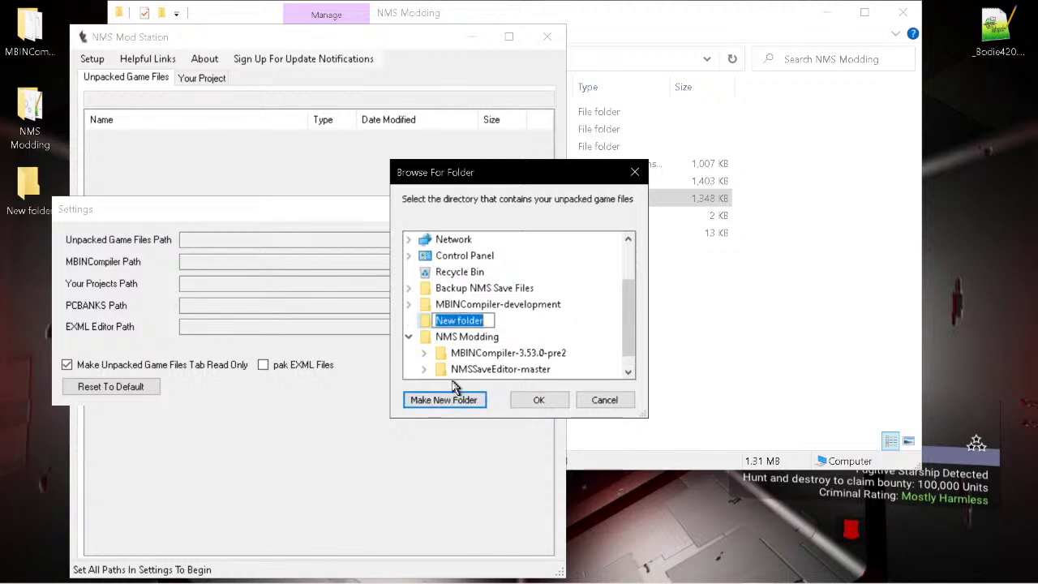
click(429, 325)
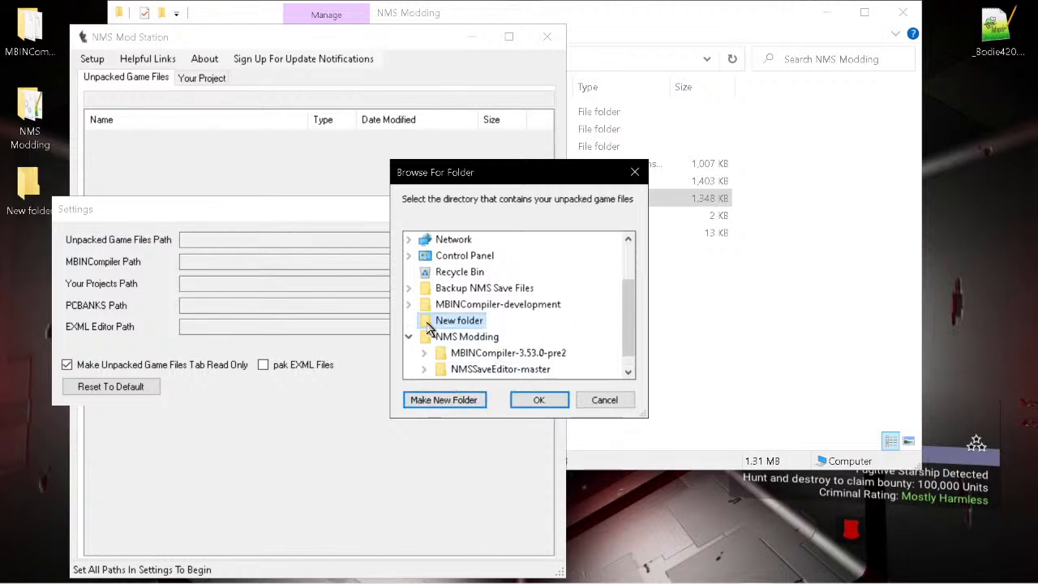
right_click(428, 322)
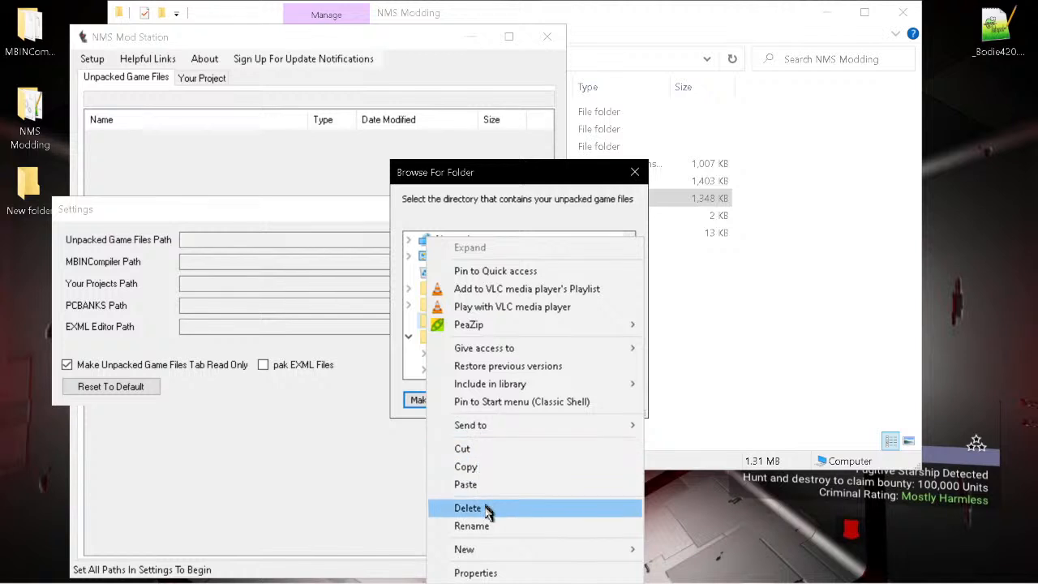
click(469, 509)
- Create a GAMEFILES folder inside NMS Modding and set it as the Unpacked Game Files Path
scroll(409, 361, down, 2)
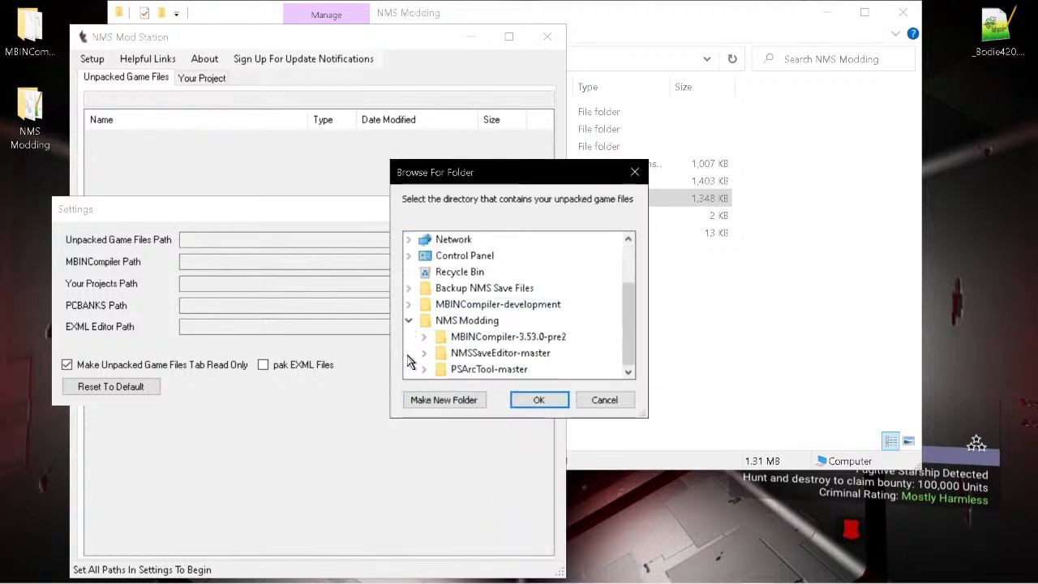
click(454, 325)
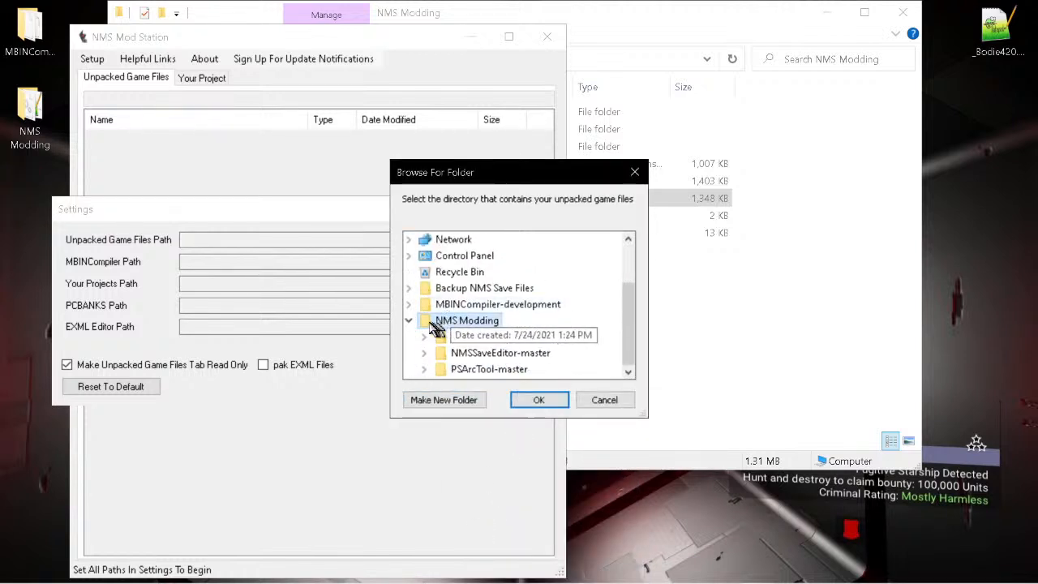
click(457, 400)
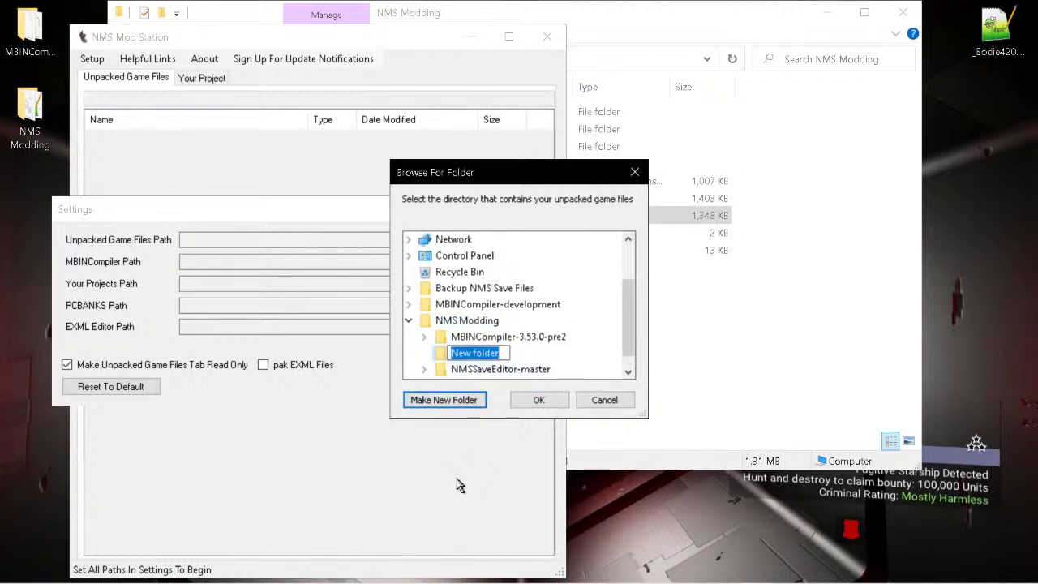
text(GAMEFI)
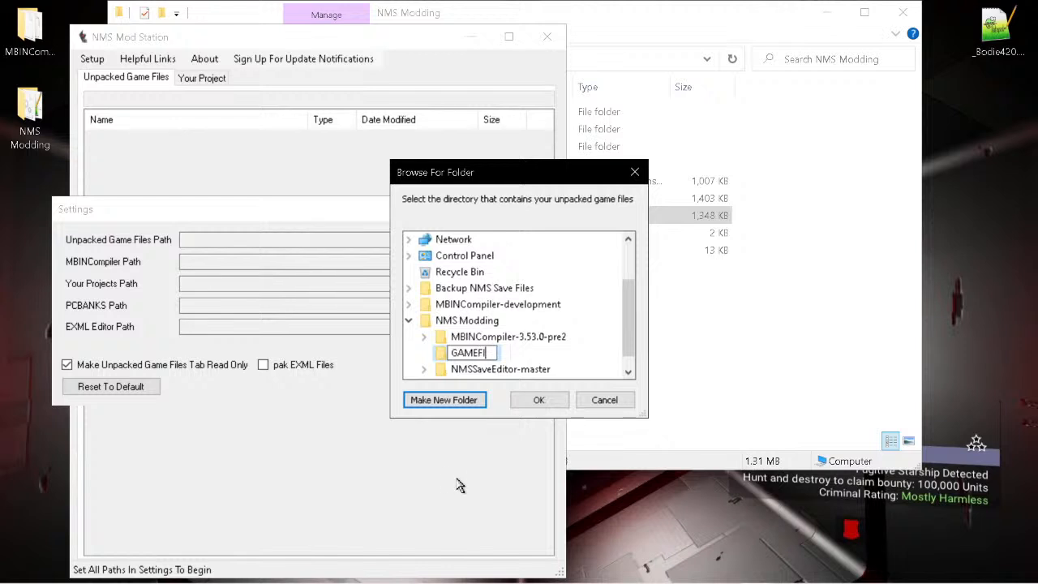
text(LES)
click(438, 357)
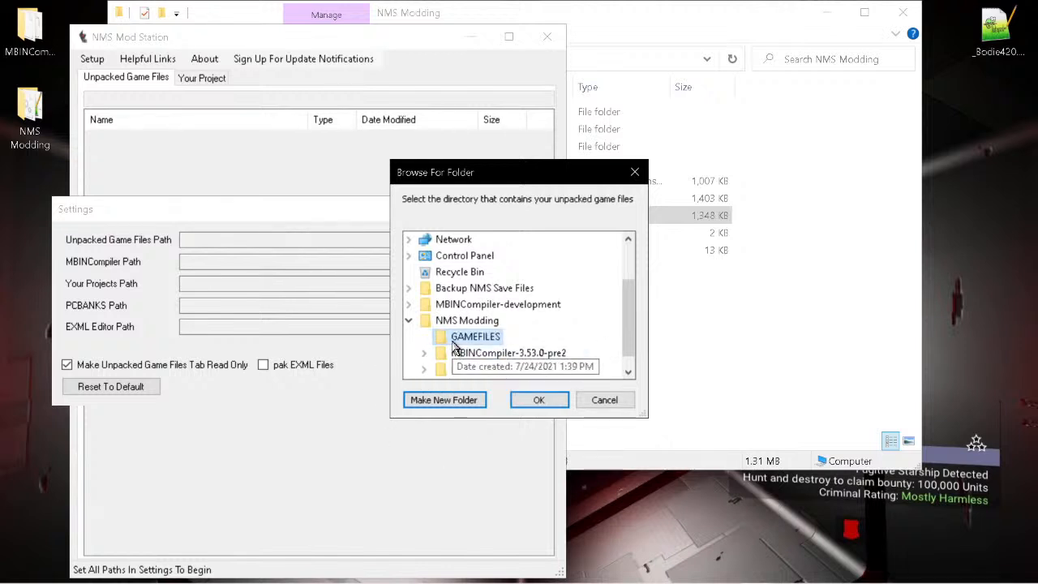
click(539, 399)
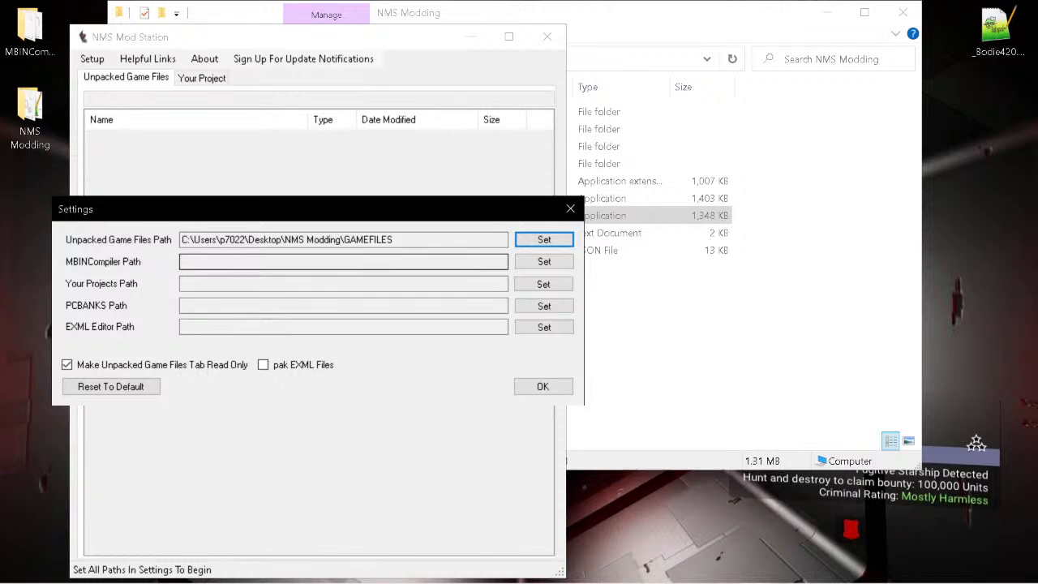
- Set the MBINCompiler Path to MBINCompiler.exe in the desktop's NMS Modding folder
click(243, 262)
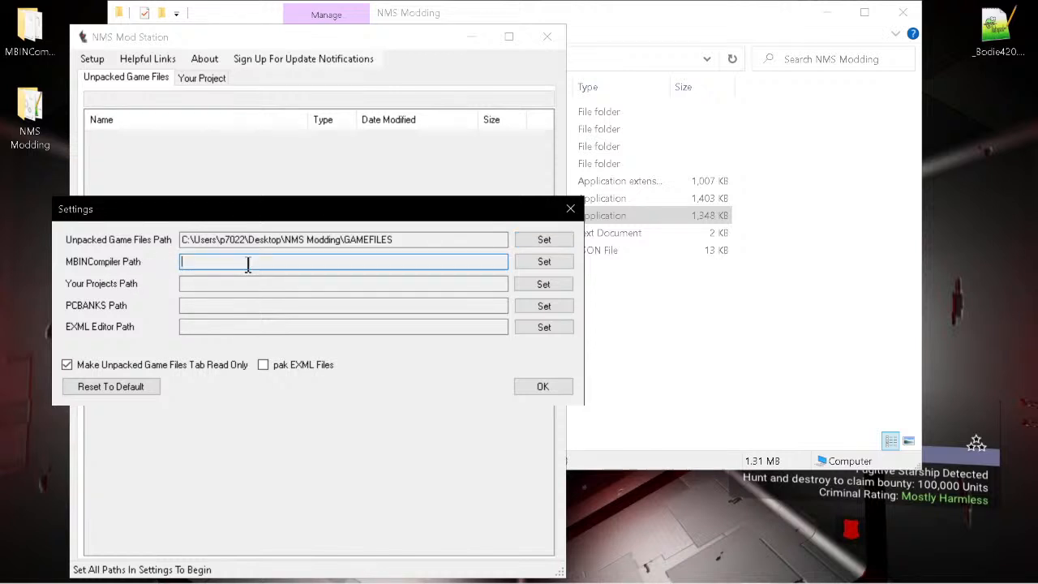
click(545, 264)
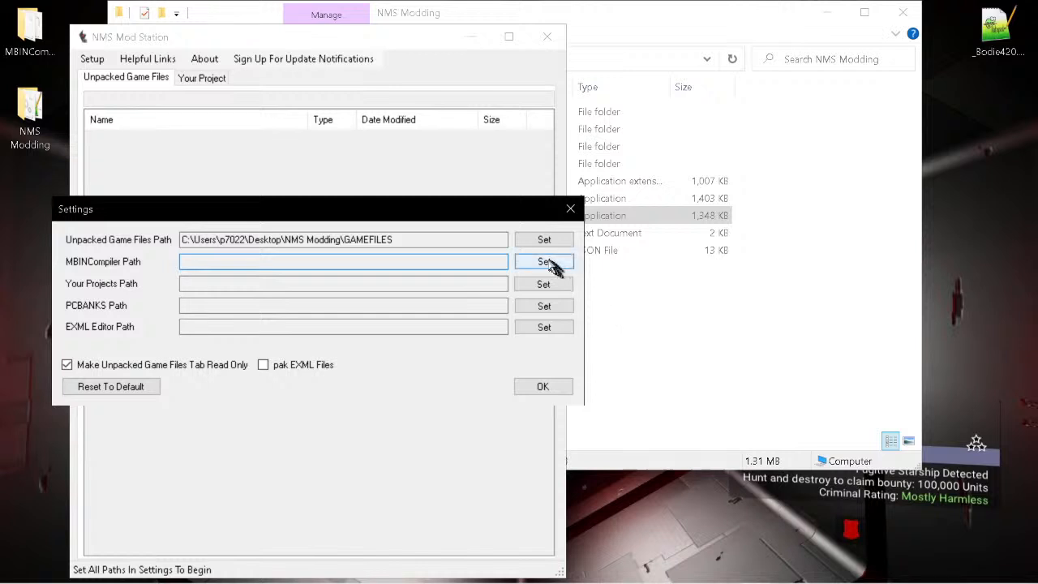
click(653, 304)
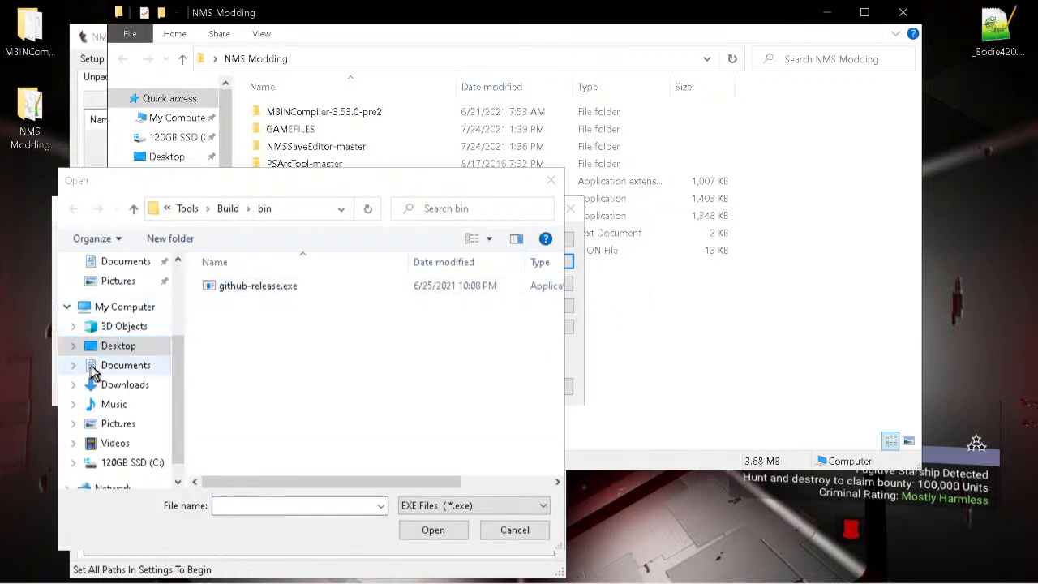
scroll(118, 300, up, 2)
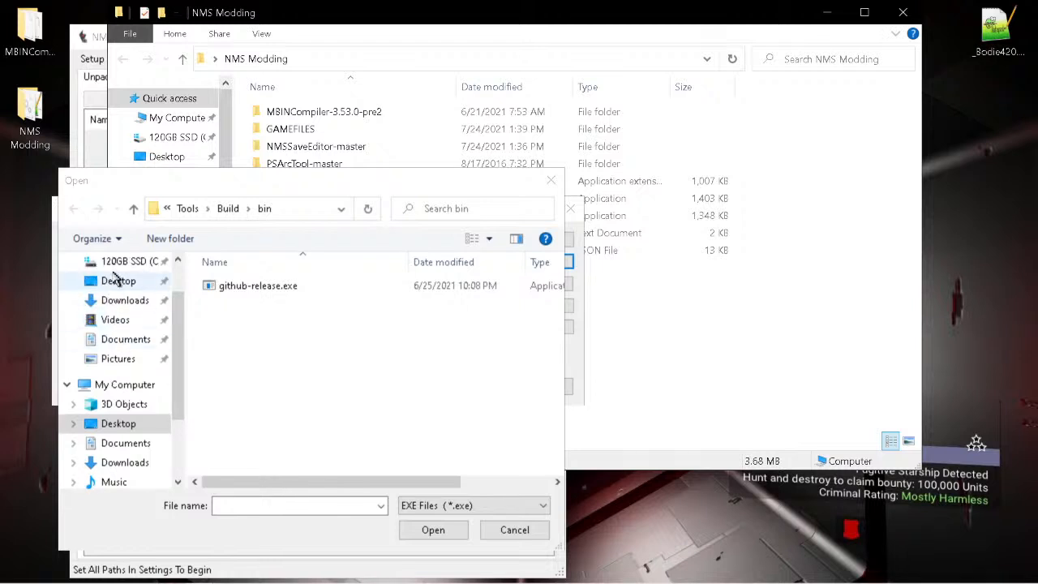
click(118, 281)
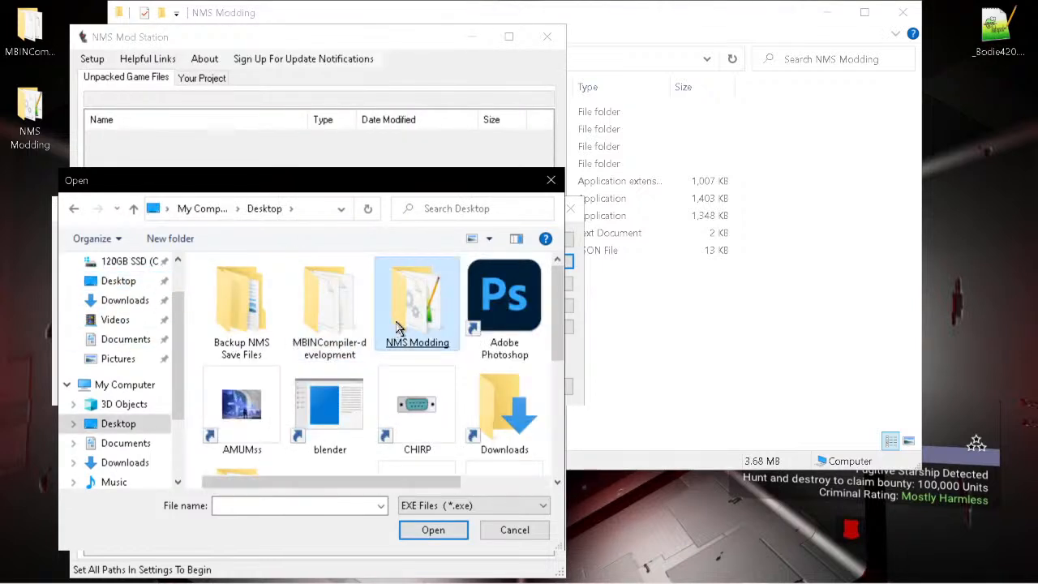
double_click(397, 327)
click(241, 359)
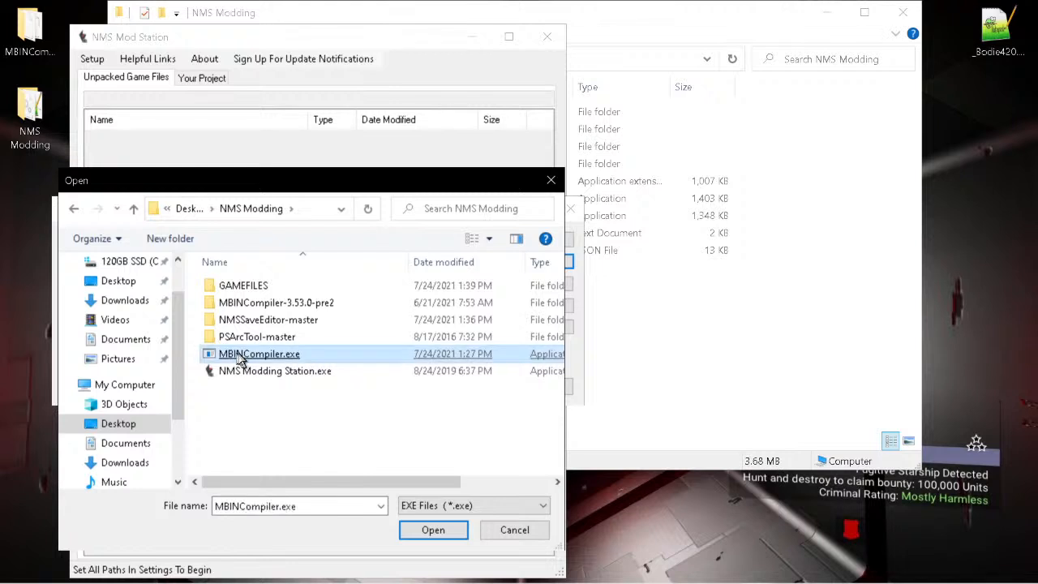
click(446, 532)
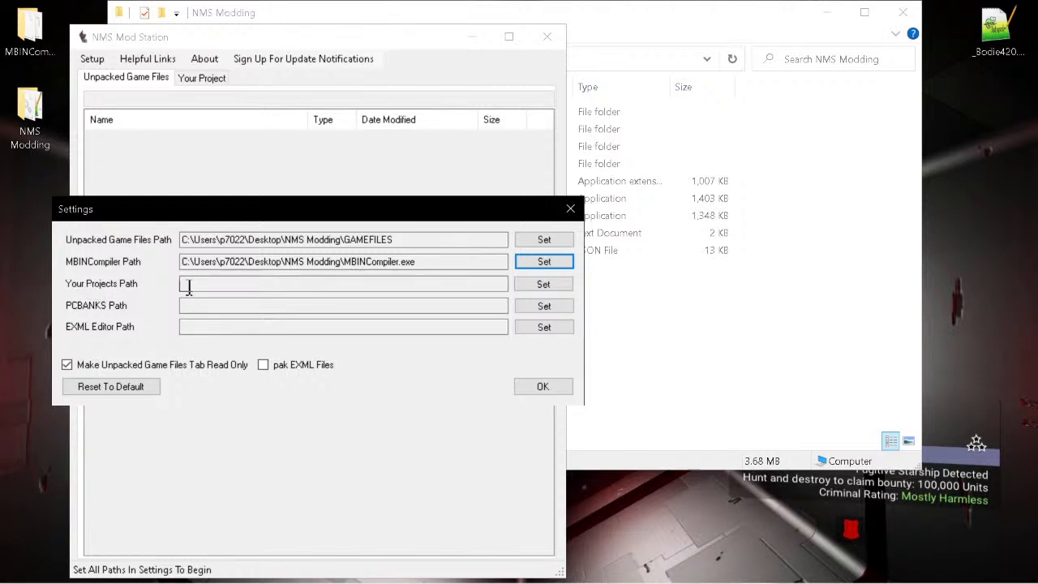
- Create a MyMods folder inside NMS Modding and set it as the Your Projects Path
click(343, 284)
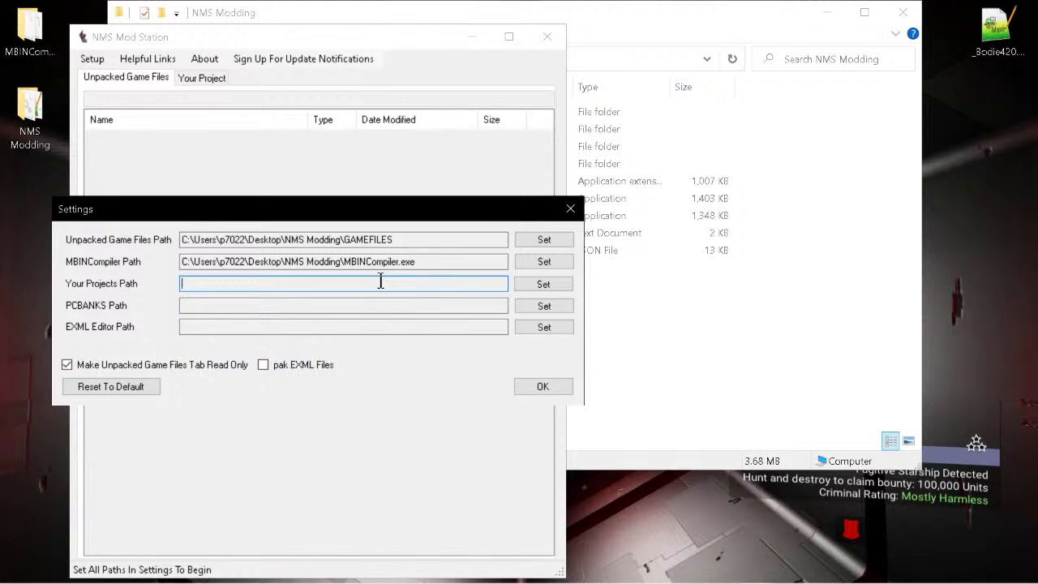
click(533, 286)
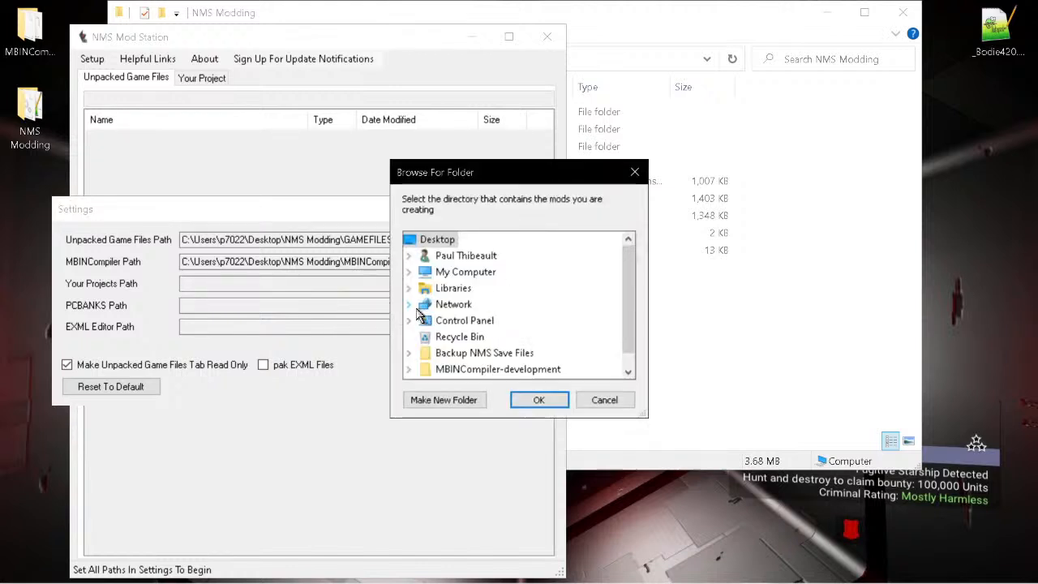
scroll(417, 312, down, 1)
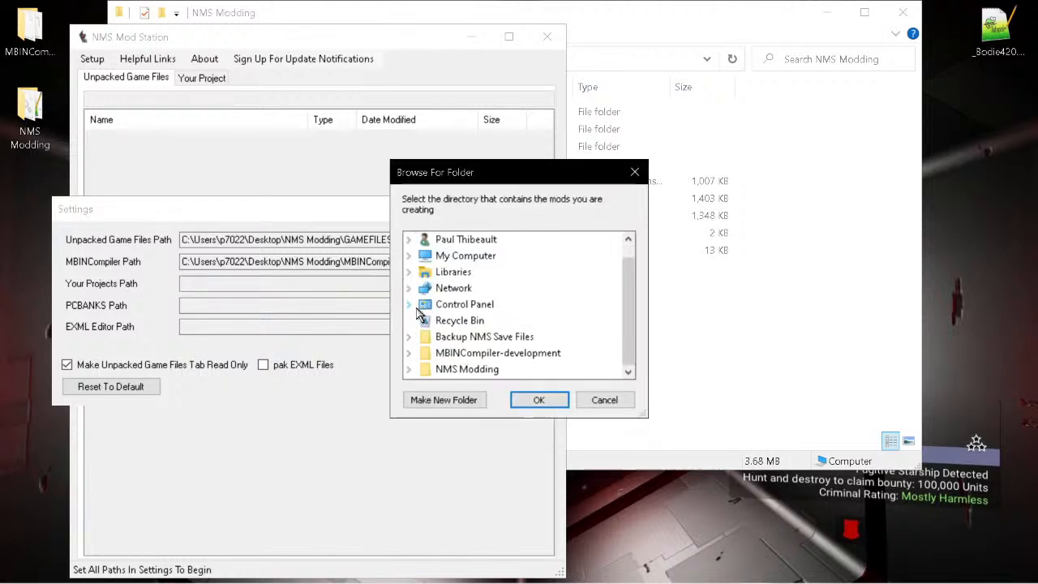
click(409, 369)
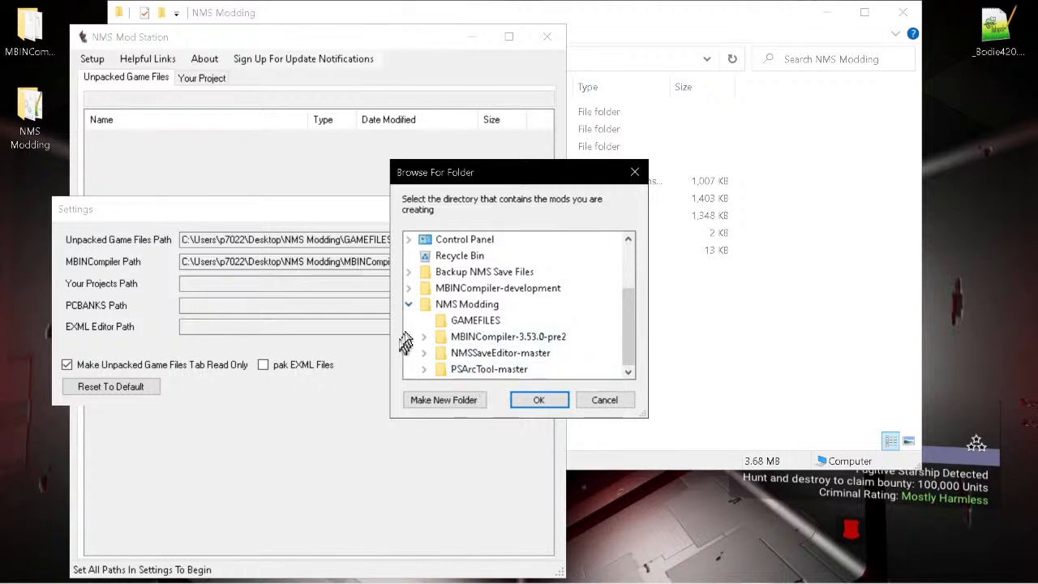
click(442, 311)
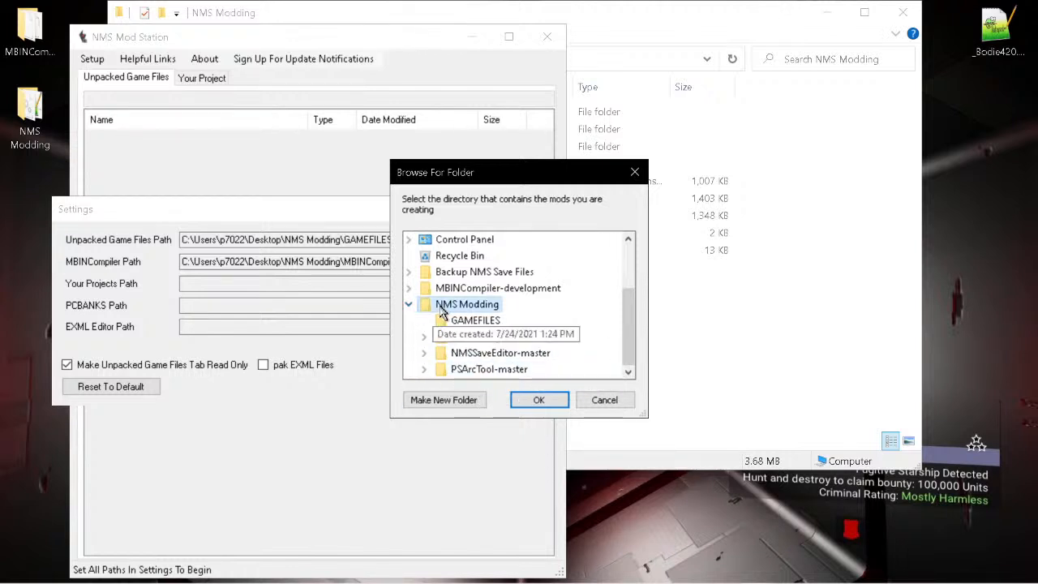
click(438, 406)
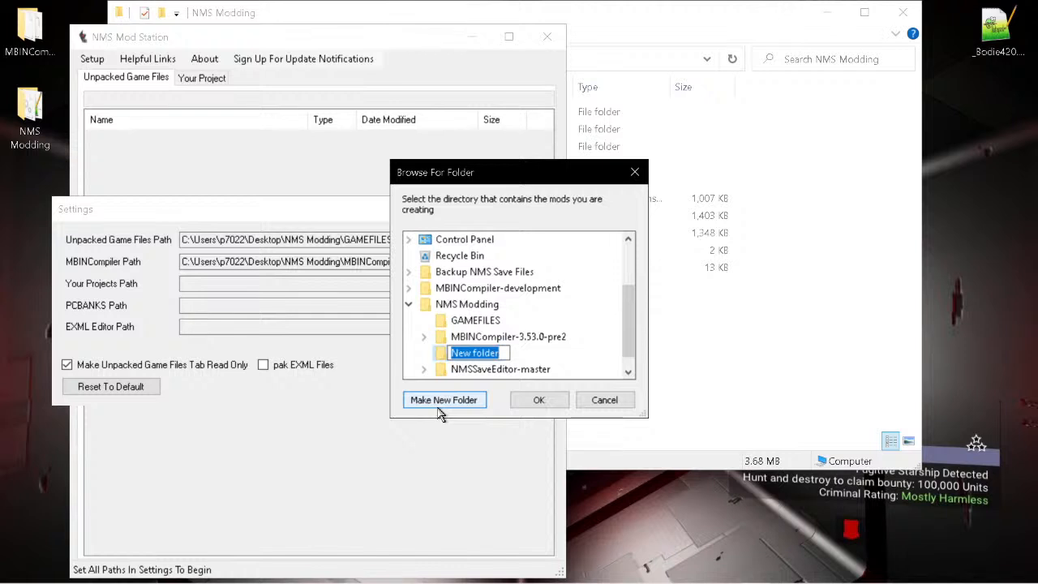
text(MyMods)
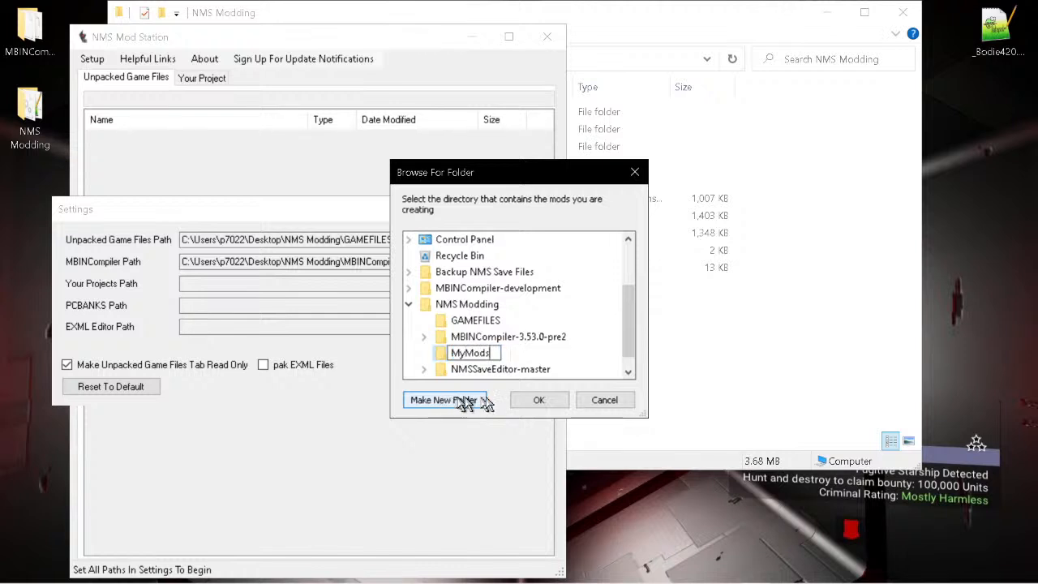
click(439, 359)
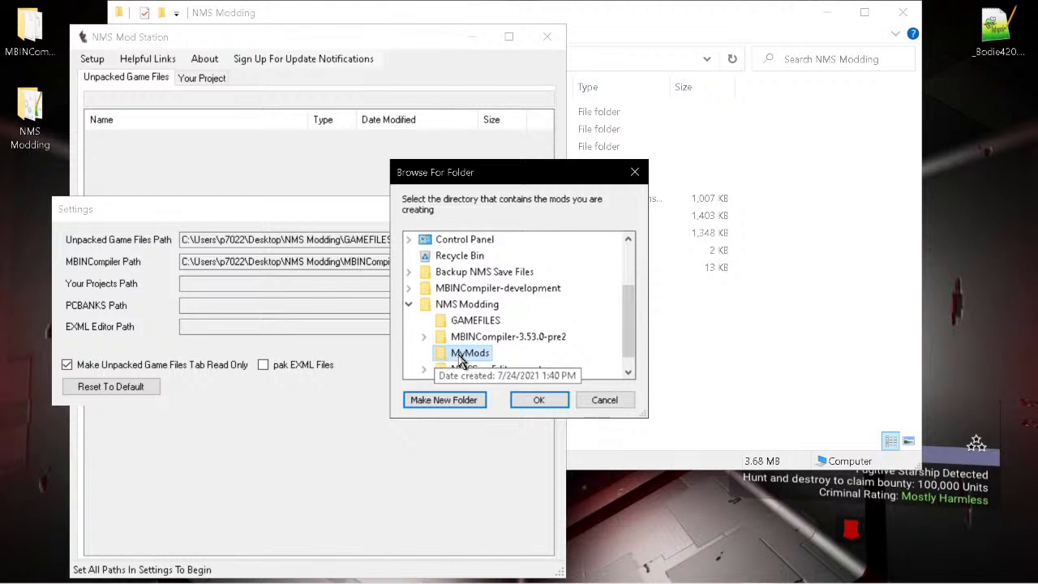
click(525, 404)
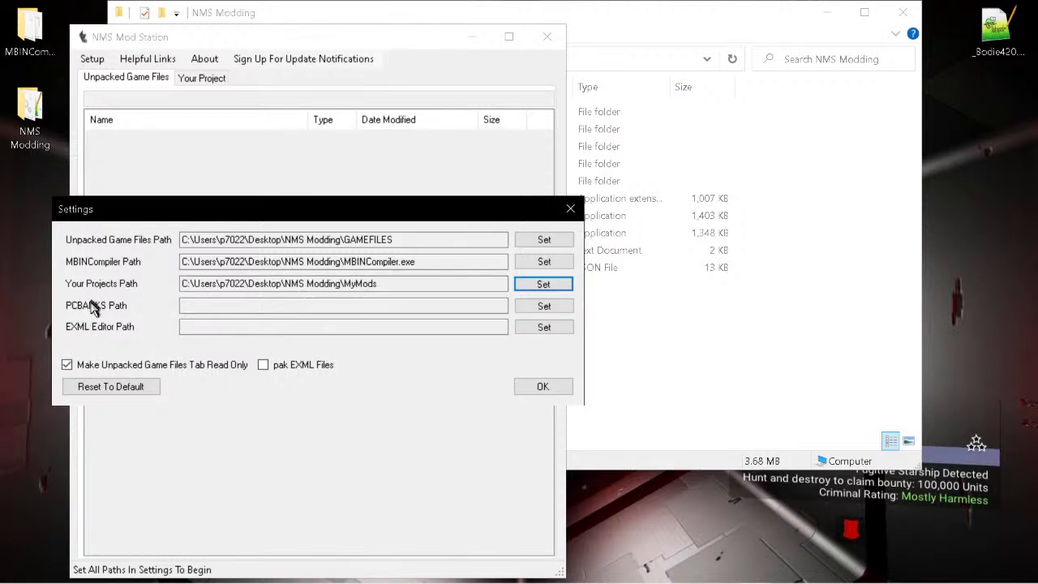
- For the PCBANKS Path, browse the C: drive to the Steam folder inside Program Files (x86)
click(223, 305)
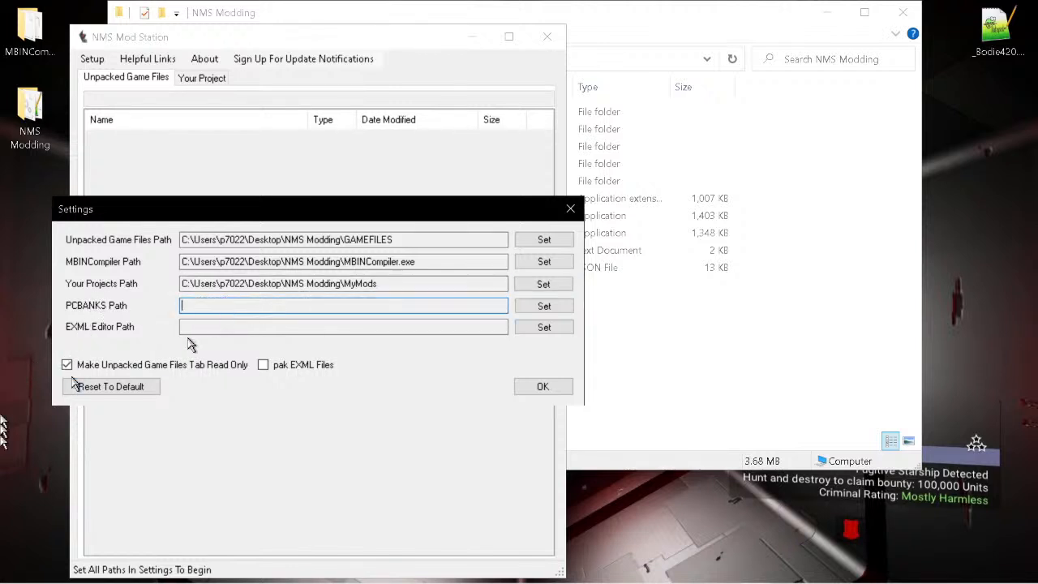
click(558, 310)
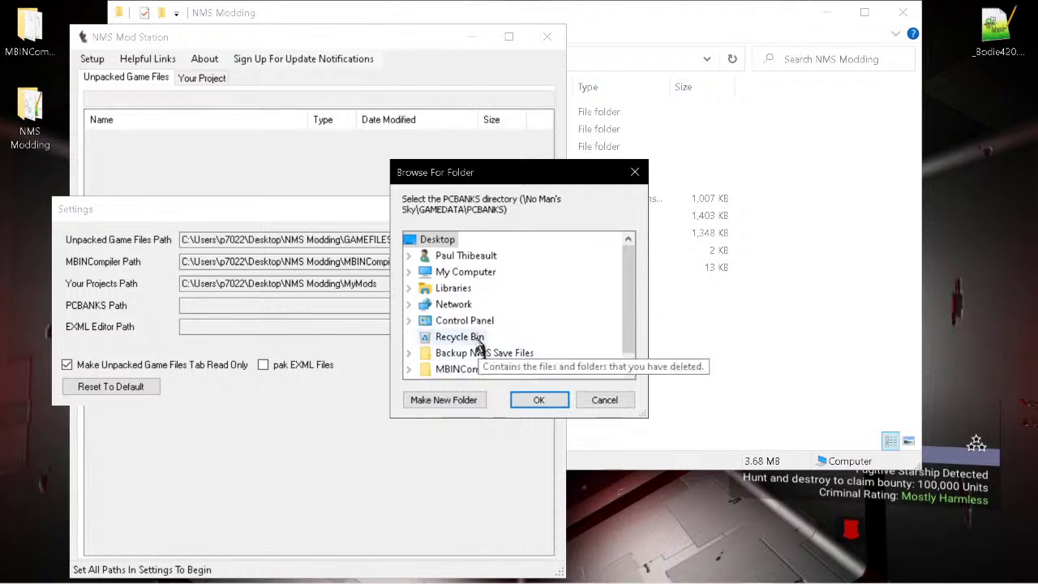
double_click(442, 276)
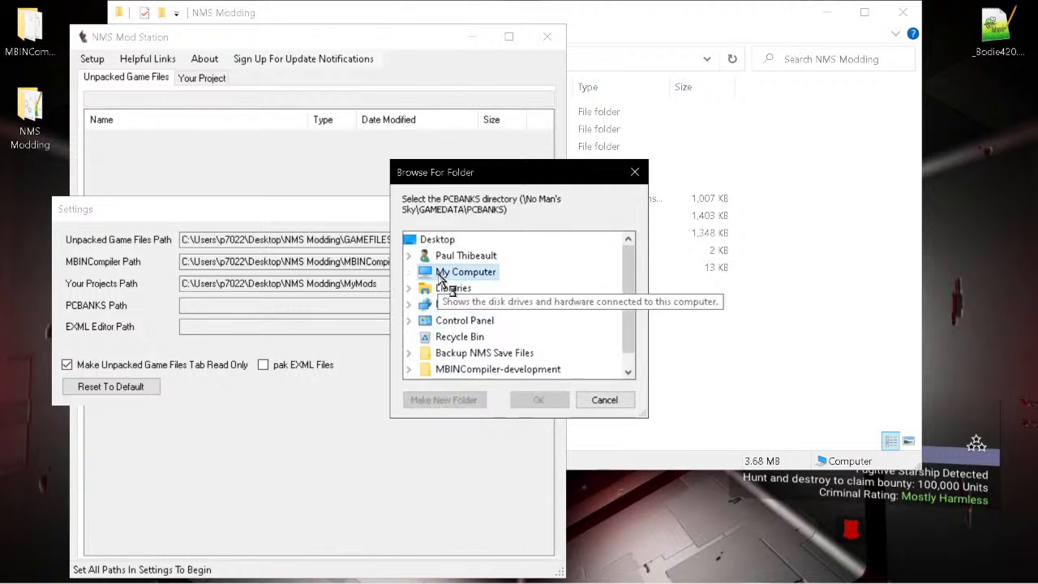
click(469, 355)
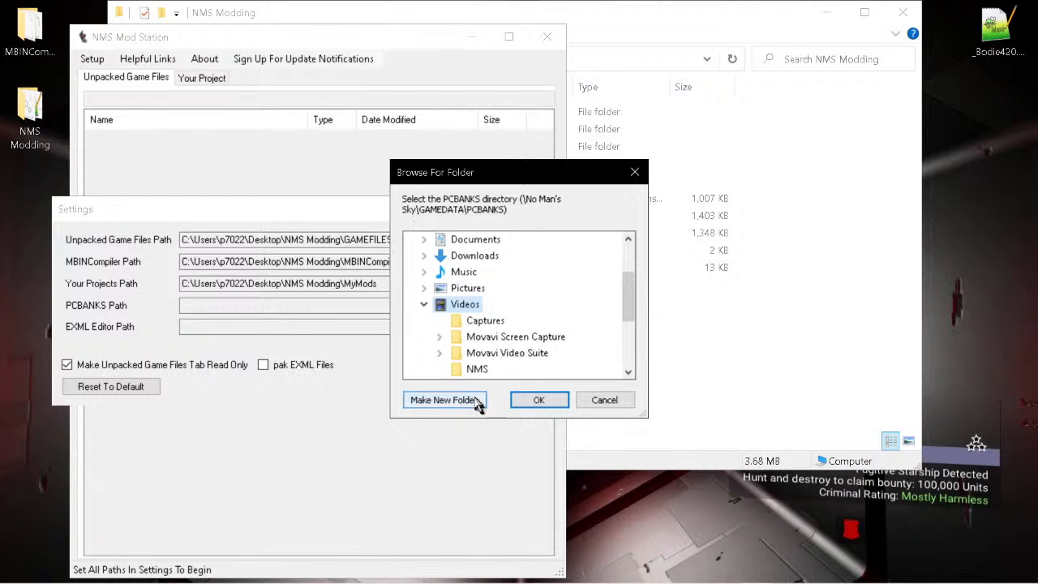
scroll(468, 346, down, 3)
scroll(468, 347, up, 1)
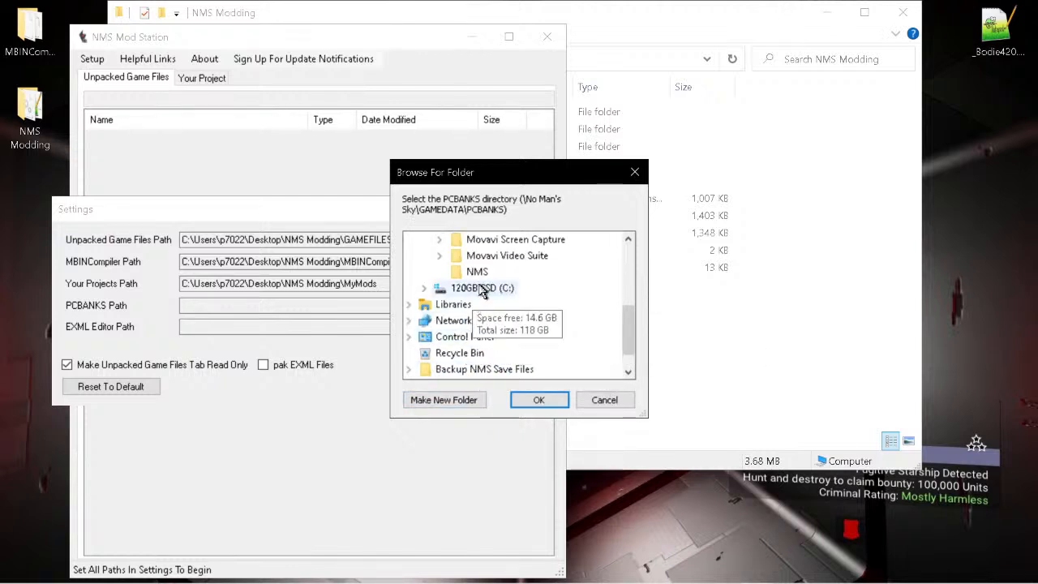
click(477, 288)
scroll(480, 329, down, 5)
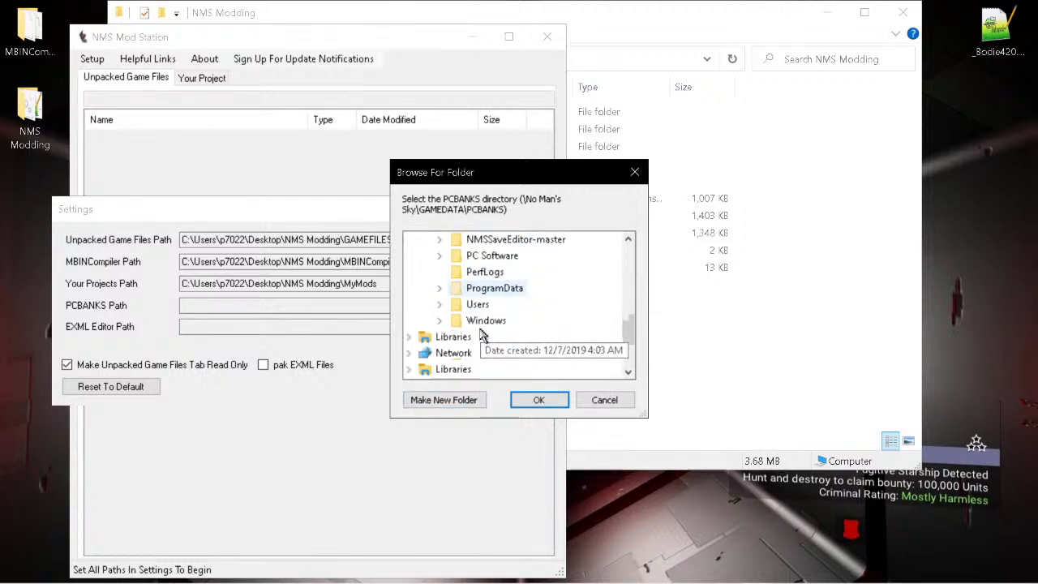
scroll(477, 308, up, 1)
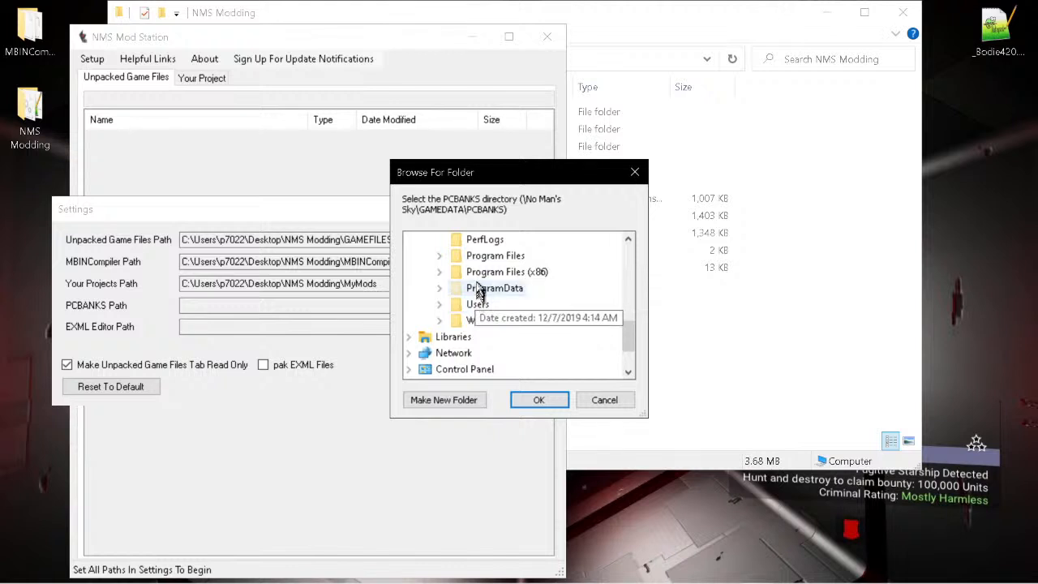
click(479, 277)
scroll(519, 324, down, 8)
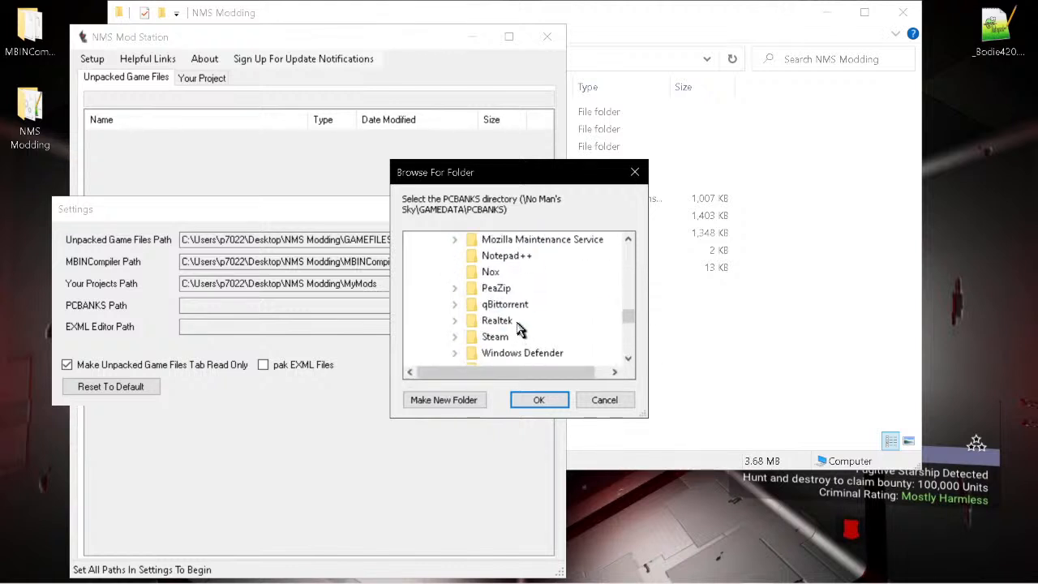
click(480, 237)
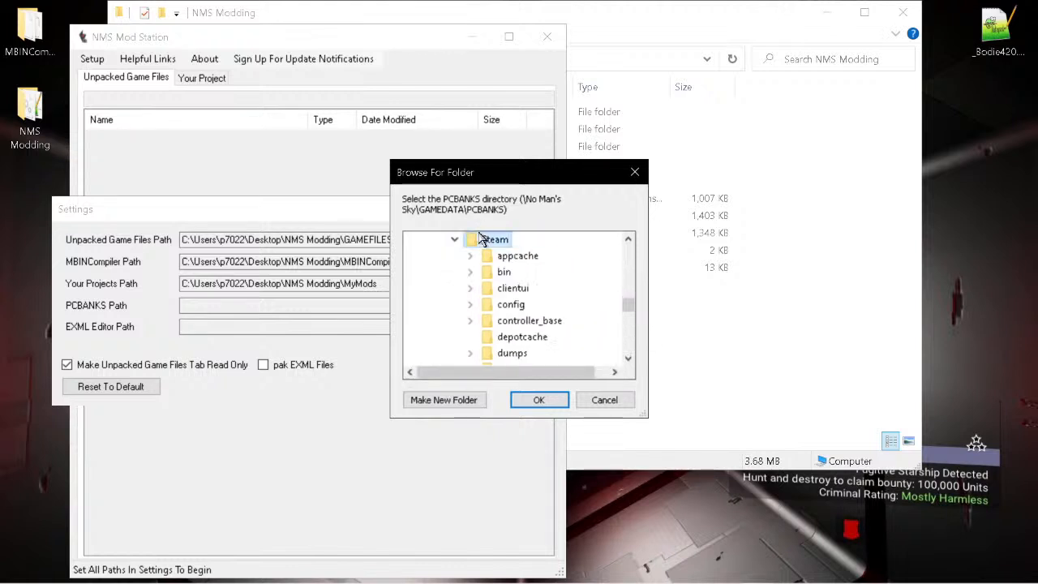
- Set the PCBANKS Path to Steam's steamapps\common\No Man's Sky\GAMEDATA\PCBANKS folder
scroll(523, 312, down, 4)
scroll(527, 316, down, 1)
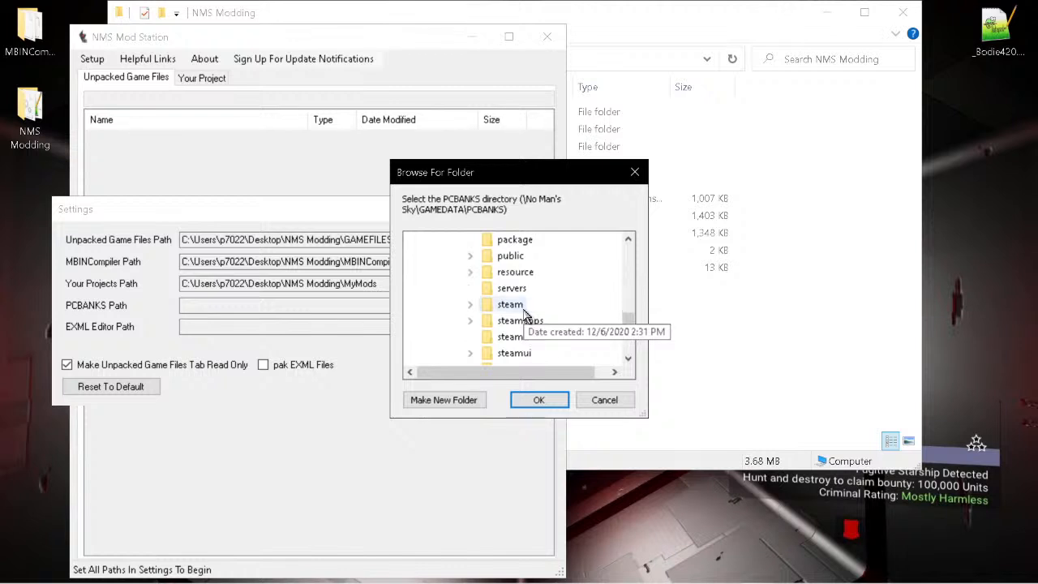
click(527, 323)
double_click(519, 274)
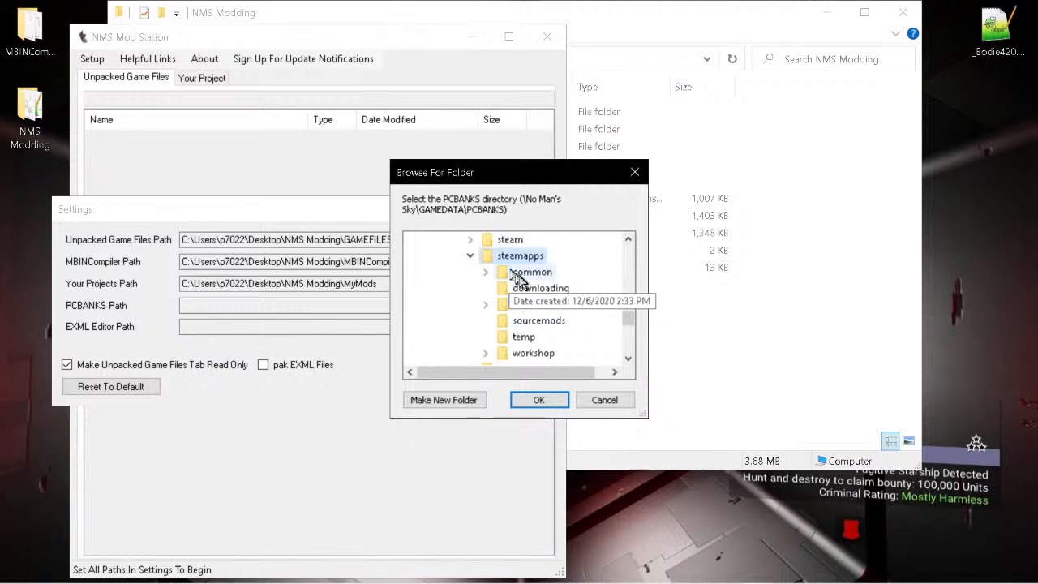
double_click(529, 290)
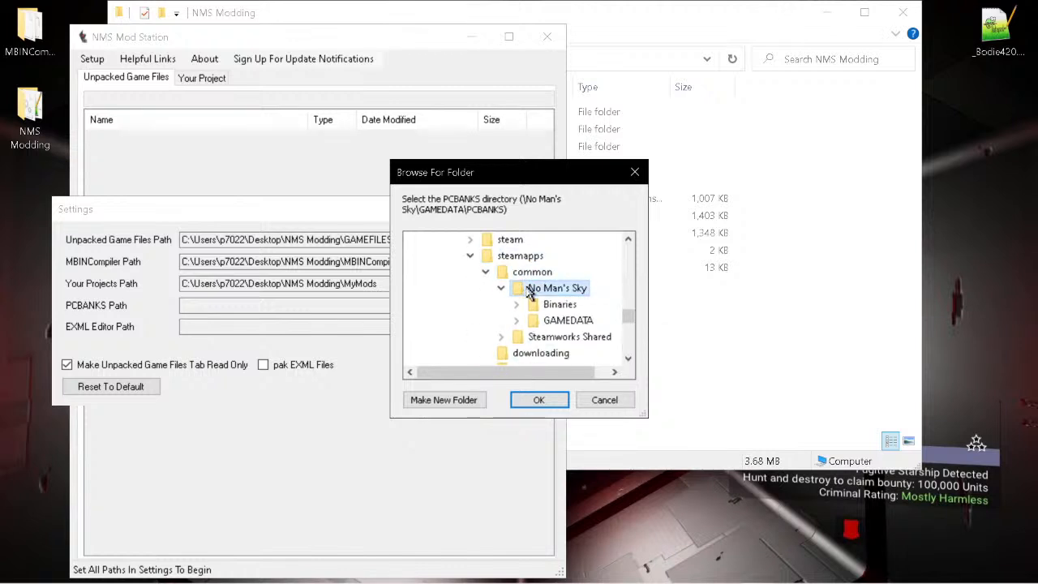
double_click(561, 323)
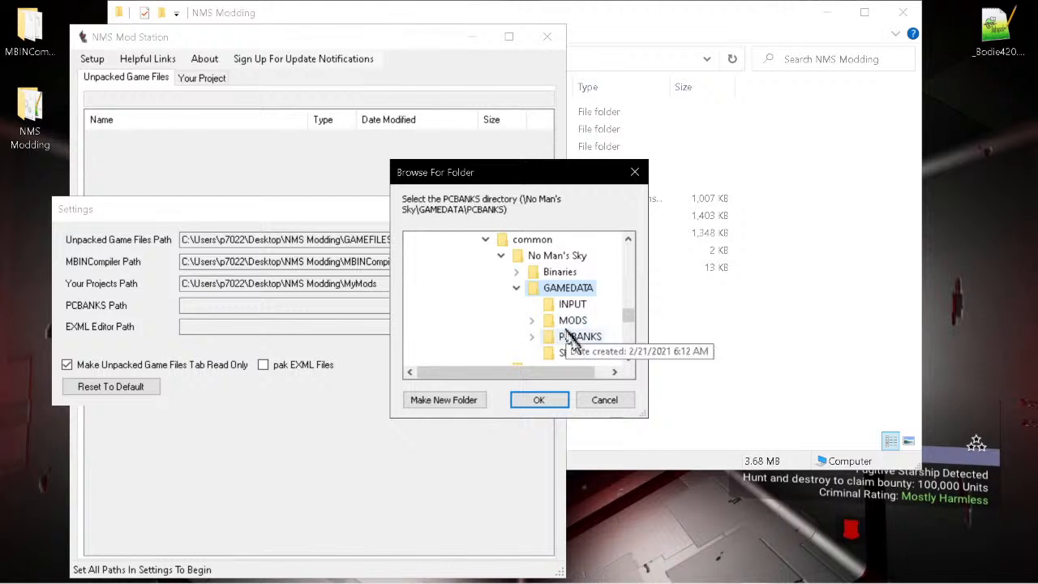
double_click(578, 339)
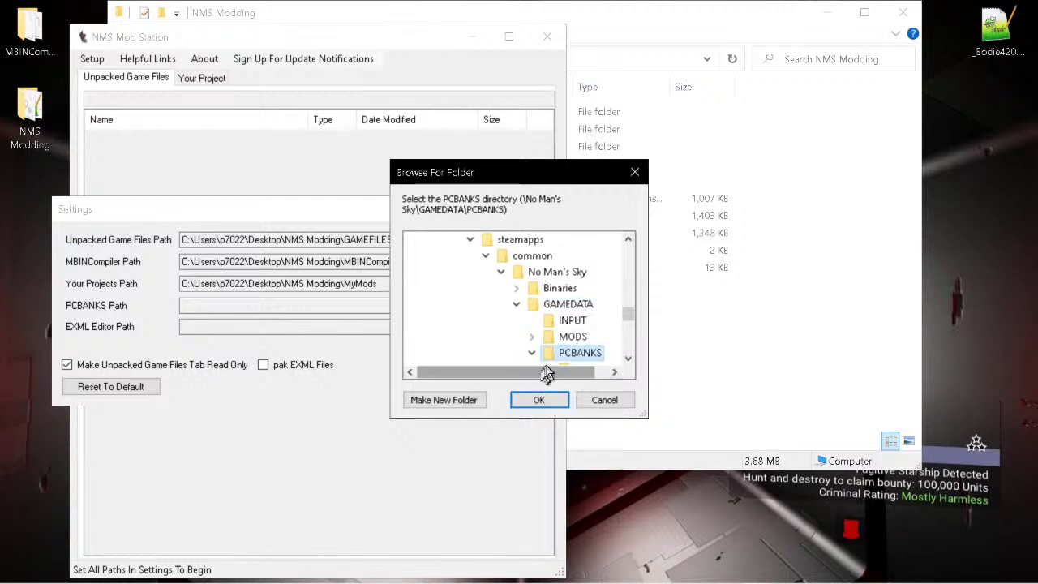
click(559, 397)
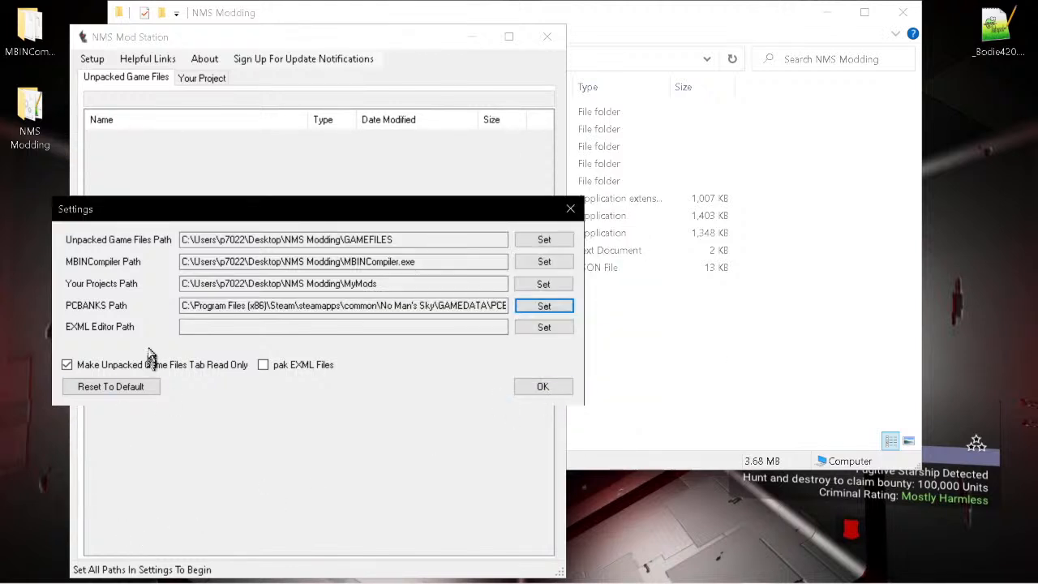
- Set the EXML Editor Path to notepad++.exe in C:\Program Files\Notepad++
click(213, 326)
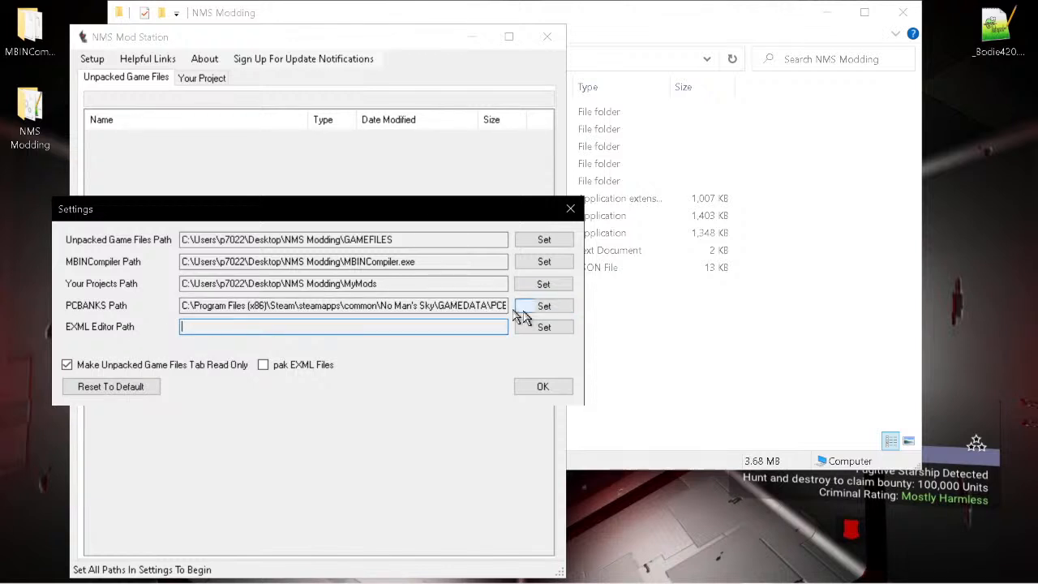
click(549, 327)
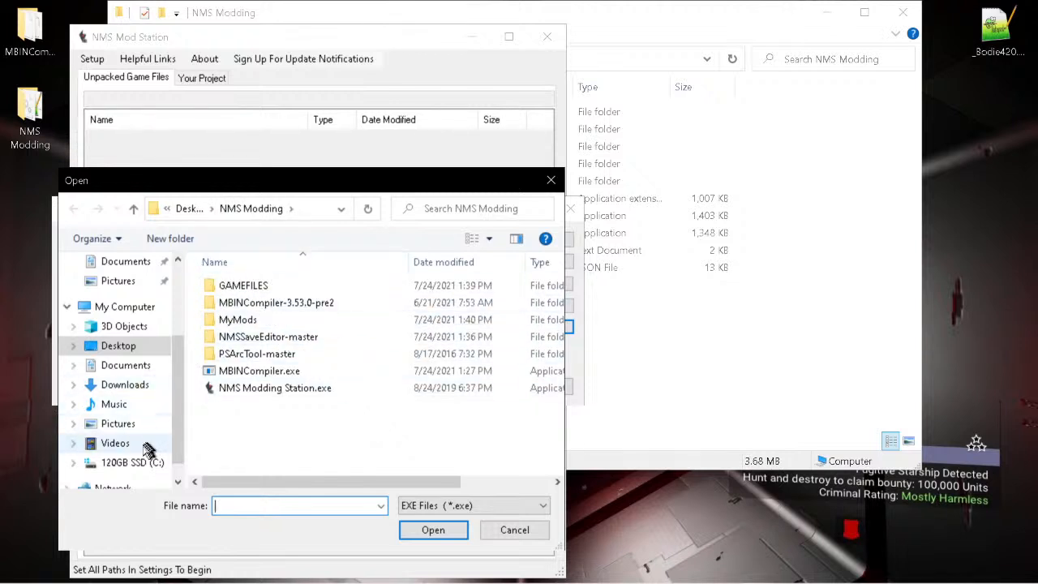
click(132, 463)
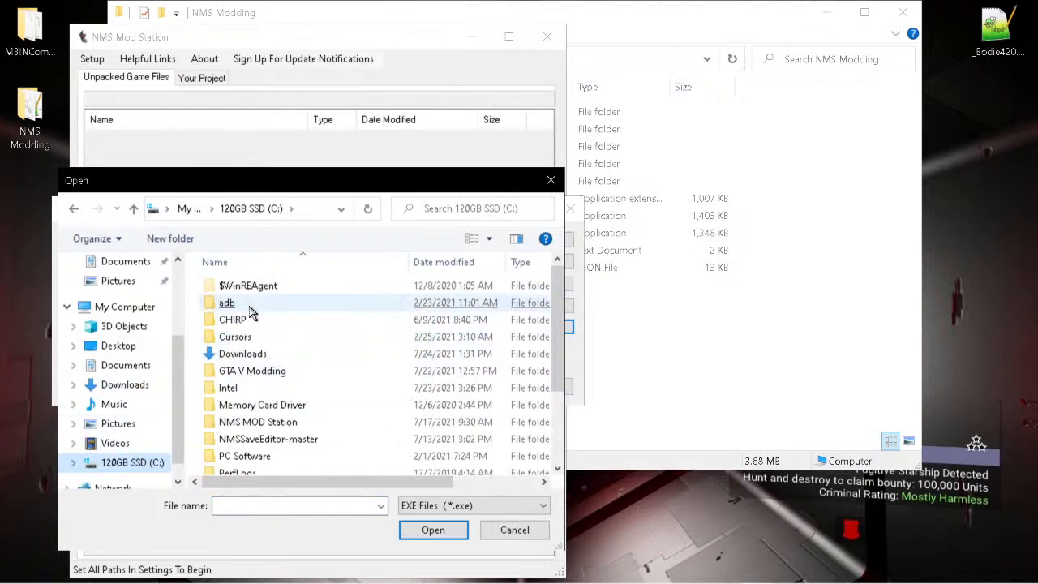
scroll(250, 308, down, 2)
click(248, 383)
double_click(248, 381)
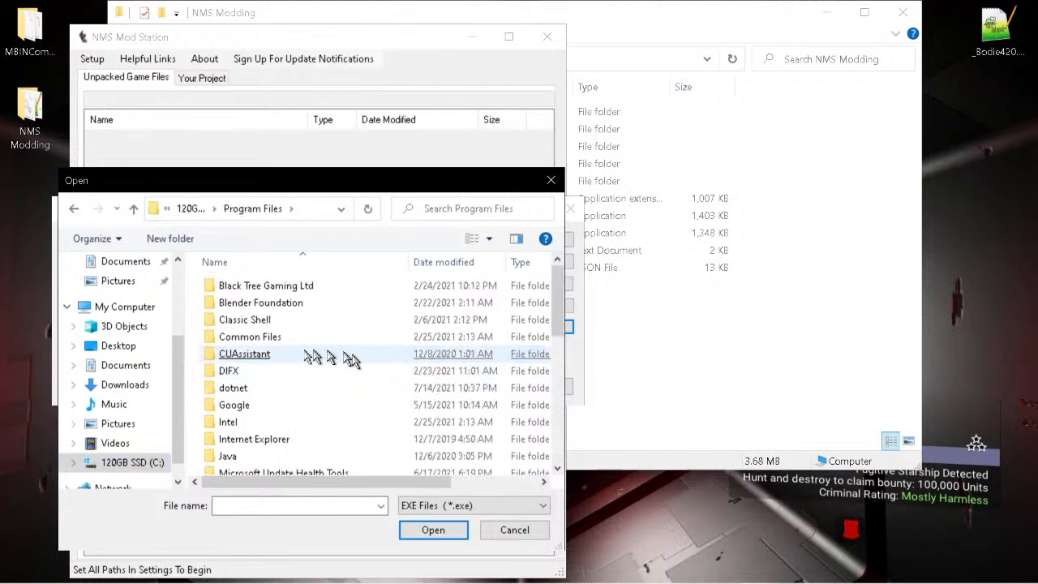
scroll(324, 359, down, 2)
double_click(243, 416)
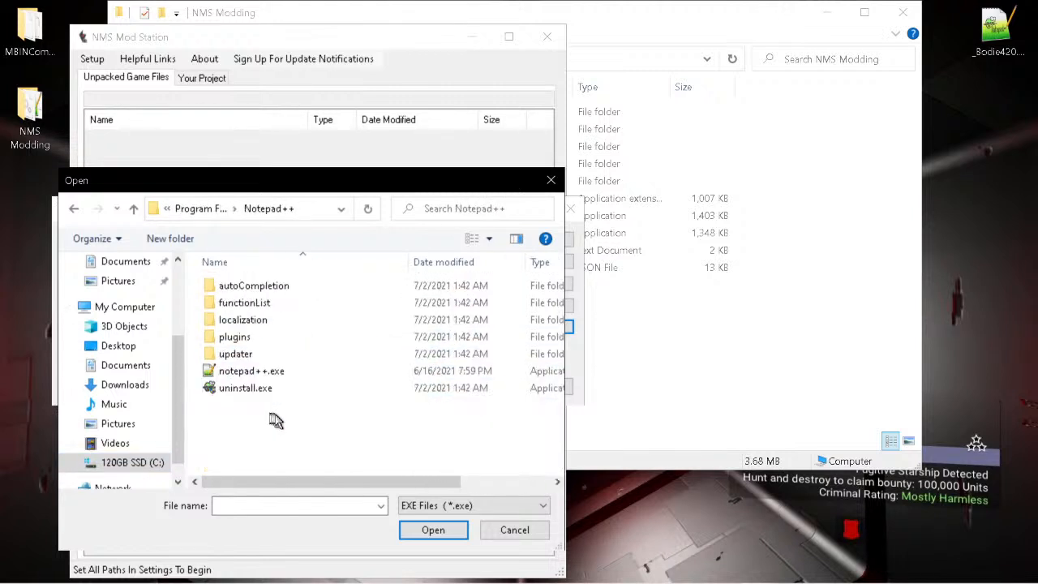
click(243, 374)
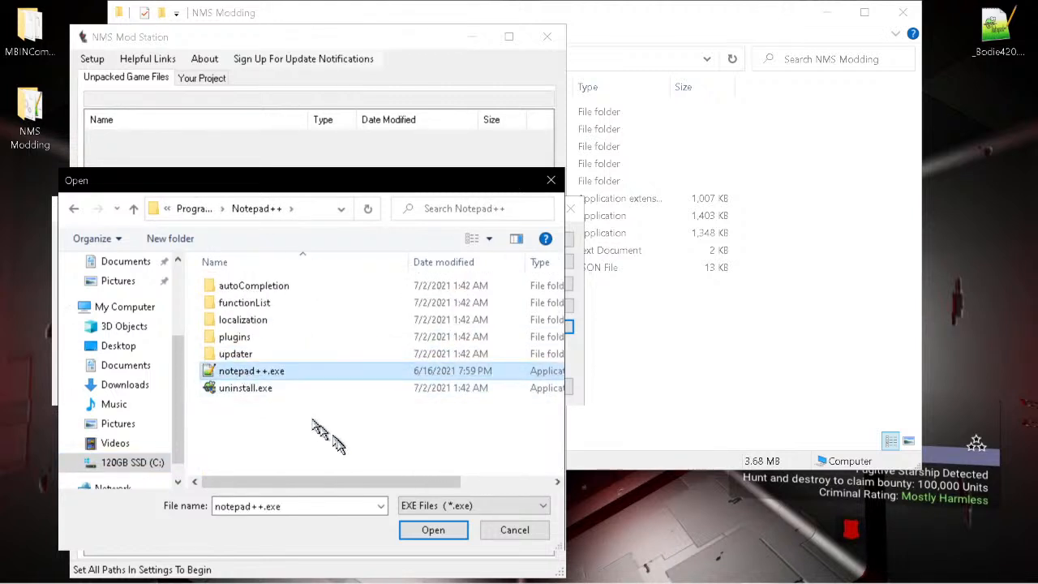
click(433, 529)
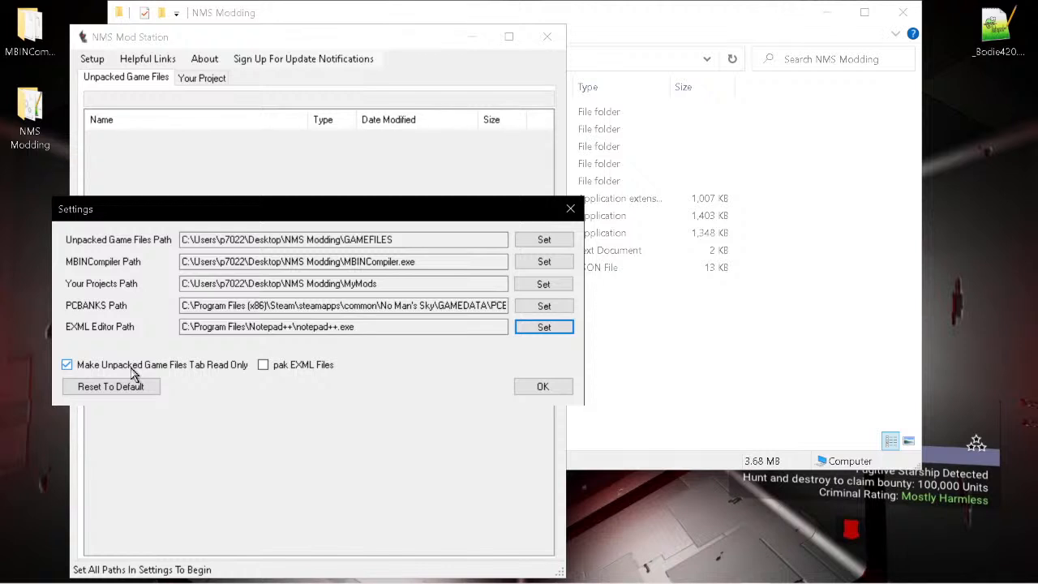
- Enable the pak EXML Files option, accept the settings and close this mod station window
click(263, 365)
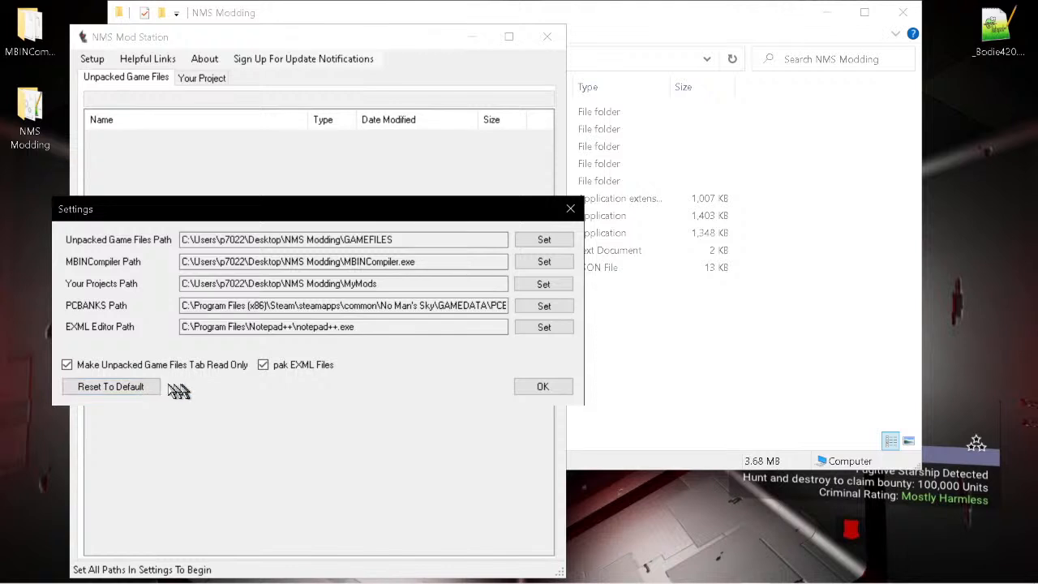
click(539, 387)
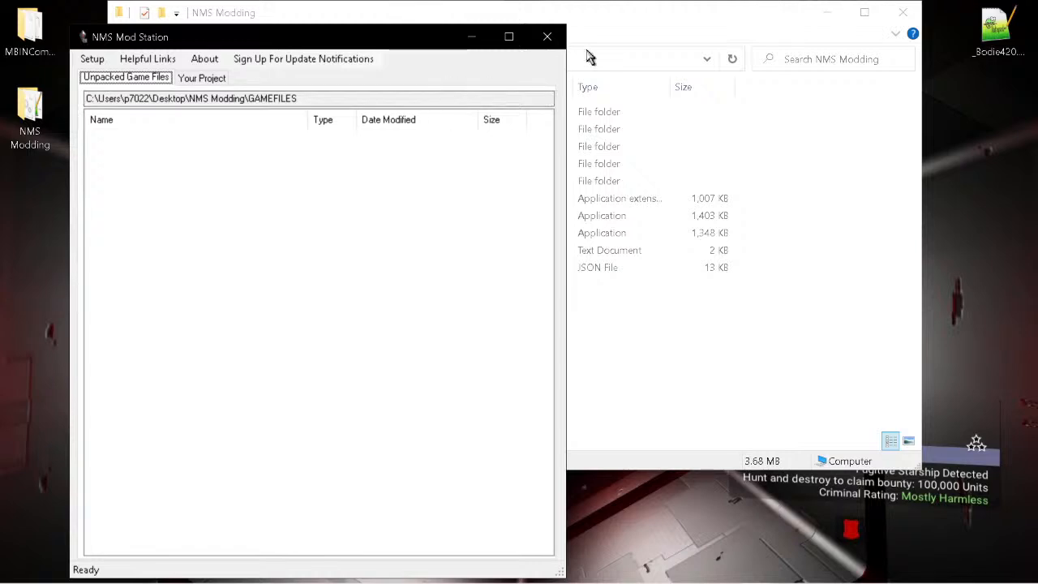
click(547, 38)
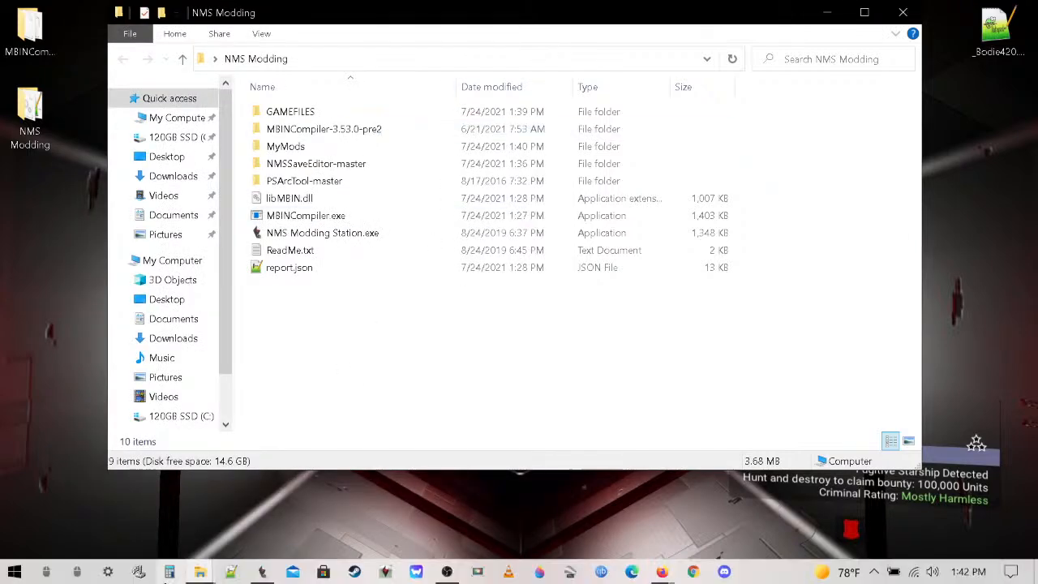
- Switch to the other running mod station and examine the unpacked files and folders in its GAMEFILES directory
click(263, 573)
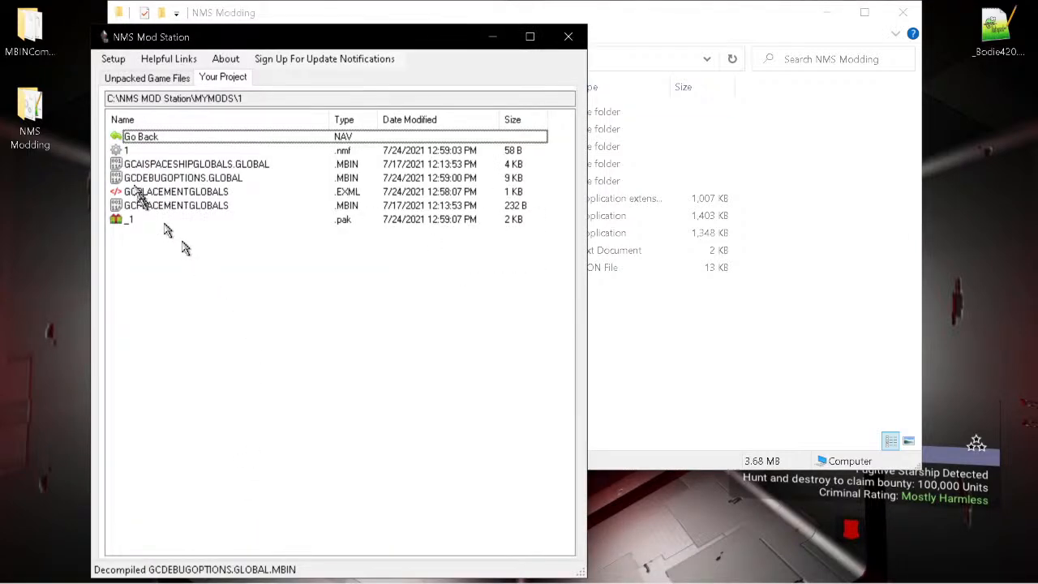
click(113, 81)
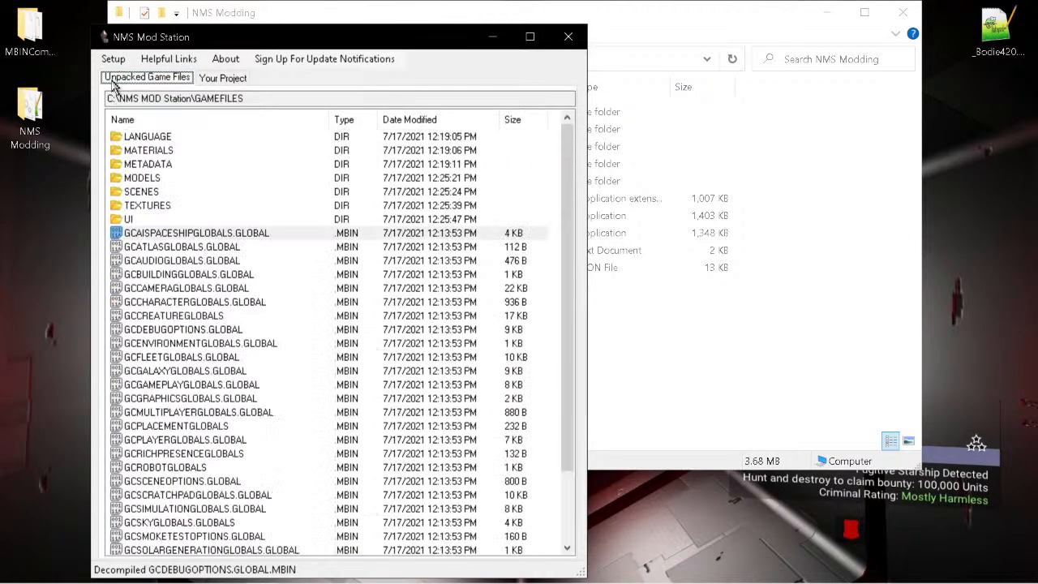
click(165, 193)
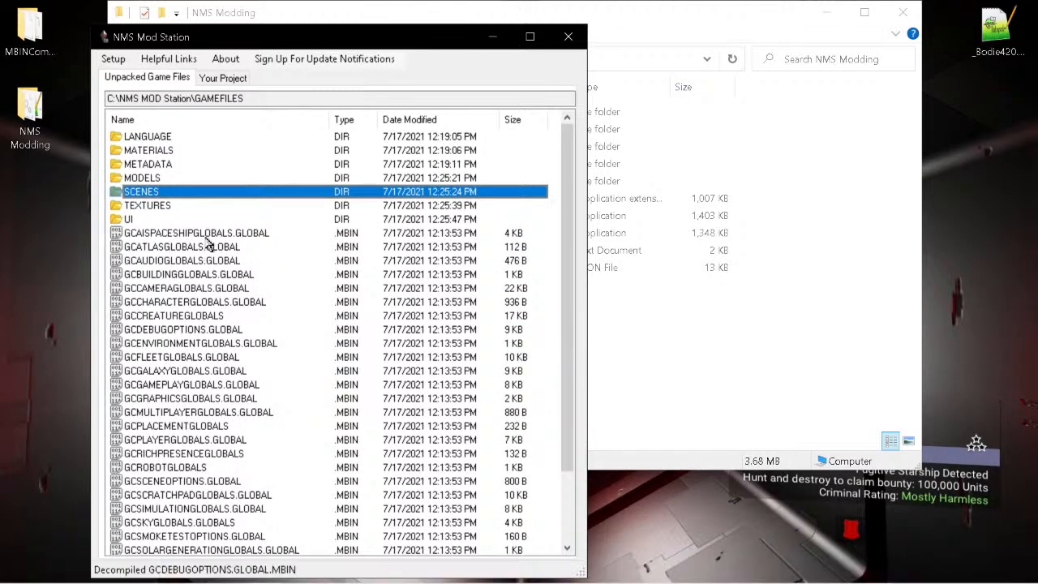
scroll(211, 237, down, 2)
scroll(130, 469, up, 2)
scroll(182, 209, down, 2)
scroll(177, 208, up, 2)
scroll(180, 434, down, 2)
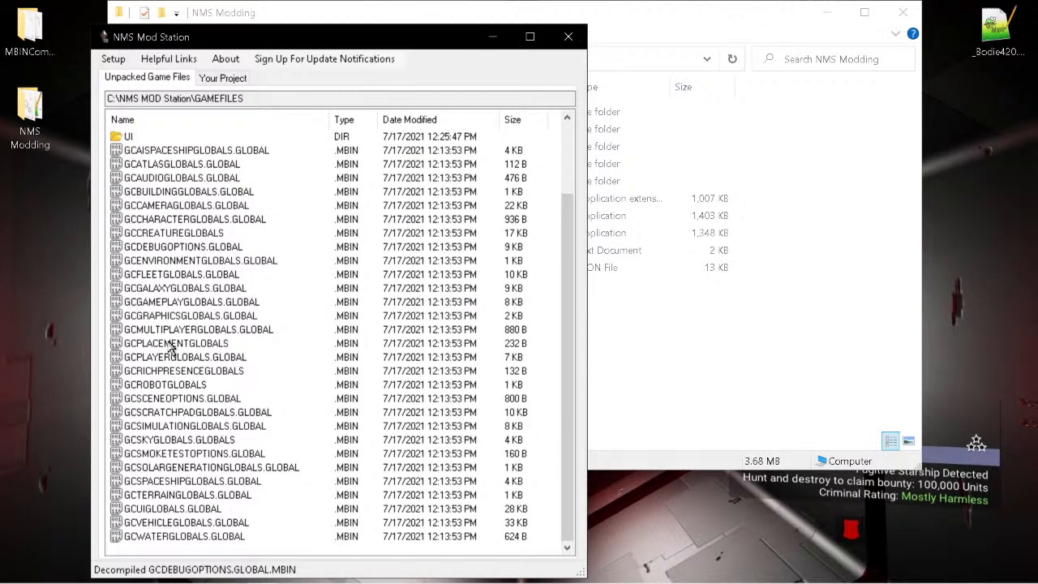
scroll(133, 202, up, 2)
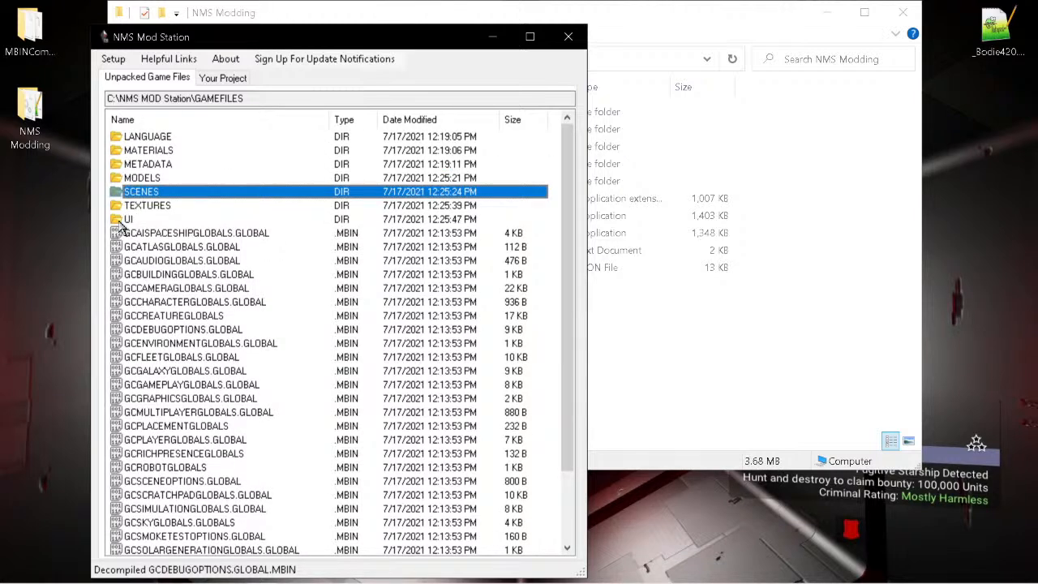
- Look through the contents of the unpacked UI folder and return to GAMEFILES
double_click(122, 221)
scroll(130, 256, down, 3)
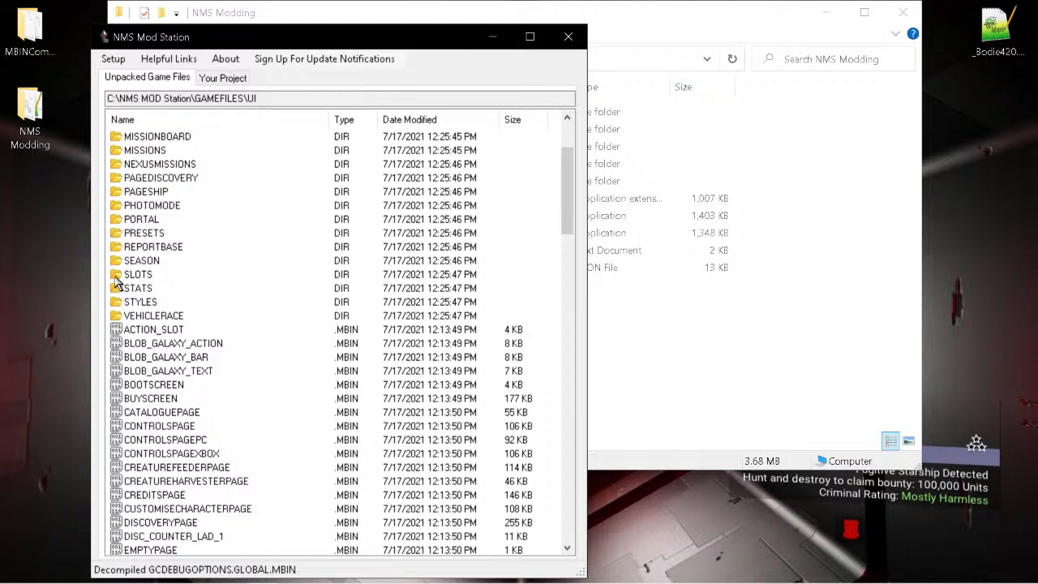
scroll(120, 226, up, 3)
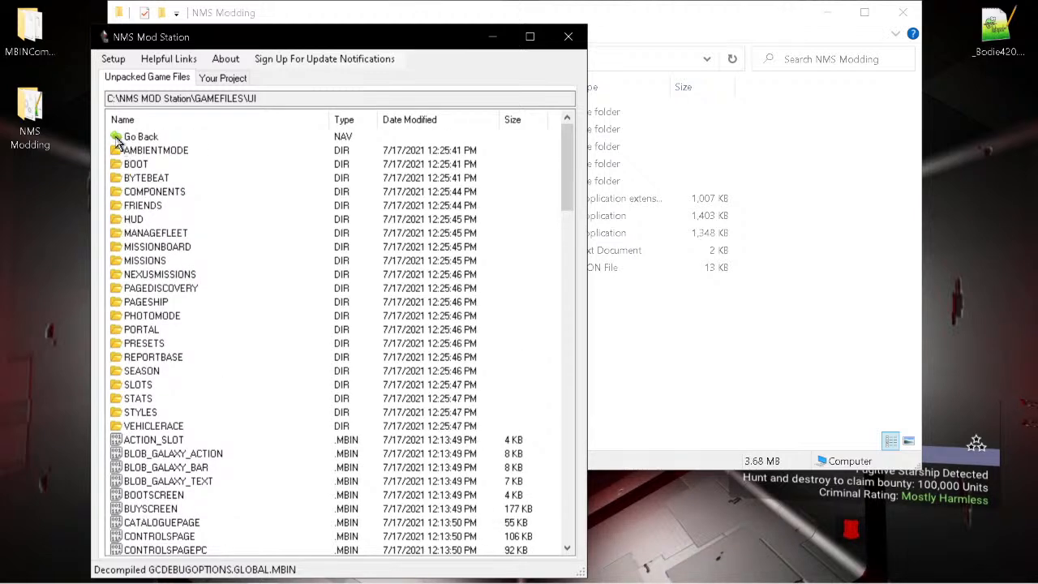
double_click(117, 139)
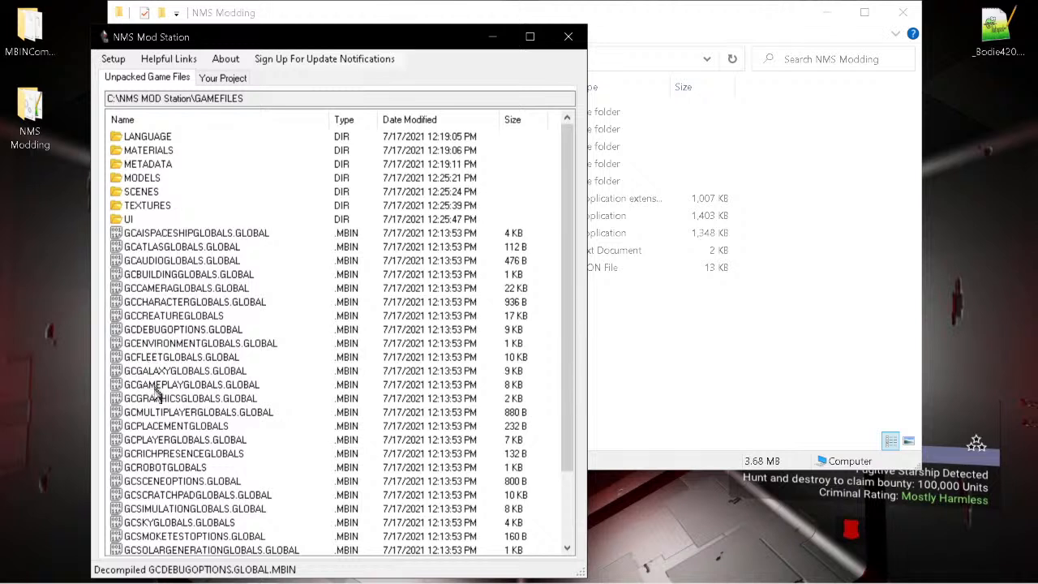
- Copy the unpacked GCROBOTGLOBALS MBIN file to the project path
double_click(149, 468)
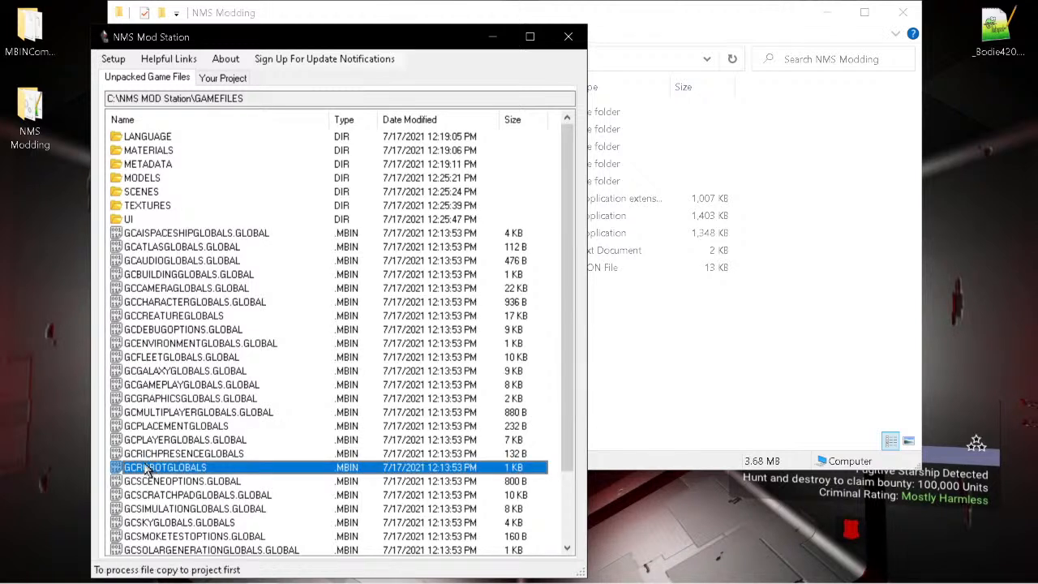
right_click(151, 474)
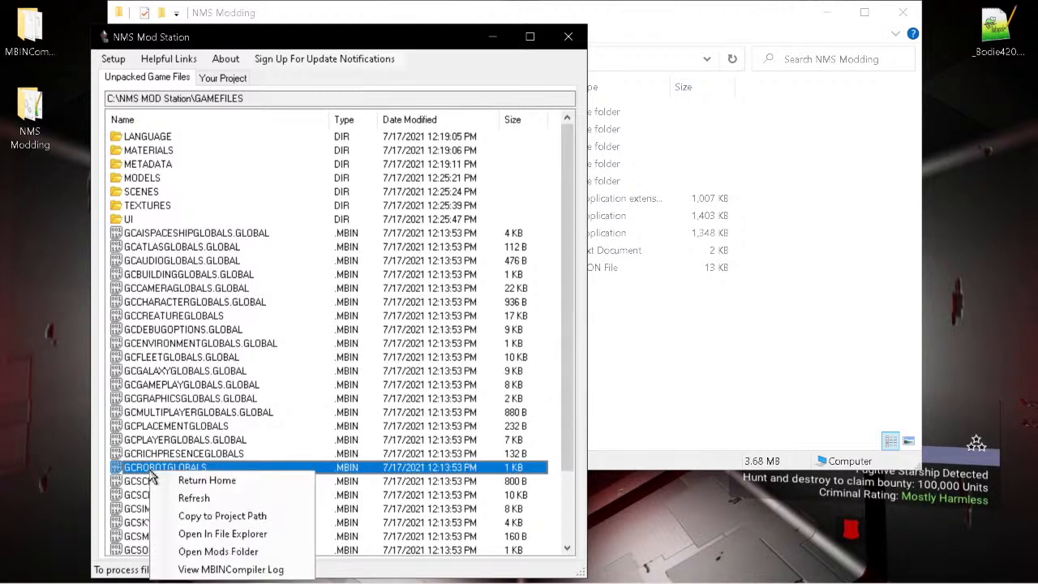
click(217, 516)
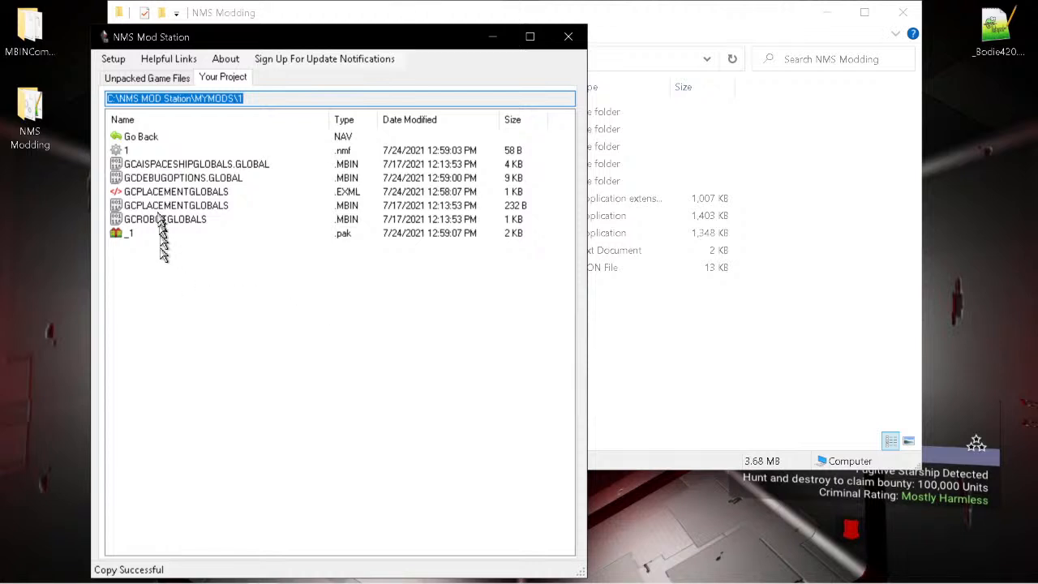
- Select all the items listed in the project folder MYMODS\1
drag(141, 265, 136, 137)
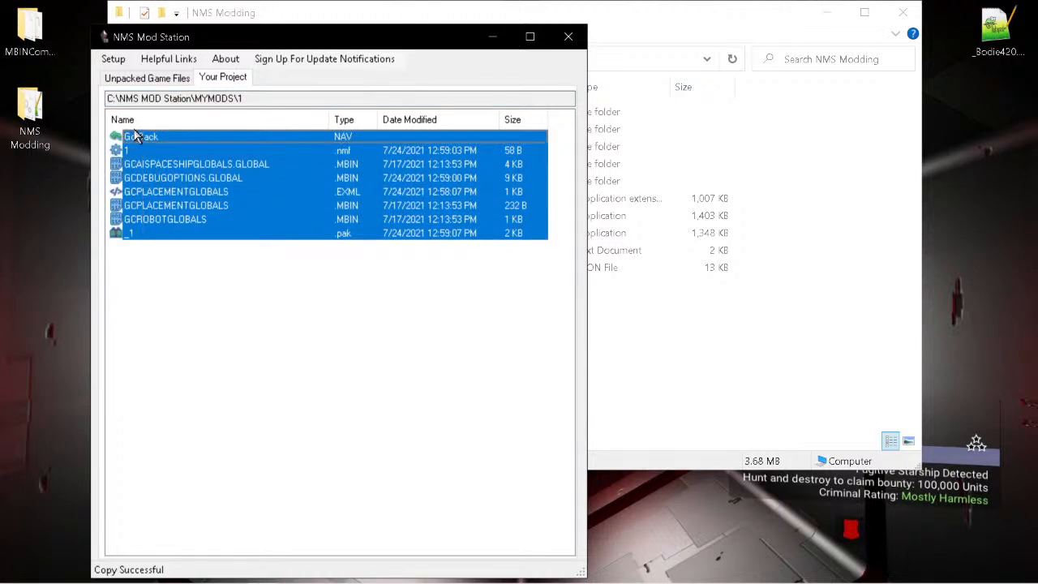
- Delete the existing project folder 1 from the MYMODS directory
double_click(136, 137)
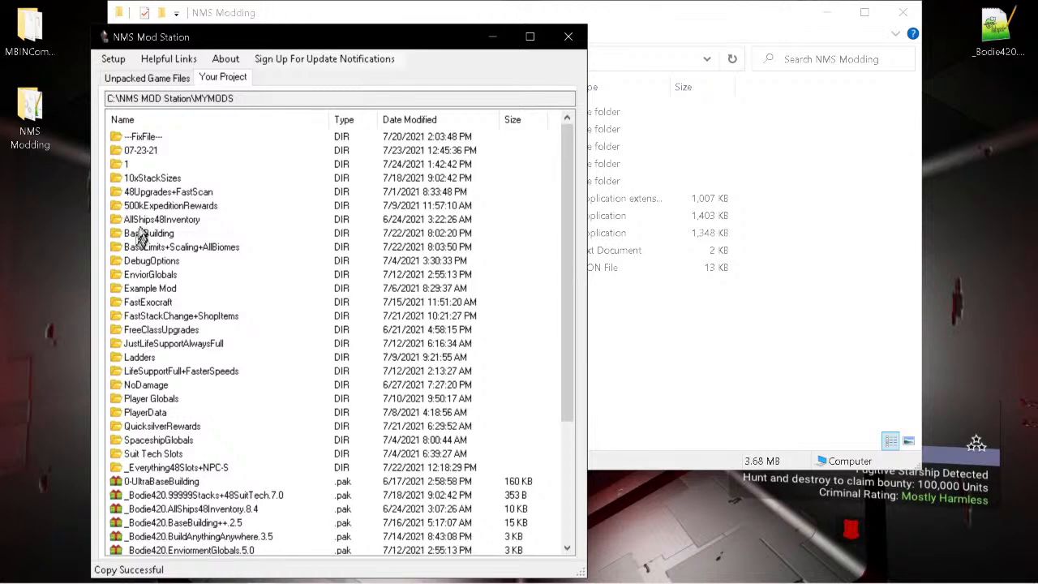
click(118, 165)
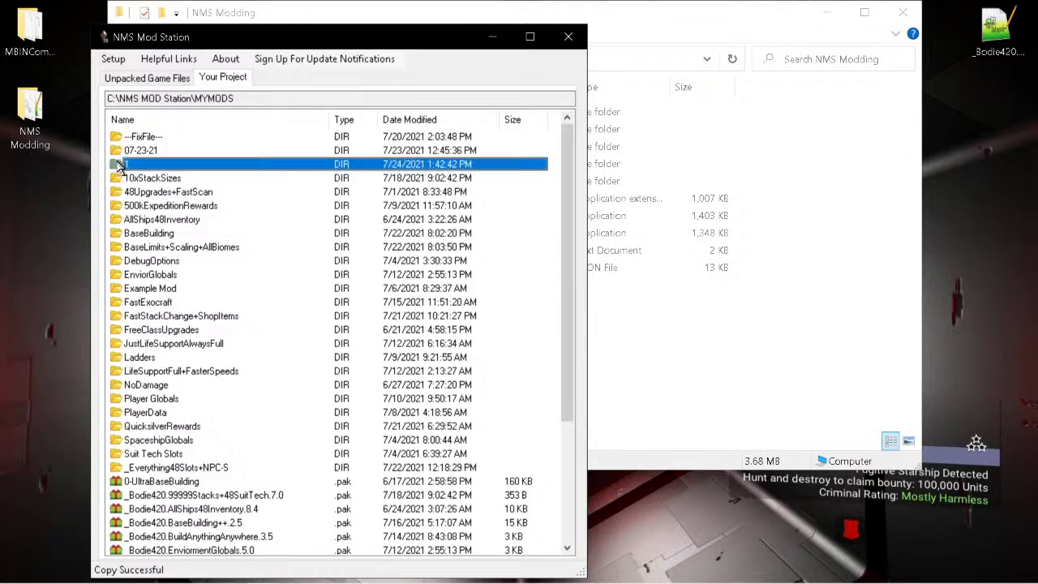
right_click(118, 163)
click(160, 208)
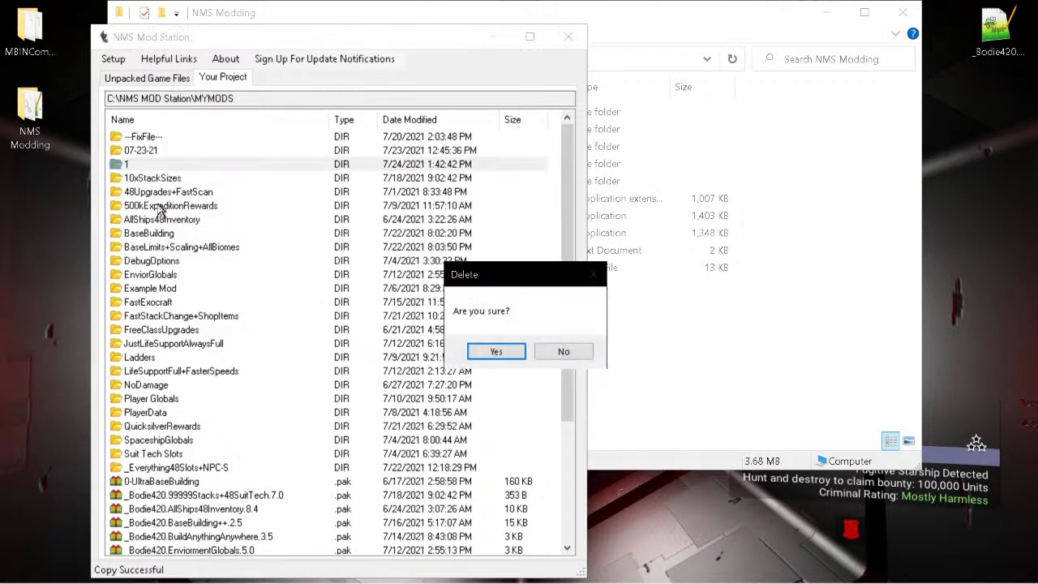
click(495, 350)
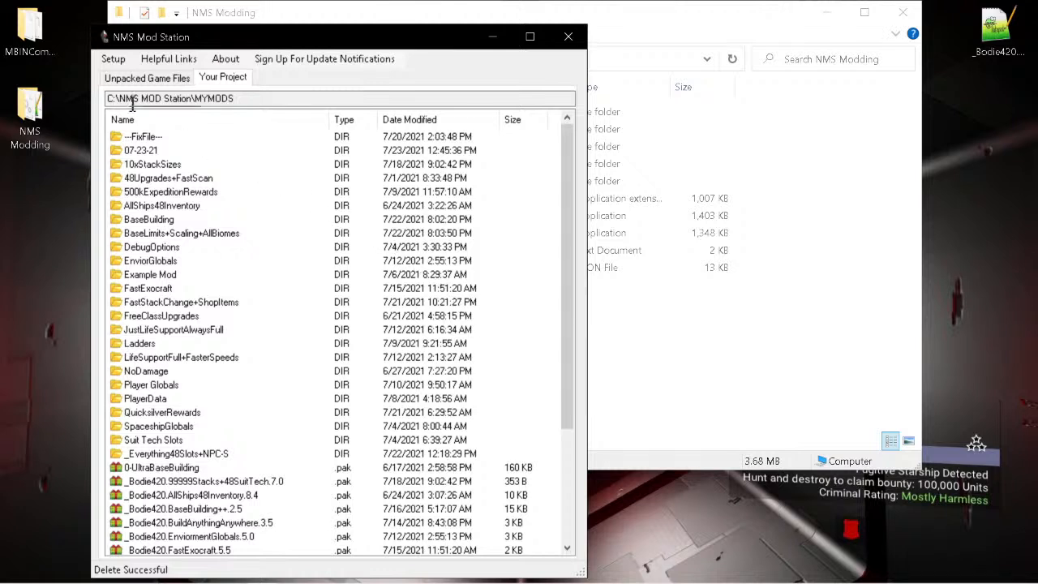
- Create a new project named 1 and set it as the current project
click(113, 58)
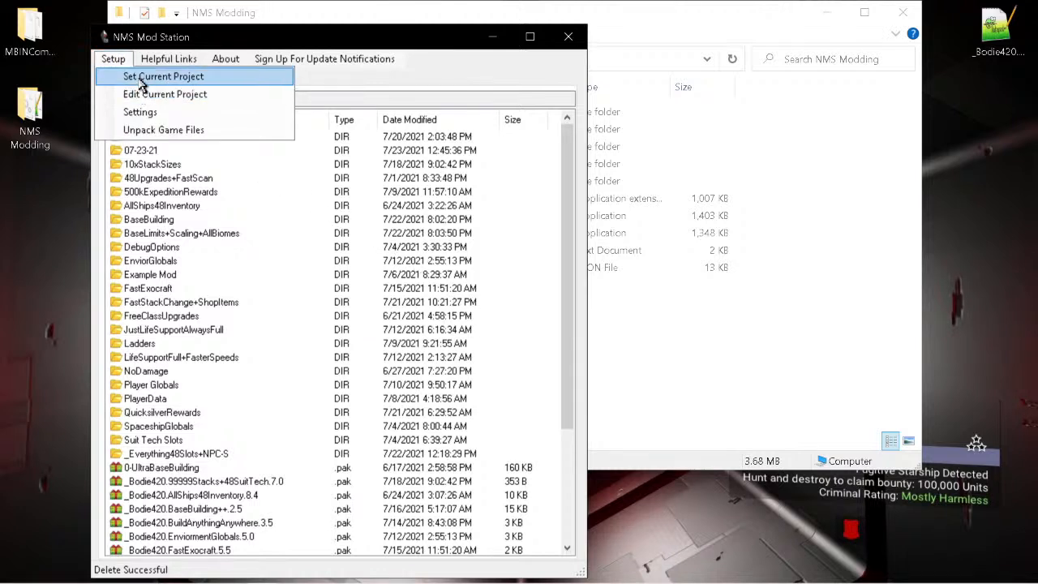
click(139, 76)
click(193, 438)
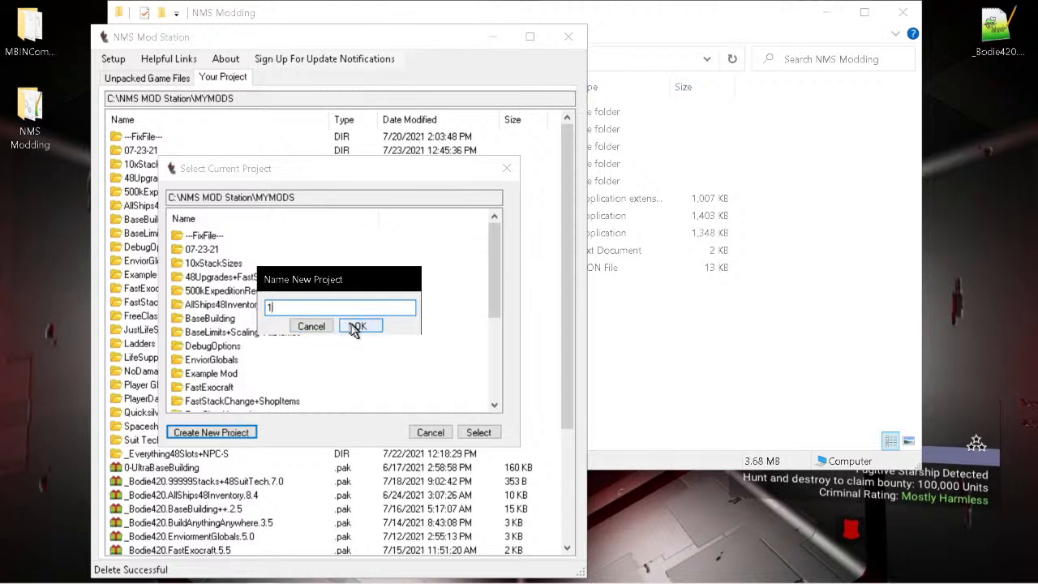
click(360, 325)
click(182, 263)
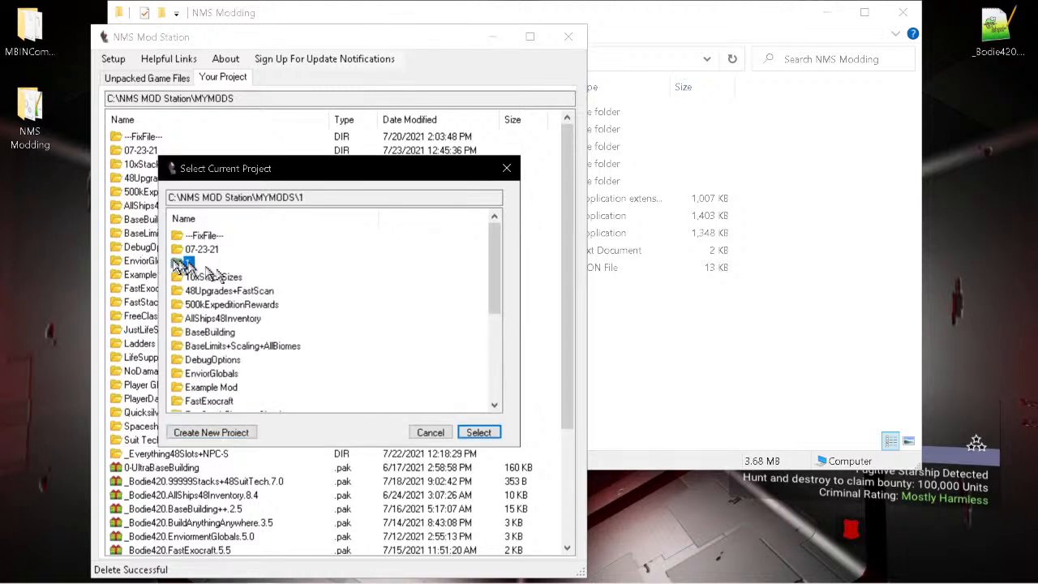
click(478, 432)
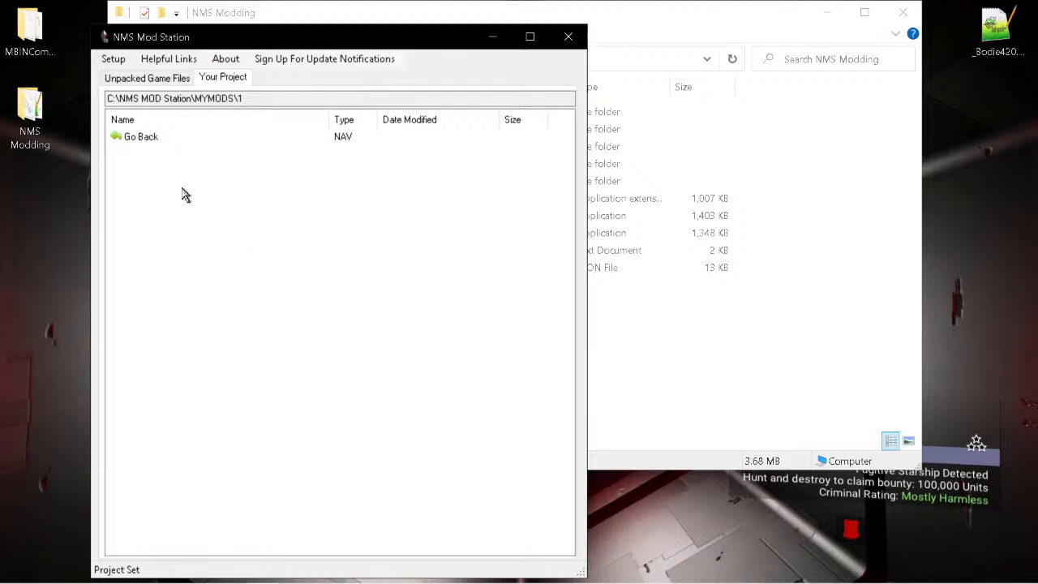
- Copy GCROBOTGLOBALS.MBIN from the unpacked game files to the project path
click(147, 81)
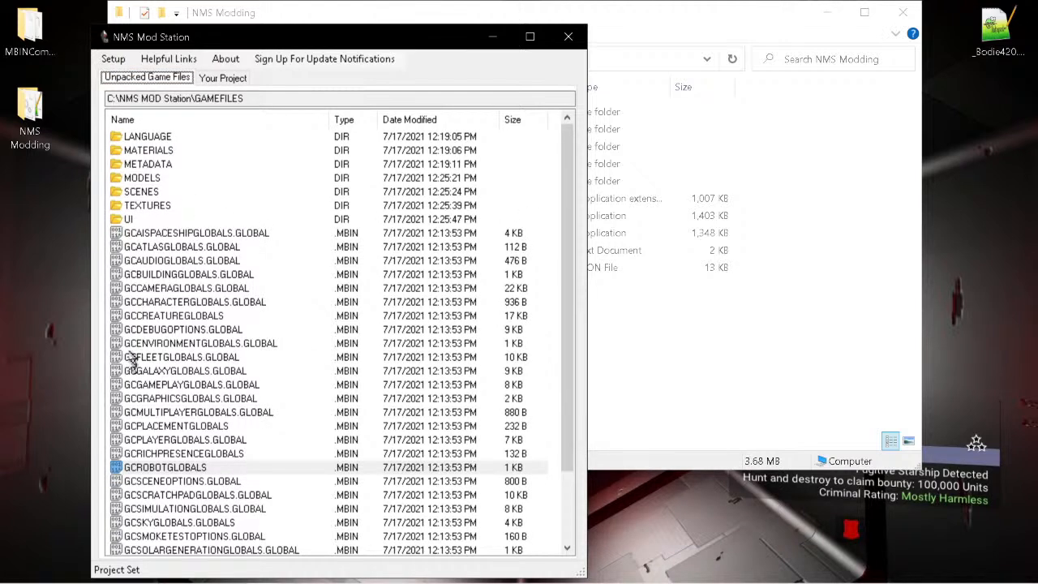
click(150, 470)
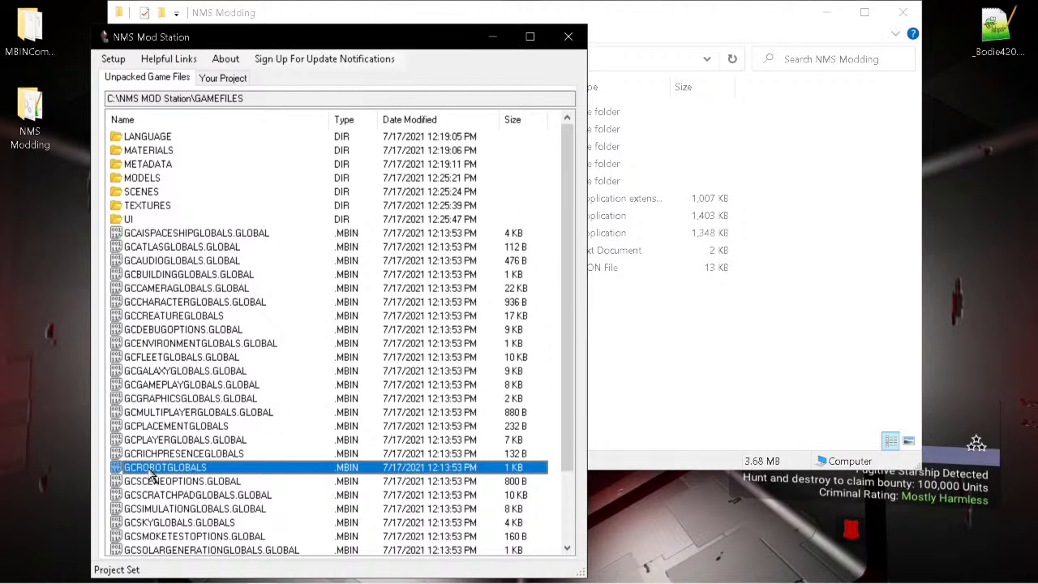
right_click(150, 470)
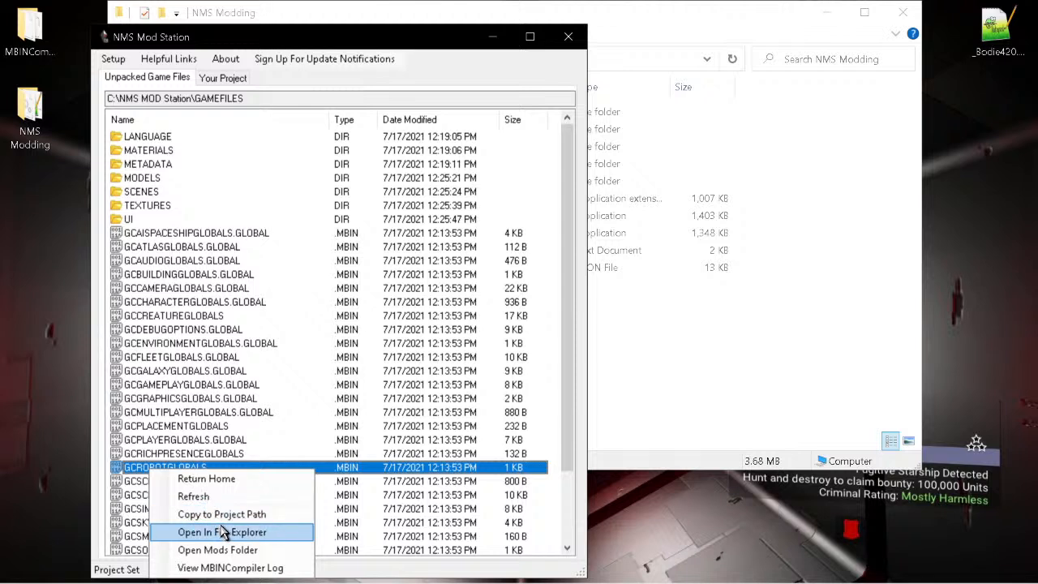
click(219, 514)
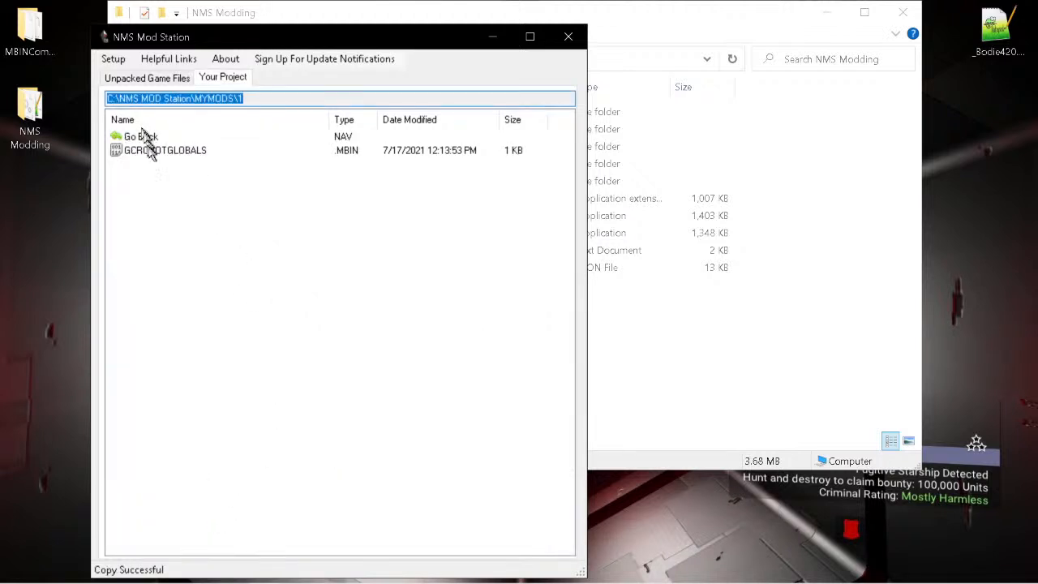
- Try to decompile the project's copy of GCROBOTGLOBALS.MBIN
click(152, 152)
double_click(152, 152)
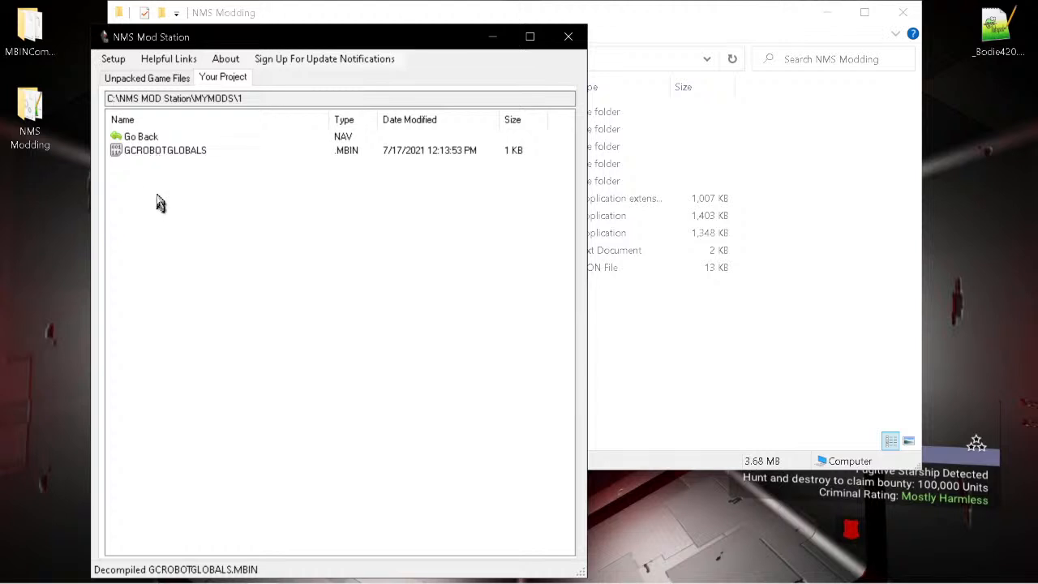
click(158, 154)
double_click(158, 155)
- Set the MBINCompiler path to MBINCompiler.exe in the desktop's NMS Modding folder and save the settings
click(113, 59)
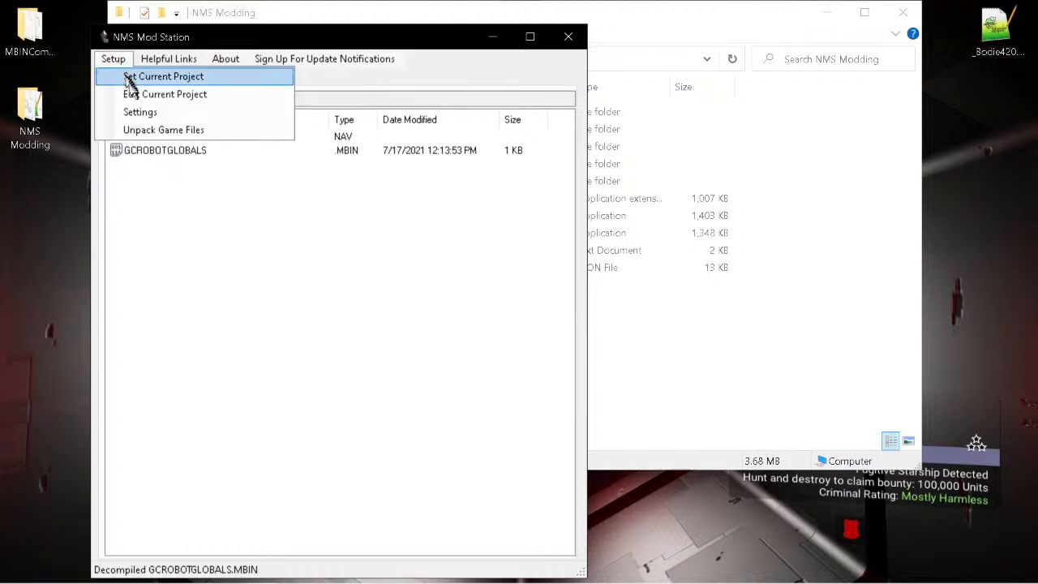
click(140, 112)
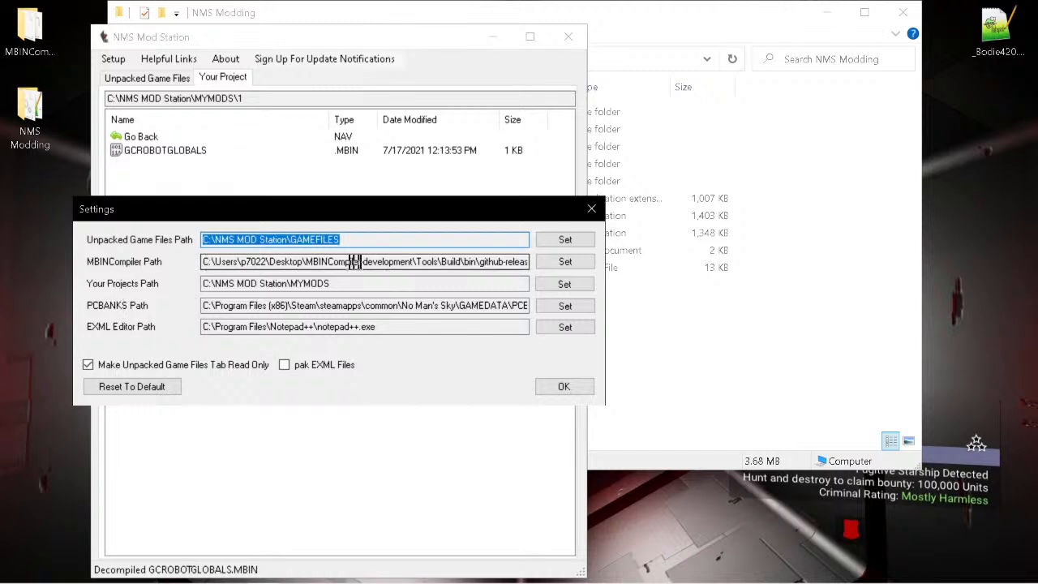
click(556, 263)
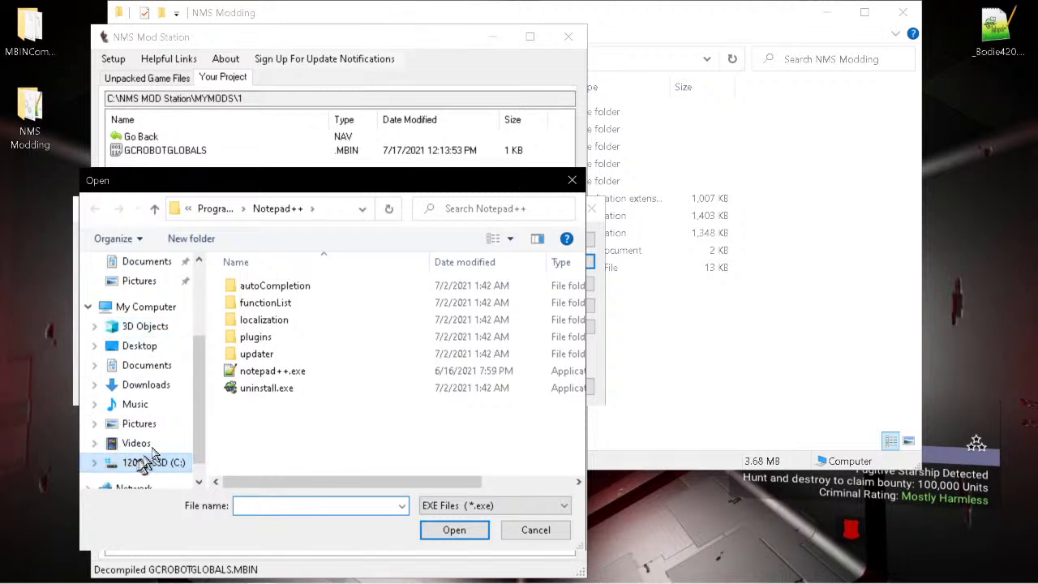
scroll(121, 458, down, 1)
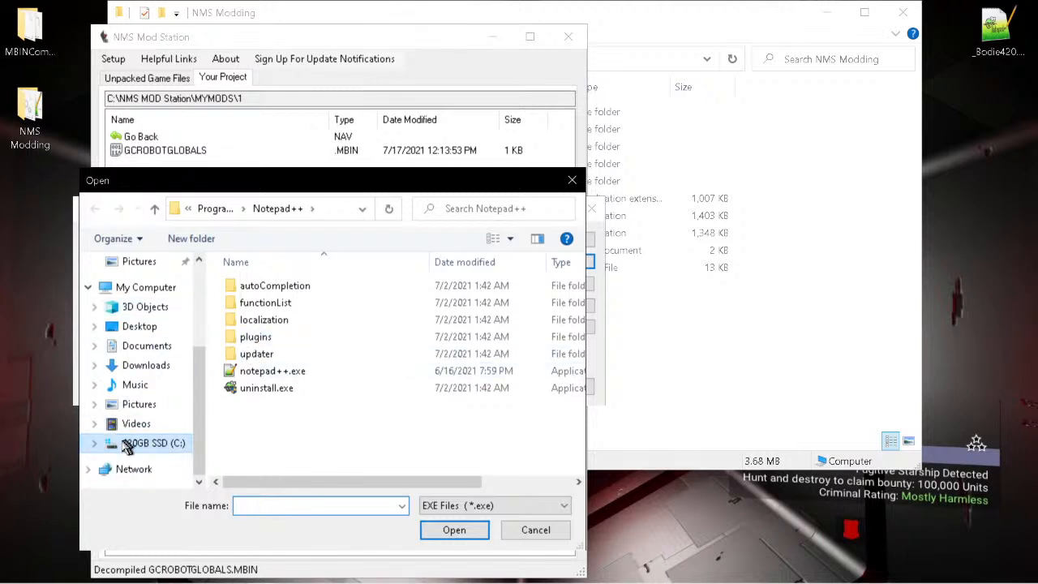
click(95, 443)
scroll(183, 454, down, 2)
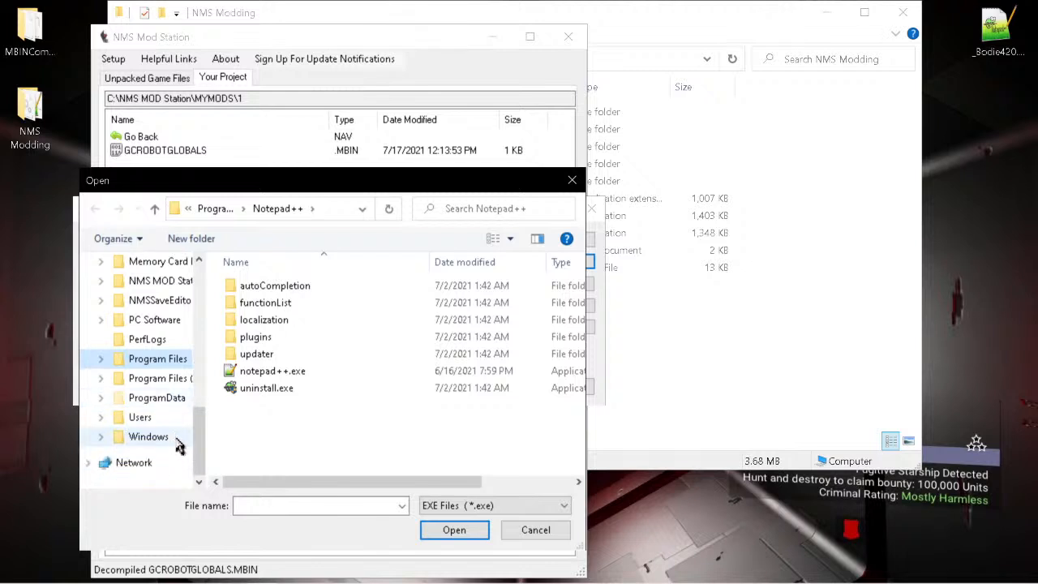
scroll(149, 359, up, 2)
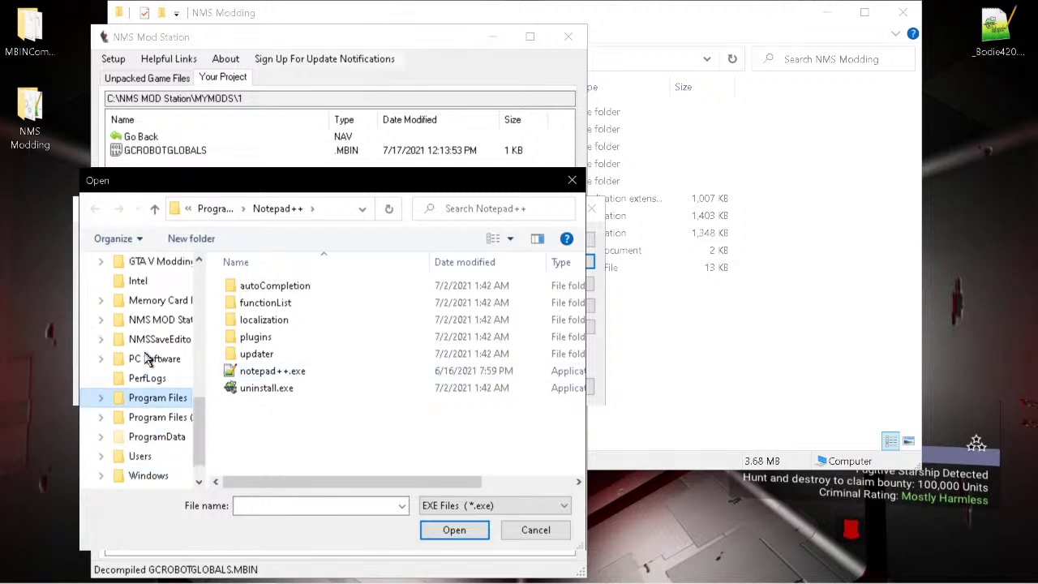
scroll(146, 357, up, 3)
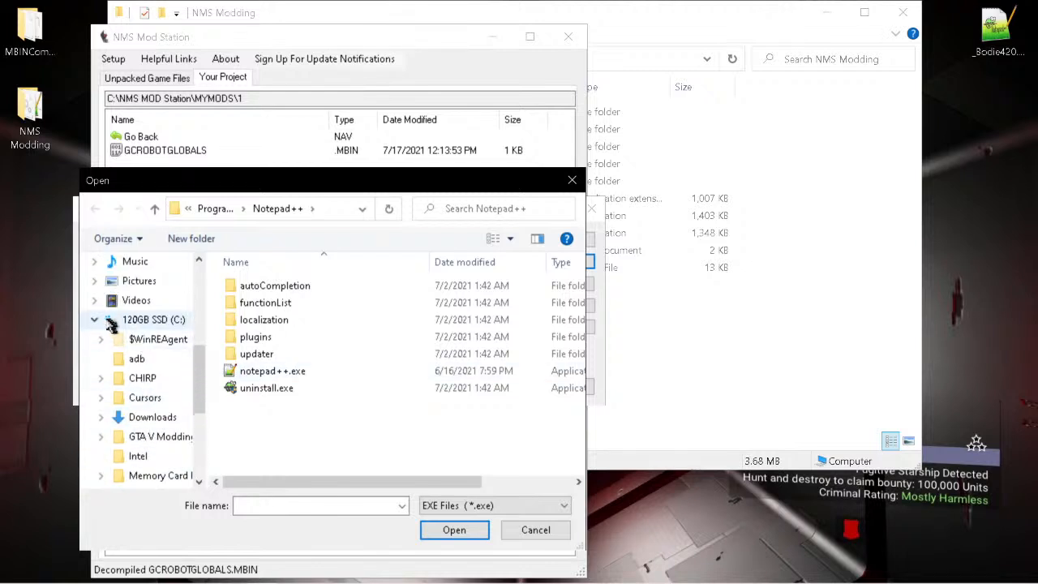
scroll(130, 324, up, 6)
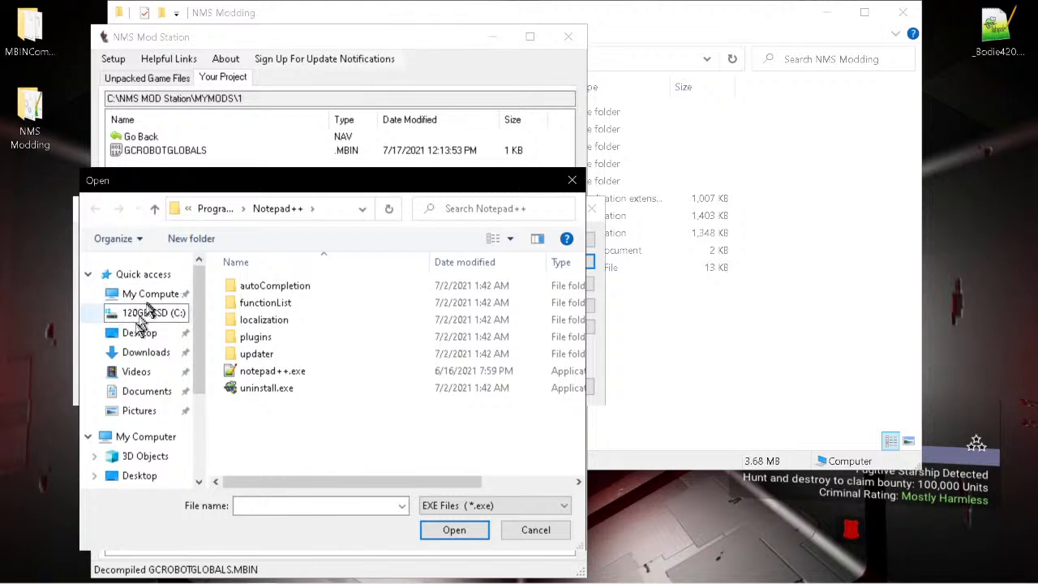
click(140, 332)
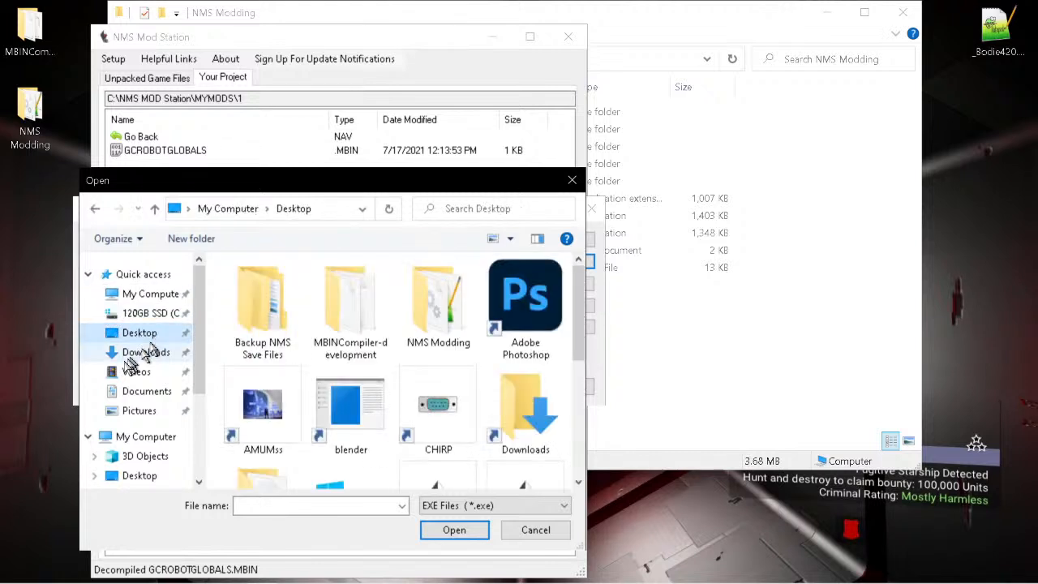
double_click(424, 333)
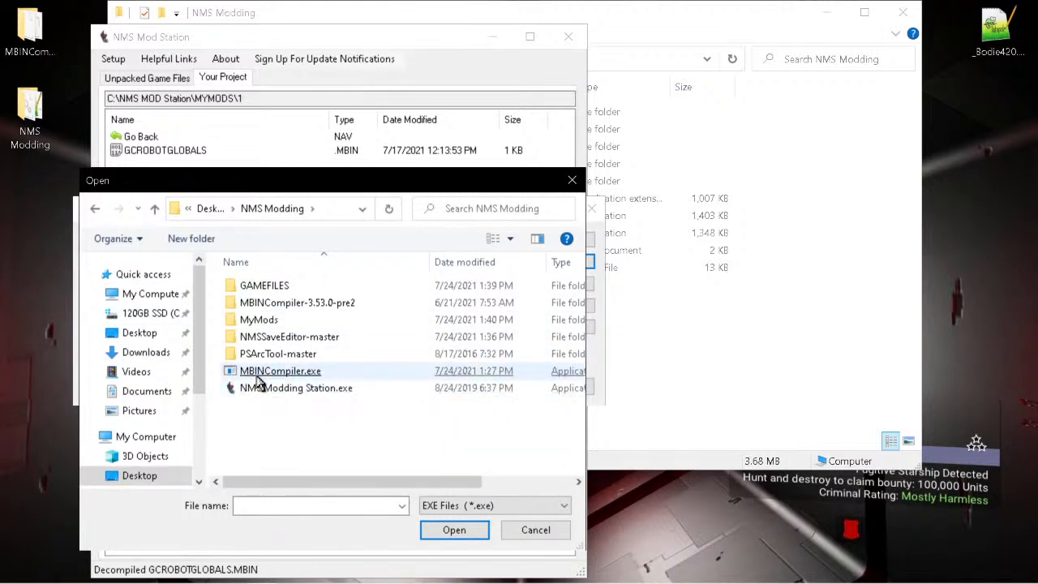
click(257, 377)
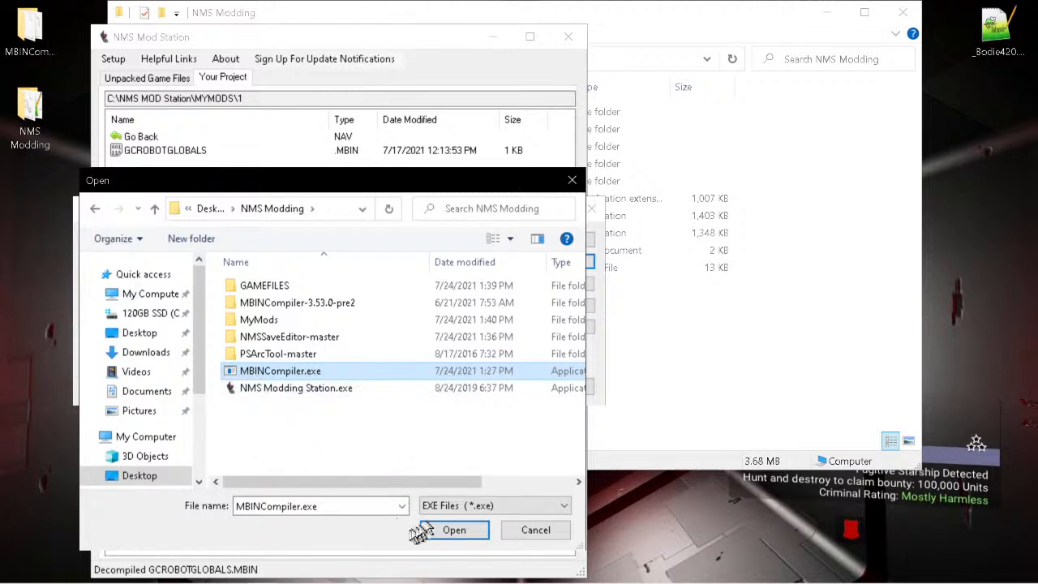
click(474, 533)
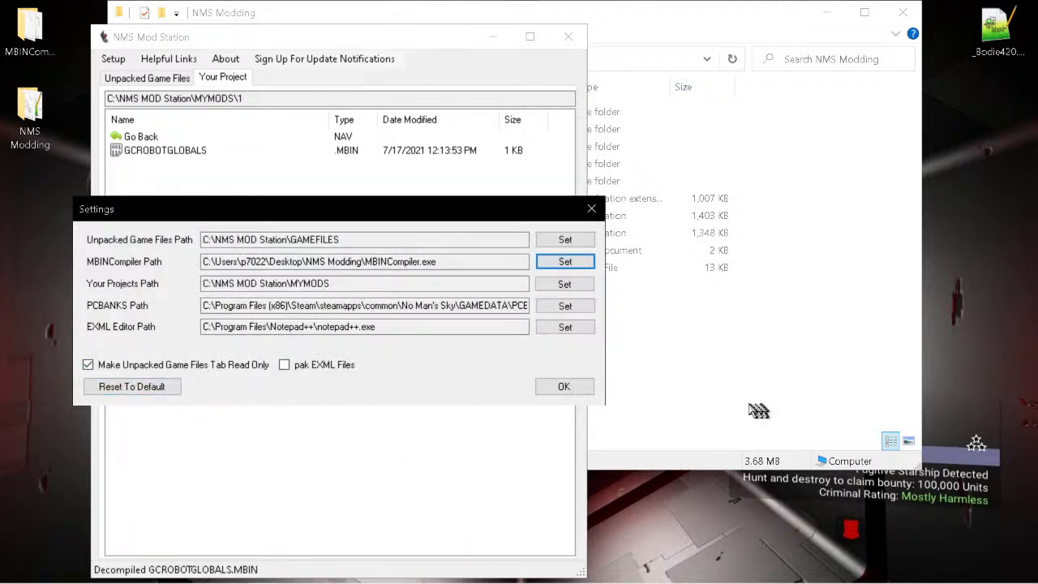
click(562, 387)
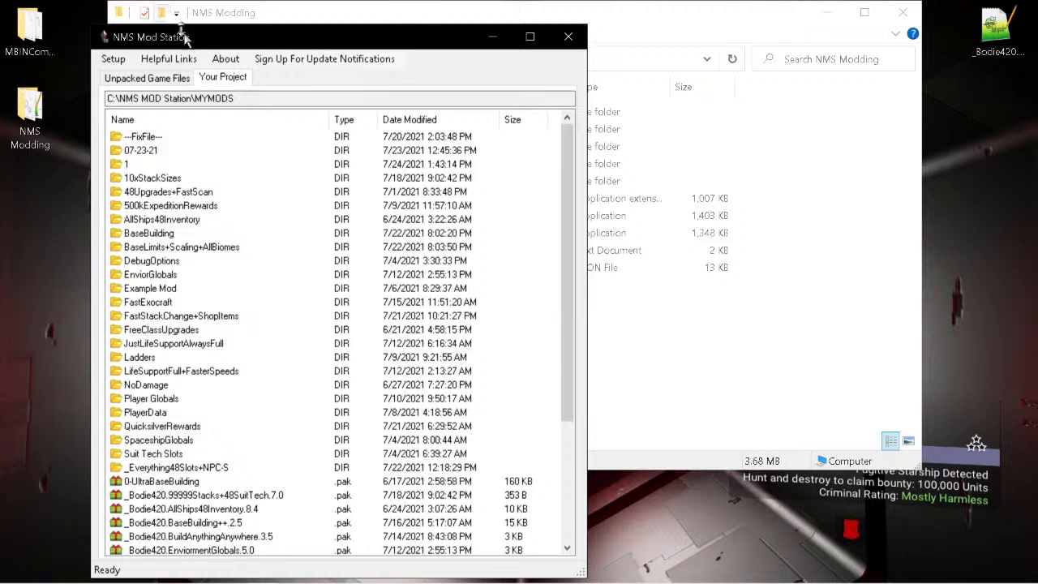
- Decompile GCROBOTGLOBALS.MBIN in project 1 and open the resulting EXML file in Notepad++
double_click(125, 165)
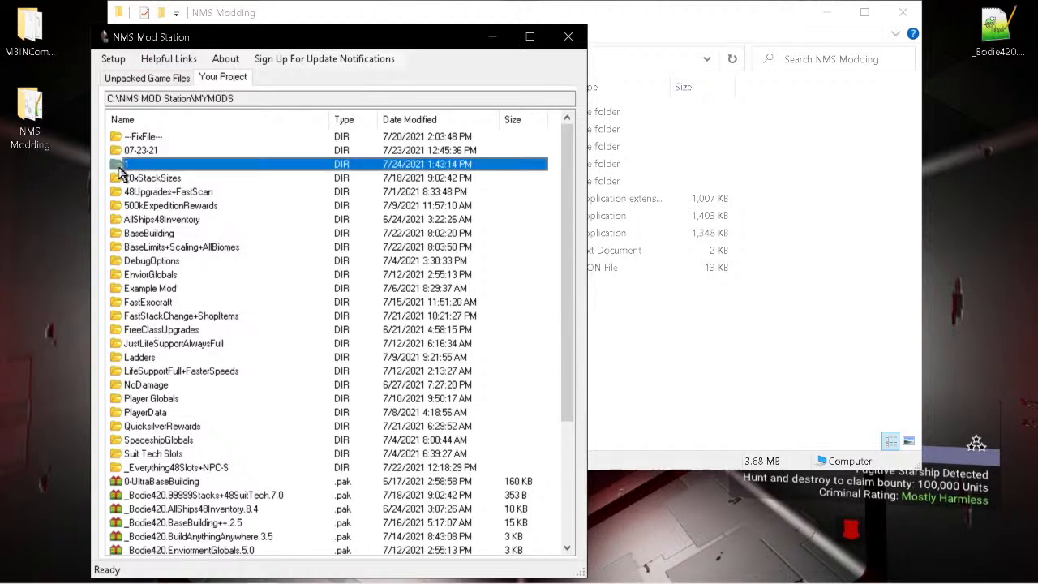
click(148, 154)
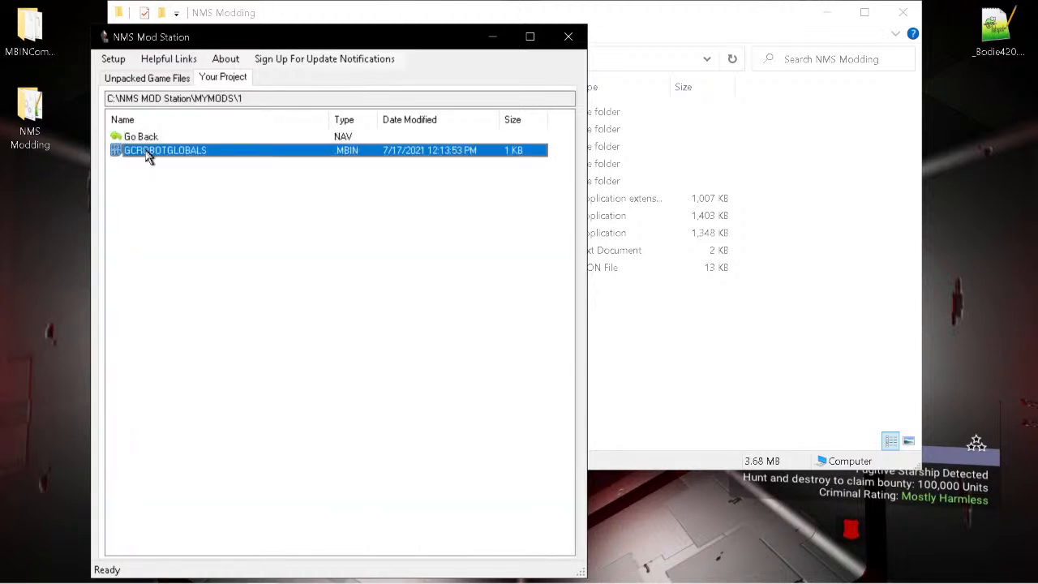
double_click(149, 155)
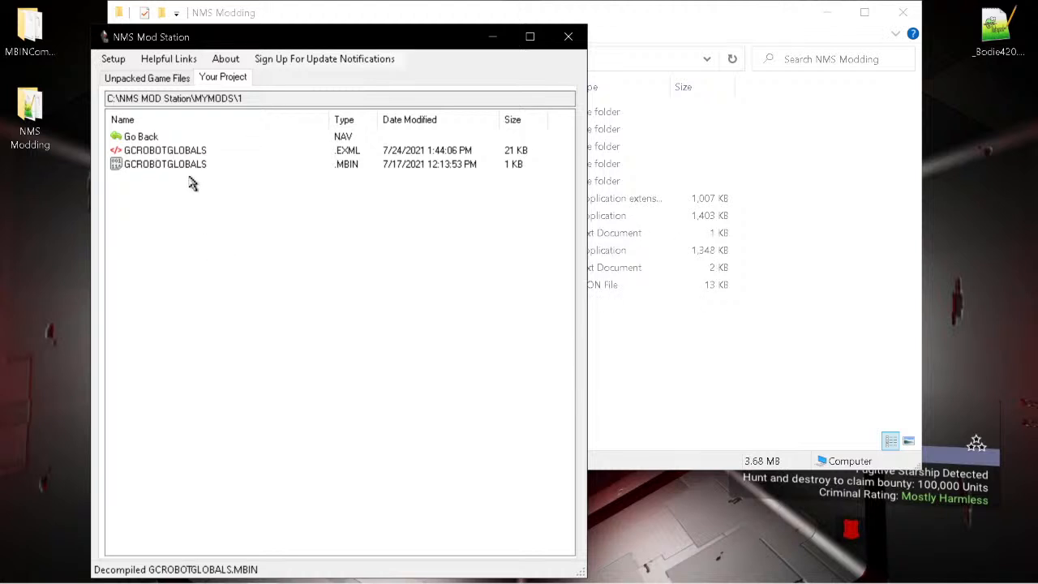
click(146, 152)
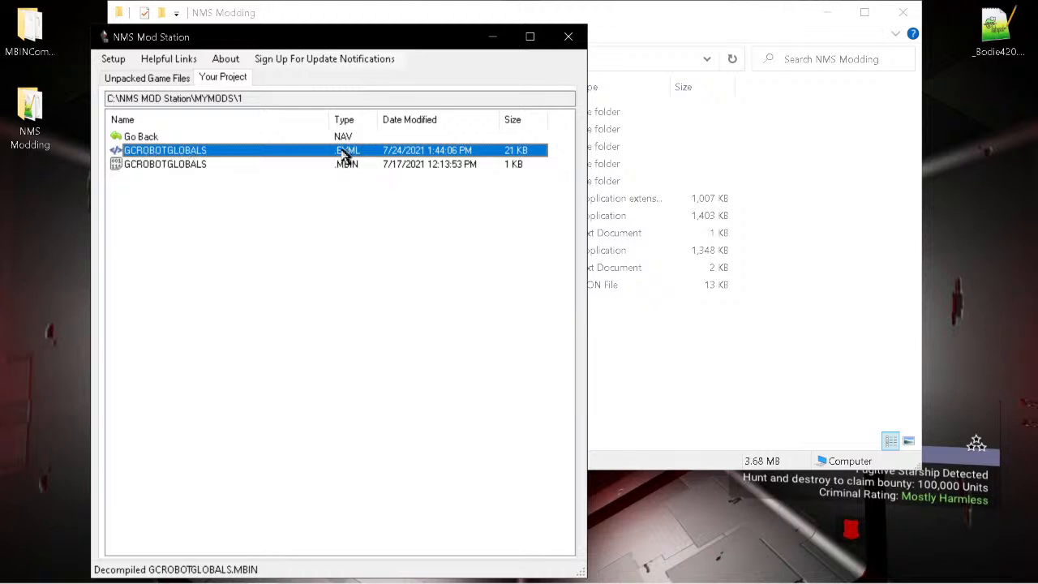
double_click(181, 153)
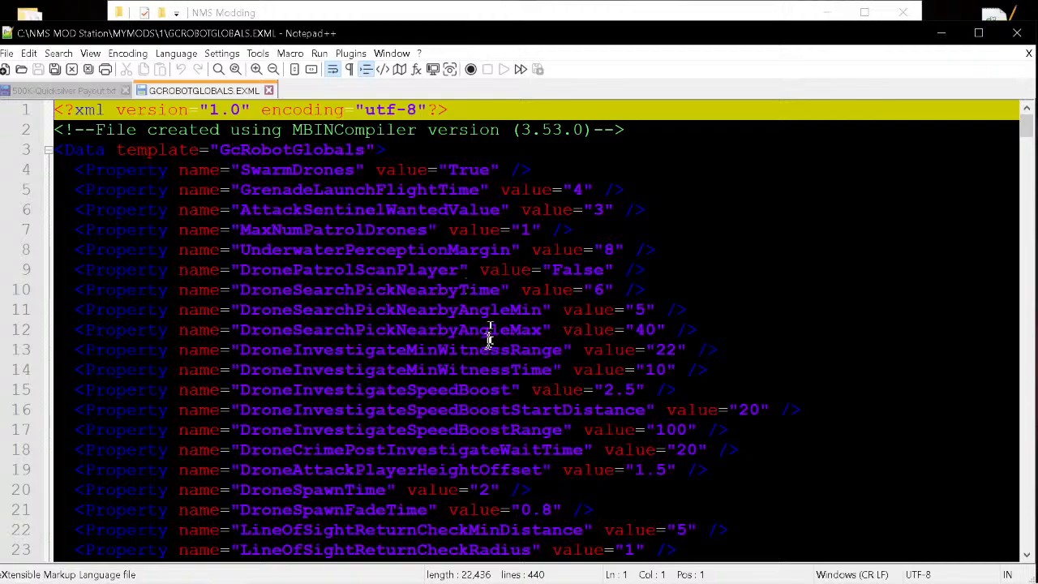
- Look through the drone and quad properties near the start of GCROBOTGLOBALS.EXML
scroll(489, 339, down, 4)
scroll(331, 394, up, 4)
scroll(349, 377, down, 5)
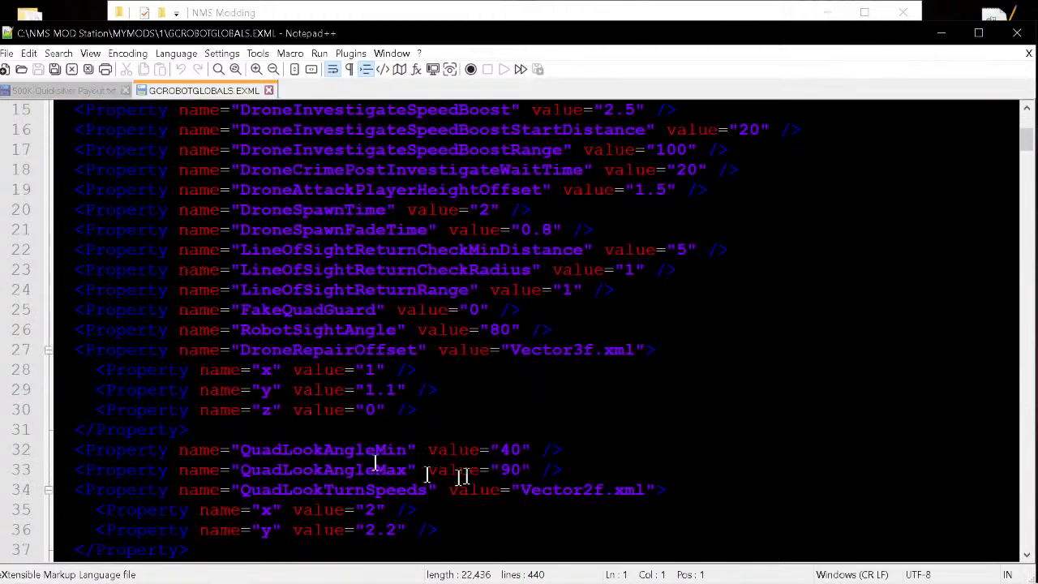
scroll(316, 415, up, 4)
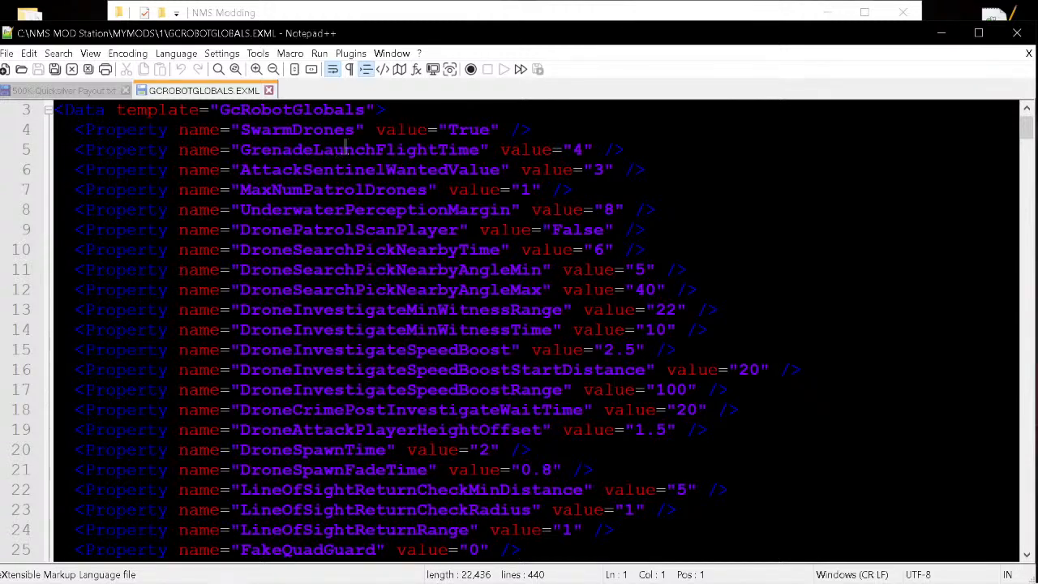
scroll(374, 149, down, 4)
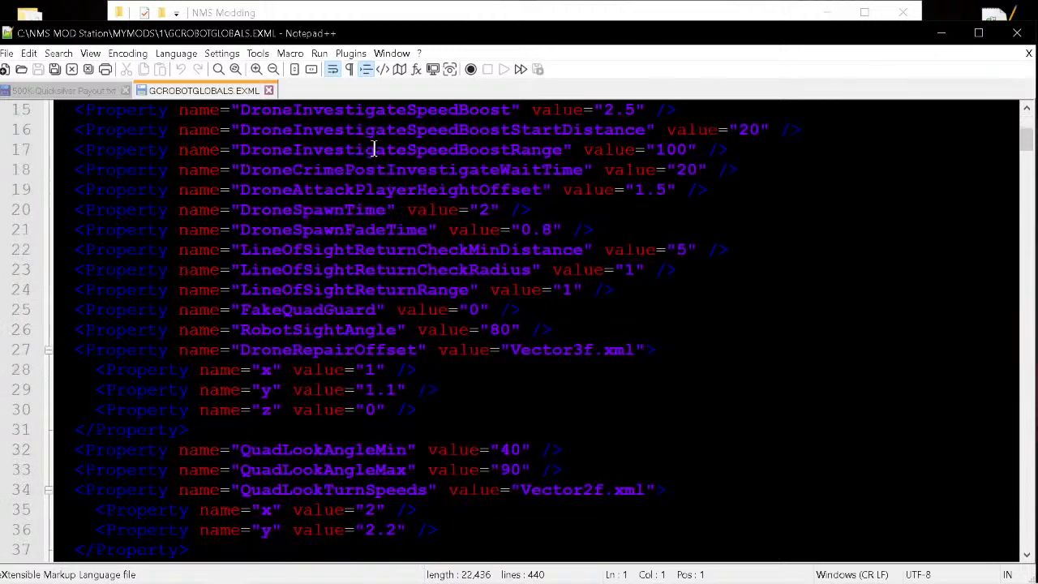
scroll(373, 149, up, 3)
scroll(374, 149, up, 1)
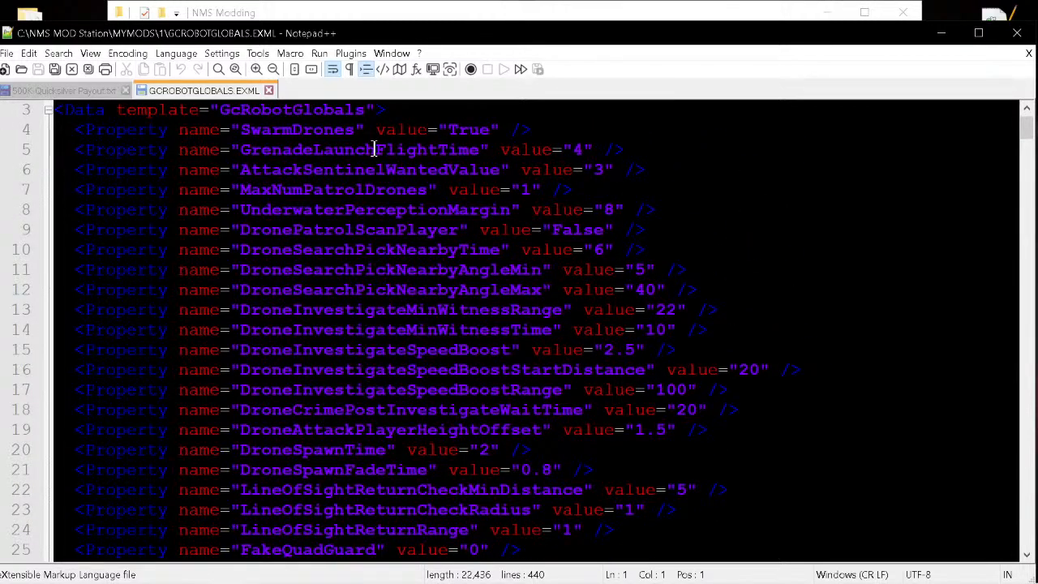
- Examine the DronePatrolScanPlayer property and its neighbouring drone settings near the start of GCROBOTGLOBALS.EXML
scroll(374, 150, down, 4)
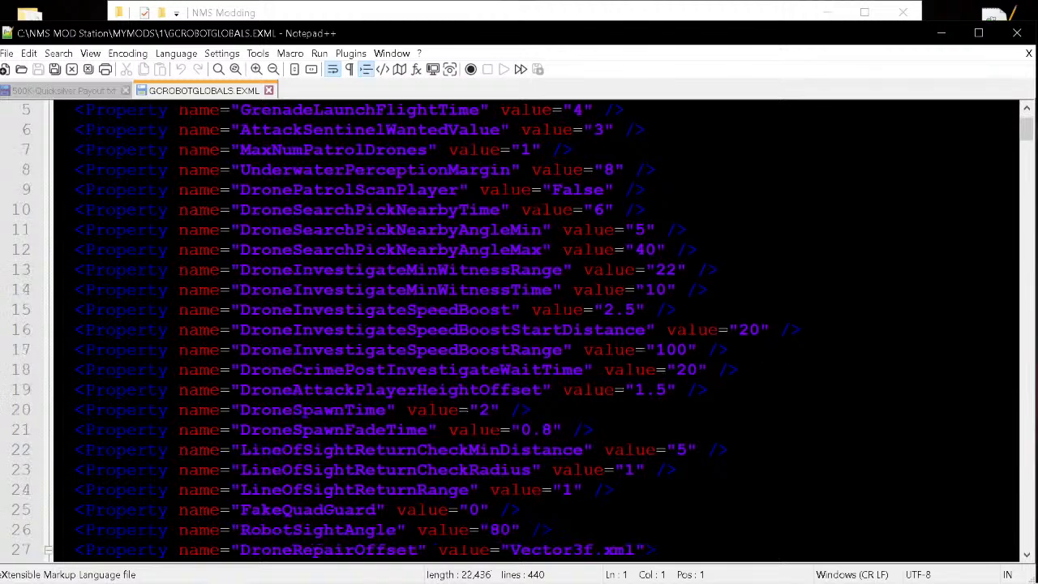
scroll(374, 149, up, 4)
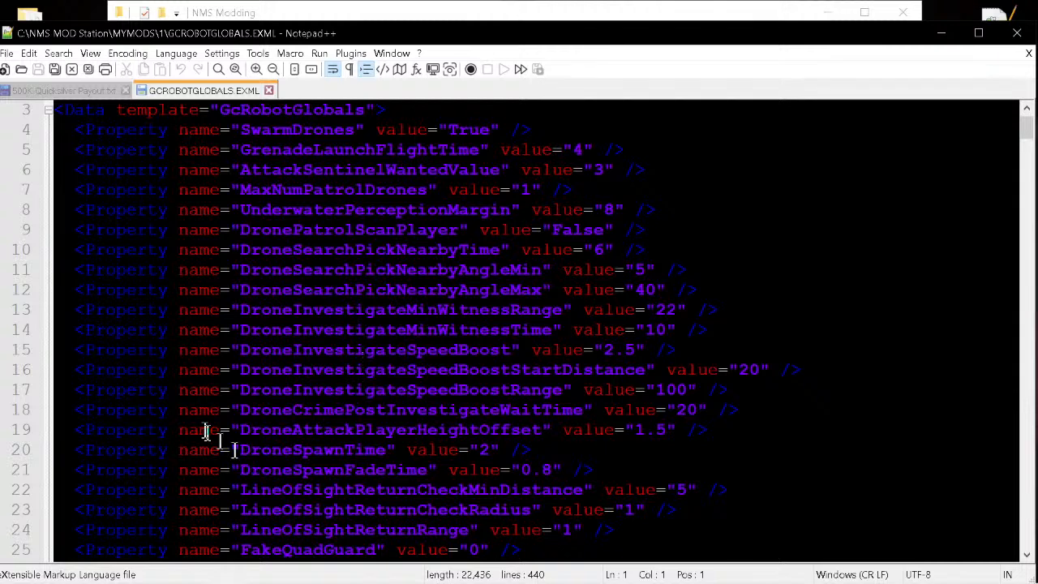
click(336, 231)
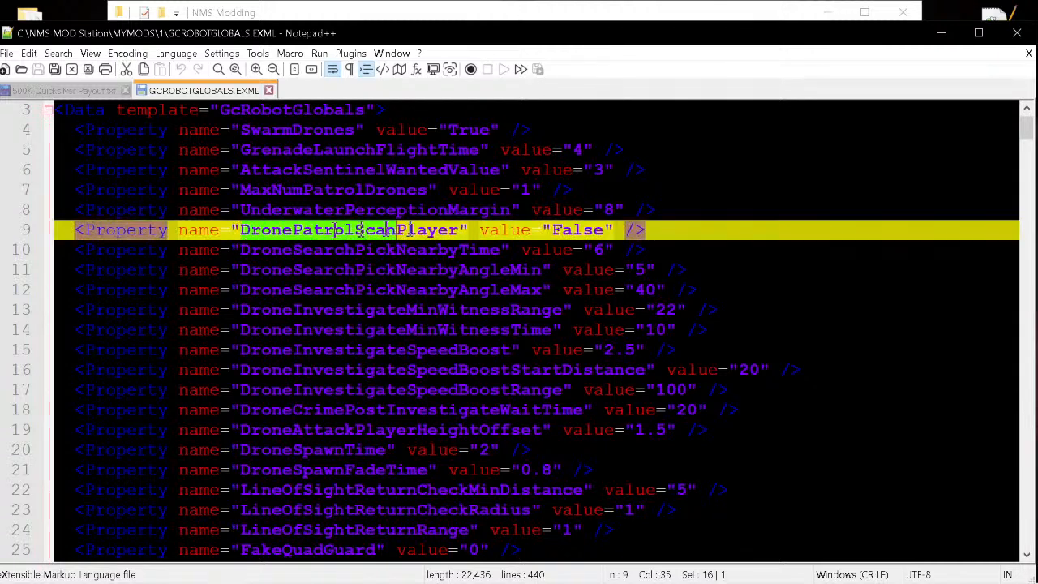
click(450, 270)
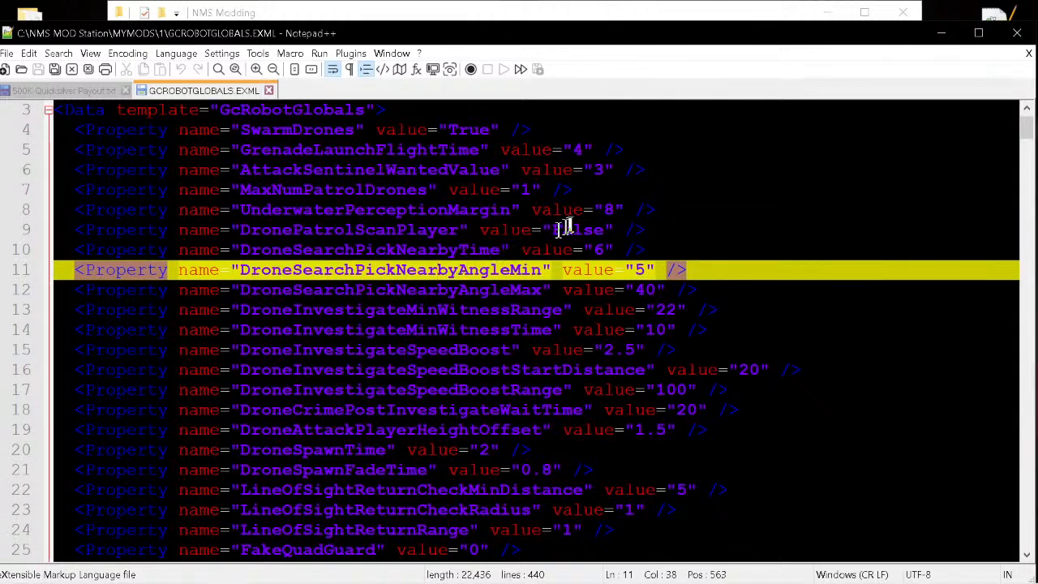
drag(542, 231, 612, 235)
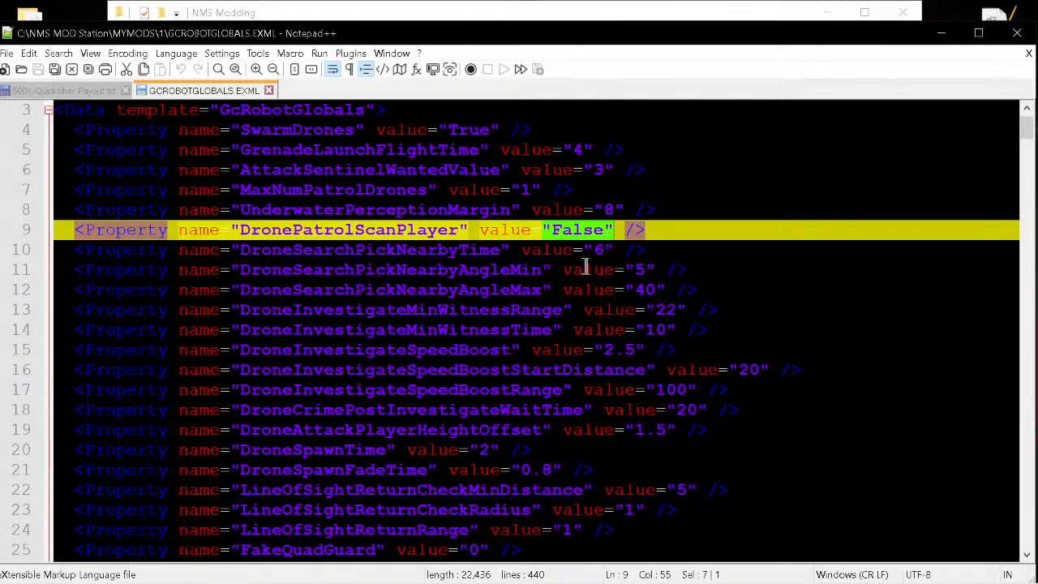
click(566, 249)
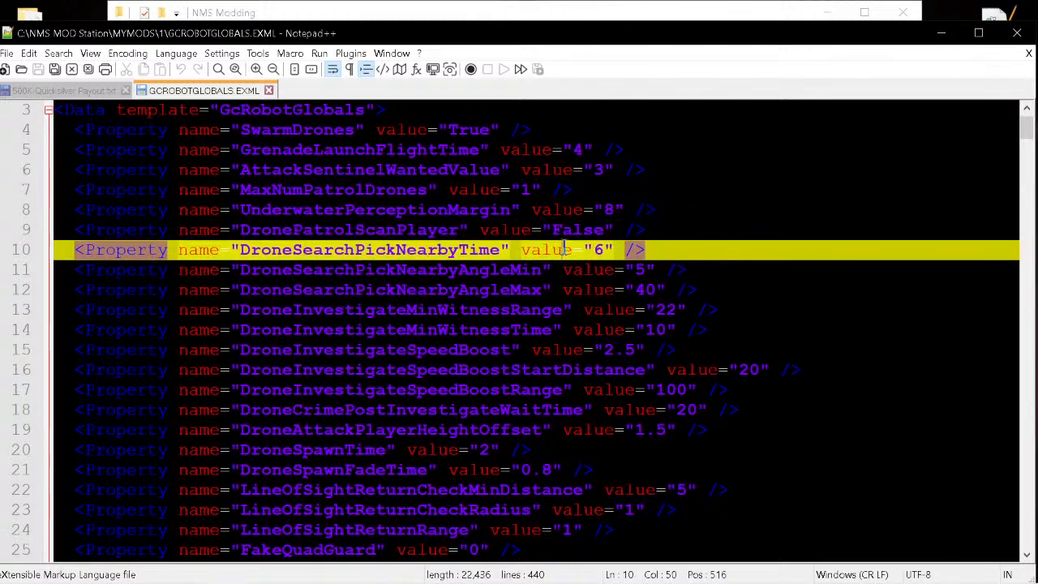
click(553, 230)
scroll(205, 270, up, 1)
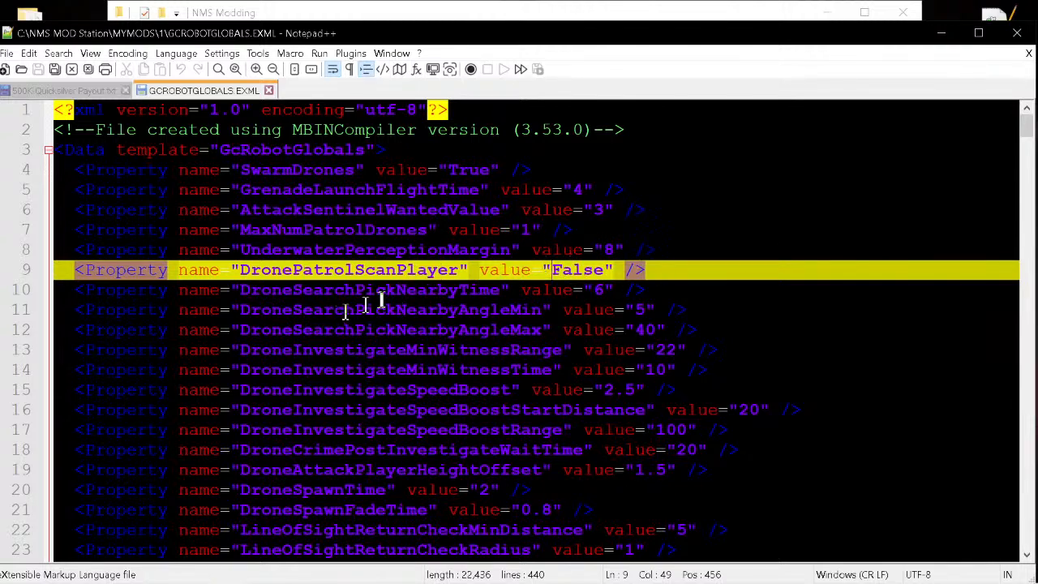
scroll(364, 301, down, 3)
scroll(614, 157, up, 2)
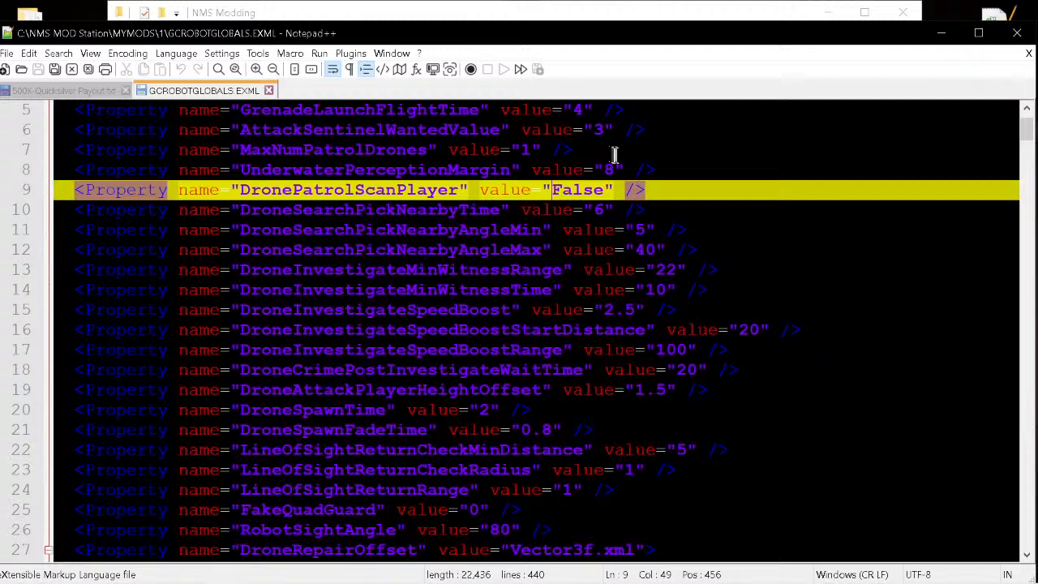
- Review the values of the drone search, investigation and attack properties from DroneSearchPickNearbyTime onward
click(594, 211)
drag(635, 251, 647, 269)
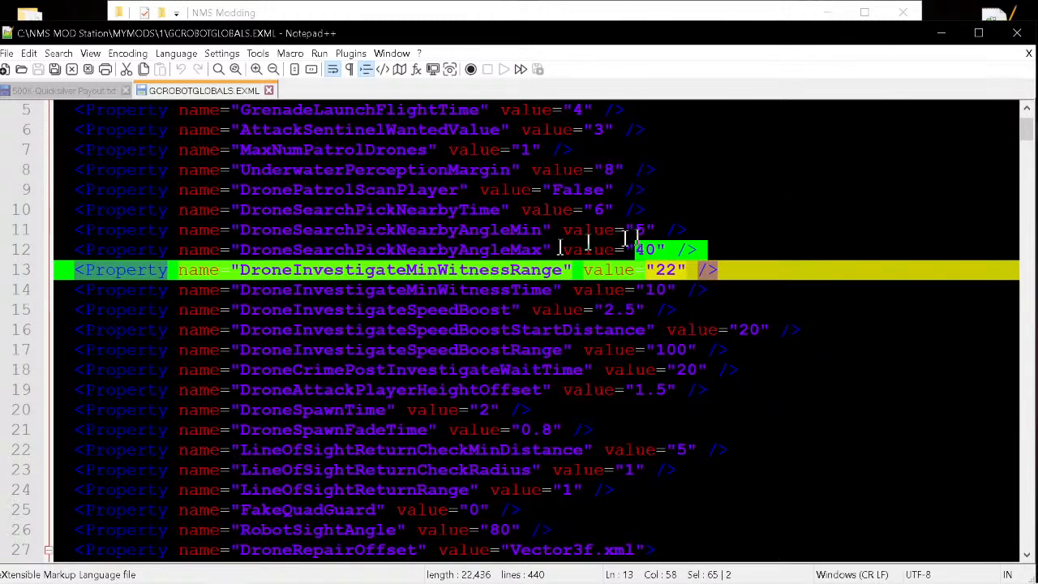
click(522, 289)
drag(490, 370, 490, 411)
scroll(366, 336, up, 2)
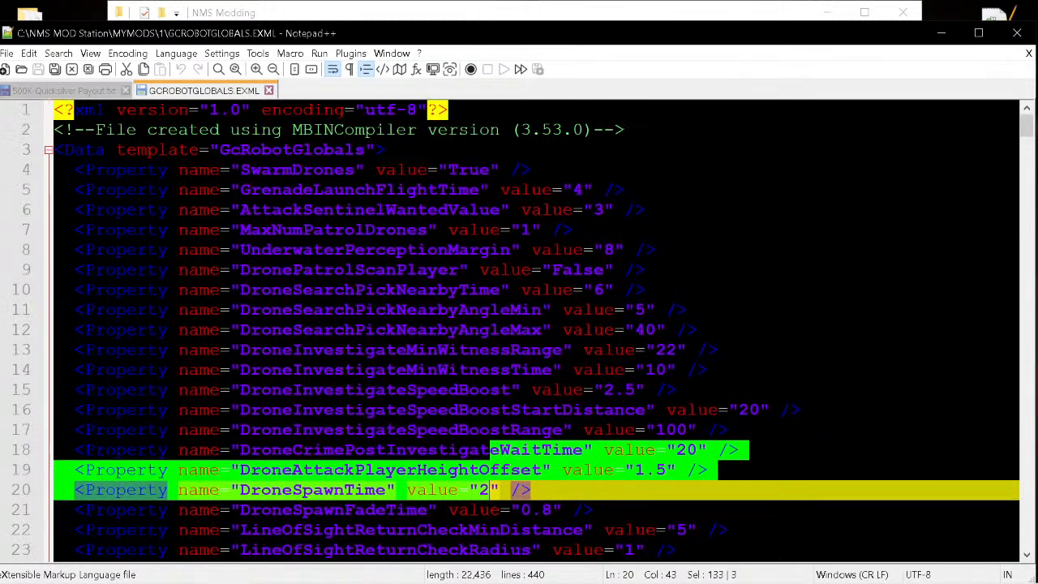
click(365, 296)
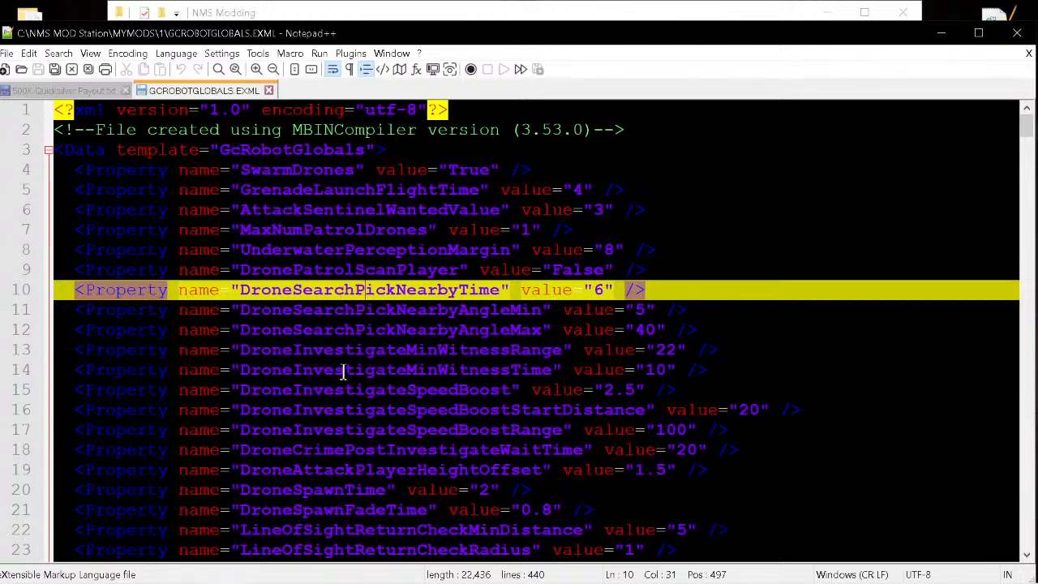
scroll(343, 349, down, 2)
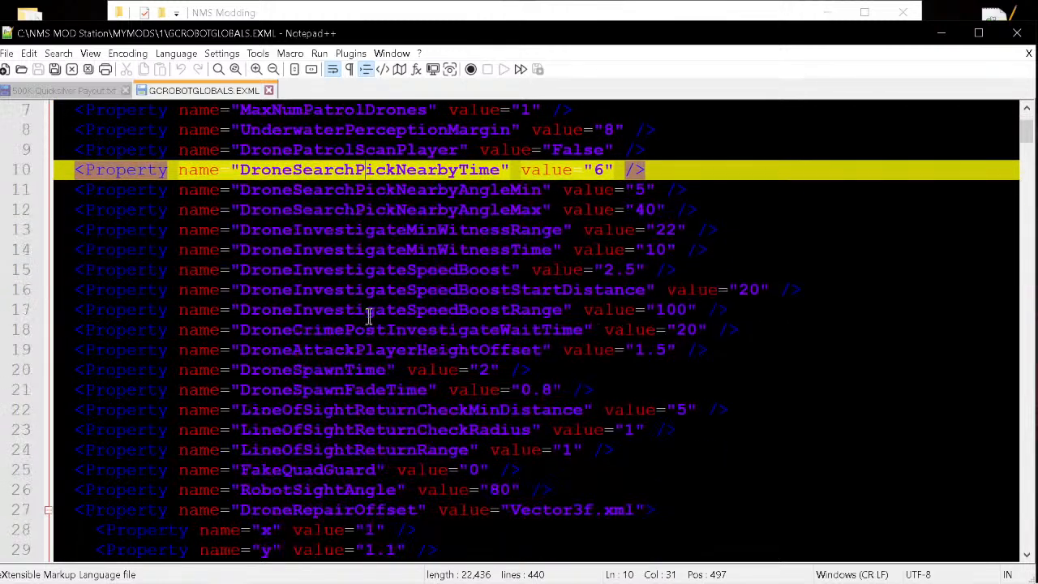
scroll(370, 313, up, 1)
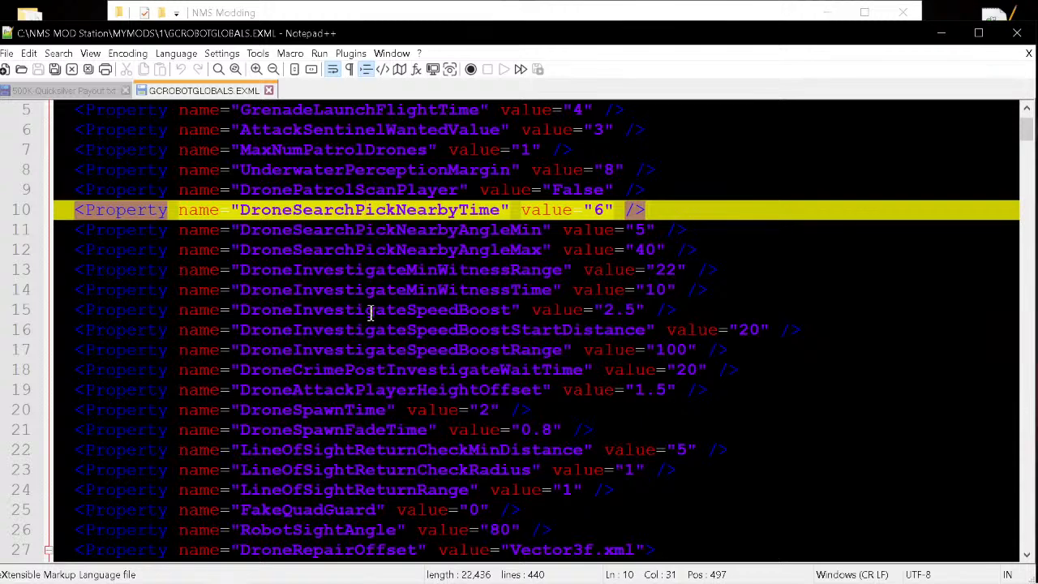
scroll(369, 313, down, 1)
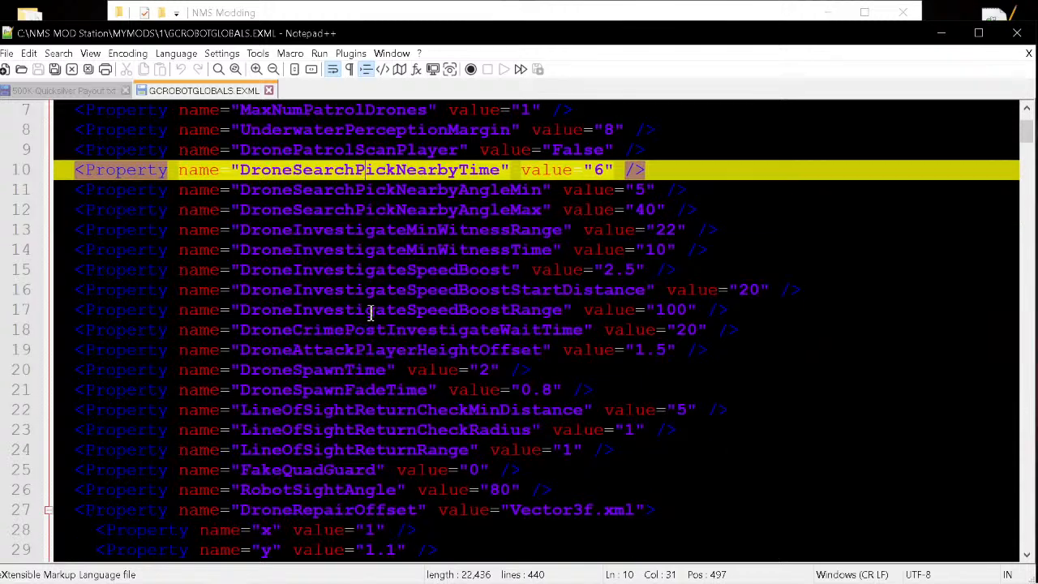
- Try DroneSpawnTime values of 20 and 60, and set the property back to 2
click(332, 370)
click(488, 370)
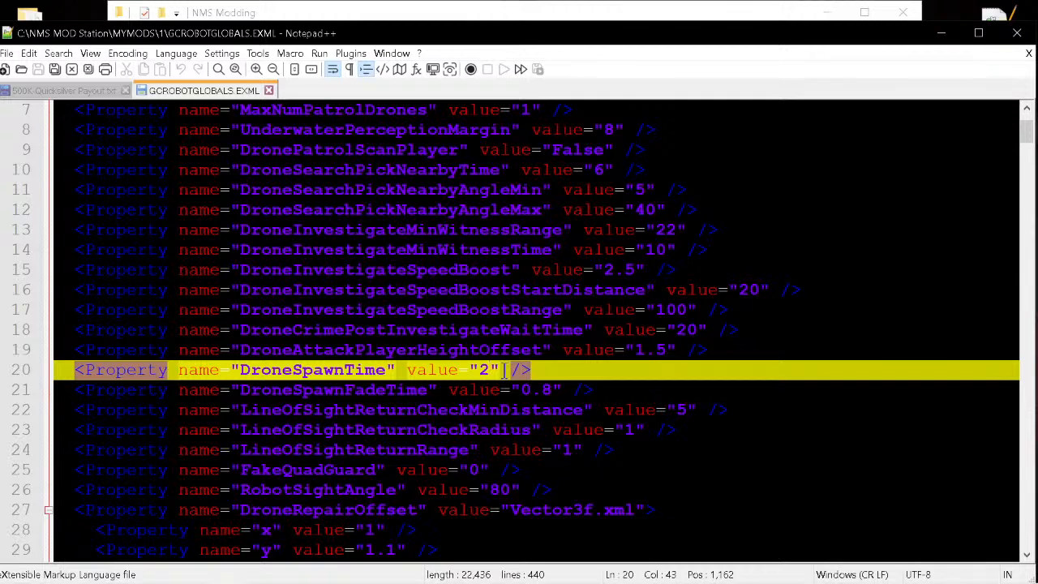
text(0)
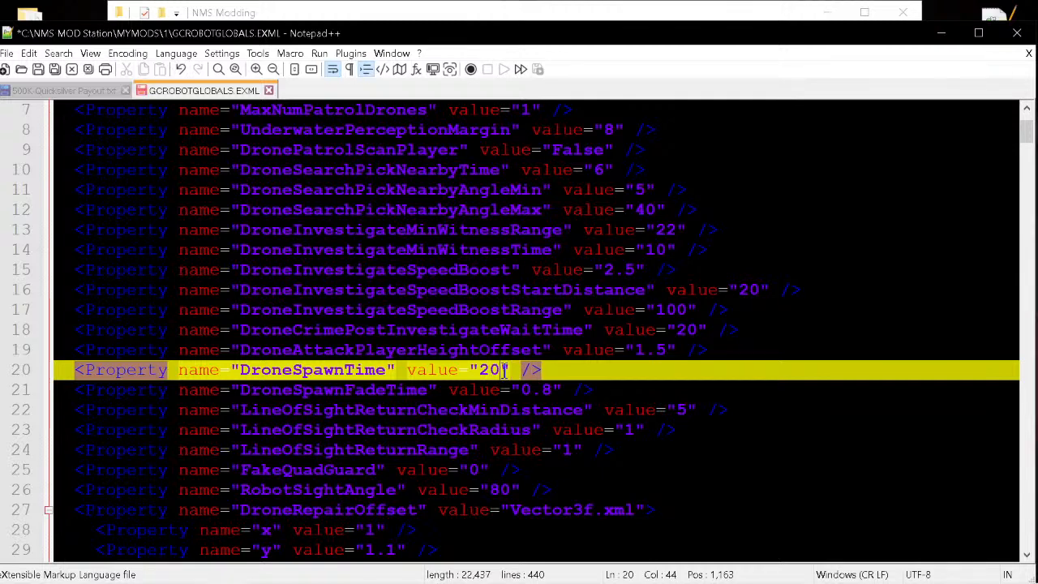
key(BackSpace)
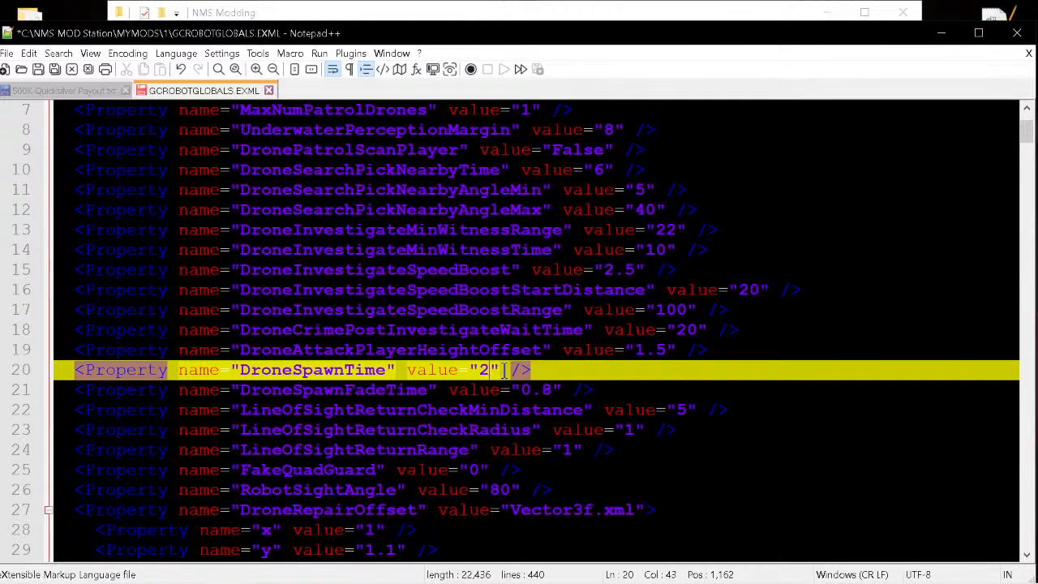
key(BackSpace)
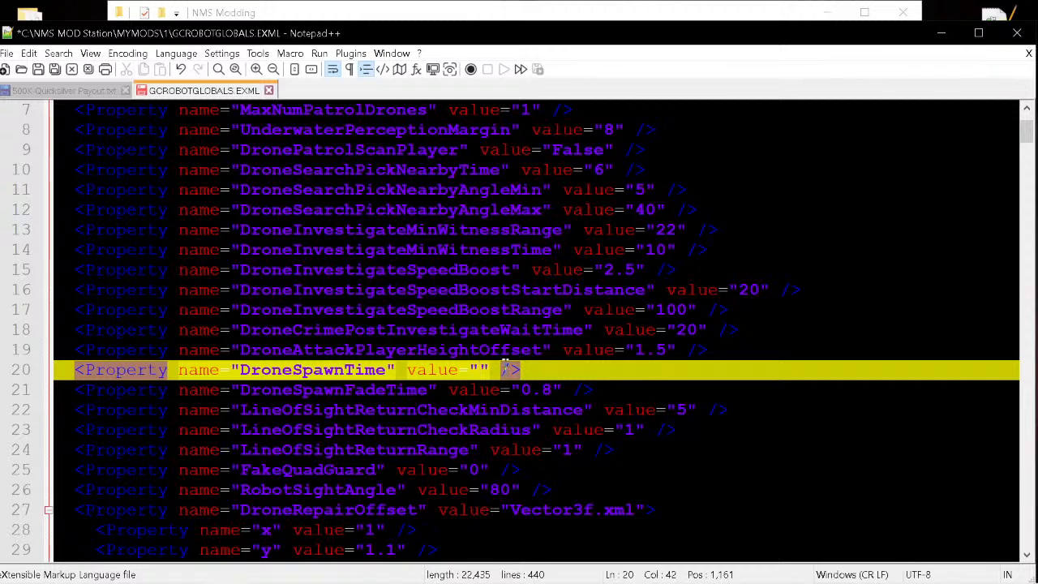
text(60)
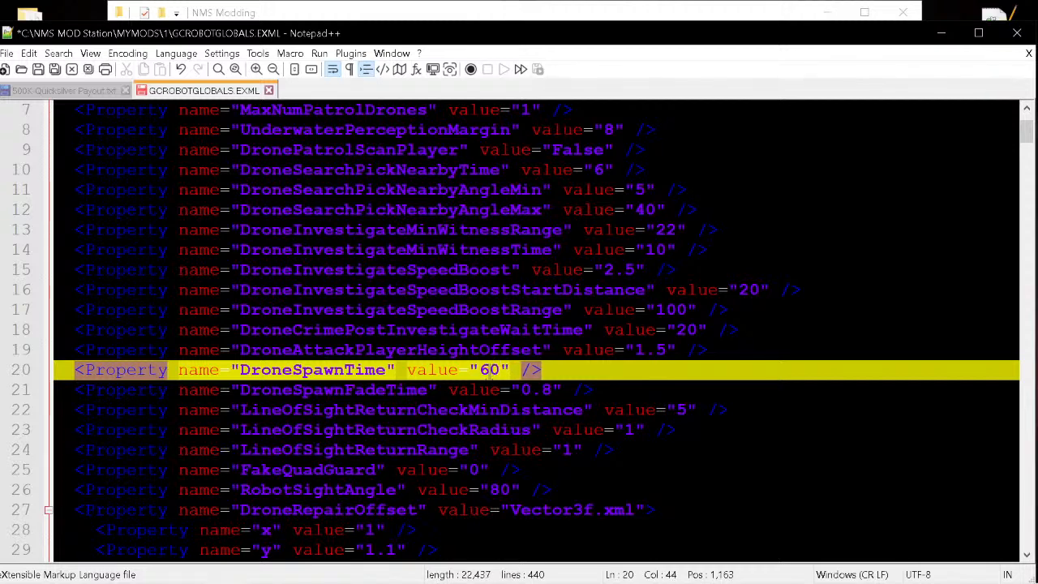
key(BackSpace)
text(2)
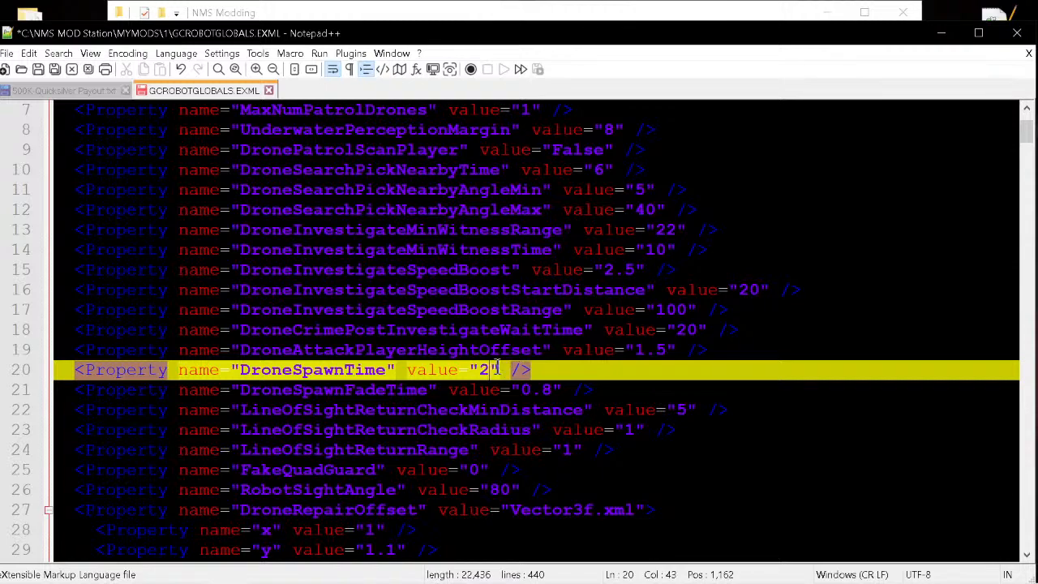
- Set the WalkerHealth property to 1 in GCROBOTGLOBALS.EXML and save the file
scroll(239, 438, down, 11)
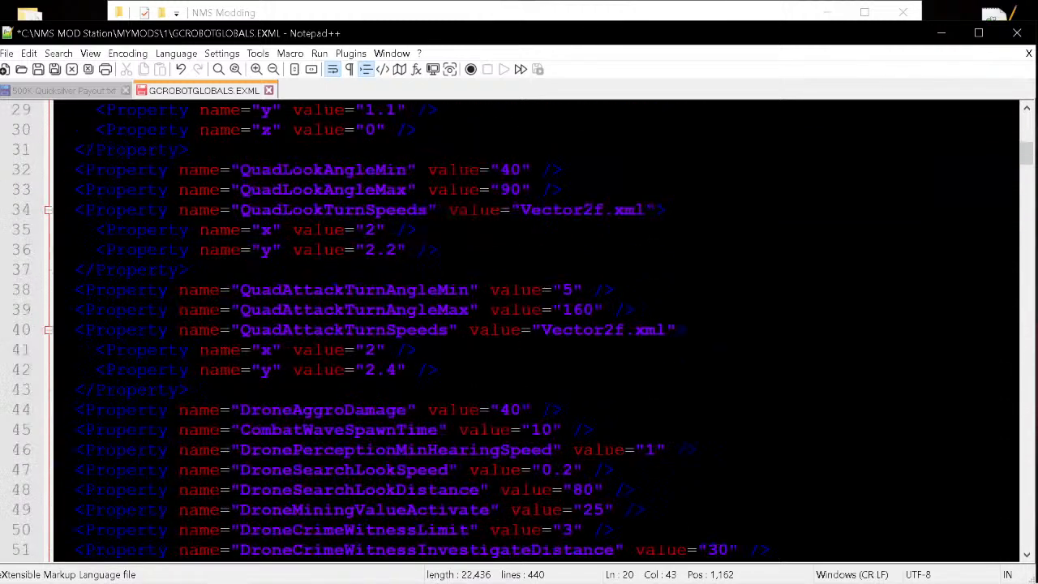
click(316, 472)
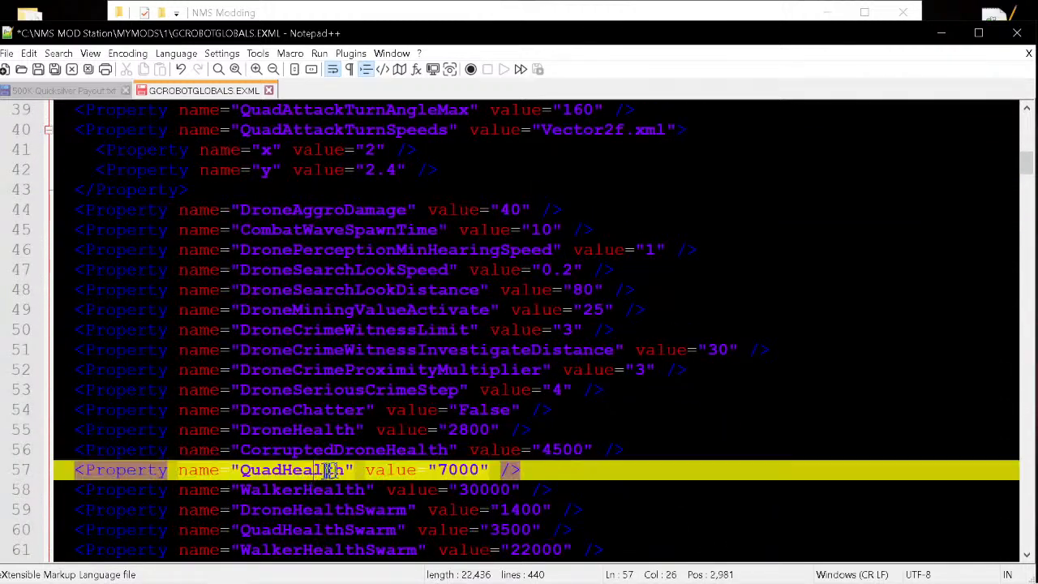
scroll(475, 454, down, 1)
click(491, 410)
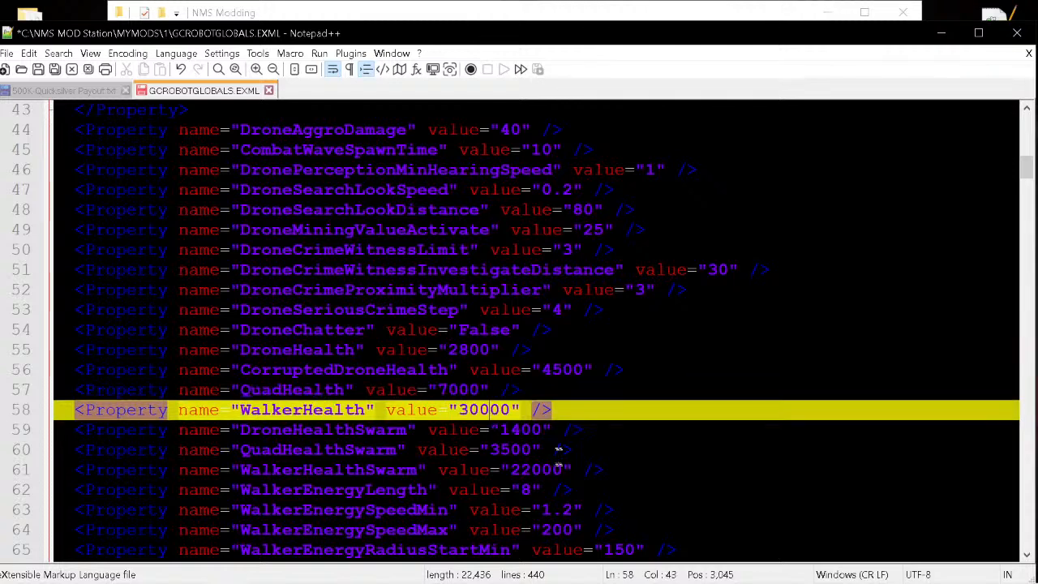
click(510, 448)
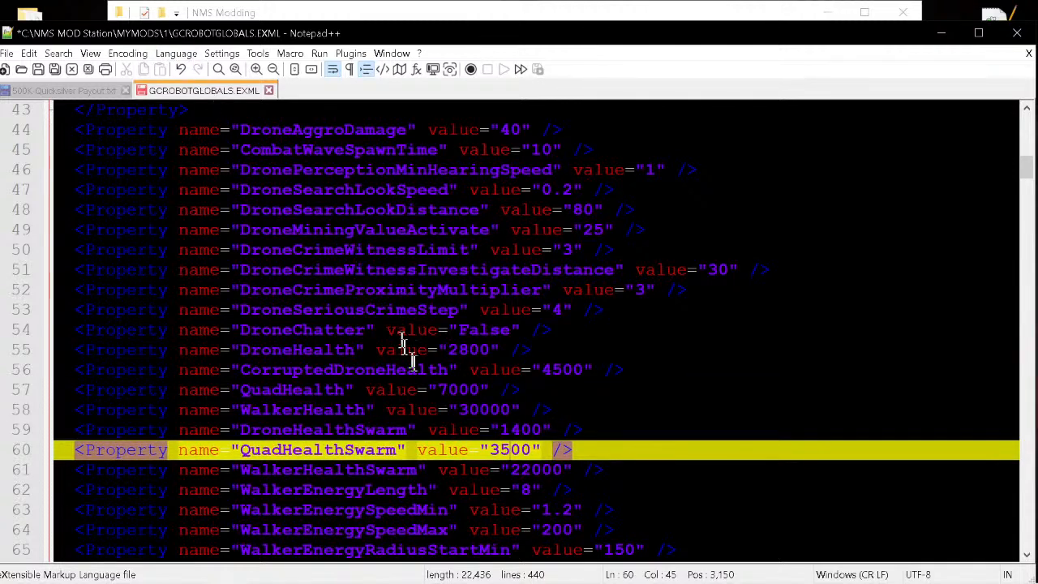
double_click(492, 407)
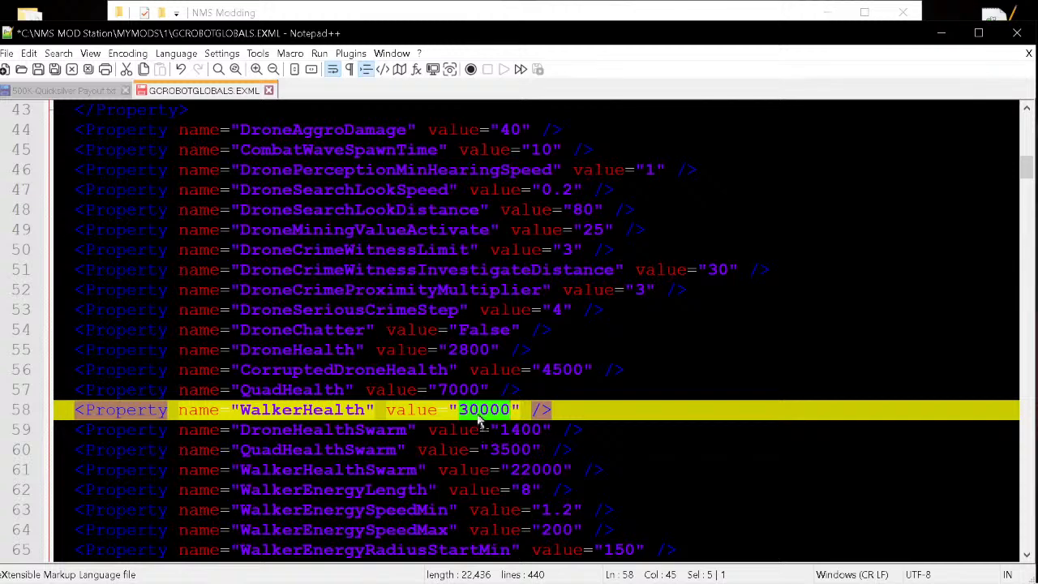
text(1)
click(283, 409)
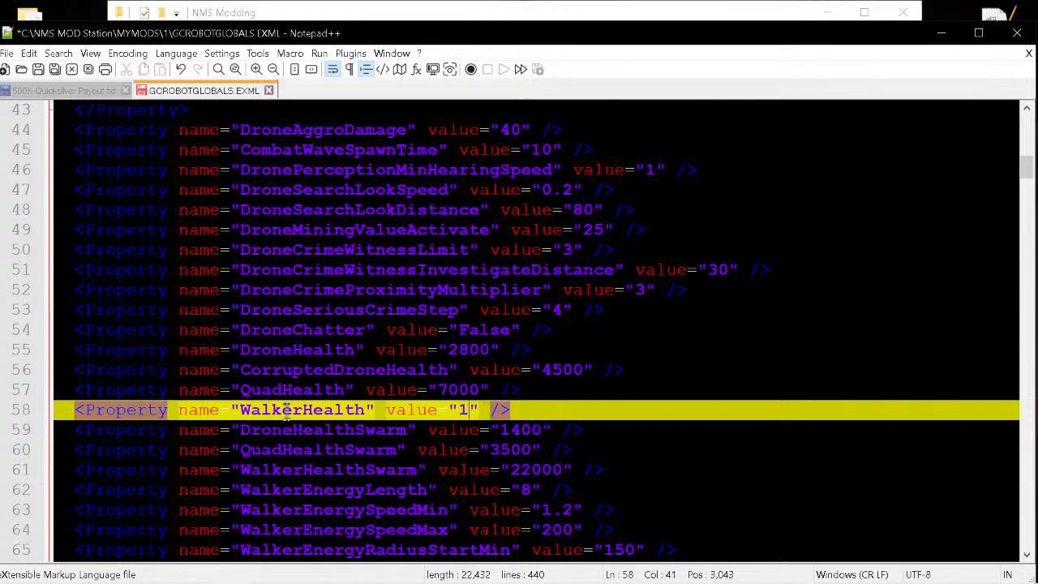
click(38, 70)
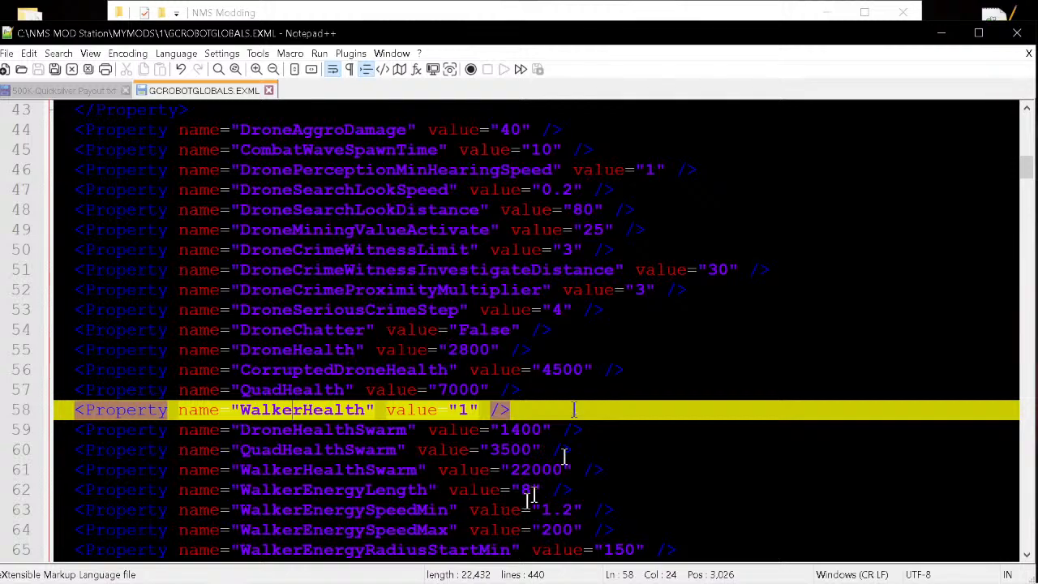
- Switch to NMS Mod Station and compile the edited GCROBOTGLOBALS.EXML in project 1 back to MBIN
click(942, 33)
drag(135, 228, 149, 161)
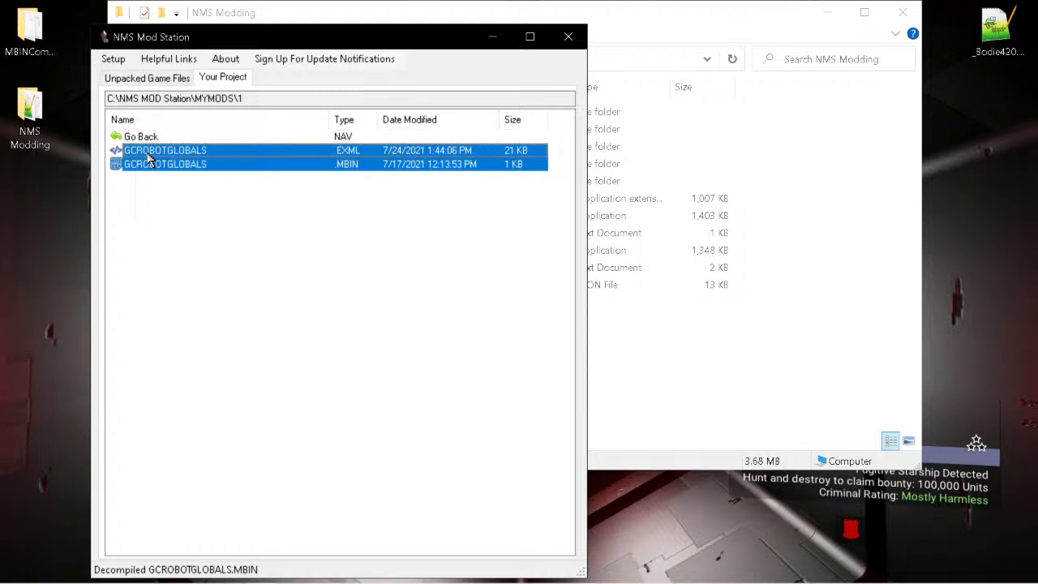
right_click(148, 160)
click(189, 202)
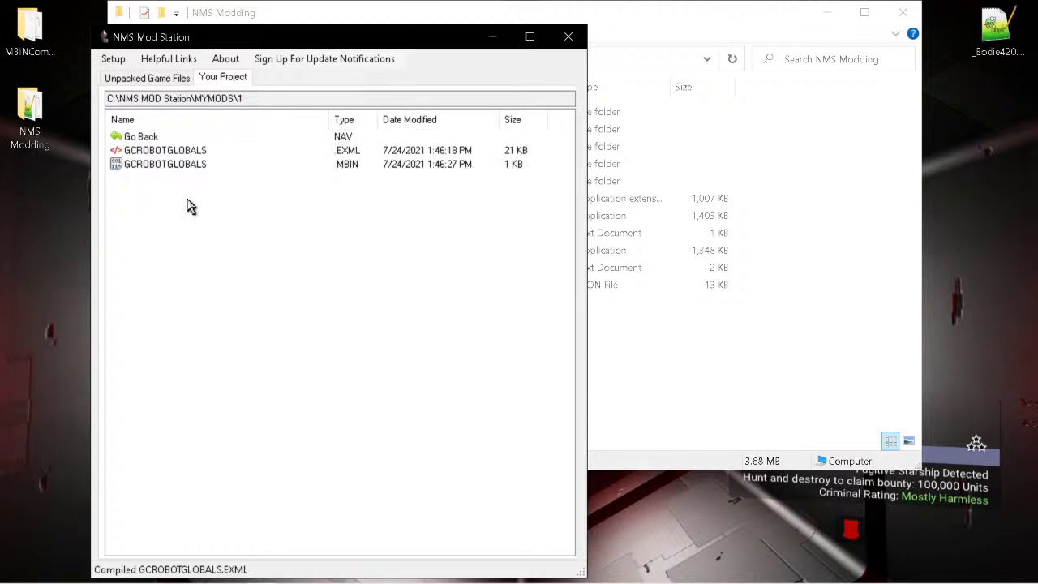
mouse_move(136, 576)
- Pack project 1 as a PAK file named Walker1hp and copy it to the game's mods folder
click(160, 165)
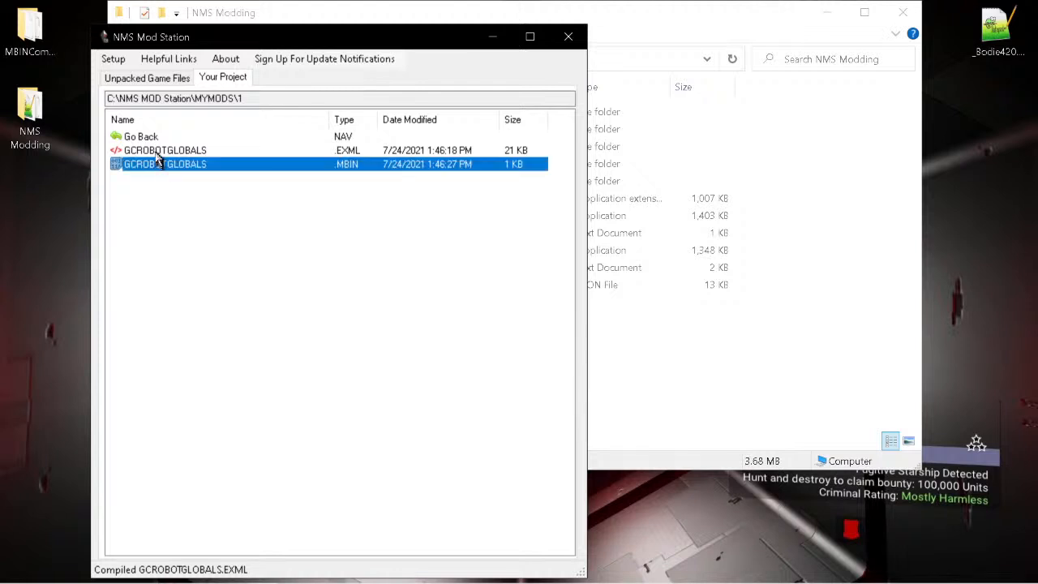
right_click(154, 162)
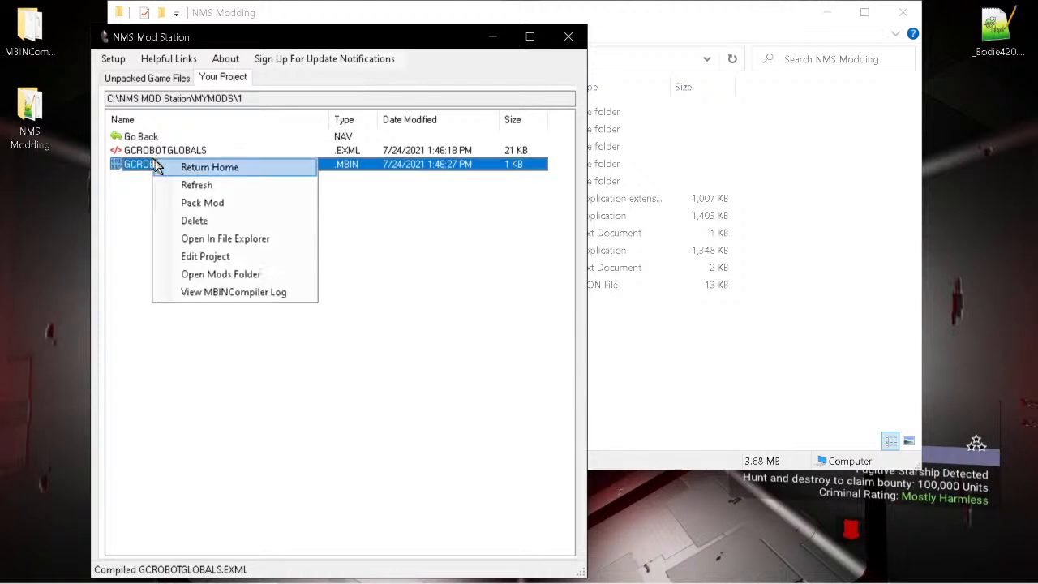
click(203, 207)
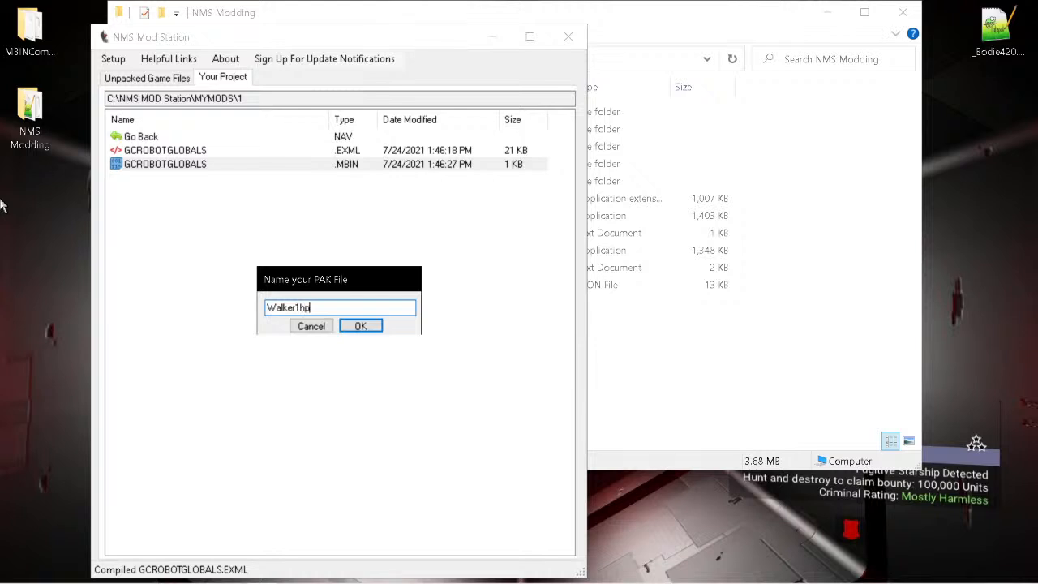
click(364, 326)
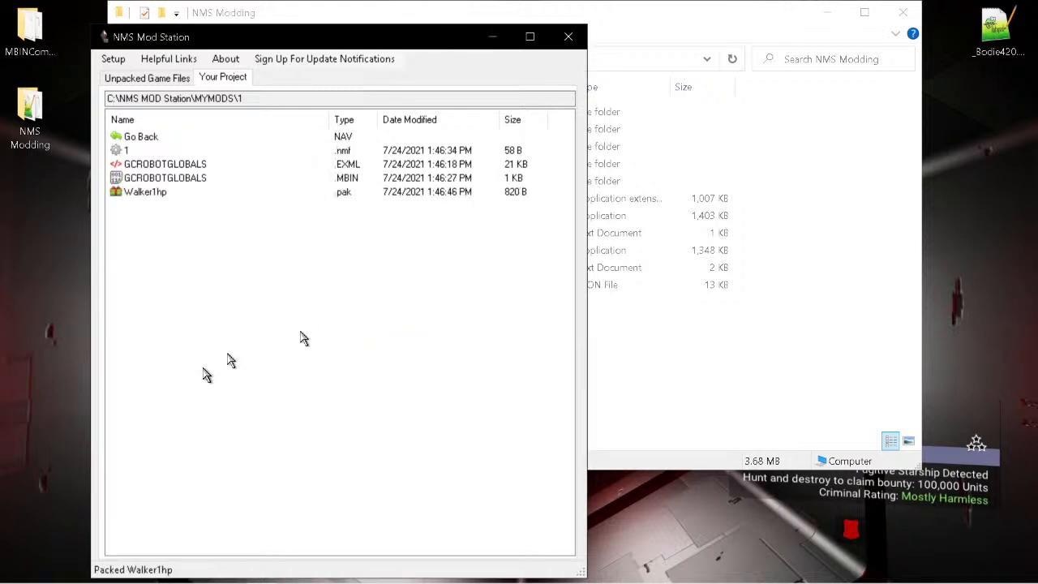
right_click(142, 196)
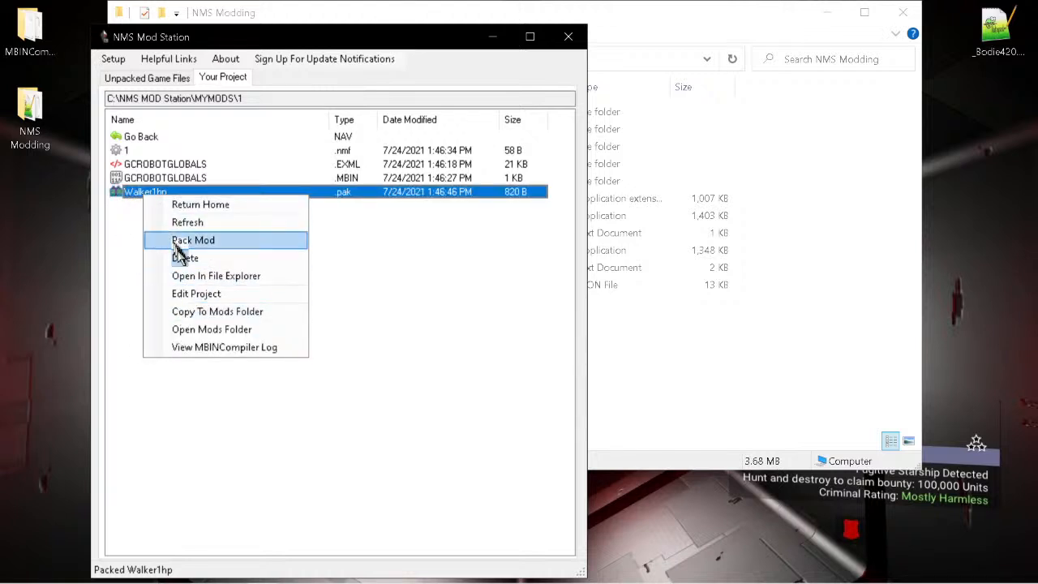
click(188, 315)
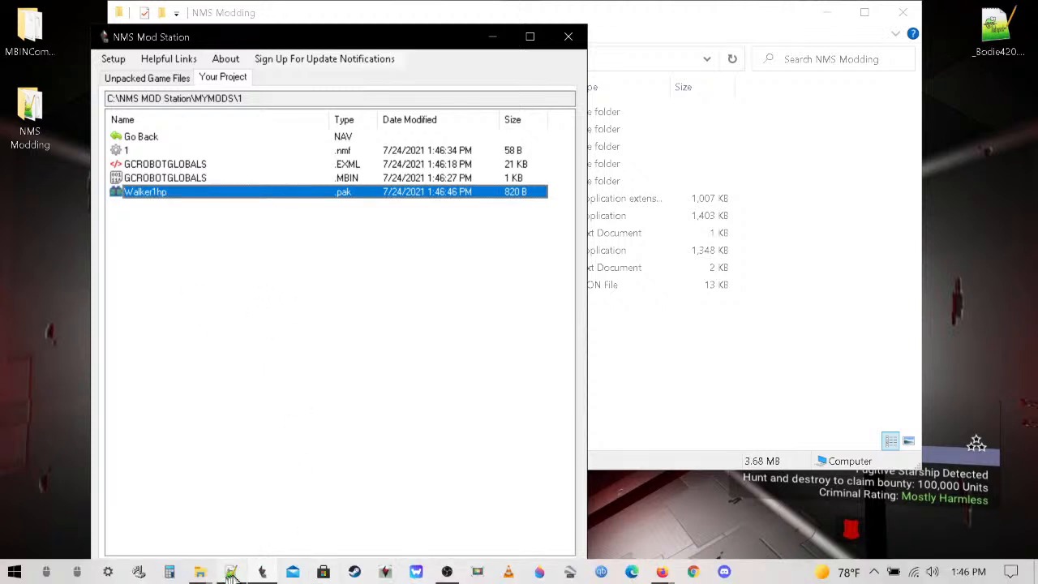
- Close the open MBINCompiler-development, NMSSaveEditor-master and NMS Modding folder windows
mouse_move(201, 575)
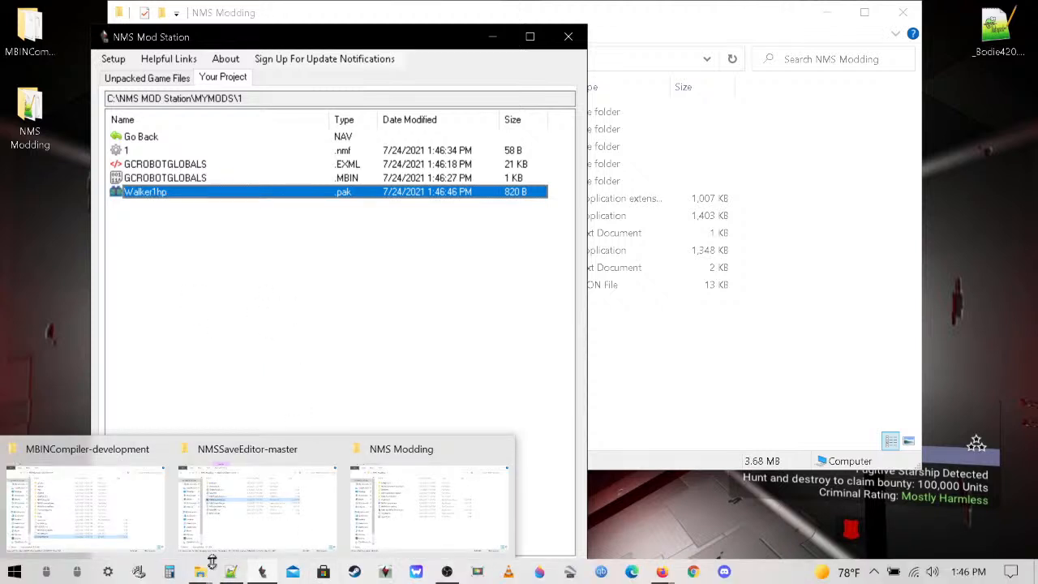
click(158, 452)
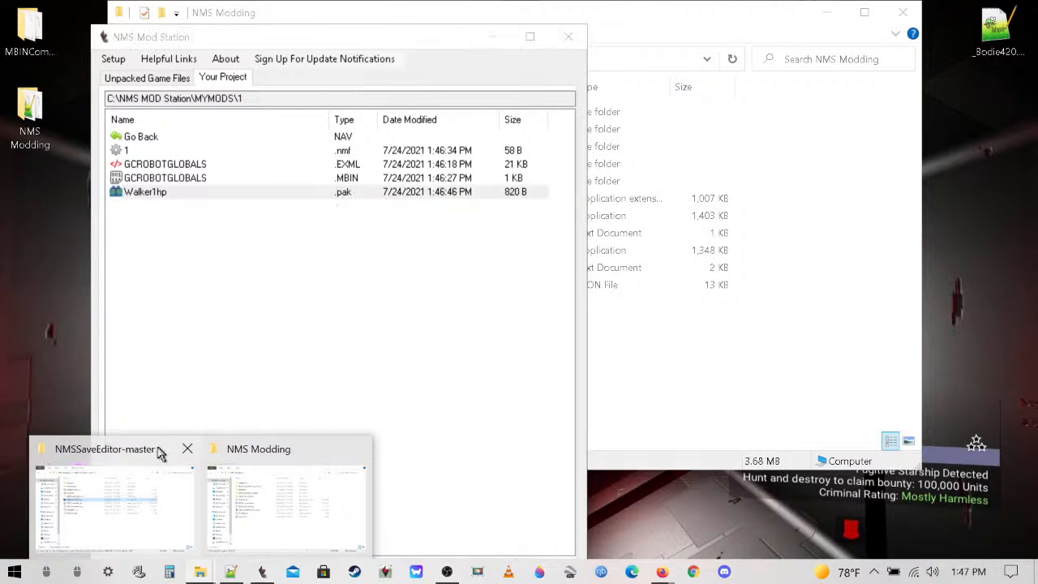
click(185, 449)
click(271, 449)
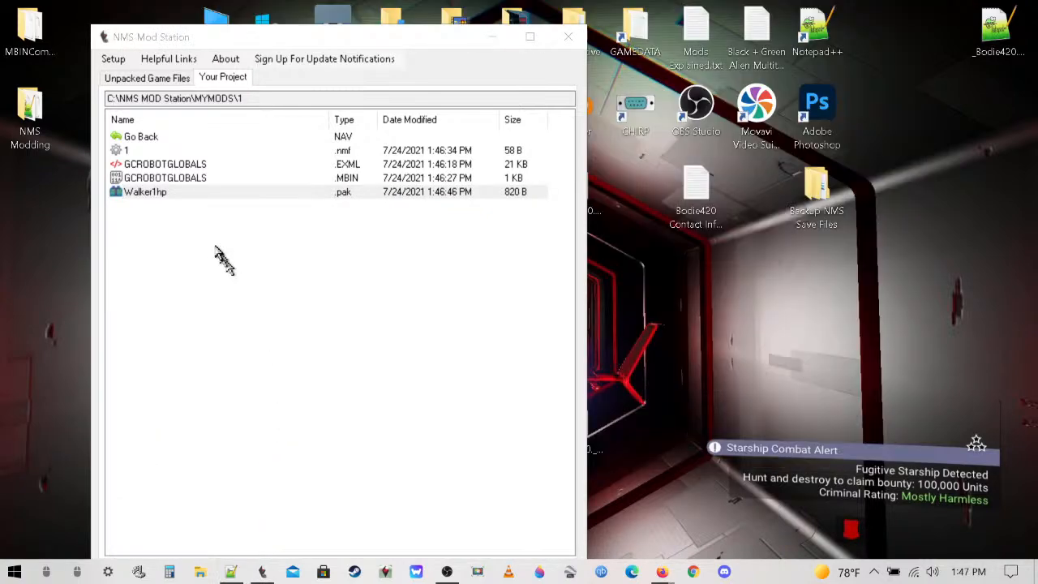
- Open the game's MODS folder from the project, check it for Walker1hp.pak, and close the folder and NMS Mod Station
right_click(242, 254)
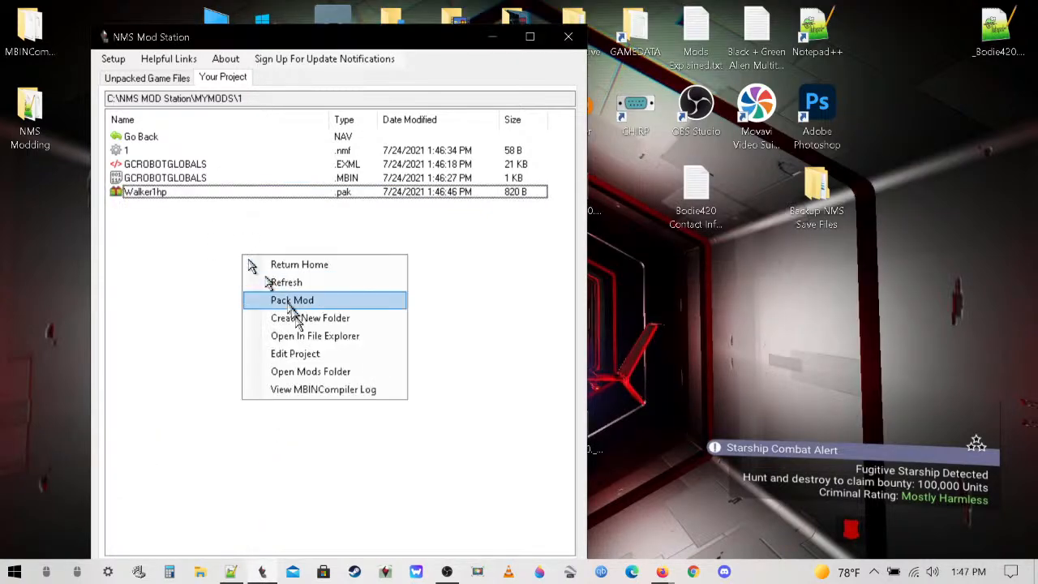
click(327, 374)
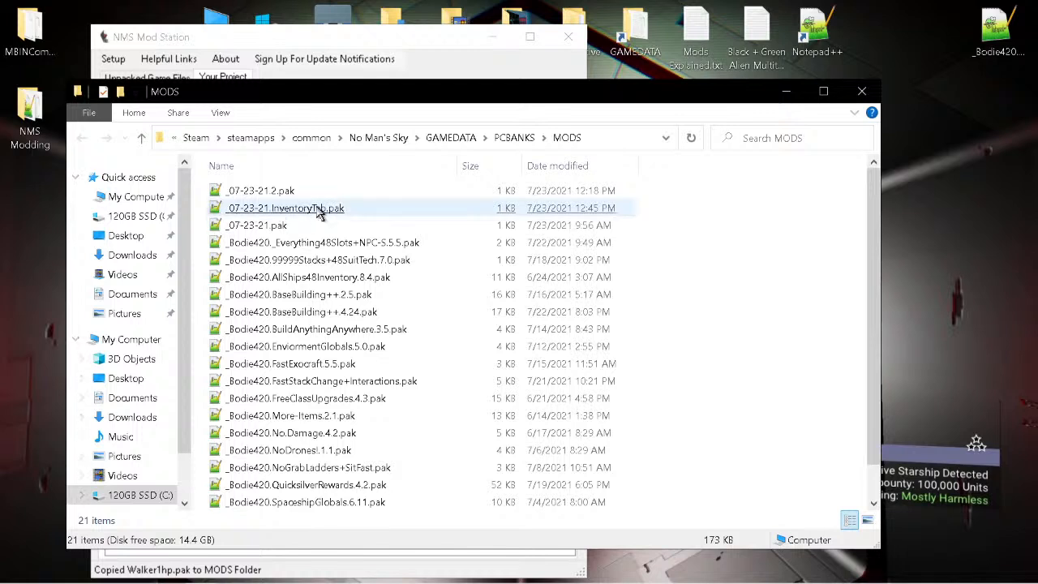
scroll(452, 275, down, 1)
click(452, 275)
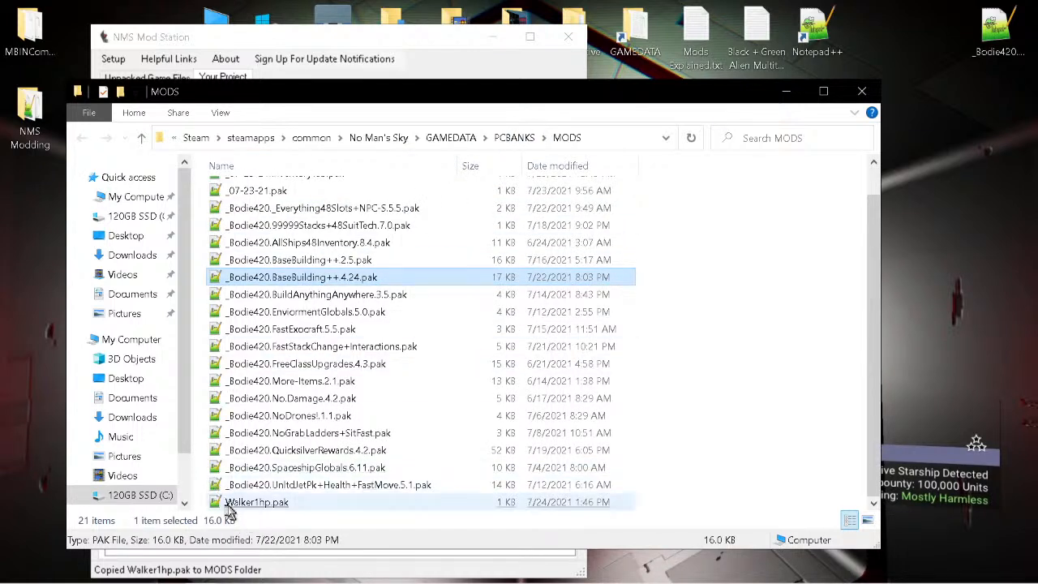
click(303, 505)
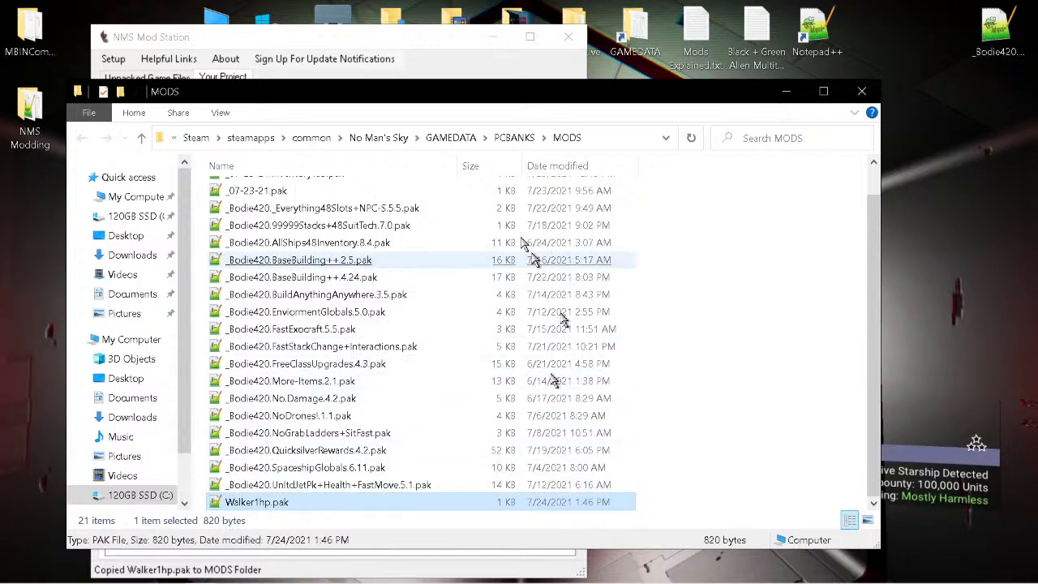
click(861, 91)
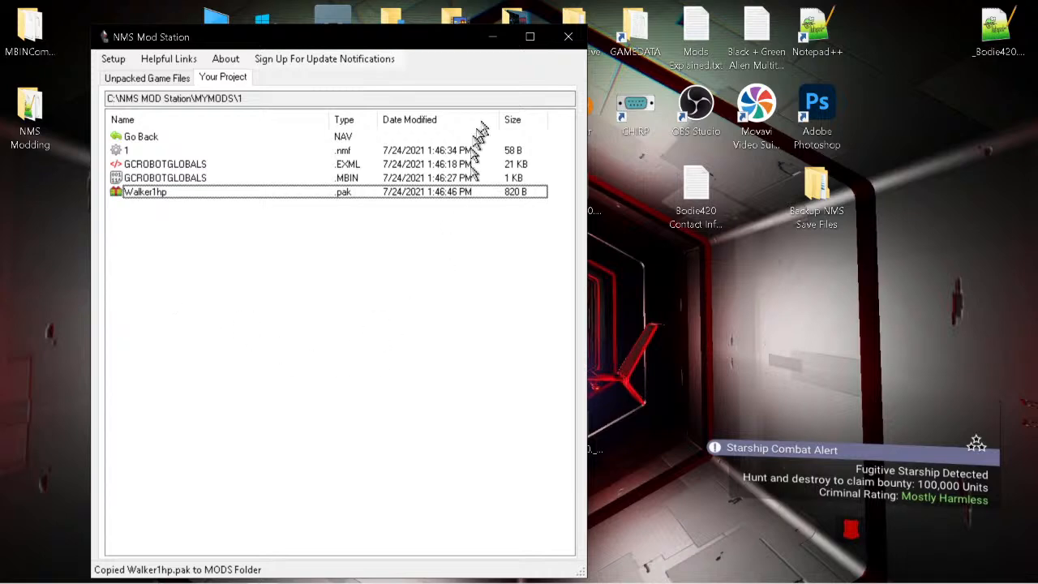
click(568, 36)
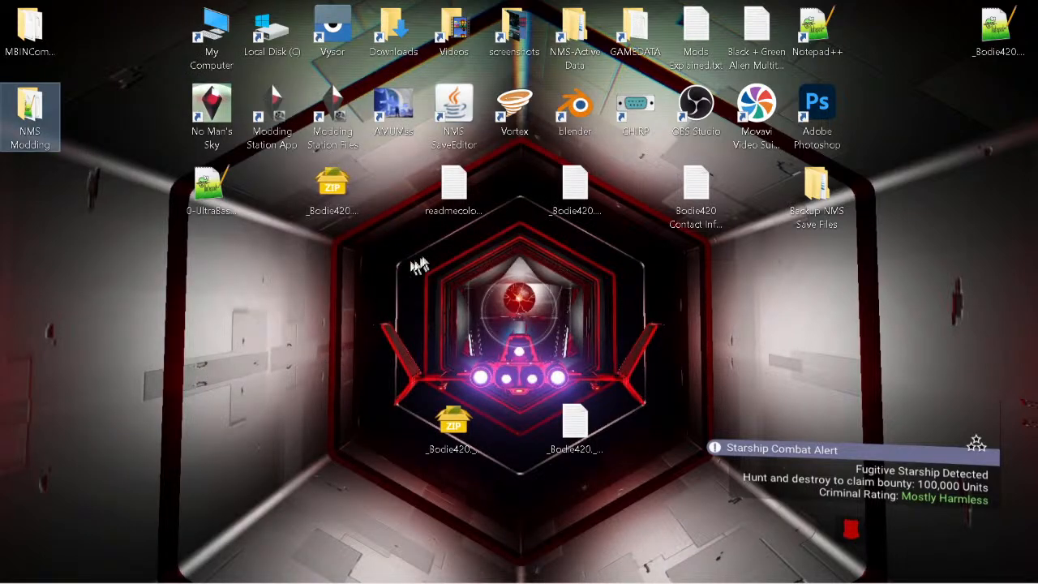
- Launch the NMS Save Editor, load the Slot 1 - NORMAL save, and open its raw JSON for editing
click(461, 111)
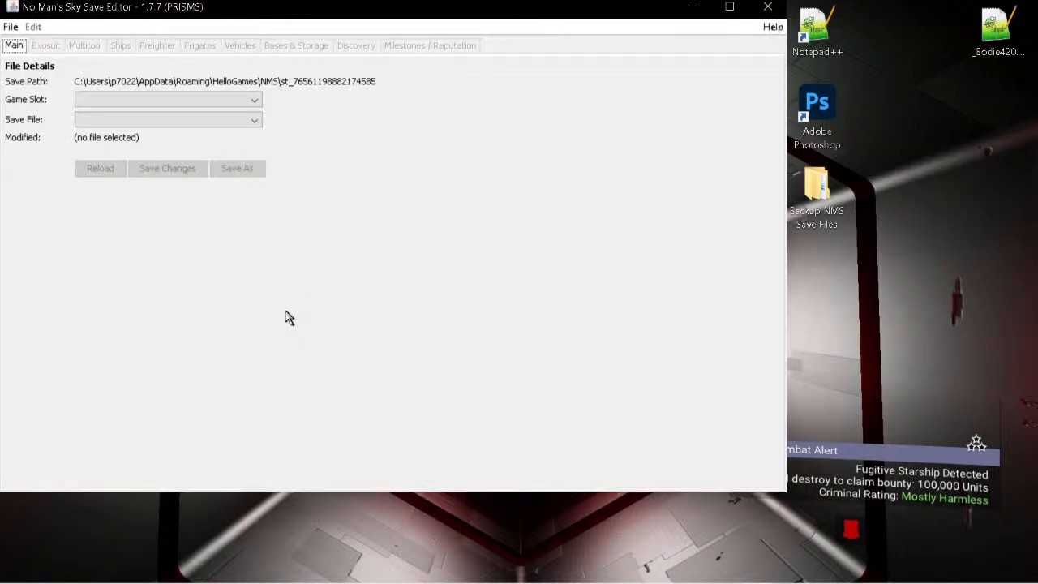
click(206, 105)
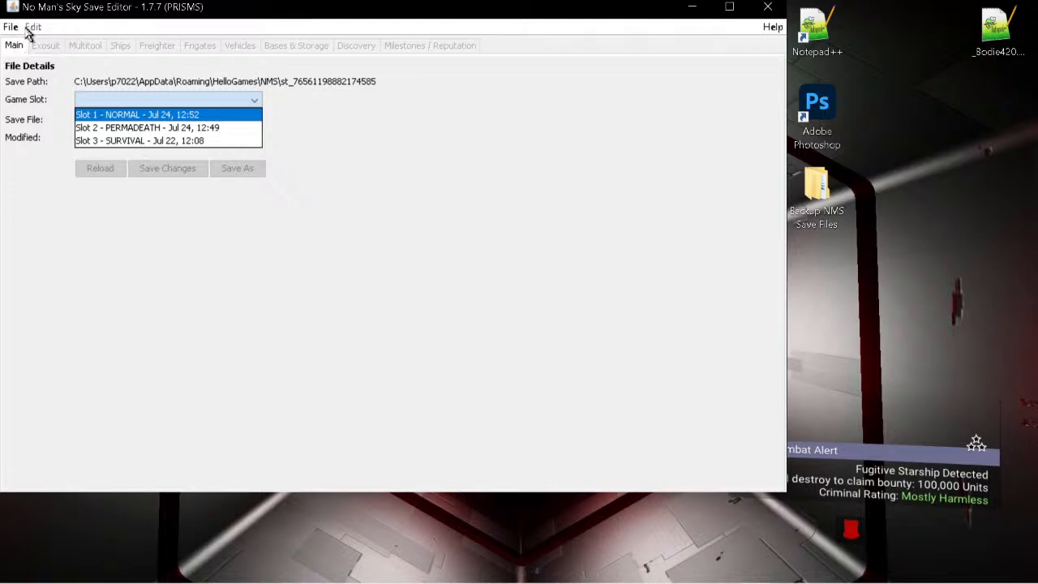
click(139, 115)
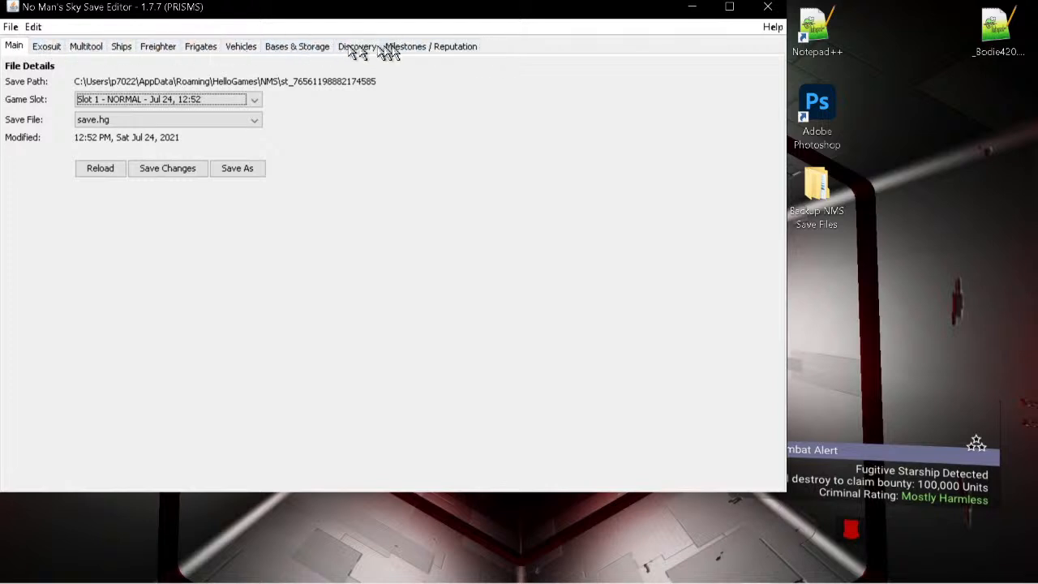
click(34, 28)
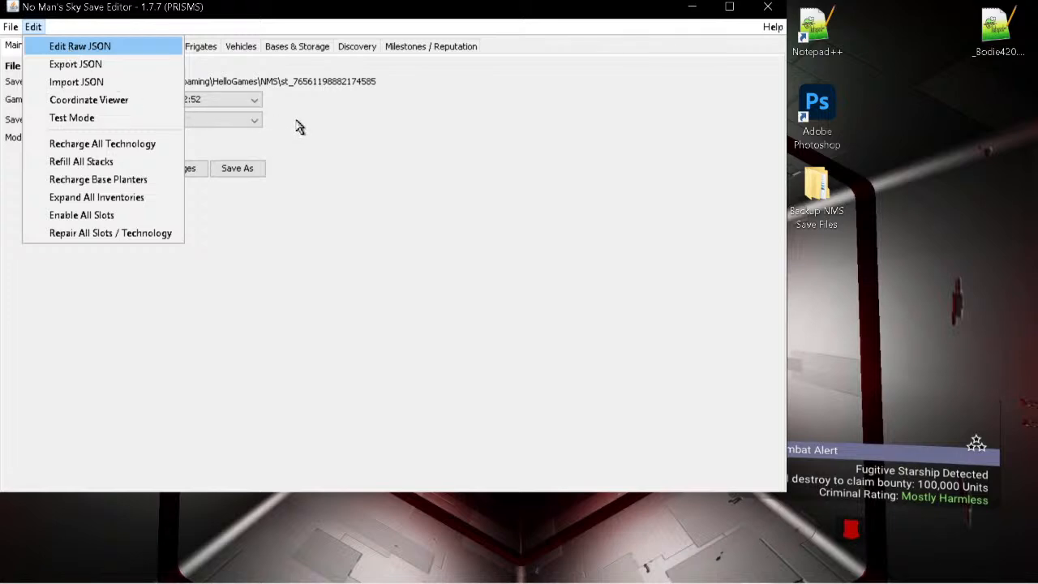
key(Return)
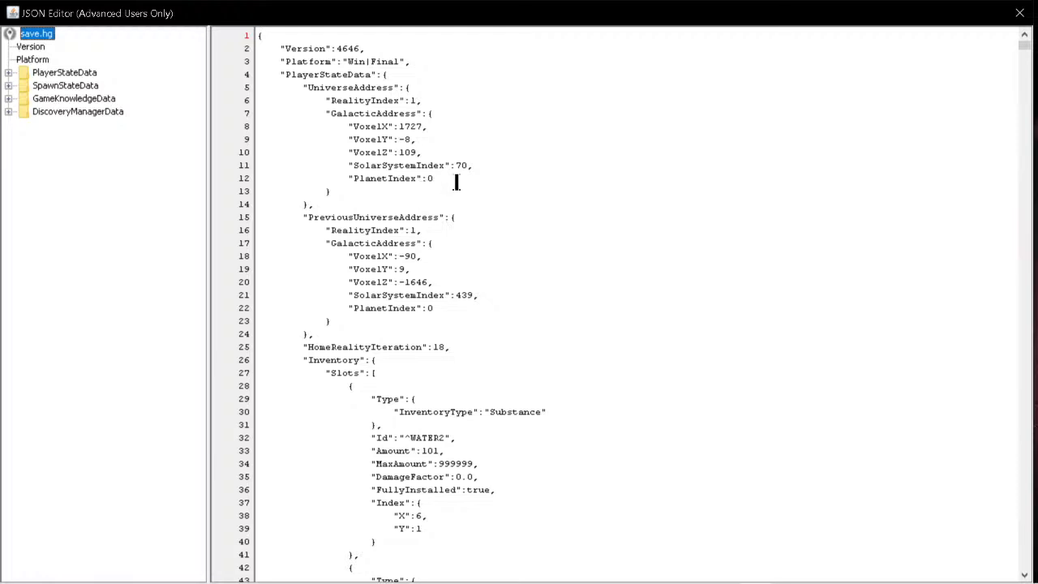
- Examine the UniverseAddress, PreviousUniverseAddress and Inventory sections of the raw save.hg JSON
drag(457, 178, 178, 37)
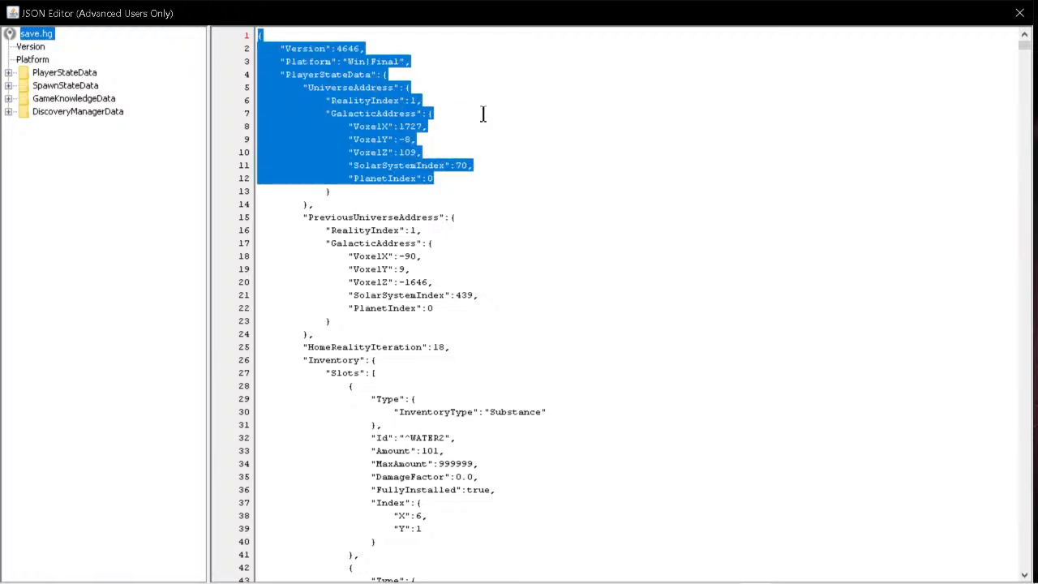
click(441, 217)
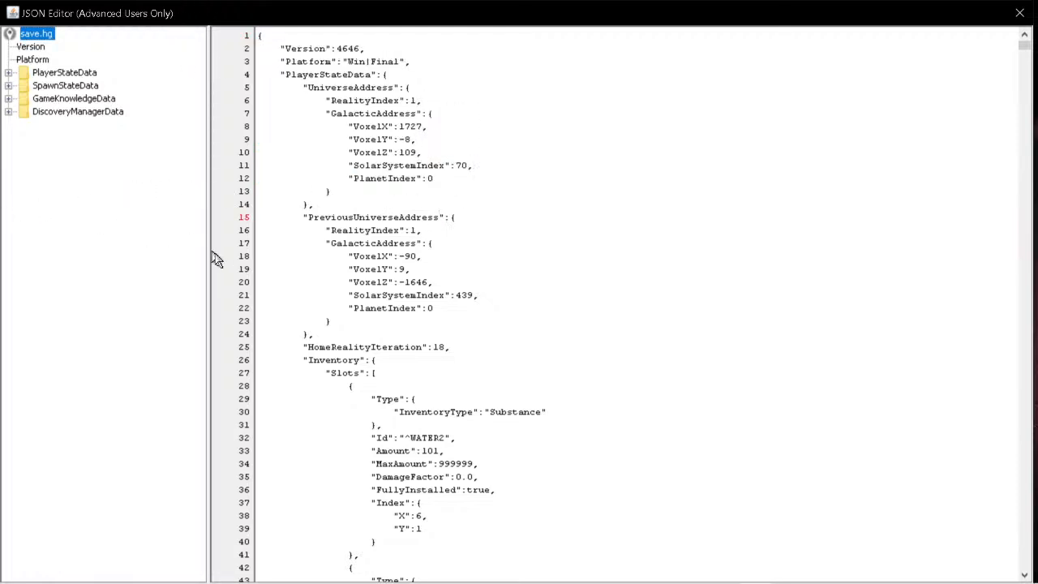
scroll(377, 227, down, 5)
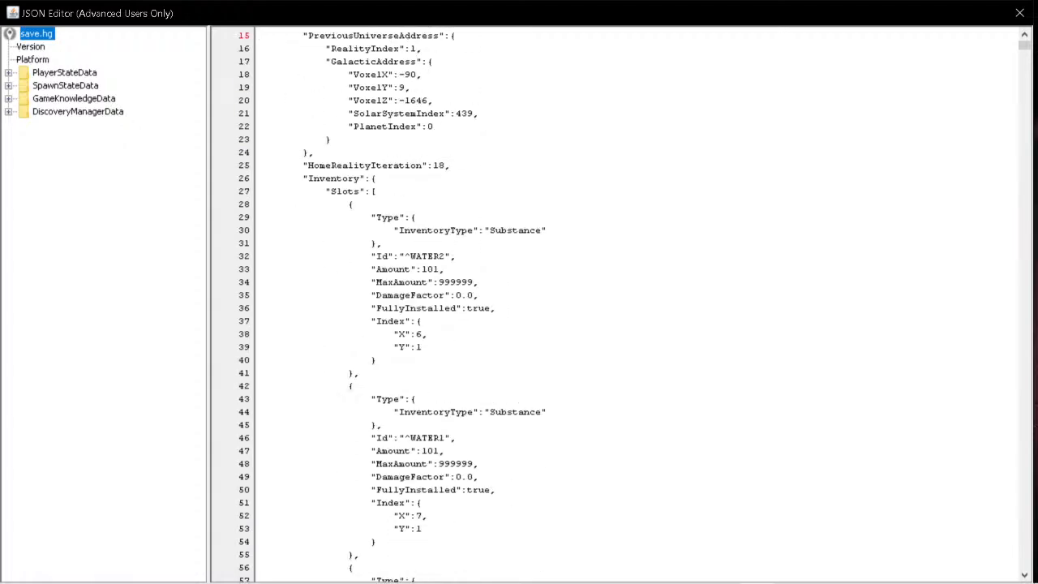
scroll(376, 214, down, 3)
scroll(371, 209, up, 9)
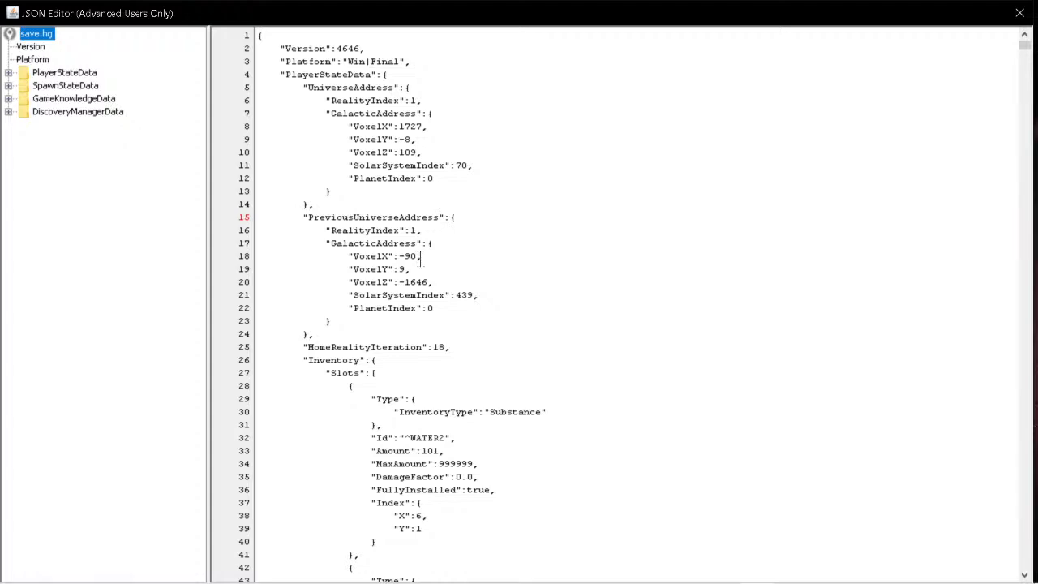
scroll(400, 263, down, 10)
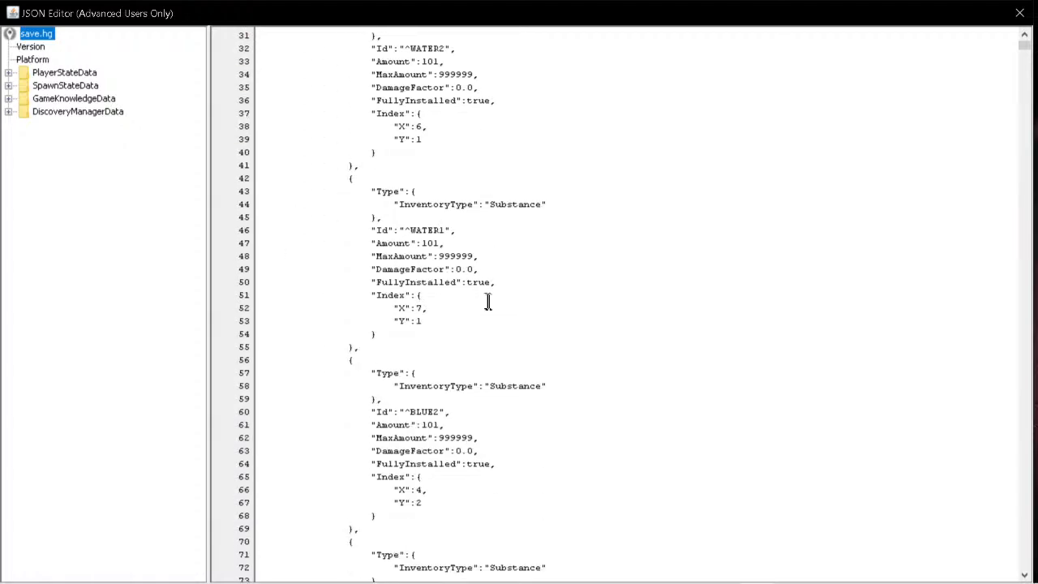
scroll(287, 185, up, 10)
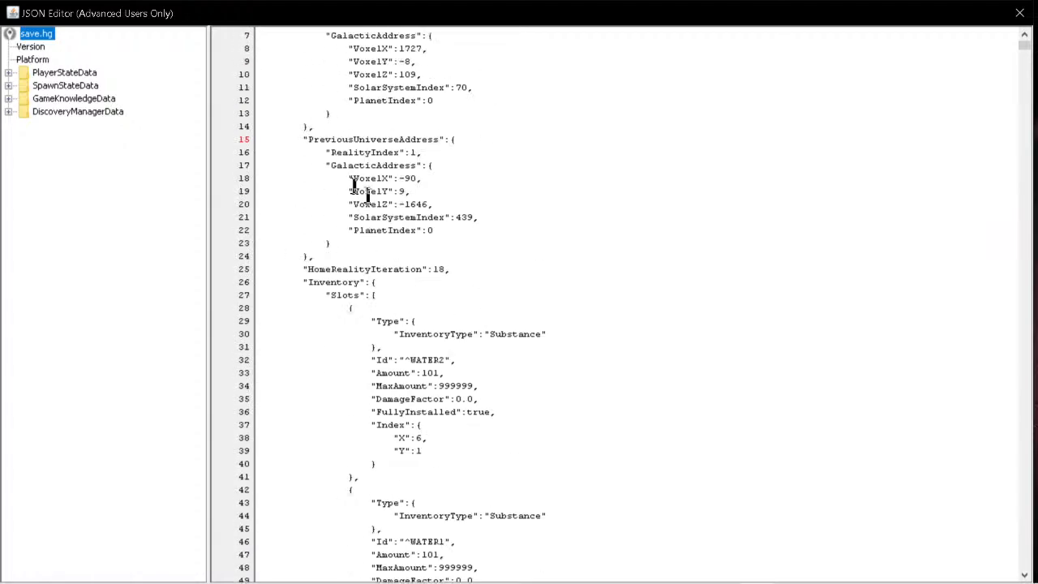
- Delete all JSON data of the Inventory node under PlayerStateData and apply the change to the save file
click(9, 73)
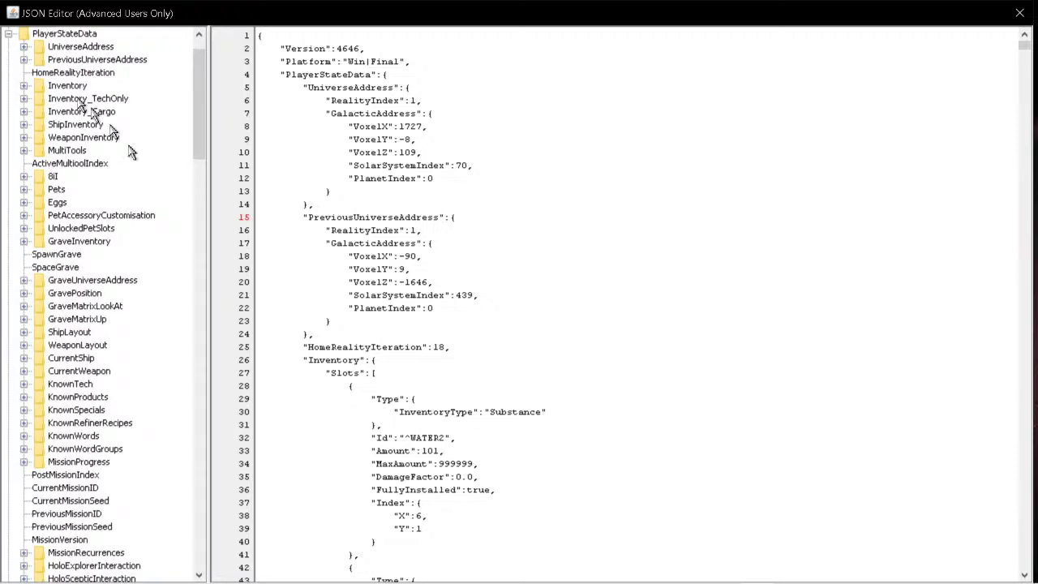
scroll(200, 125, up, 1)
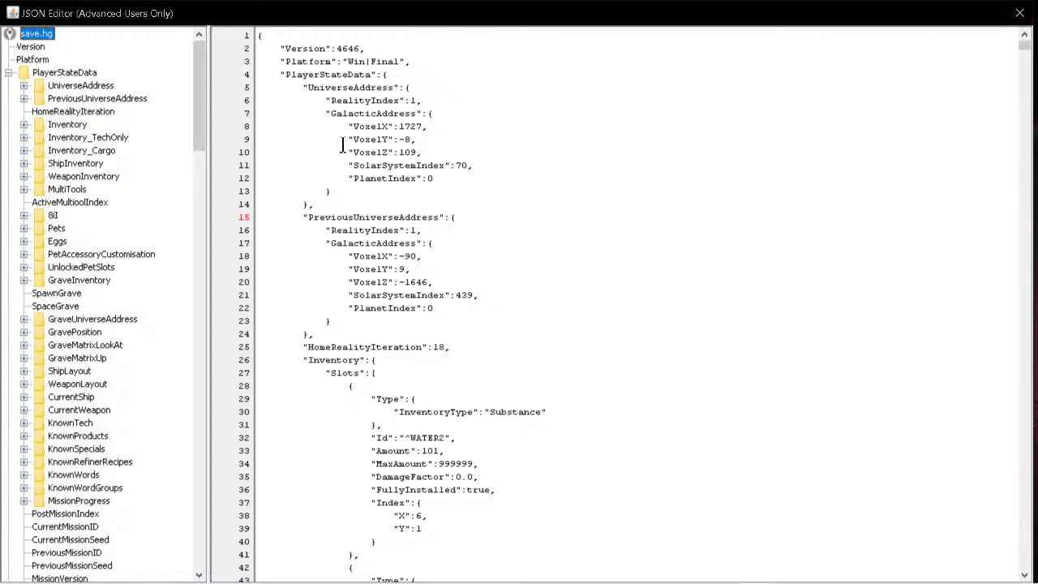
click(78, 129)
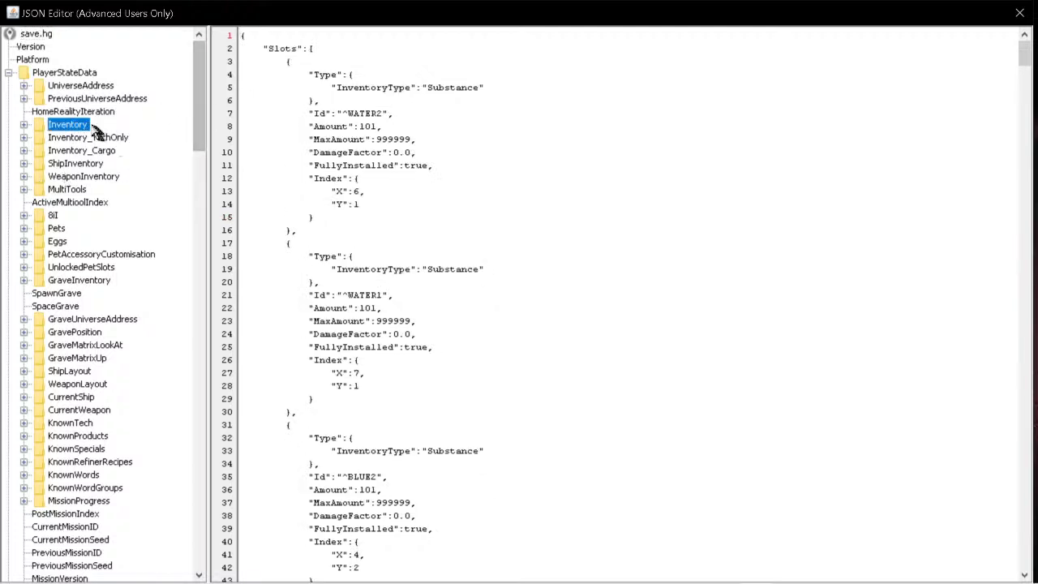
click(264, 126)
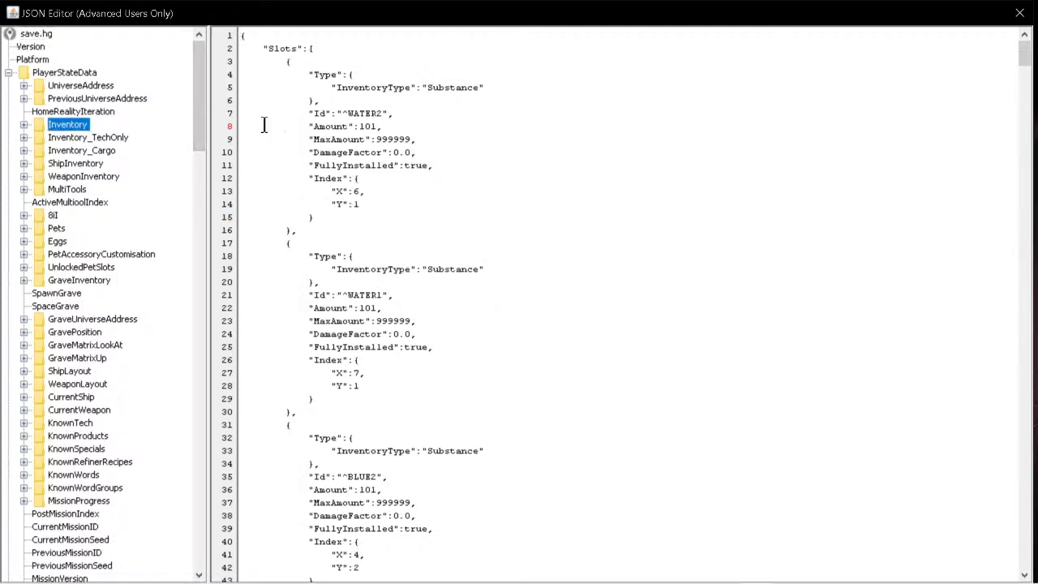
key(ctrl+a)
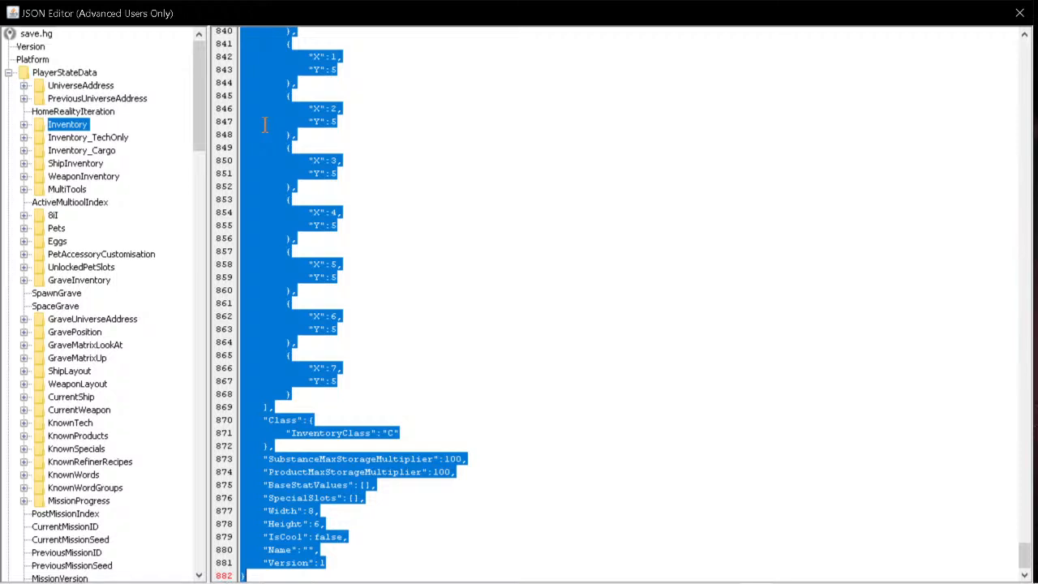
key(Delete)
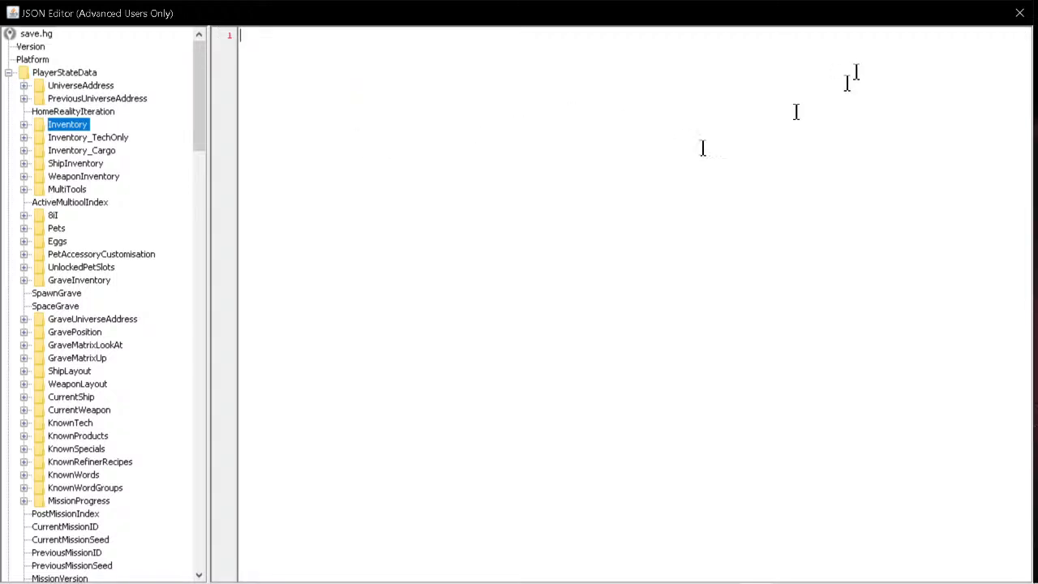
click(1020, 17)
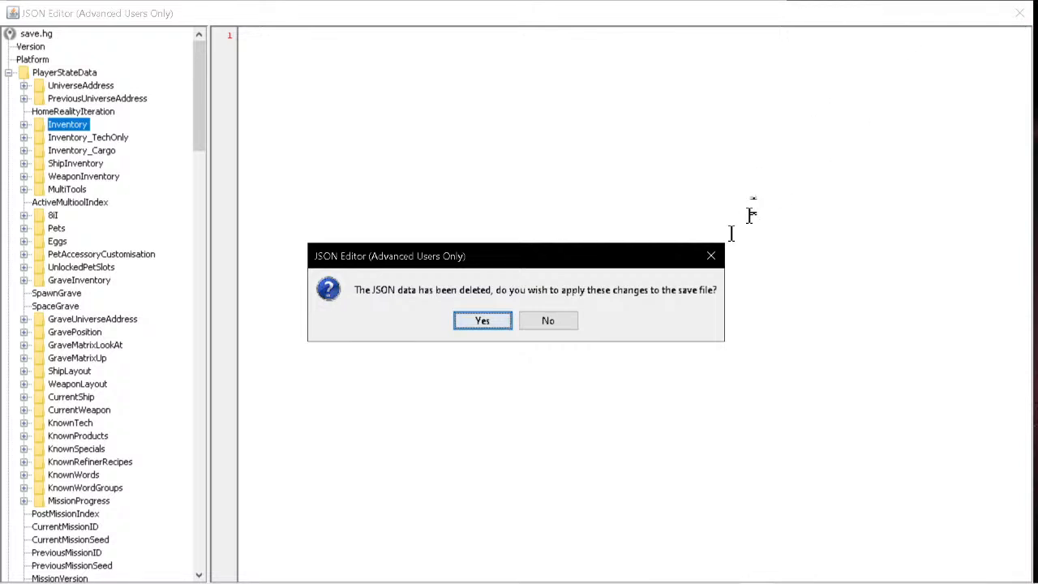
click(483, 322)
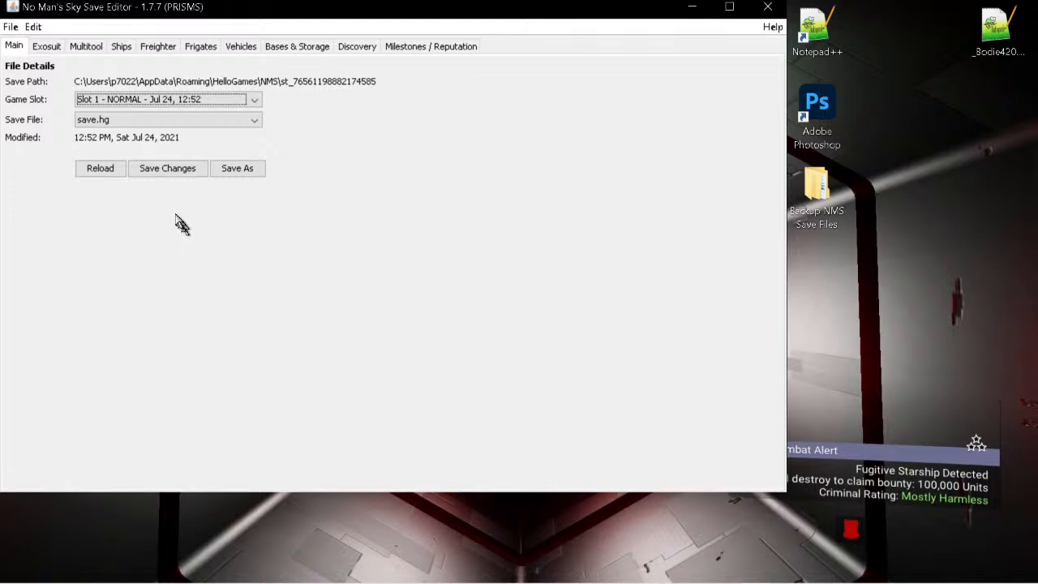
click(162, 170)
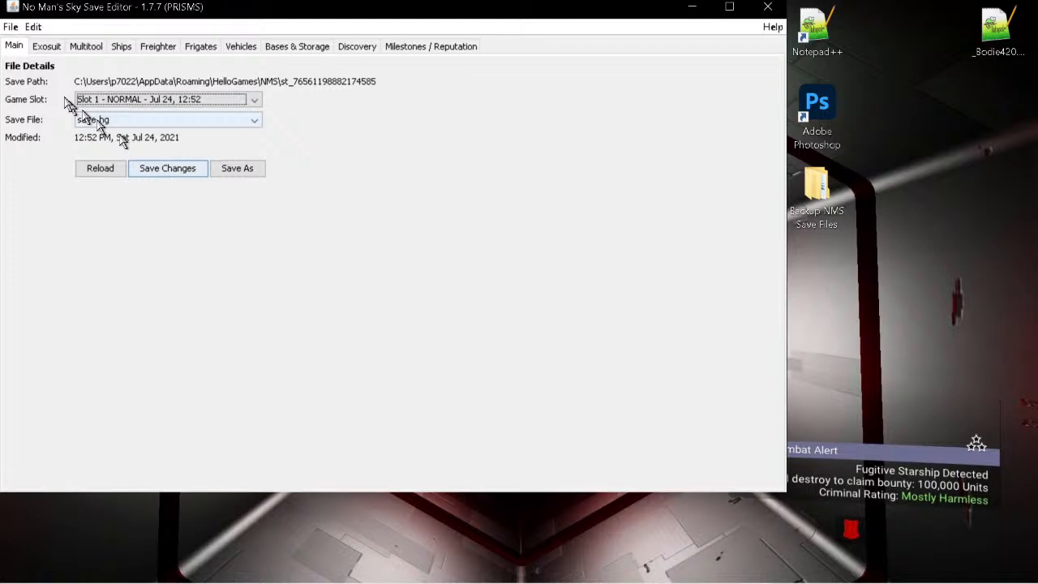
- Reopen the raw JSON, check the PlayerStateData nodes for the Inventory entry, and close the JSON editor
click(32, 28)
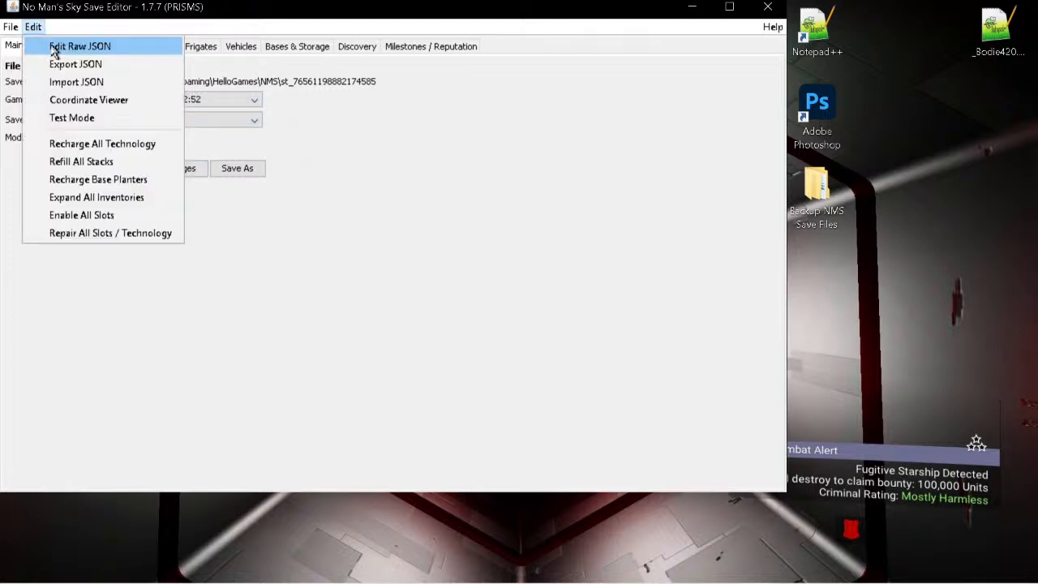
click(55, 51)
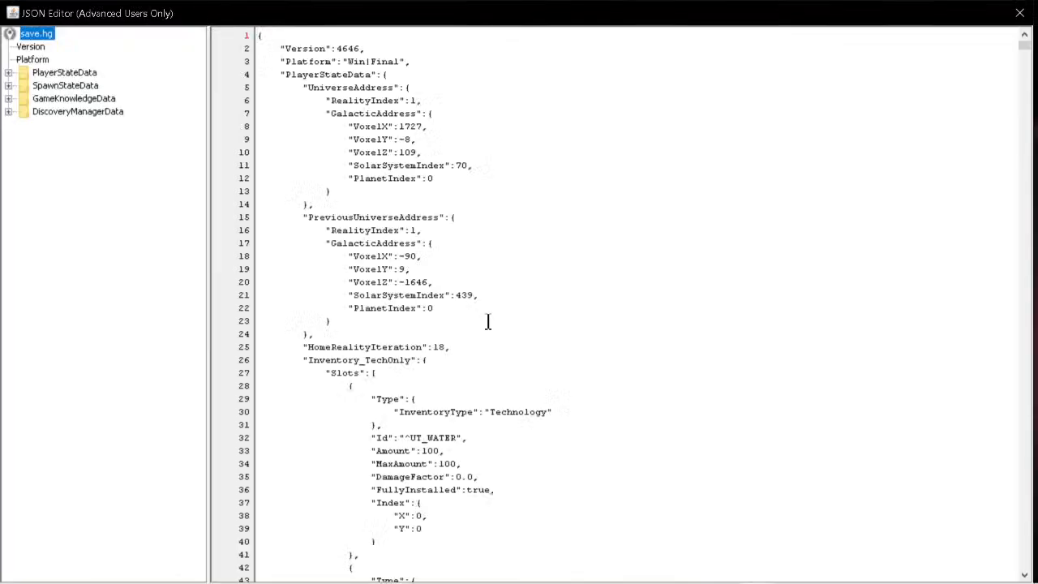
click(8, 74)
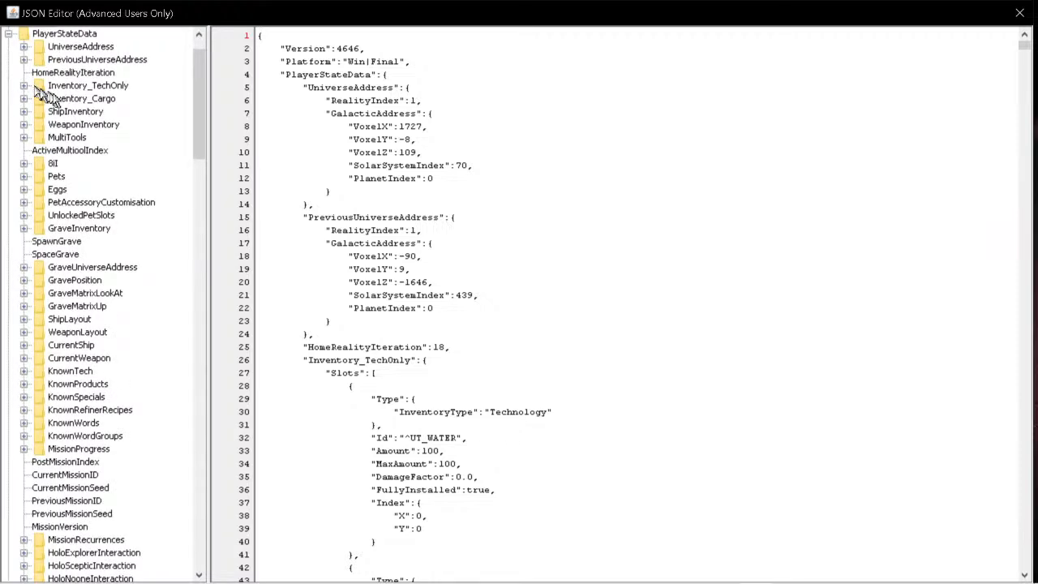
scroll(101, 116, up, 1)
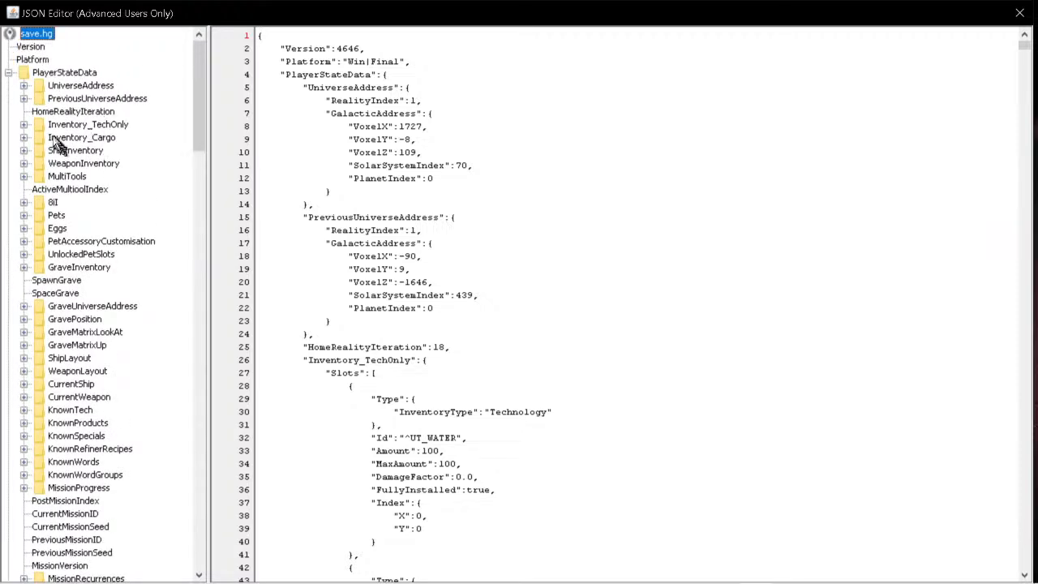
scroll(69, 136, down, 1)
scroll(76, 127, up, 1)
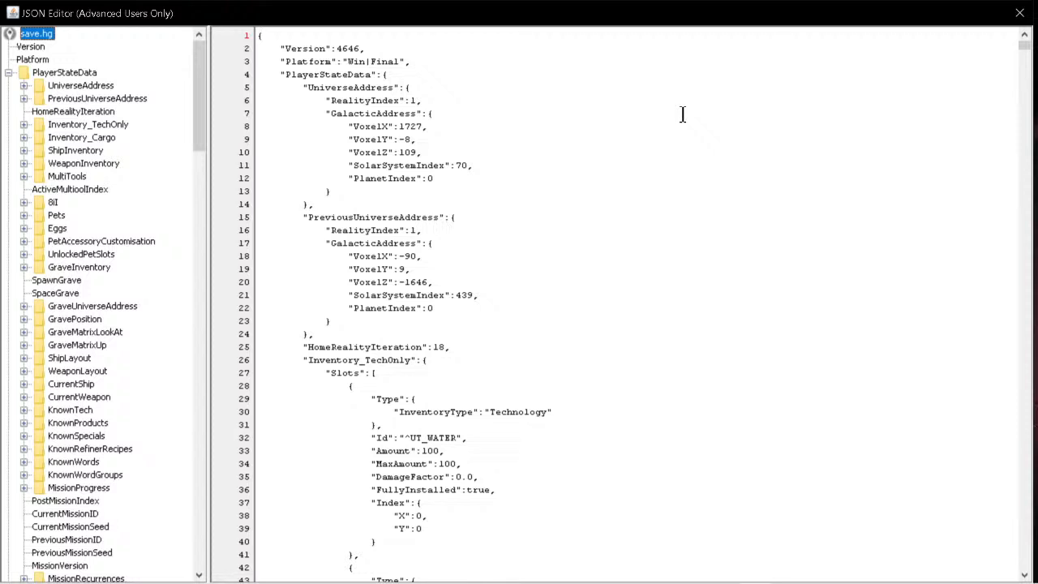
click(1019, 16)
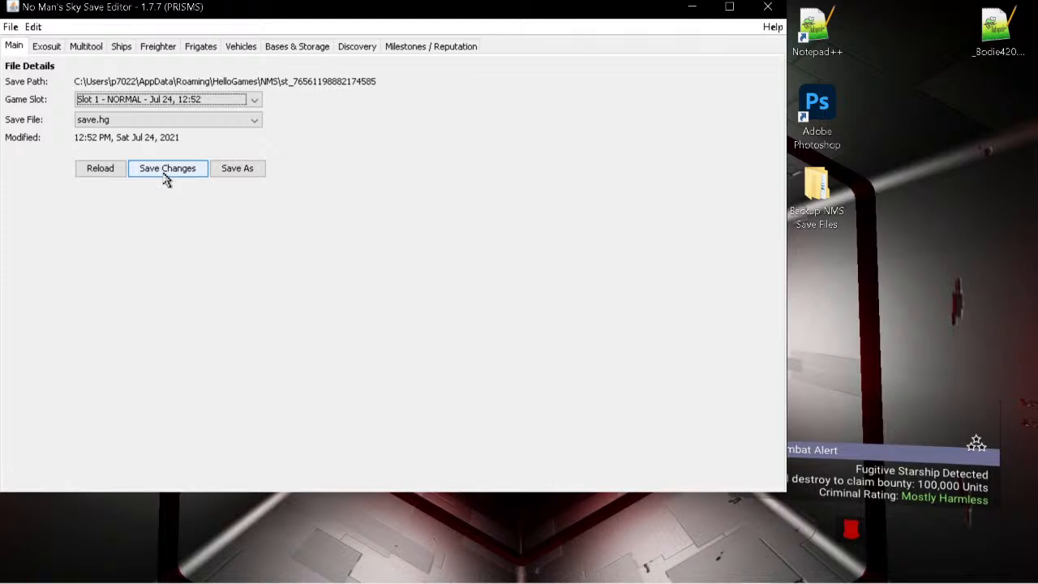
- Reload the Slot 1 save file save.hg and open its raw JSON for editing
click(102, 173)
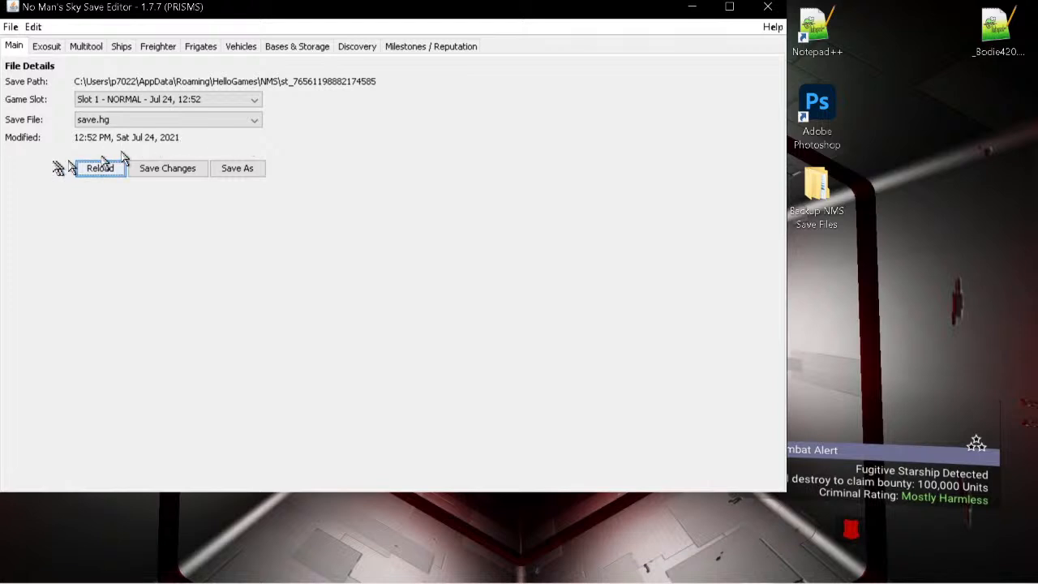
click(33, 27)
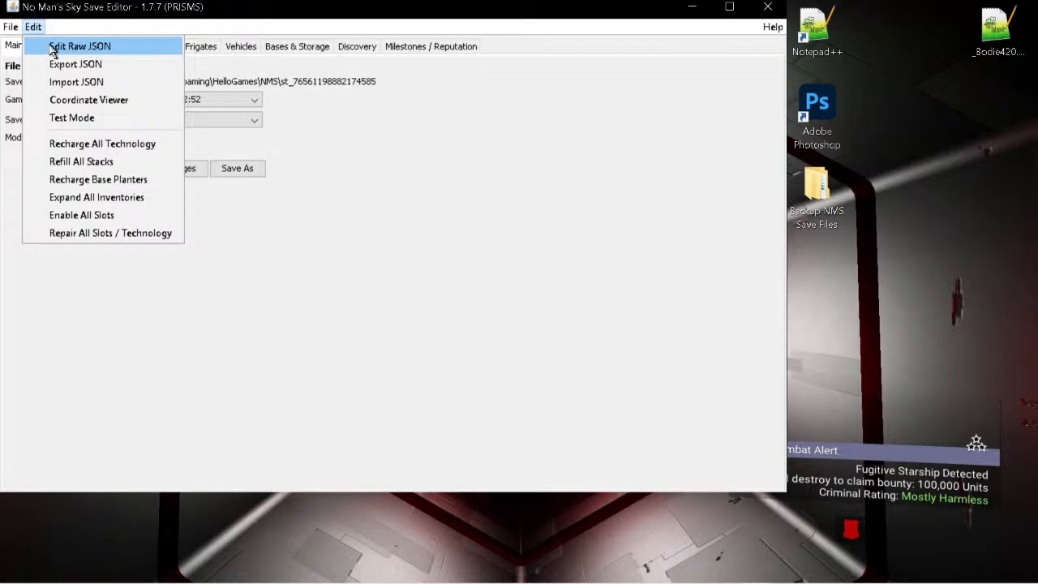
click(52, 47)
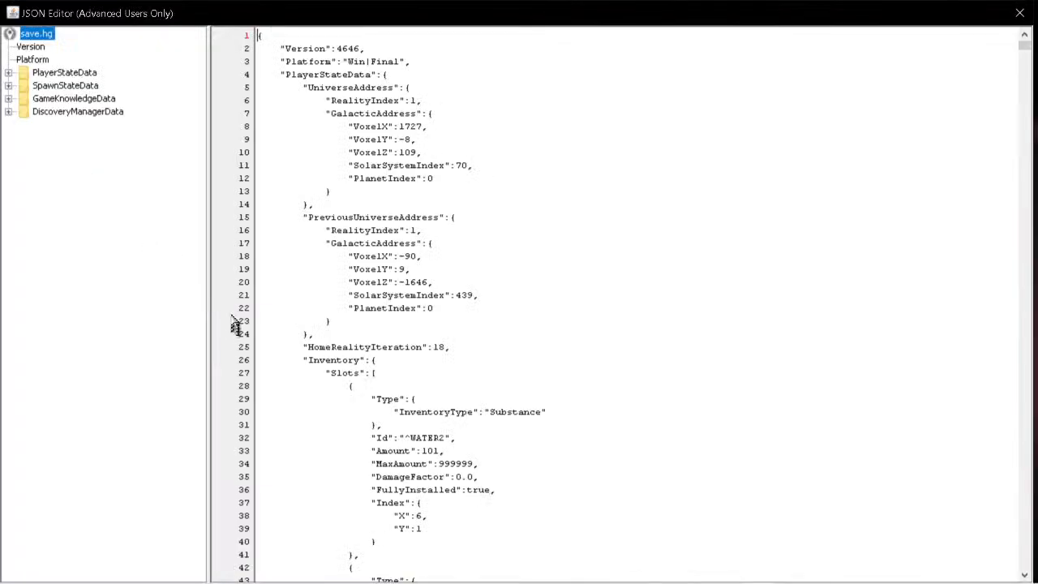
- Check the Inventory node under PlayerStateData in the reloaded save, and close the JSON editor
click(8, 73)
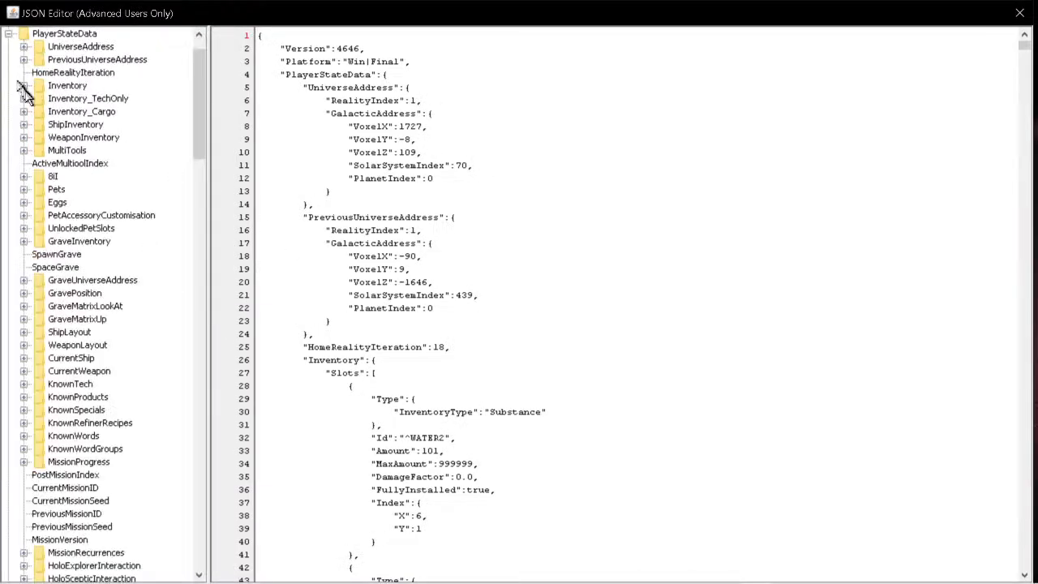
click(60, 88)
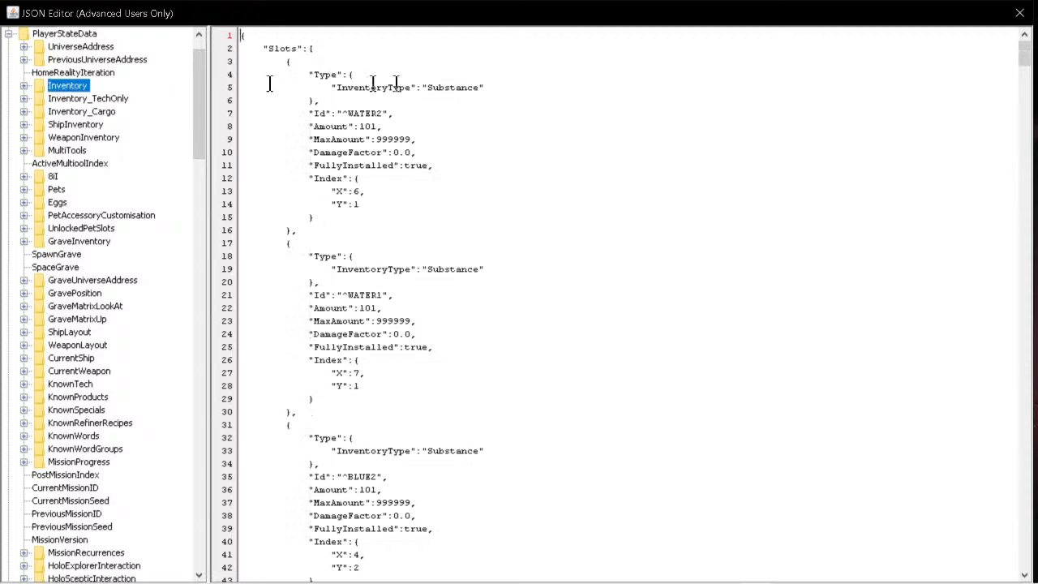
scroll(395, 122, down, 4)
scroll(395, 142, up, 4)
scroll(60, 95, up, 1)
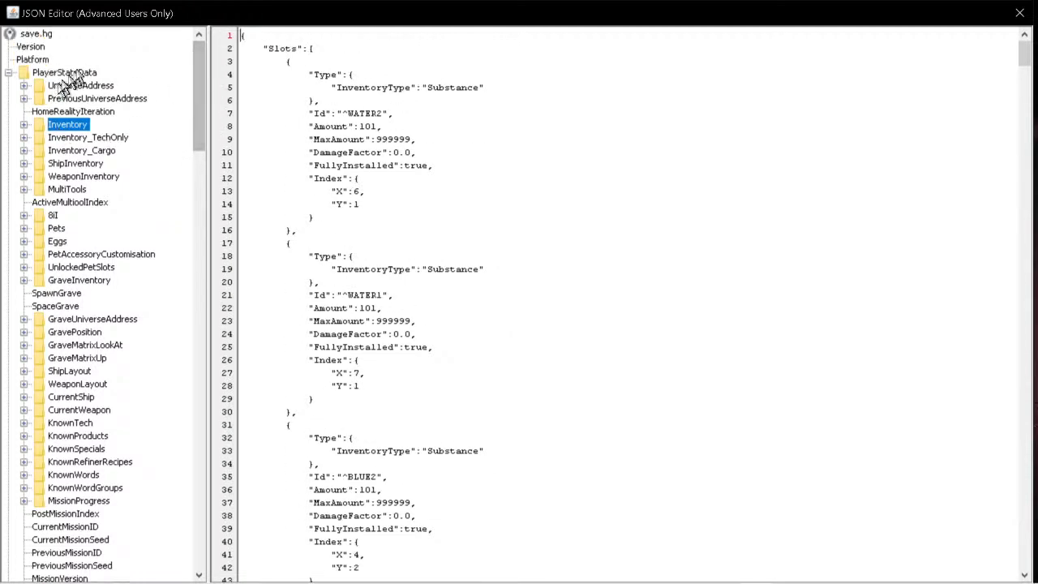
click(1020, 12)
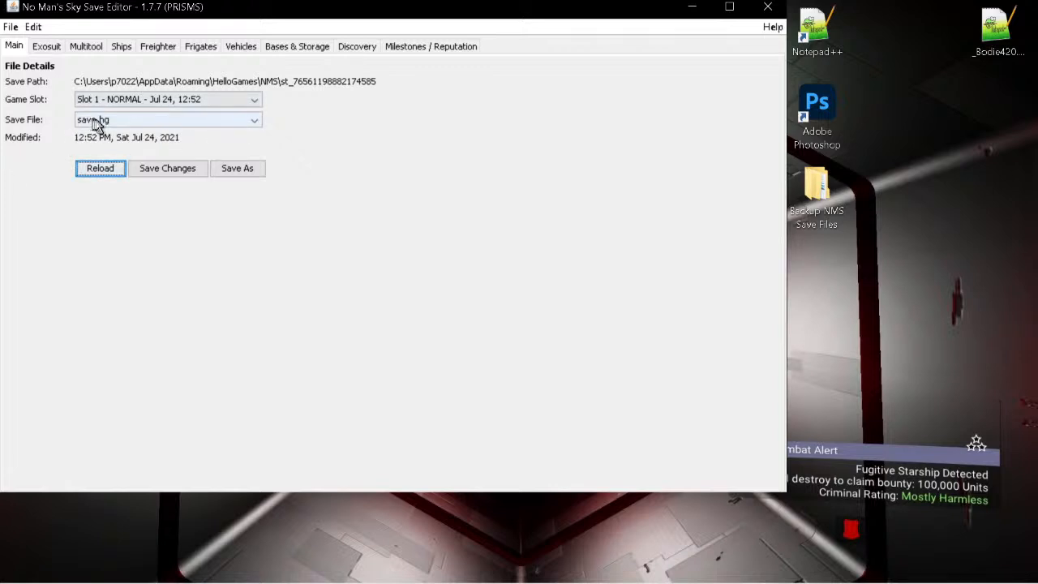
- View the list of save files and backups available for Slot 1, keeping save.hg selected
click(257, 121)
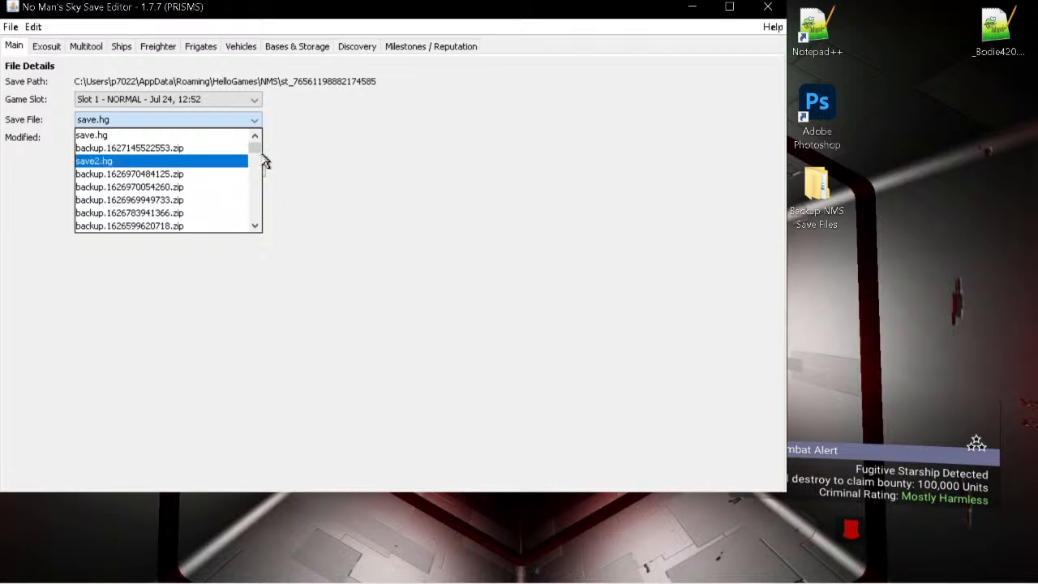
mouse_move(257, 150)
mouse_down()
mouse_move(257, 215)
mouse_move(257, 146)
mouse_up()
click(377, 139)
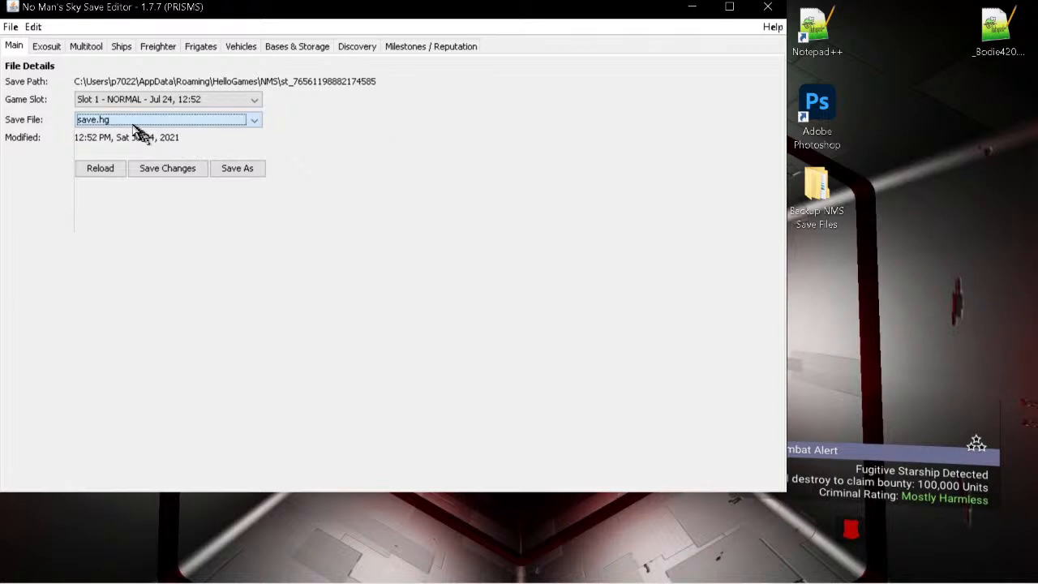
- Reopen the raw JSON of save.hg and browse the nodes under PlayerStateData
click(34, 29)
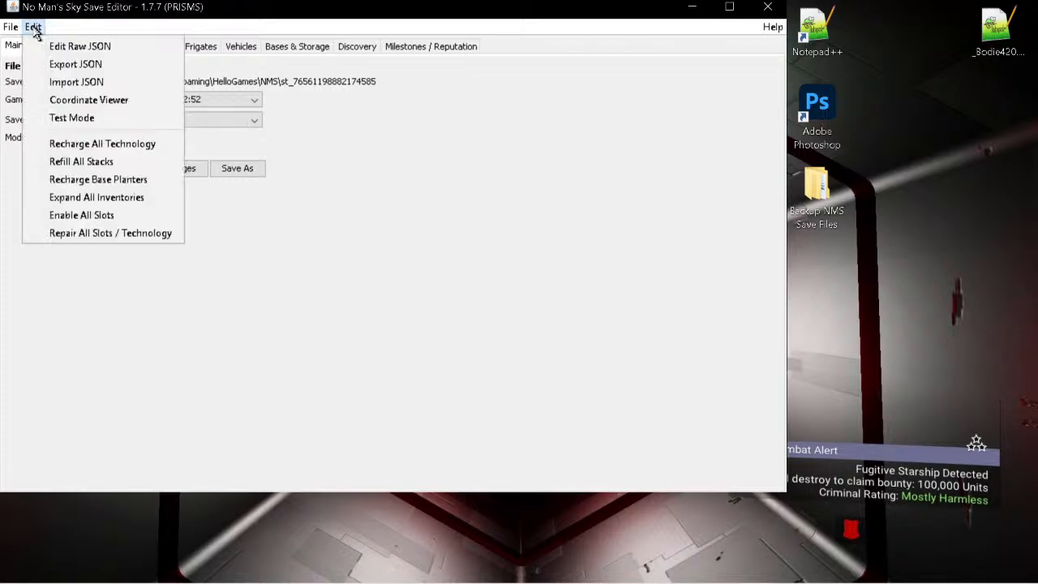
click(50, 50)
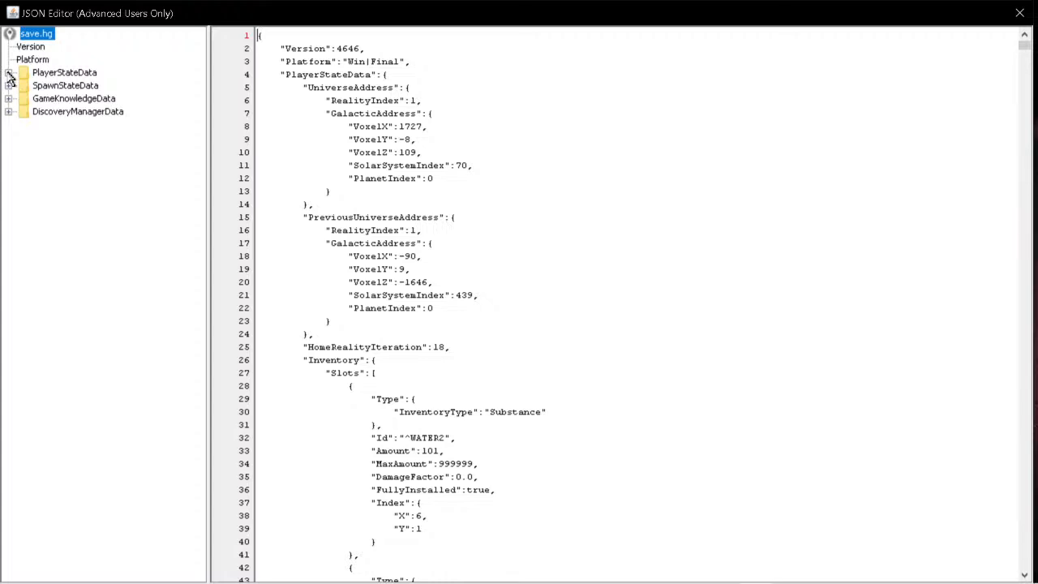
click(8, 73)
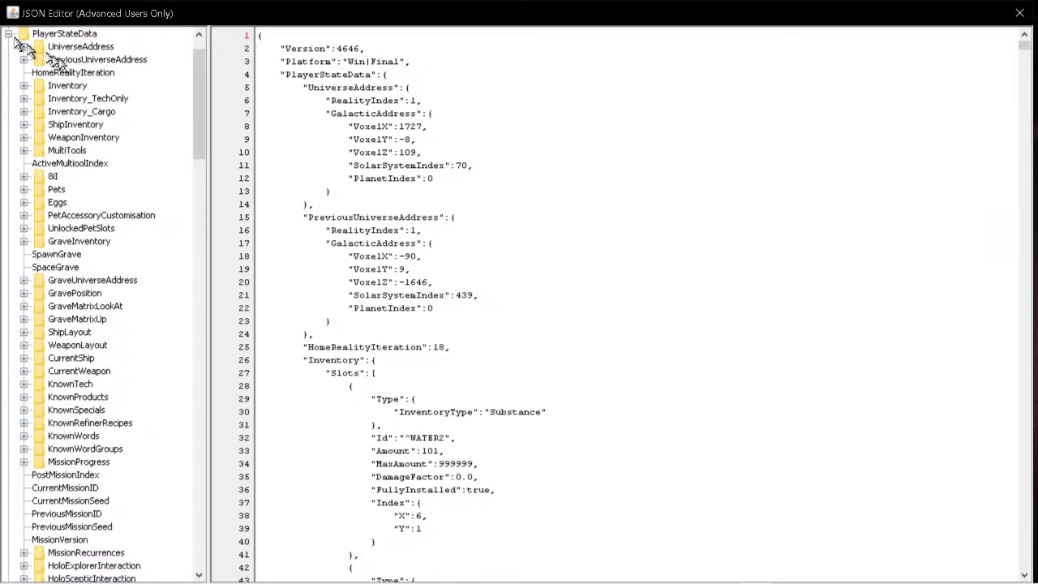
scroll(95, 127, down, 17)
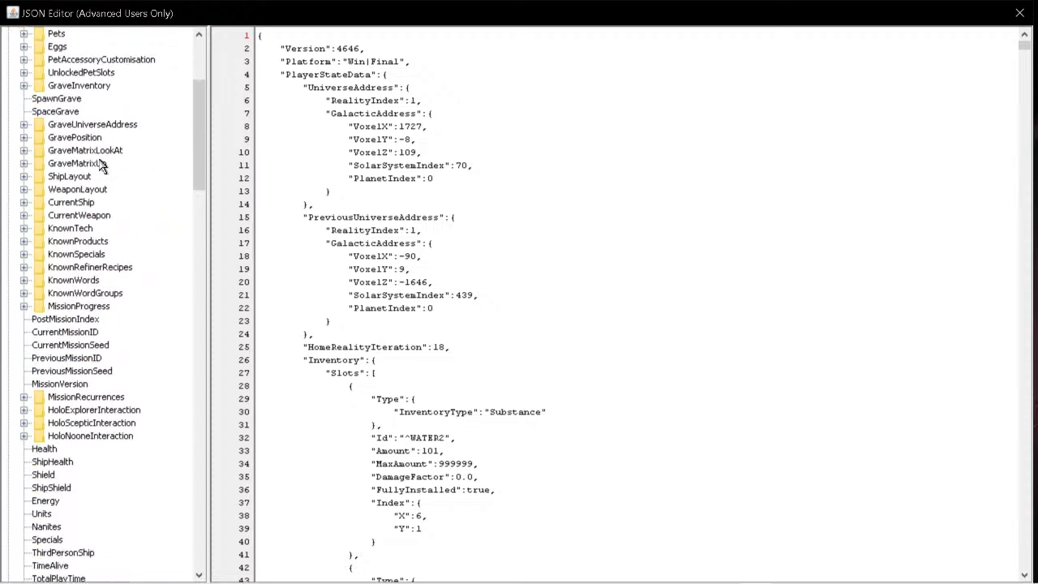
scroll(81, 243, down, 5)
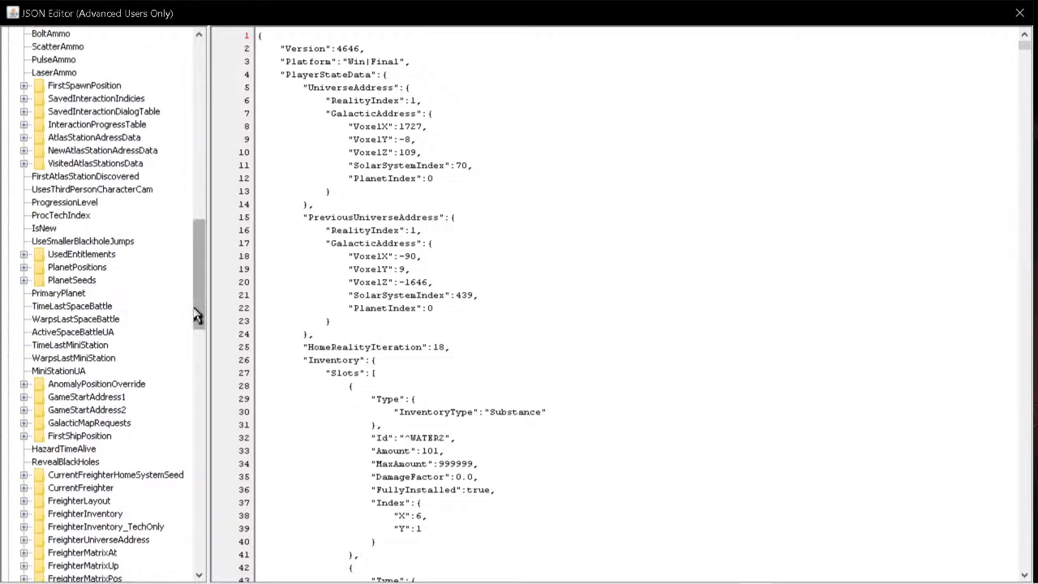
drag(197, 313, 194, 96)
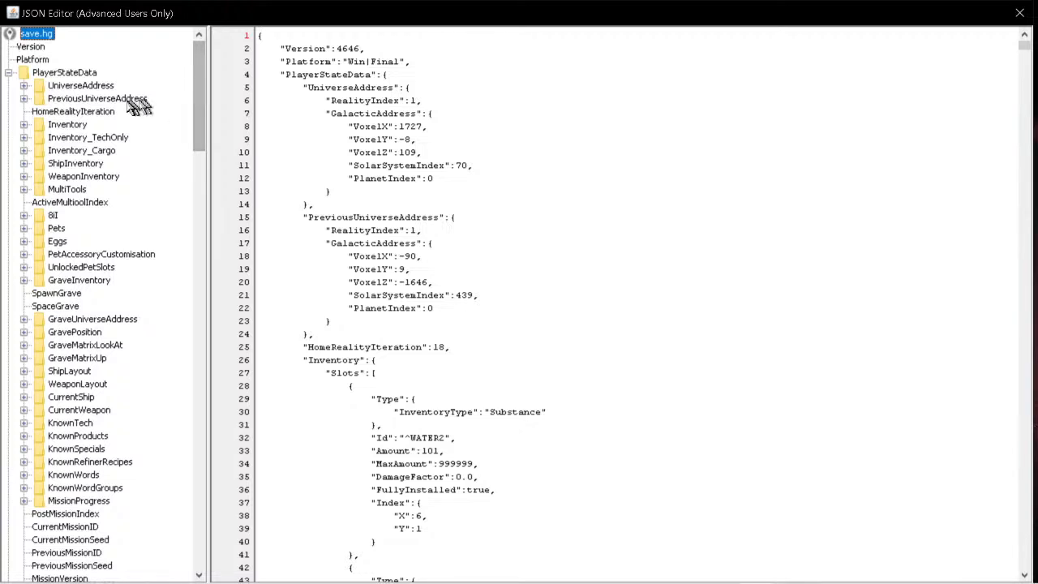
- Try RealityIndex values 199 and 200 in the UniverseAddress node, restore 1, and return to the save.hg root without applying changes
click(72, 89)
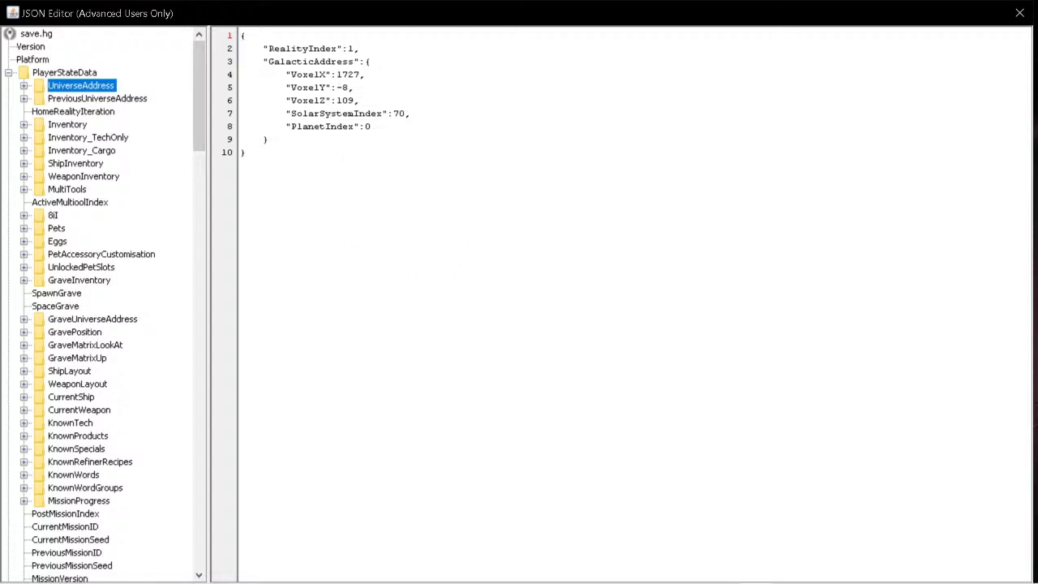
click(351, 49)
key(BackSpace)
text(199)
key(BackSpace)
key(BackSpace)
key(BackSpace)
text(200)
key(BackSpace)
key(BackSpace)
key(BackSpace)
text(1)
click(316, 466)
click(30, 37)
click(564, 319)
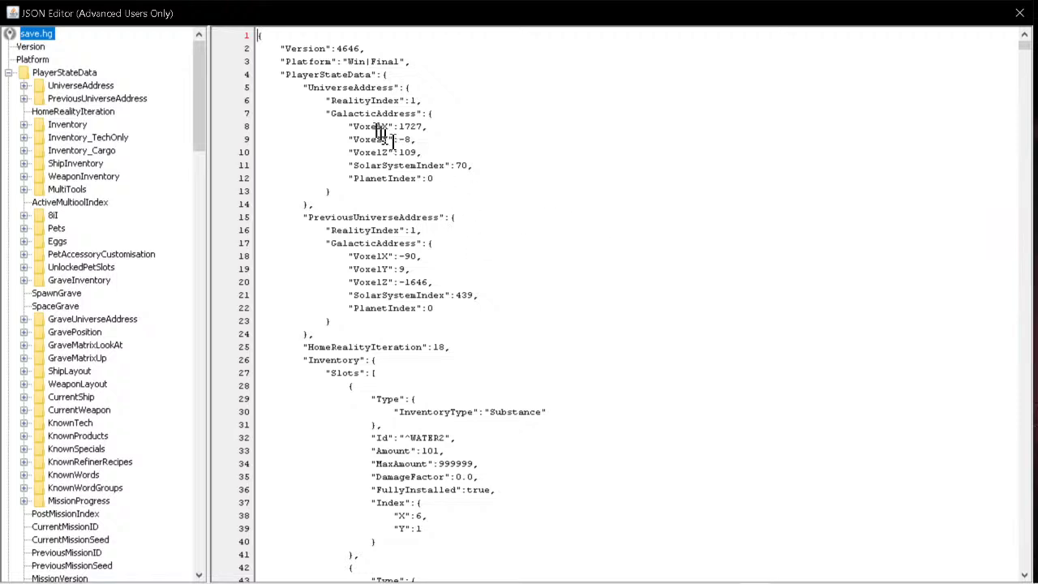
- Set the RealityIndex under UniverseAddress to 9 in the full save.hg JSON
drag(324, 102, 536, 180)
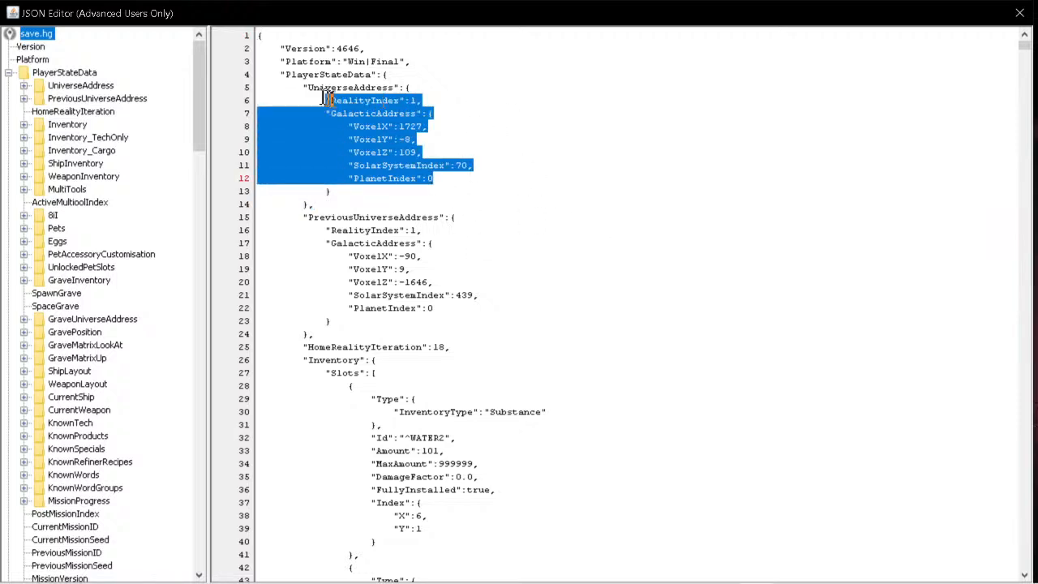
click(365, 114)
click(414, 101)
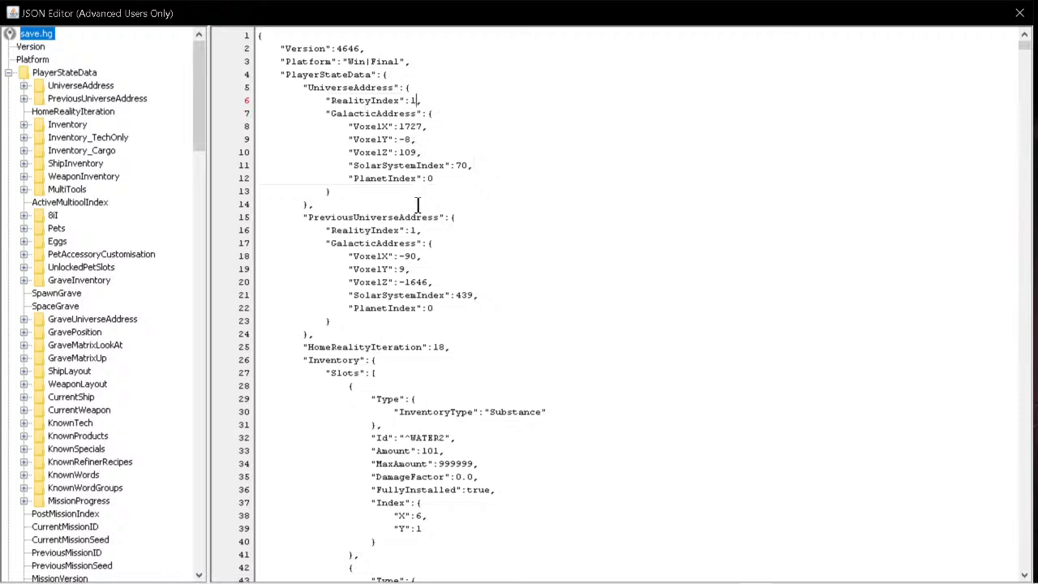
key(BackSpace)
text(9)
- Set VoxelX, VoxelY and VoxelZ in the UniverseAddress GalacticAddress to 5 each
drag(422, 127, 397, 128)
text(5)
double_click(408, 138)
key(BackSpace)
key(BackSpace)
text(5)
double_click(414, 152)
key(BackSpace)
text(5)
- Copy the UniverseAddress lines from RealityIndex through PlanetIndex, and find "freighteru" in the JSON without case sensitivity
drag(257, 99, 572, 173)
key(ctrl+c)
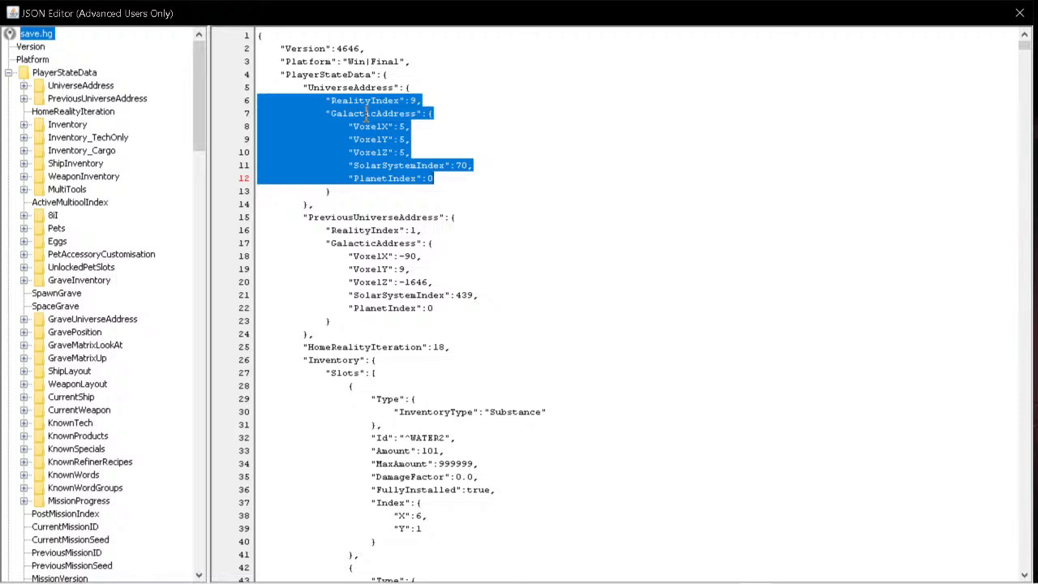
key(ctrl+f)
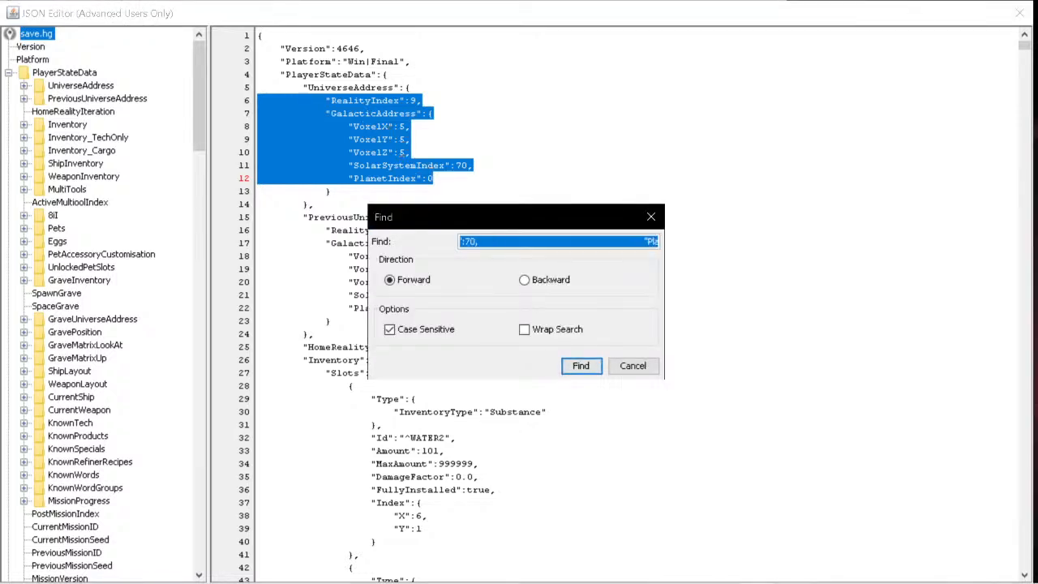
text(f)
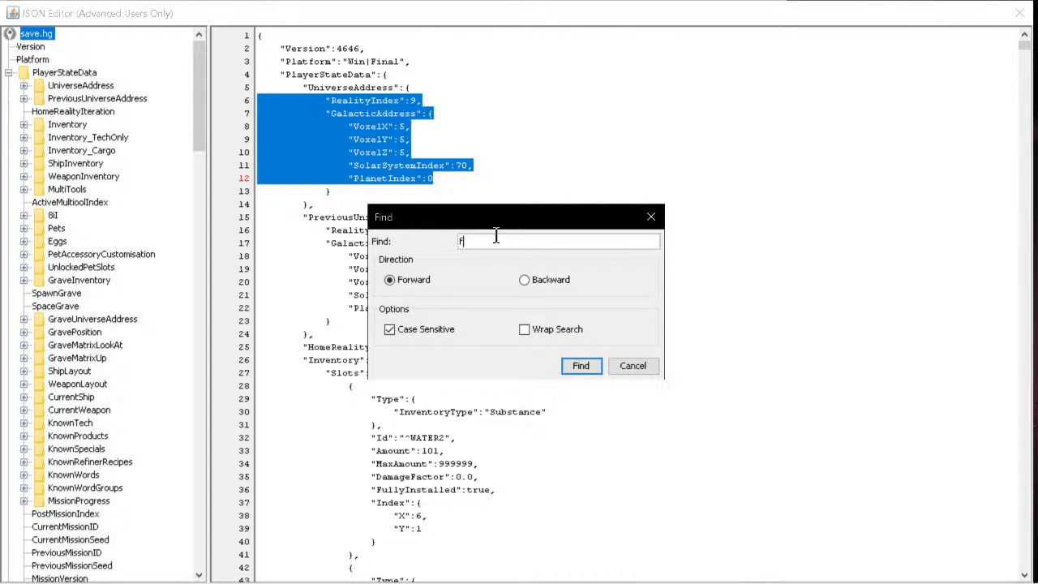
text(reighteru)
click(390, 330)
click(390, 328)
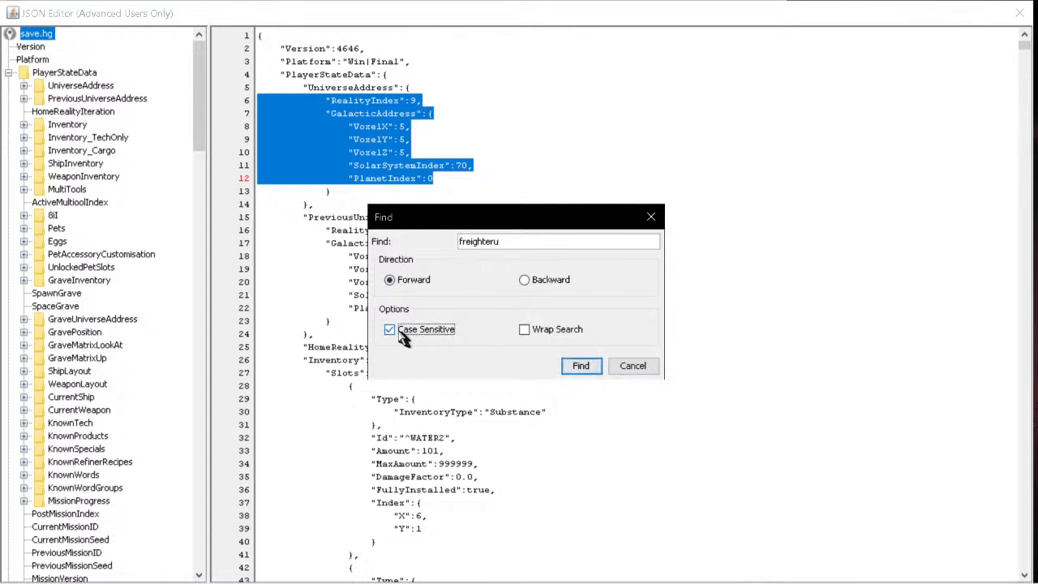
click(390, 329)
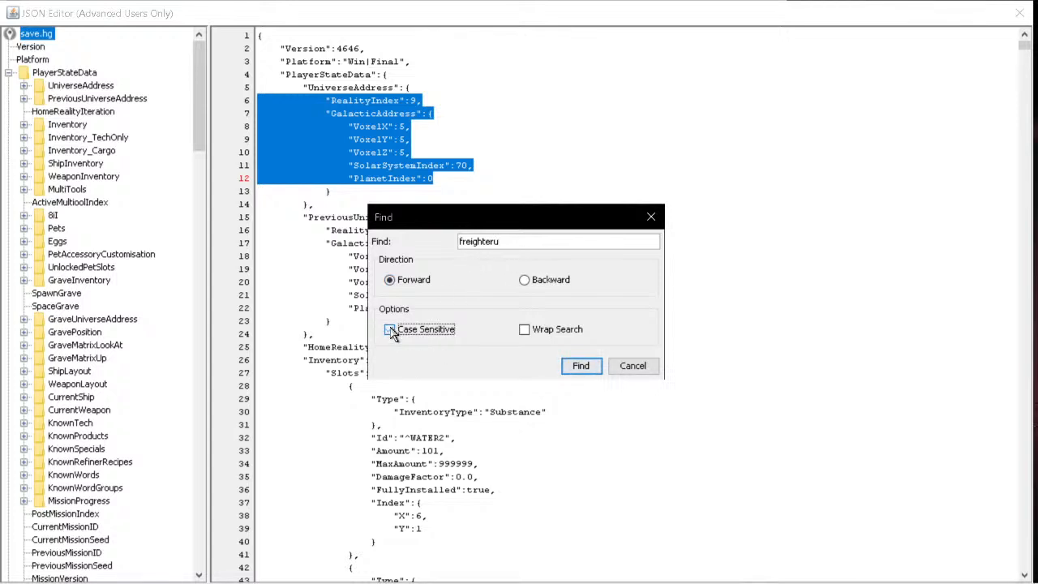
click(581, 366)
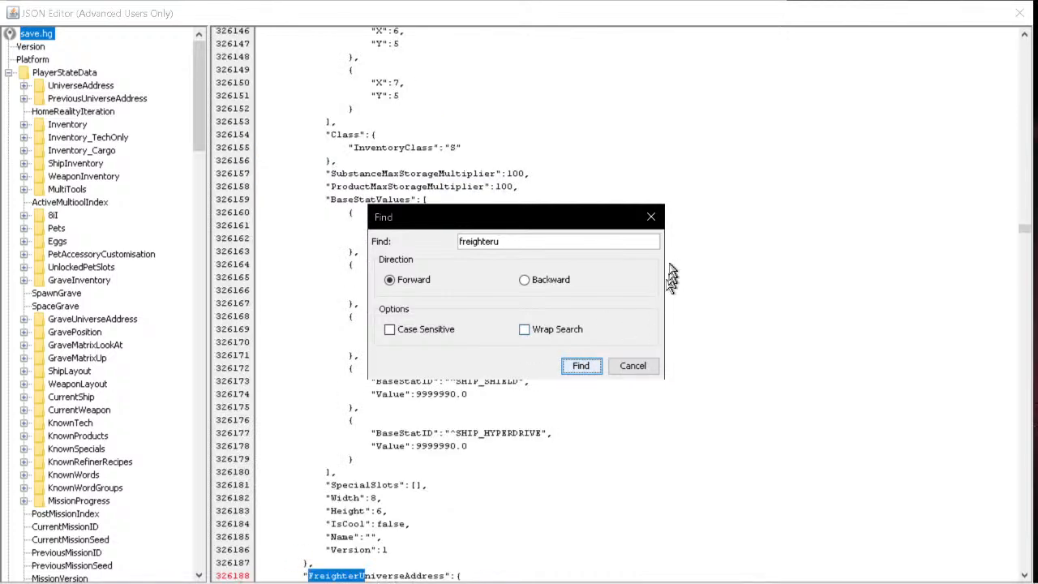
click(651, 217)
scroll(645, 216, down, 4)
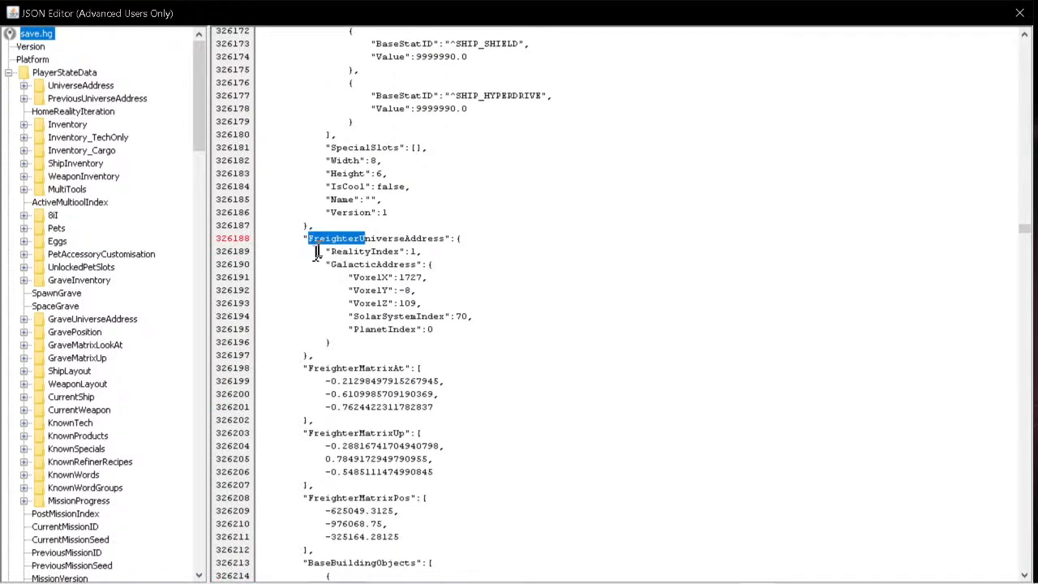
- Replace the RealityIndex through PlanetIndex lines of FreighterUniverseAddress with the copied UniverseAddress lines
drag(308, 238, 464, 237)
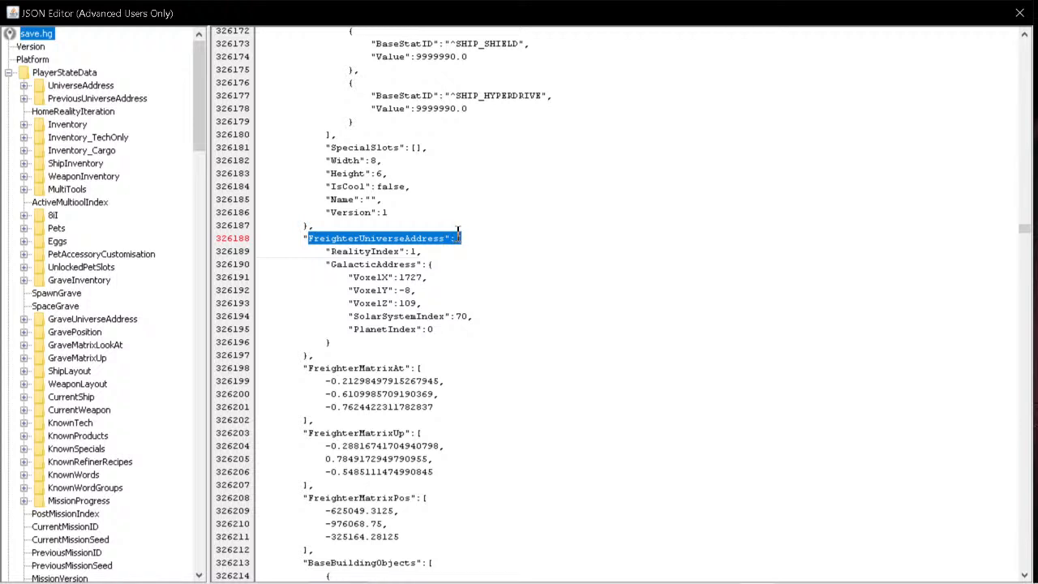
click(483, 251)
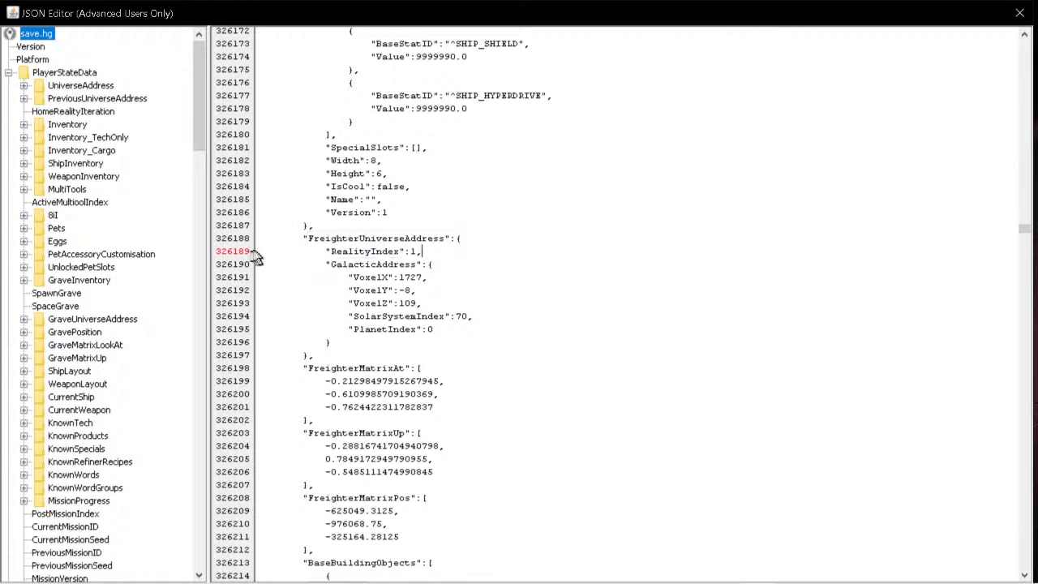
drag(258, 251, 542, 329)
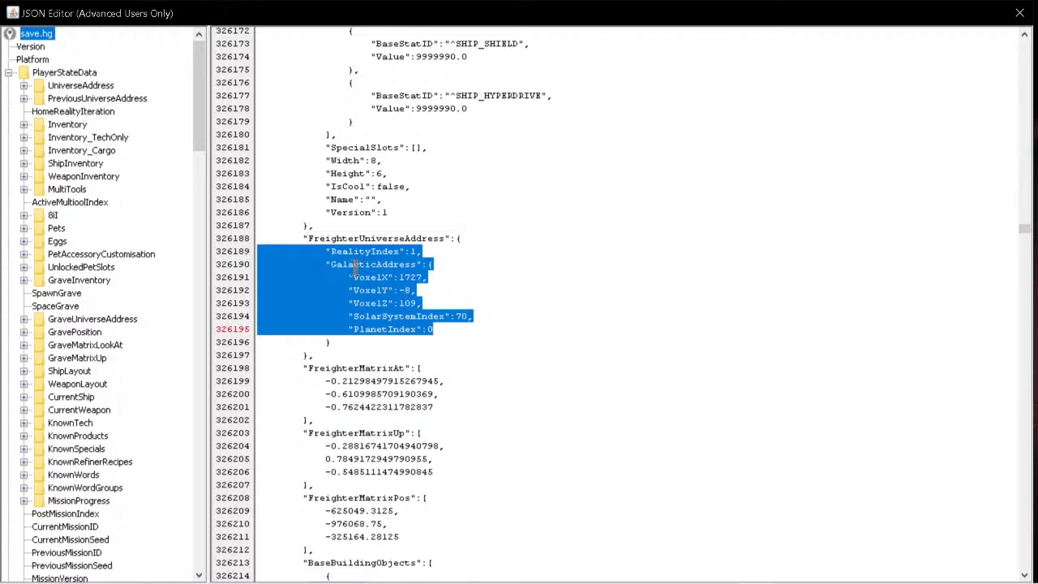
key(ctrl+v)
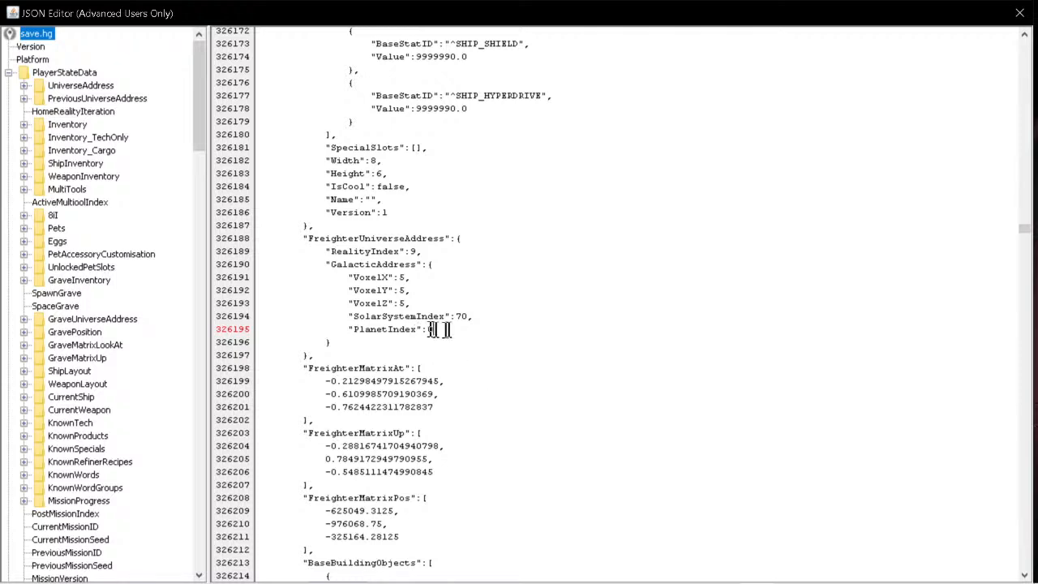
- Switch to the WeaponInventory node and discard the JSON changes instead of applying them to the save file
scroll(318, 304, up, 10)
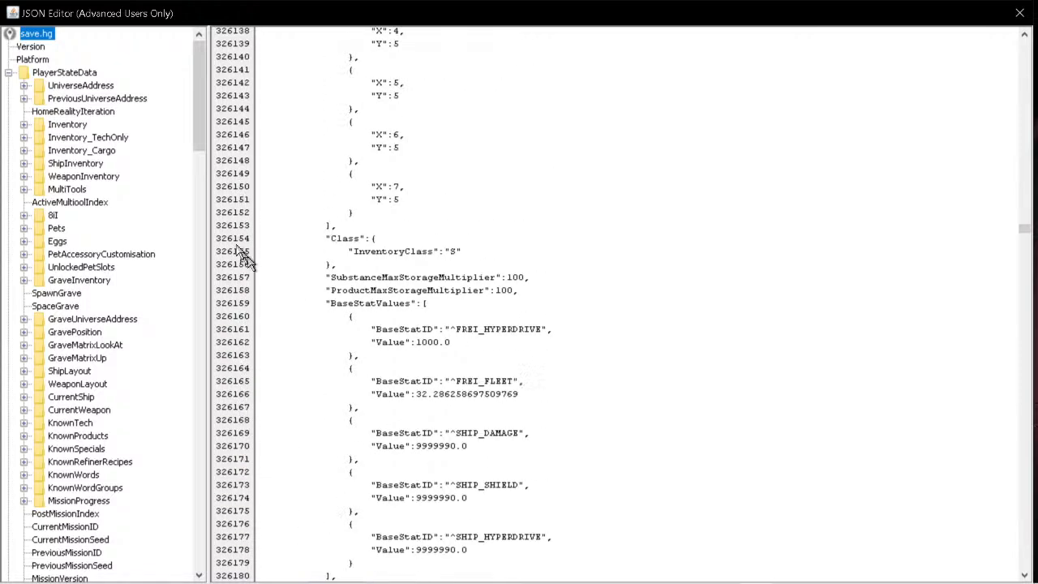
scroll(250, 148, up, 3)
click(81, 178)
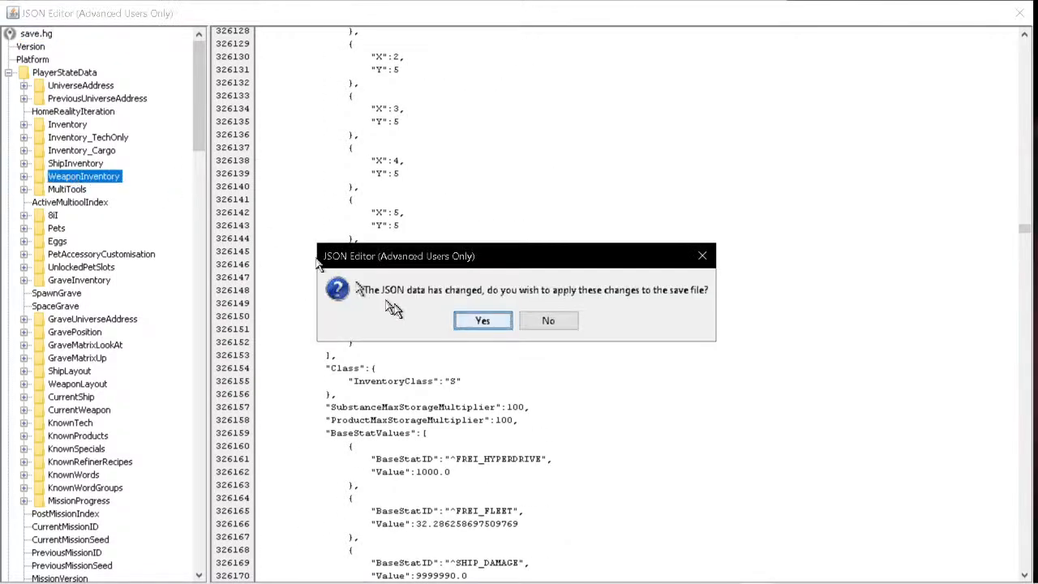
click(568, 318)
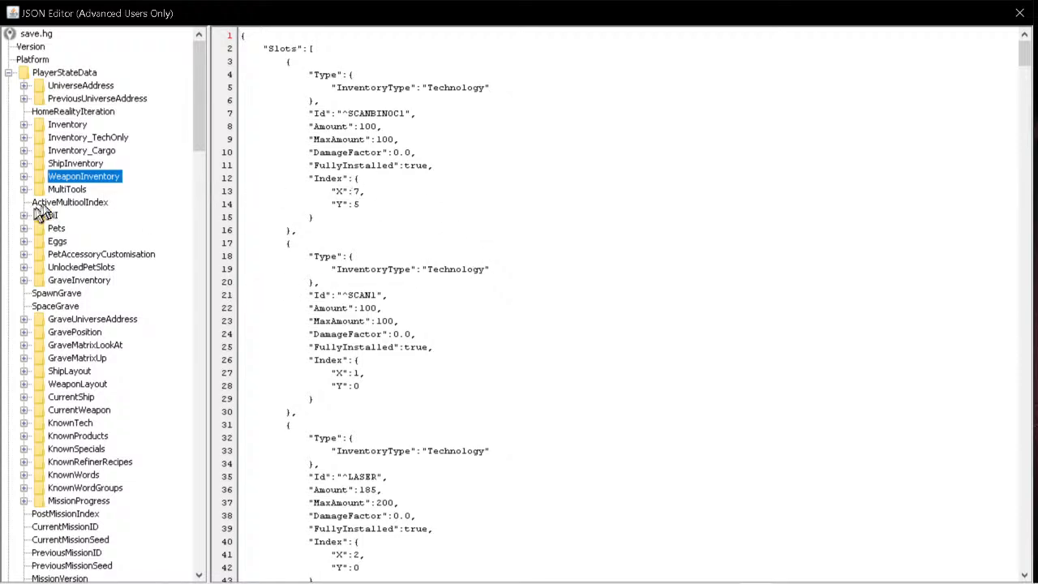
- Examine the HomeRealityIteration and Inventory nodes under PlayerStateData
click(71, 112)
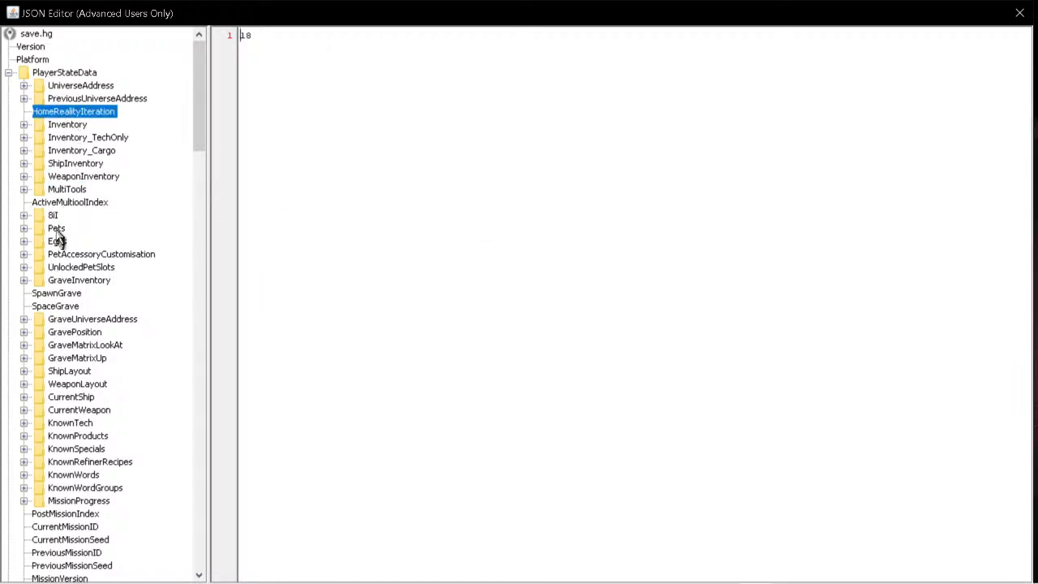
scroll(72, 224, down, 4)
scroll(72, 224, down, 3)
scroll(72, 224, up, 7)
click(69, 125)
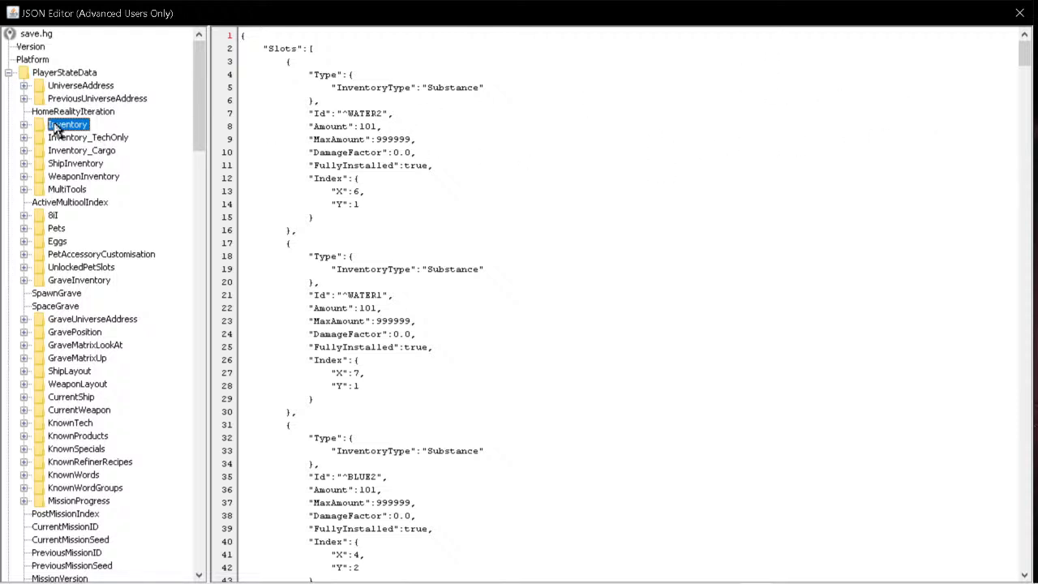
- Examine the class, width and height entries at the end of the Inventory, Inventory_TechOnly and Inventory_Cargo nodes
drag(1026, 50, 981, 579)
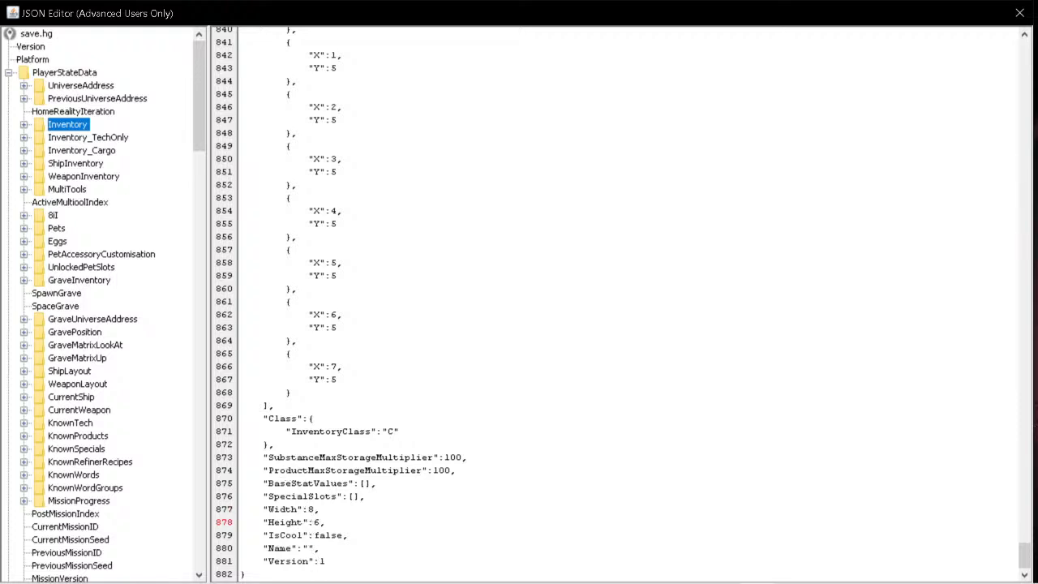
click(78, 138)
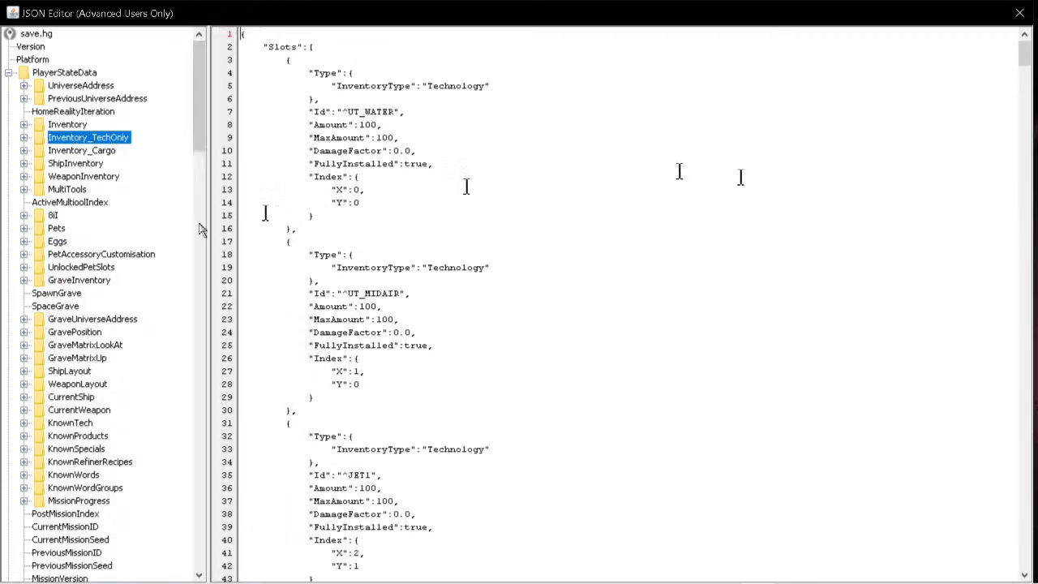
drag(1026, 57, 1027, 558)
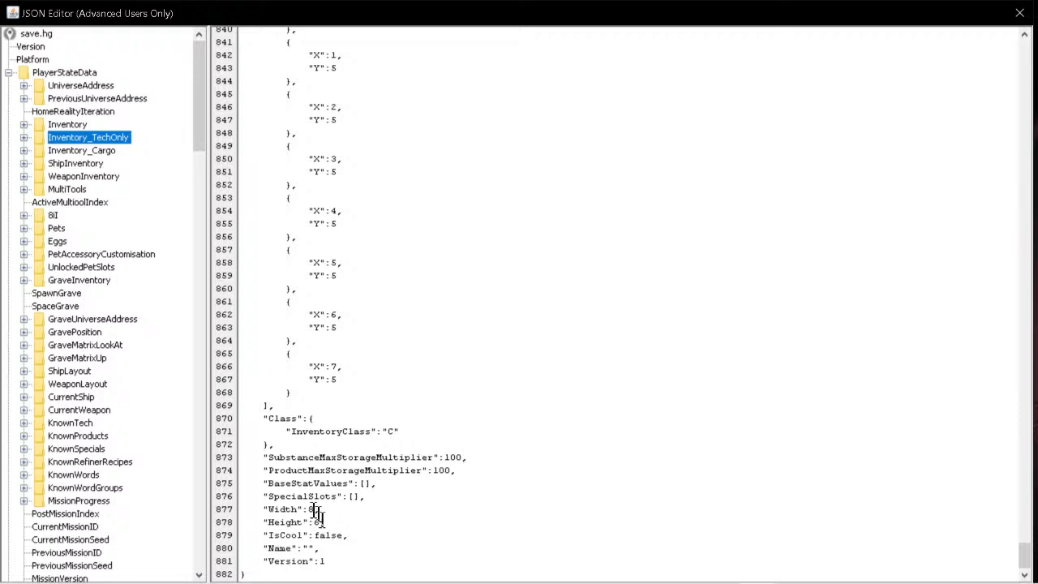
click(81, 151)
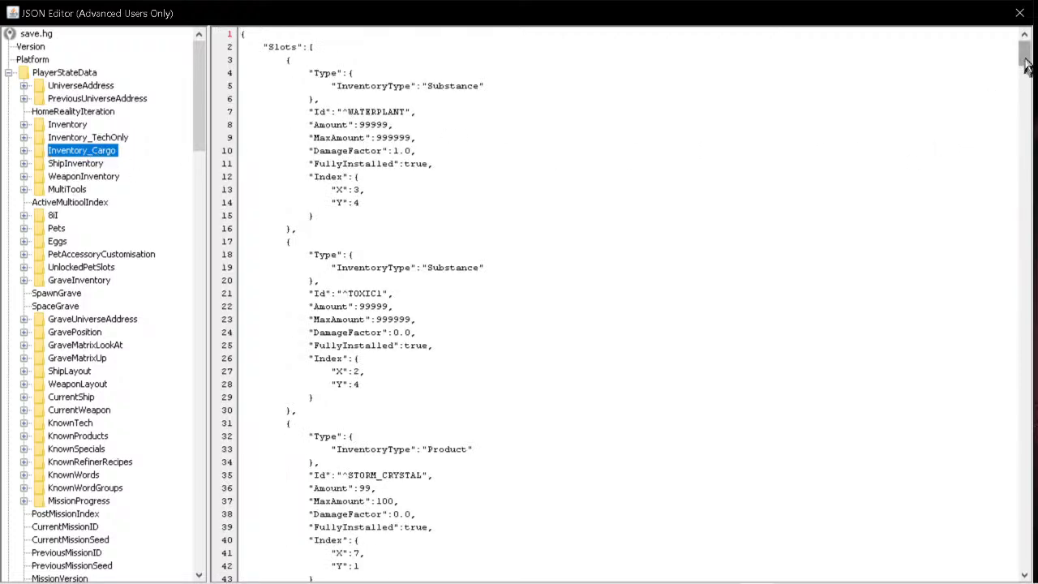
drag(1025, 54, 1031, 580)
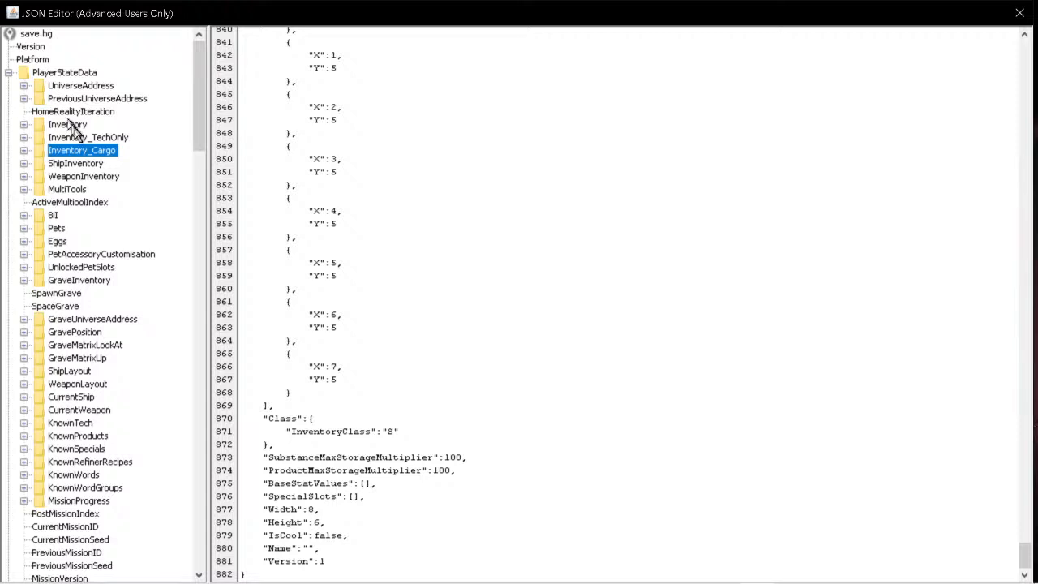
- Examine the JSON of the ShipInventory and WeaponInventory nodes
click(81, 164)
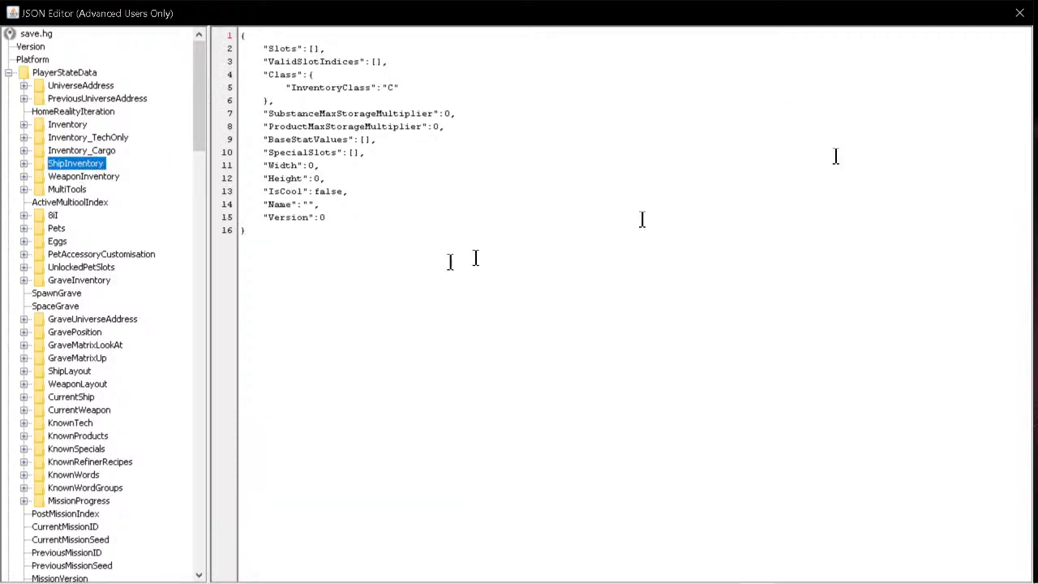
click(24, 164)
double_click(77, 164)
scroll(95, 381, down, 3)
scroll(92, 388, up, 3)
click(62, 178)
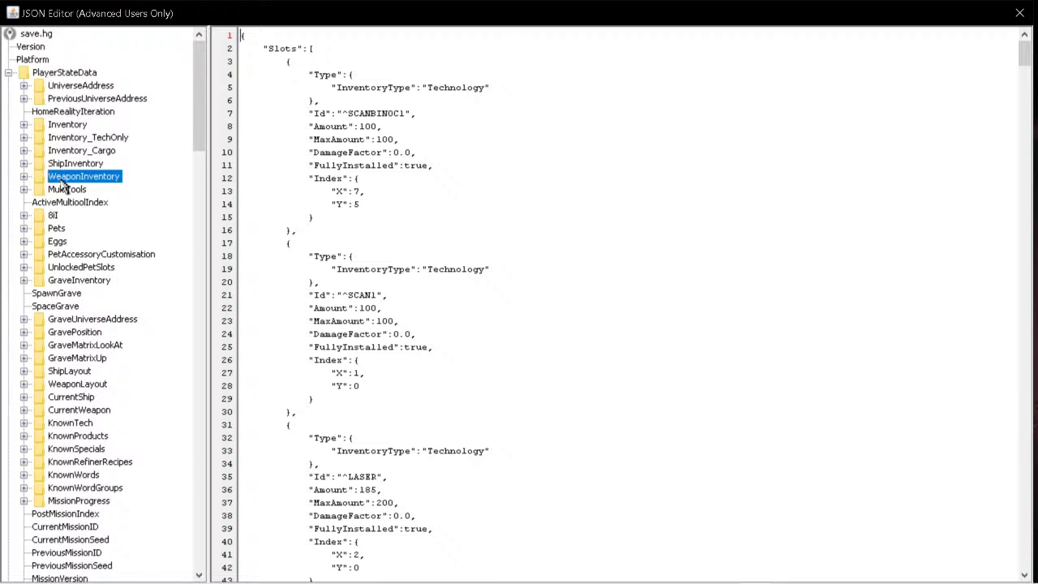
- Expand the MultiTools node and compare the JSON of its entries [0], [1] and [2]
click(69, 191)
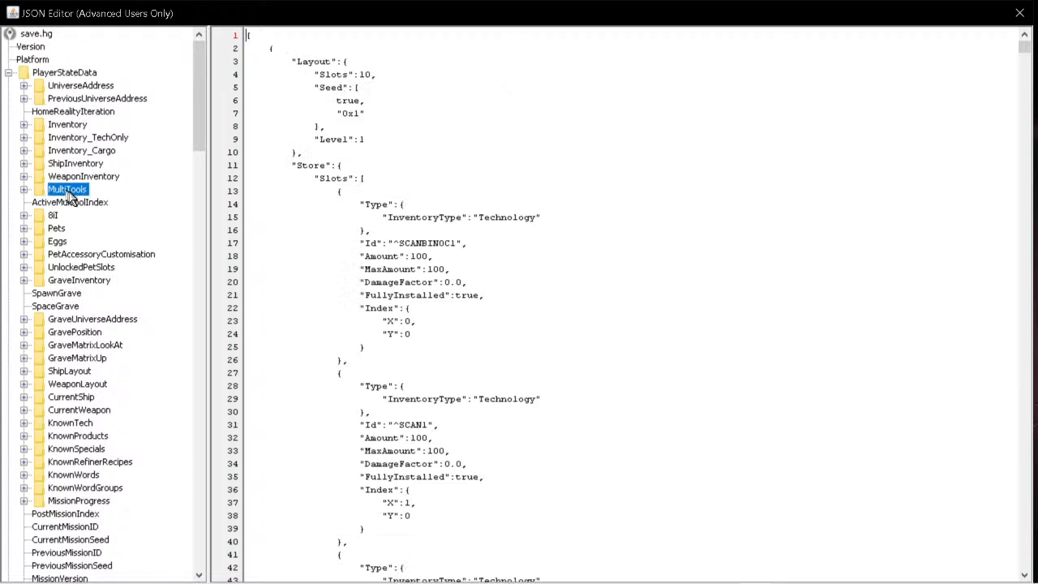
click(24, 190)
click(25, 190)
click(24, 189)
click(67, 216)
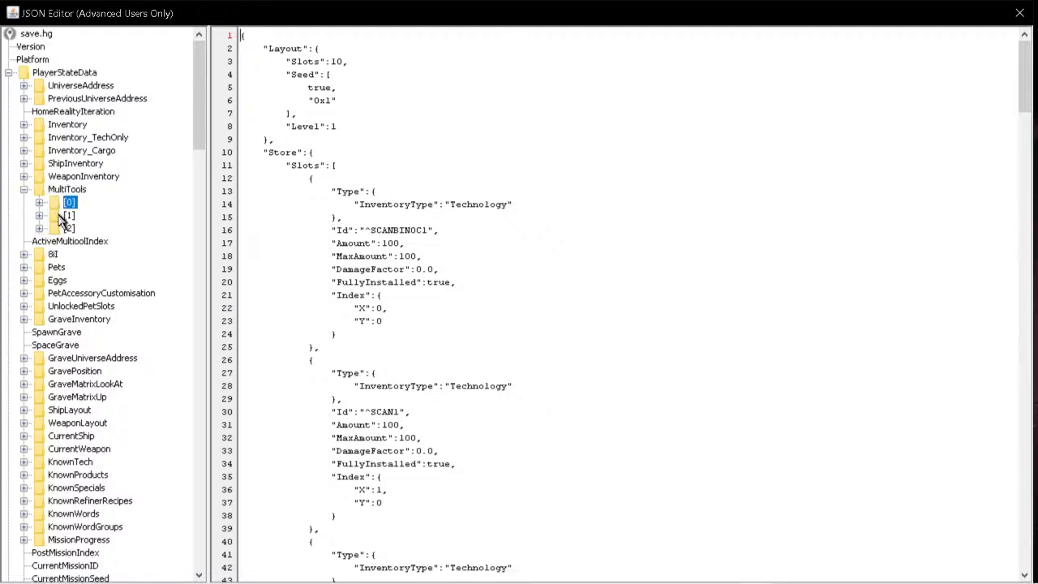
click(69, 229)
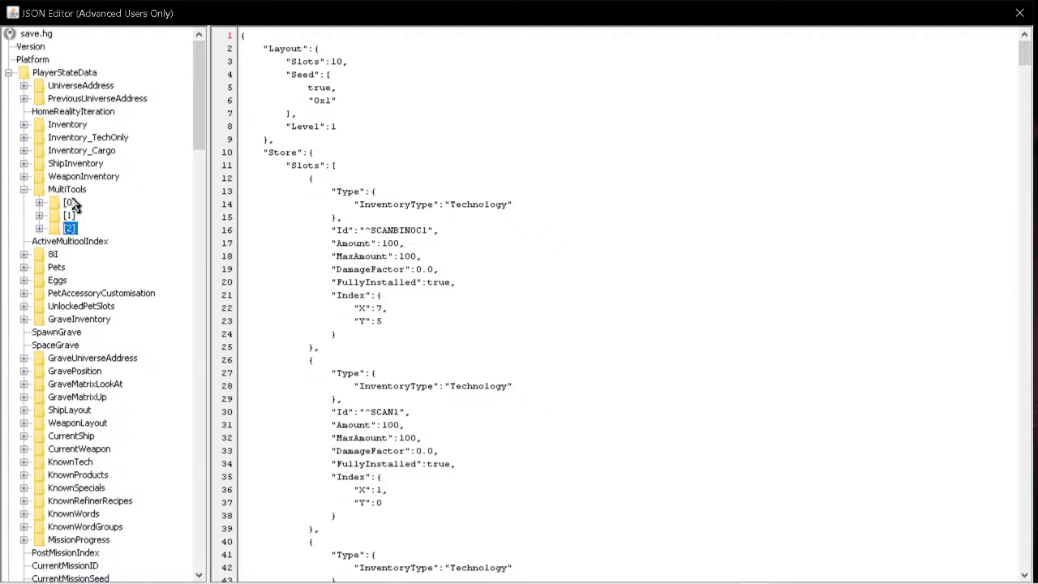
click(69, 203)
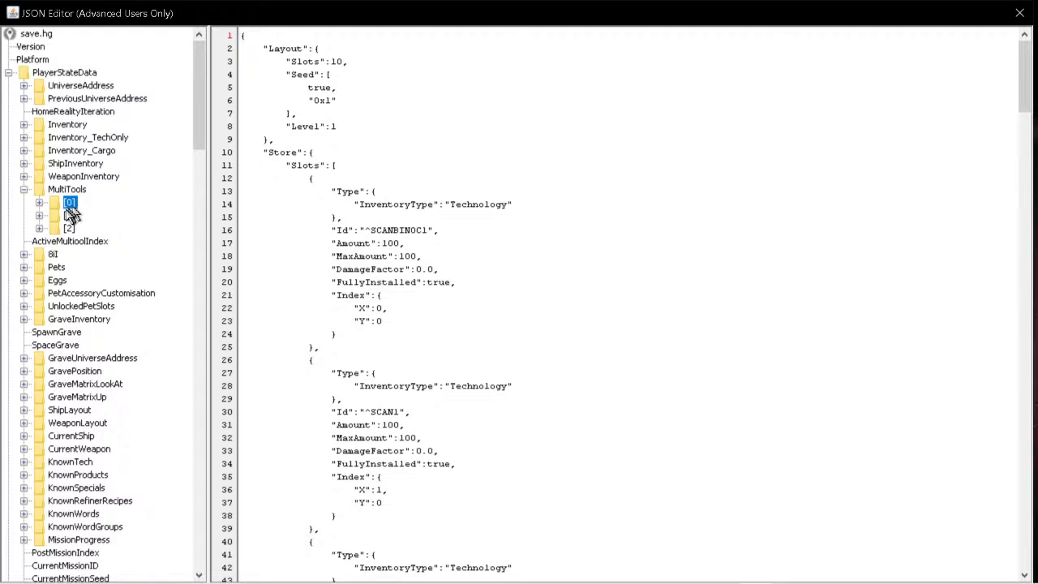
click(69, 216)
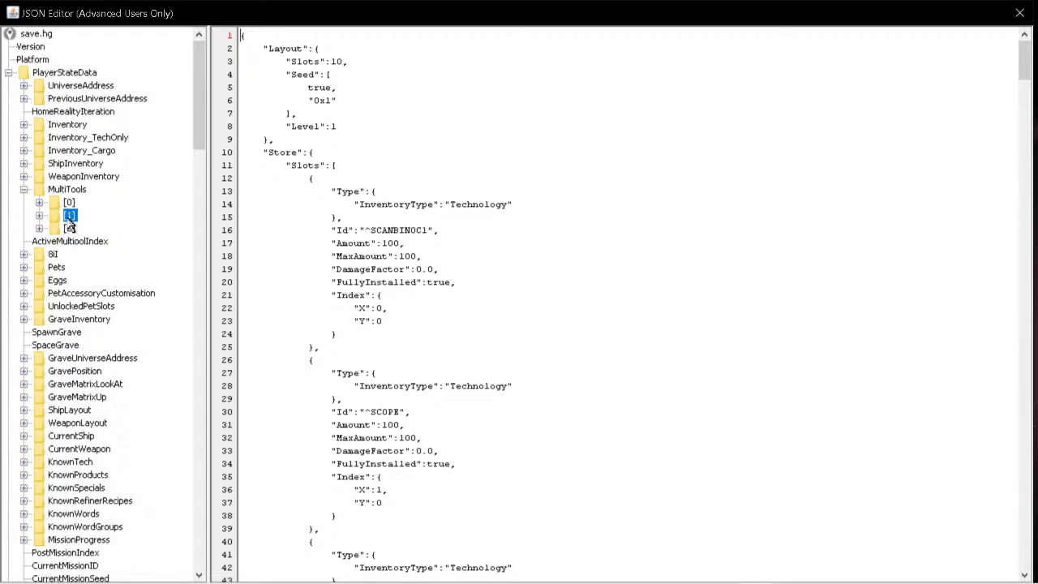
click(71, 204)
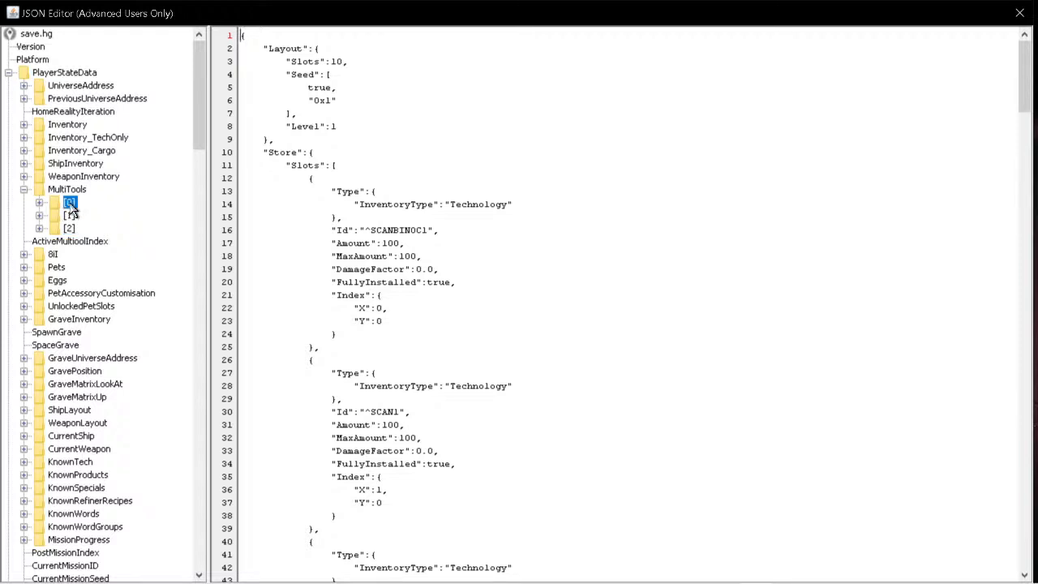
double_click(58, 203)
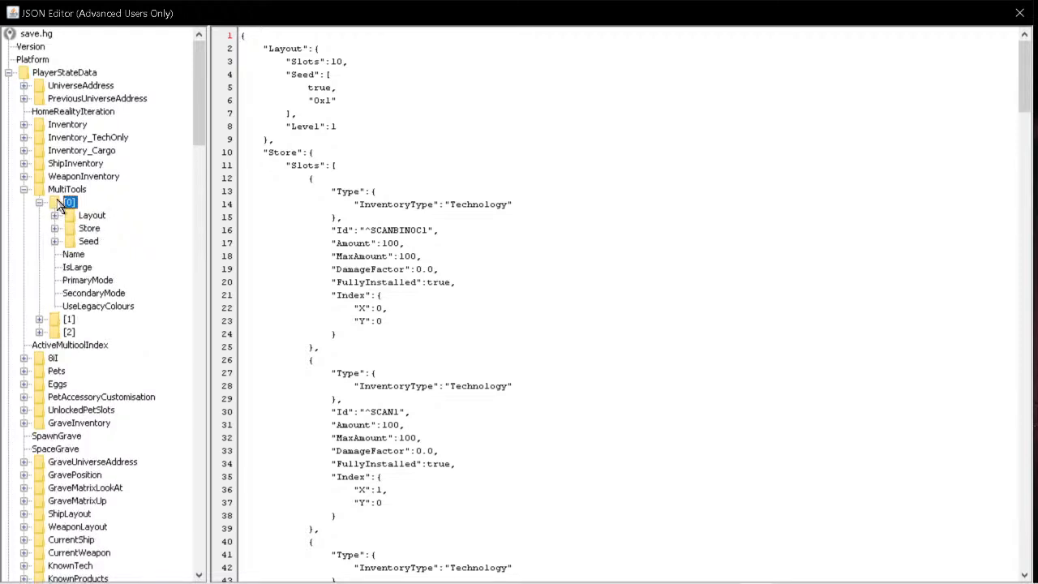
click(38, 203)
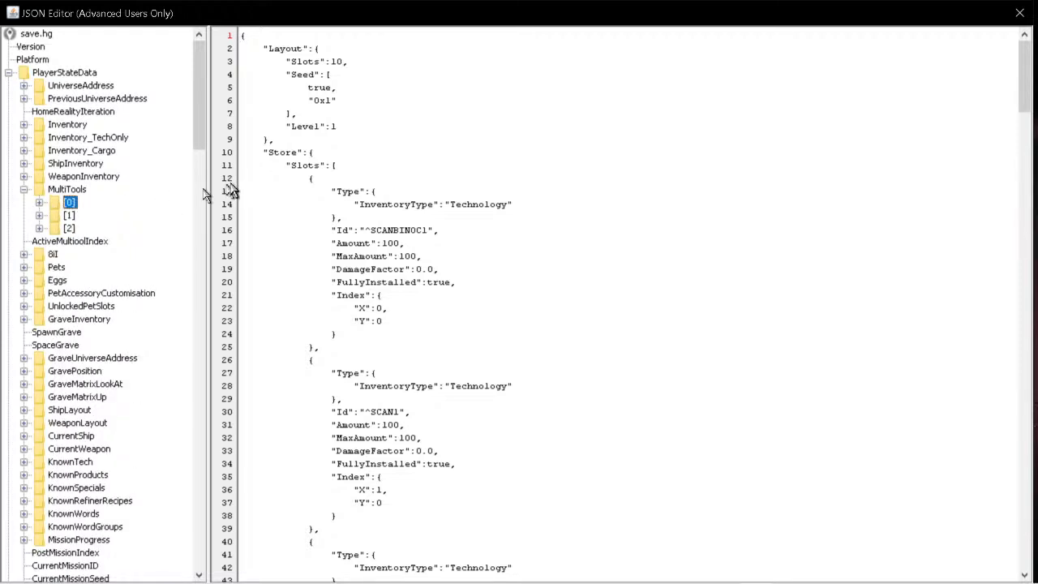
- Try replacing all of MultiTools entry [1] with a copy of entry [0], discarding the changes instead of applying them to the save file
click(261, 151)
key(ctrl+a)
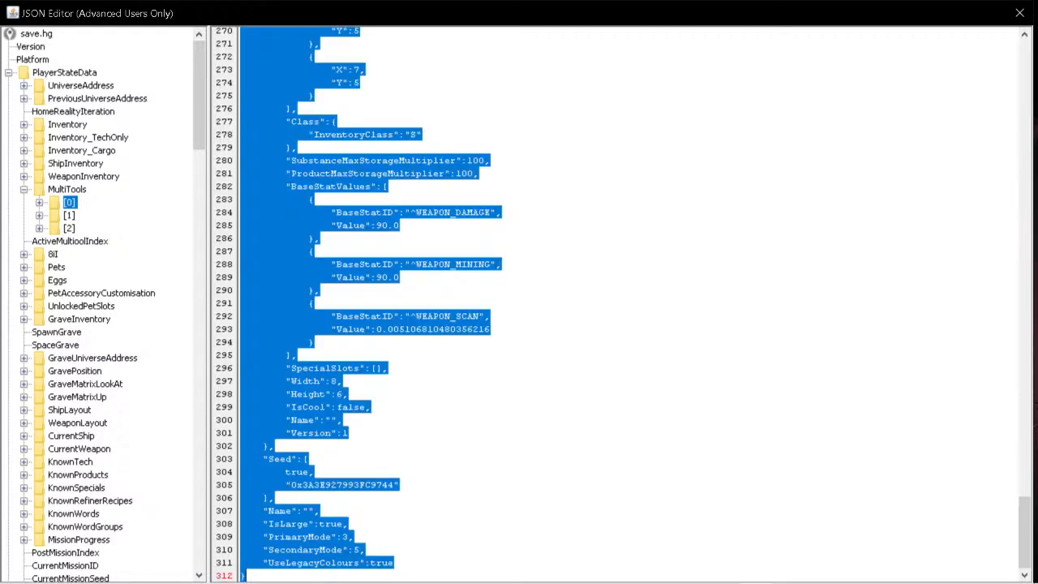
click(68, 215)
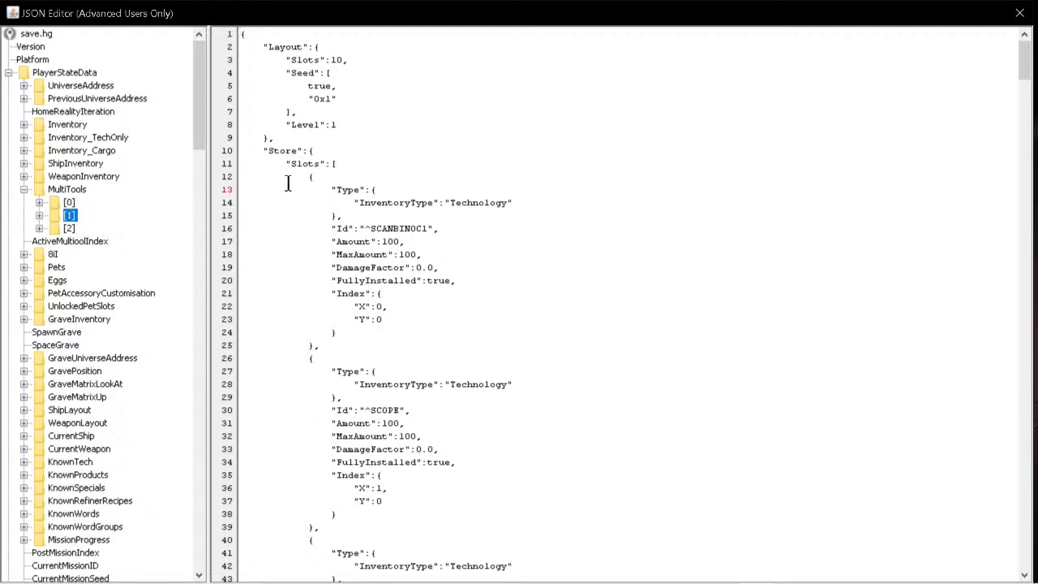
key(ctrl+a)
key(ctrl+v)
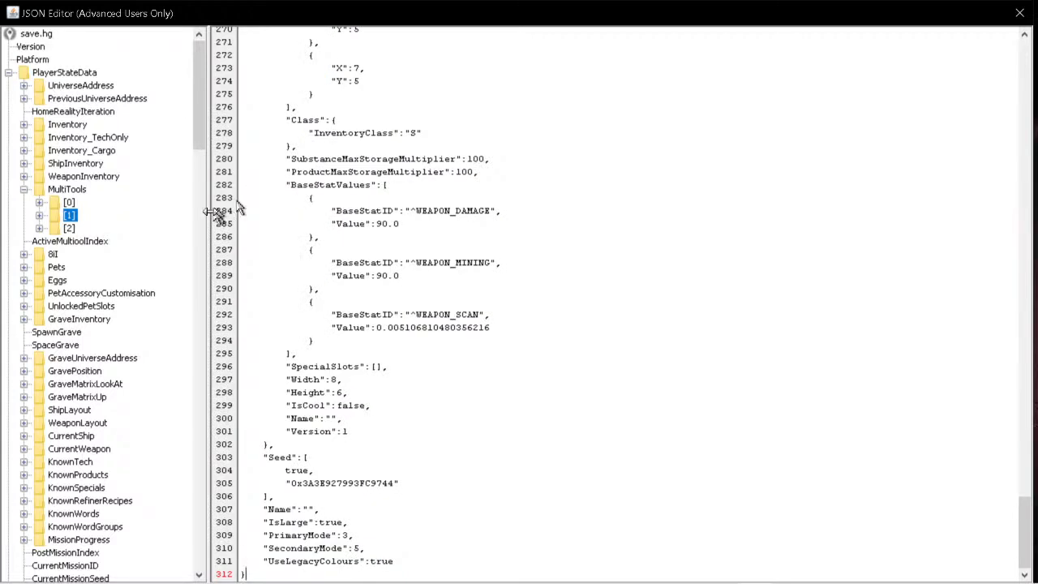
click(71, 203)
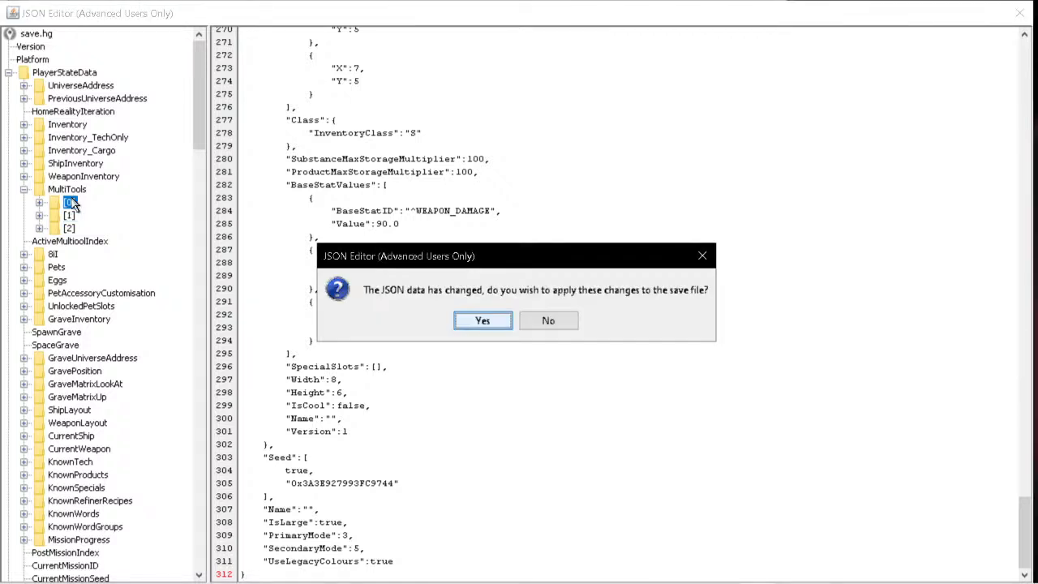
click(548, 322)
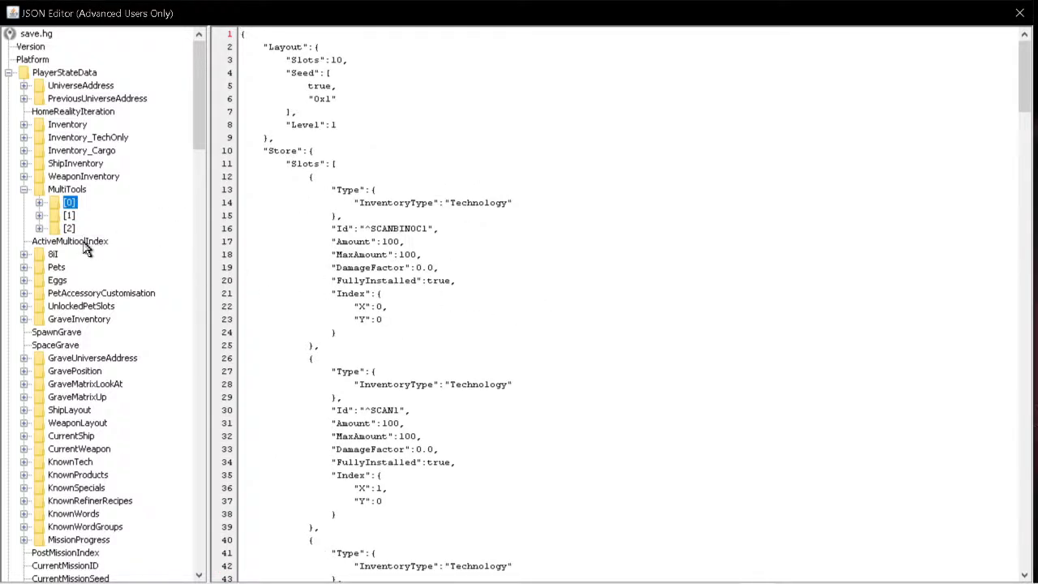
- Examine the Pets node's creature entries, including their seeds, traits, moods and descriptors
scroll(87, 249, down, 2)
scroll(87, 249, up, 2)
scroll(89, 285, down, 3)
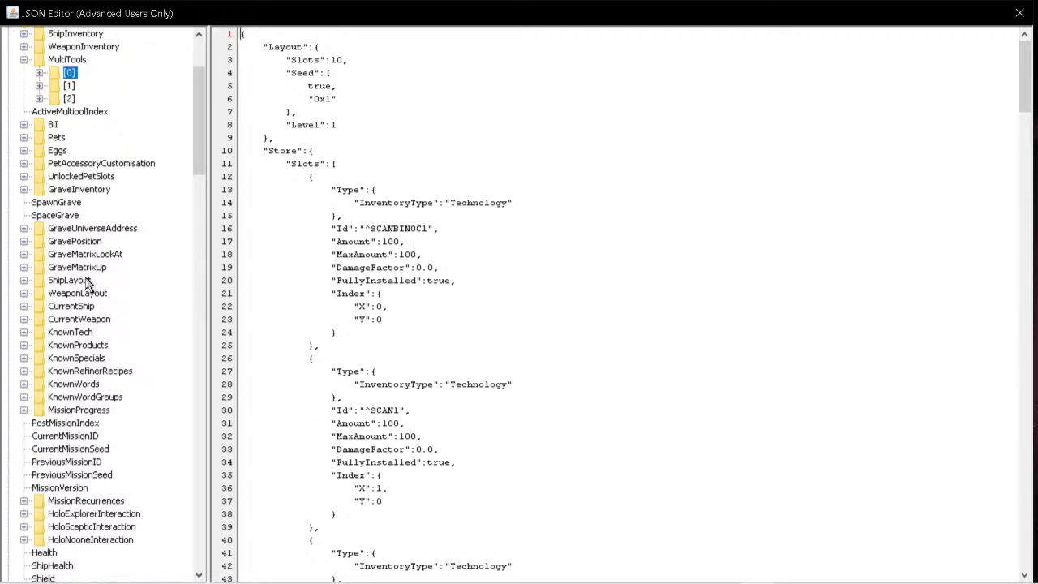
click(50, 138)
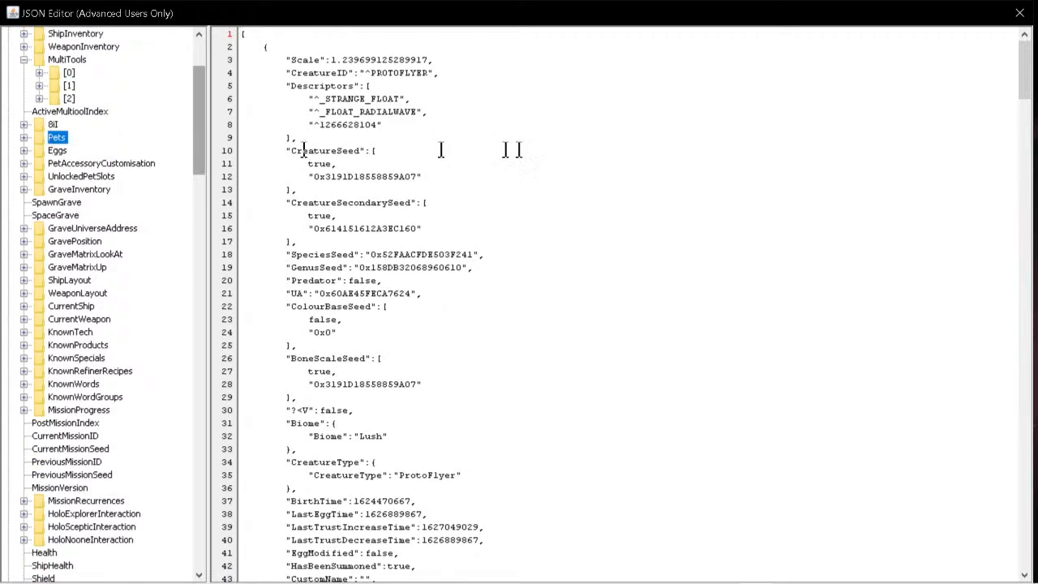
scroll(487, 195, down, 3)
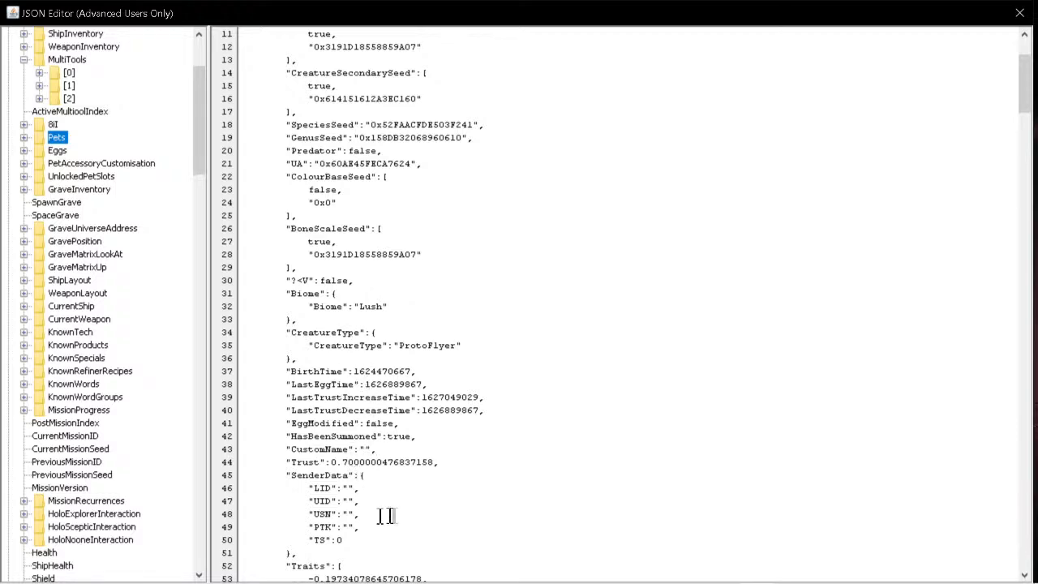
scroll(425, 418, down, 4)
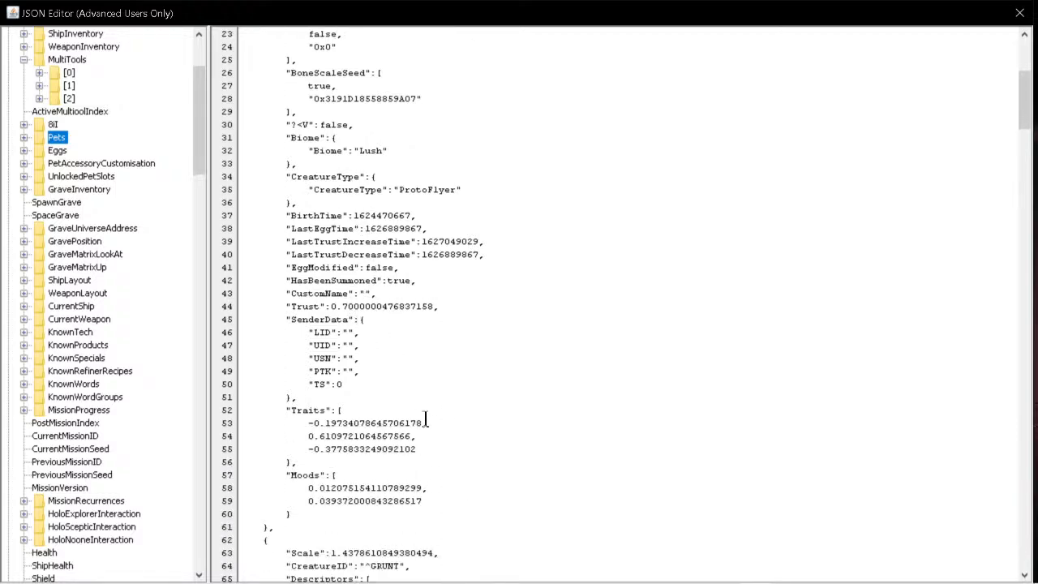
scroll(425, 418, down, 11)
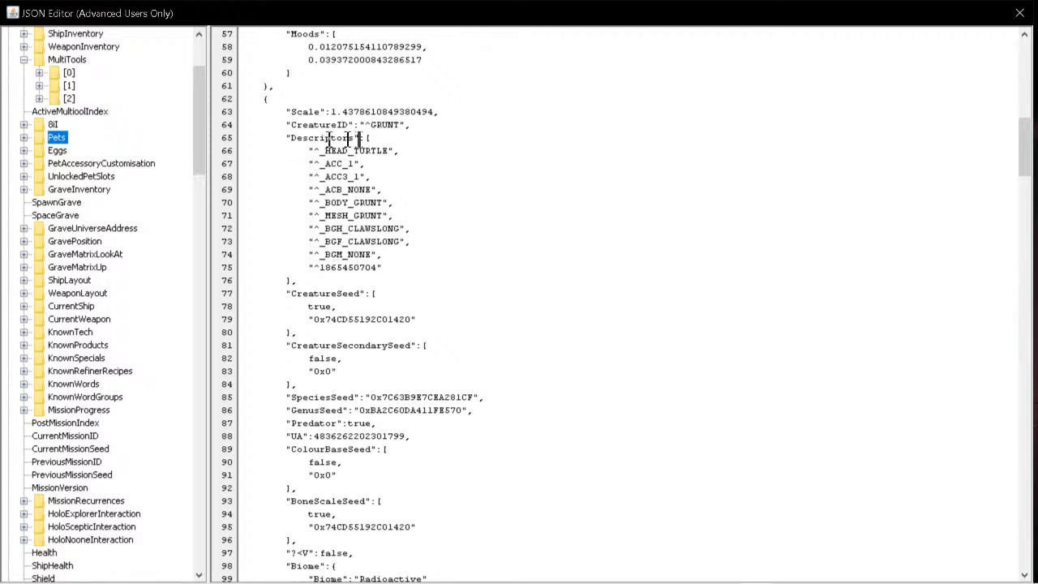
click(334, 170)
- Examine the creature entries stored in the Eggs node
click(56, 151)
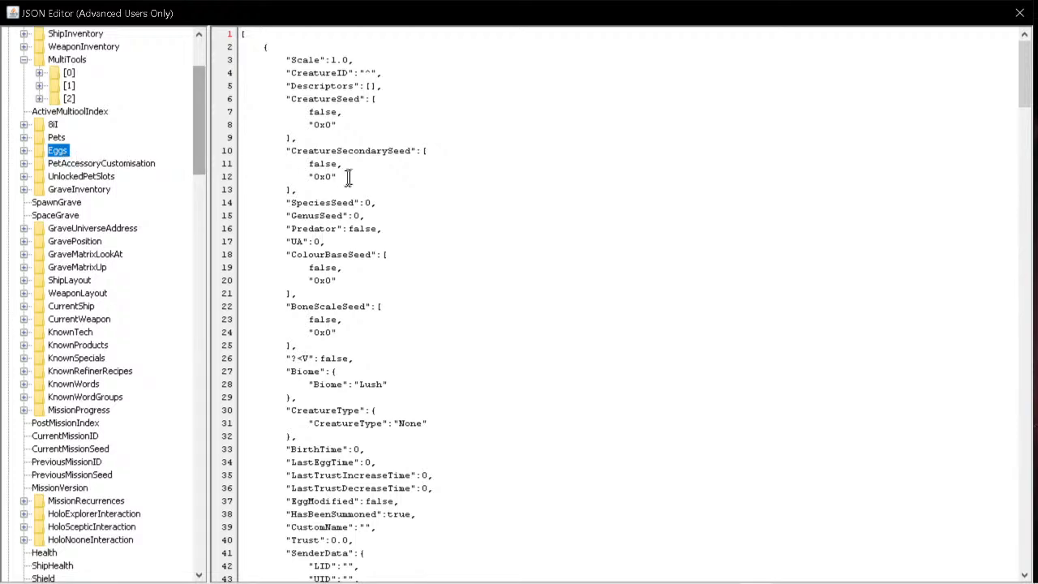
scroll(384, 220, down, 12)
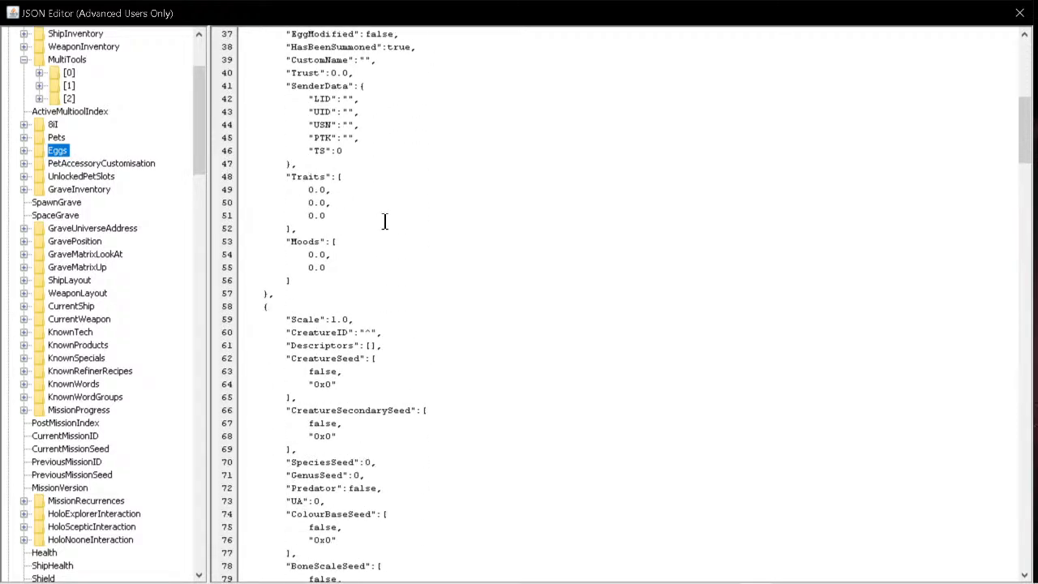
scroll(385, 220, down, 9)
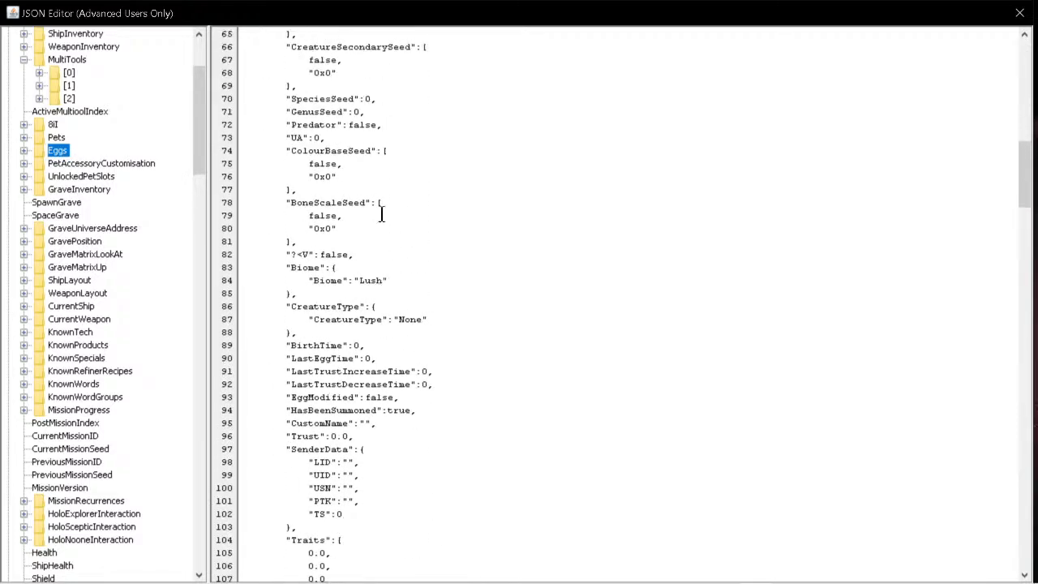
scroll(381, 215, up, 17)
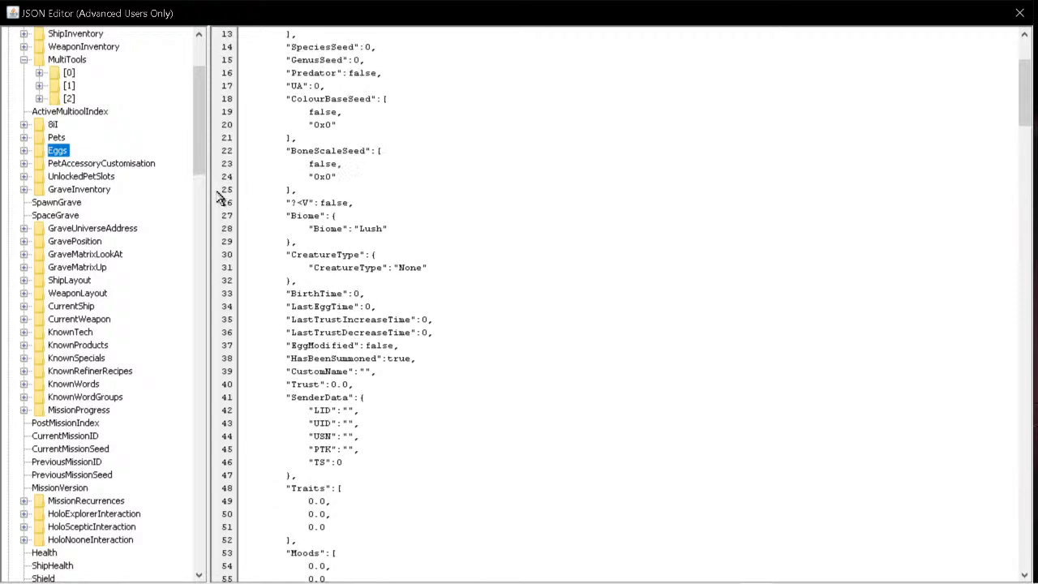
scroll(221, 198, up, 4)
- Examine the preset and custom data entries in the PetAccessoryCustomisation node
scroll(86, 155, up, 3)
scroll(81, 241, down, 2)
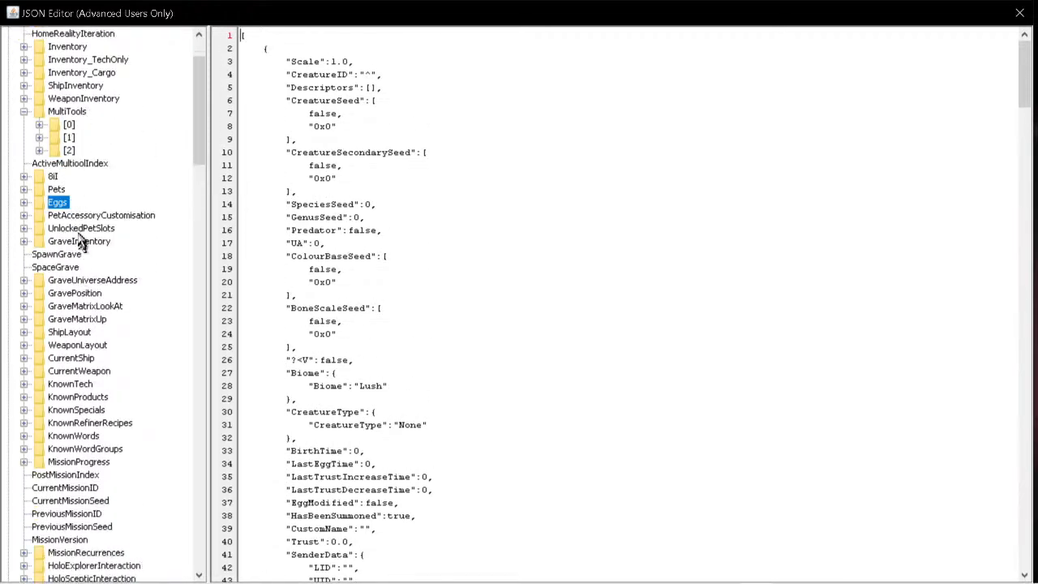
click(83, 216)
scroll(420, 163, down, 1)
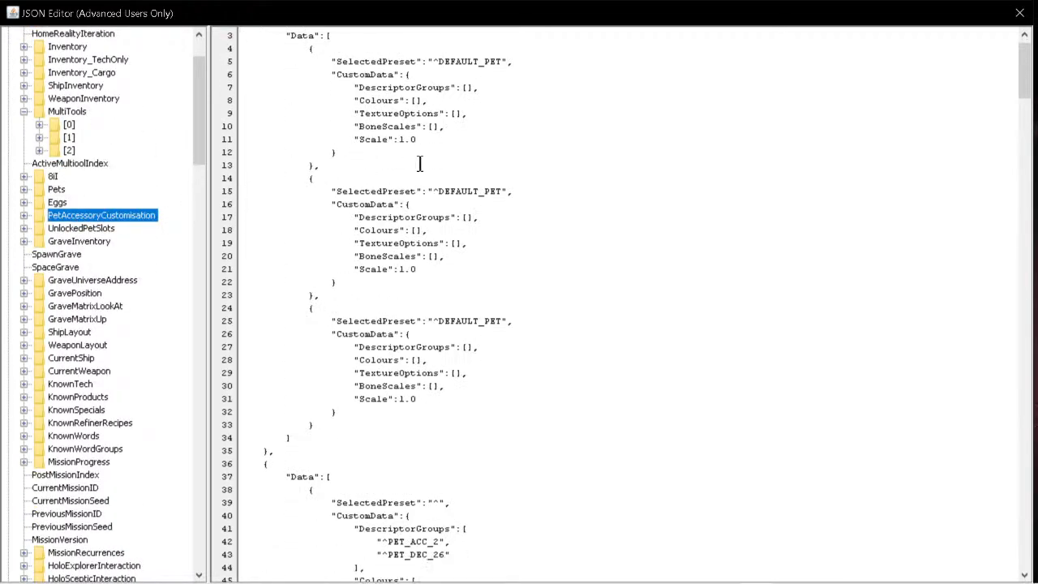
scroll(420, 164, down, 5)
scroll(421, 163, up, 5)
scroll(310, 273, down, 3)
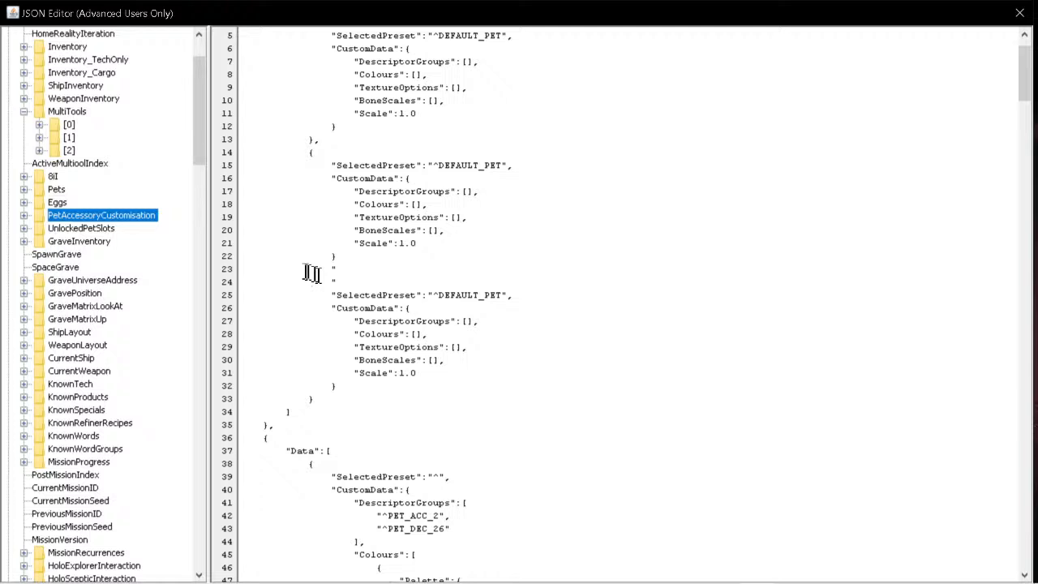
- Examine the GraveInventory node and the MissionProgress node under PlayerStateData
click(110, 241)
scroll(89, 317, down, 3)
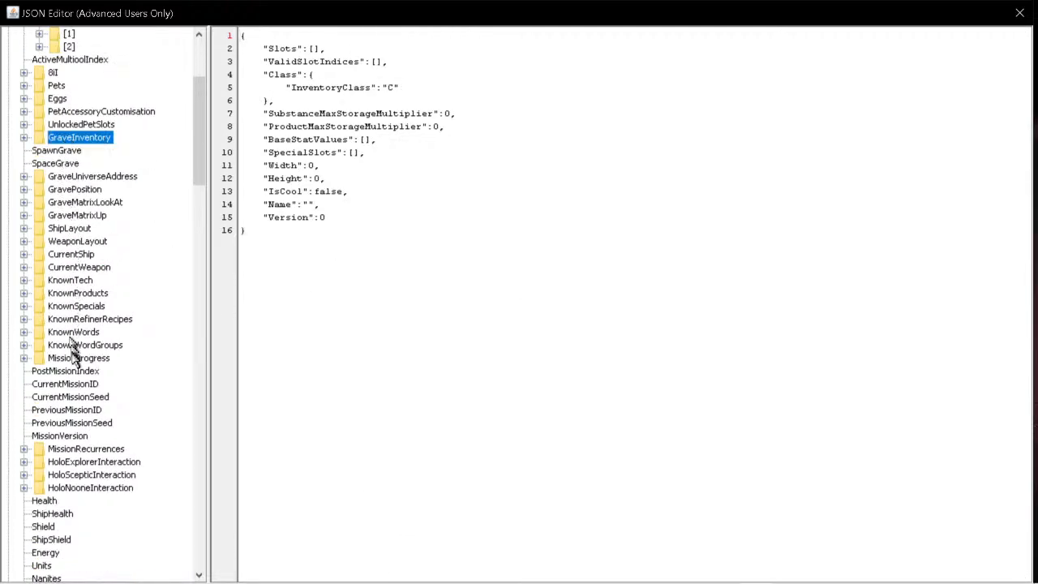
scroll(73, 350, down, 1)
scroll(67, 357, down, 2)
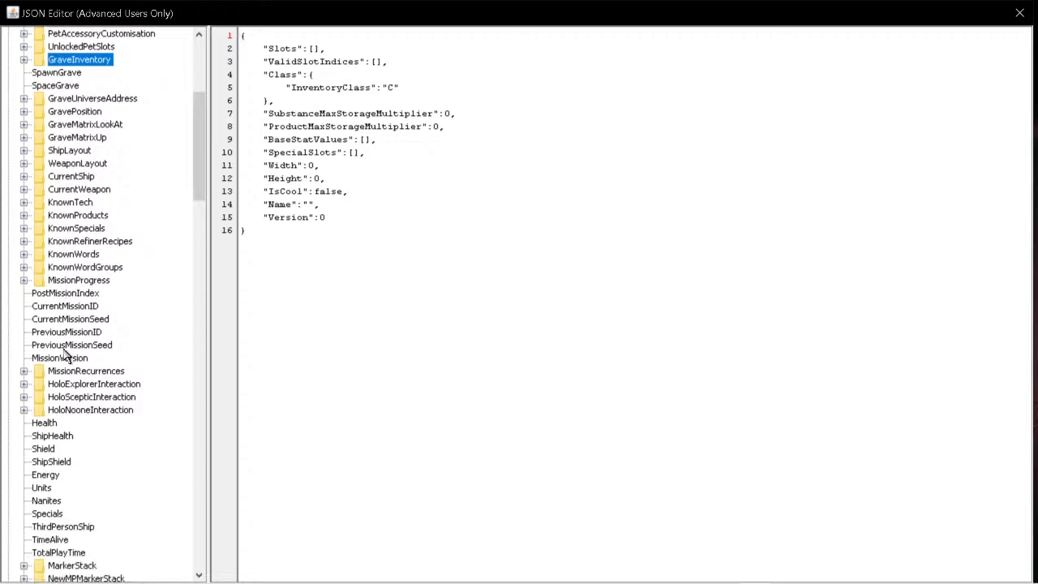
click(67, 284)
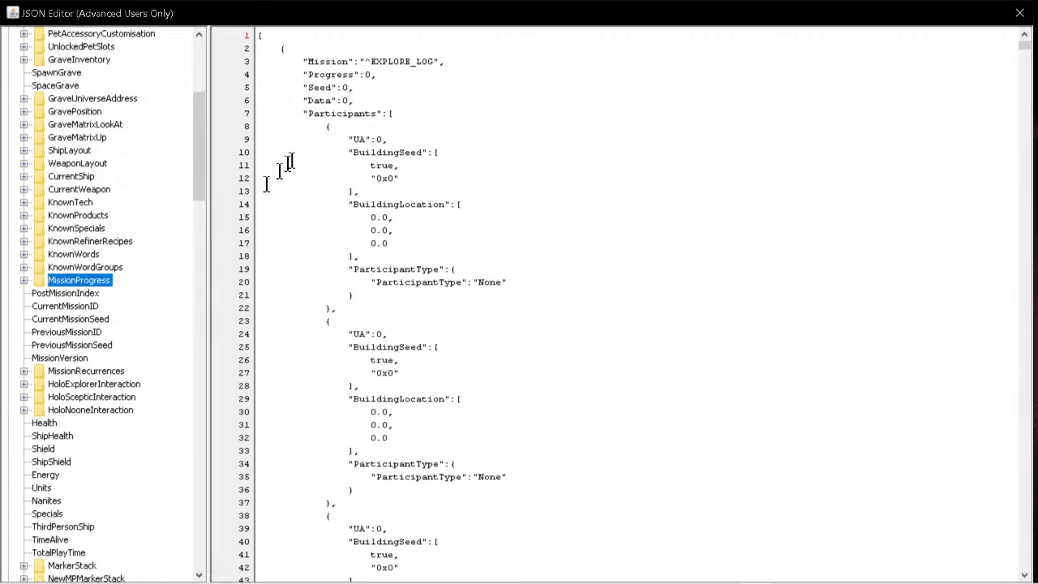
- Copy the entire MissionProgress JSON from the slot 1 save and close the JSON editor
click(349, 268)
key(ctrl+a)
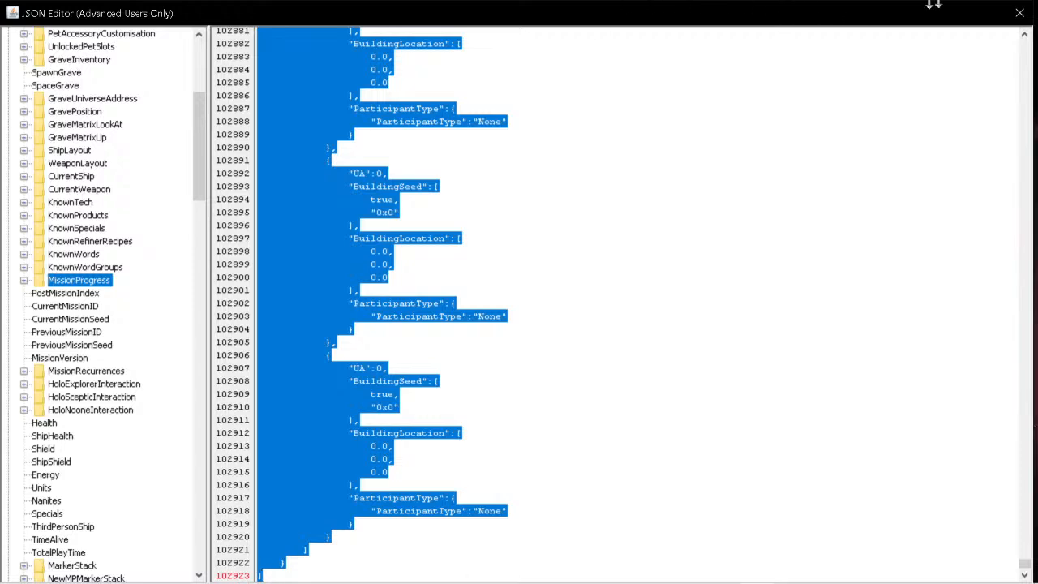
click(1019, 13)
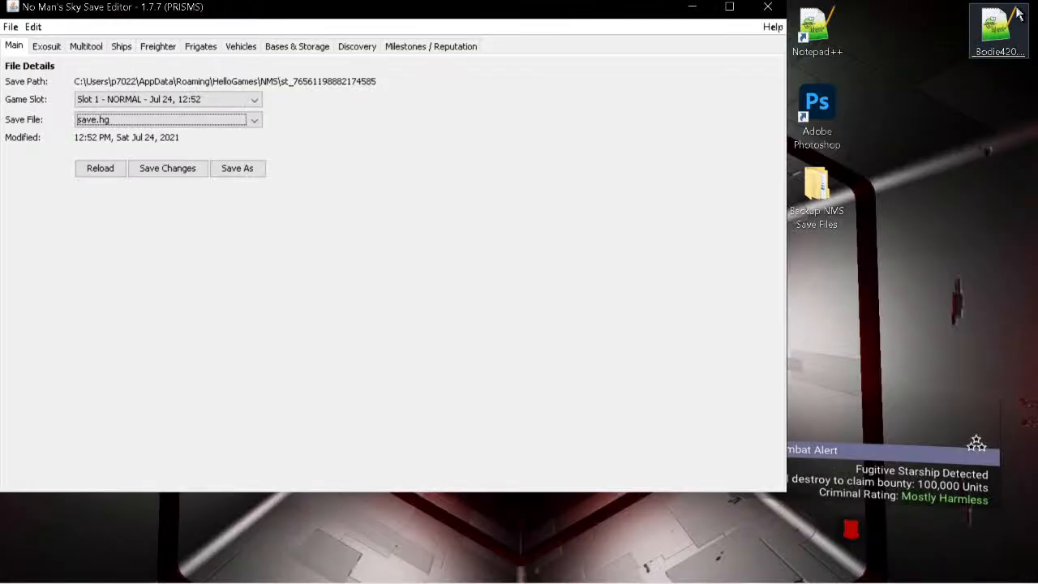
- Load the Slot 2 - PERMADEATH save, open its raw JSON and expand PlayerStateData
click(256, 103)
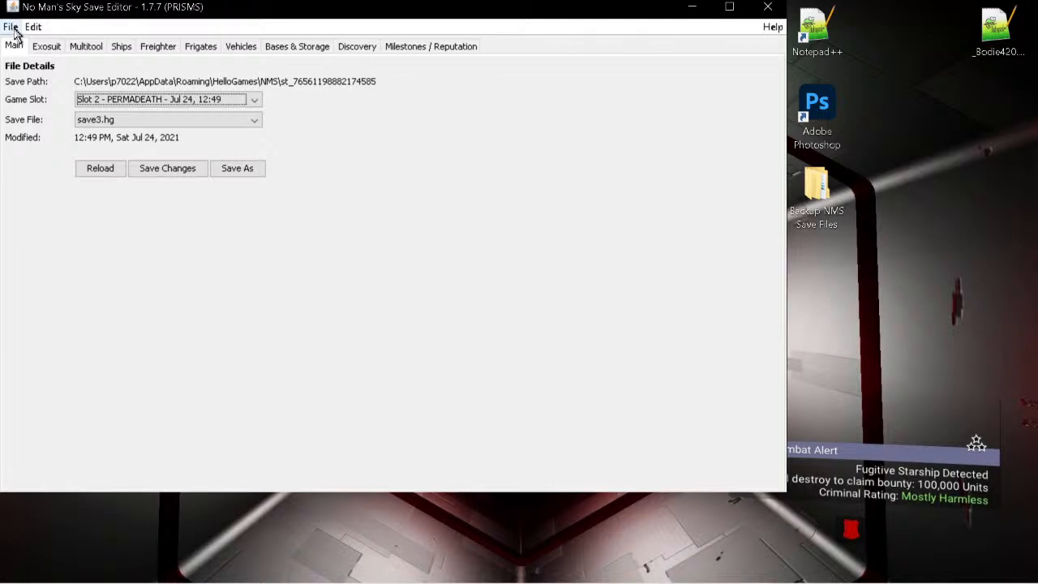
click(33, 27)
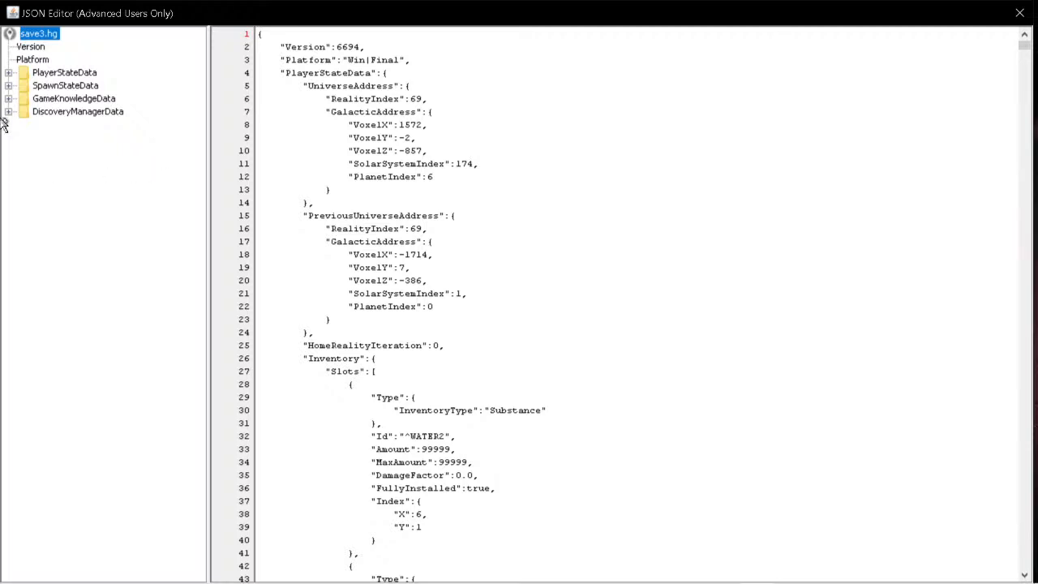
click(9, 73)
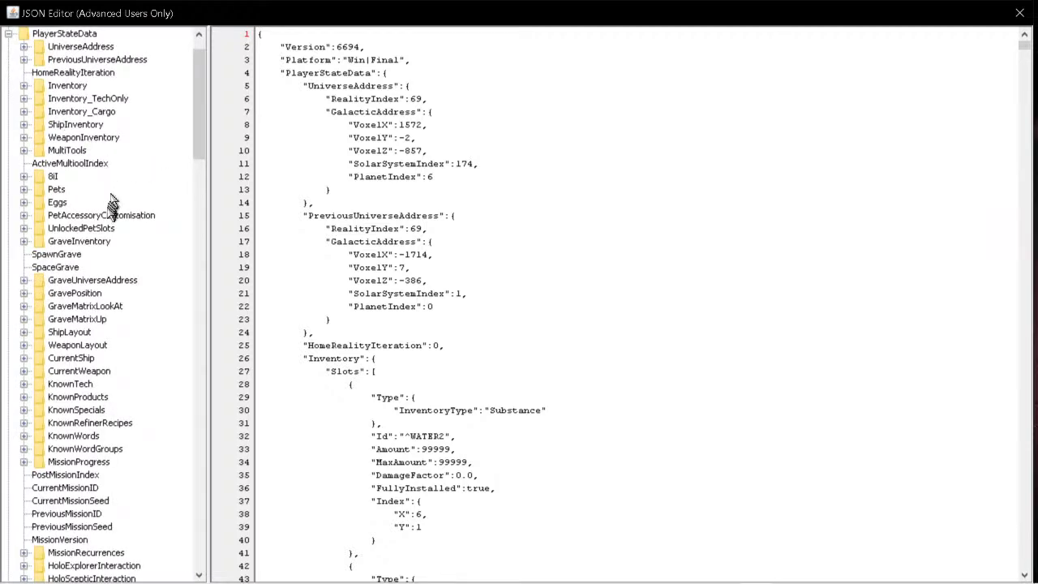
- Replace the whole MissionProgress JSON of save3.hg with the copied mission data and apply the change to the save file
scroll(63, 231, down, 3)
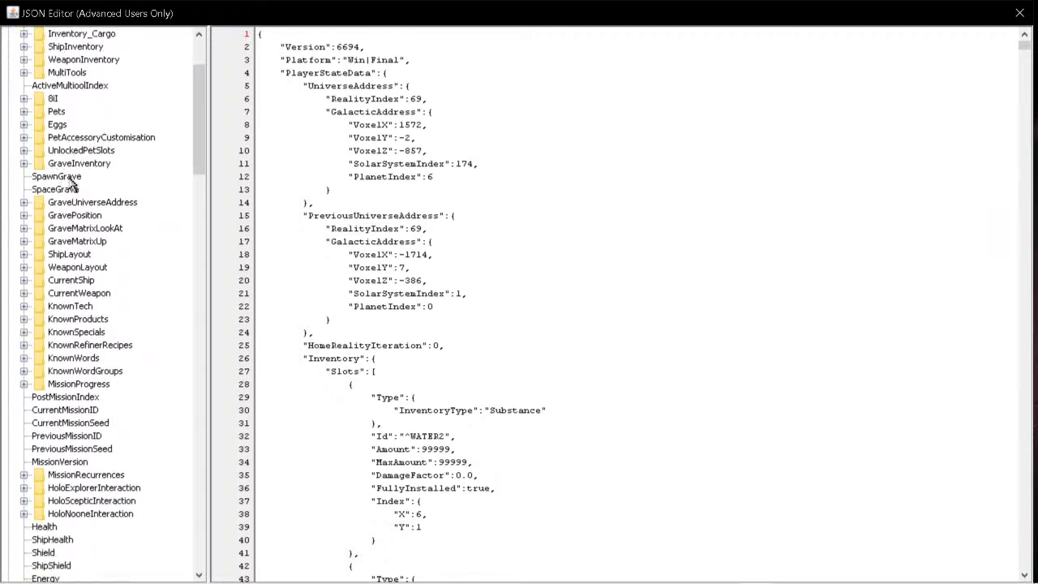
scroll(69, 203, down, 1)
scroll(65, 215, down, 1)
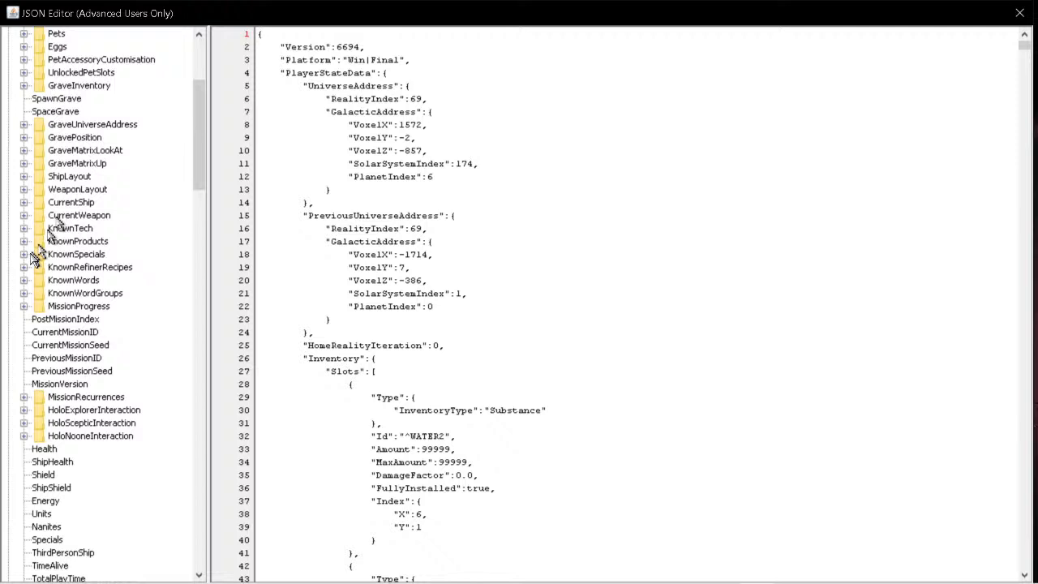
click(65, 307)
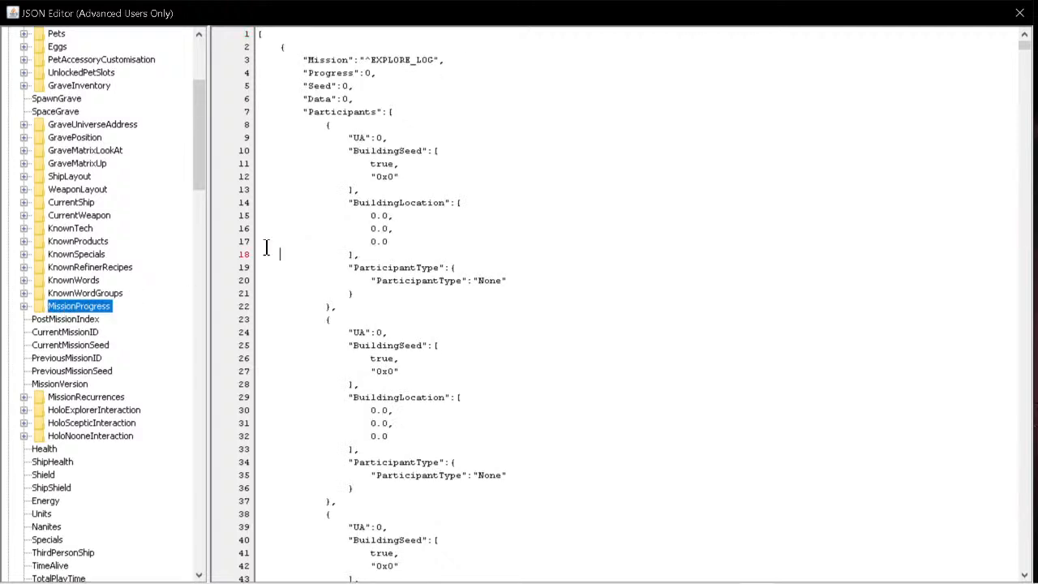
key(ctrl+a)
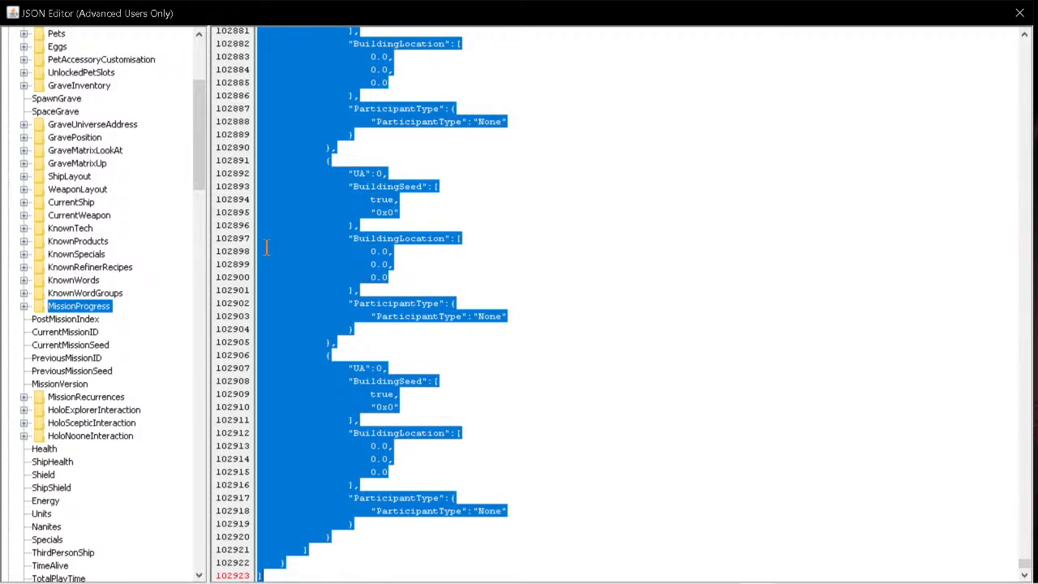
click(266, 248)
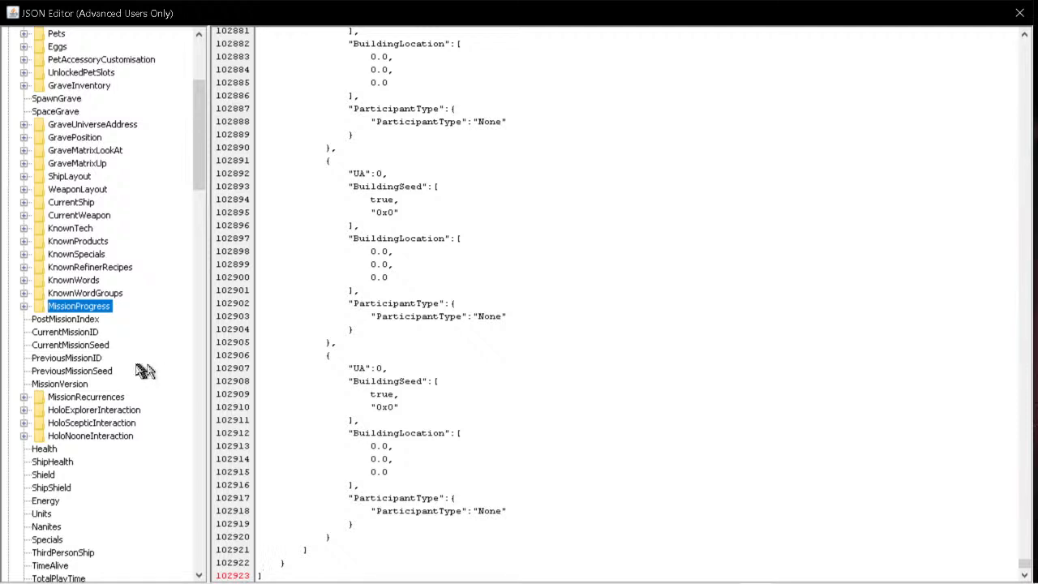
scroll(134, 364, down, 2)
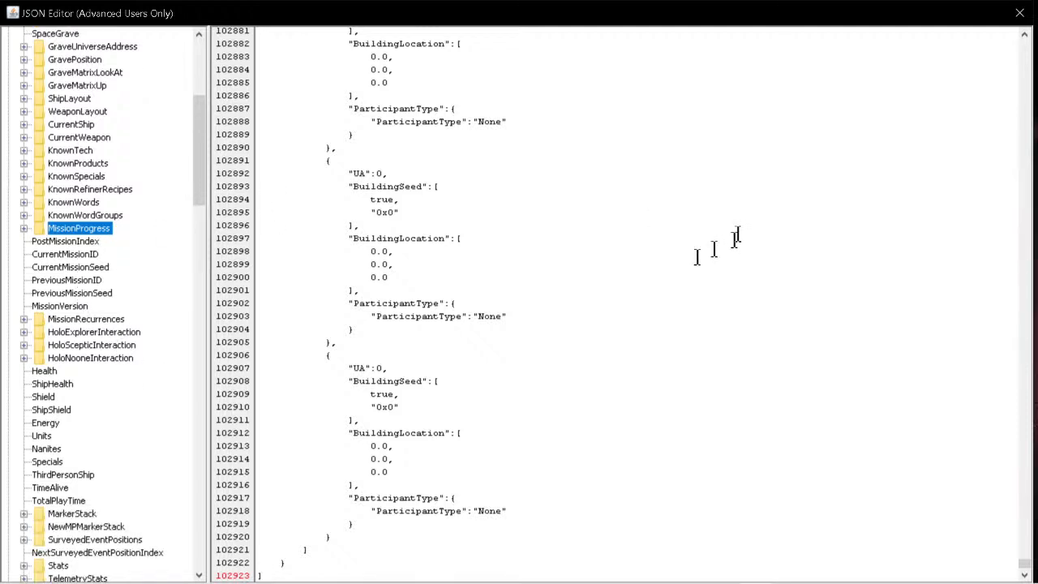
scroll(590, 257, up, 4)
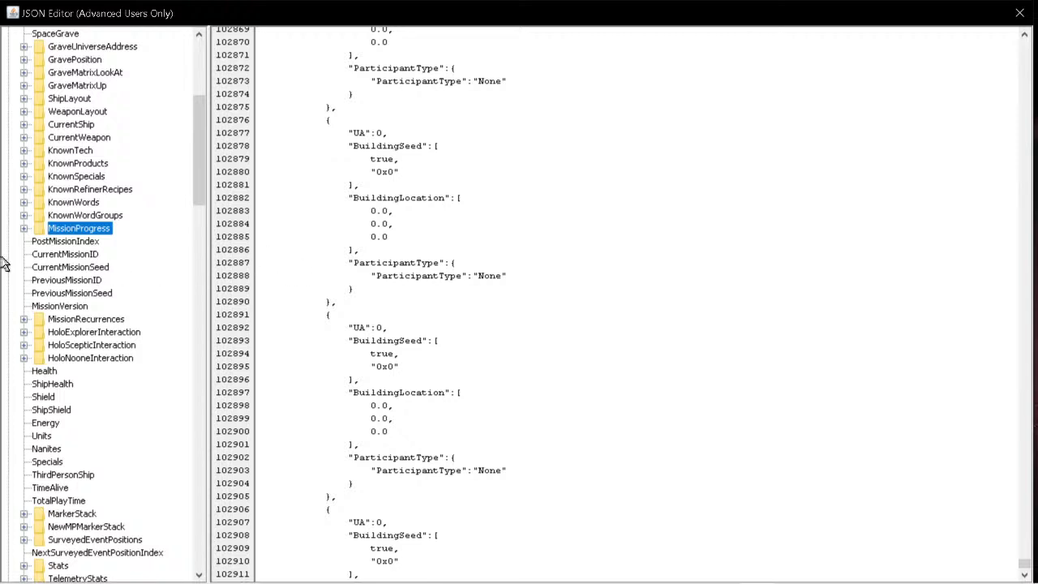
click(54, 244)
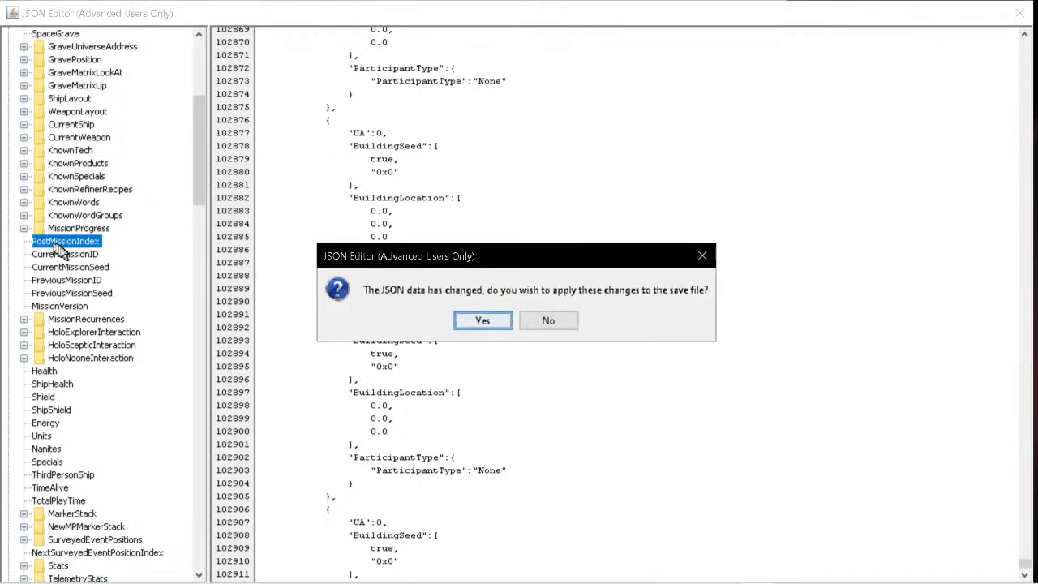
click(482, 321)
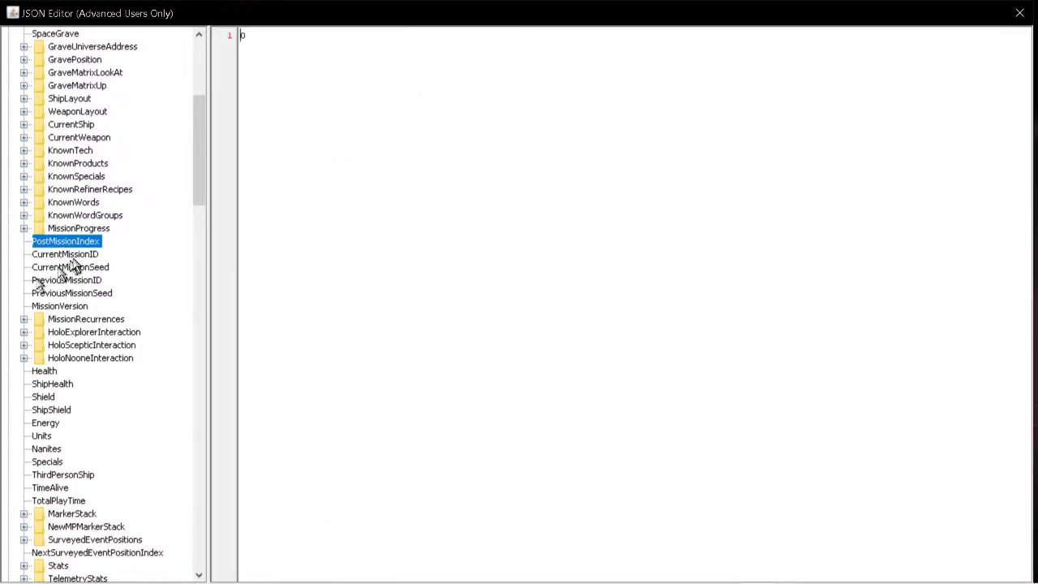
- Examine the Health, ShipHealth, Shield, ShipShield, Energy, Units, Nanites and Specials values under PlayerStateData
scroll(69, 259, down, 2)
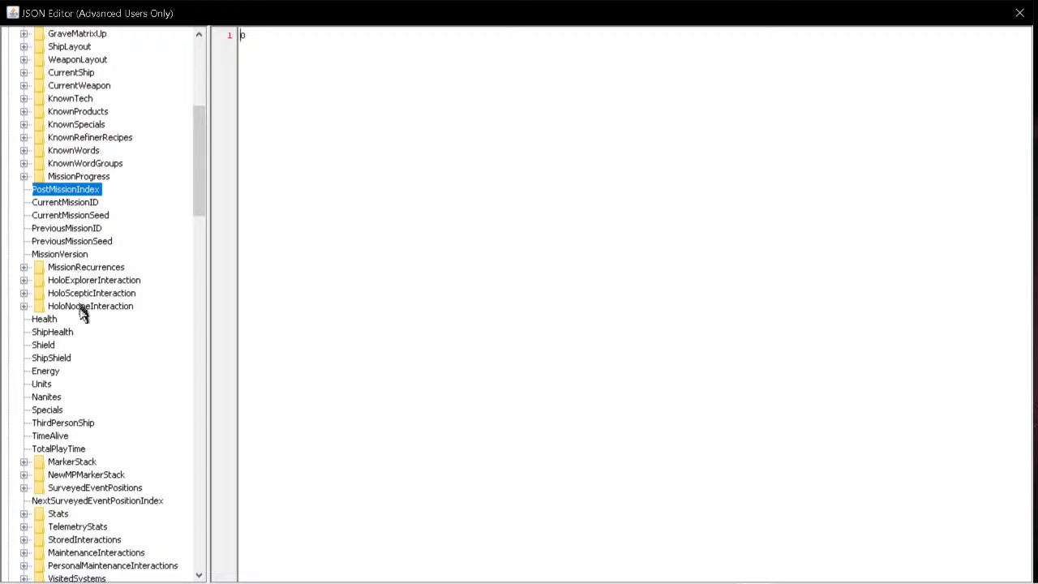
click(44, 322)
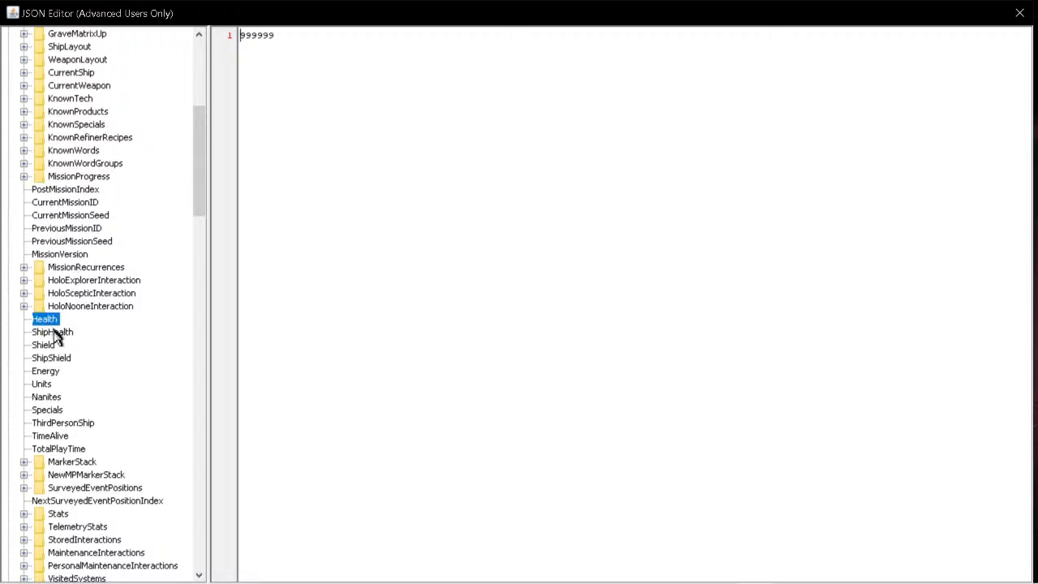
click(50, 333)
click(51, 347)
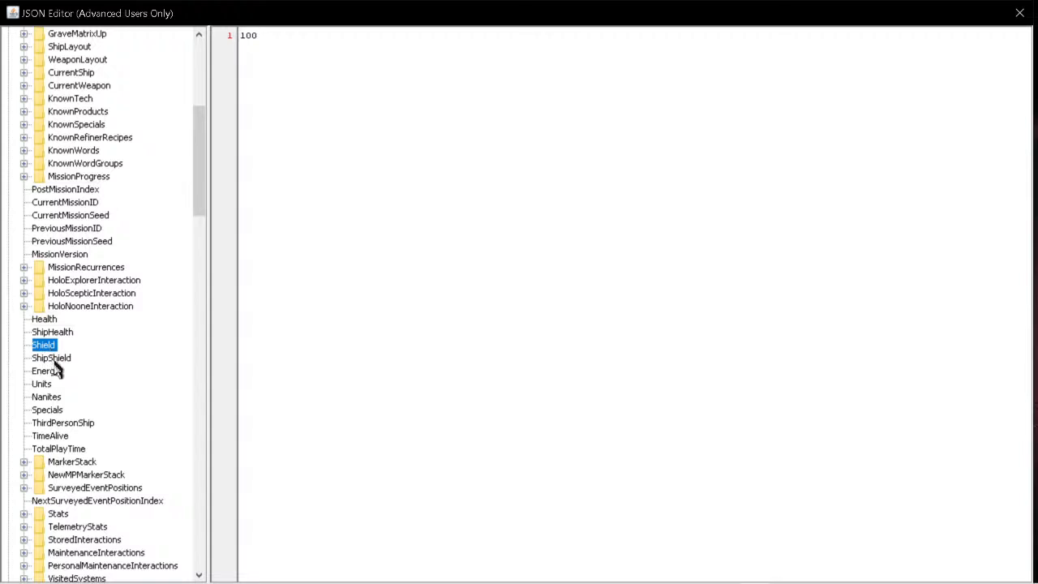
click(52, 360)
click(50, 372)
click(51, 386)
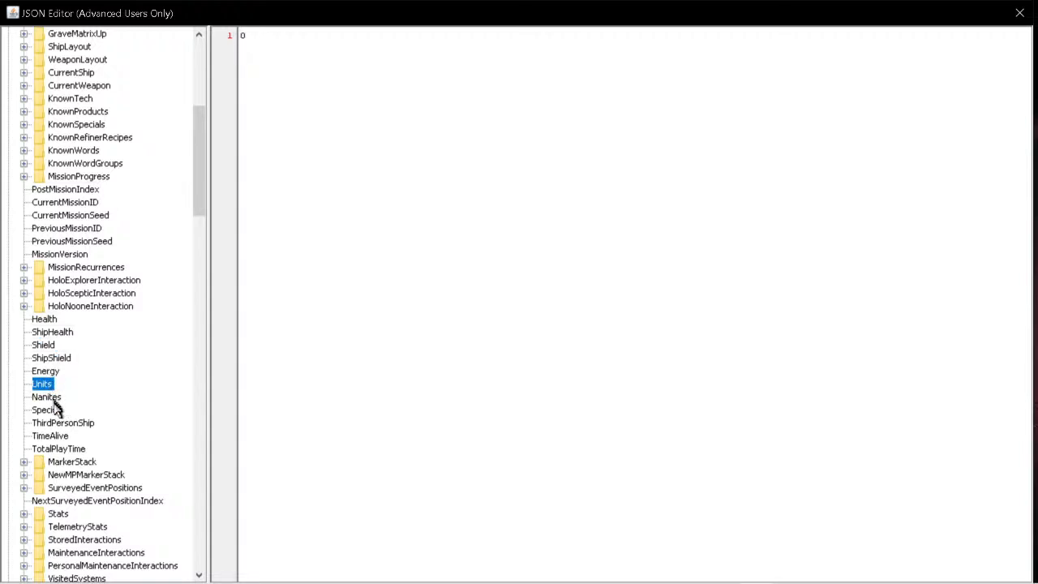
click(48, 411)
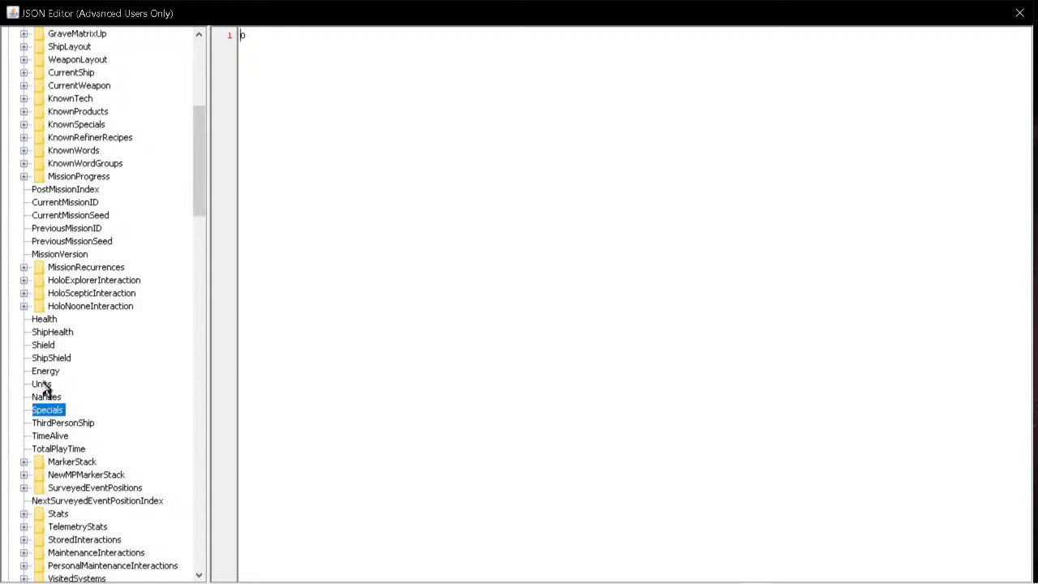
click(42, 384)
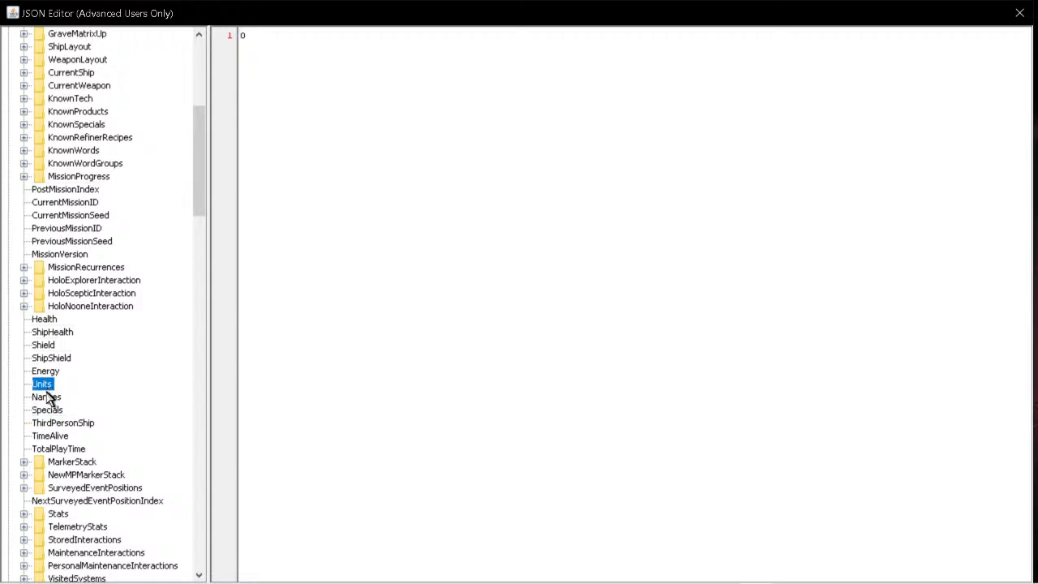
click(49, 397)
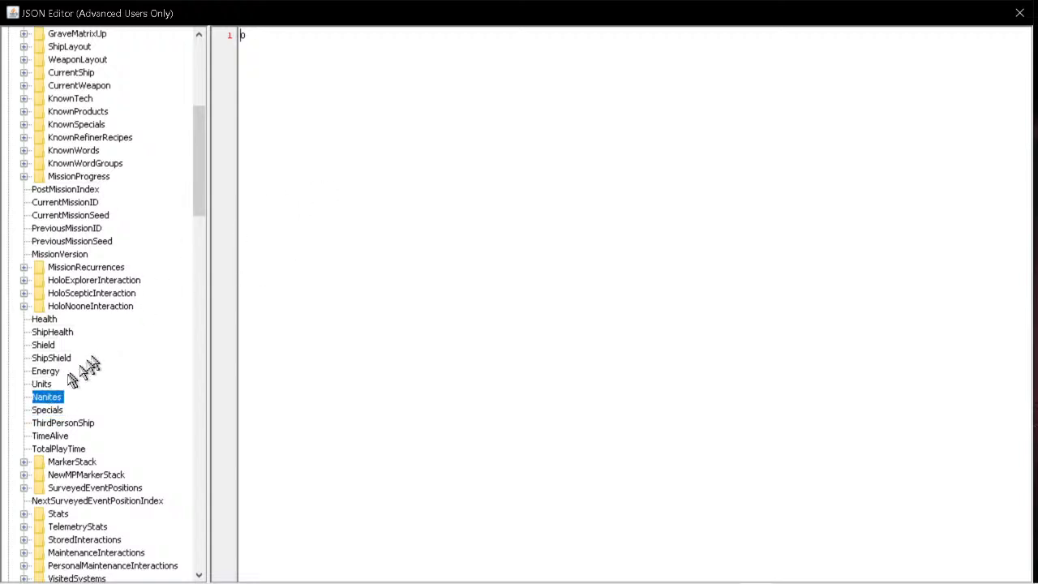
- Try to set the Units value to 99 in the raw JSON, and discard the edit
click(37, 385)
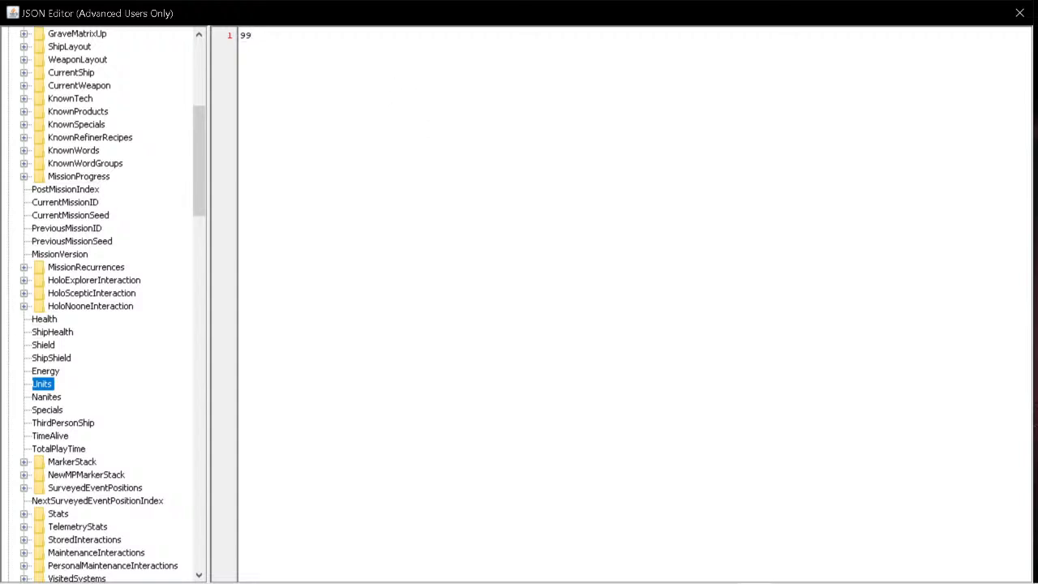
click(46, 396)
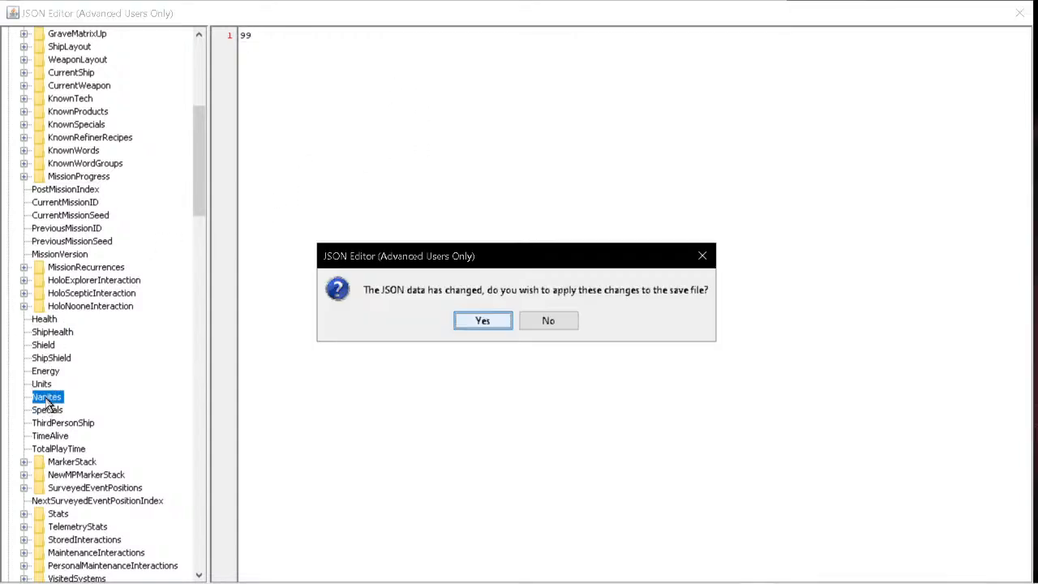
click(475, 320)
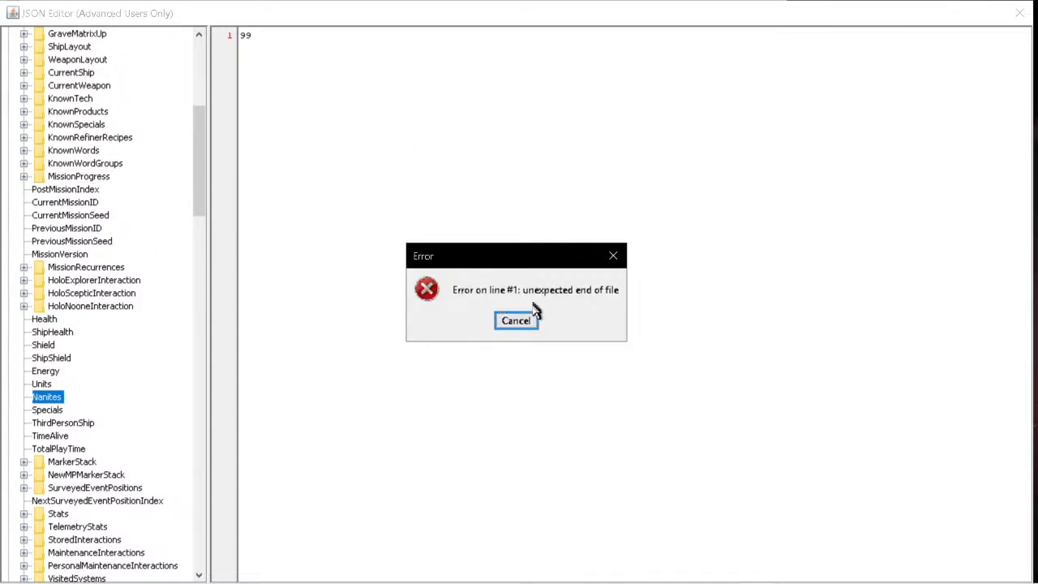
click(524, 322)
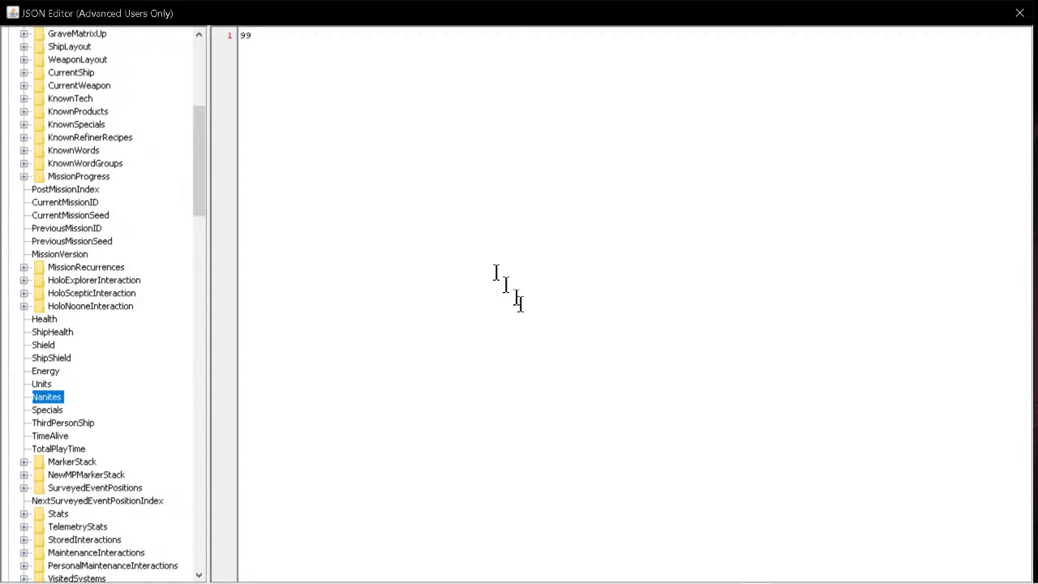
double_click(246, 36)
click(41, 385)
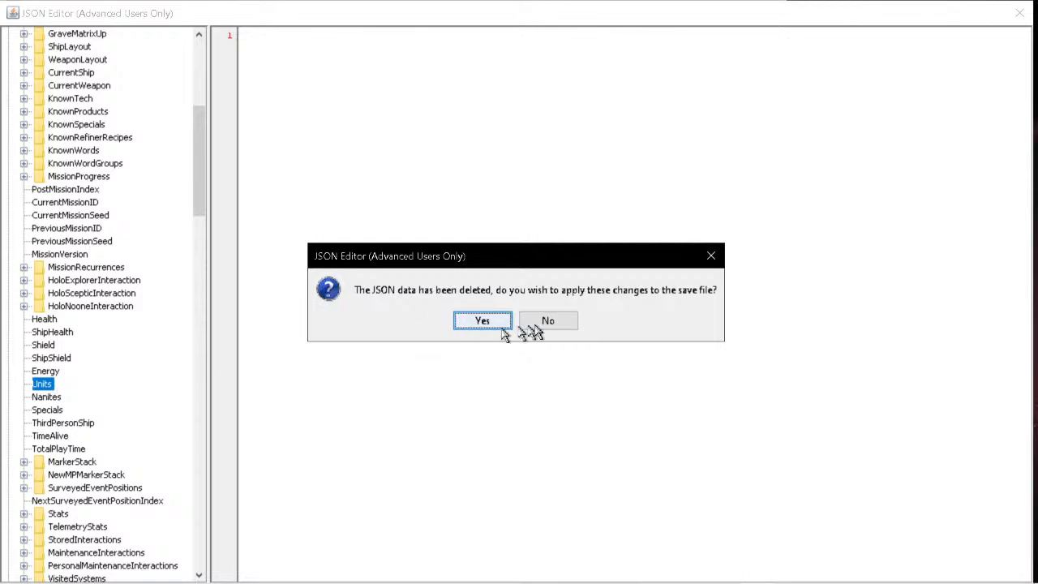
click(548, 320)
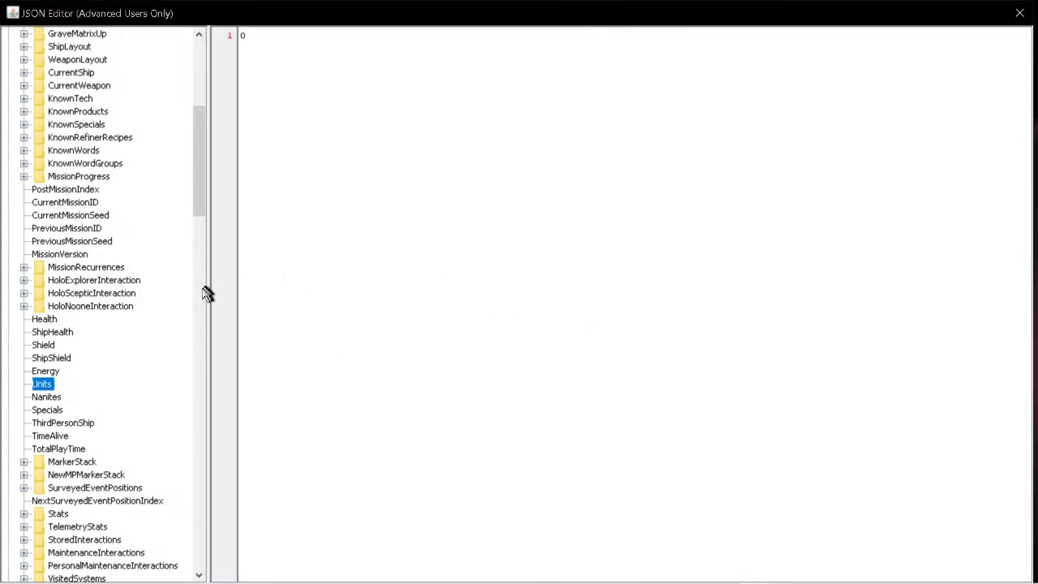
- Close the JSON editor, set exosuit Health to 200, Units and Nanites to 999999999, change Quicksilver, and save the changes
scroll(81, 340, up, 2)
scroll(97, 308, up, 2)
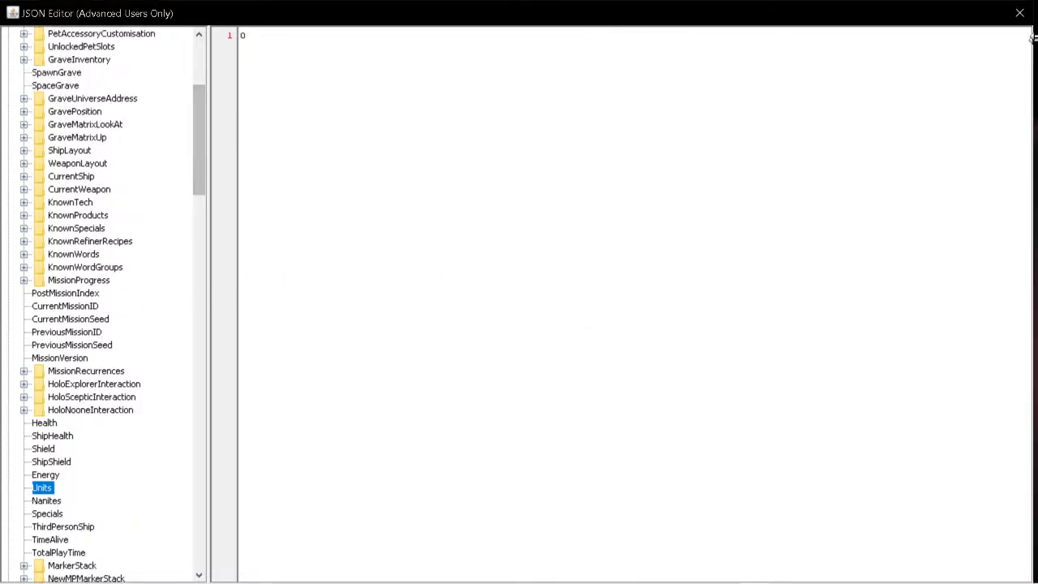
click(1021, 16)
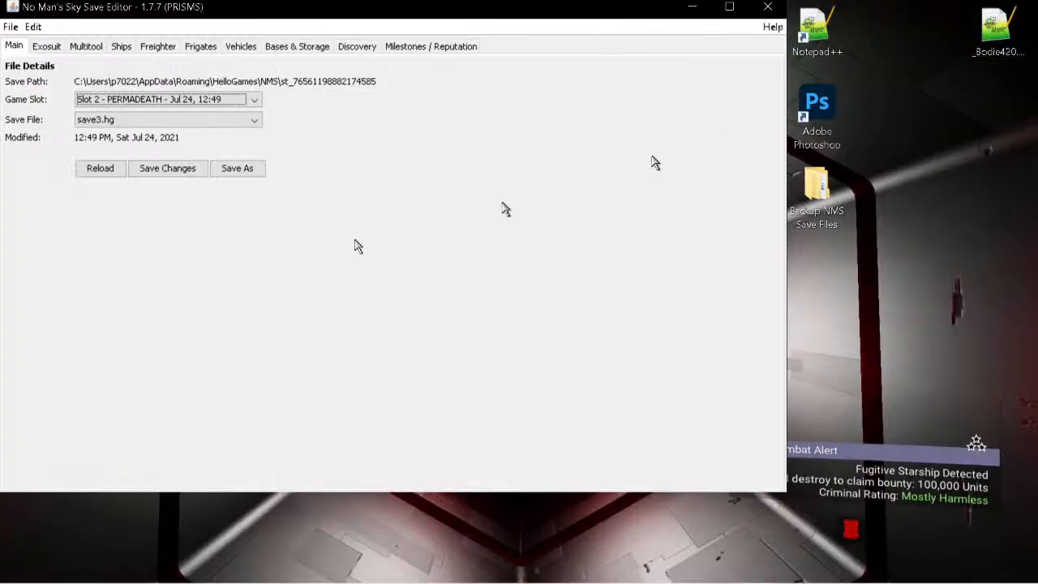
click(49, 48)
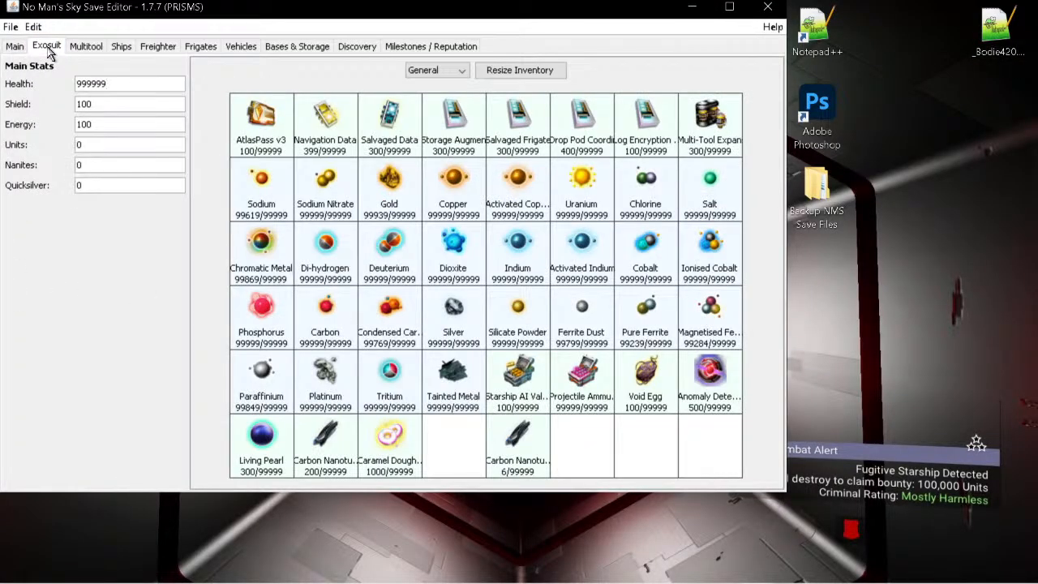
click(107, 145)
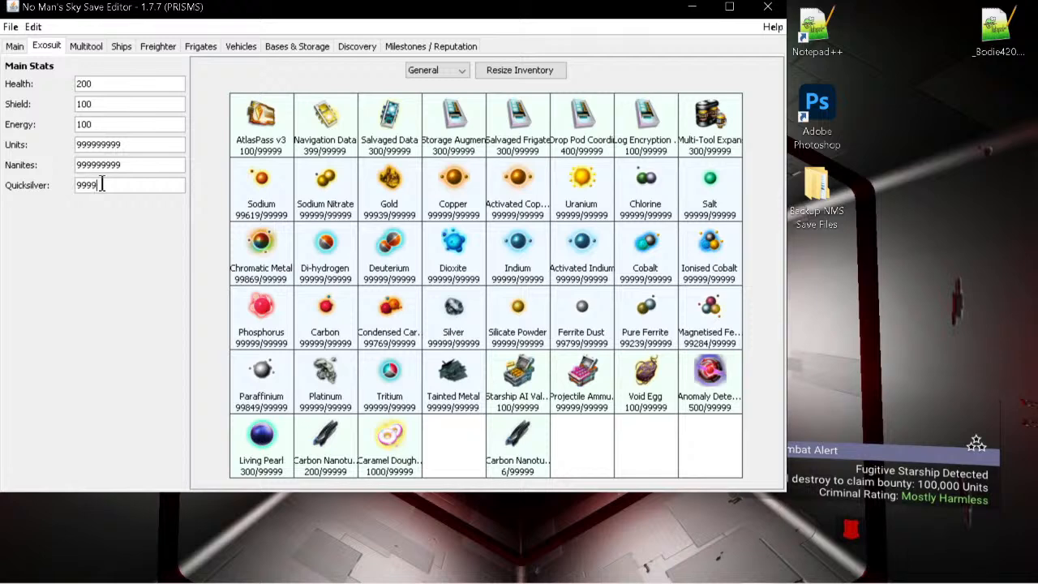
click(14, 46)
click(168, 179)
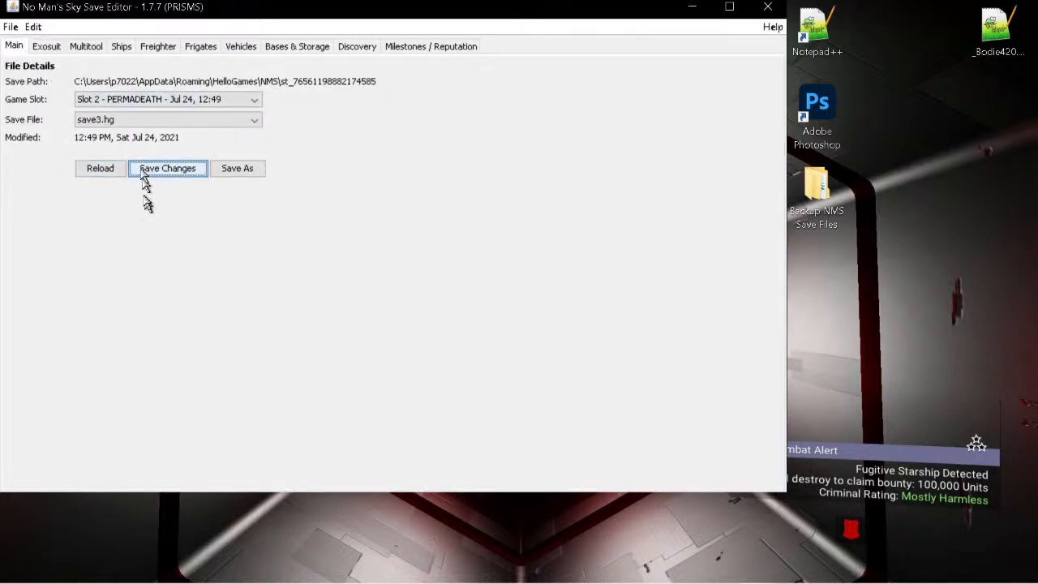
- Open the raw JSON editor for save3.hg and display the Nanites value under PlayerStateData
click(34, 27)
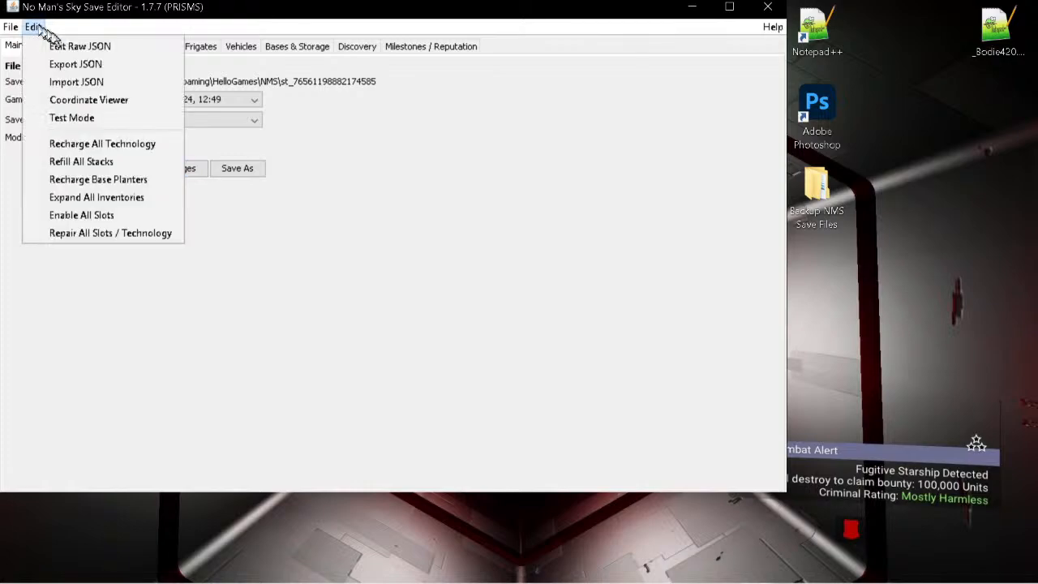
key(Return)
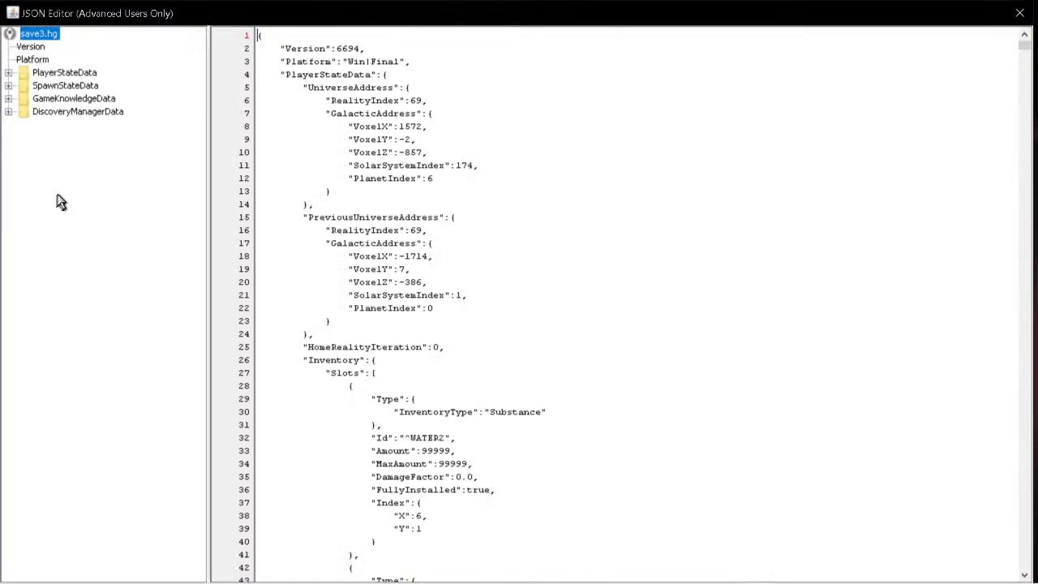
click(8, 72)
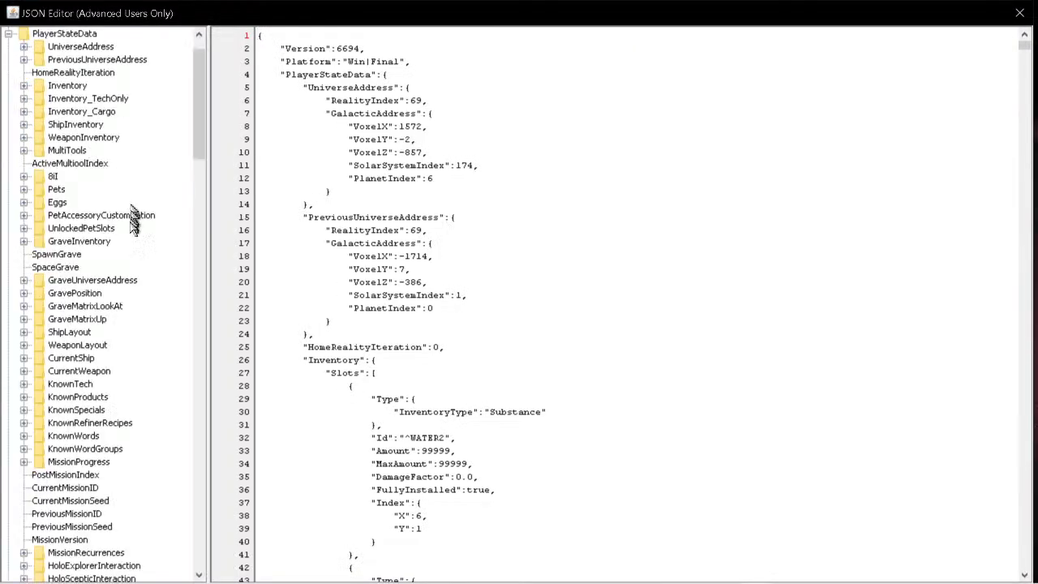
scroll(129, 243, down, 5)
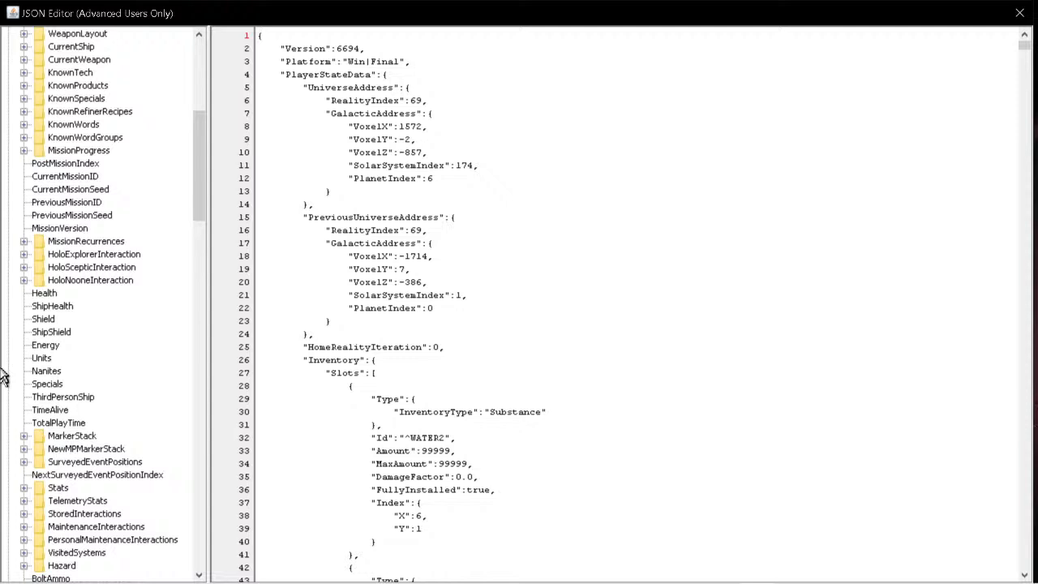
click(46, 370)
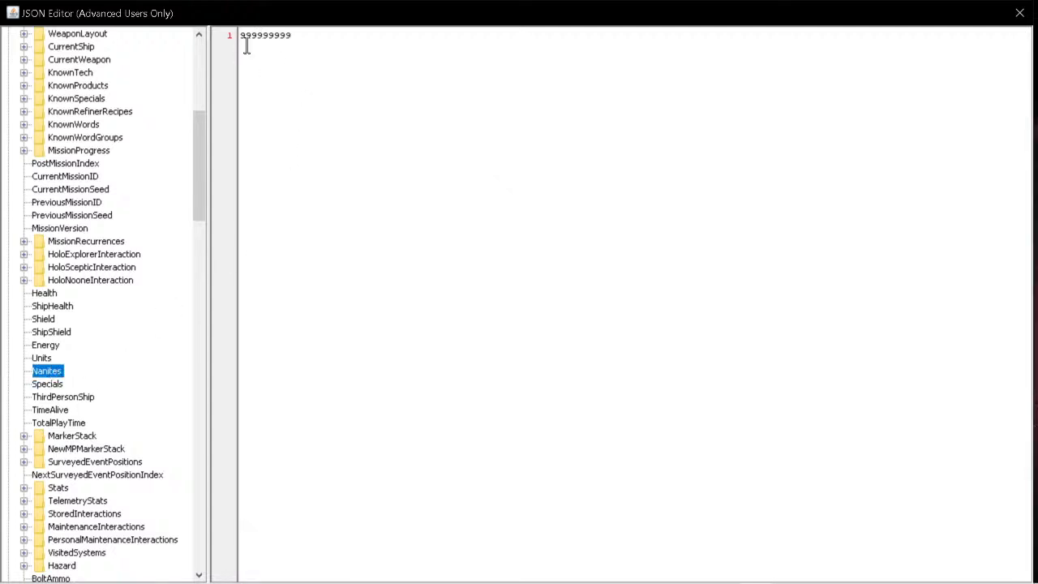
drag(293, 35, 240, 36)
click(255, 36)
- Examine the VisitedSystems, PersonalMaintenanceInteractions and MaintenanceInteractions data under PlayerStateData
scroll(60, 352, down, 2)
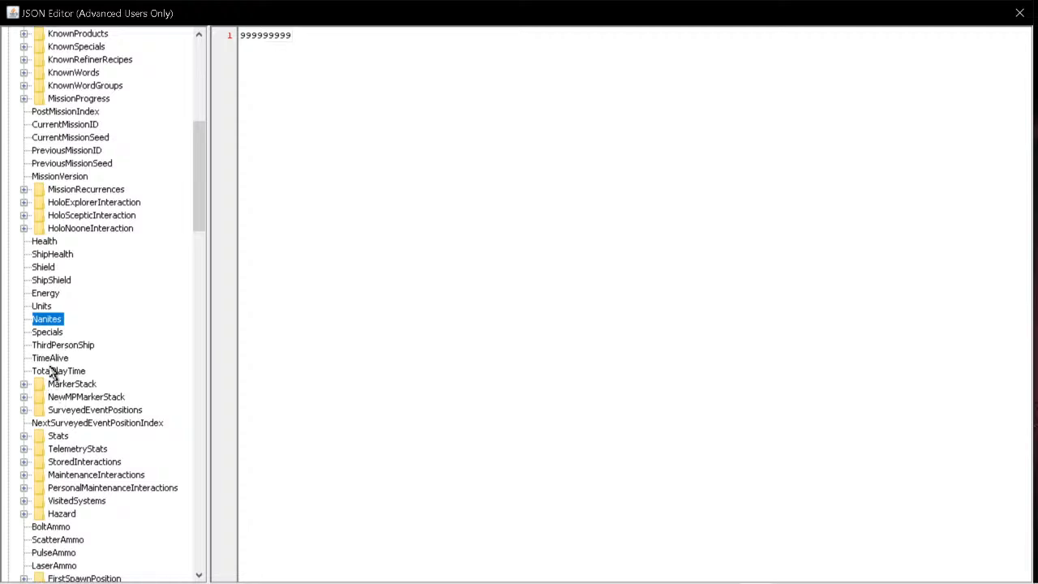
scroll(52, 371, down, 2)
scroll(57, 369, down, 1)
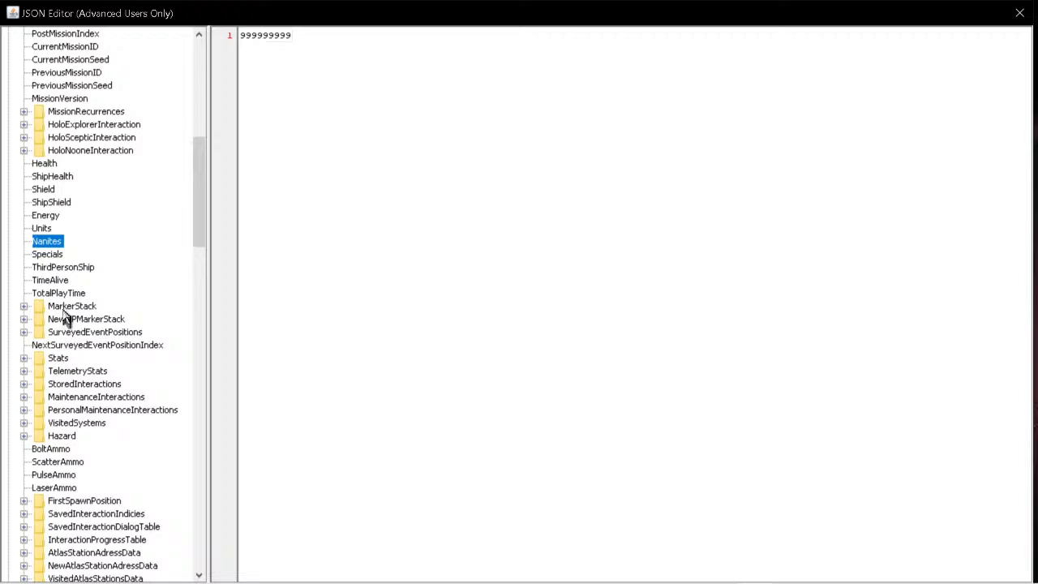
scroll(73, 438, down, 1)
click(75, 396)
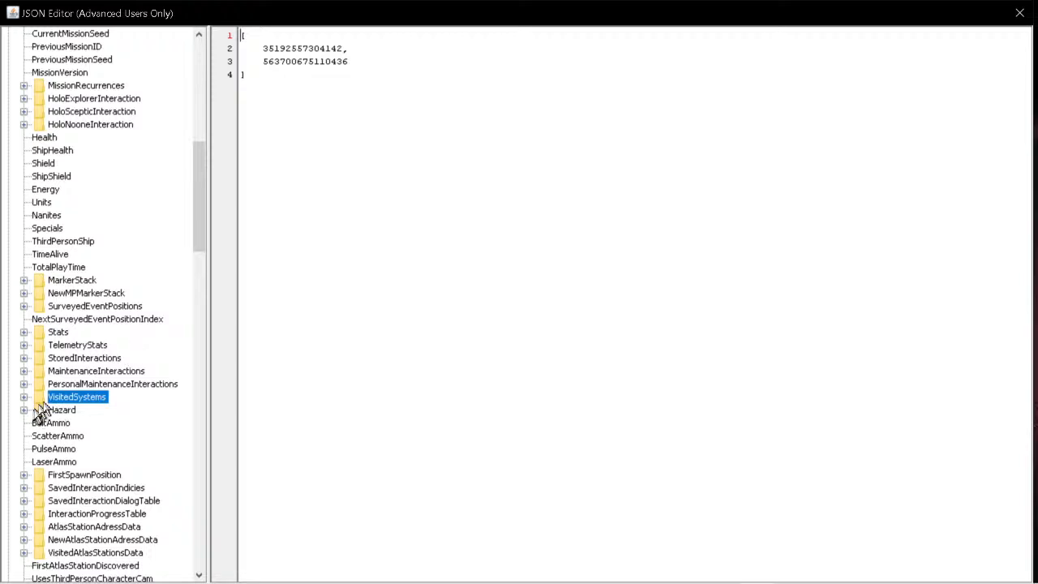
click(57, 384)
click(68, 371)
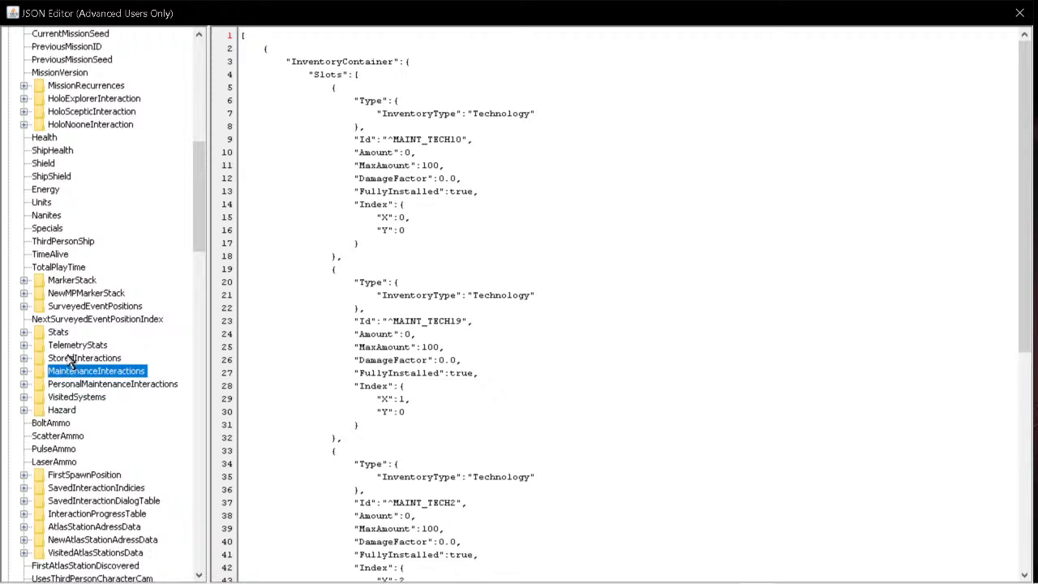
click(72, 396)
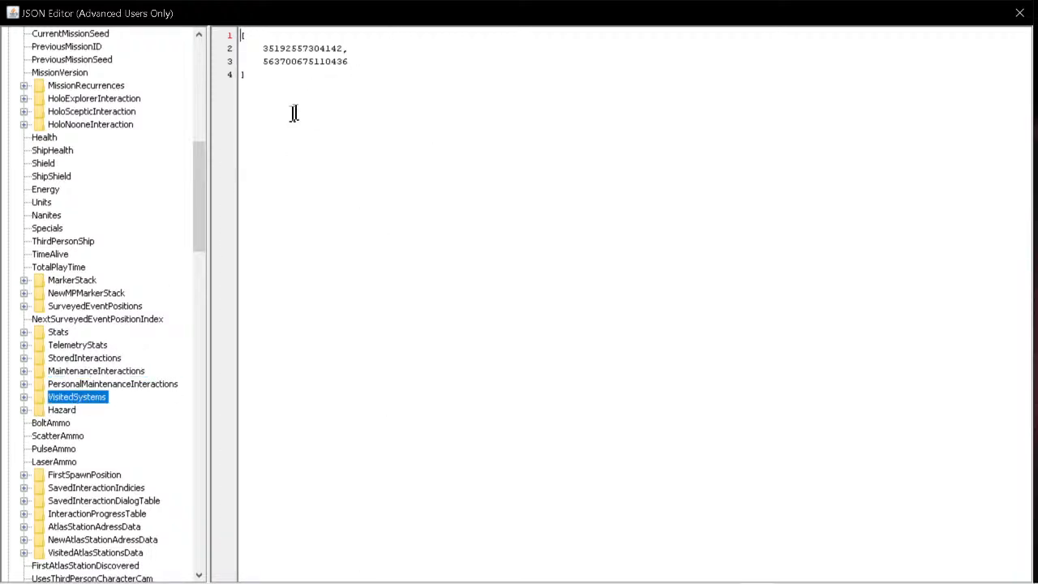
drag(382, 73, 268, 23)
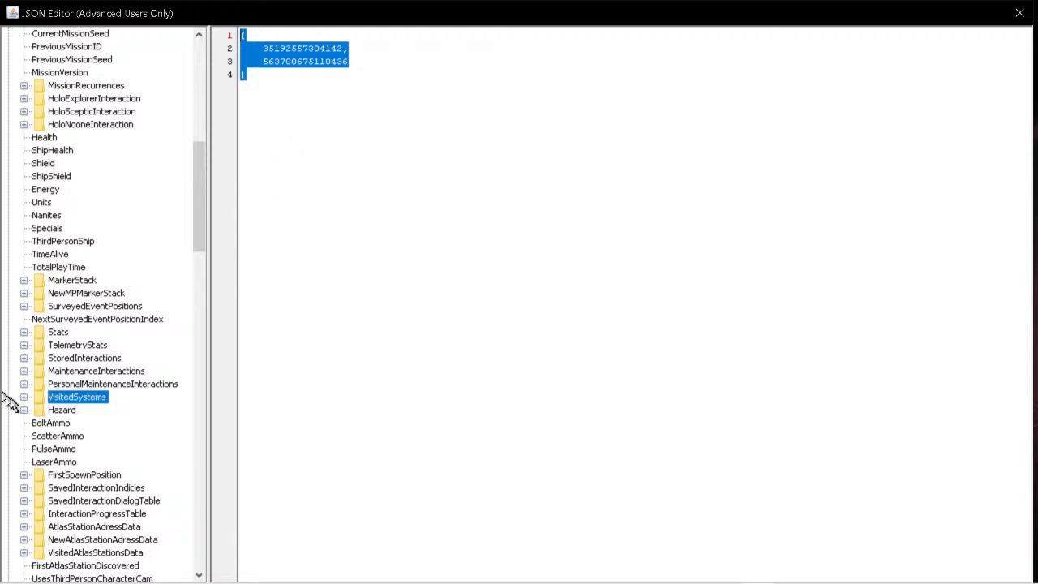
- View the BoltAmmo value, and try to set ScatterAmmo to 9 in the raw JSON
scroll(180, 435, down, 2)
scroll(180, 435, down, 1)
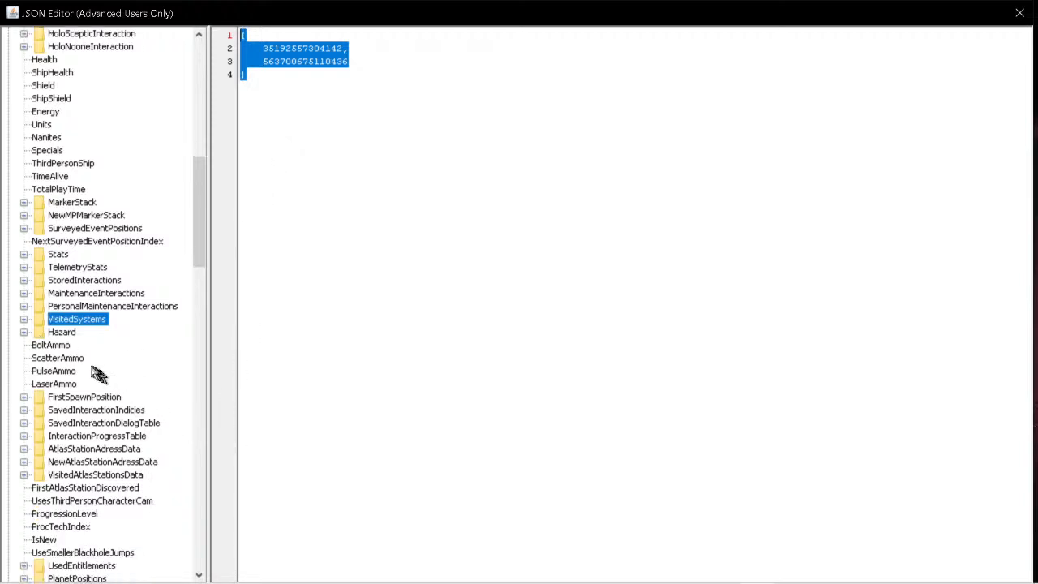
click(43, 348)
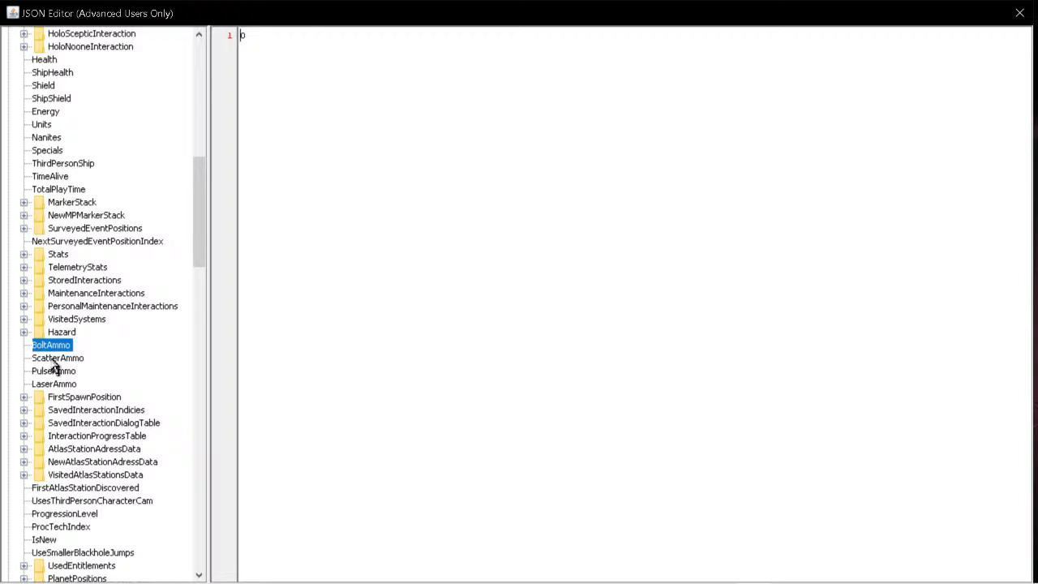
click(57, 359)
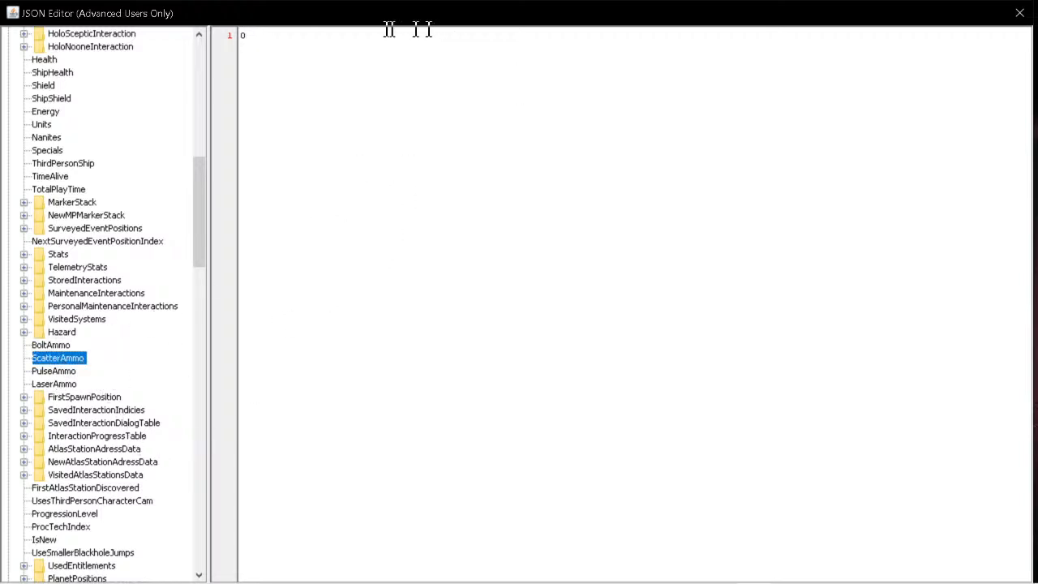
double_click(261, 39)
text(9)
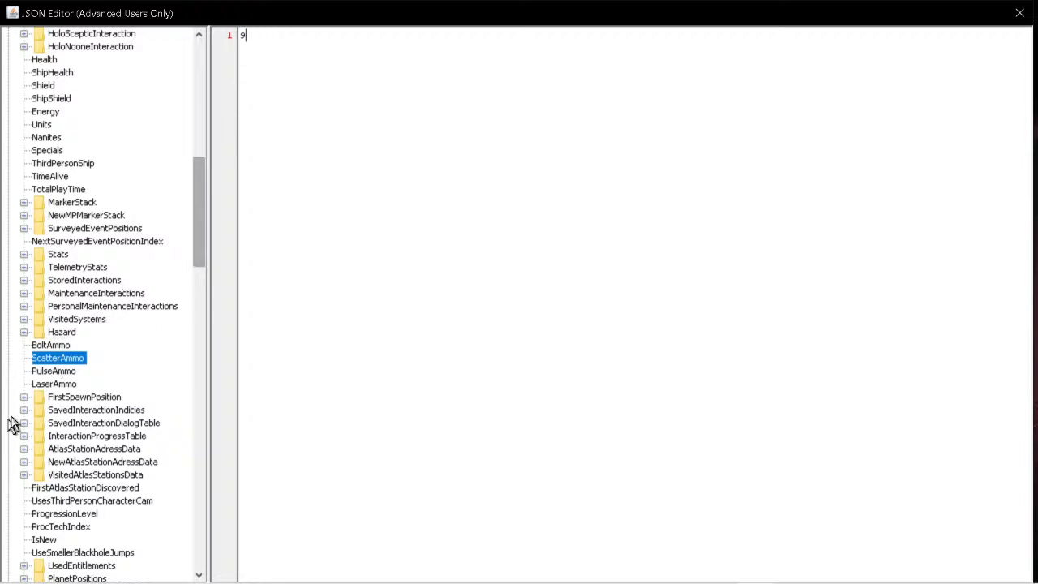
click(59, 373)
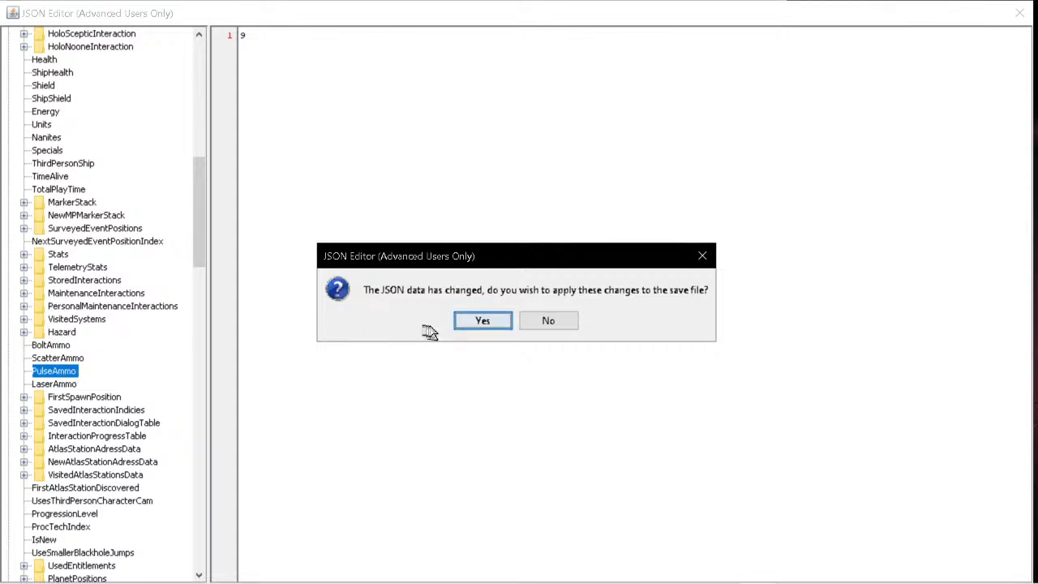
click(482, 320)
click(516, 321)
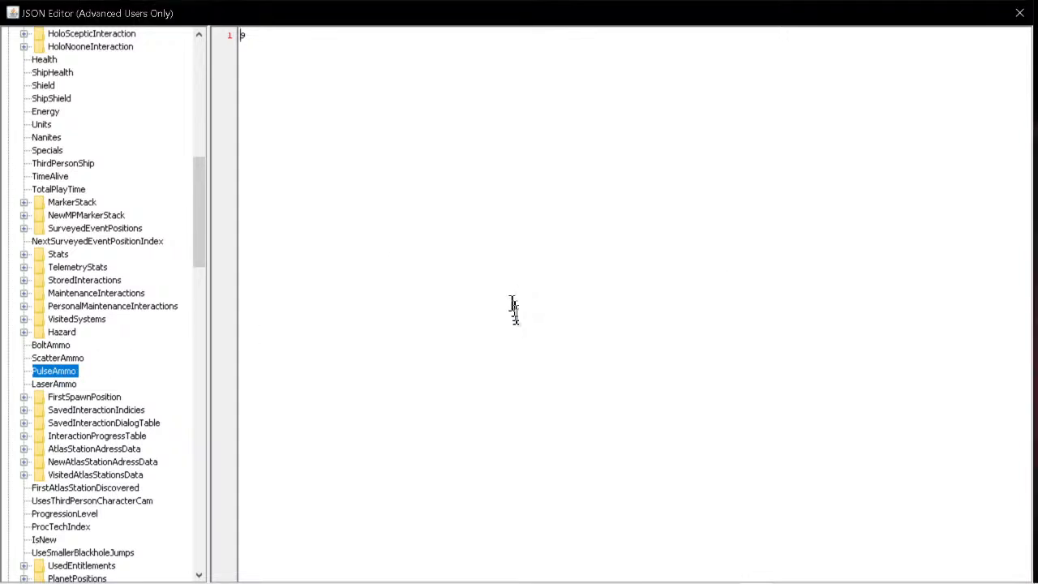
click(57, 357)
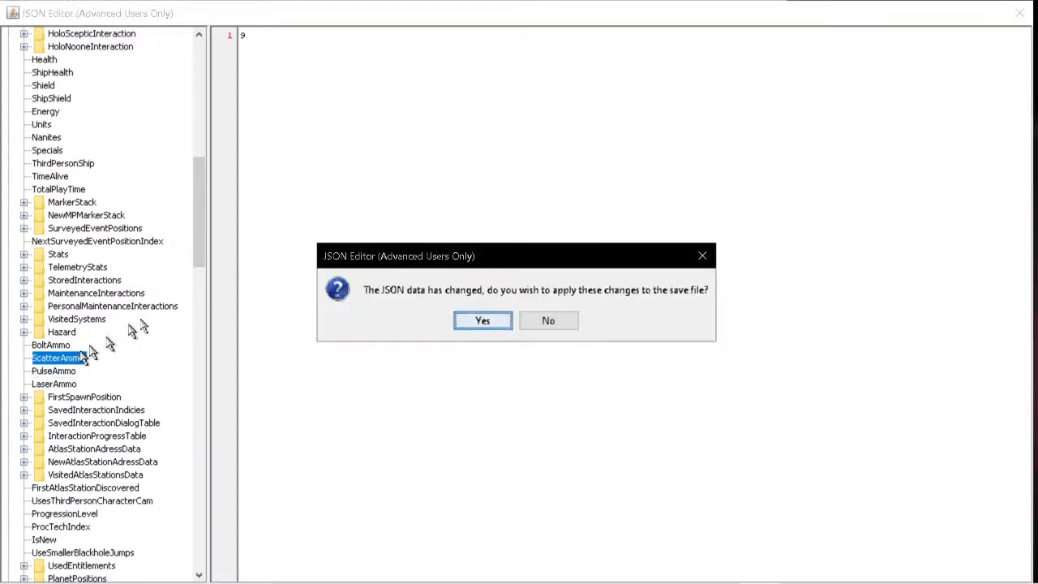
click(482, 321)
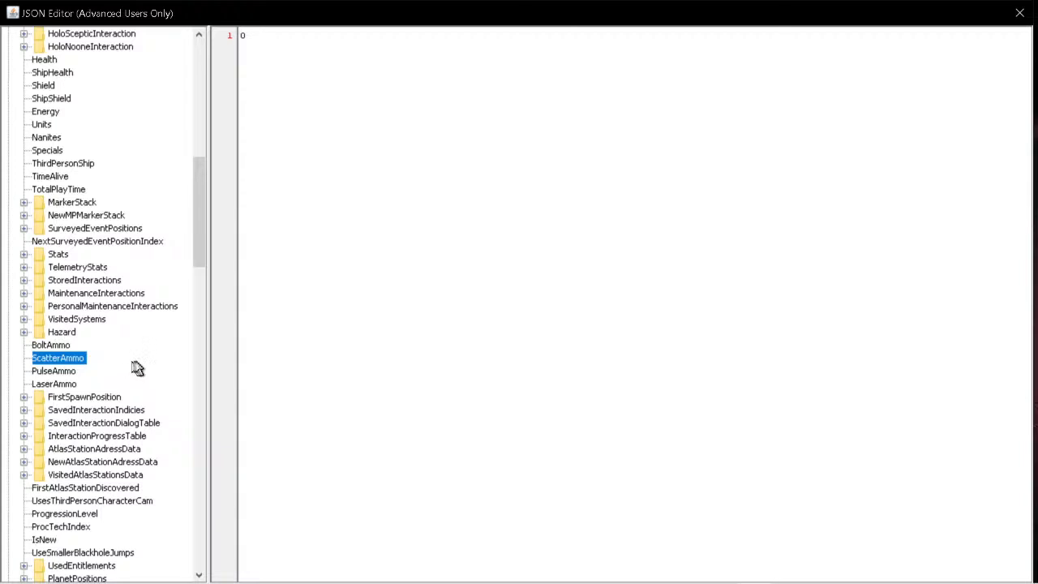
- Examine the AnomalyPositionOverride coordinates, GameStartAddress2 and HazardTimeAlive entries under PlayerStateData
scroll(139, 364, down, 3)
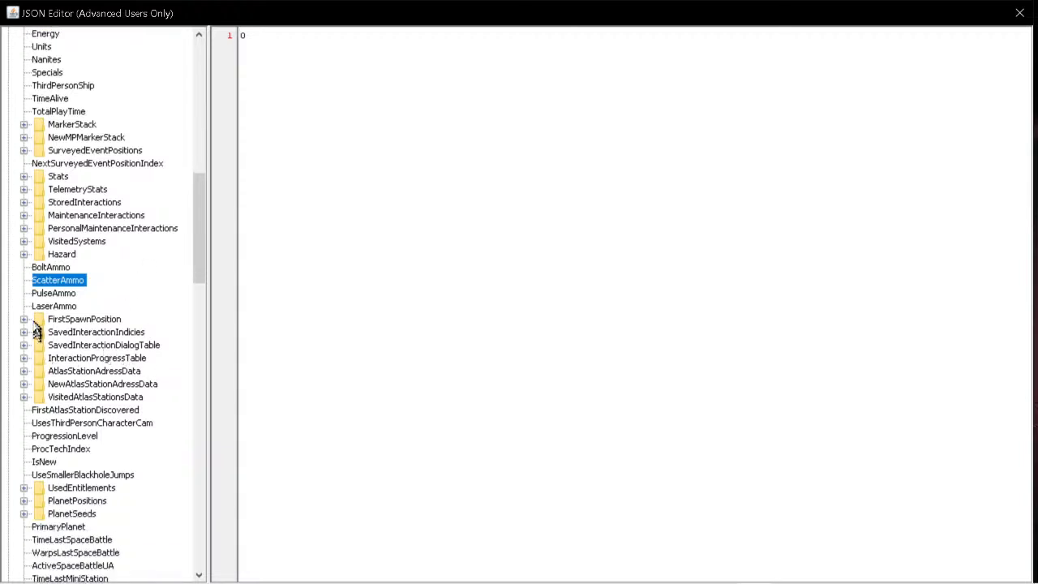
scroll(51, 317, down, 3)
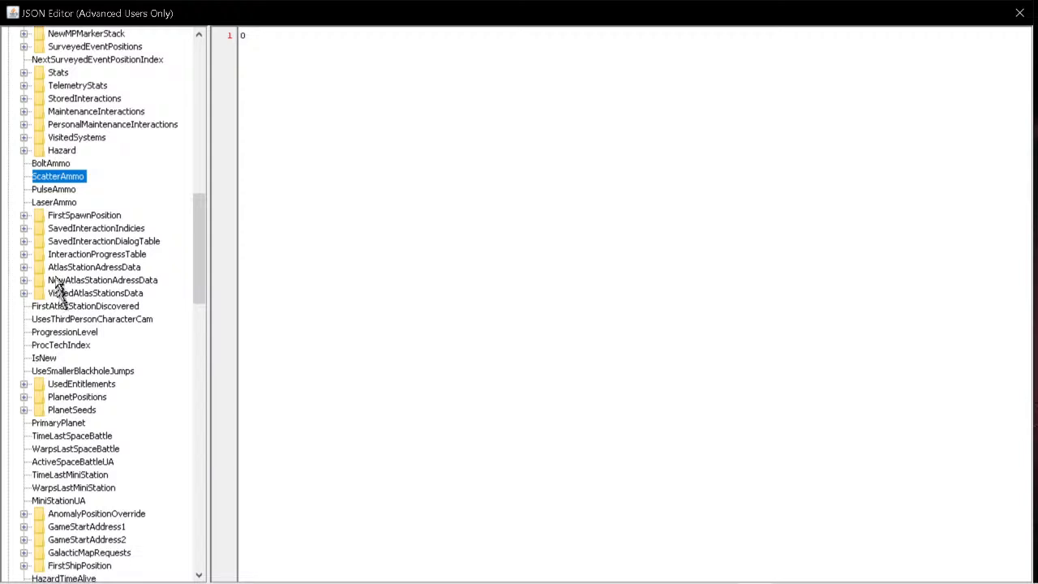
scroll(120, 371, down, 2)
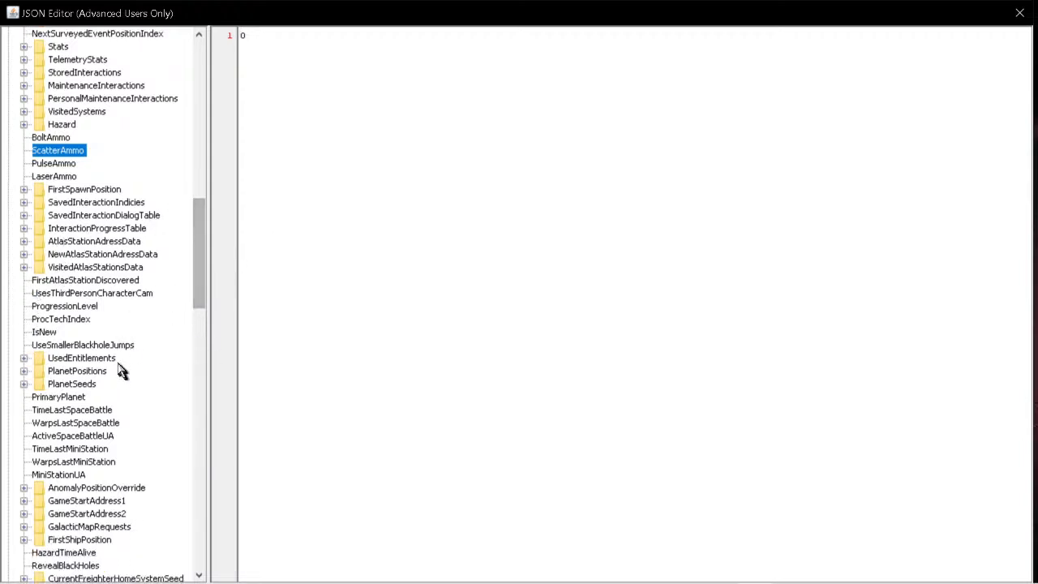
scroll(55, 356, down, 1)
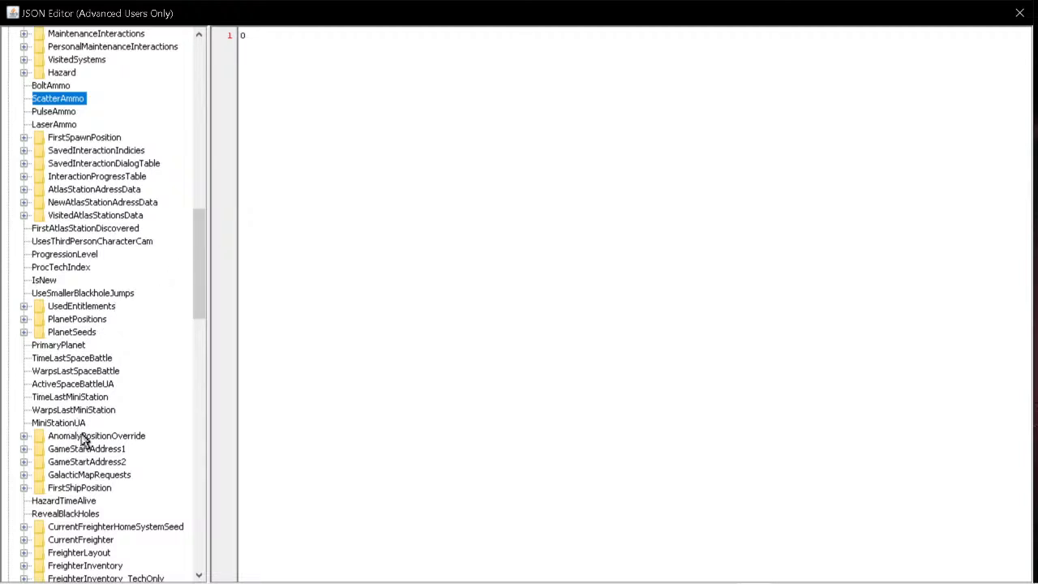
scroll(85, 438, down, 1)
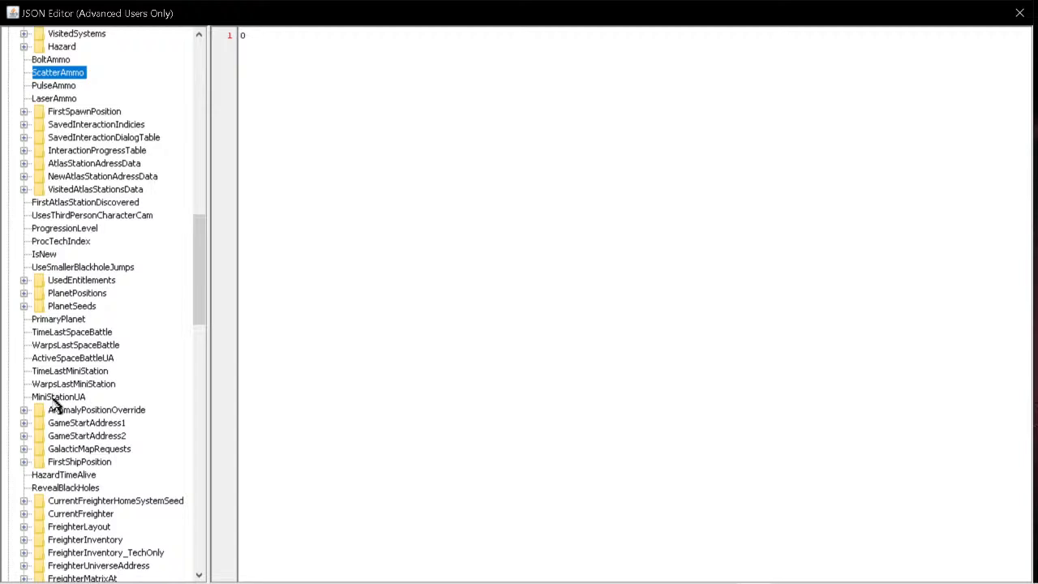
click(60, 412)
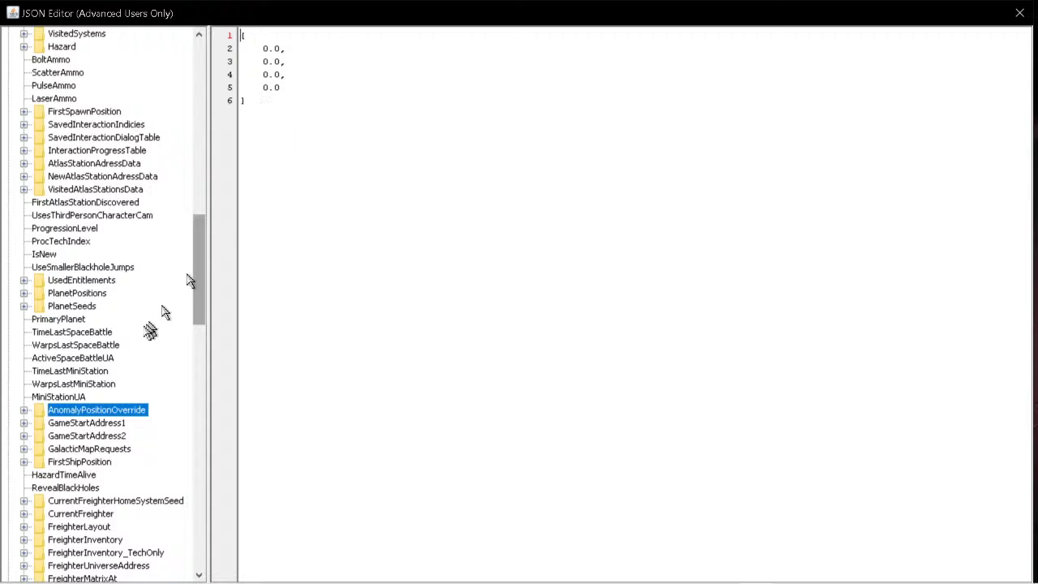
scroll(81, 416, down, 2)
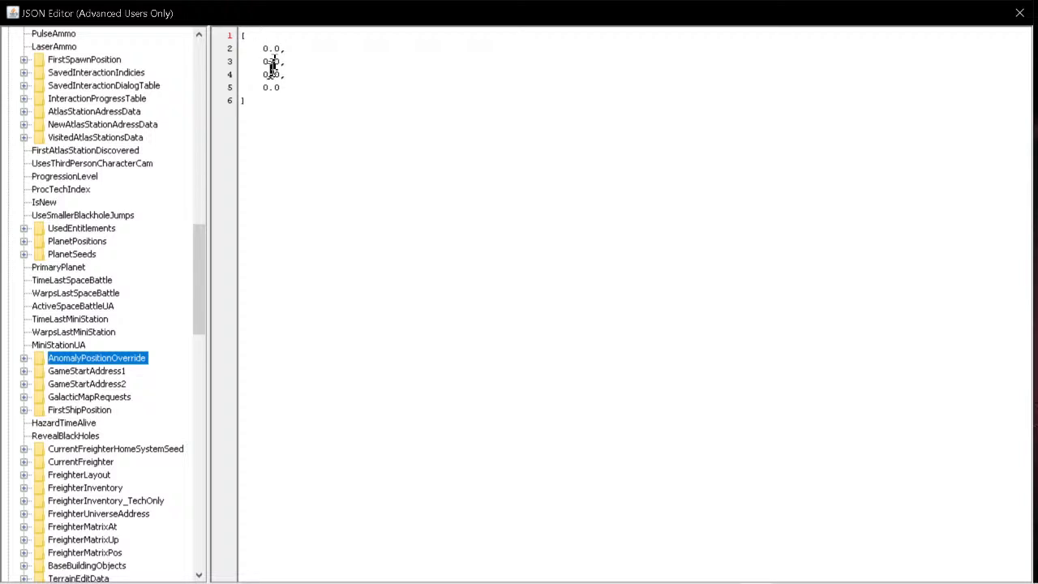
drag(244, 47, 290, 87)
click(333, 171)
scroll(163, 183, down, 5)
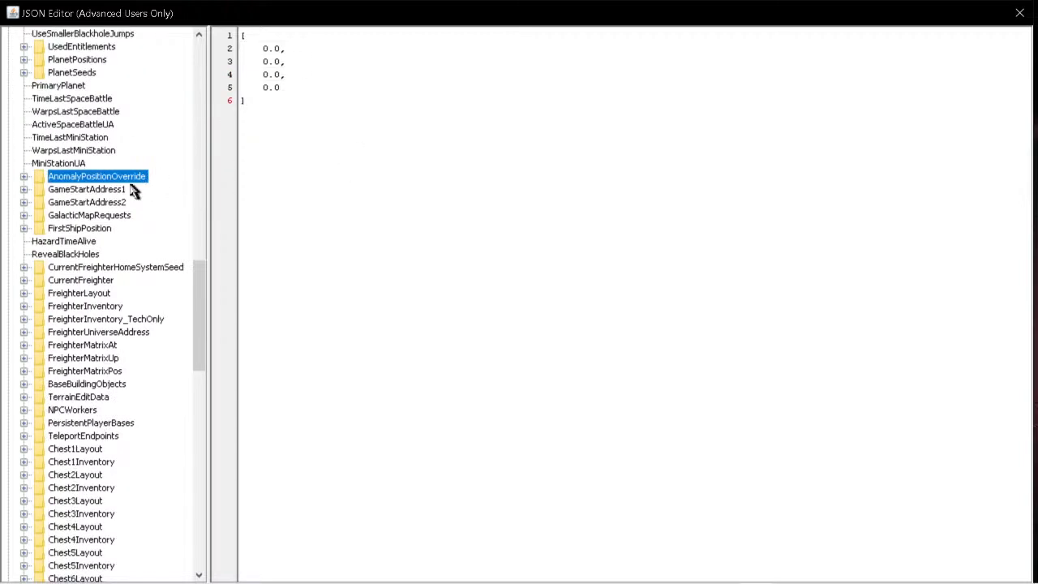
click(62, 204)
click(68, 242)
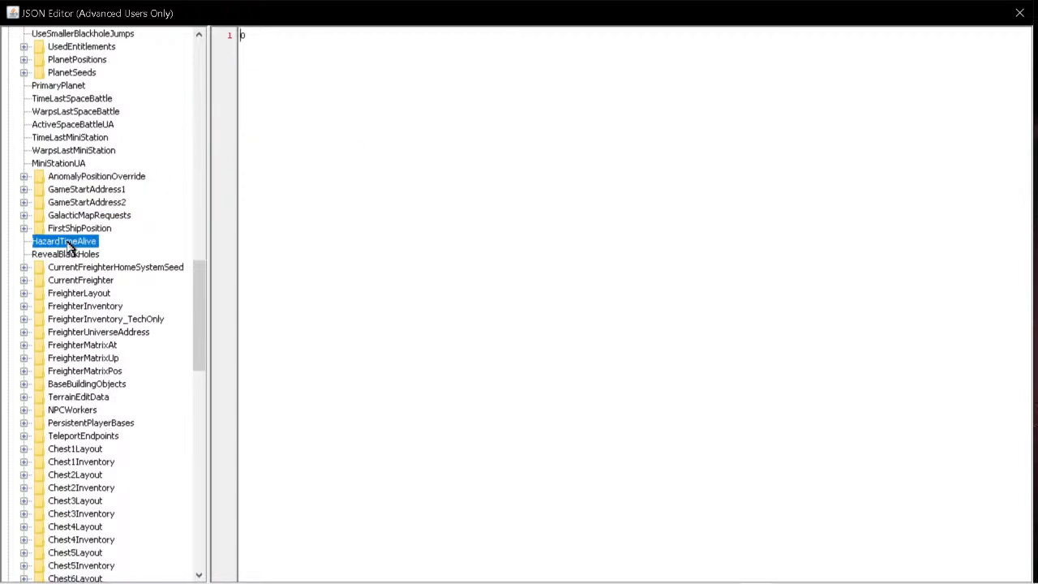
scroll(71, 233, down, 1)
- Set the RevealBlackHoles value to false and apply the change to the save file
click(65, 229)
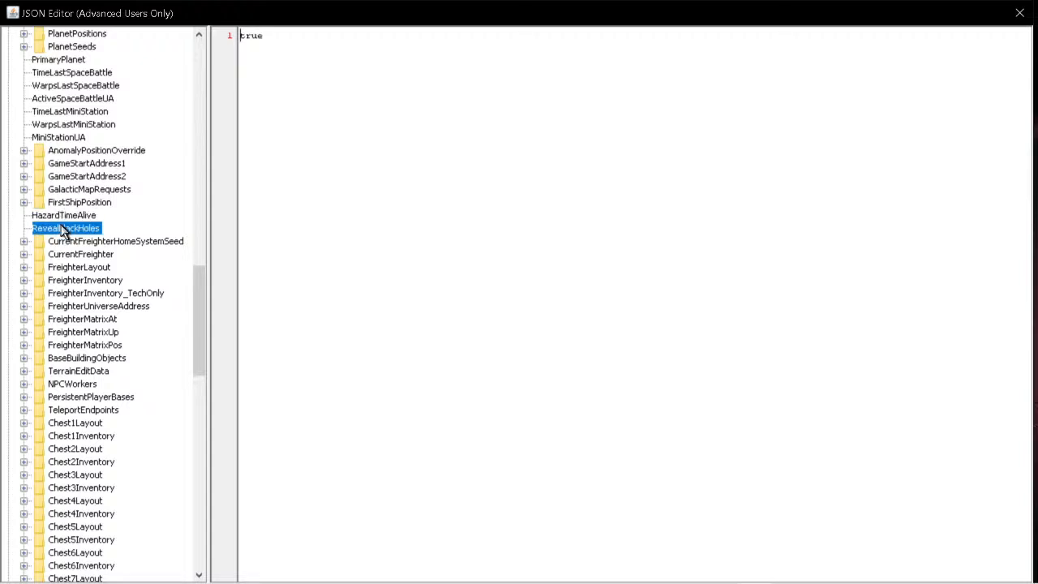
drag(267, 39, 235, 29)
click(247, 56)
click(48, 215)
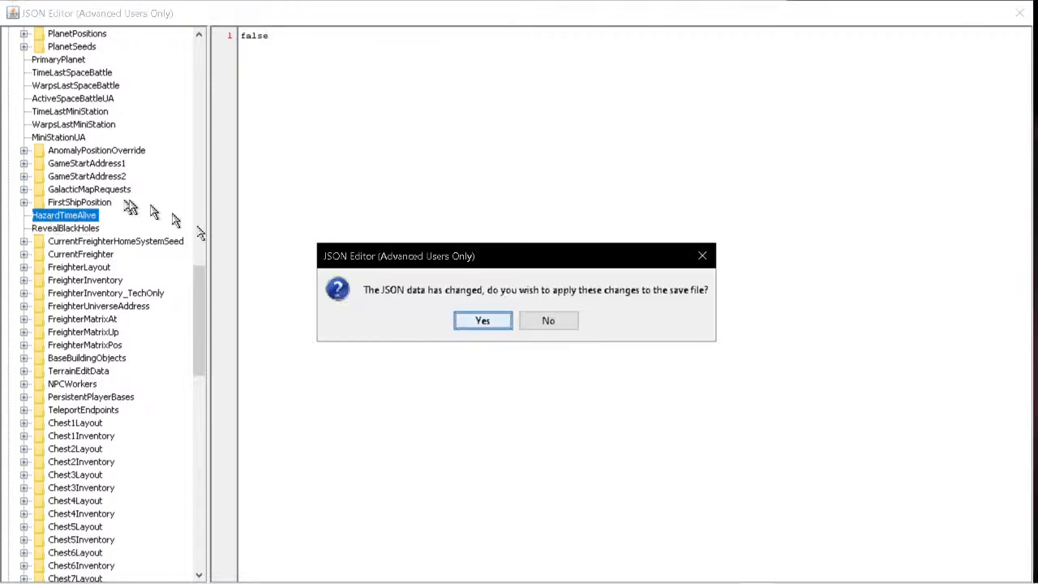
click(480, 321)
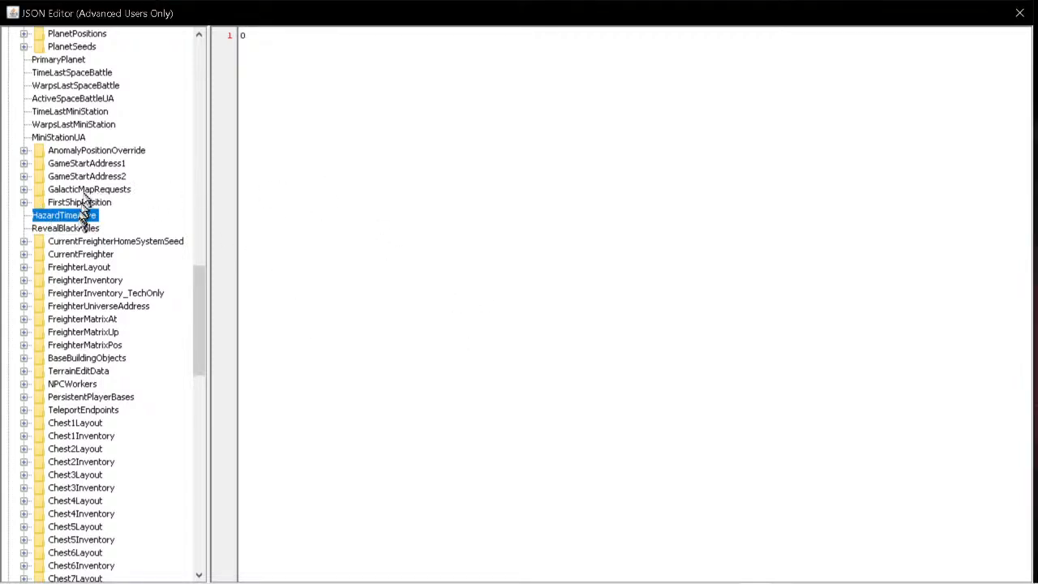
- Set the RevealBlackHoles value back to true, apply the change to the save file, and recheck the entry
click(89, 228)
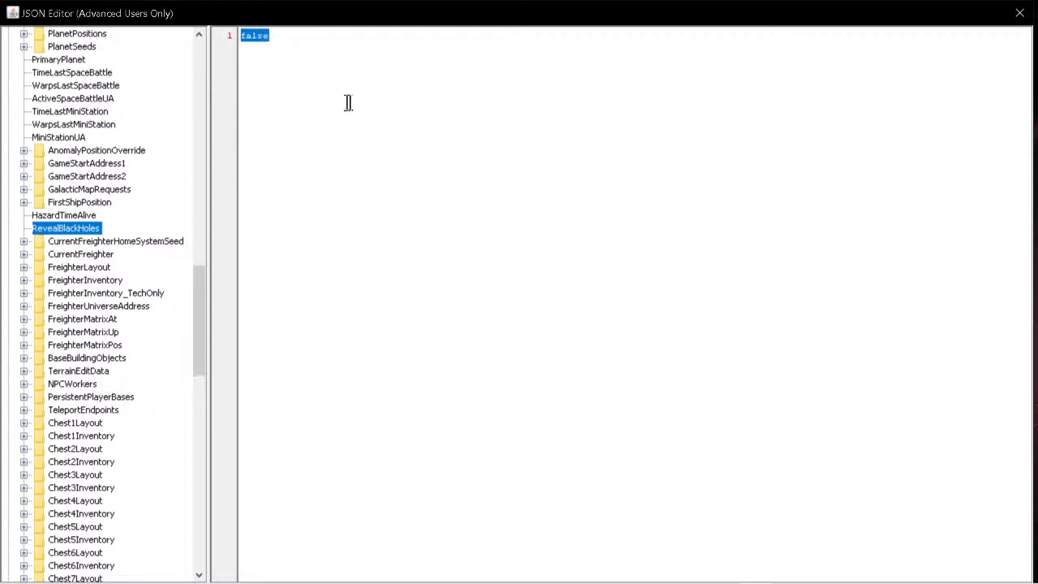
text(true)
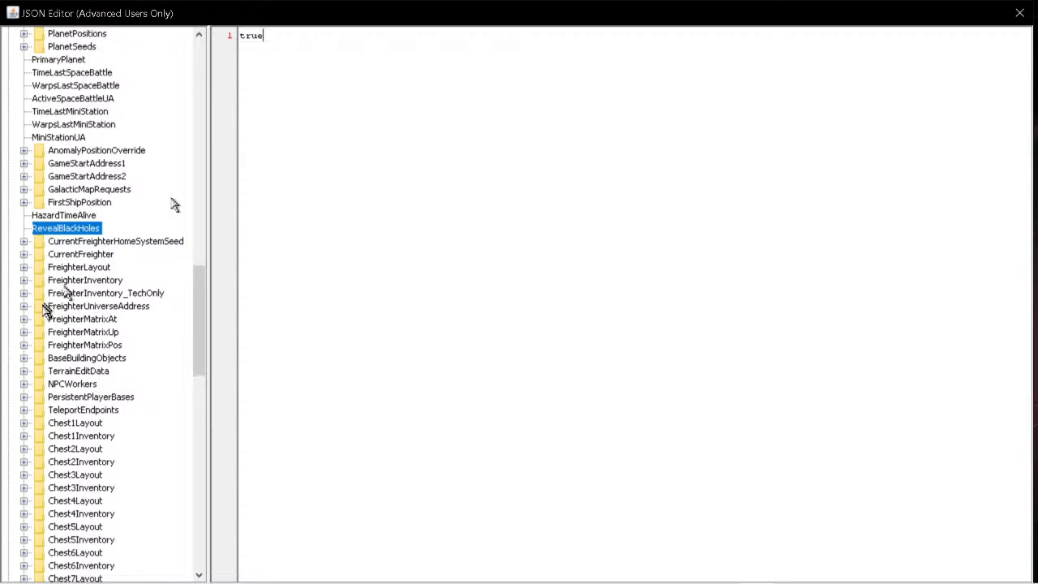
click(61, 215)
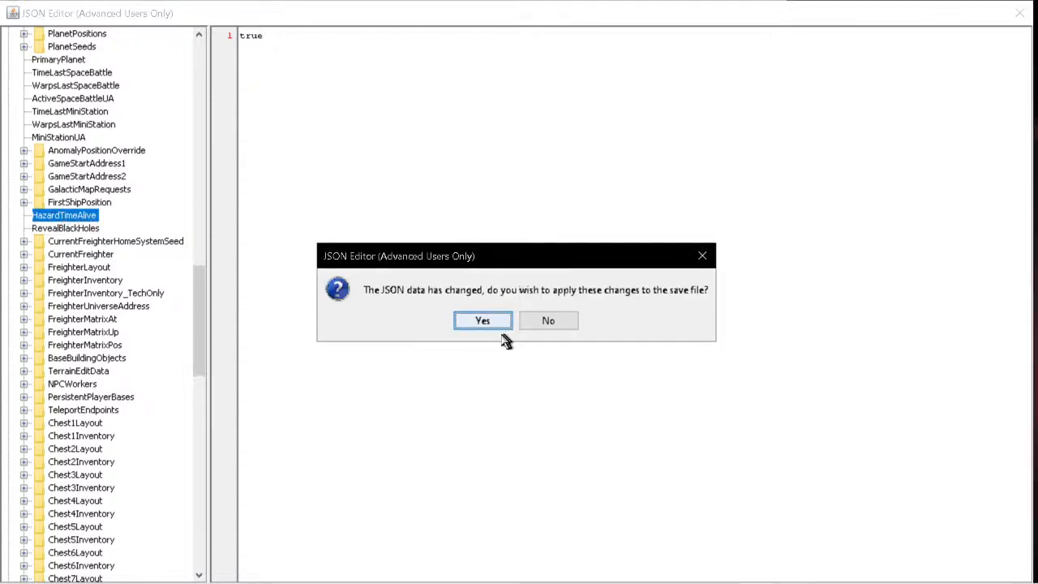
click(481, 319)
click(101, 230)
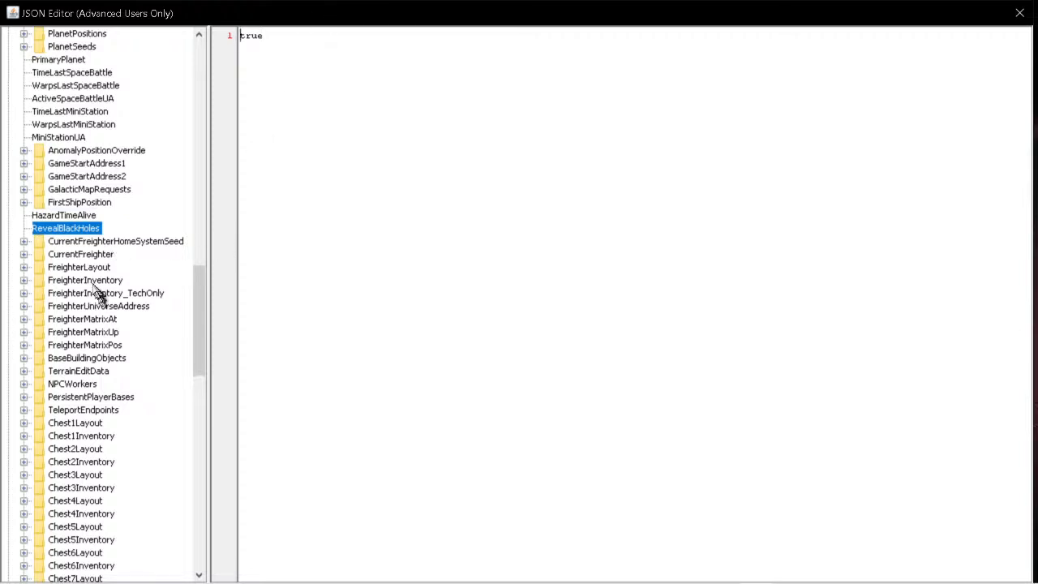
- Examine the freighter entries, including CurrentFreighterHomeSystemSeed, FreighterLayout and FreighterInventory, and the TerrainEditData entry under PlayerStateData
click(72, 246)
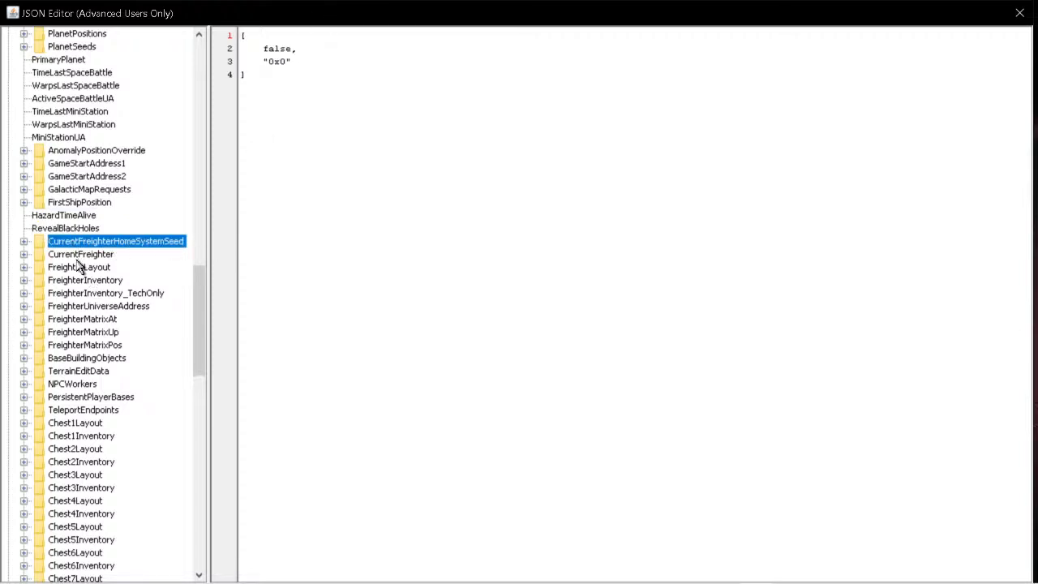
click(79, 256)
click(75, 268)
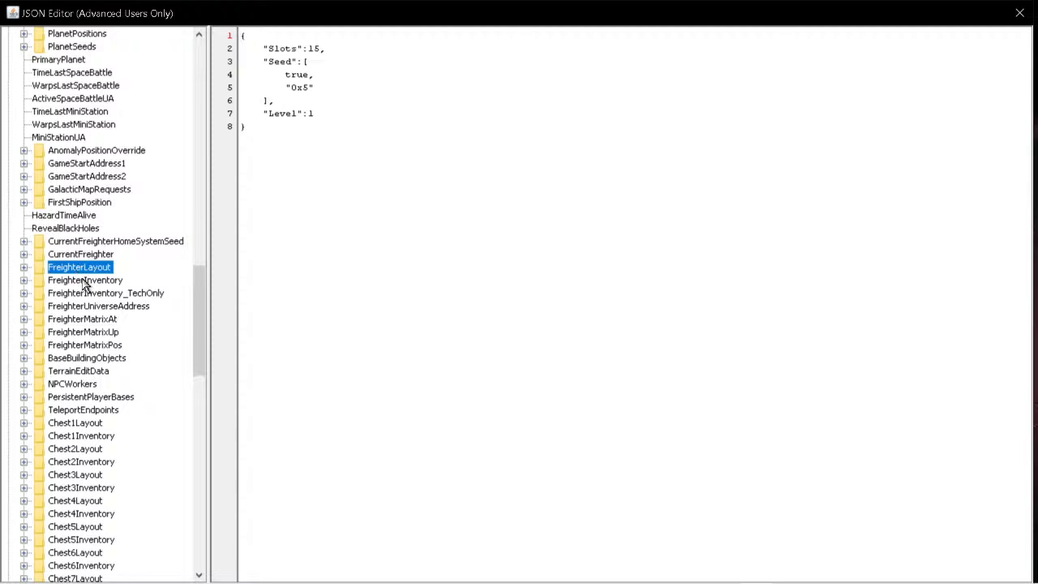
click(84, 281)
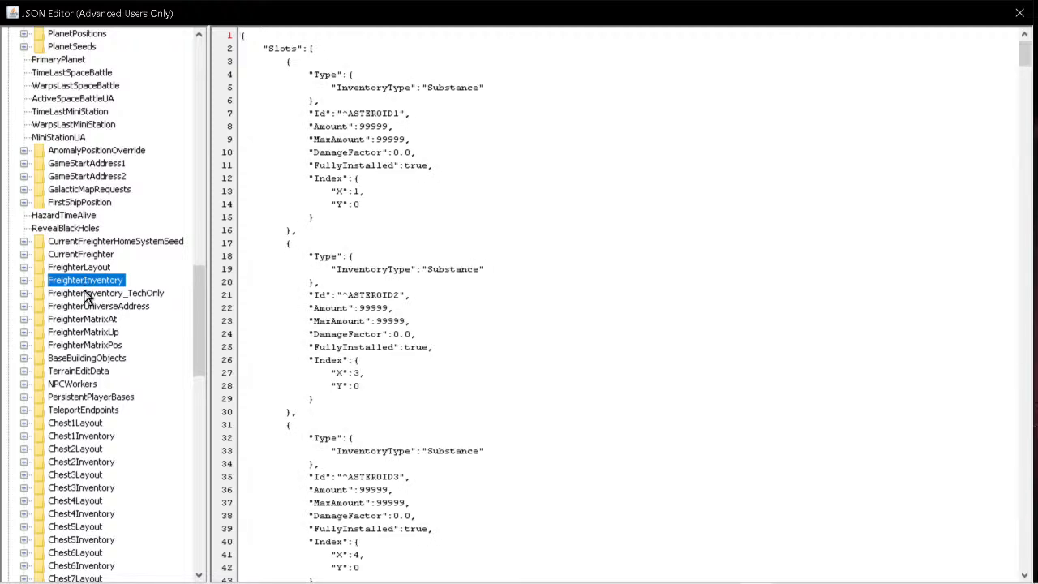
click(88, 294)
click(87, 306)
click(84, 372)
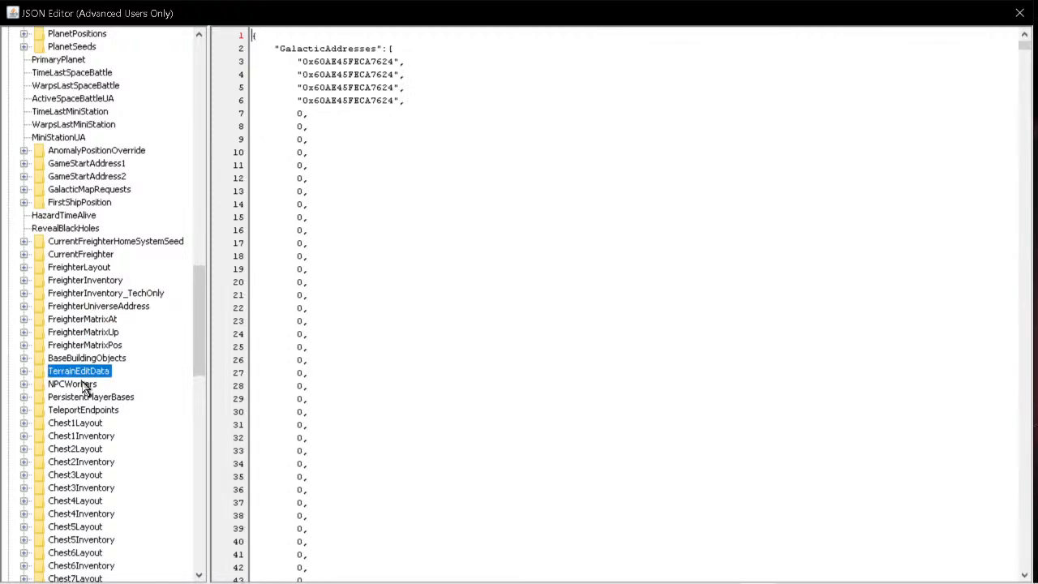
- Examine the object records in the BaseBuildingObjects entry
click(81, 359)
scroll(464, 217, down, 4)
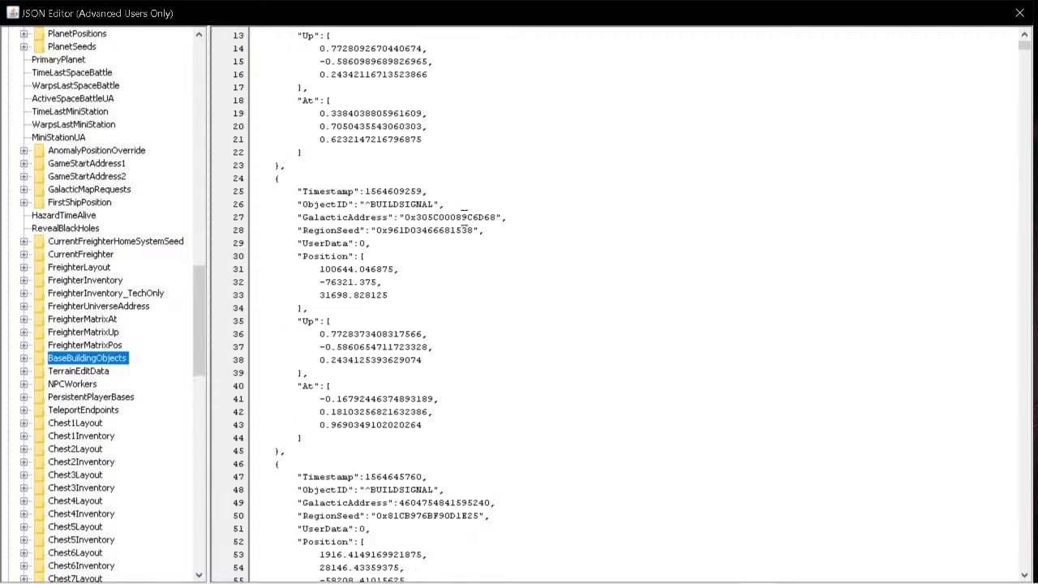
scroll(464, 213, down, 13)
scroll(462, 217, up, 13)
scroll(458, 217, up, 4)
scroll(181, 332, up, 3)
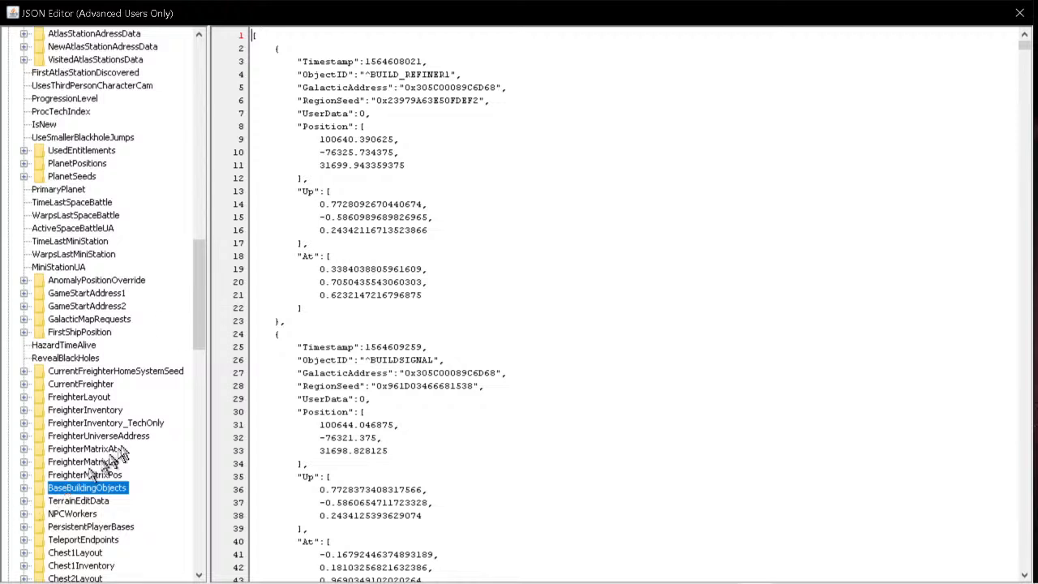
scroll(114, 458, down, 4)
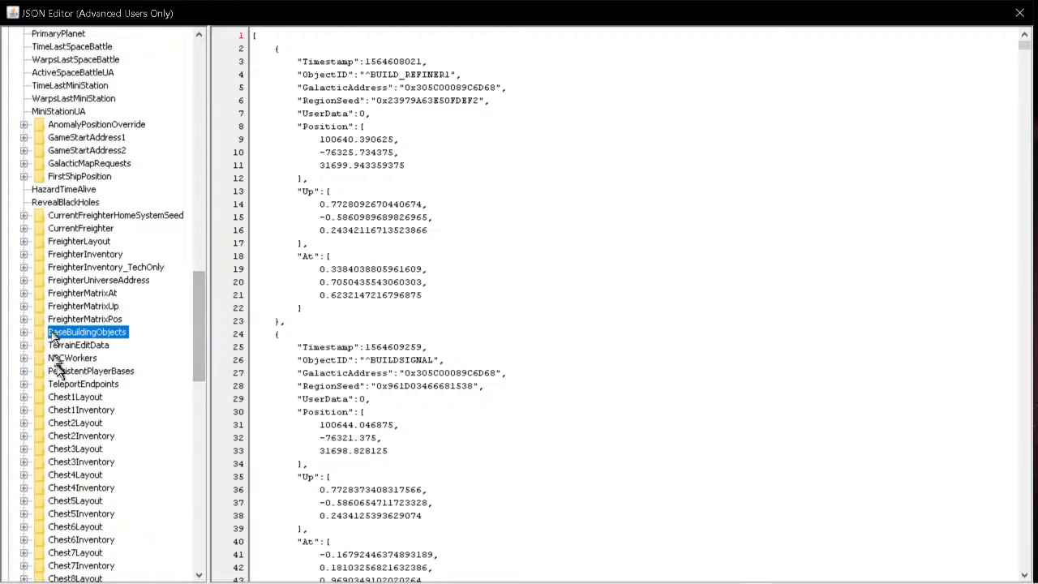
- Close the JSON editor and switch to the Slot 1 NORMAL save without saving the Slot 2 data
click(1021, 16)
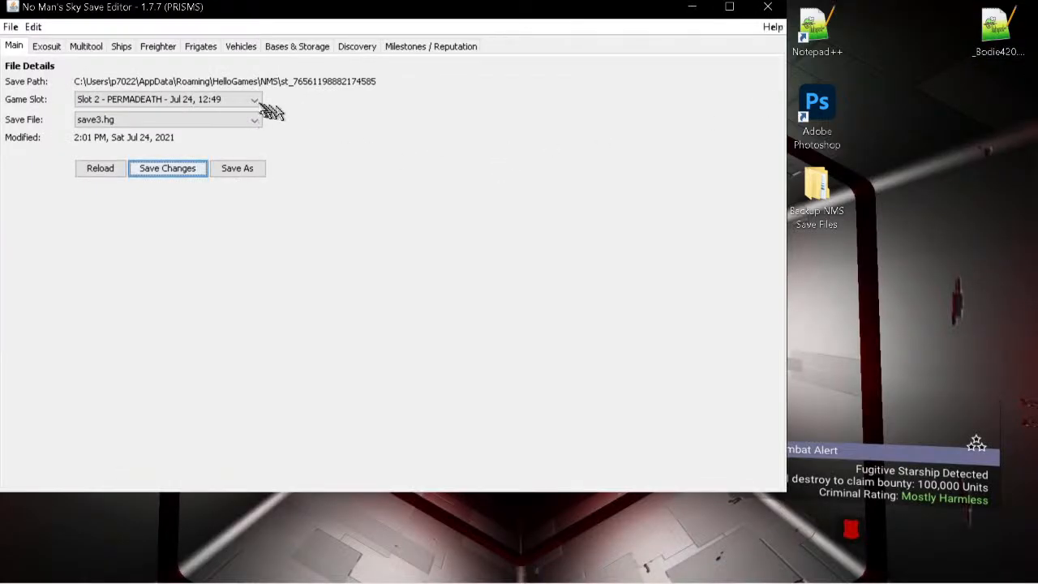
click(187, 100)
click(154, 116)
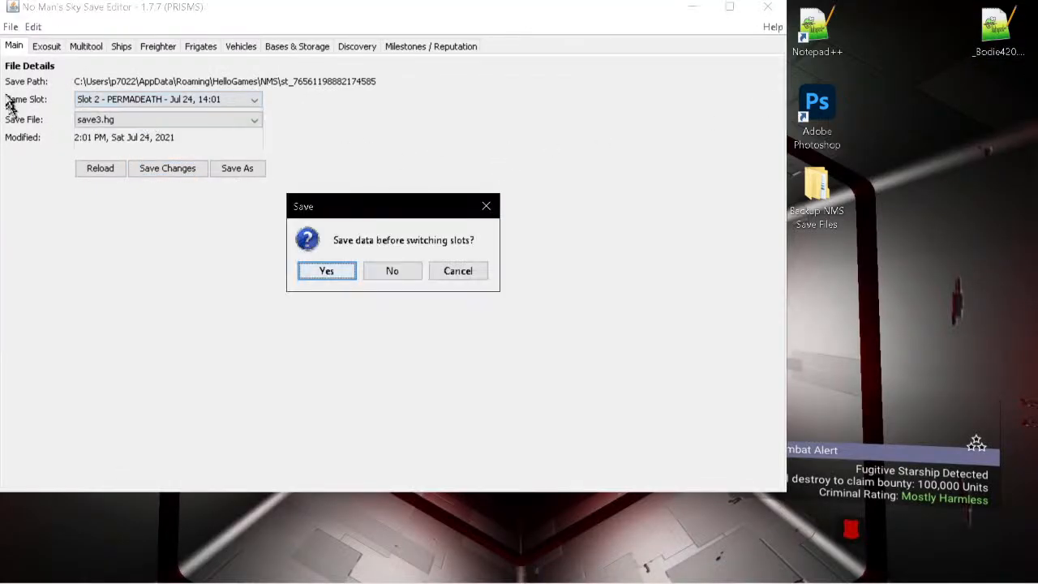
click(413, 273)
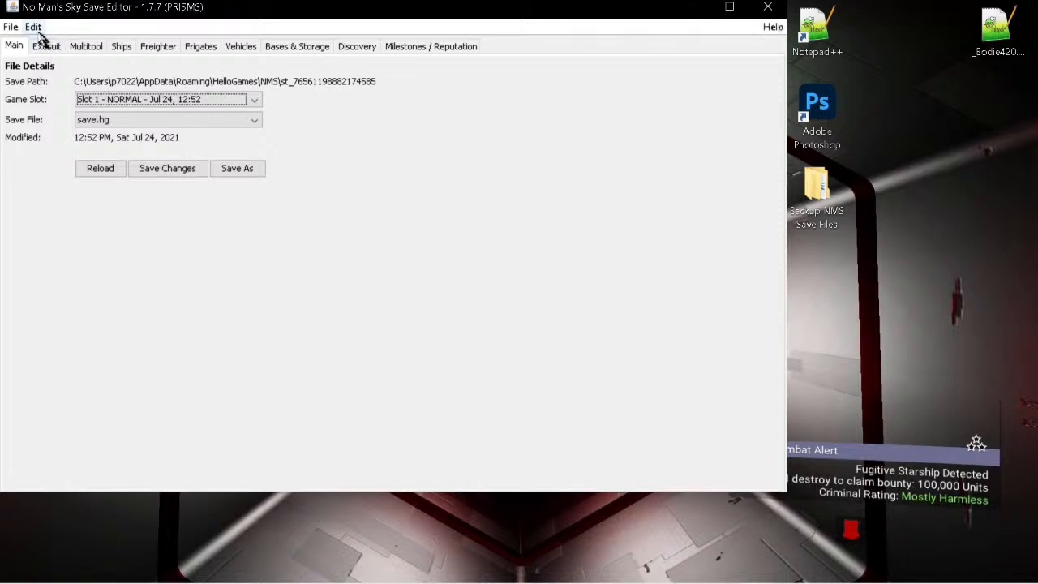
click(33, 28)
click(633, 195)
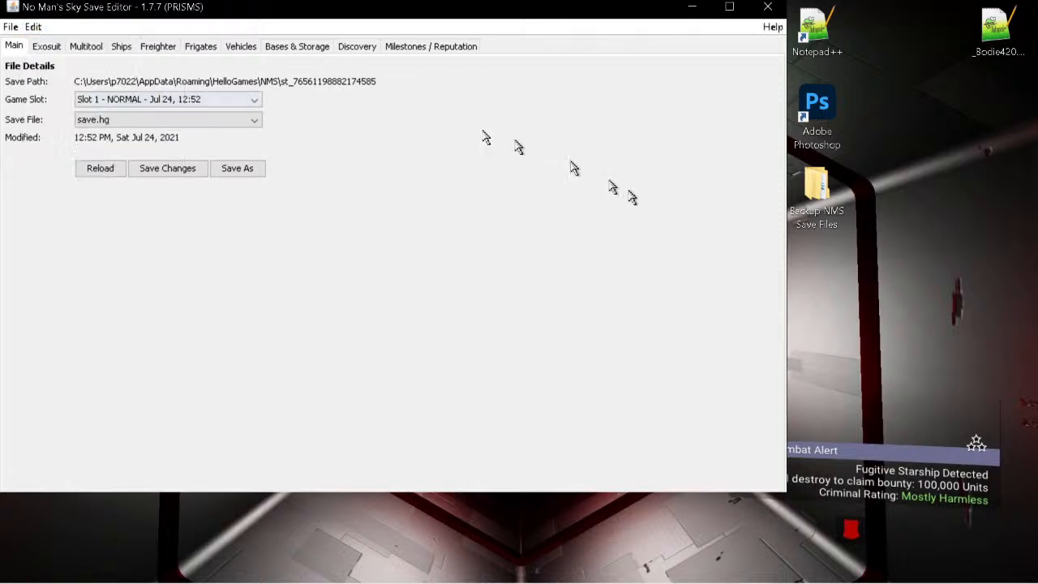
click(254, 102)
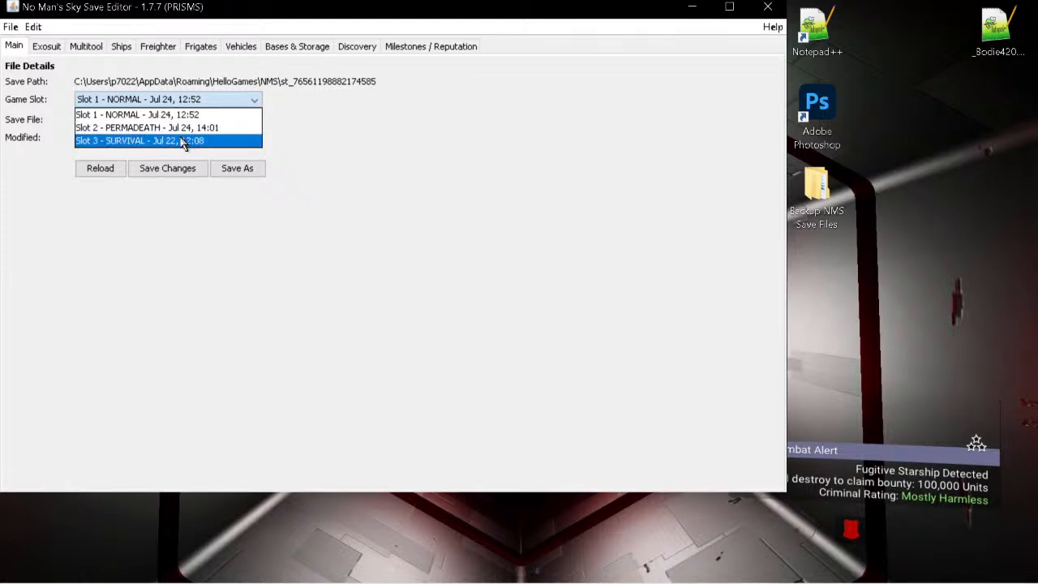
click(354, 156)
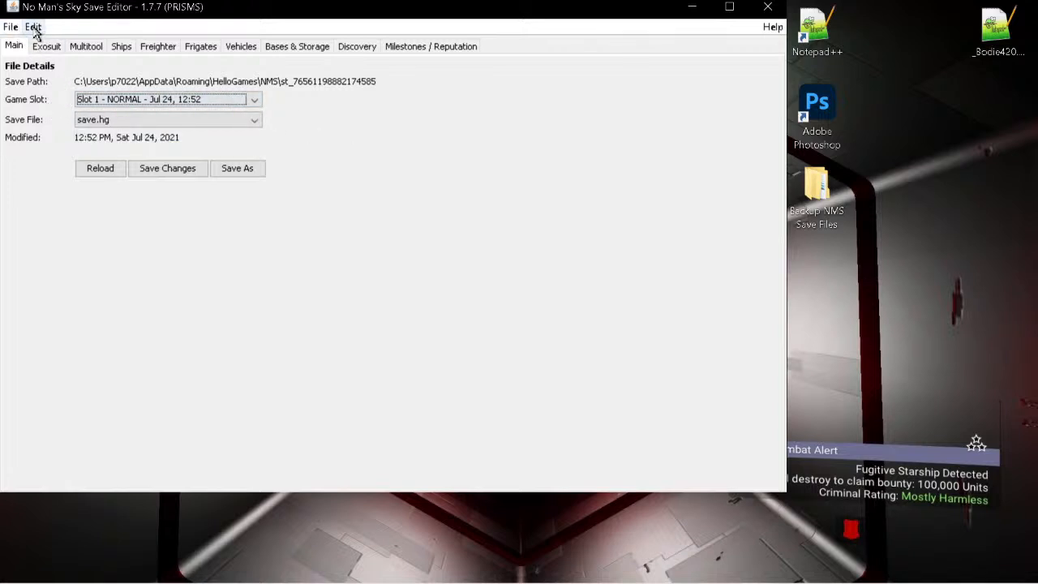
click(34, 28)
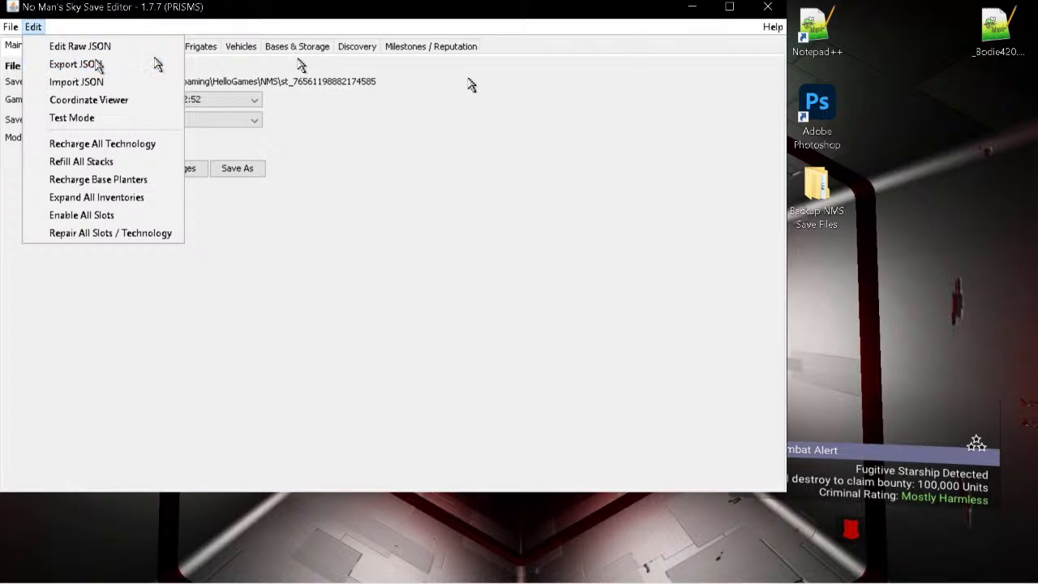
click(592, 188)
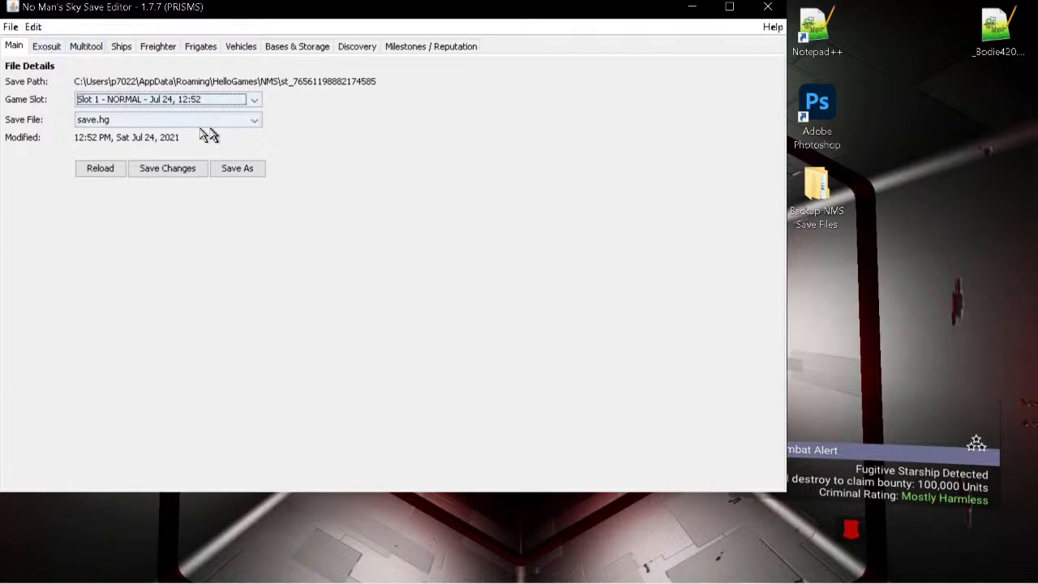
- Copy the entire BaseBuildingObjects content from the raw JSON of the Slot 1 save and close the JSON editor
click(33, 27)
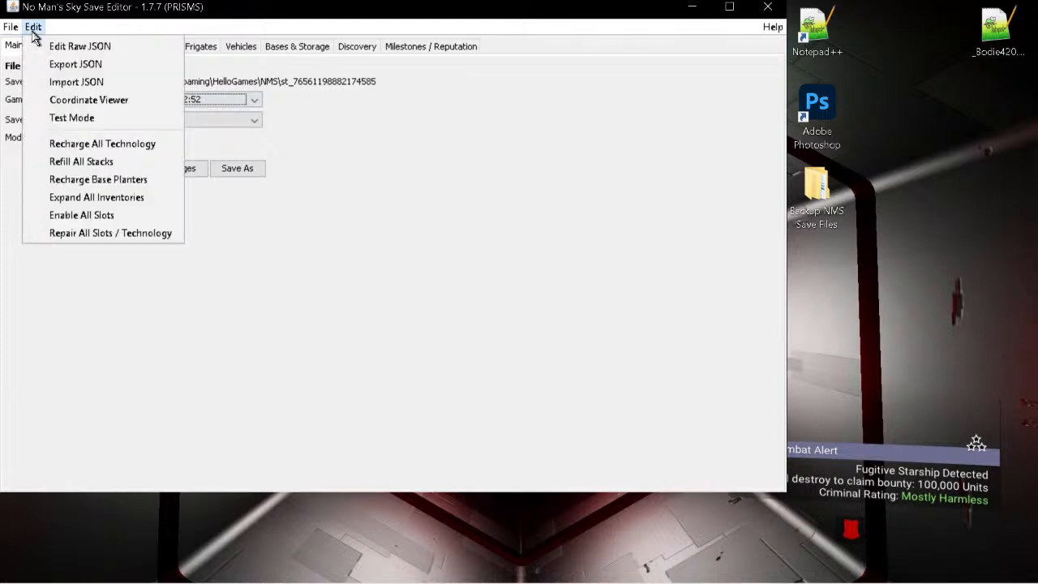
click(76, 50)
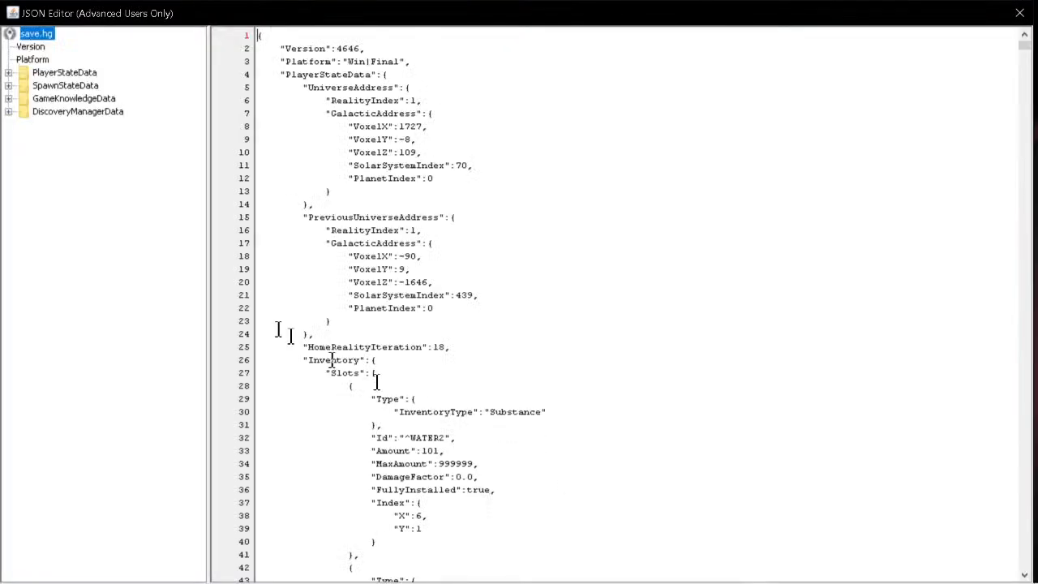
click(8, 72)
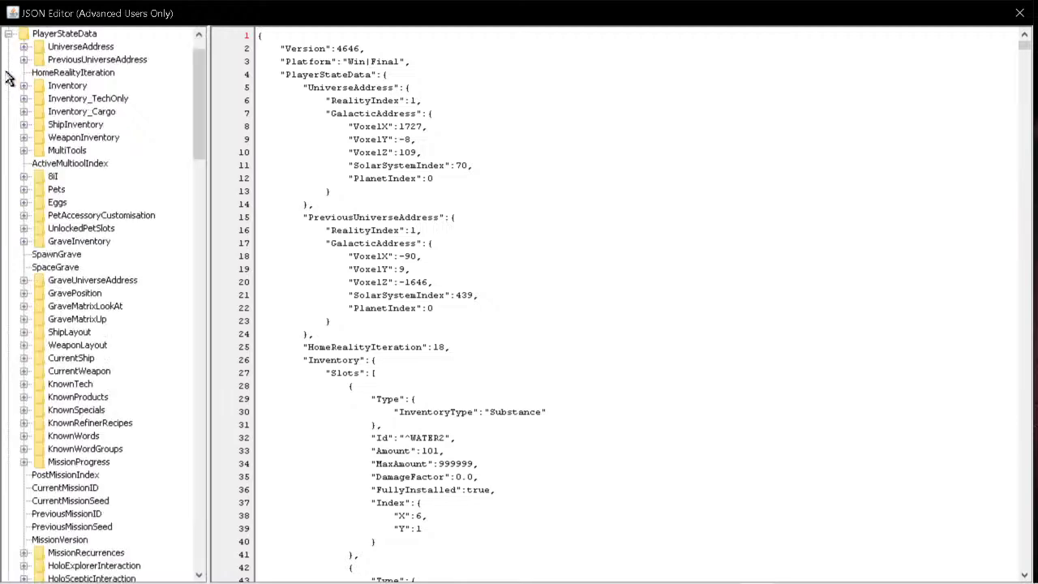
scroll(114, 386, down, 4)
scroll(115, 381, down, 20)
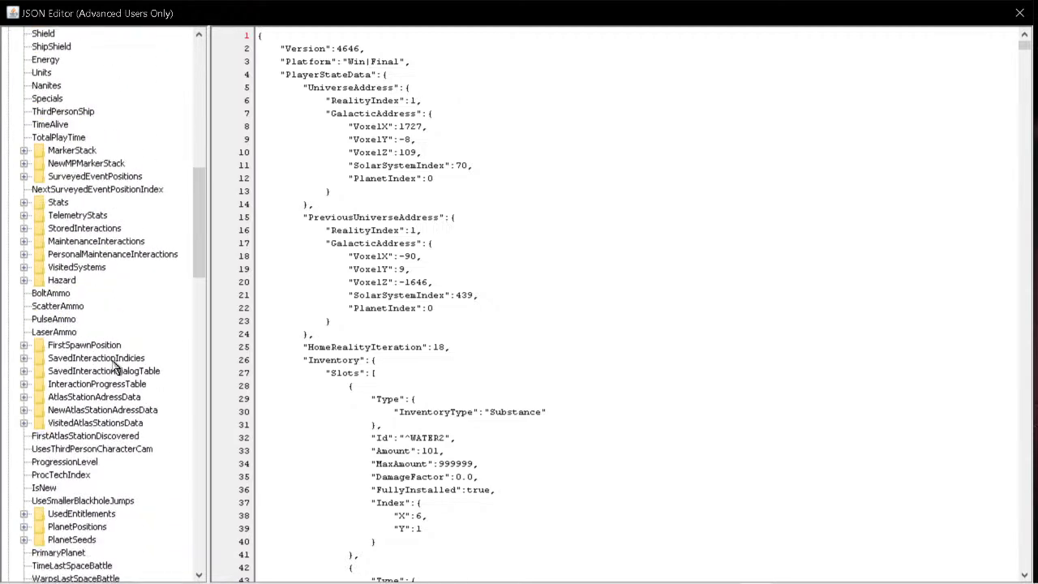
scroll(114, 367, down, 3)
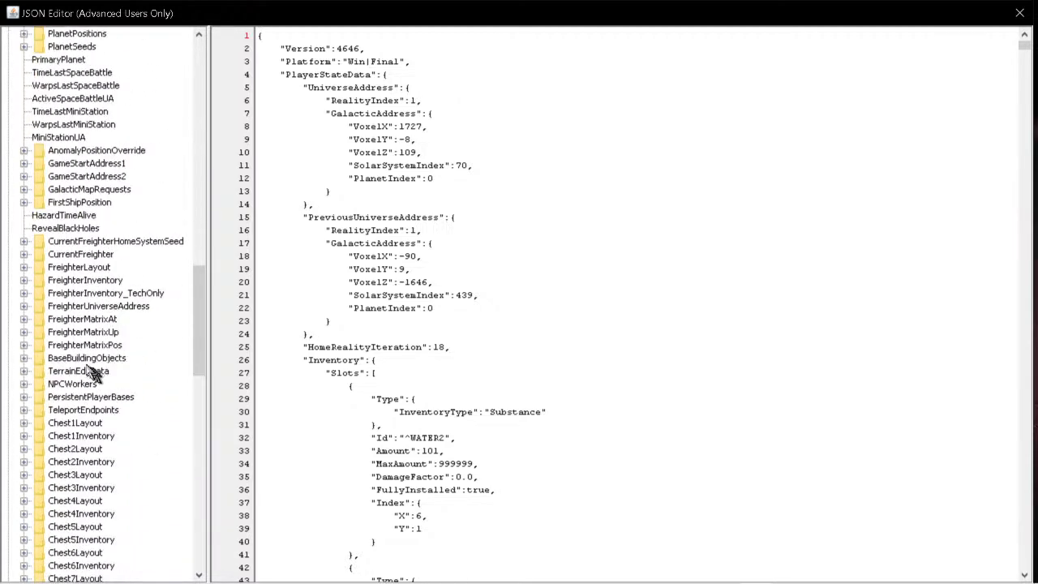
click(79, 360)
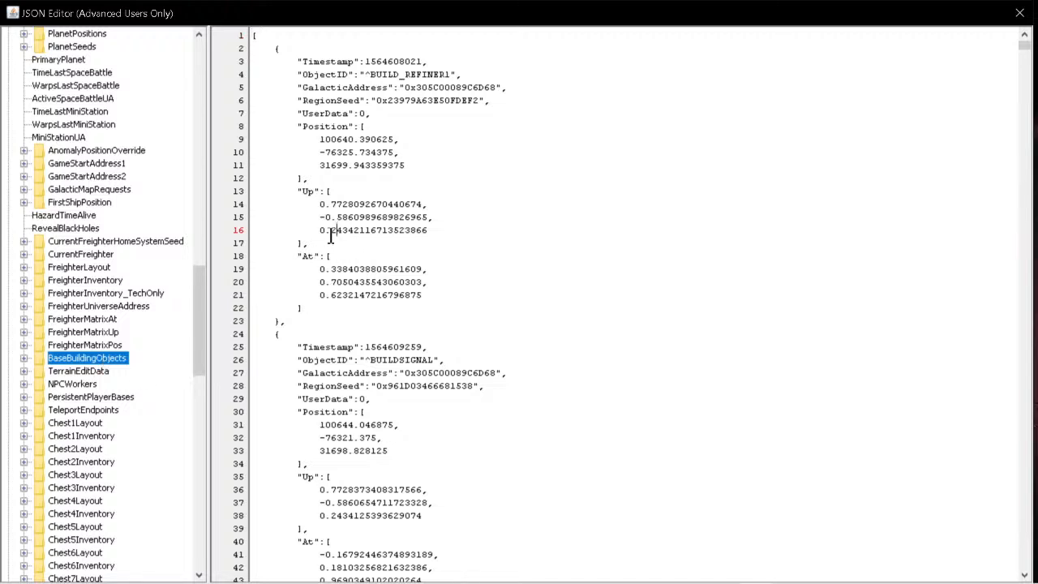
key(ctrl+a)
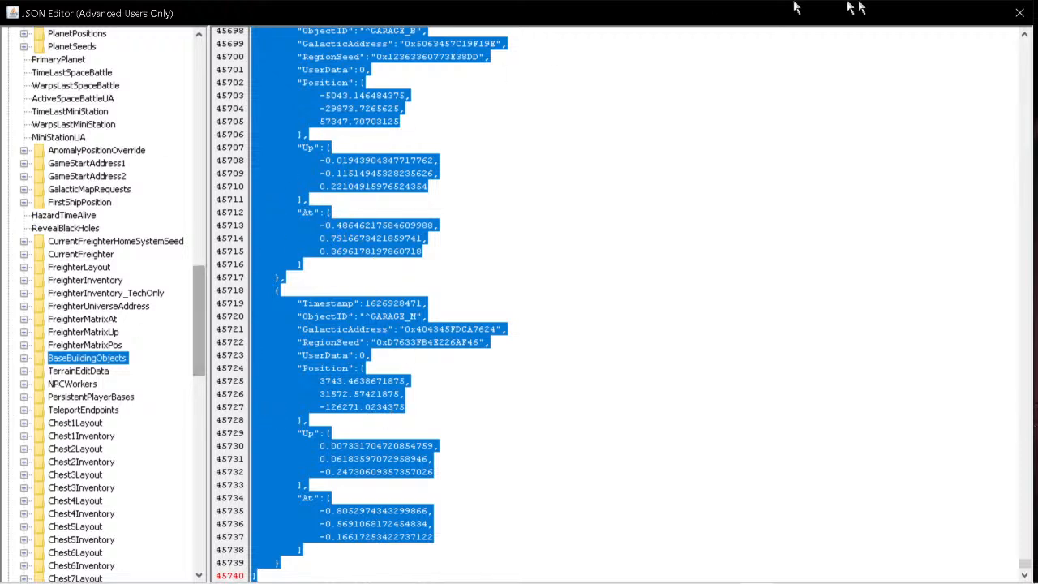
click(1020, 13)
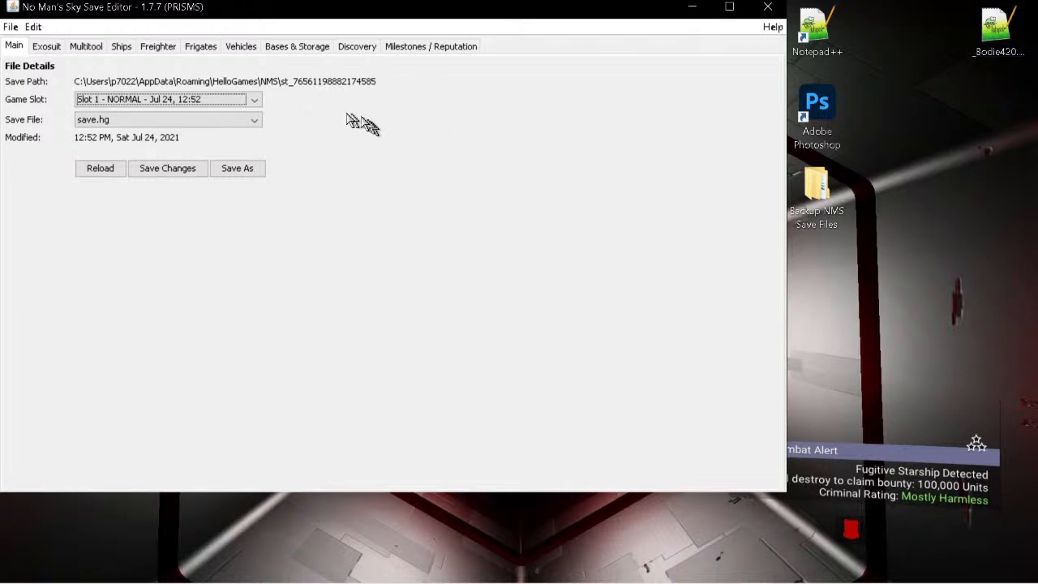
- Switch to the Slot 3 SURVIVAL save and open its BaseBuildingObjects entry in the raw JSON
click(251, 111)
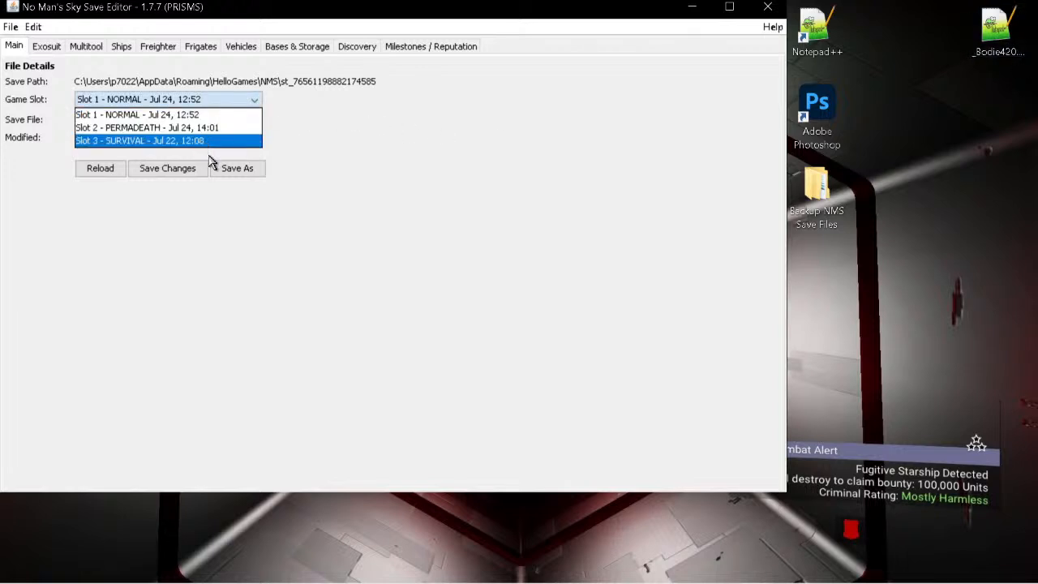
click(213, 140)
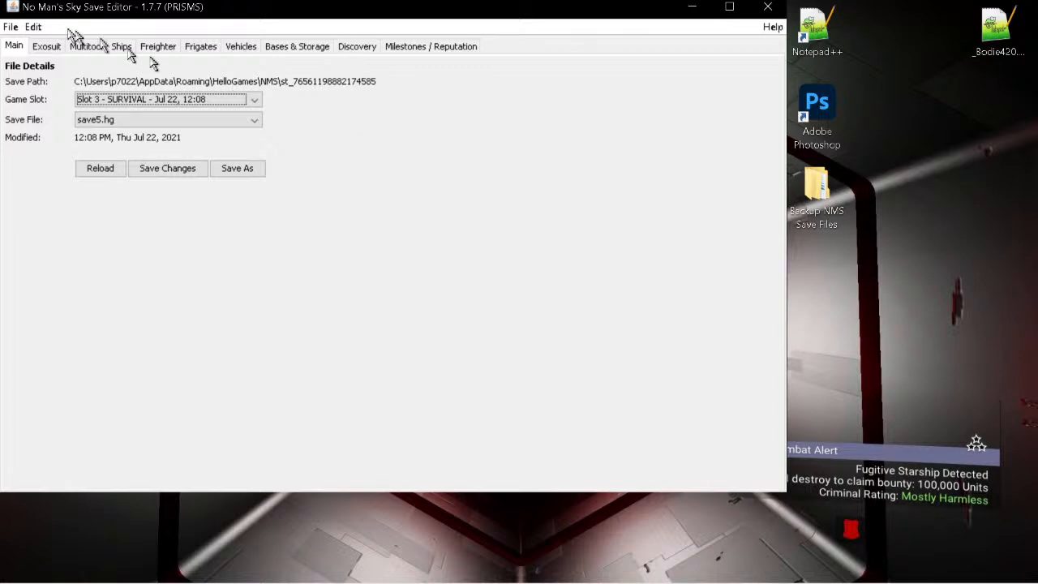
click(32, 28)
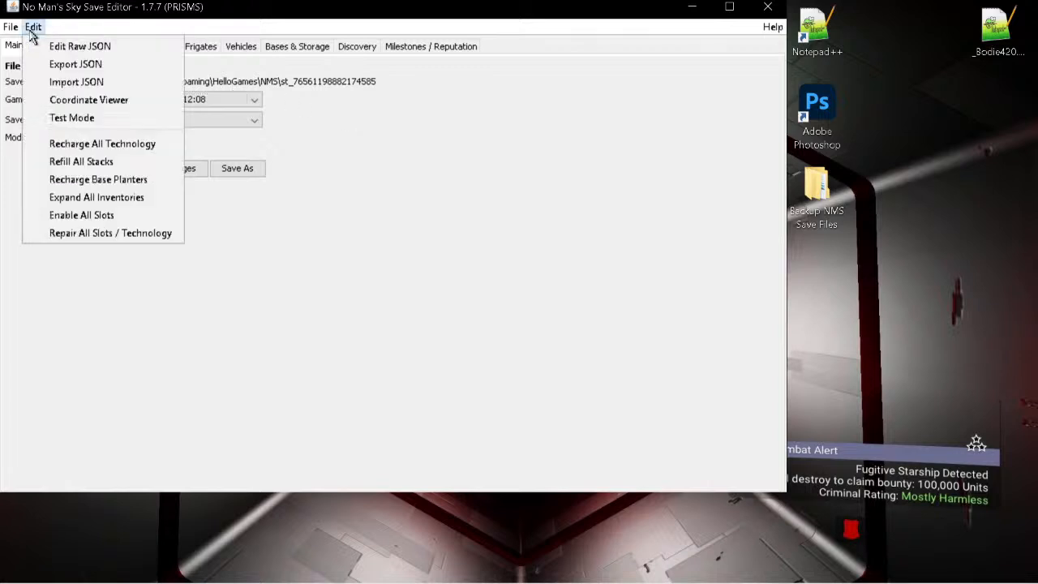
key(Return)
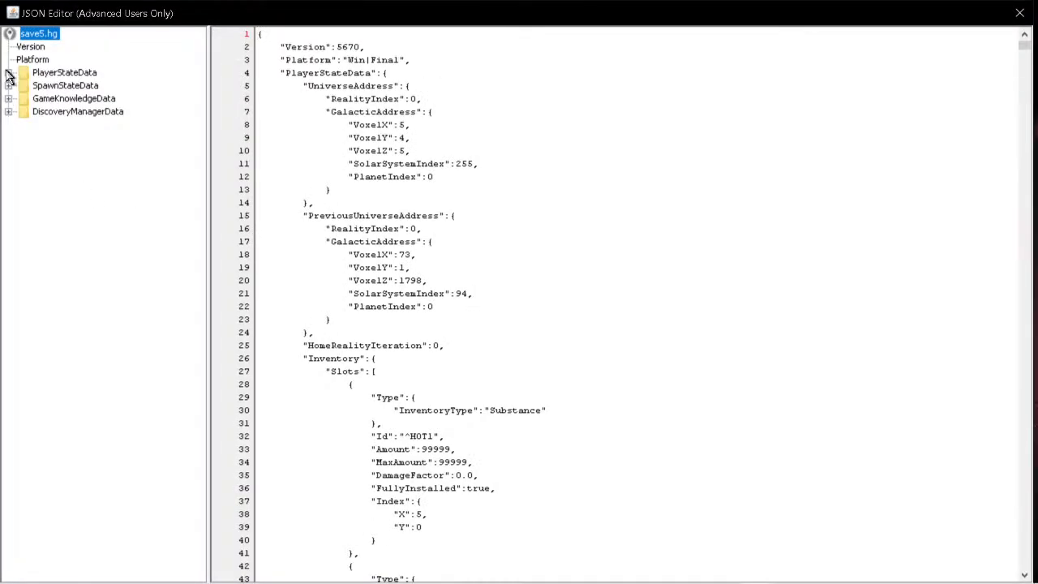
click(8, 73)
scroll(104, 253, down, 9)
scroll(104, 253, down, 18)
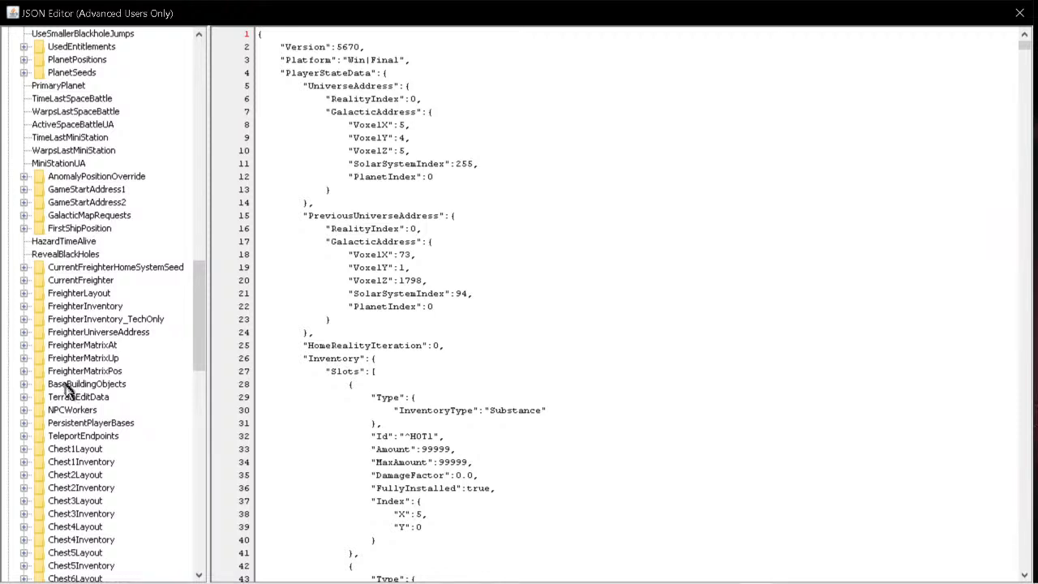
click(70, 386)
- Replace all of Slot 3's BaseBuildingObjects content with the copied Slot 1 data and apply the change to the save file
click(361, 280)
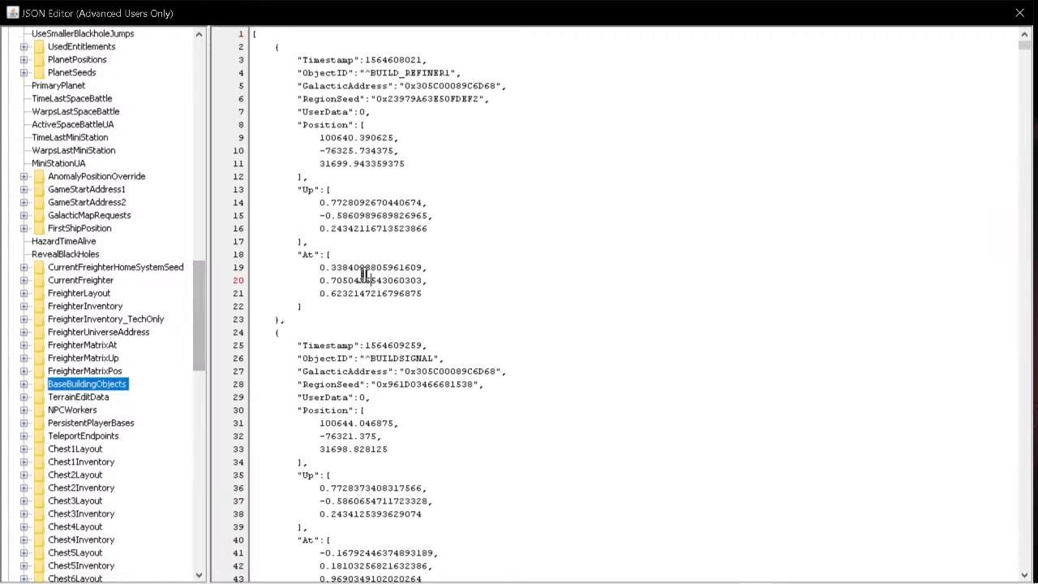
key(ctrl+a)
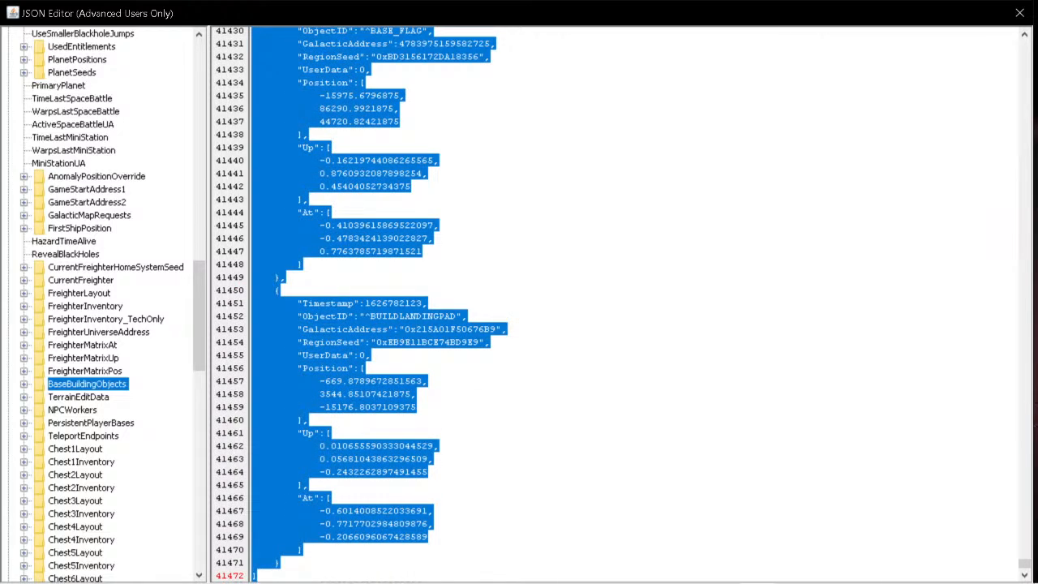
key(ctrl+v)
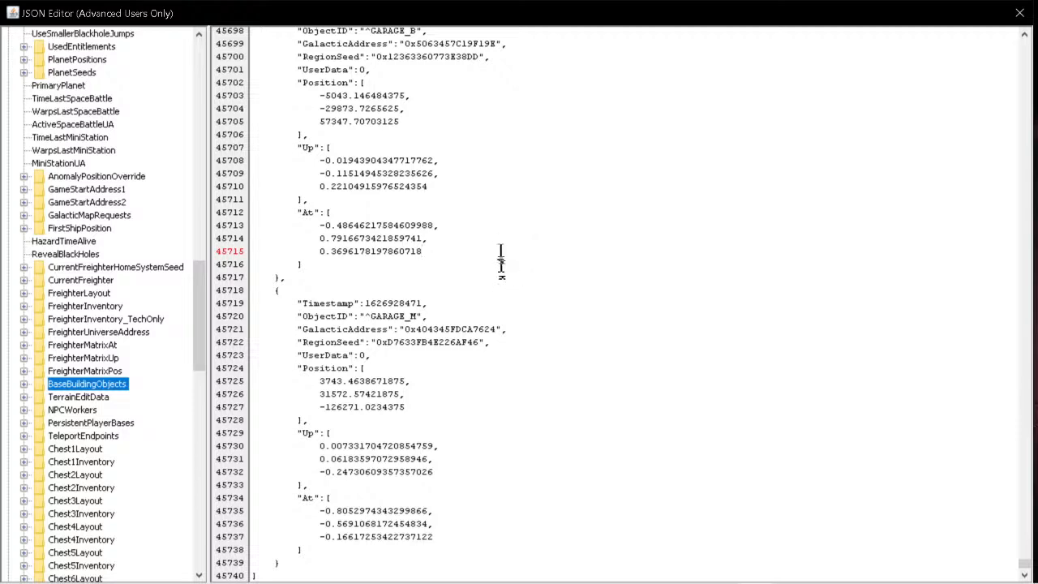
scroll(503, 227, up, 11)
scroll(478, 199, down, 7)
scroll(479, 199, down, 4)
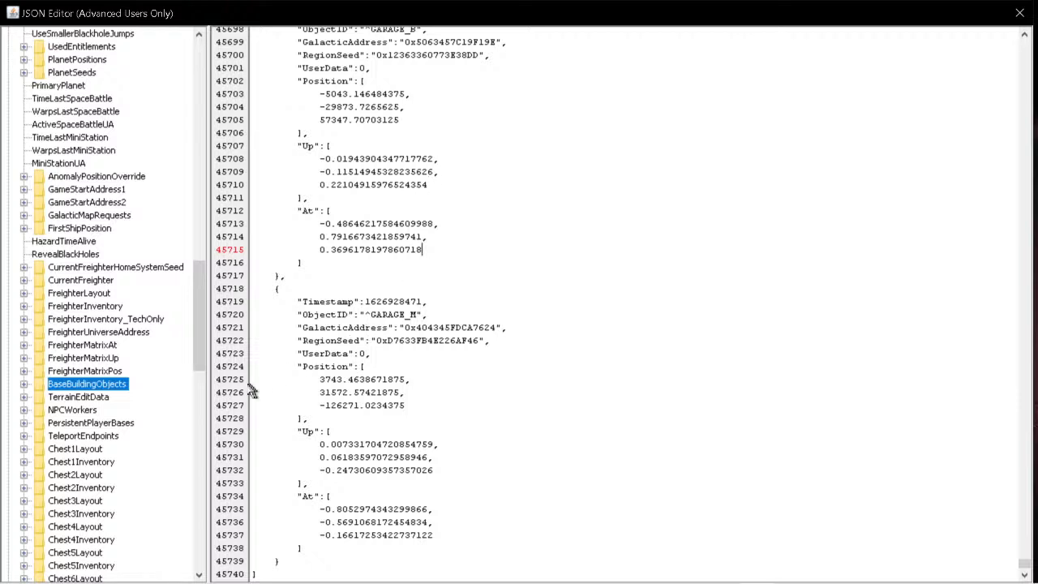
scroll(81, 413, down, 2)
click(81, 359)
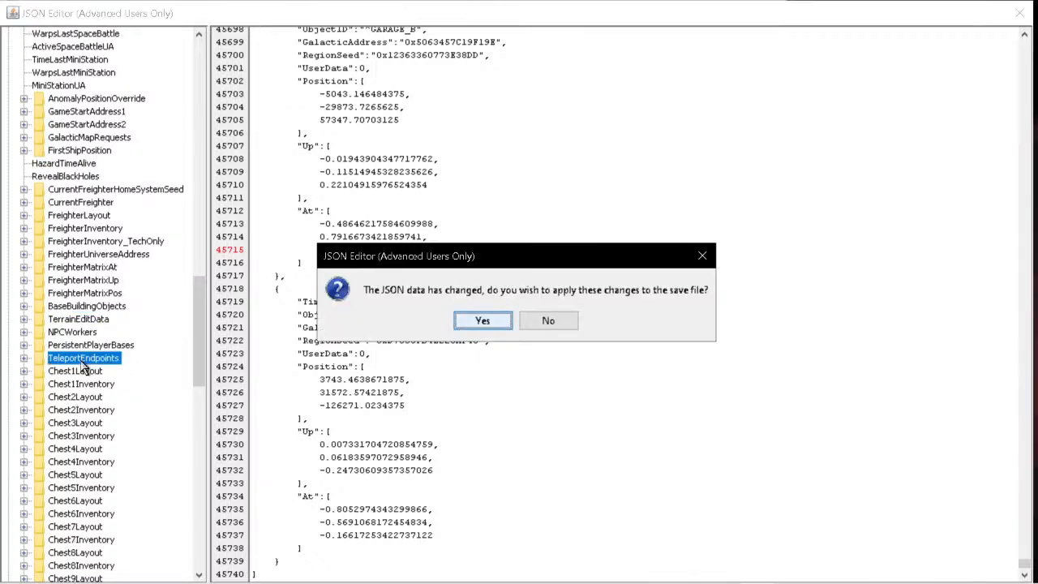
click(509, 321)
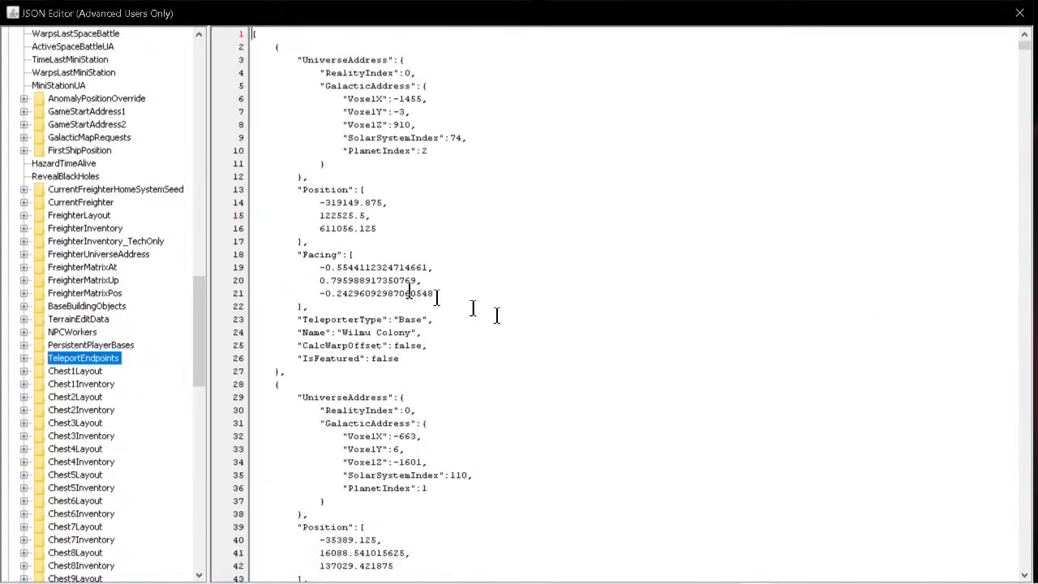
scroll(132, 343, down, 3)
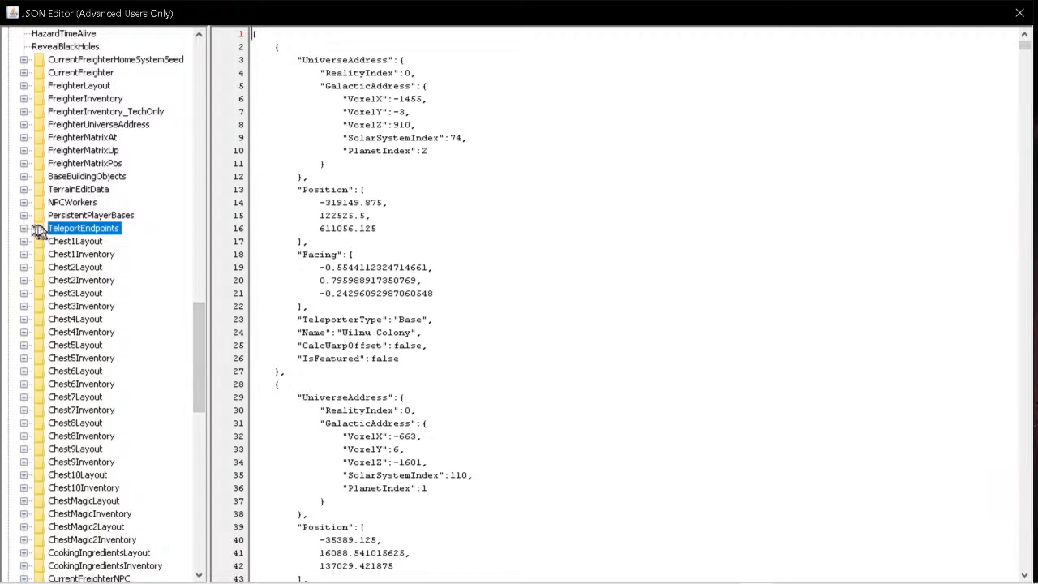
- Examine the Chest1Layout and ShipOwnership entries in the raw JSON, trying a selection of all the ship ownership data
click(72, 243)
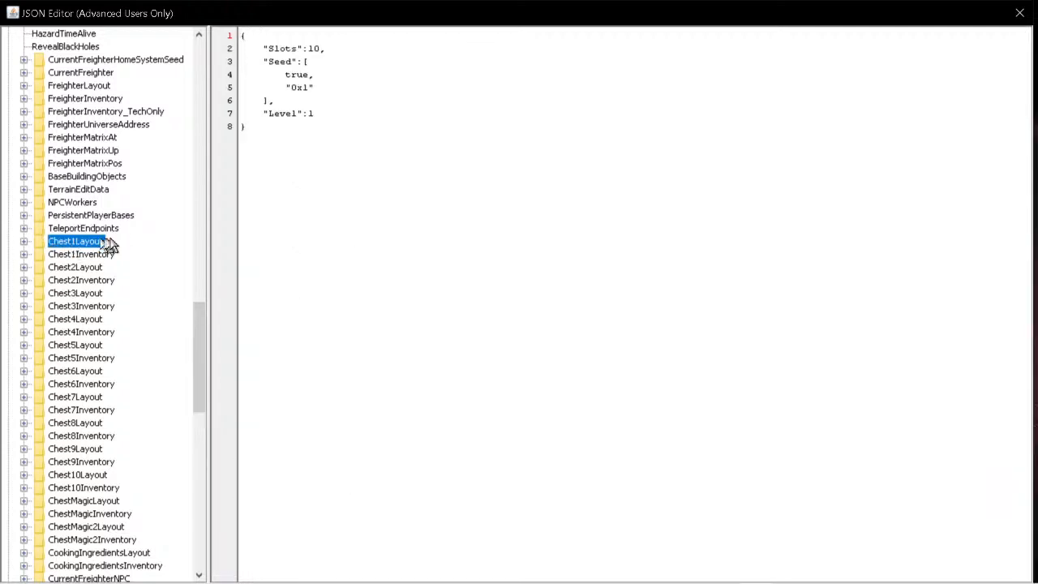
scroll(81, 296, down, 5)
scroll(127, 357, down, 1)
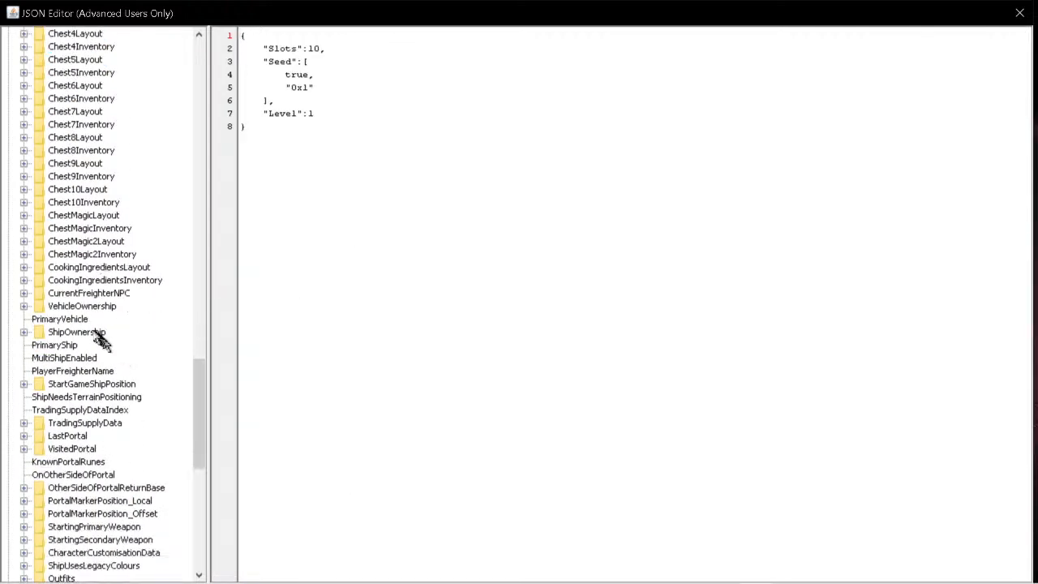
click(95, 332)
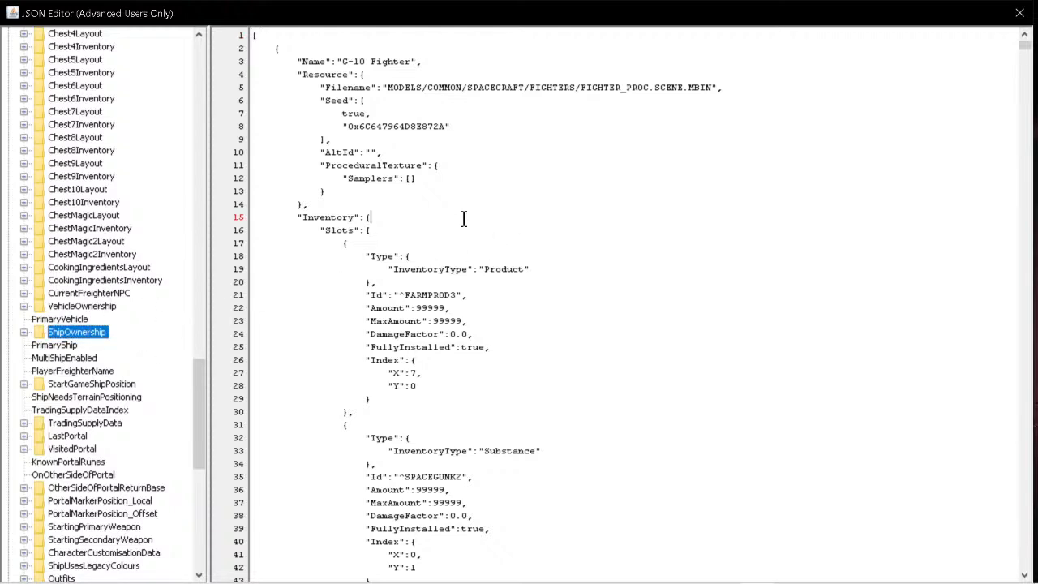
key(ctrl+a)
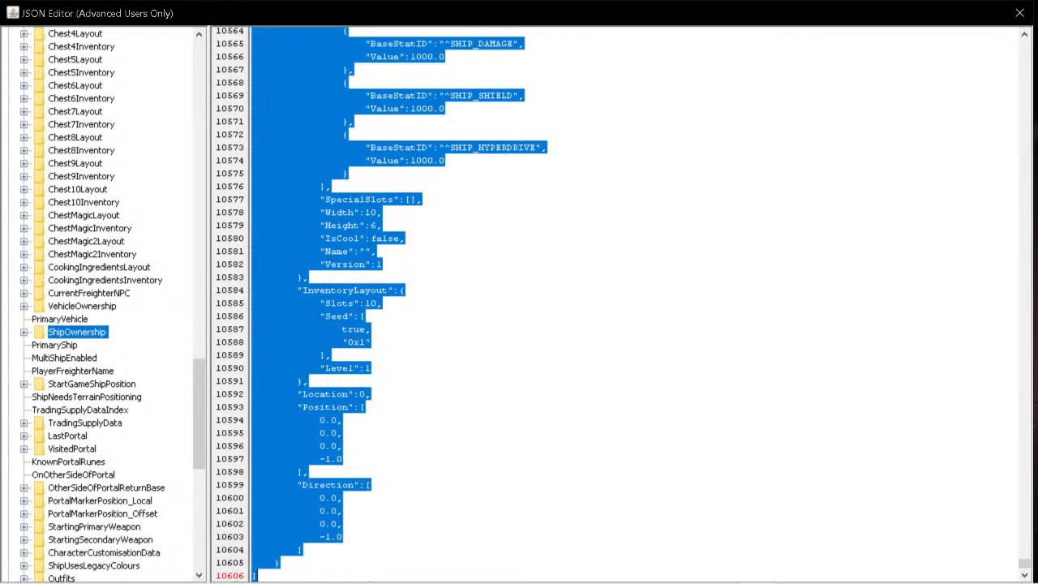
click(286, 279)
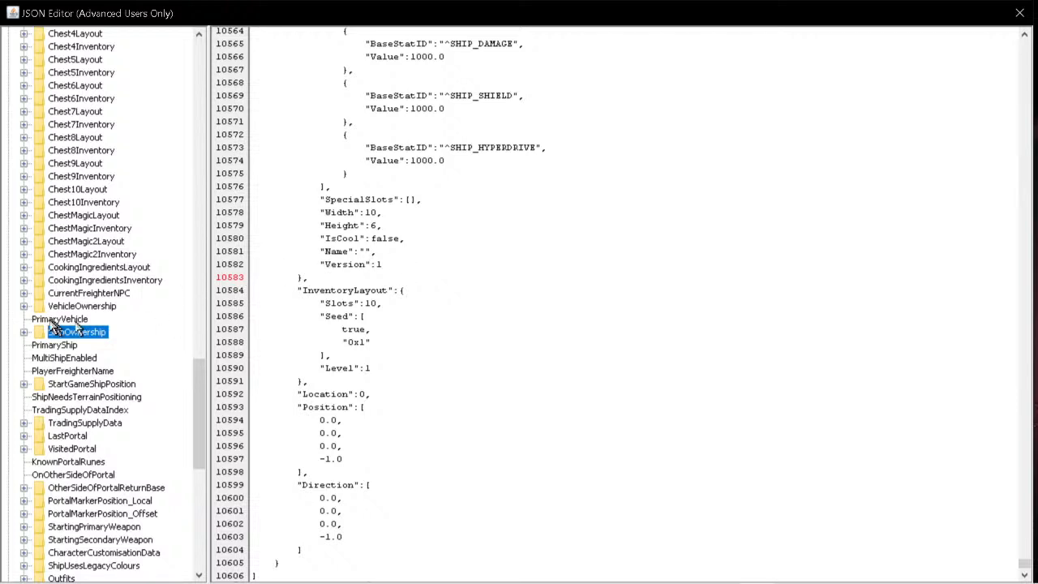
- Copy all the JSON of ship entry [2] under ShipOwnership in the Slot 3 save and close the JSON editor
click(24, 333)
click(70, 371)
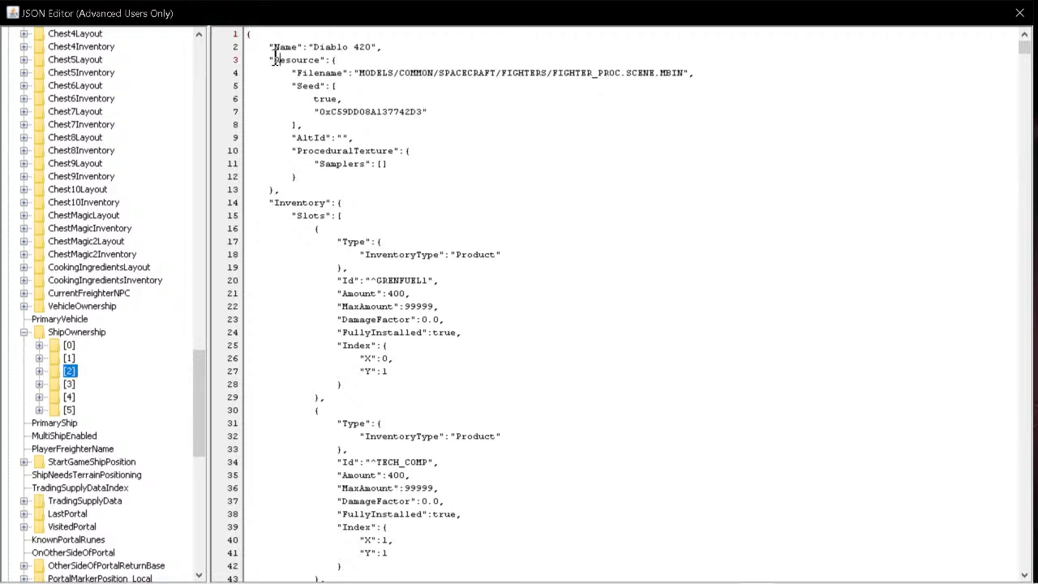
key(ctrl+a)
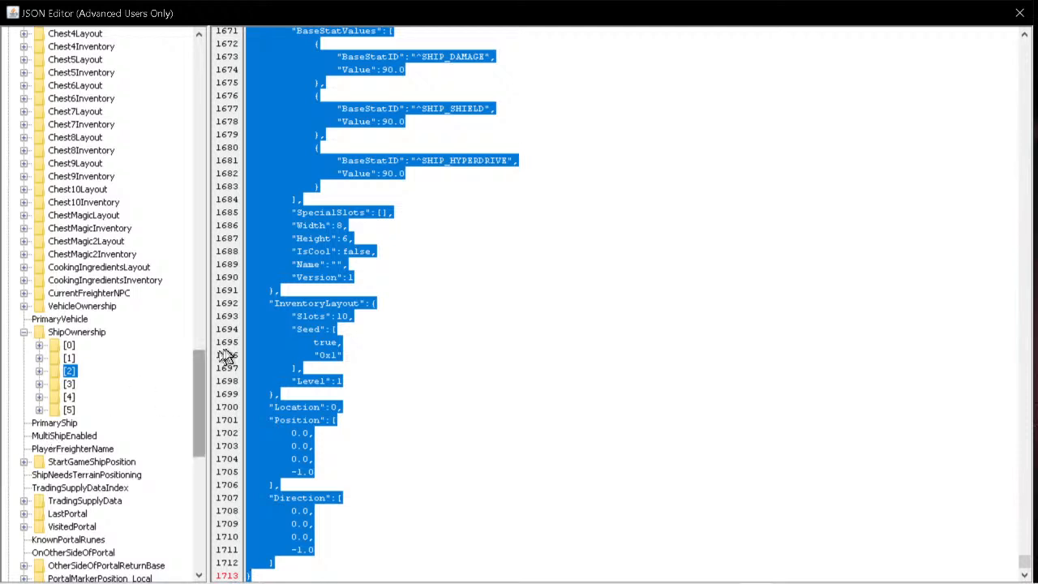
click(1019, 13)
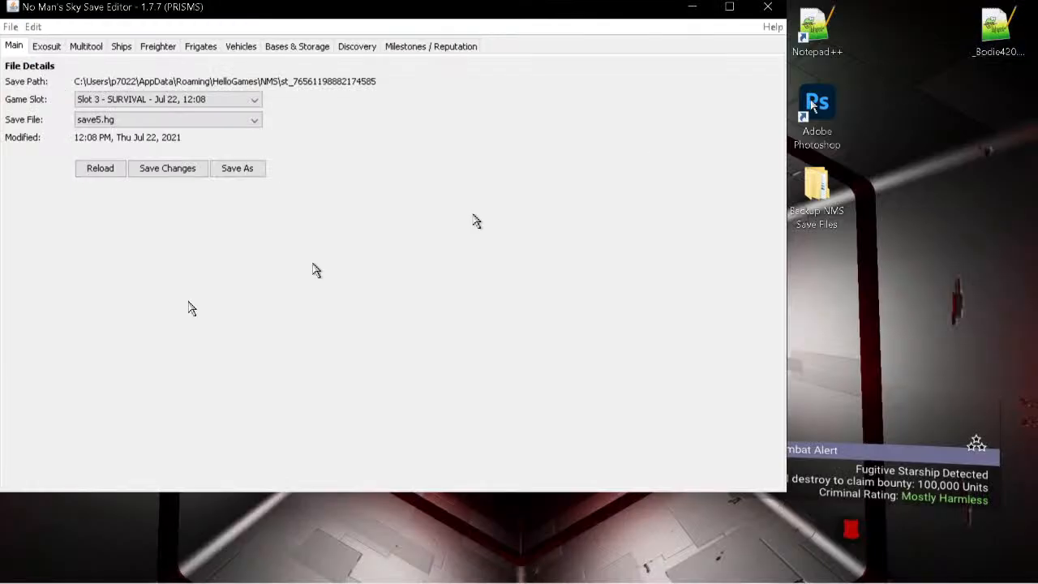
- Switch to the Slot 1 NORMAL save and open its raw JSON
click(252, 103)
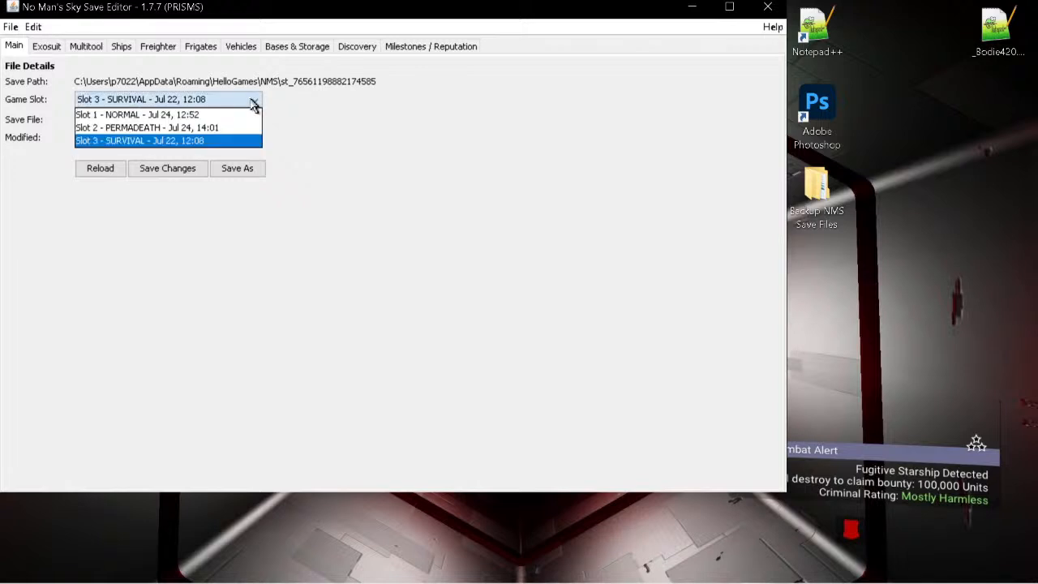
click(151, 119)
click(389, 267)
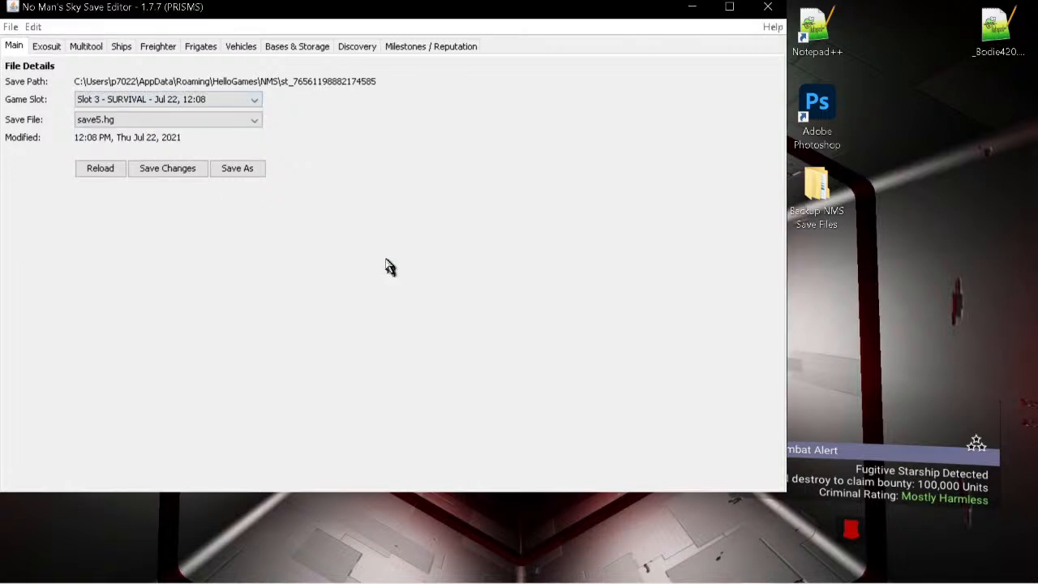
click(33, 27)
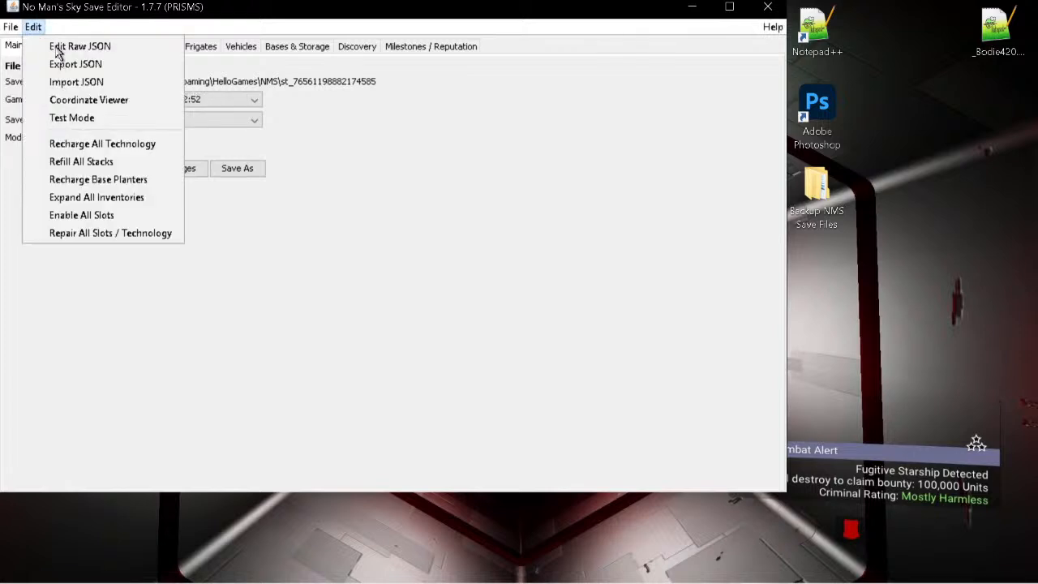
click(59, 47)
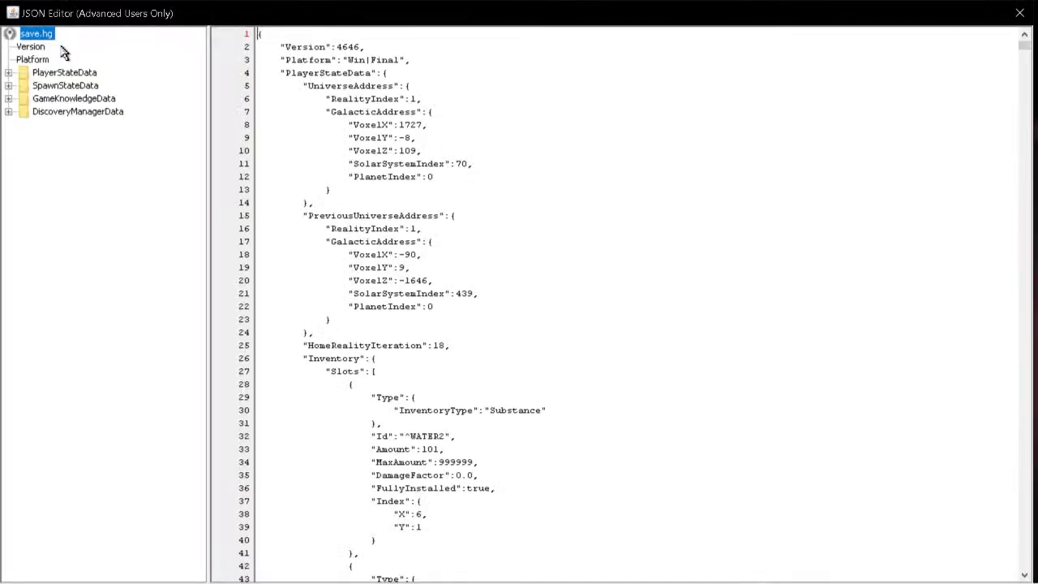
- Locate ShipOwnership within PlayerStateData and view the data of ship entry [2]
click(9, 72)
scroll(260, 351, down, 5)
scroll(32, 331, down, 20)
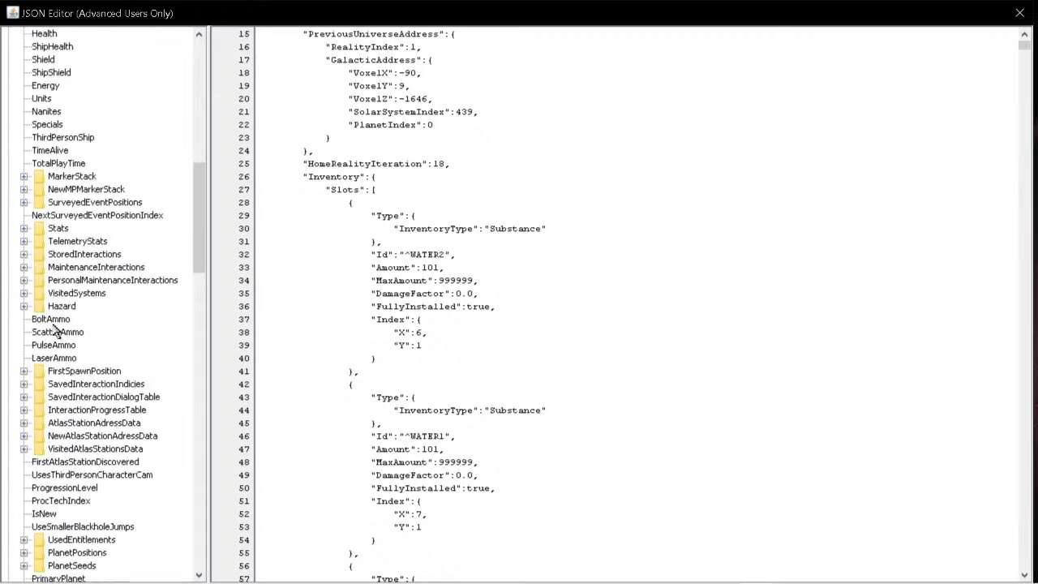
scroll(53, 328, down, 20)
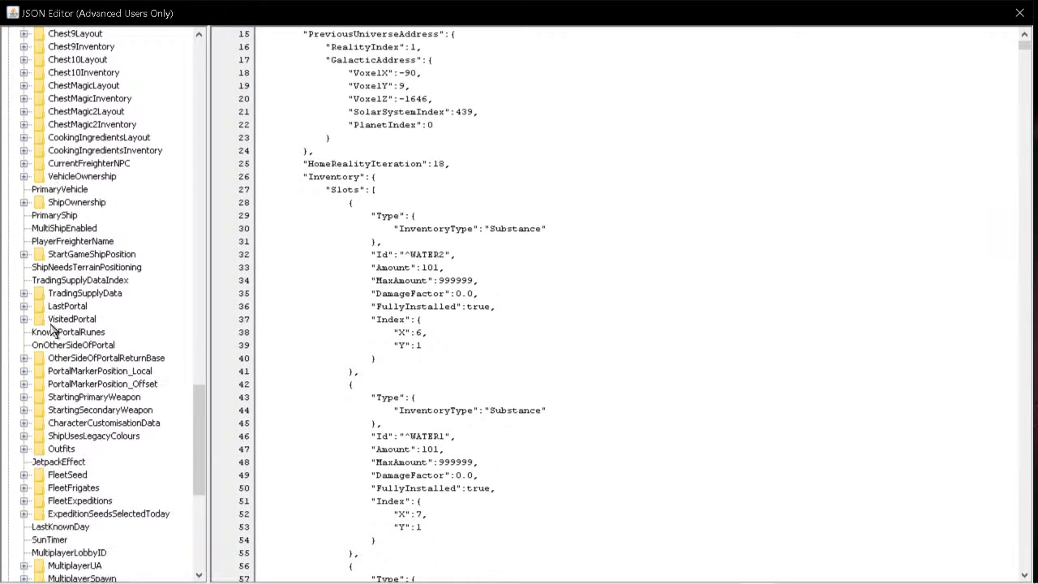
scroll(54, 340, down, 6)
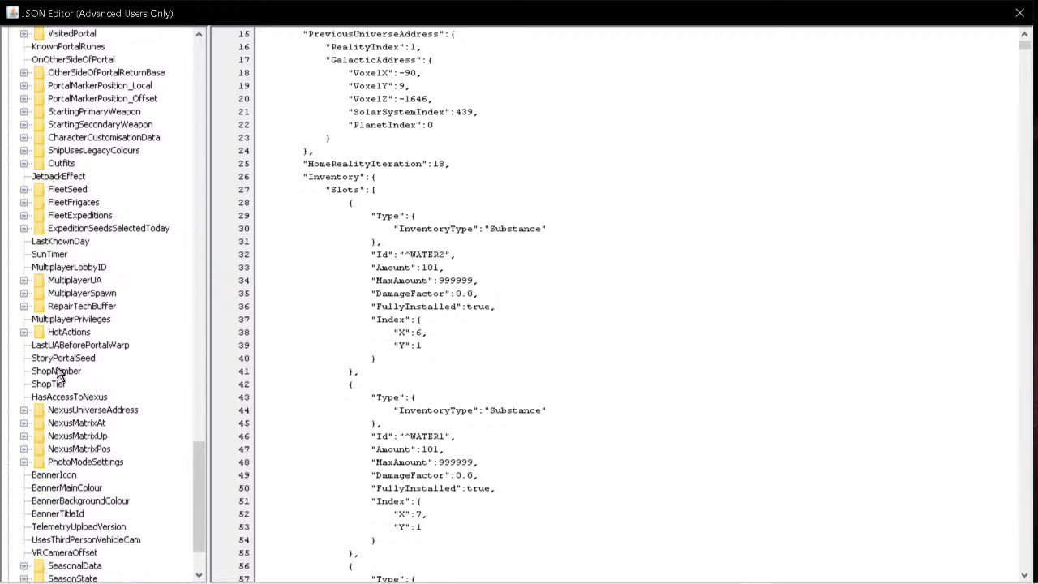
scroll(54, 340, up, 6)
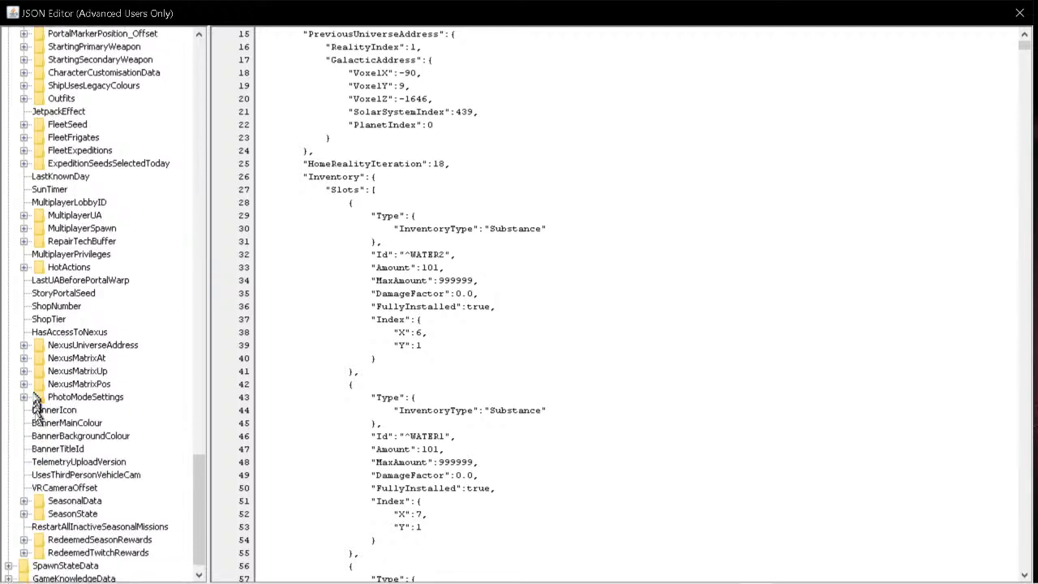
scroll(46, 300, up, 4)
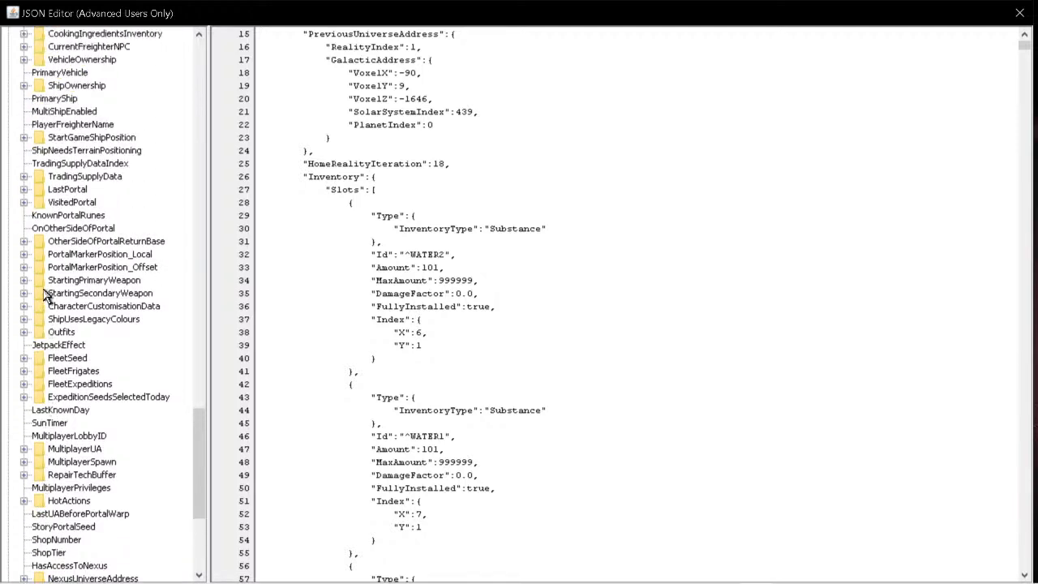
scroll(46, 297, up, 2)
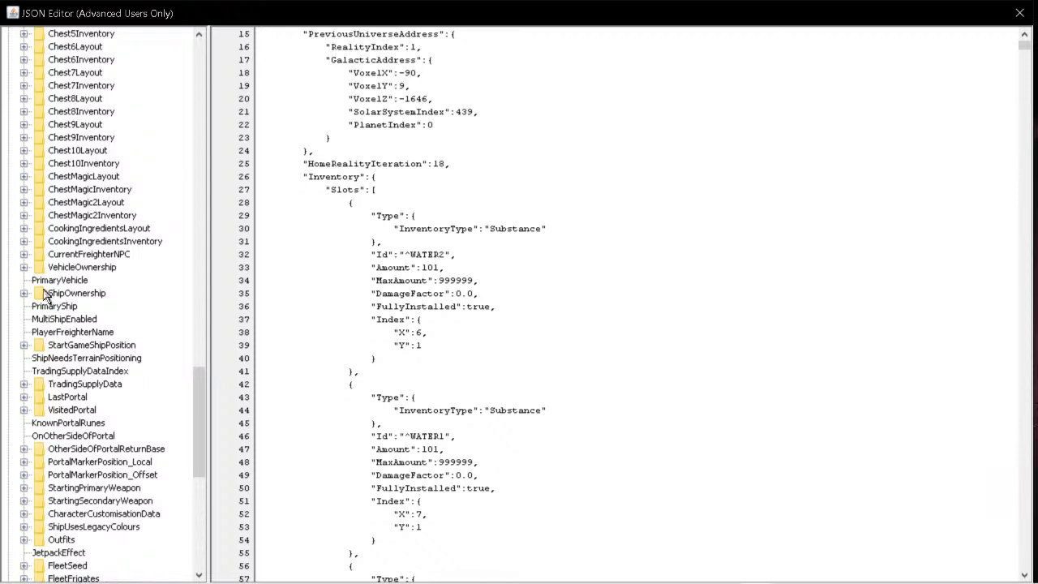
click(23, 293)
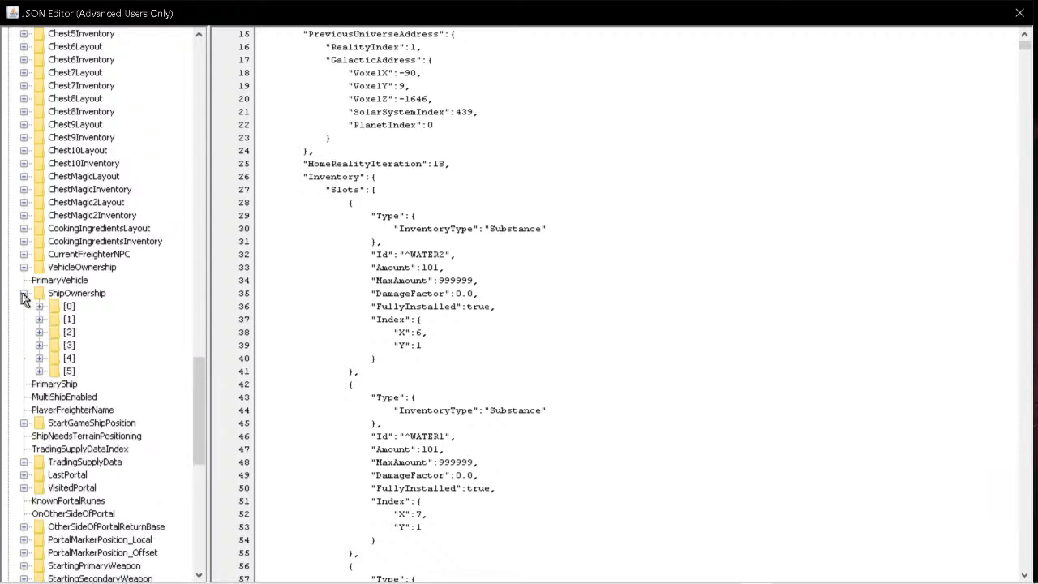
click(70, 332)
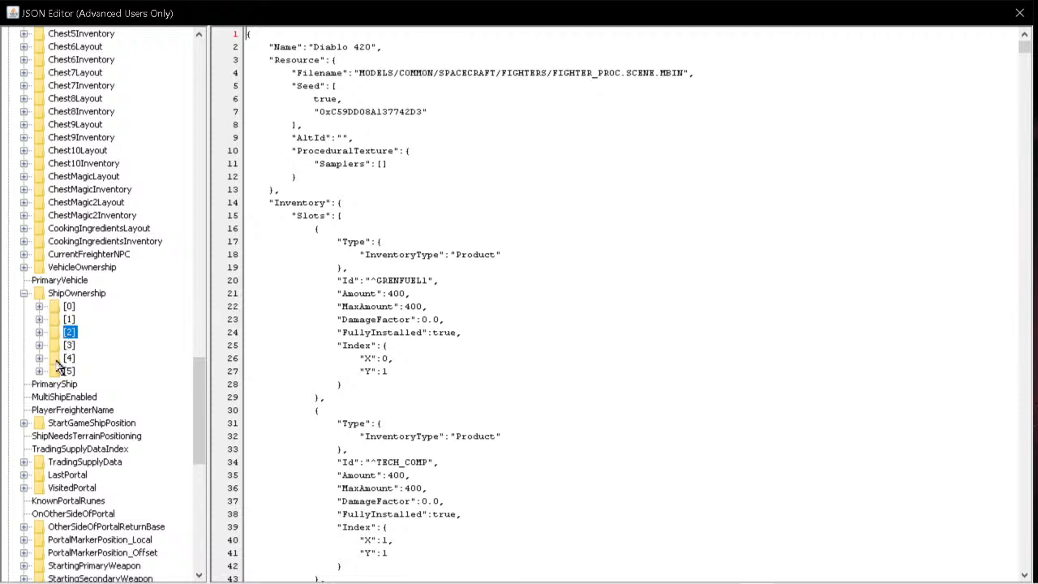
- Replace the JSON of ship entry [4] with the copied ship data and close the editor without applying the changes
click(60, 360)
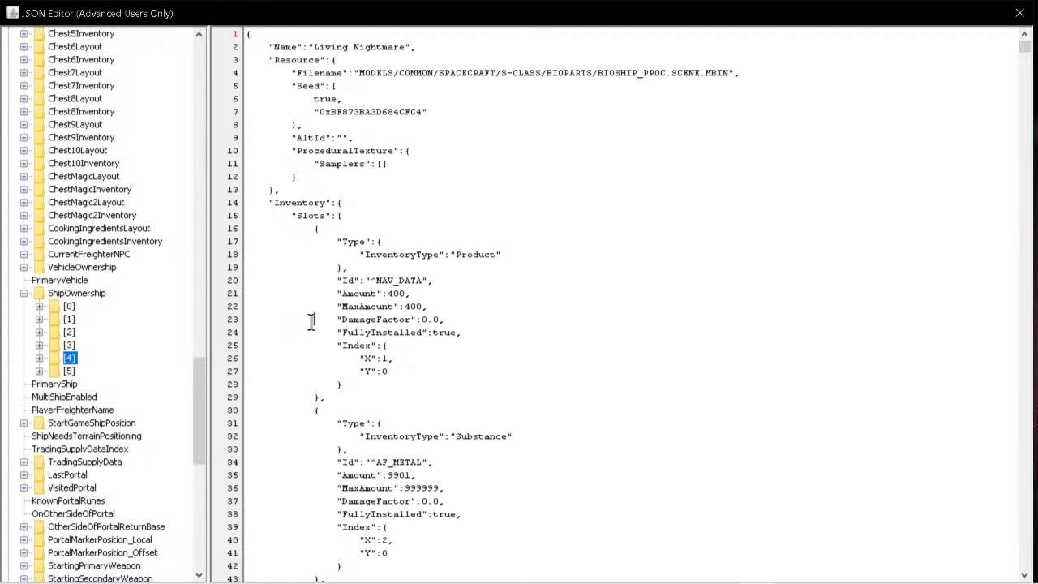
key(ctrl+a)
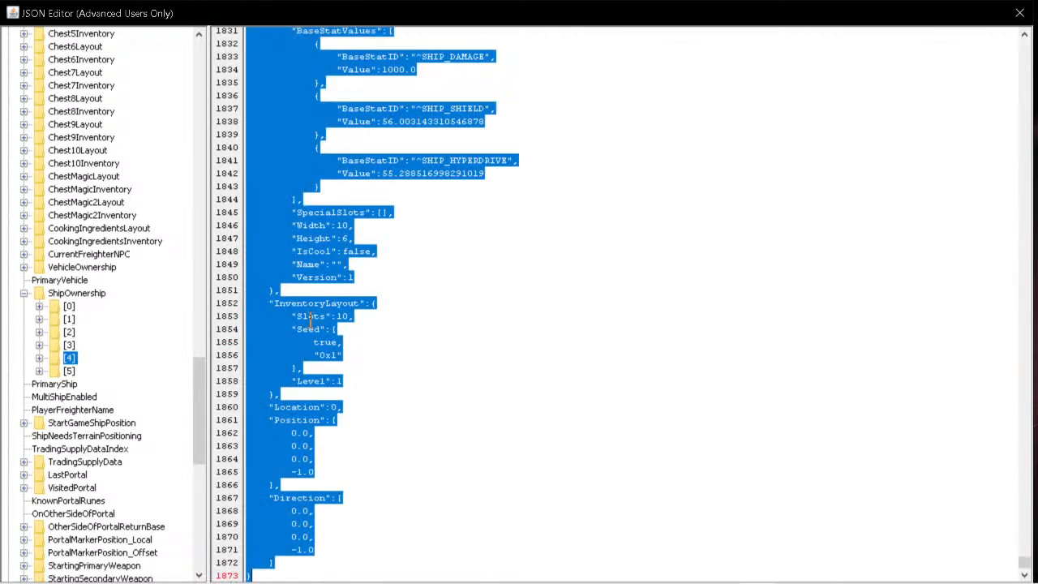
key(ctrl+v)
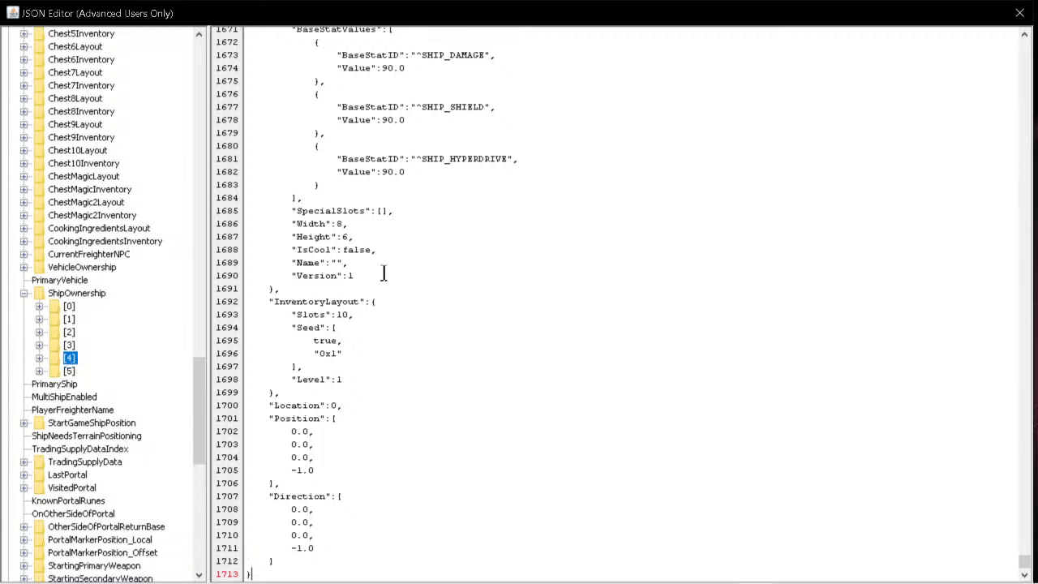
click(1019, 13)
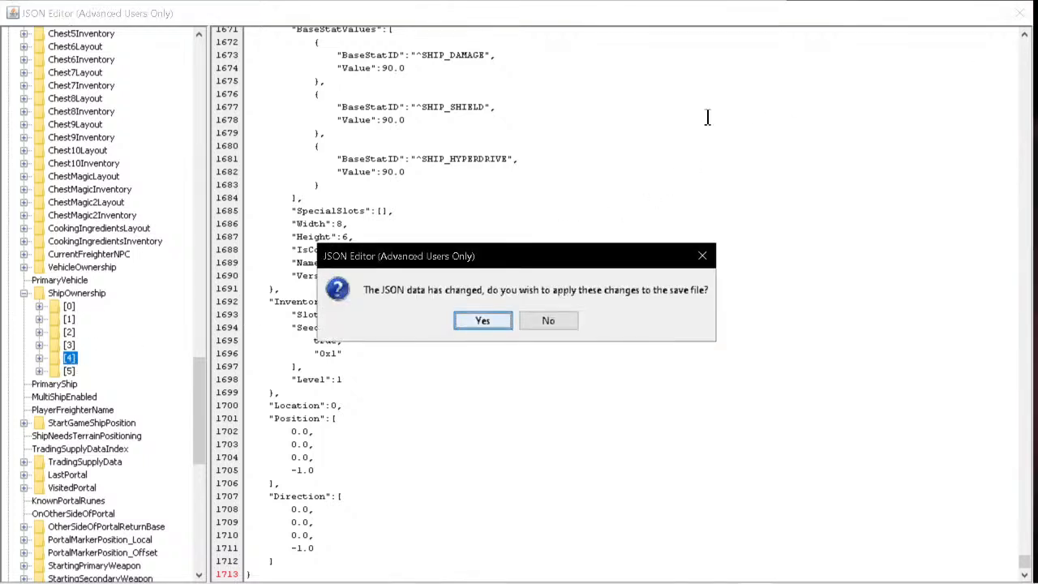
click(538, 320)
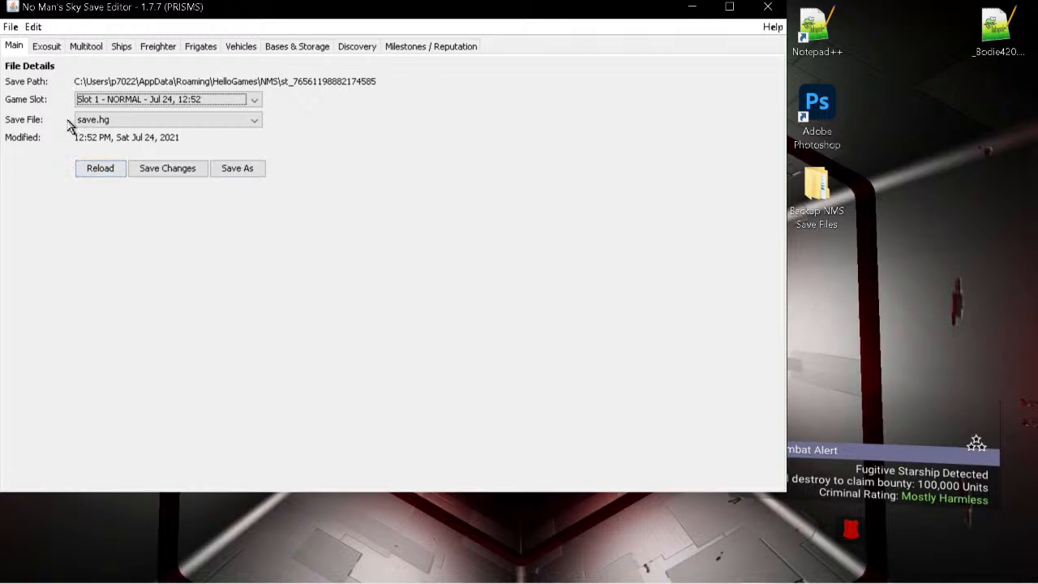
- Reopen the raw JSON of the Slot 1 save and browse PlayerStateData down to the shop and Nexus entries
click(33, 26)
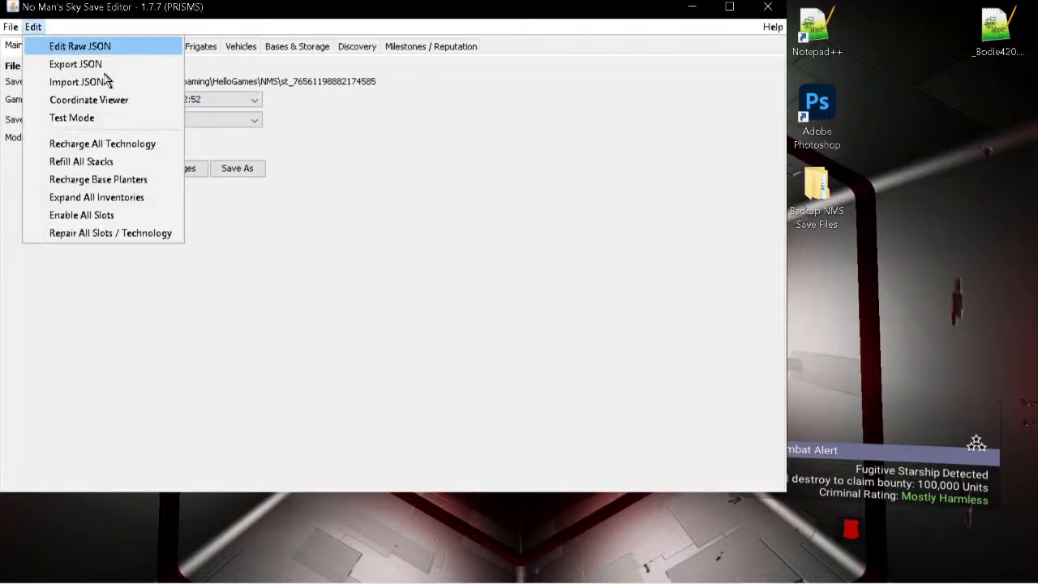
key(Return)
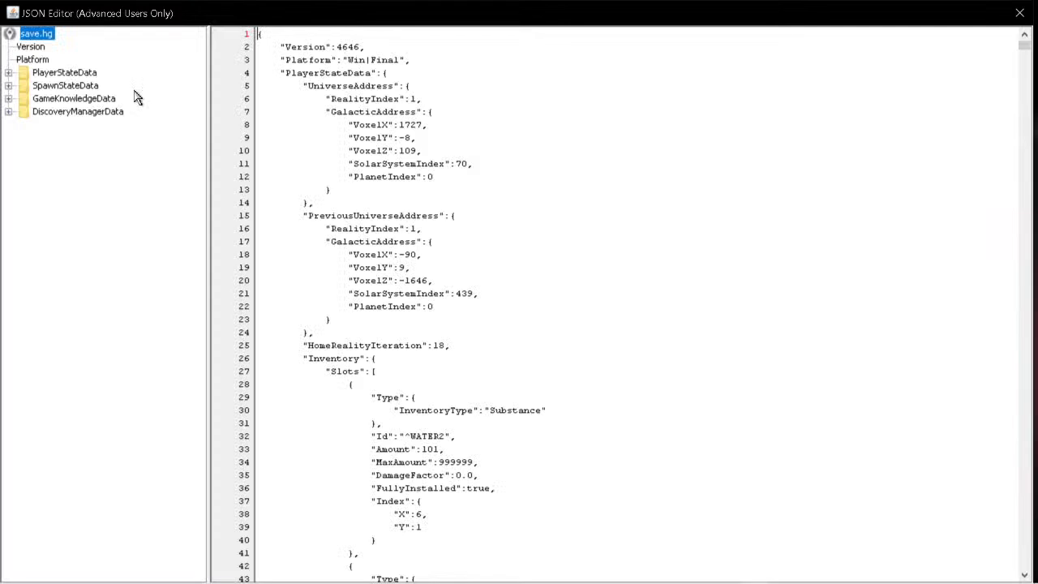
click(8, 72)
scroll(140, 369, down, 20)
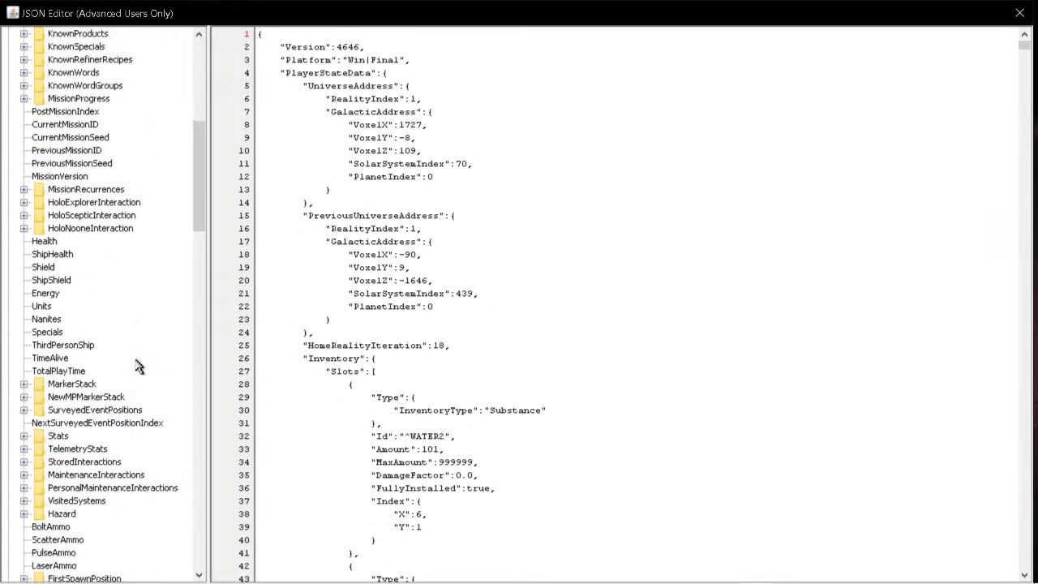
scroll(139, 367, down, 20)
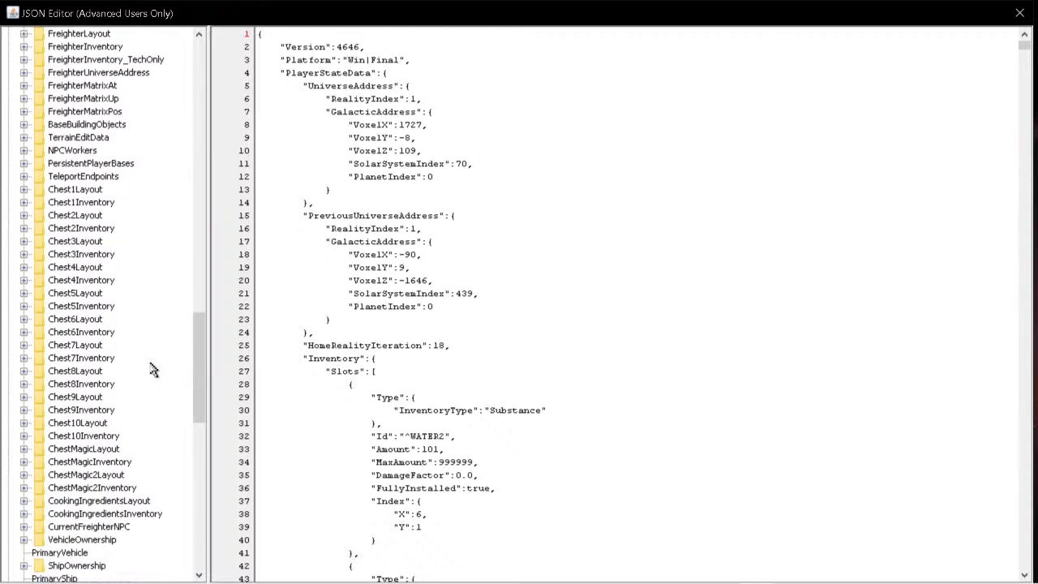
scroll(51, 263, down, 6)
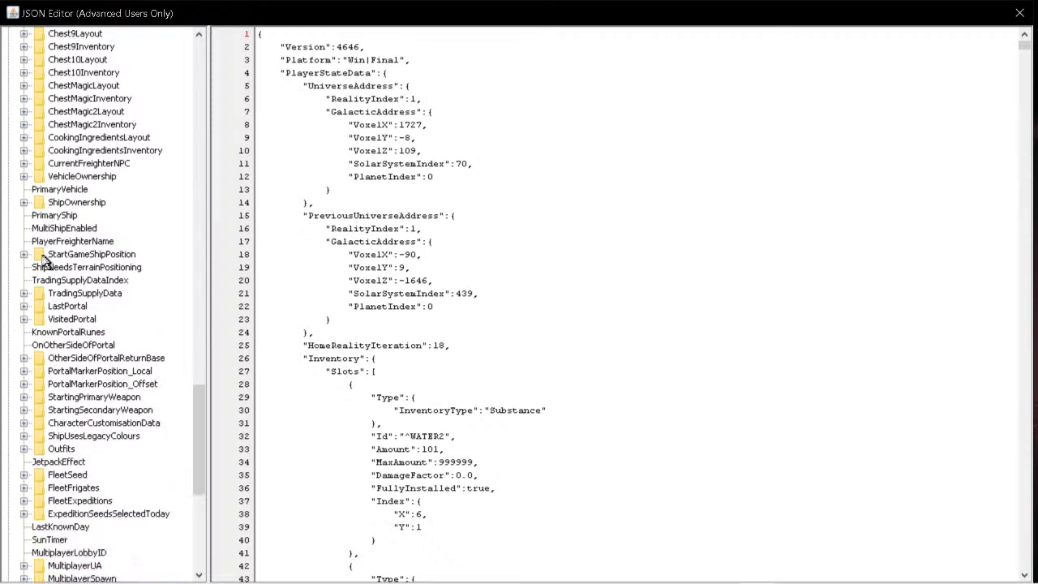
scroll(53, 260, down, 3)
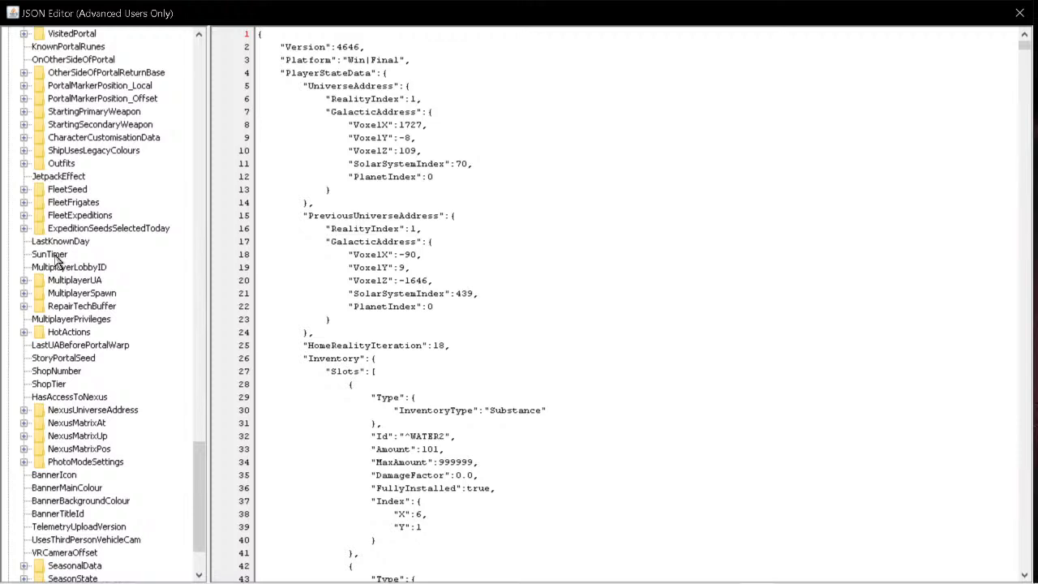
scroll(59, 296, down, 2)
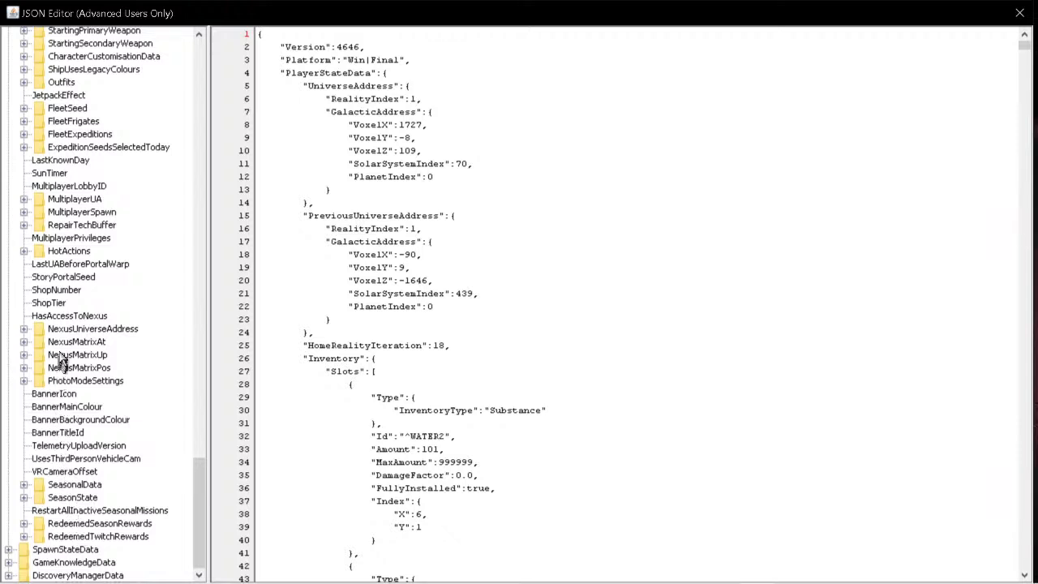
- Examine the values of the HasAccessToNexus, ShopTier and ShopNumber entries
click(67, 318)
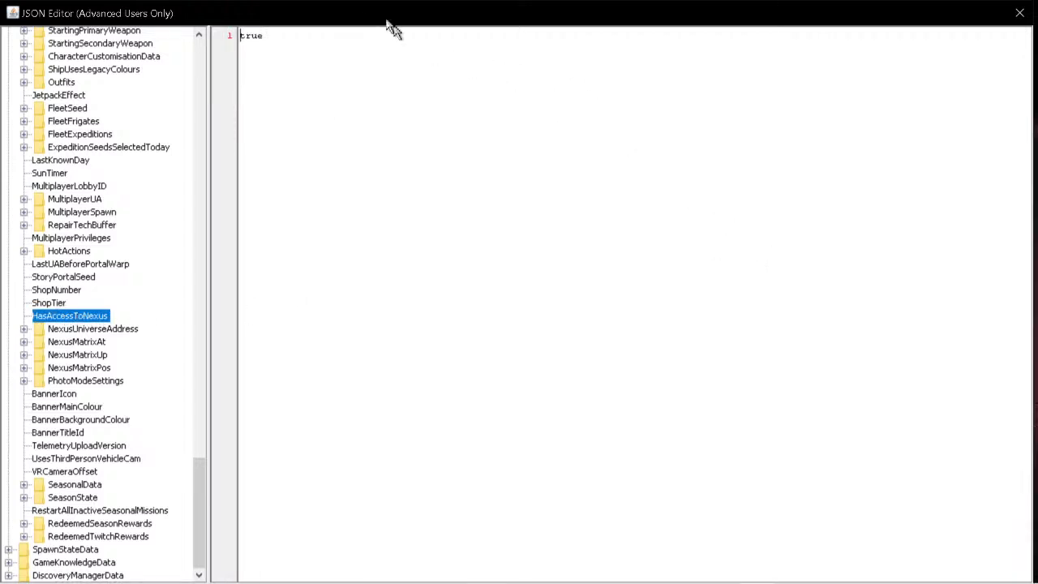
mouse_move(246, 35)
mouse_down()
mouse_move(274, 35)
mouse_move(238, 35)
mouse_up()
click(273, 46)
click(50, 302)
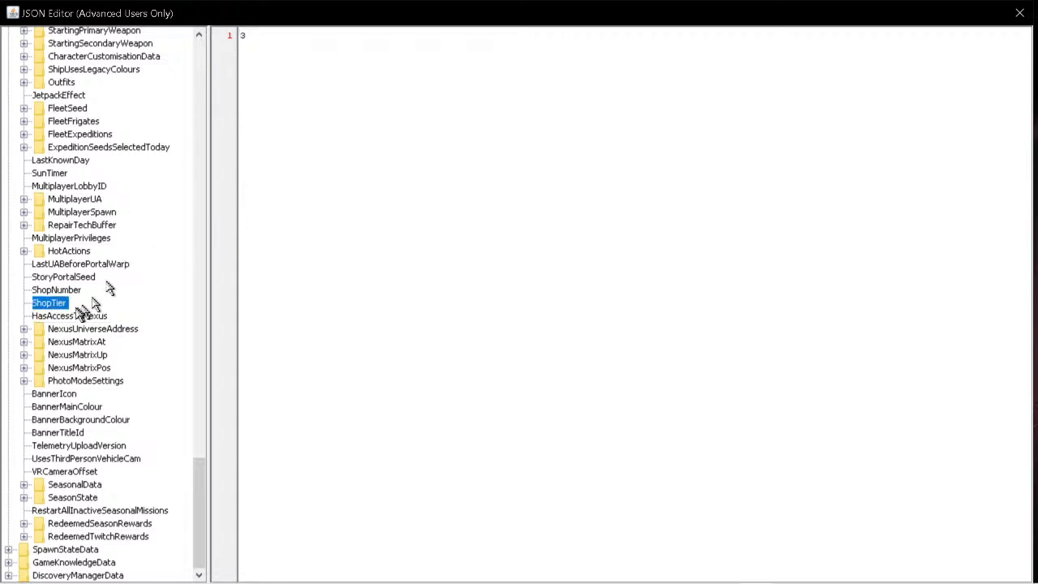
click(50, 290)
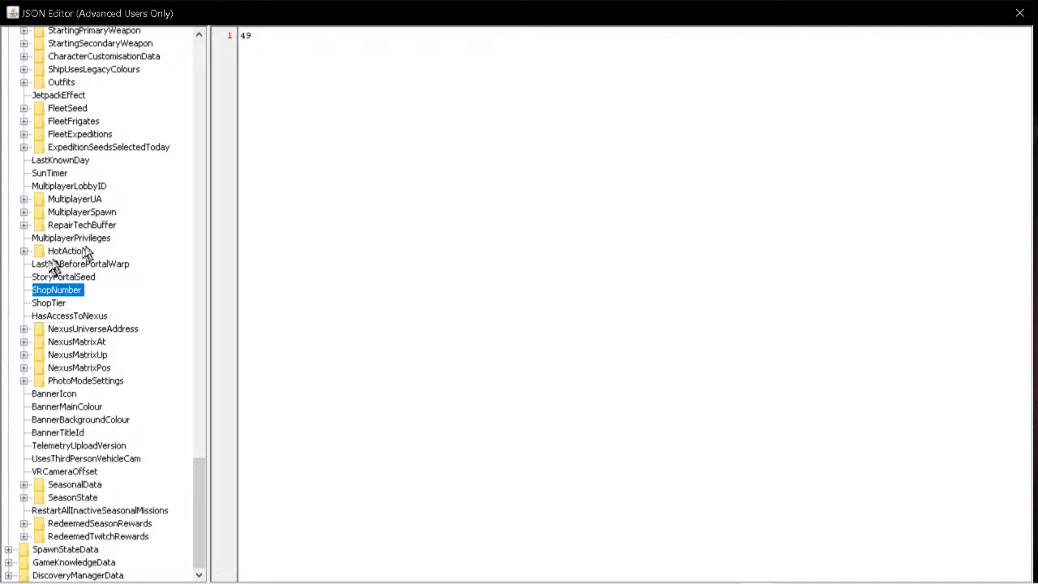
- Return to the upper PlayerStateData entries, and close the raw JSON editor and the save editor without saving changes
scroll(83, 247, up, 6)
scroll(81, 244, up, 20)
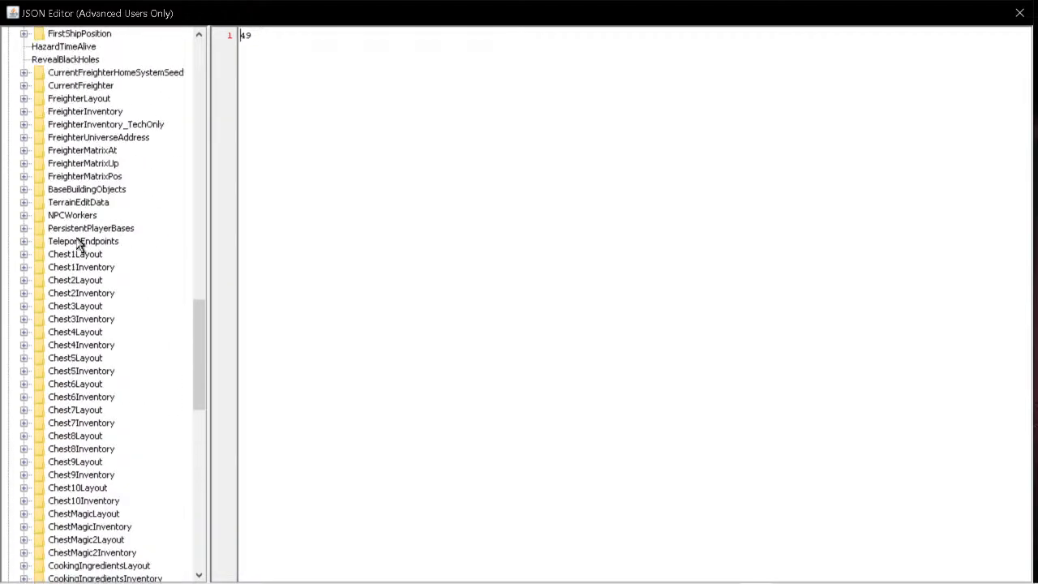
scroll(77, 241, up, 10)
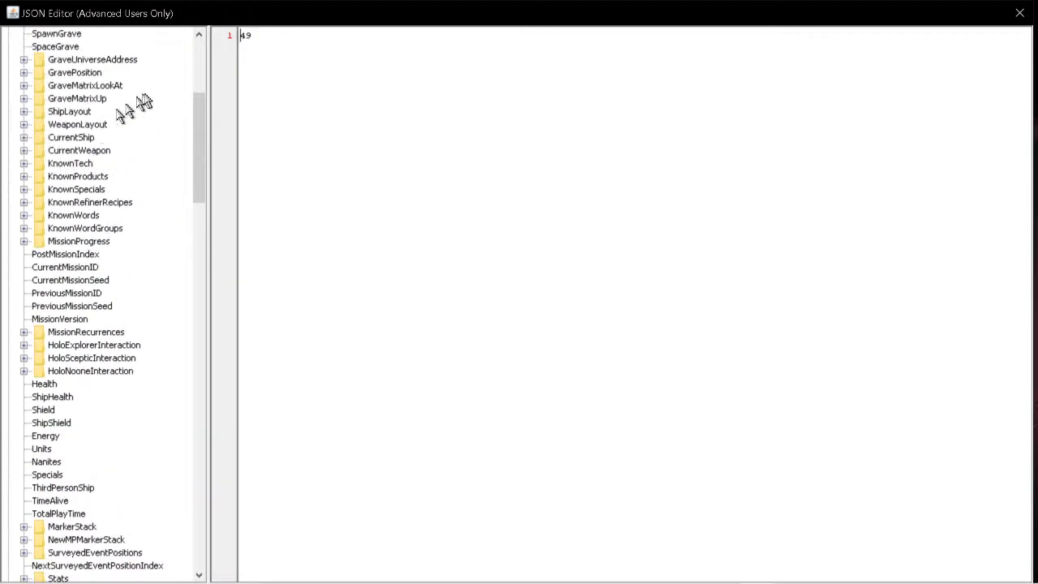
click(1019, 15)
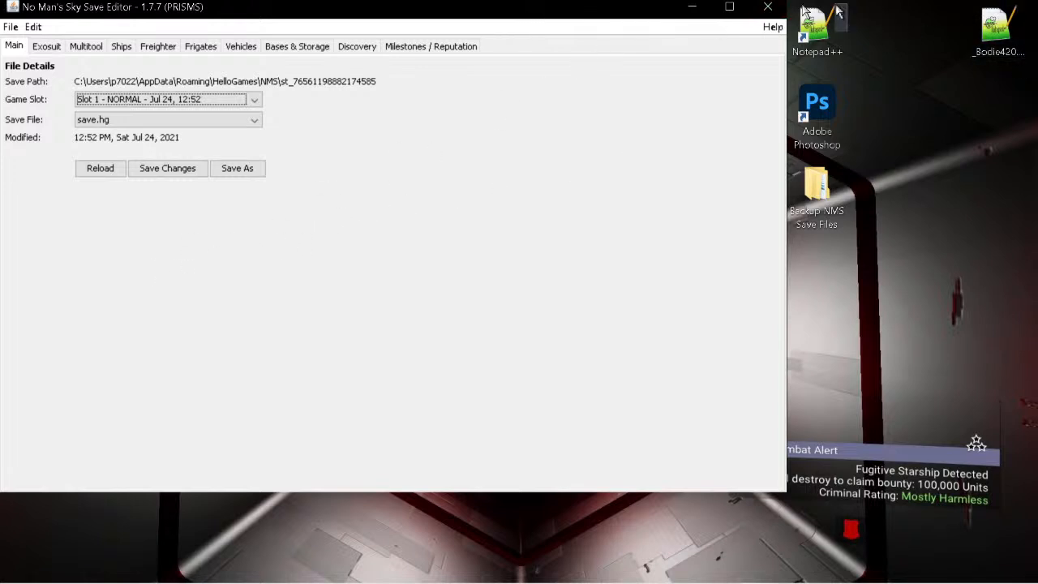
click(768, 10)
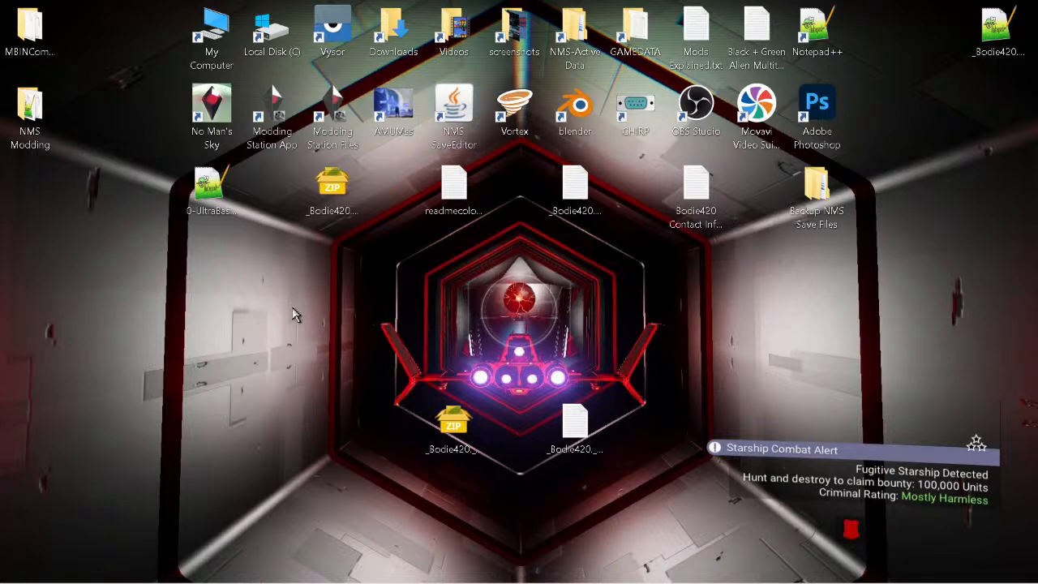
- Launch NMS Modding Station.exe from the NMS Modding folder on the desktop and point out its Unpack Game Files option
double_click(30, 137)
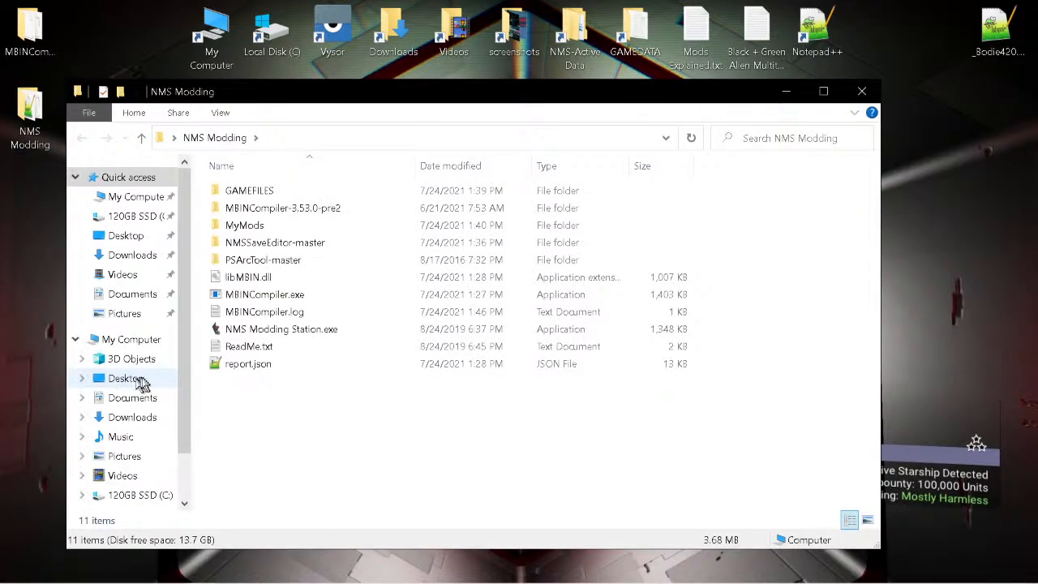
double_click(245, 329)
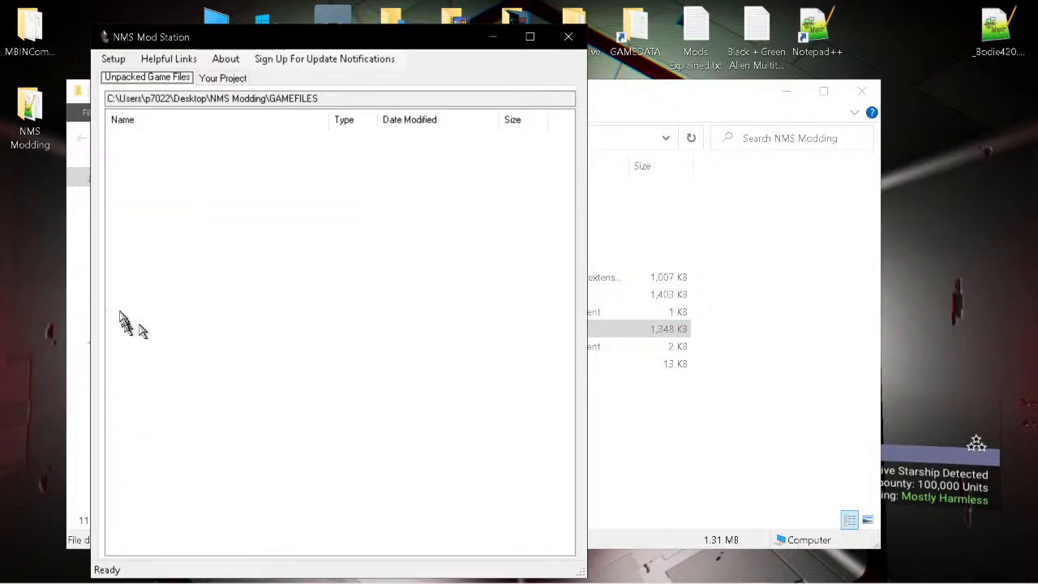
click(116, 62)
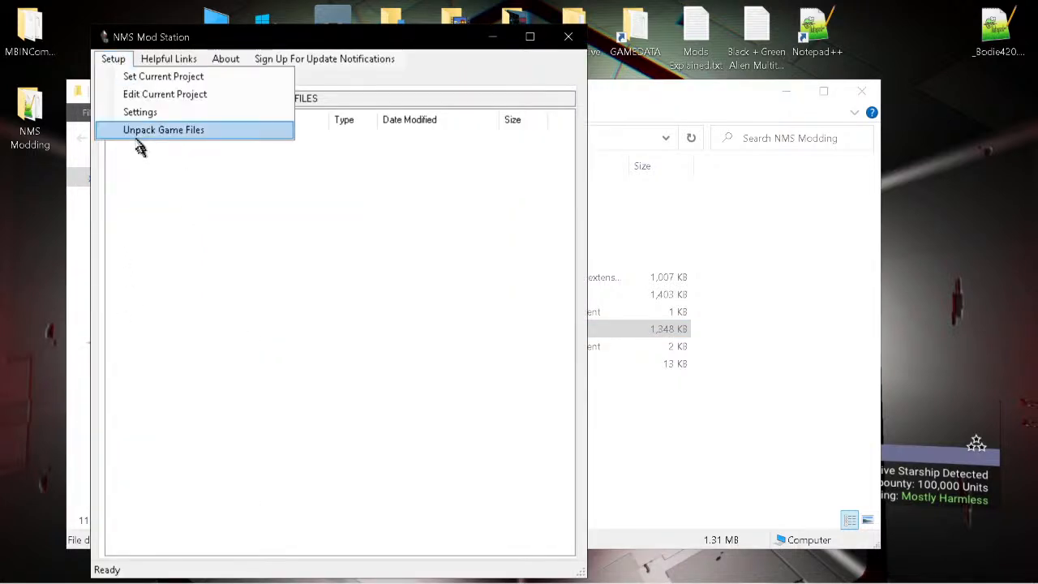
click(163, 134)
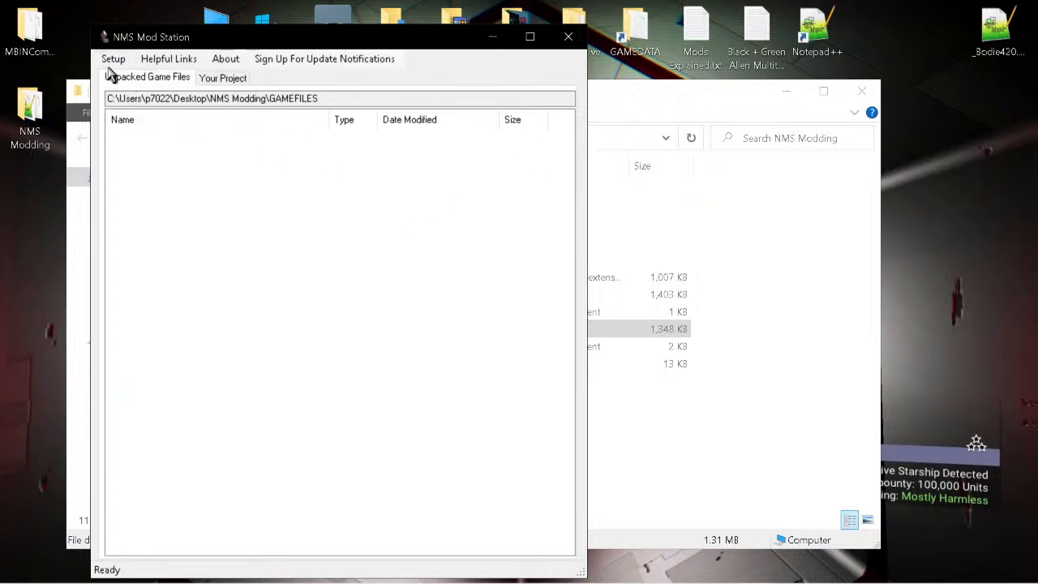
- View the mod station's path settings, and close the program and the NMS Modding folder
click(112, 63)
click(144, 112)
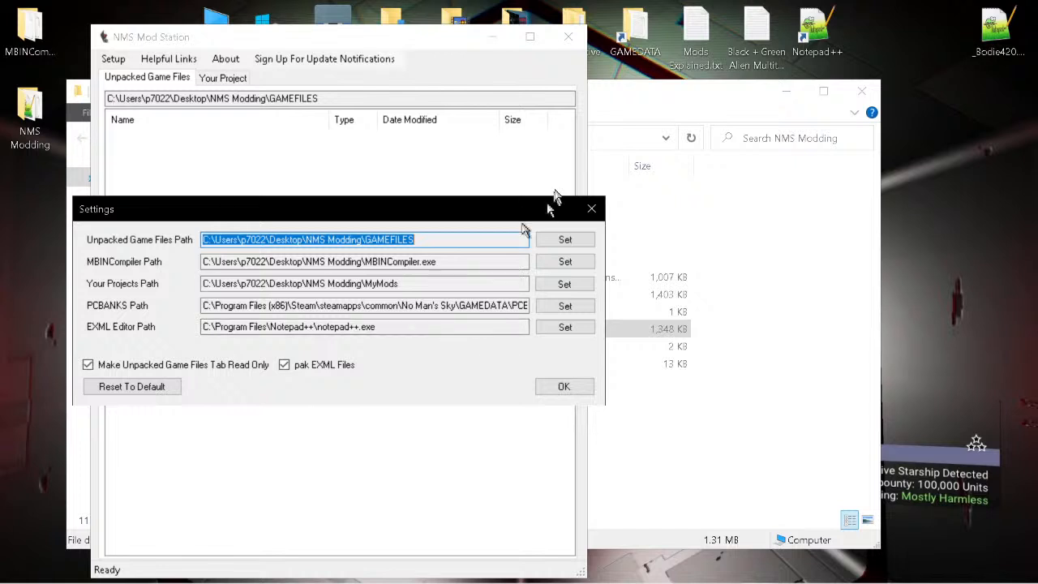
click(591, 209)
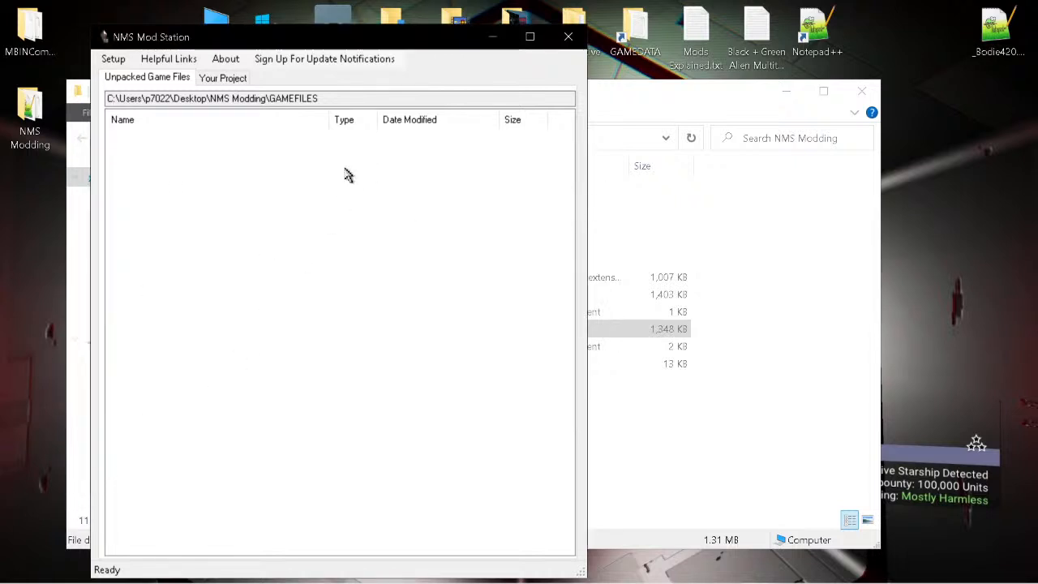
click(568, 36)
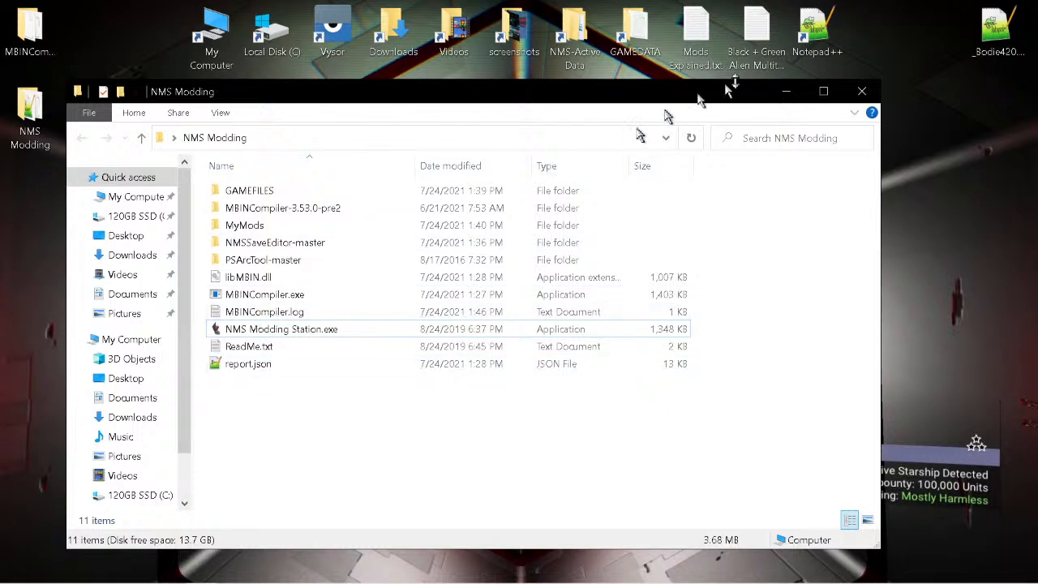
click(862, 91)
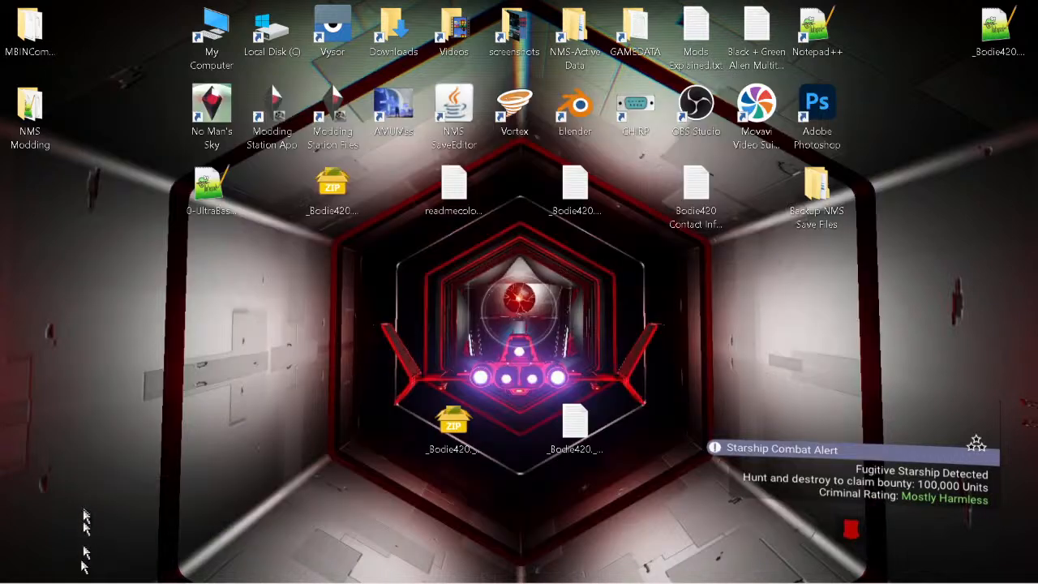
- Open the mod station installed in C:\NMS MOD Station, look through its unpacked GAMEFILES list and close it
click(262, 572)
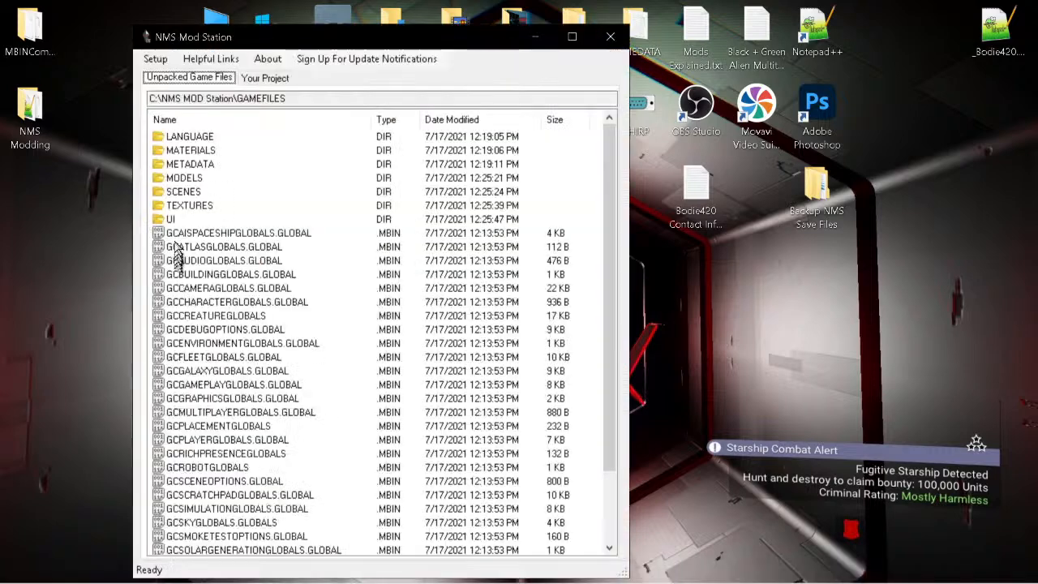
scroll(190, 180, down, 2)
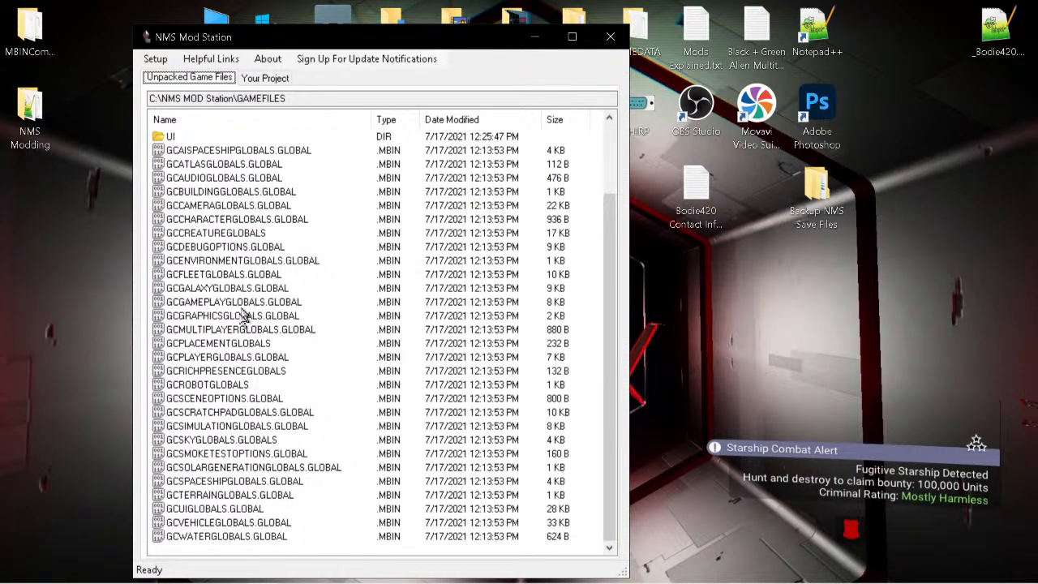
scroll(244, 316, up, 2)
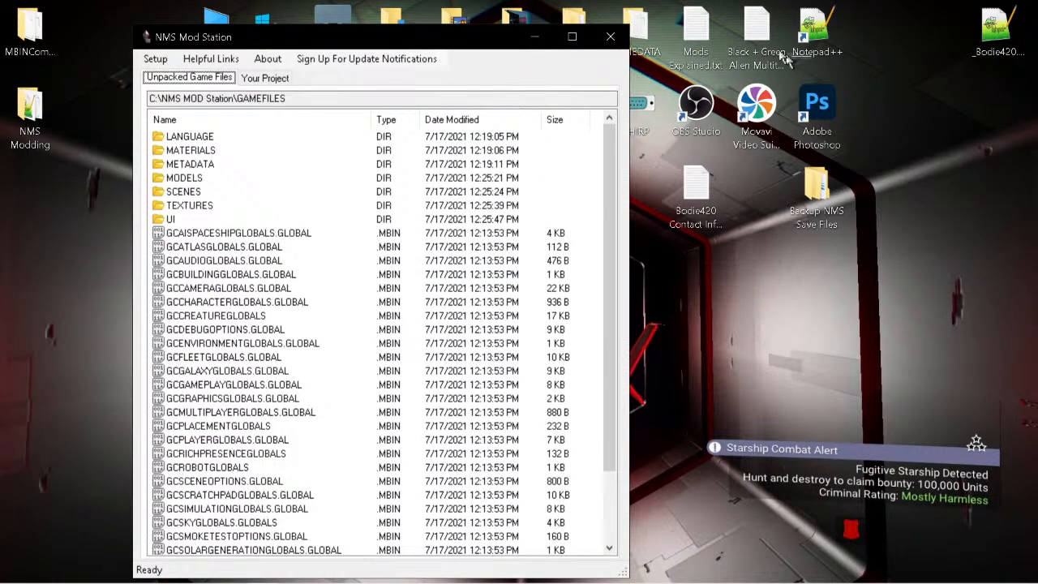
click(610, 37)
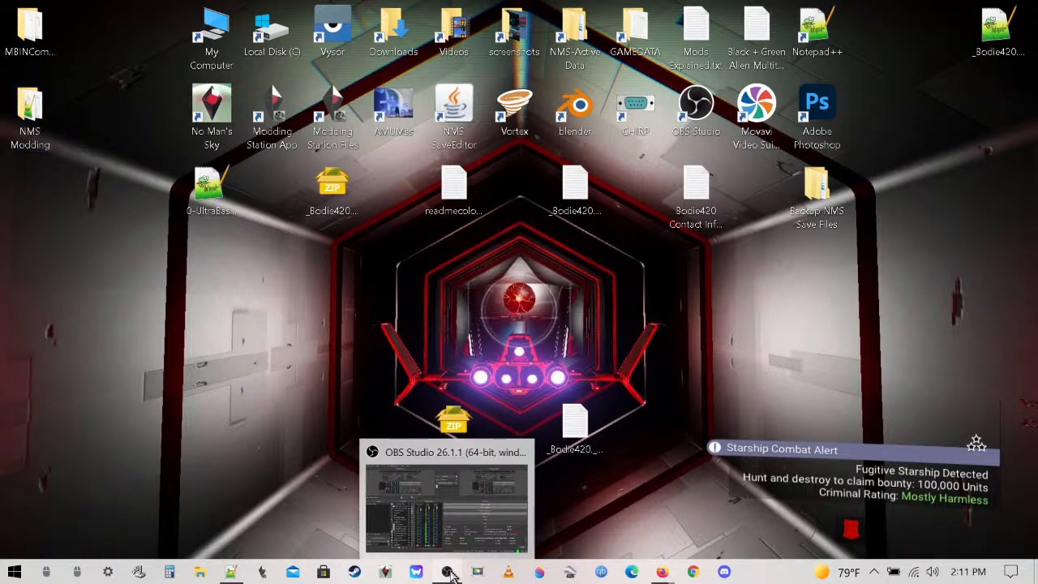
- Switch to OBS Studio, show the NMS YouTube Chan. source, hide **Show Everything** and transition the preview to the program output
click(460, 576)
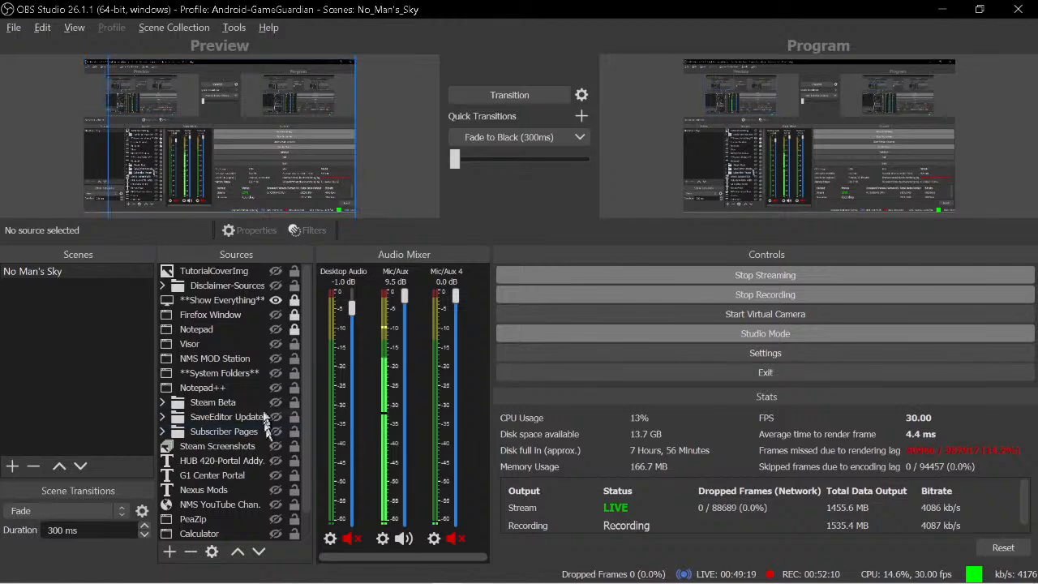
click(276, 504)
click(276, 301)
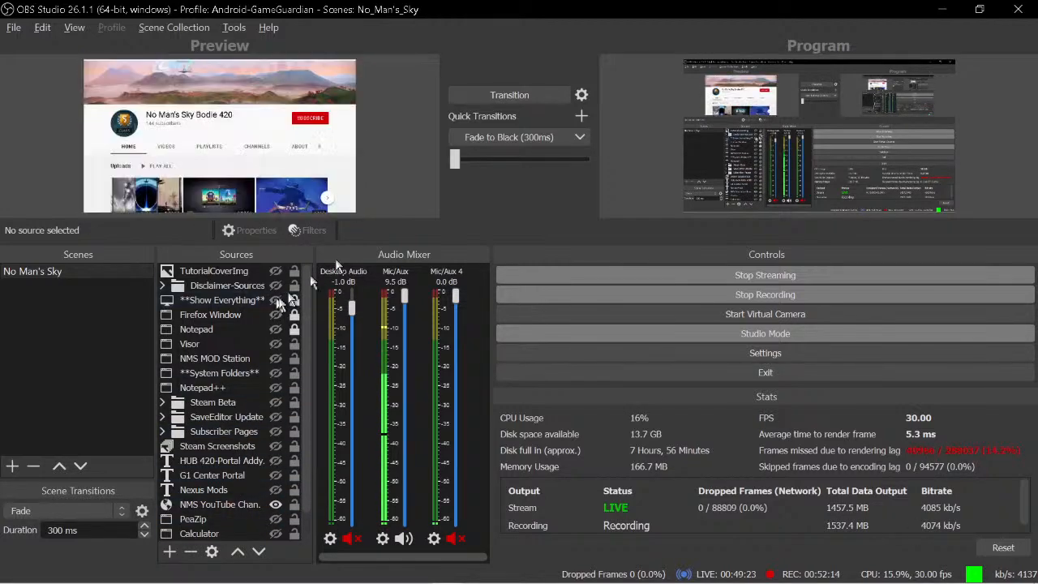
click(509, 95)
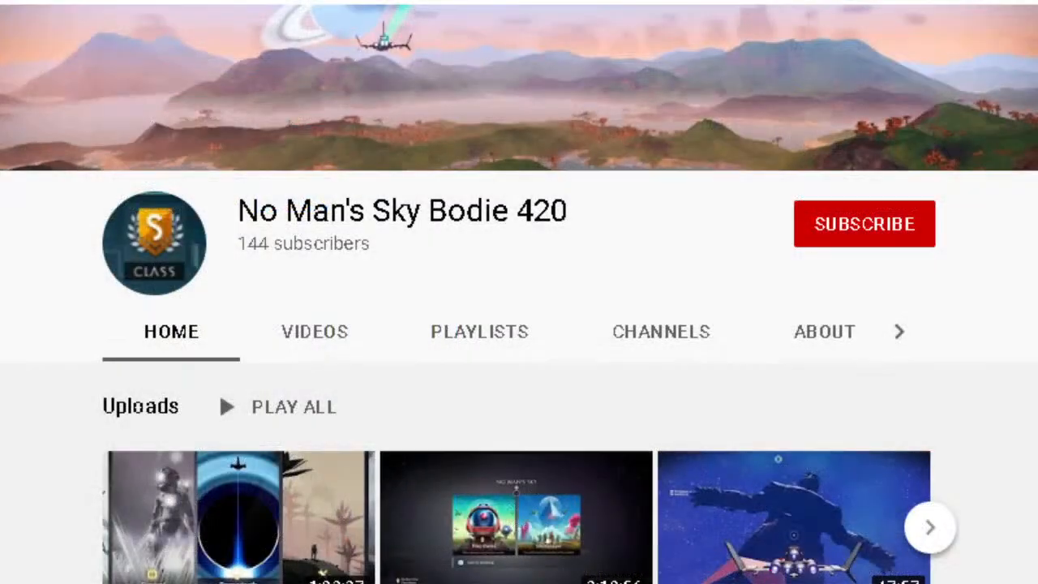